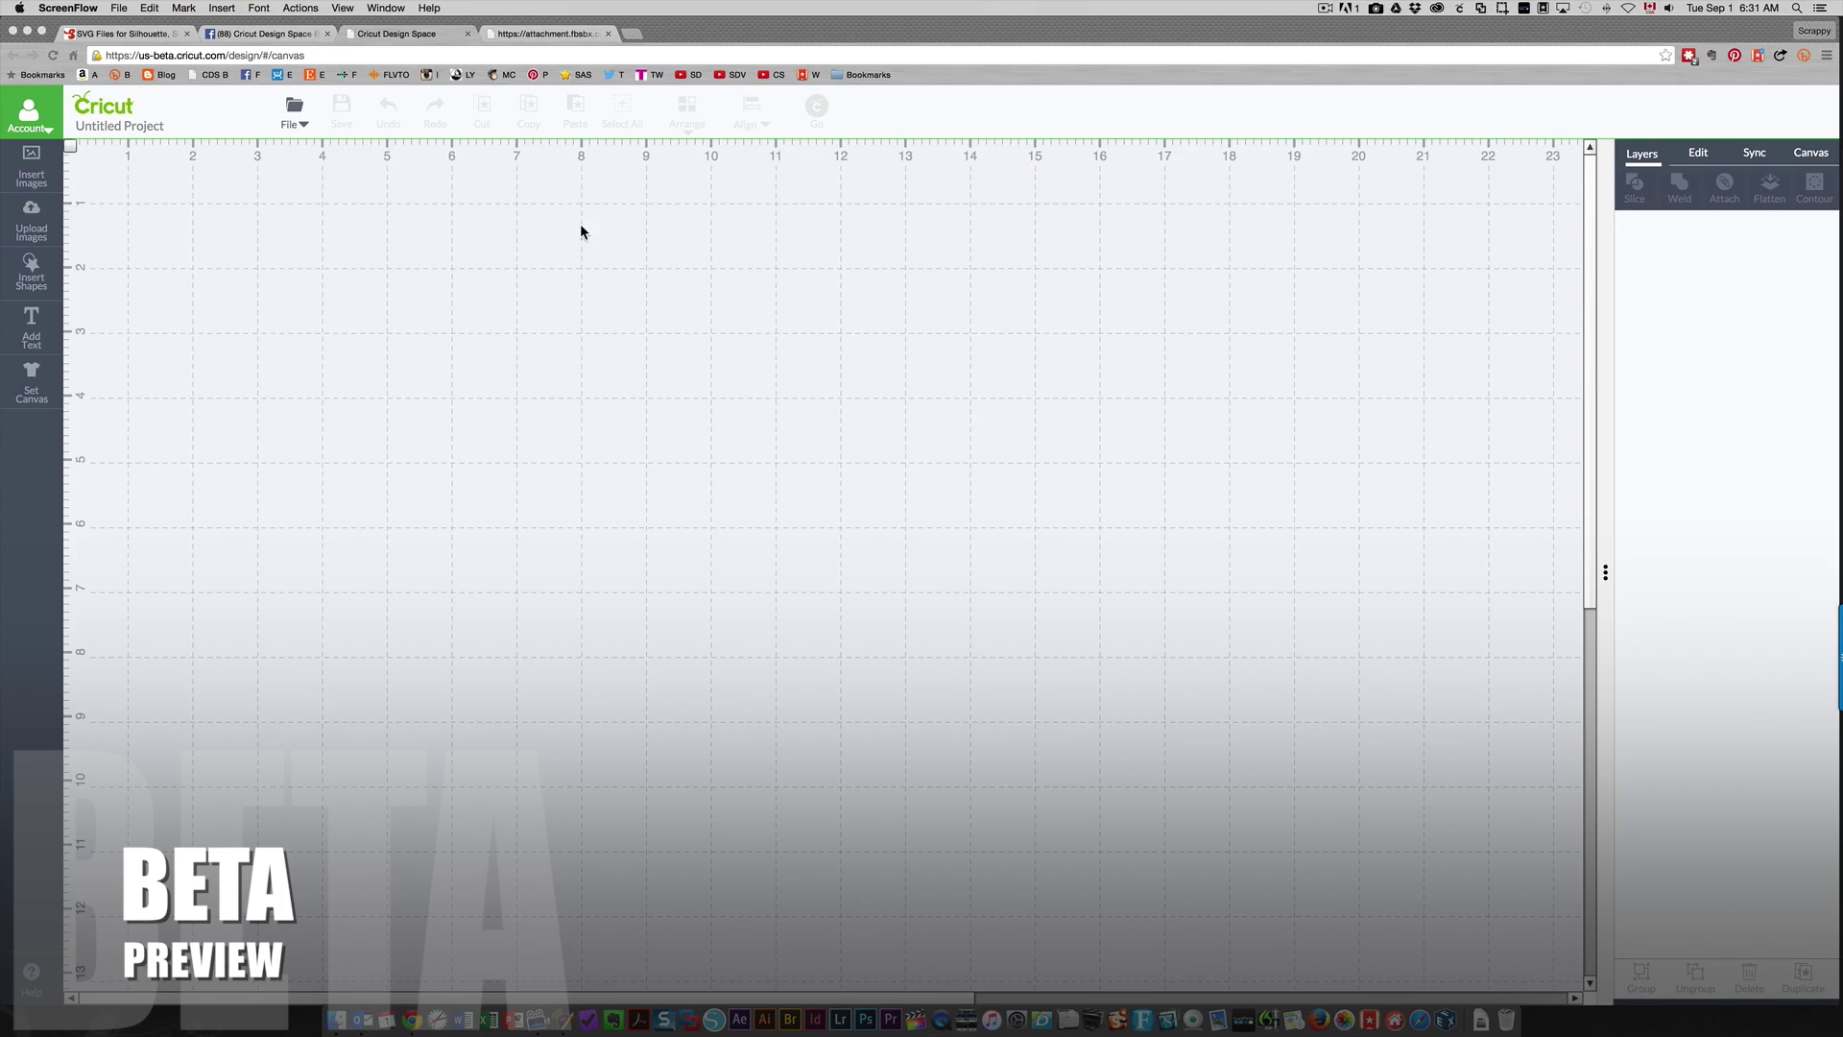
Step: Toggle the canvas grid off and back on
{"action": "left_click", "coordinate": [67, 150]}
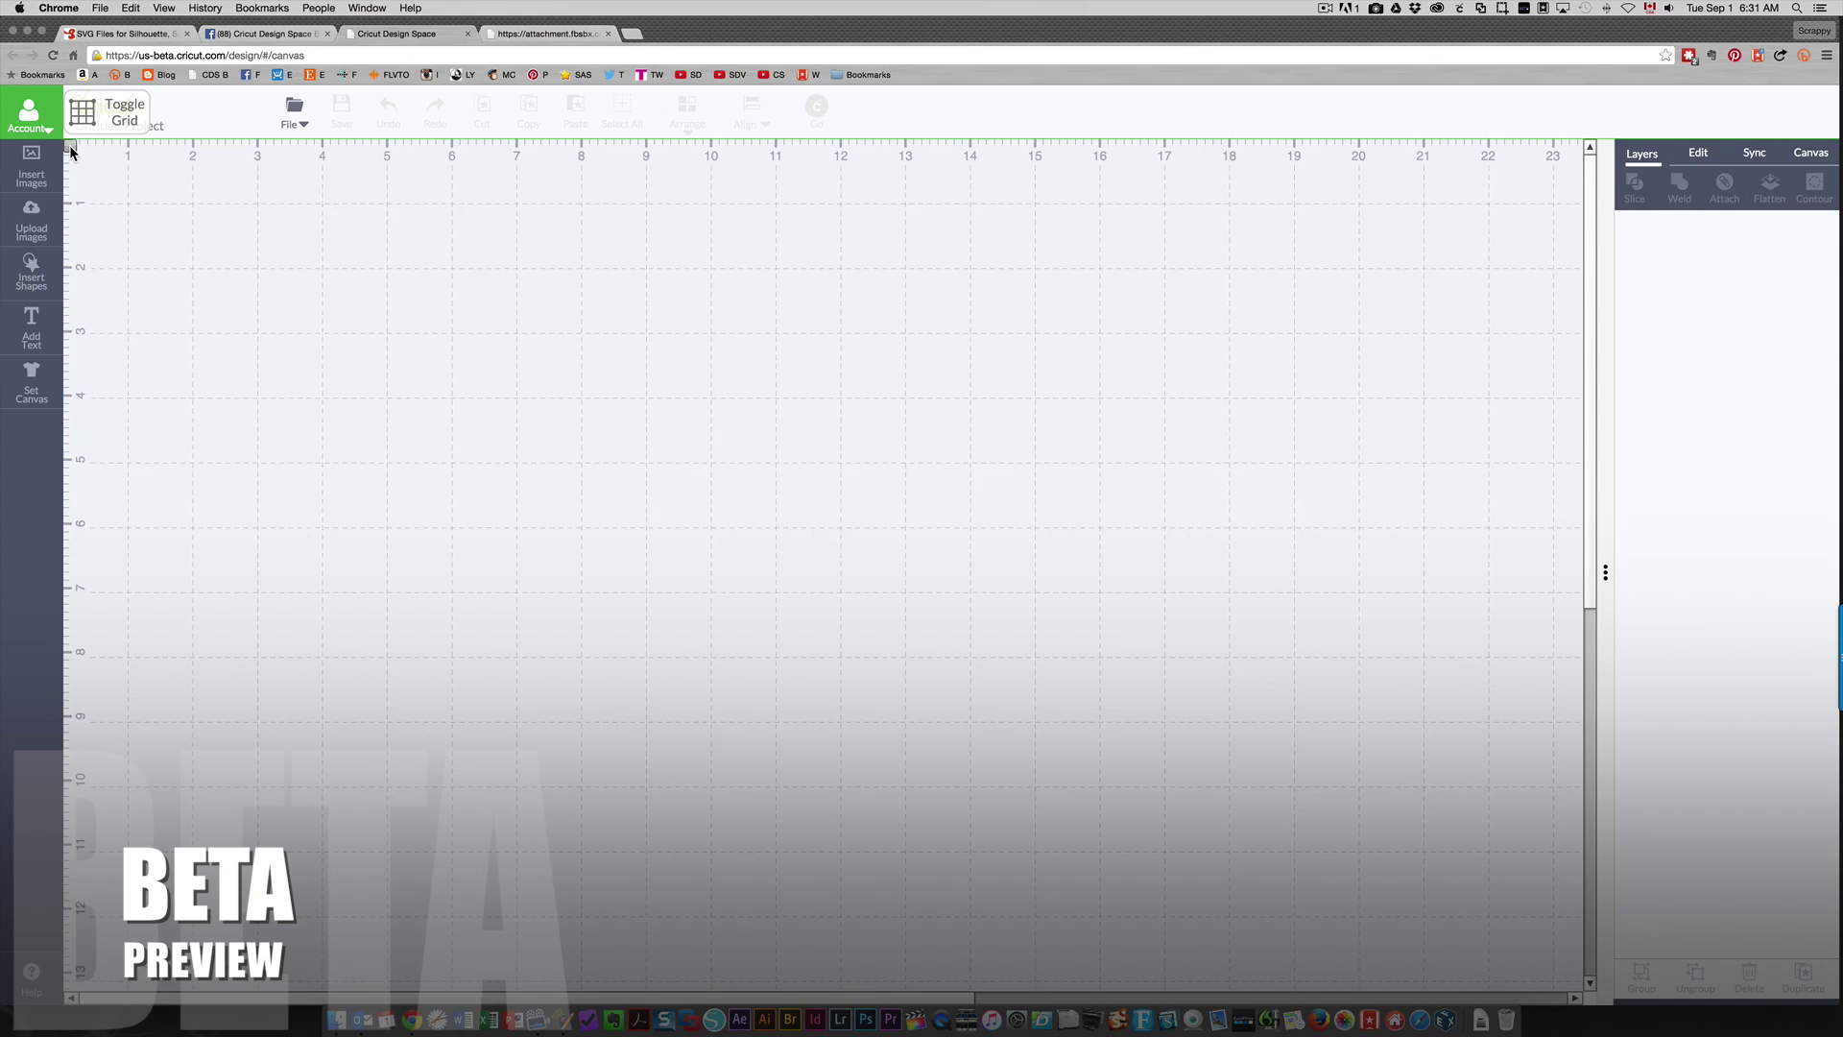
{"action": "left_click", "coordinate": [69, 146]}
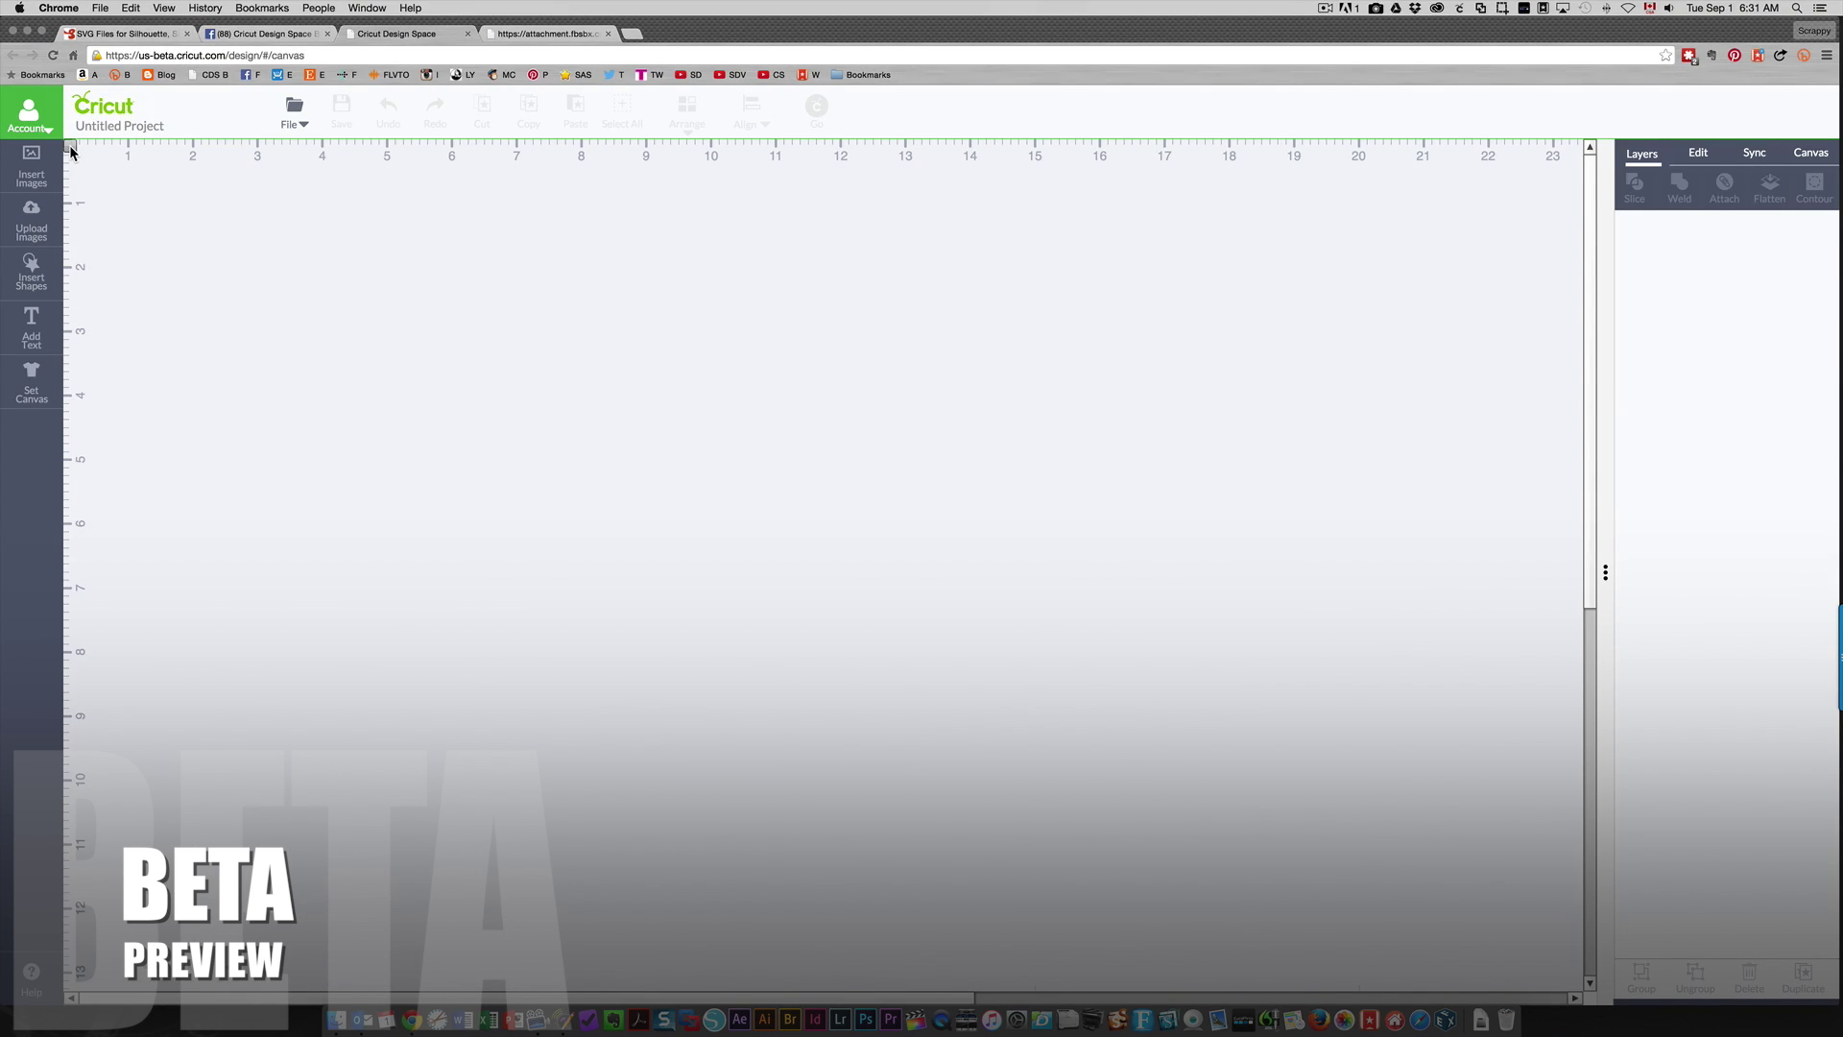
{"action": "left_click", "coordinate": [70, 147]}
Step: Insert a circle image from the image library and move it about 2 in higher on the canvas
{"action": "left_click", "coordinate": [32, 167]}
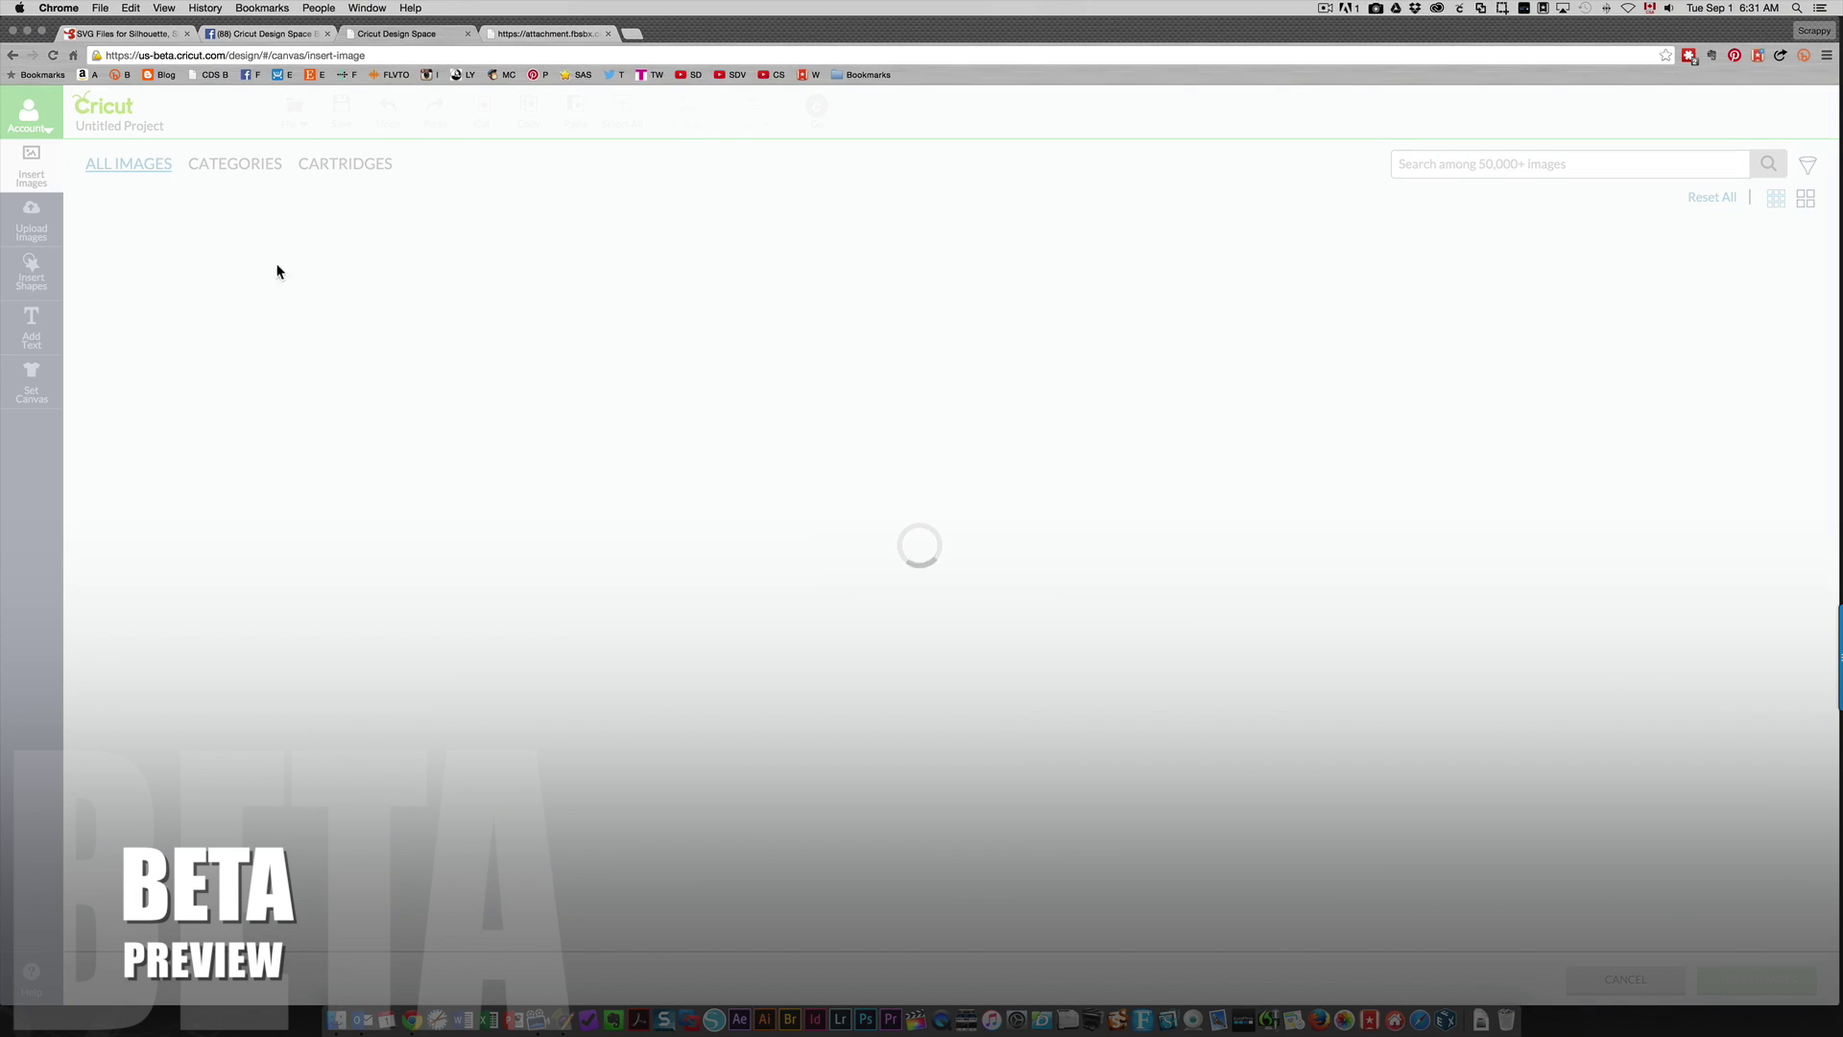
{"action": "left_click", "coordinate": [1754, 979]}
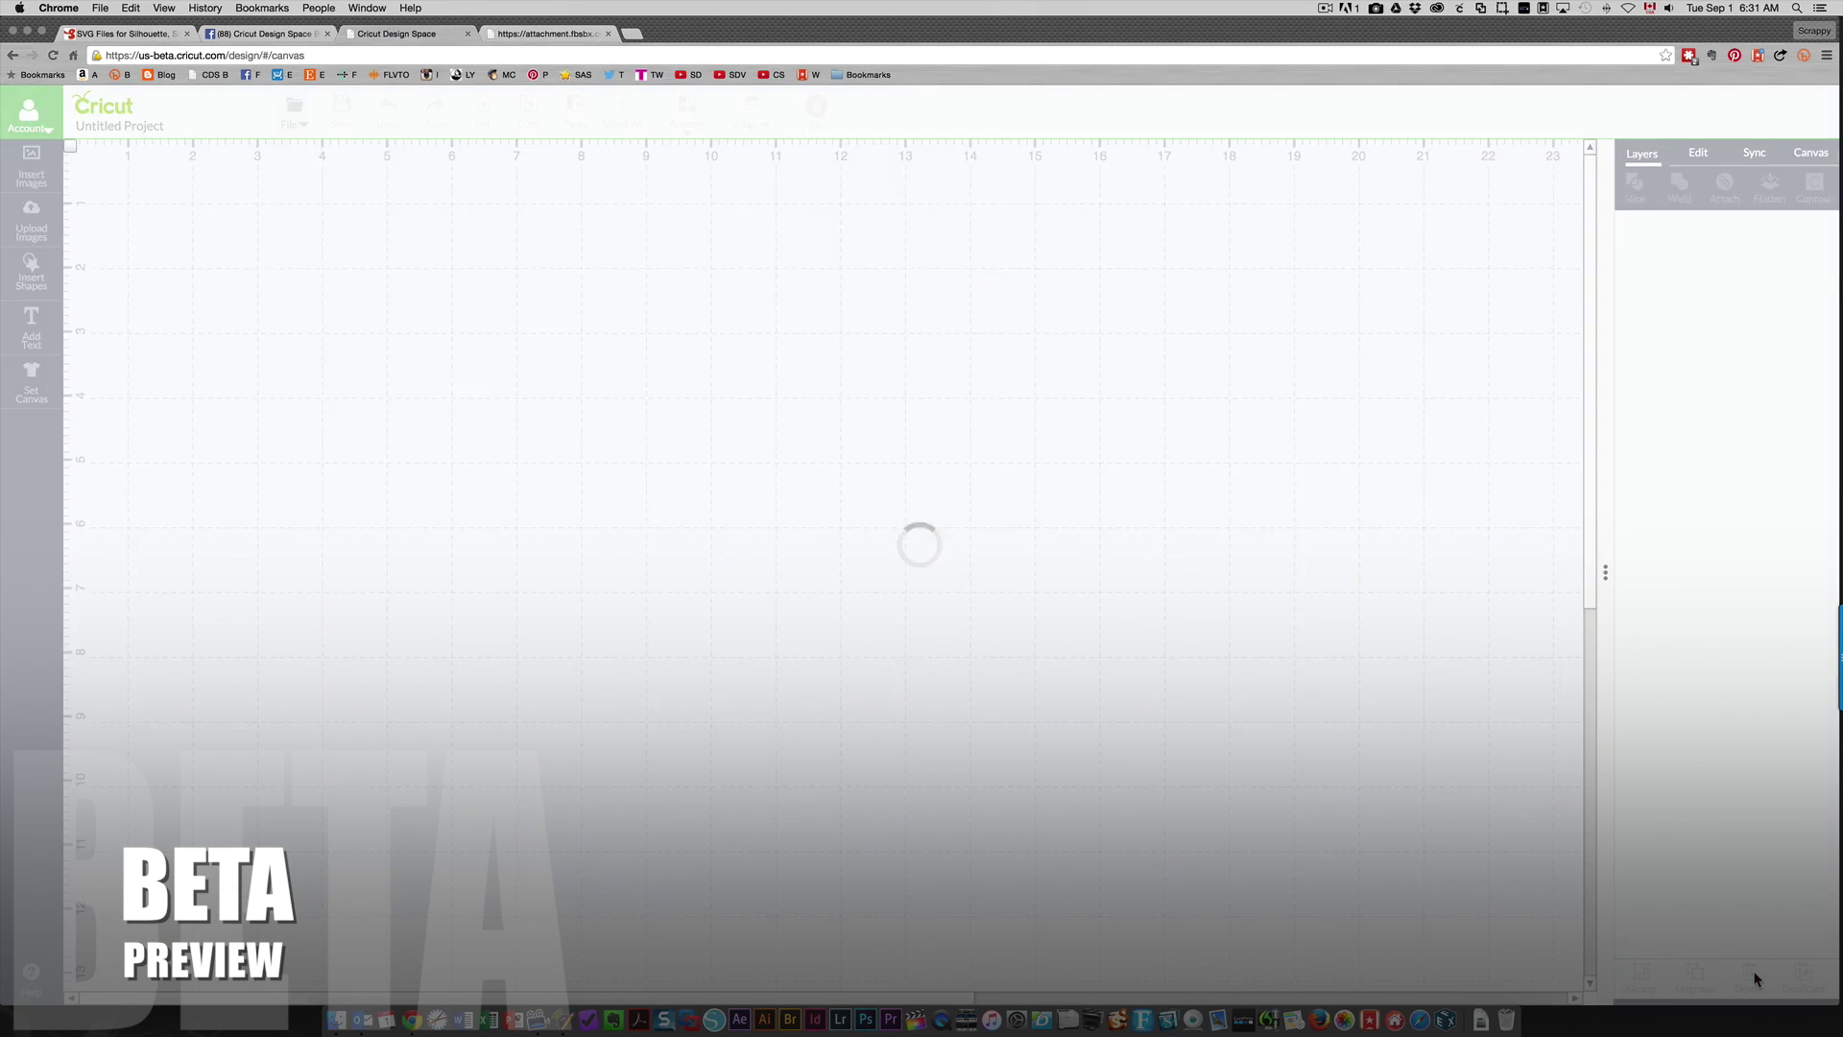
{"action": "left_click", "coordinate": [1427, 485]}
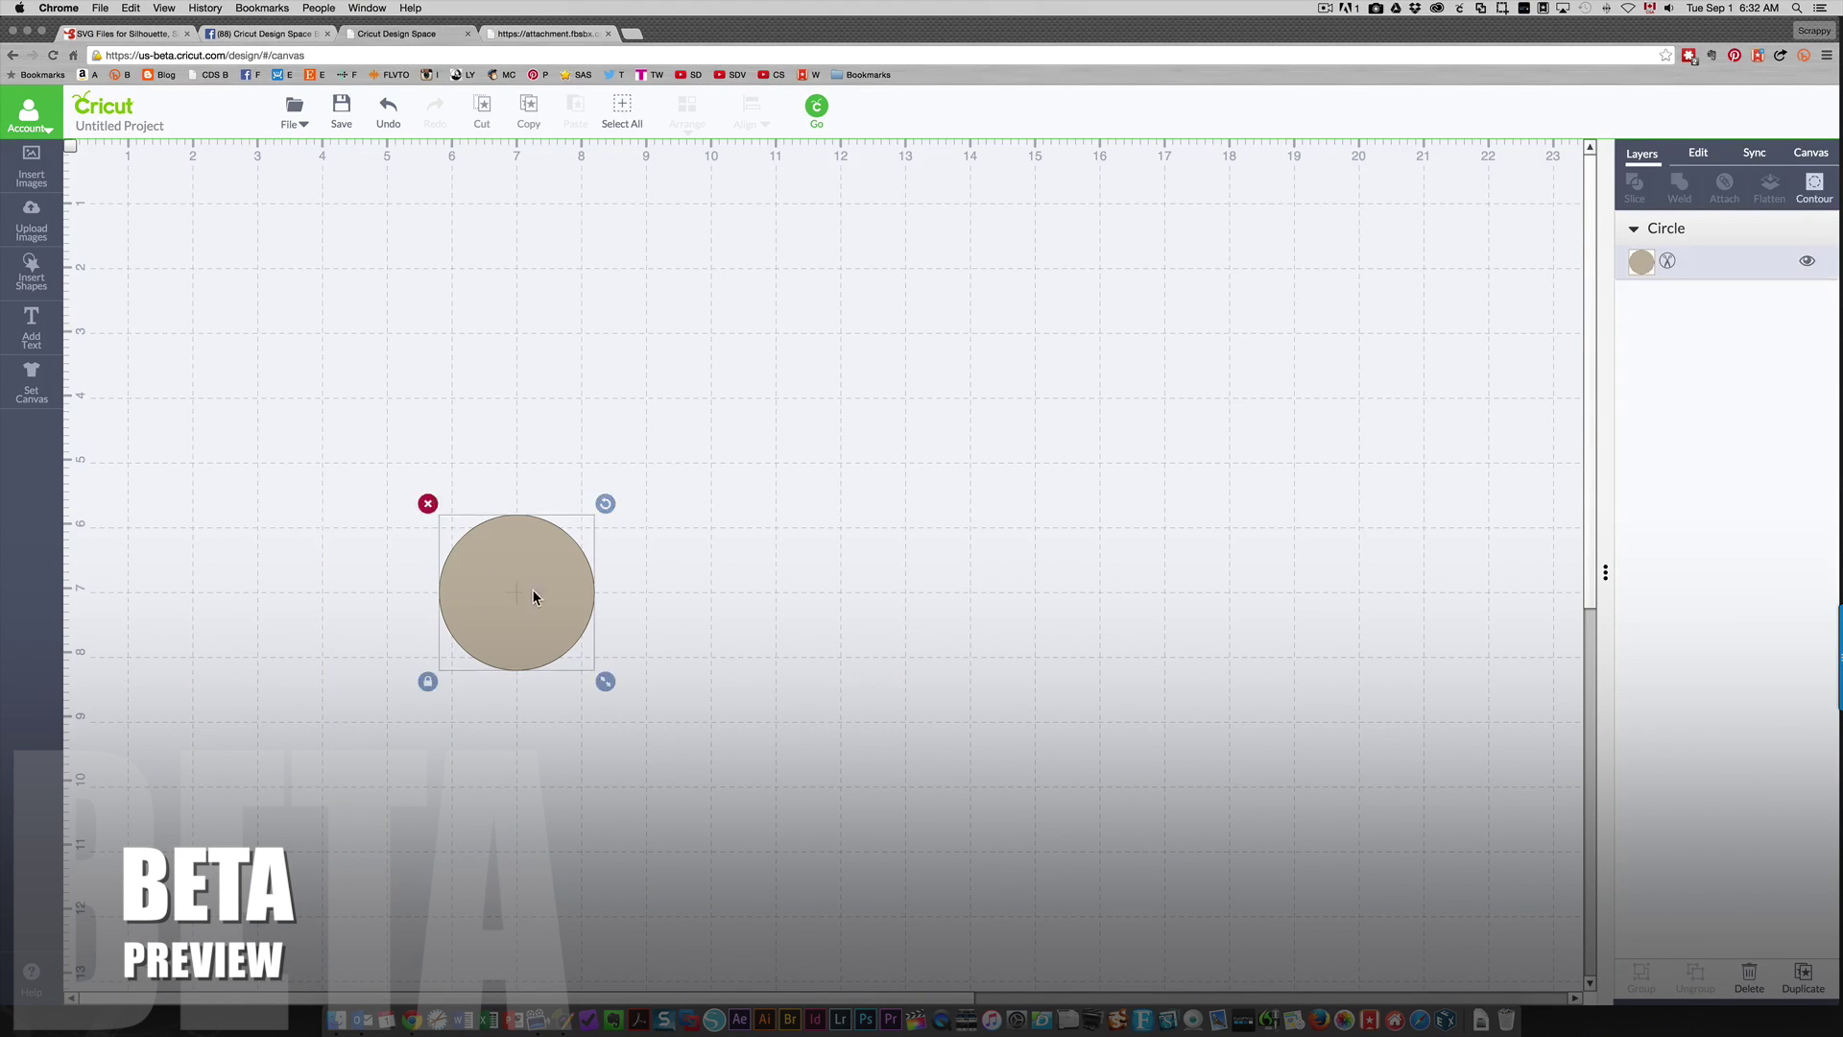
{"action": "left_click_drag", "start_coordinate": [531, 596], "coordinate": [549, 476]}
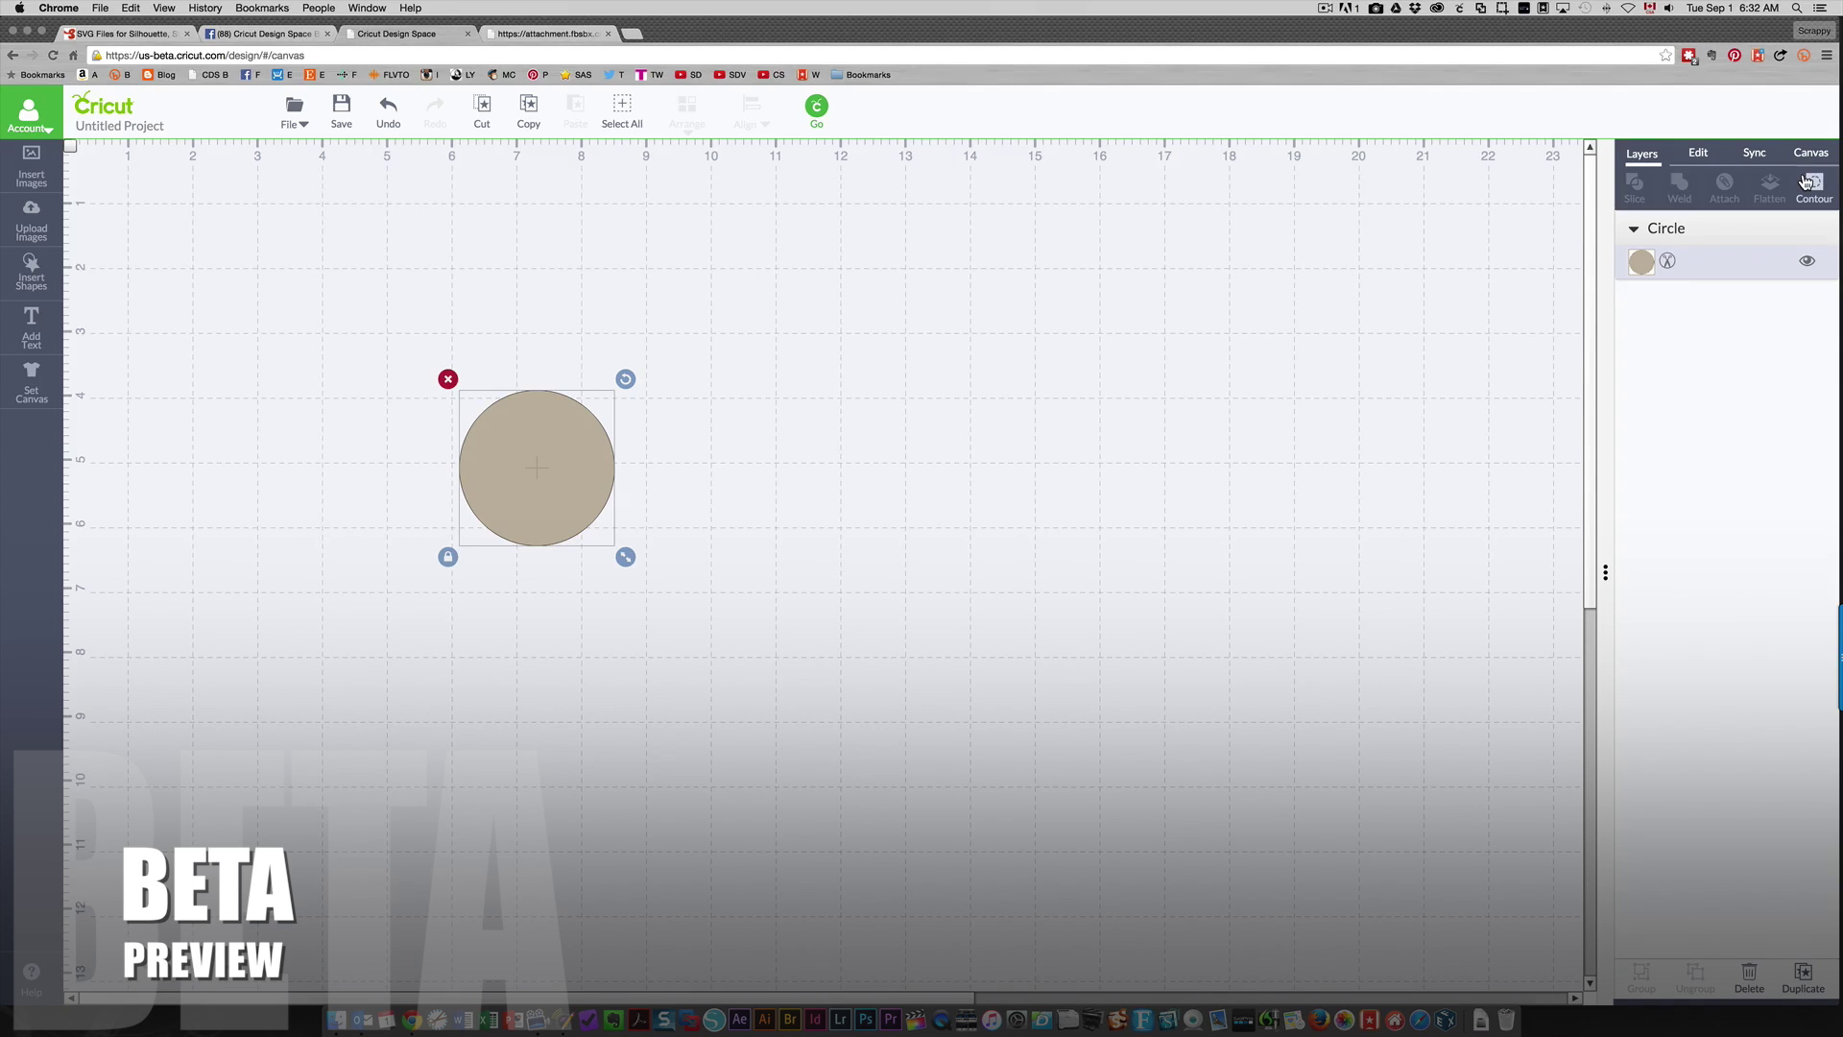
Step: Open the circle's layer attributes and view its image information, including the source cartridge and price
{"action": "left_click", "coordinate": [1641, 263]}
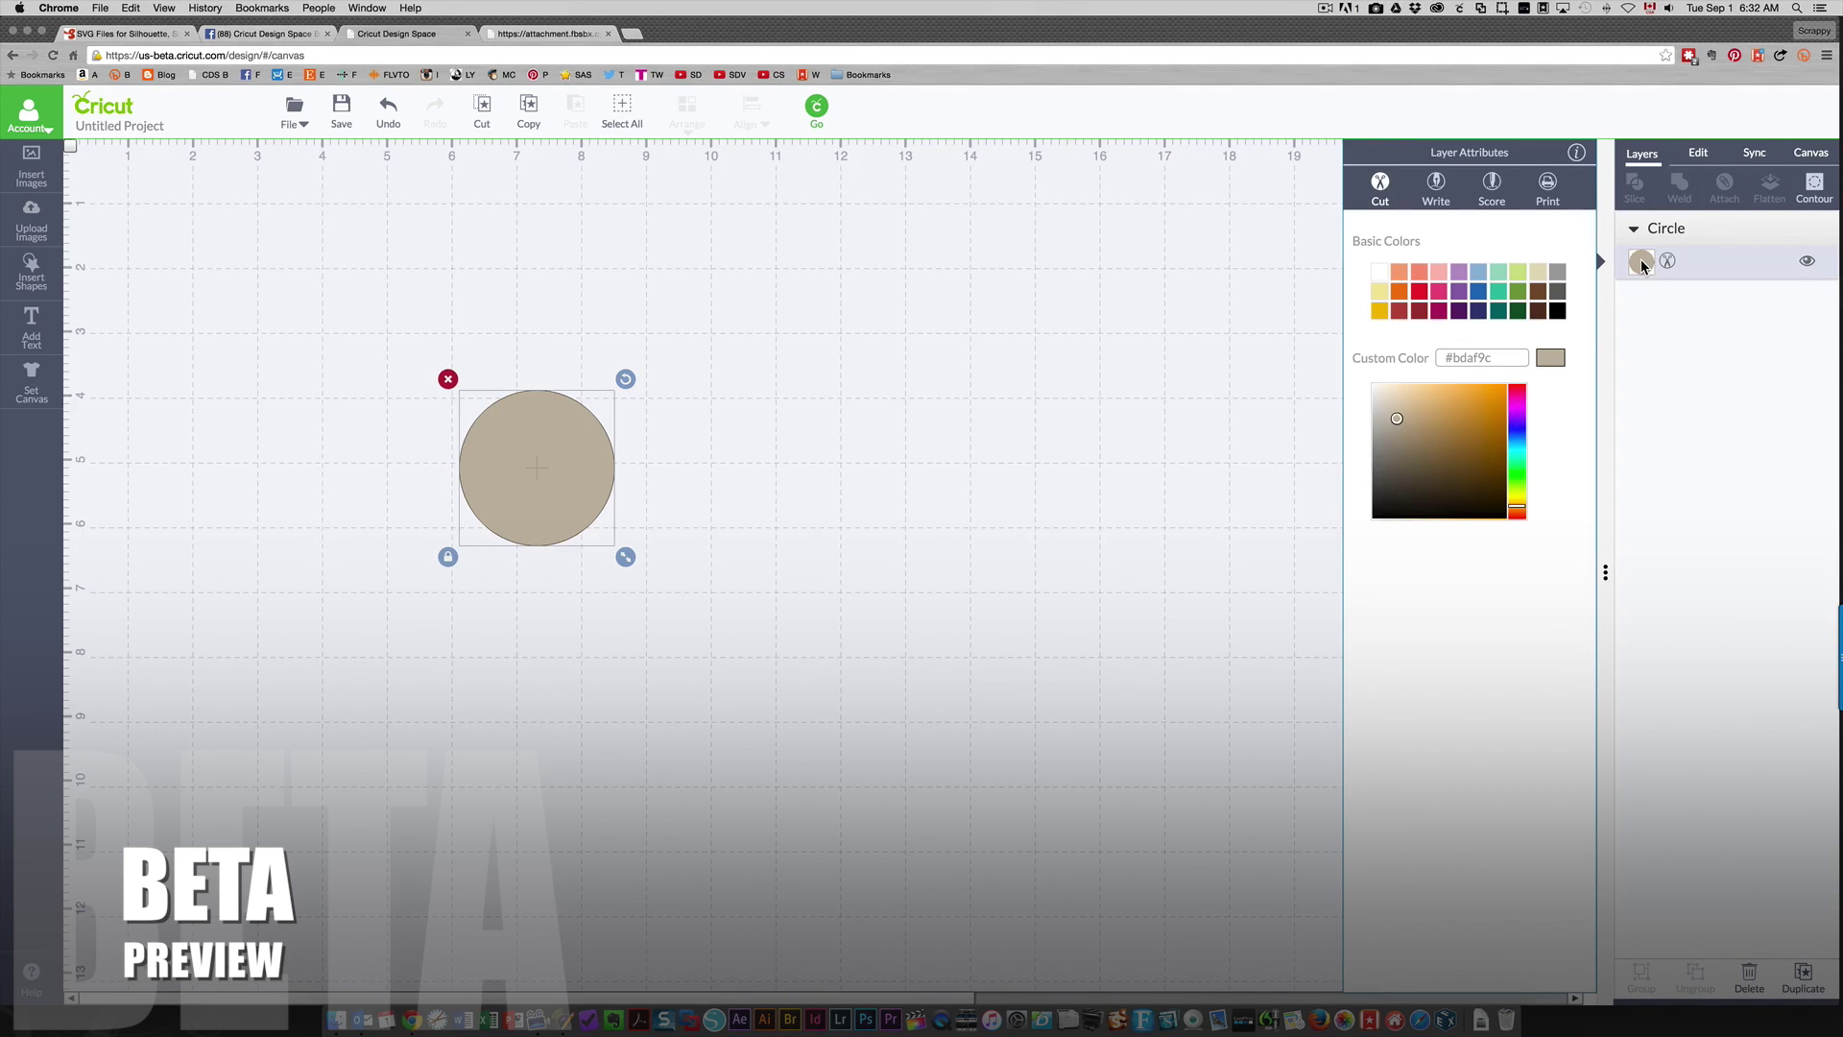
{"action": "left_click", "coordinate": [1576, 154]}
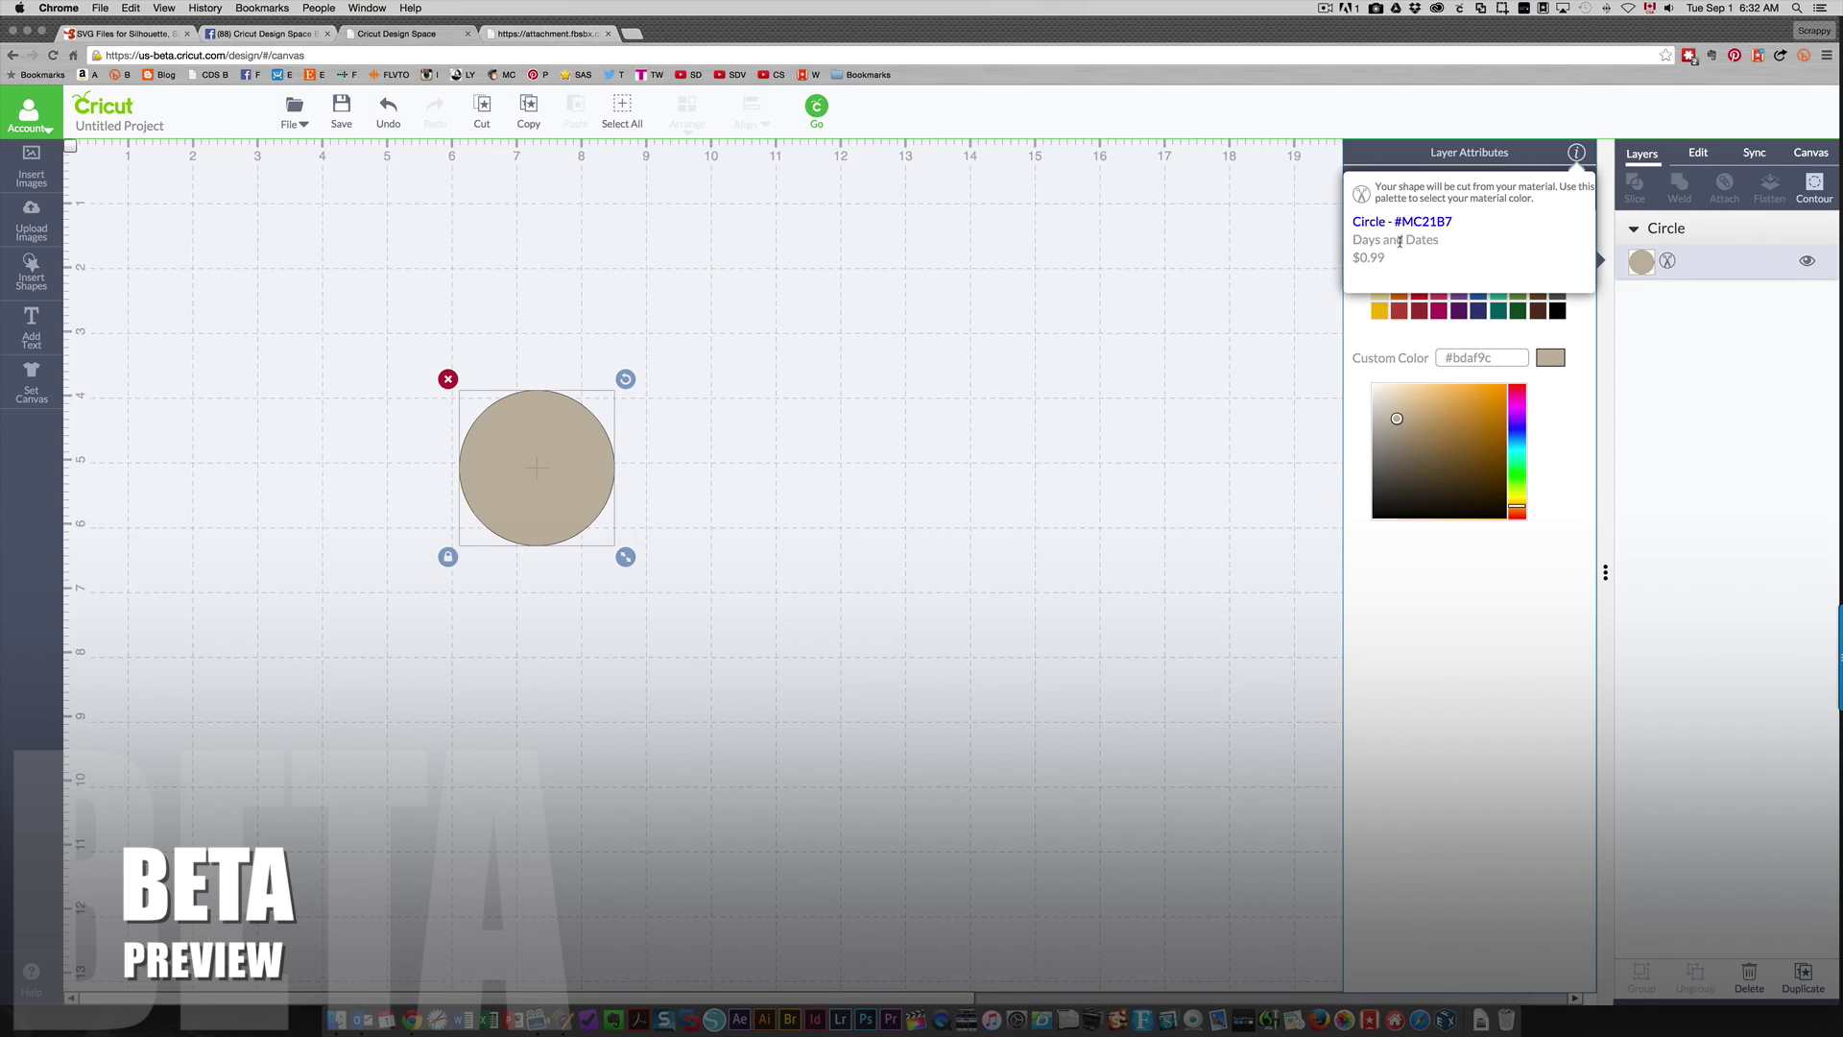
{"action": "left_click", "coordinate": [567, 463]}
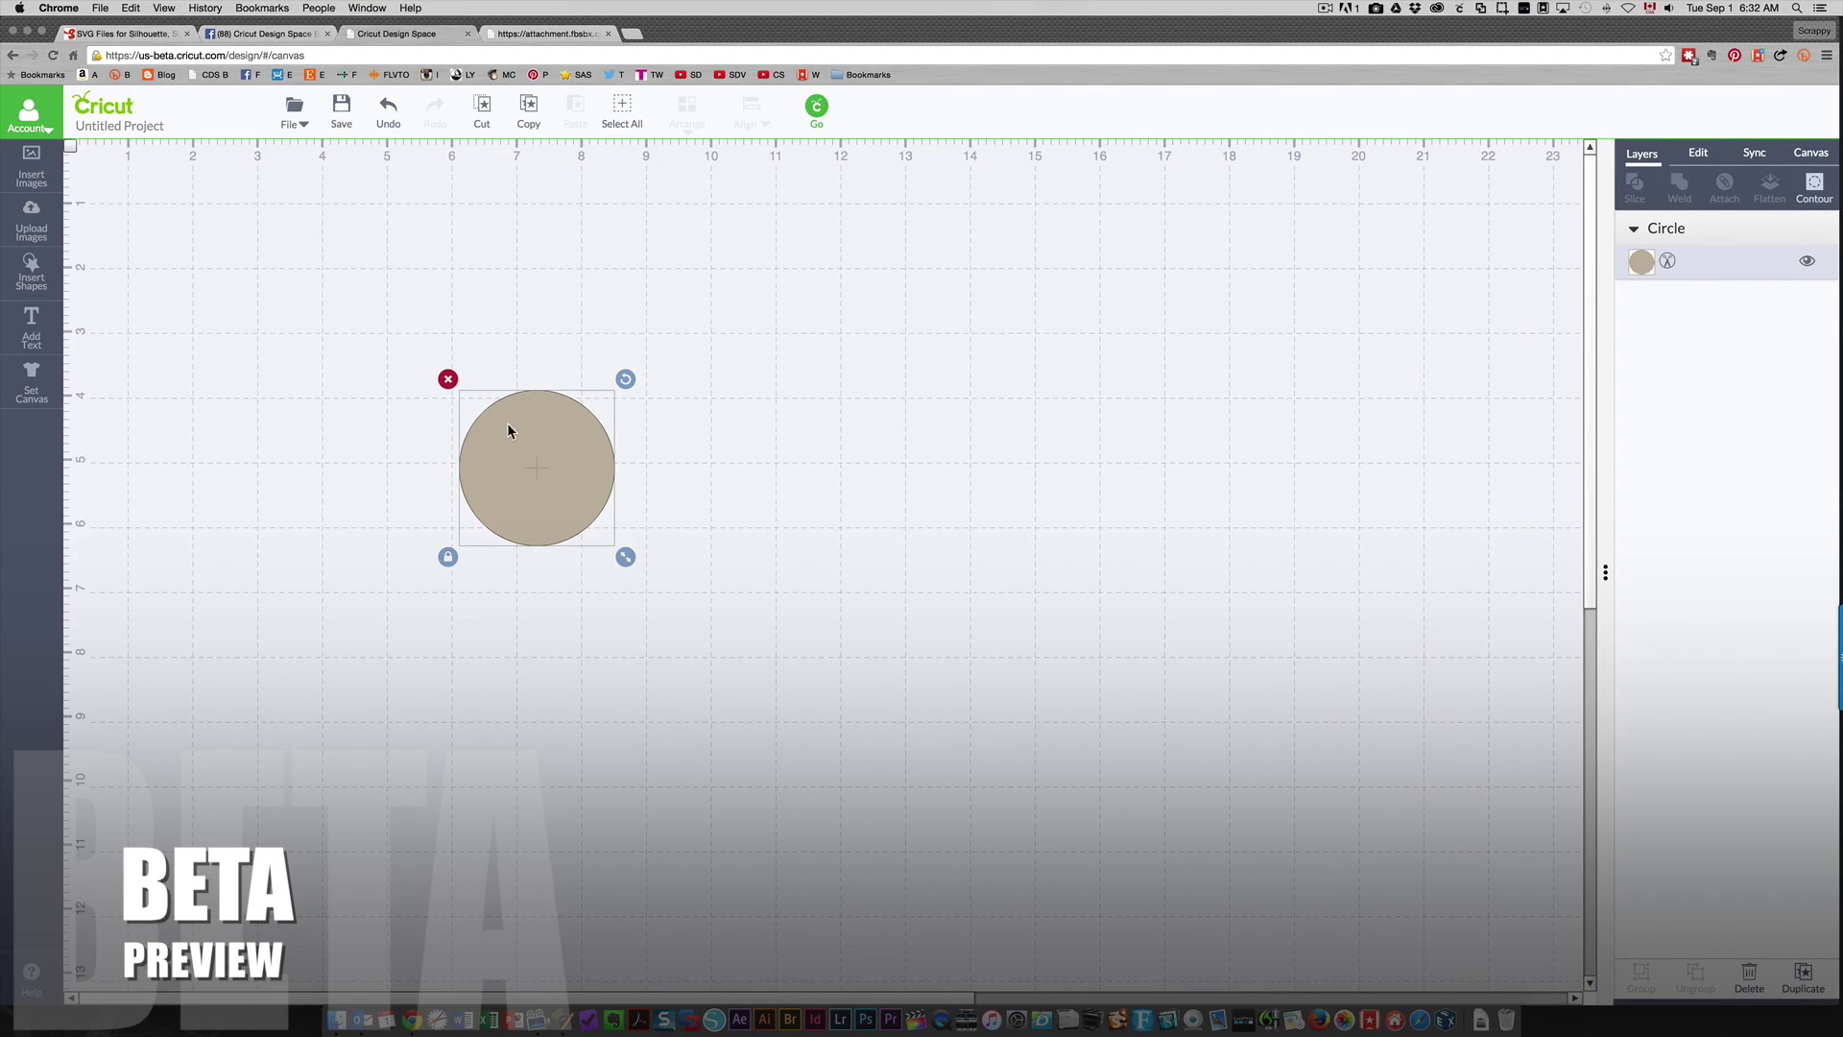
Step: Delete the circle and insert the side-view blue bird with raised wing from the 3 Birds - on Parade cartridge
{"action": "left_click", "coordinate": [447, 378]}
{"action": "left_click", "coordinate": [32, 170]}
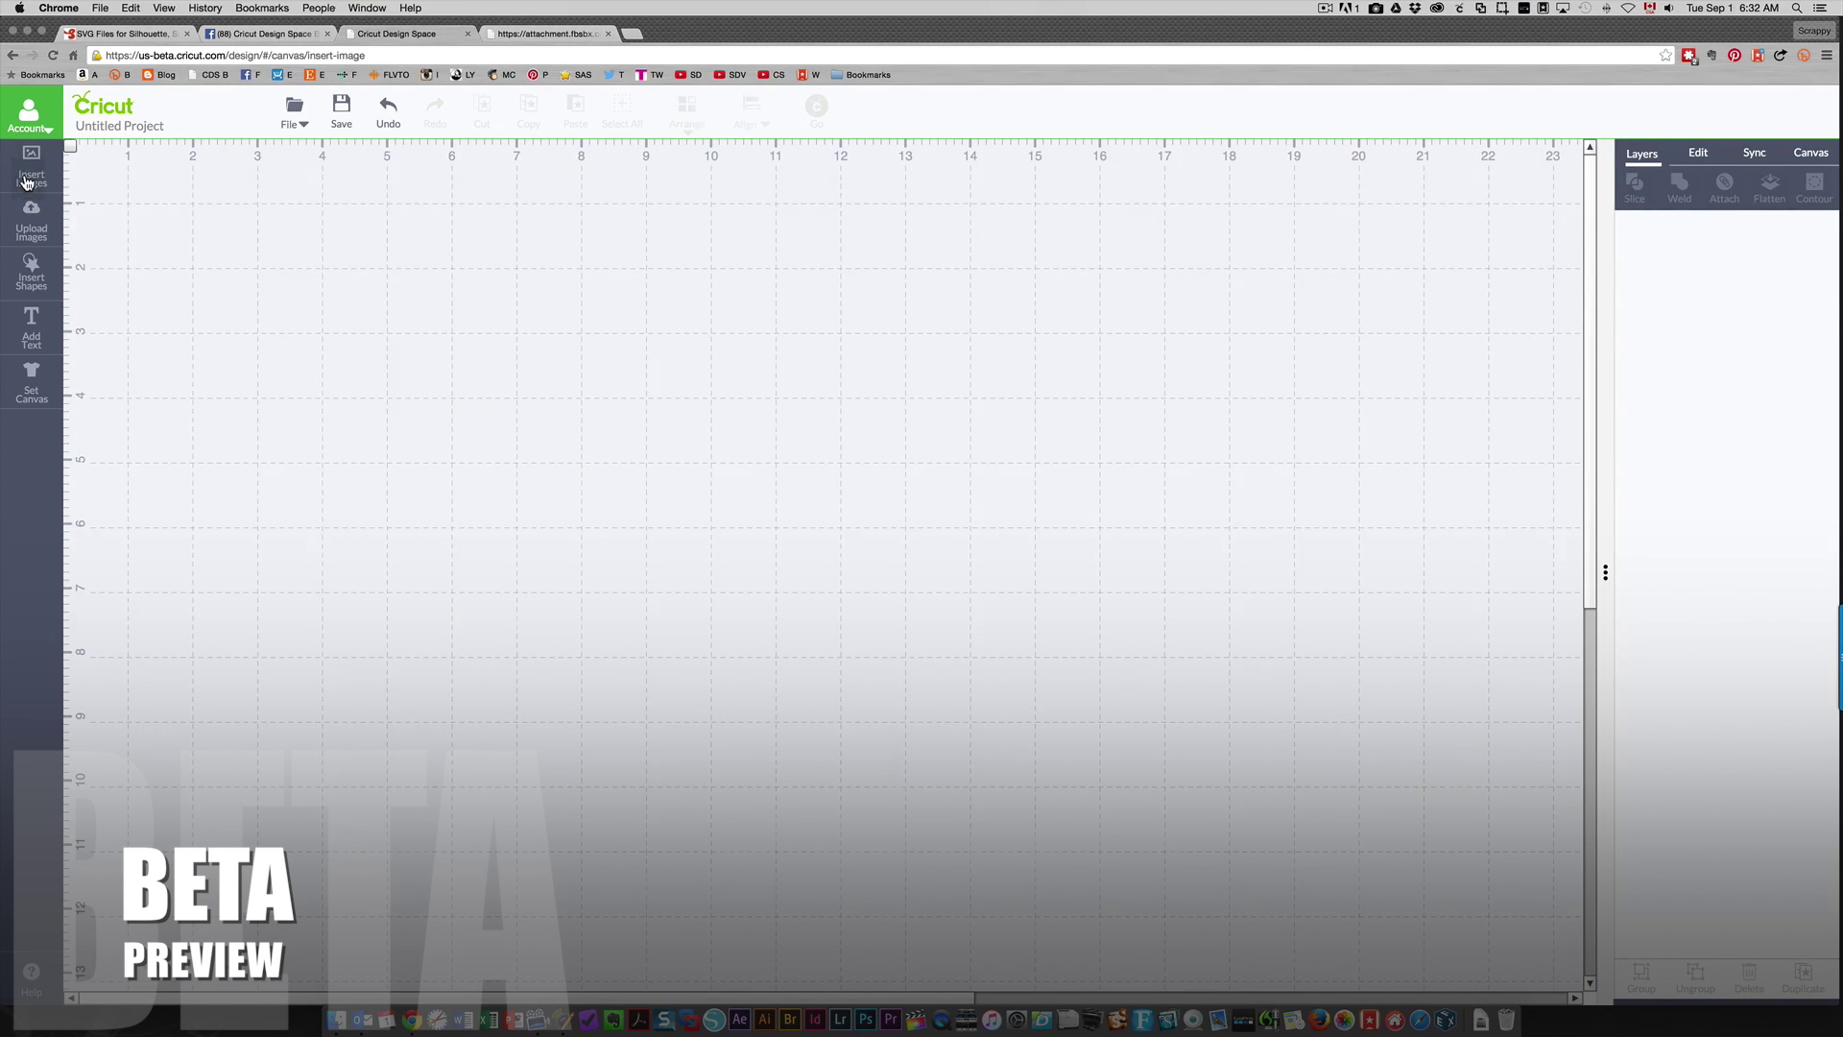
{"action": "left_click", "coordinate": [358, 167]}
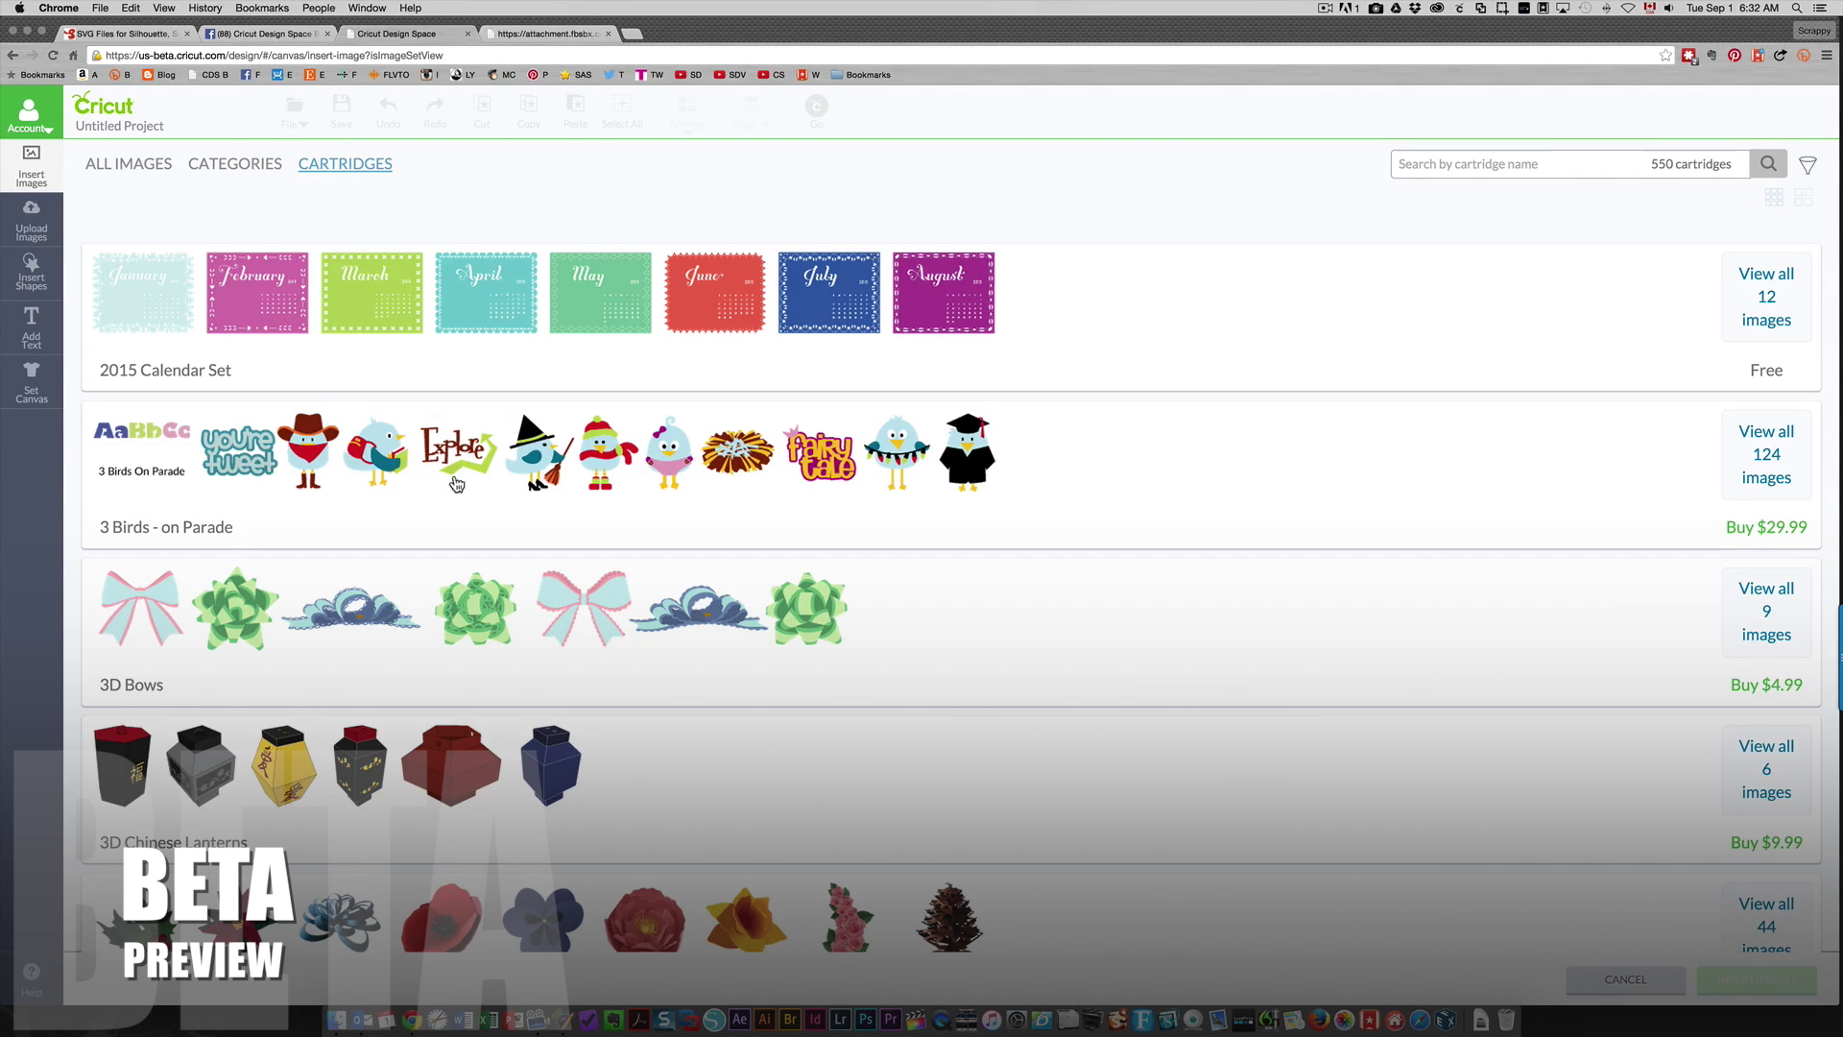
{"action": "left_click", "coordinate": [899, 451]}
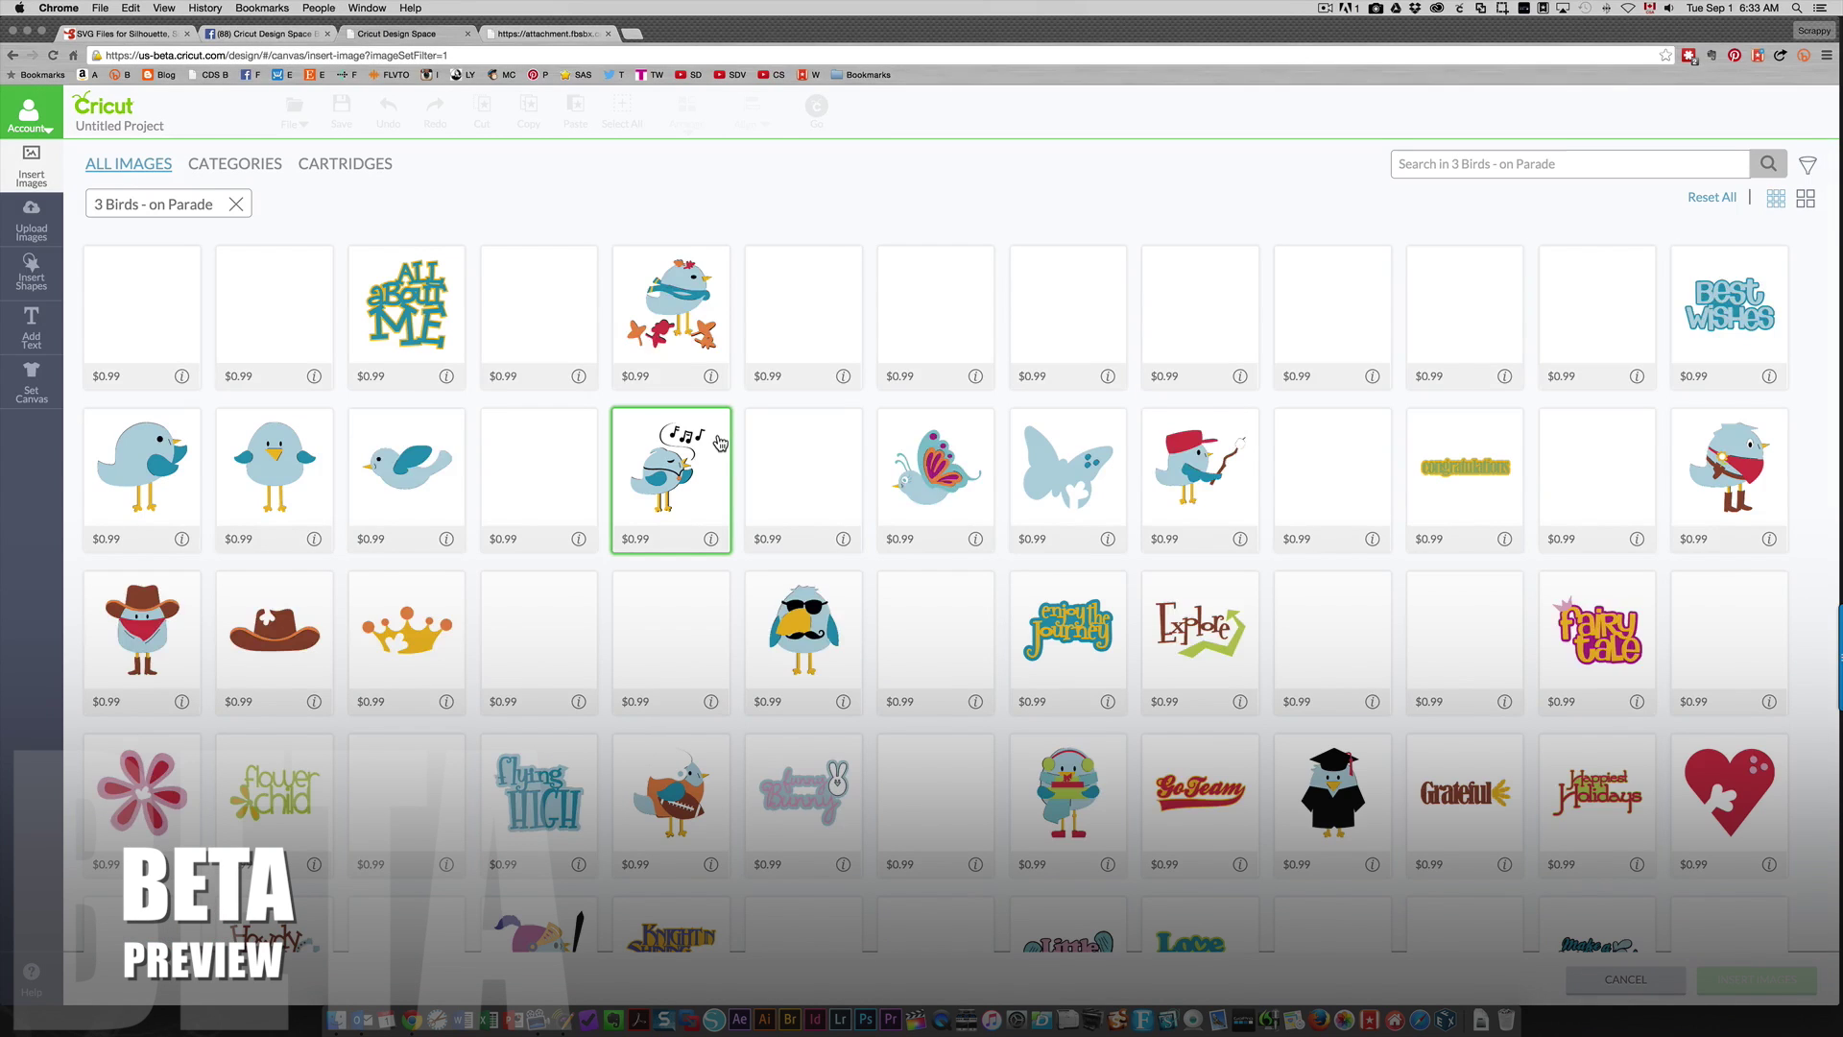
{"action": "left_click", "coordinate": [381, 482]}
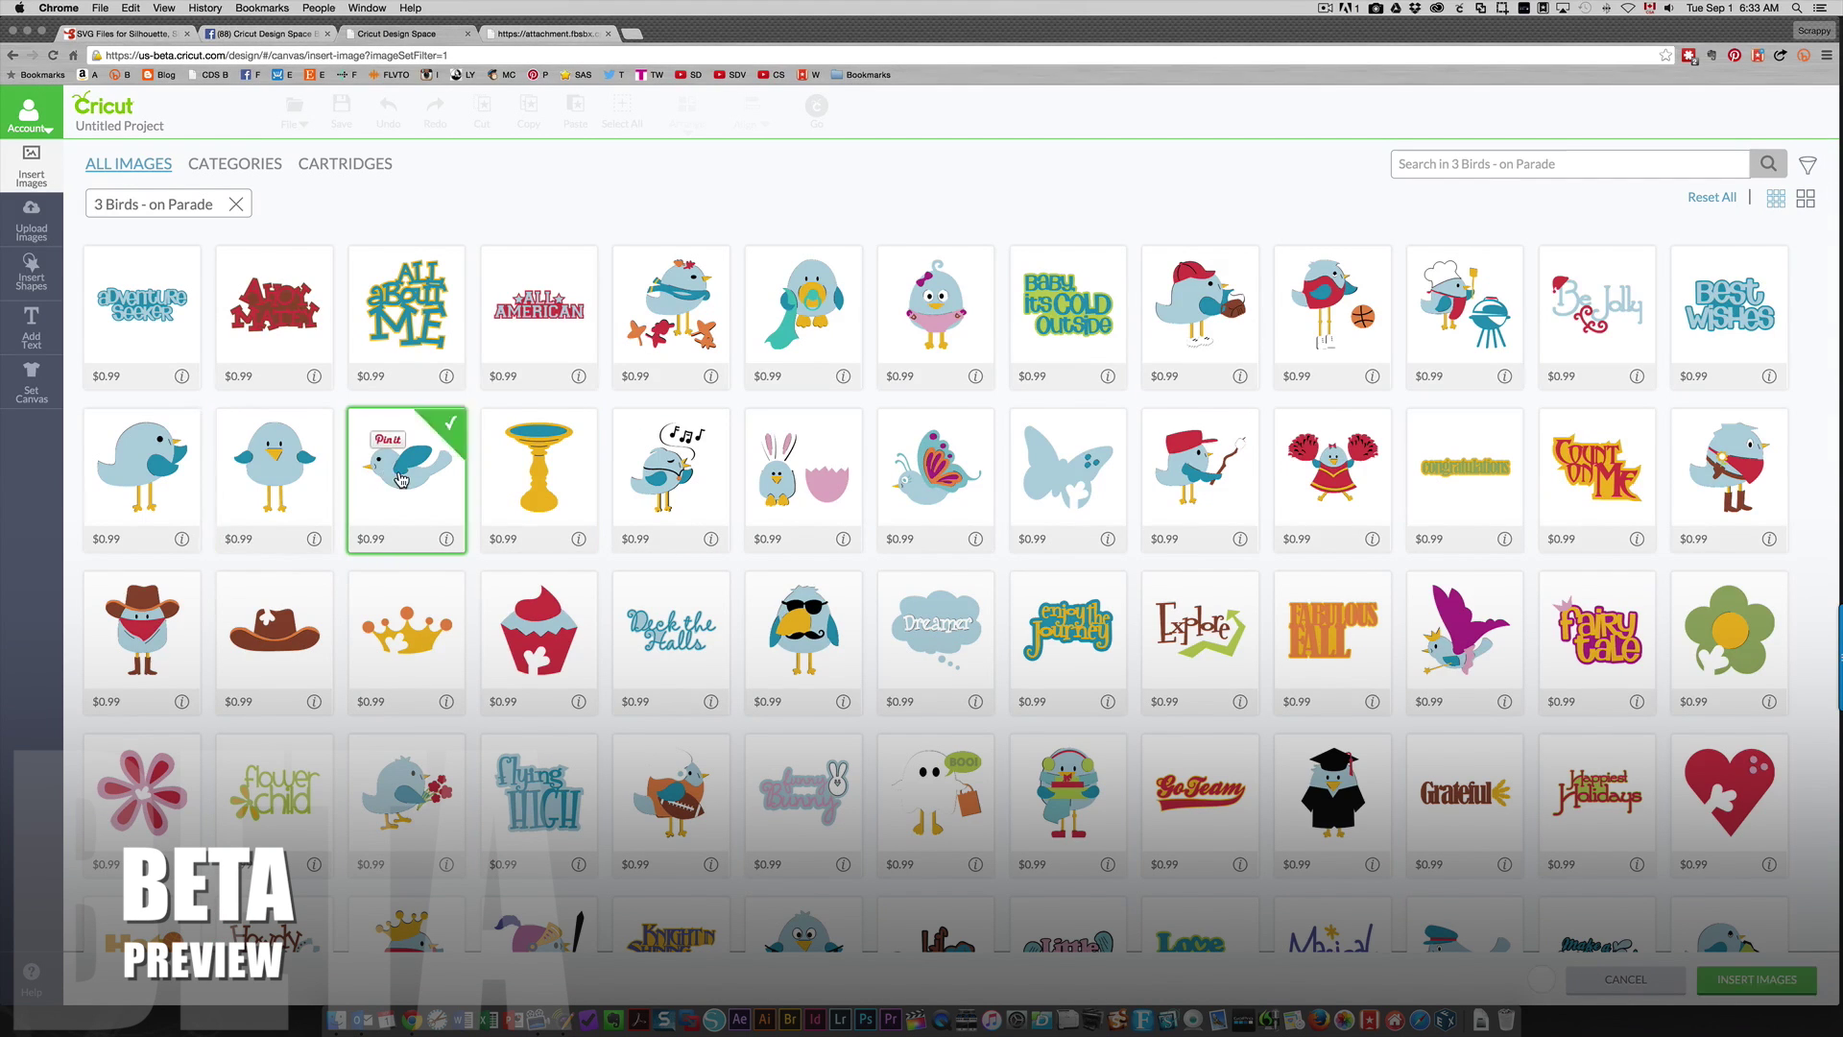
{"action": "left_click", "coordinate": [1769, 976]}
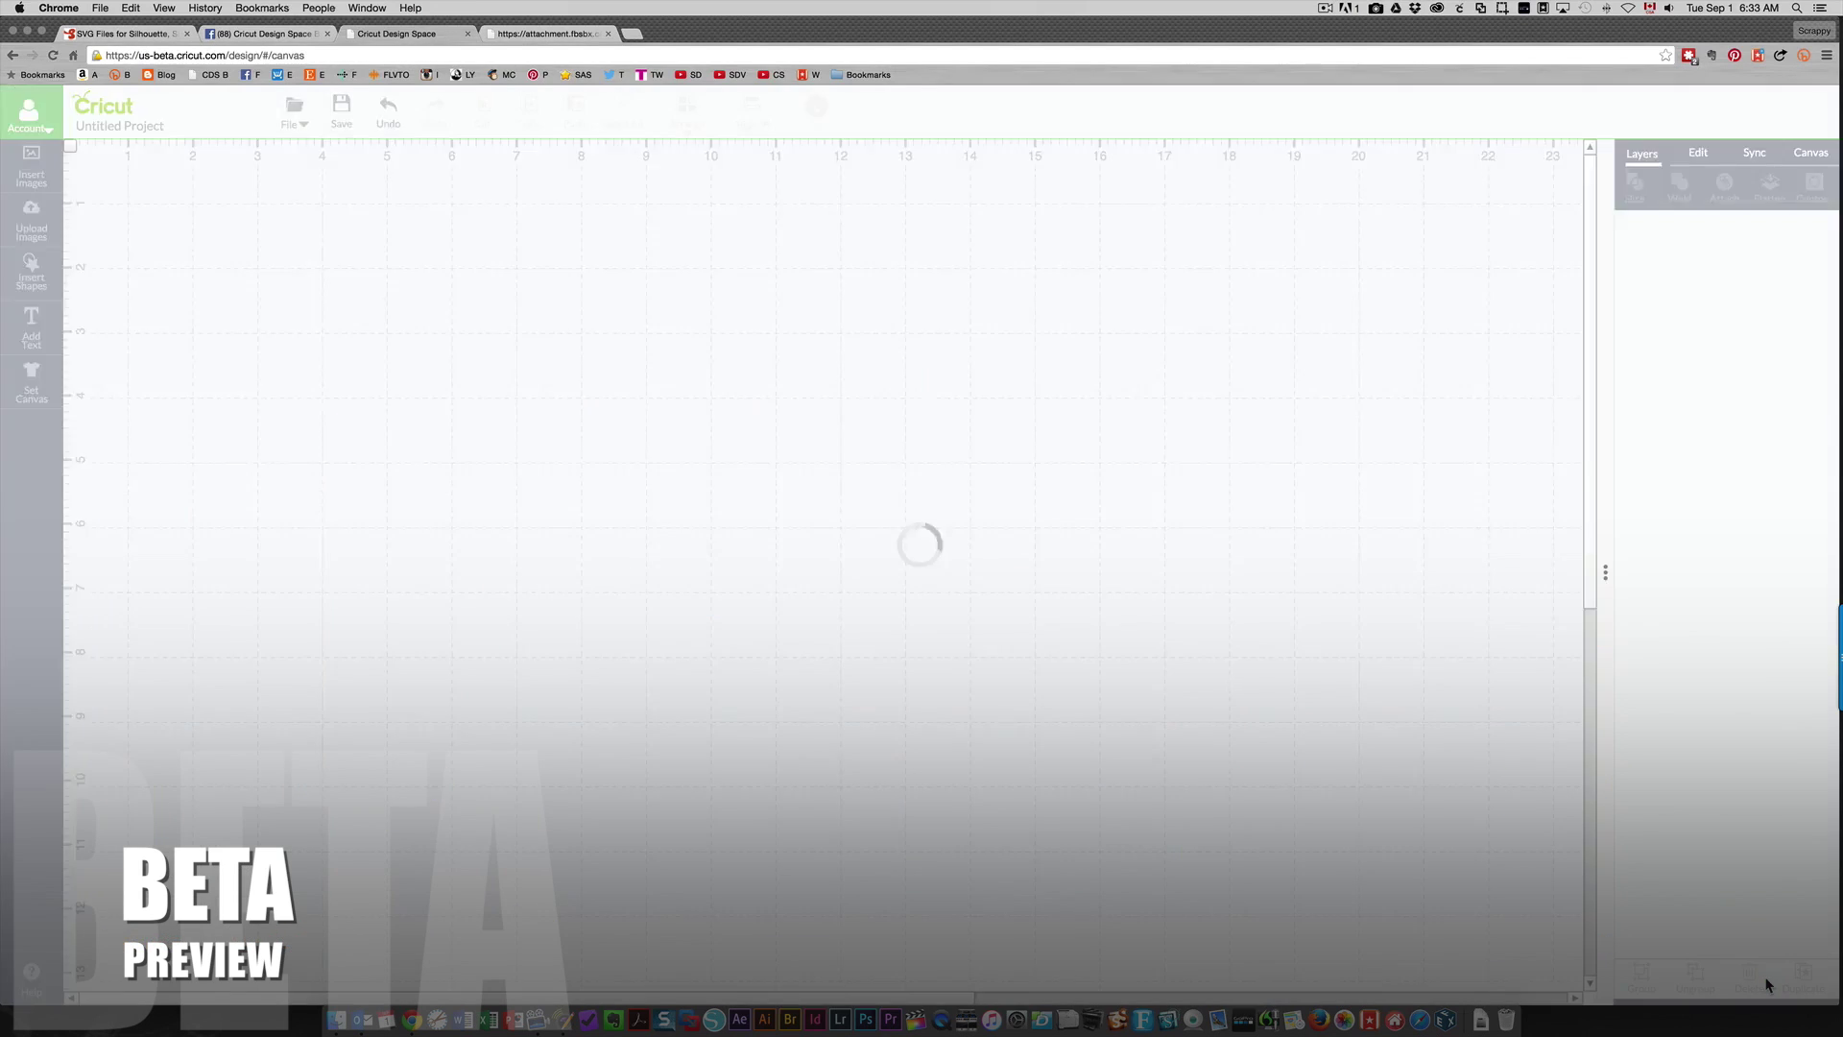
Step: Open the layer attributes of the bird's teal wing and view its image information
{"action": "left_click", "coordinate": [1641, 261]}
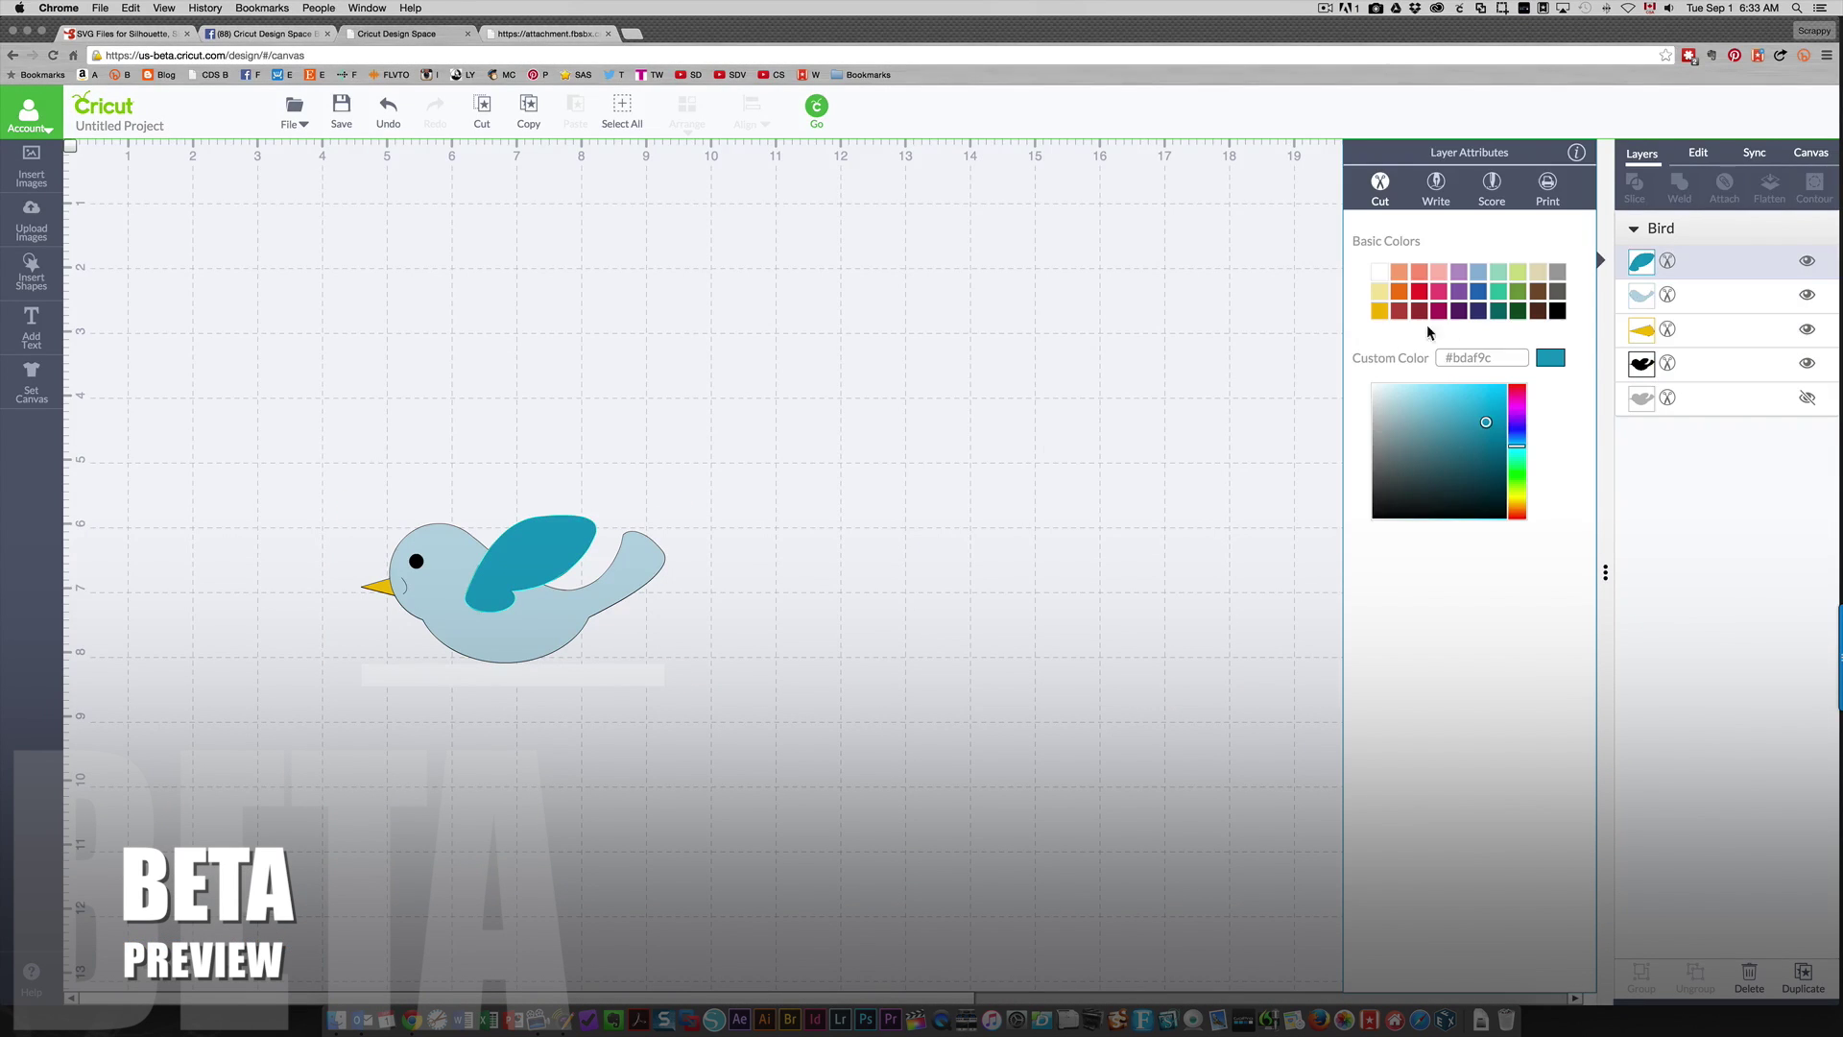
{"action": "left_click", "coordinate": [1647, 266]}
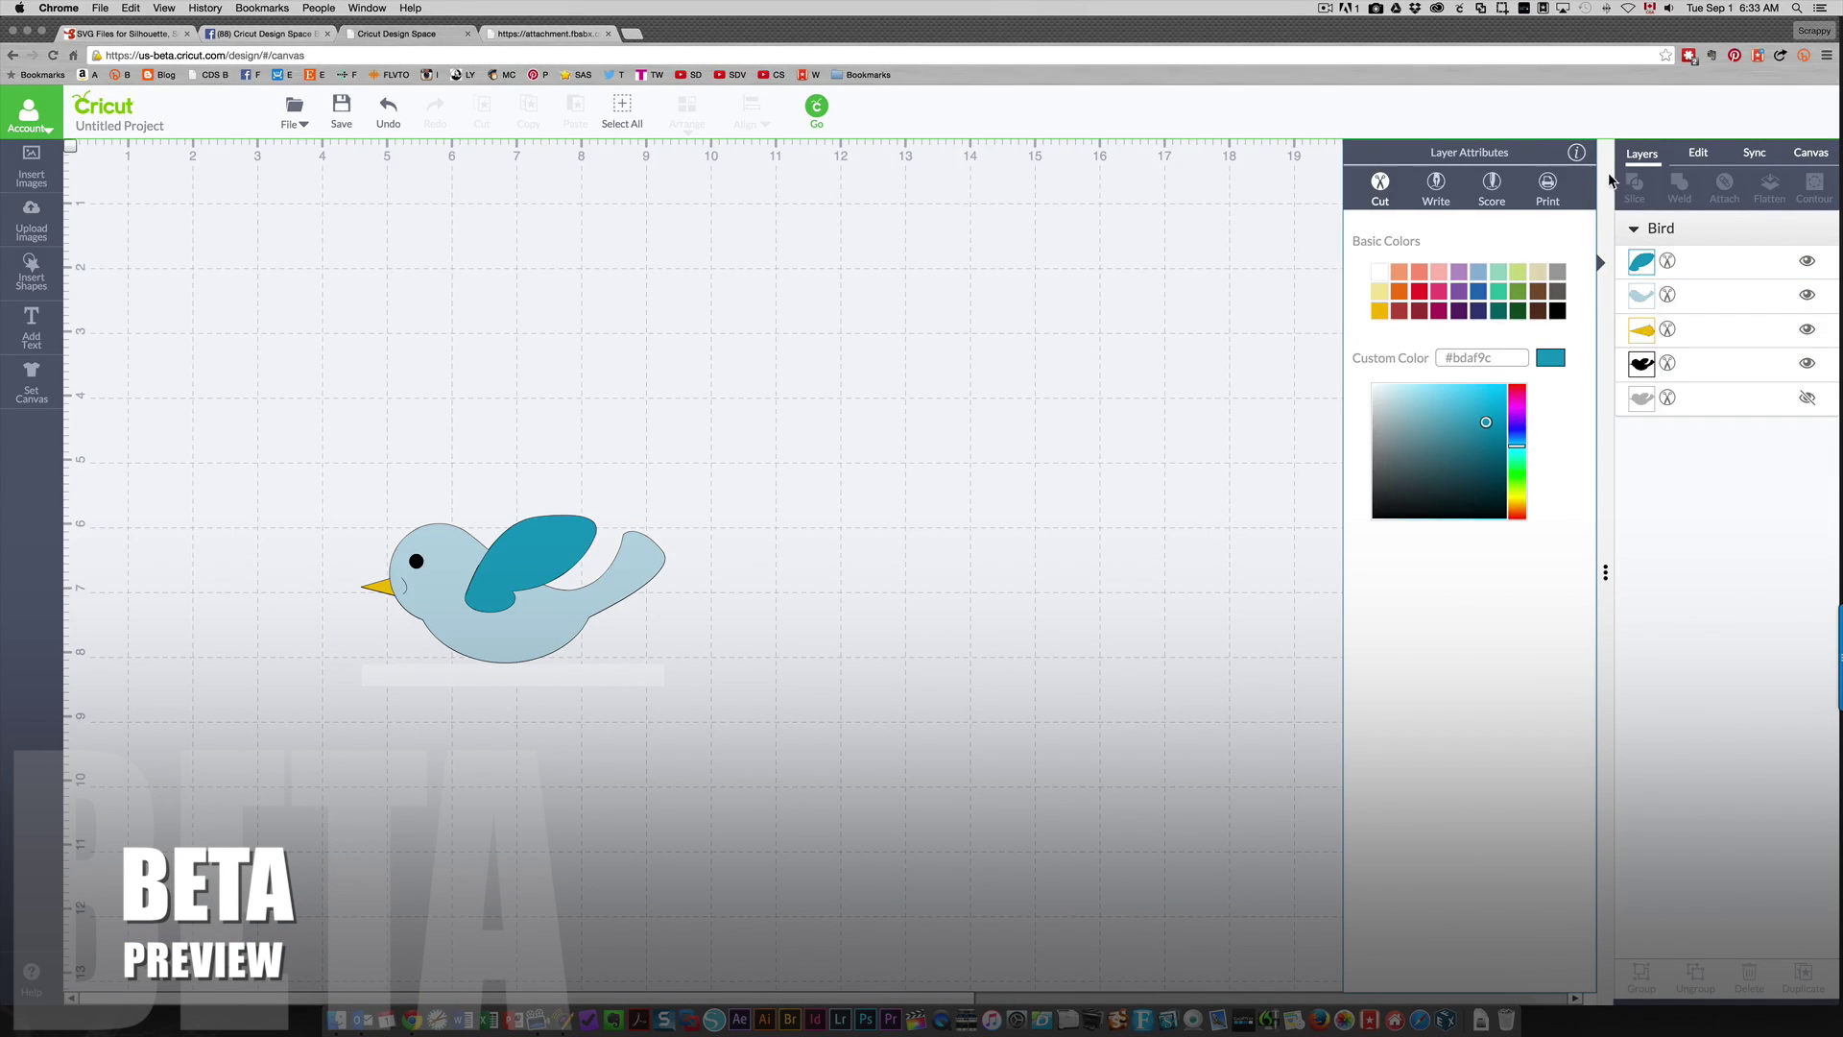
{"action": "left_click", "coordinate": [1577, 156]}
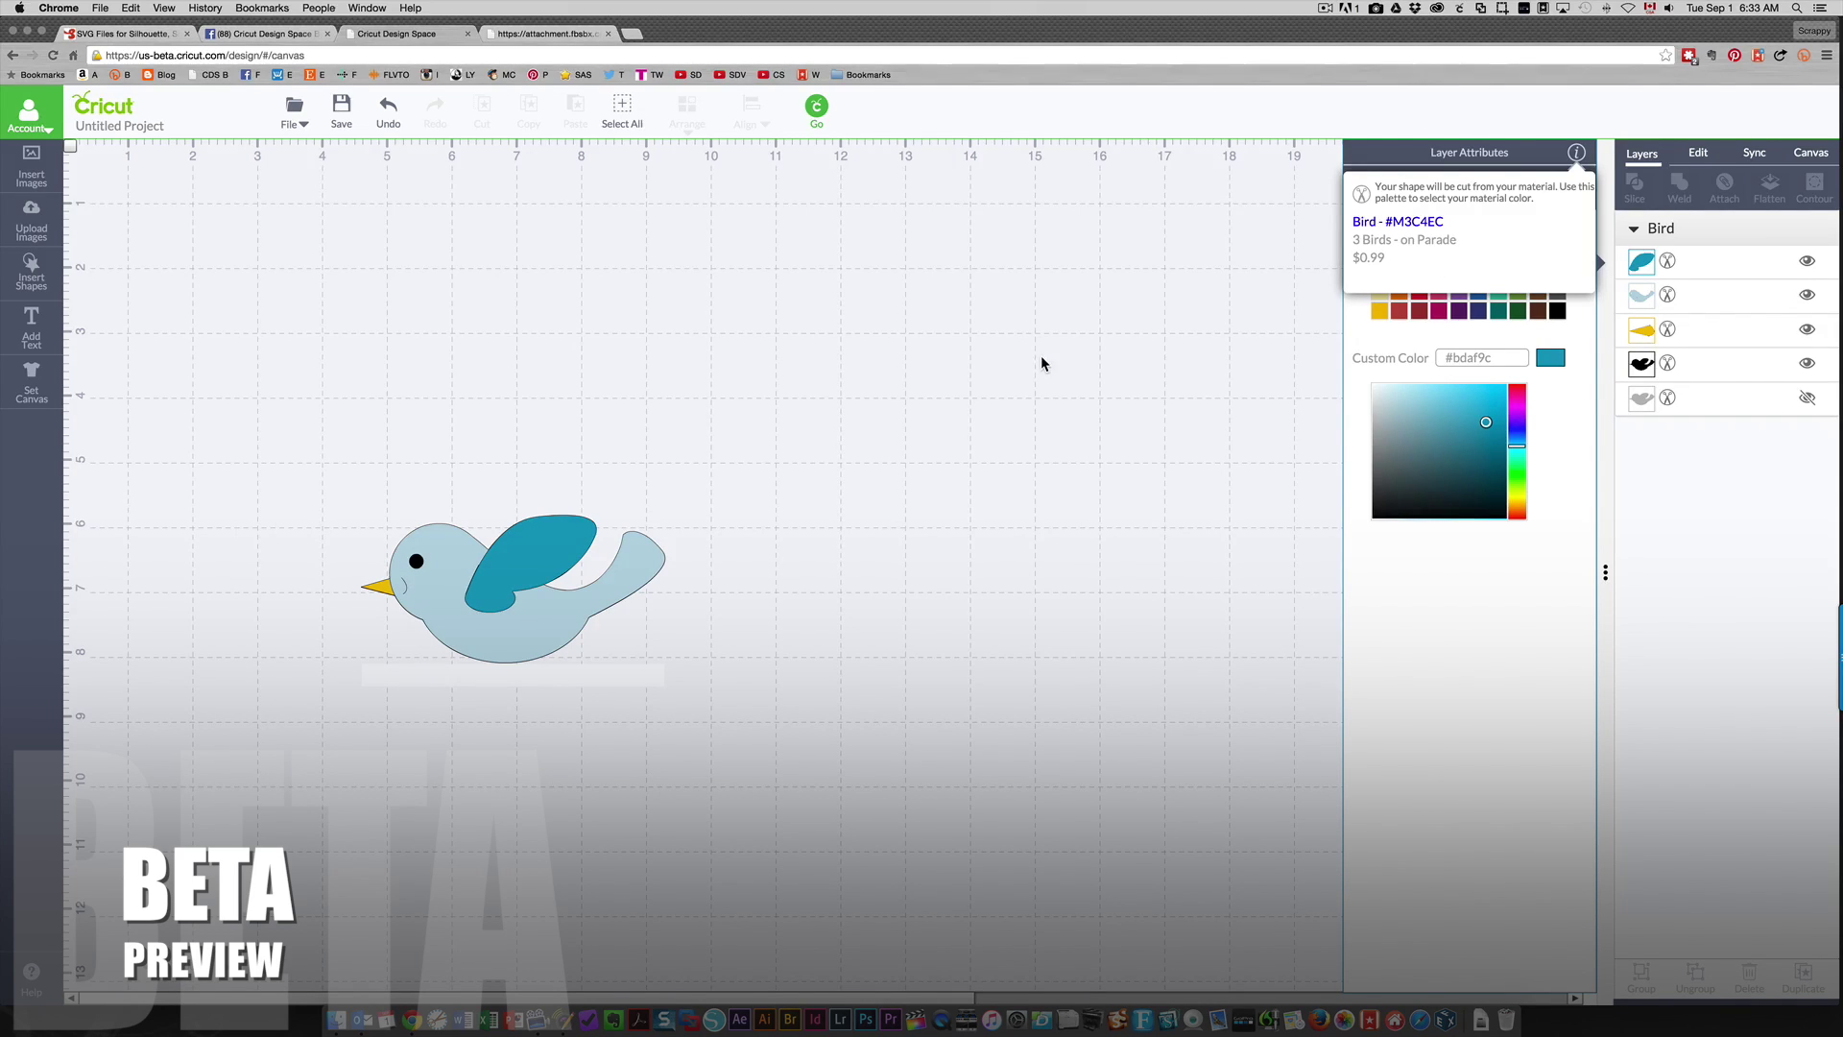
{"action": "left_click", "coordinate": [992, 324]}
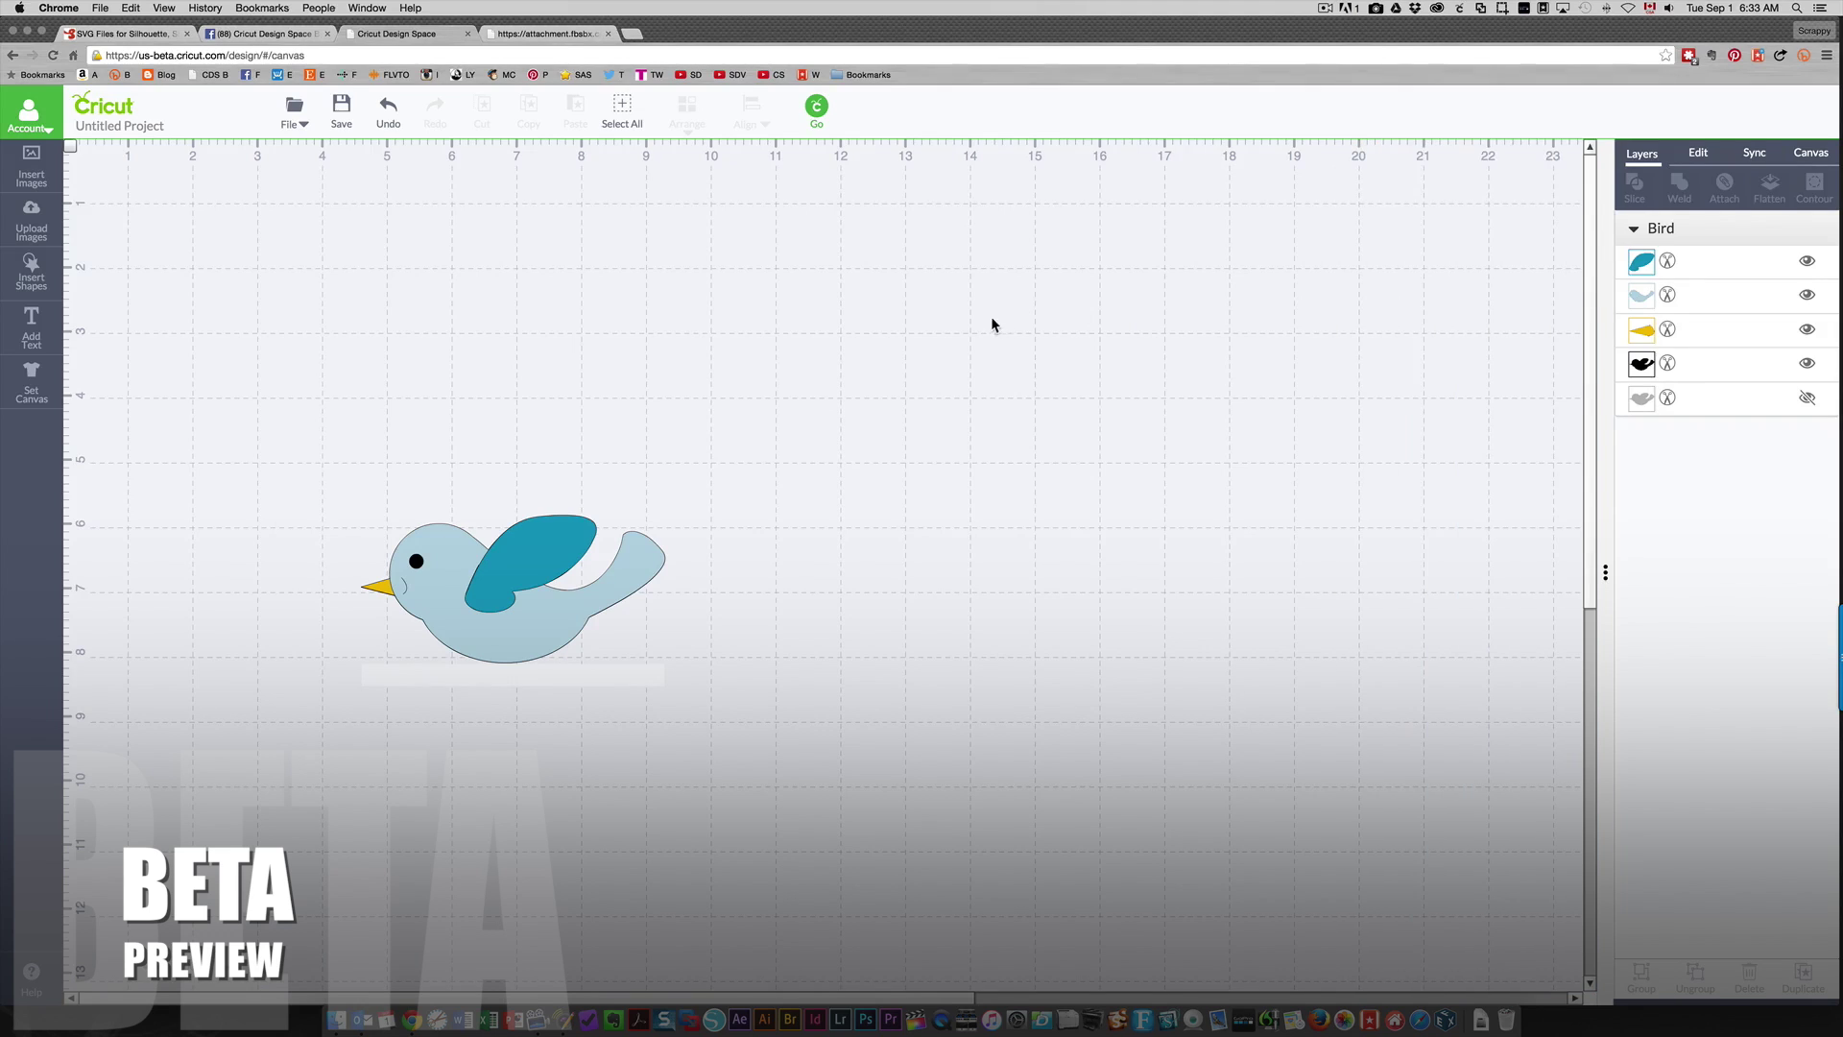
Step: Select all of the bird's visible layers and ungroup them
{"action": "key", "text": "super+a"}
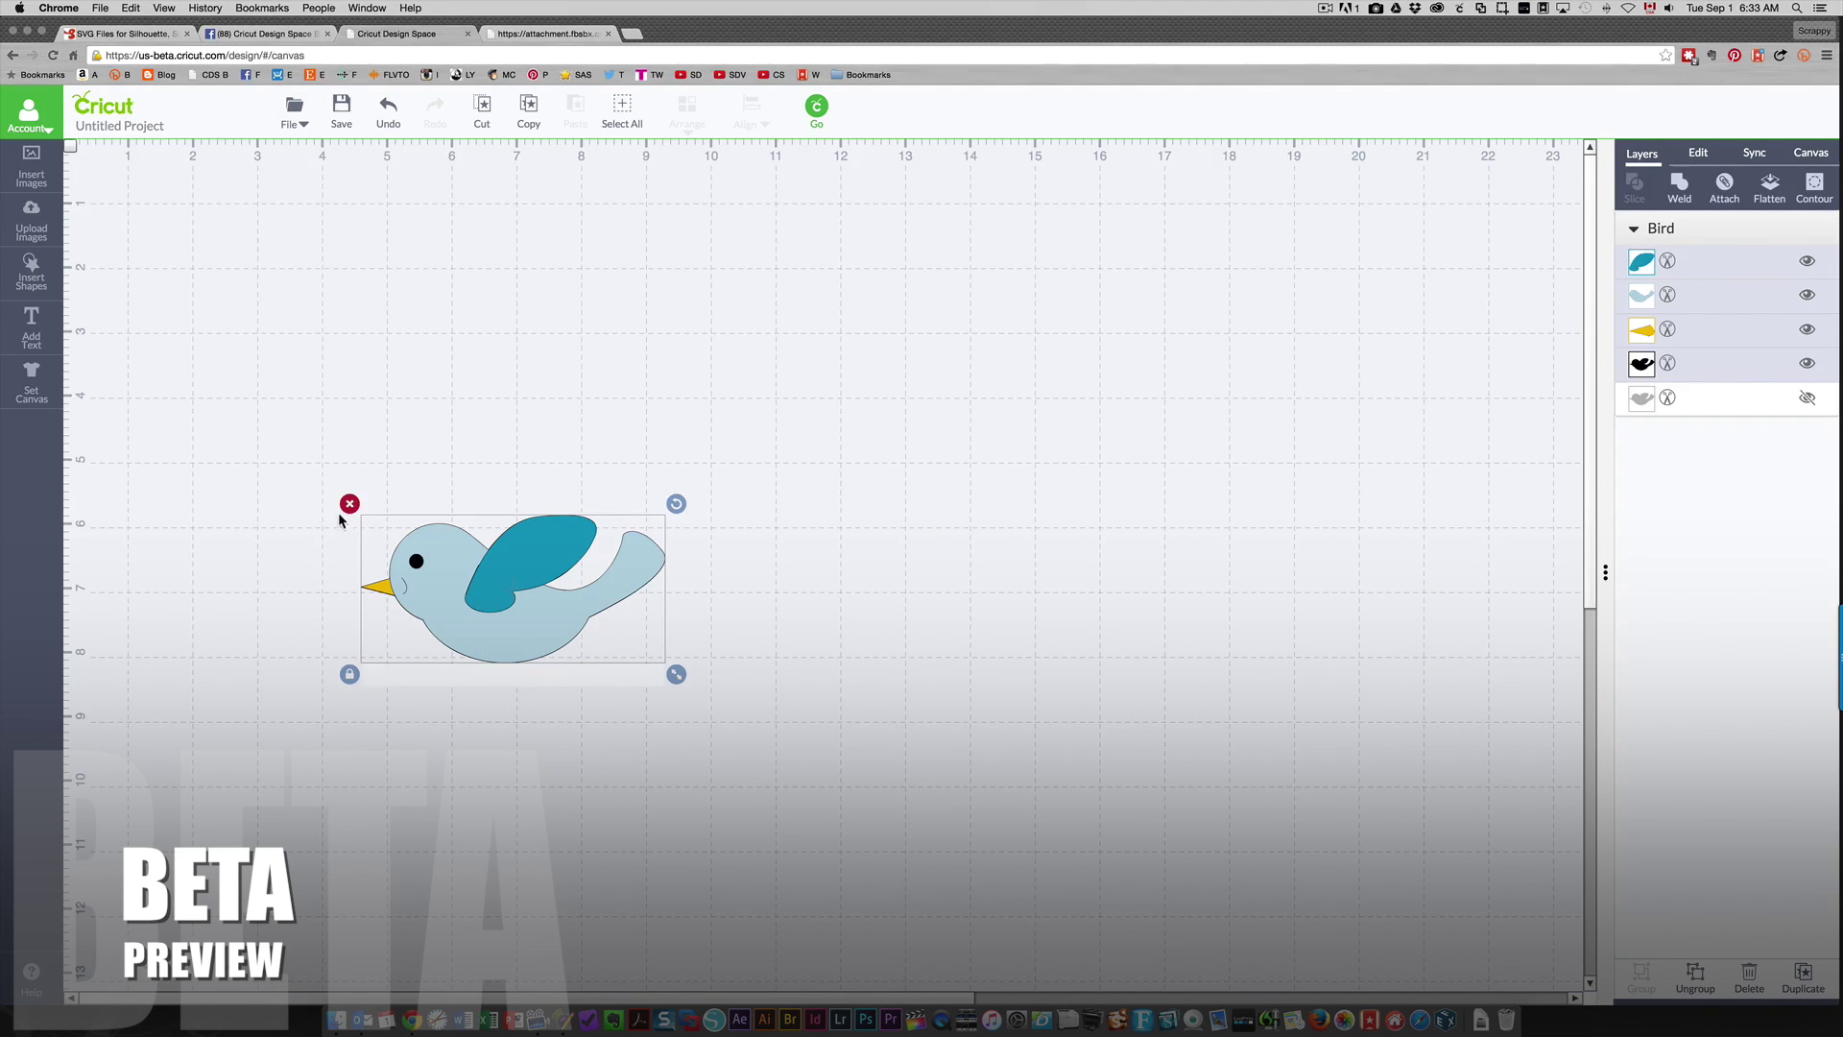
{"action": "right_click", "coordinate": [441, 597]}
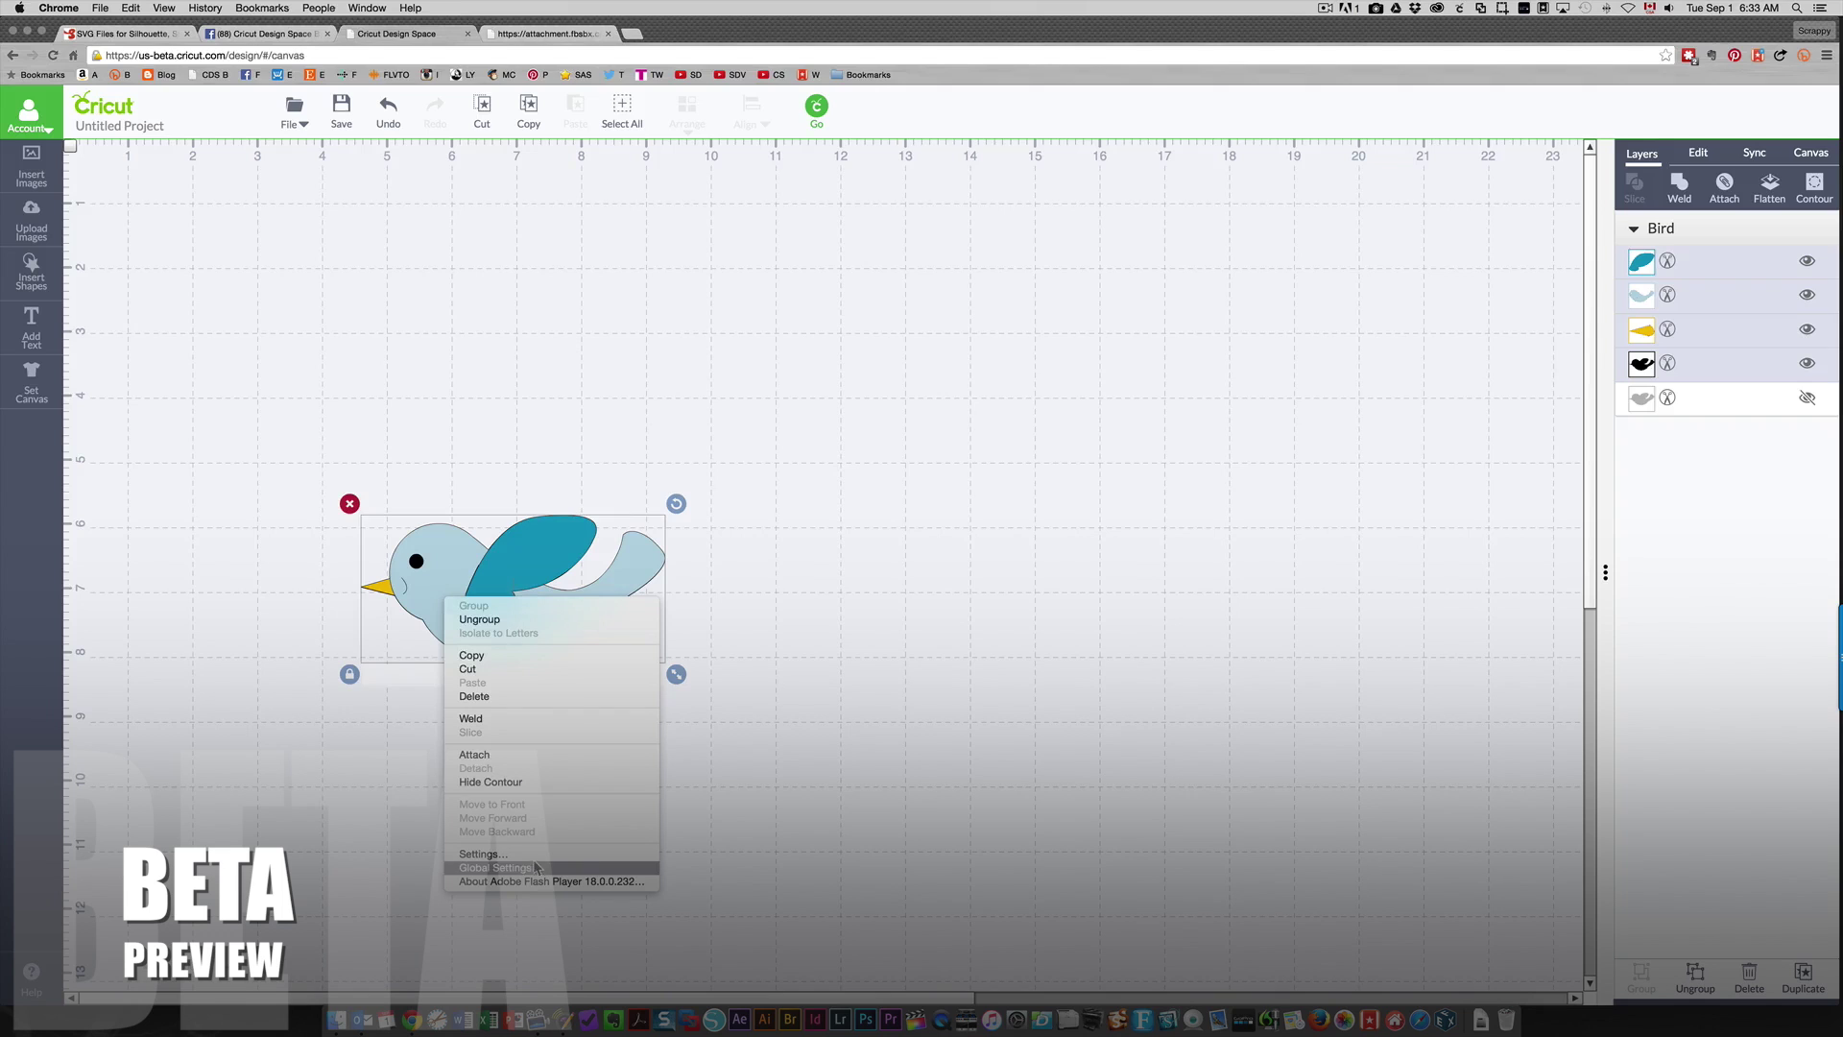
{"action": "left_click", "coordinate": [544, 619]}
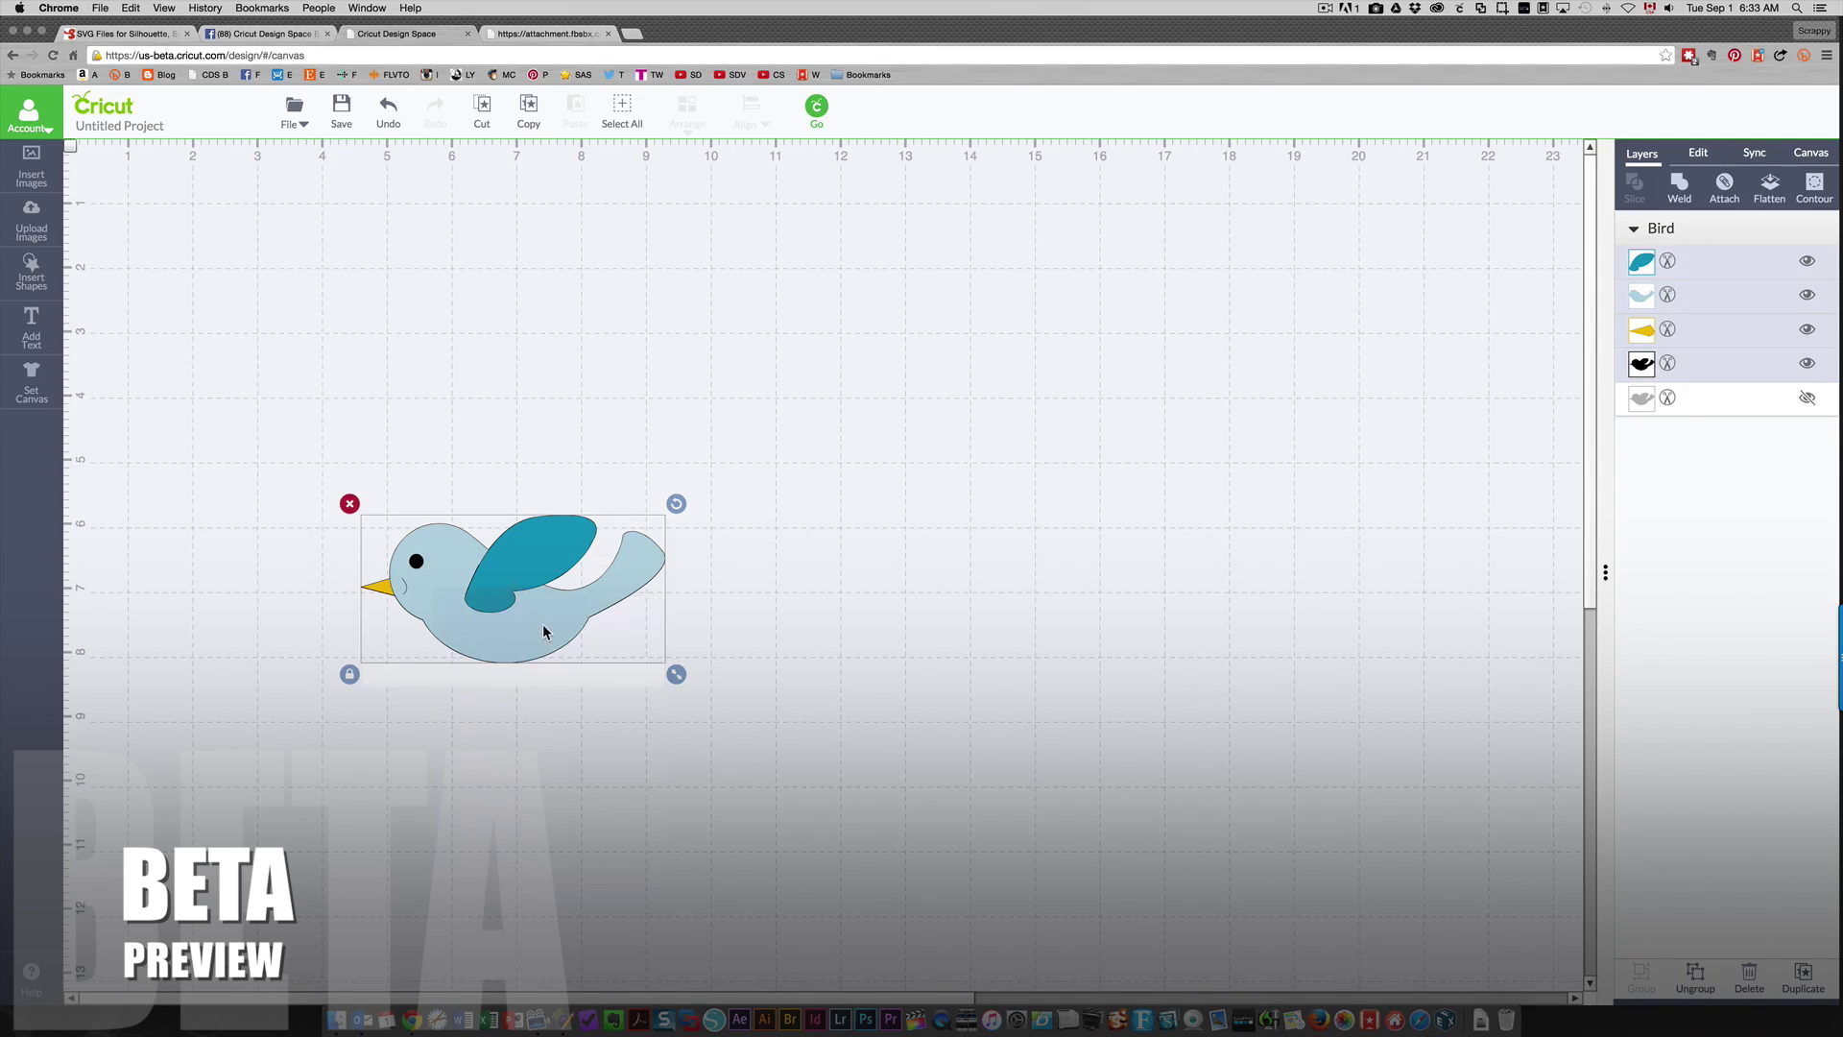
Step: Spread the bird's teal wing, light blue body, black silhouette and yellow beak apart across the canvas
{"action": "left_click", "coordinate": [523, 543]}
{"action": "left_click_drag", "start_coordinate": [522, 543], "coordinate": [820, 343]}
{"action": "left_click", "coordinate": [523, 650]}
{"action": "left_click_drag", "start_coordinate": [523, 643], "coordinate": [979, 803]}
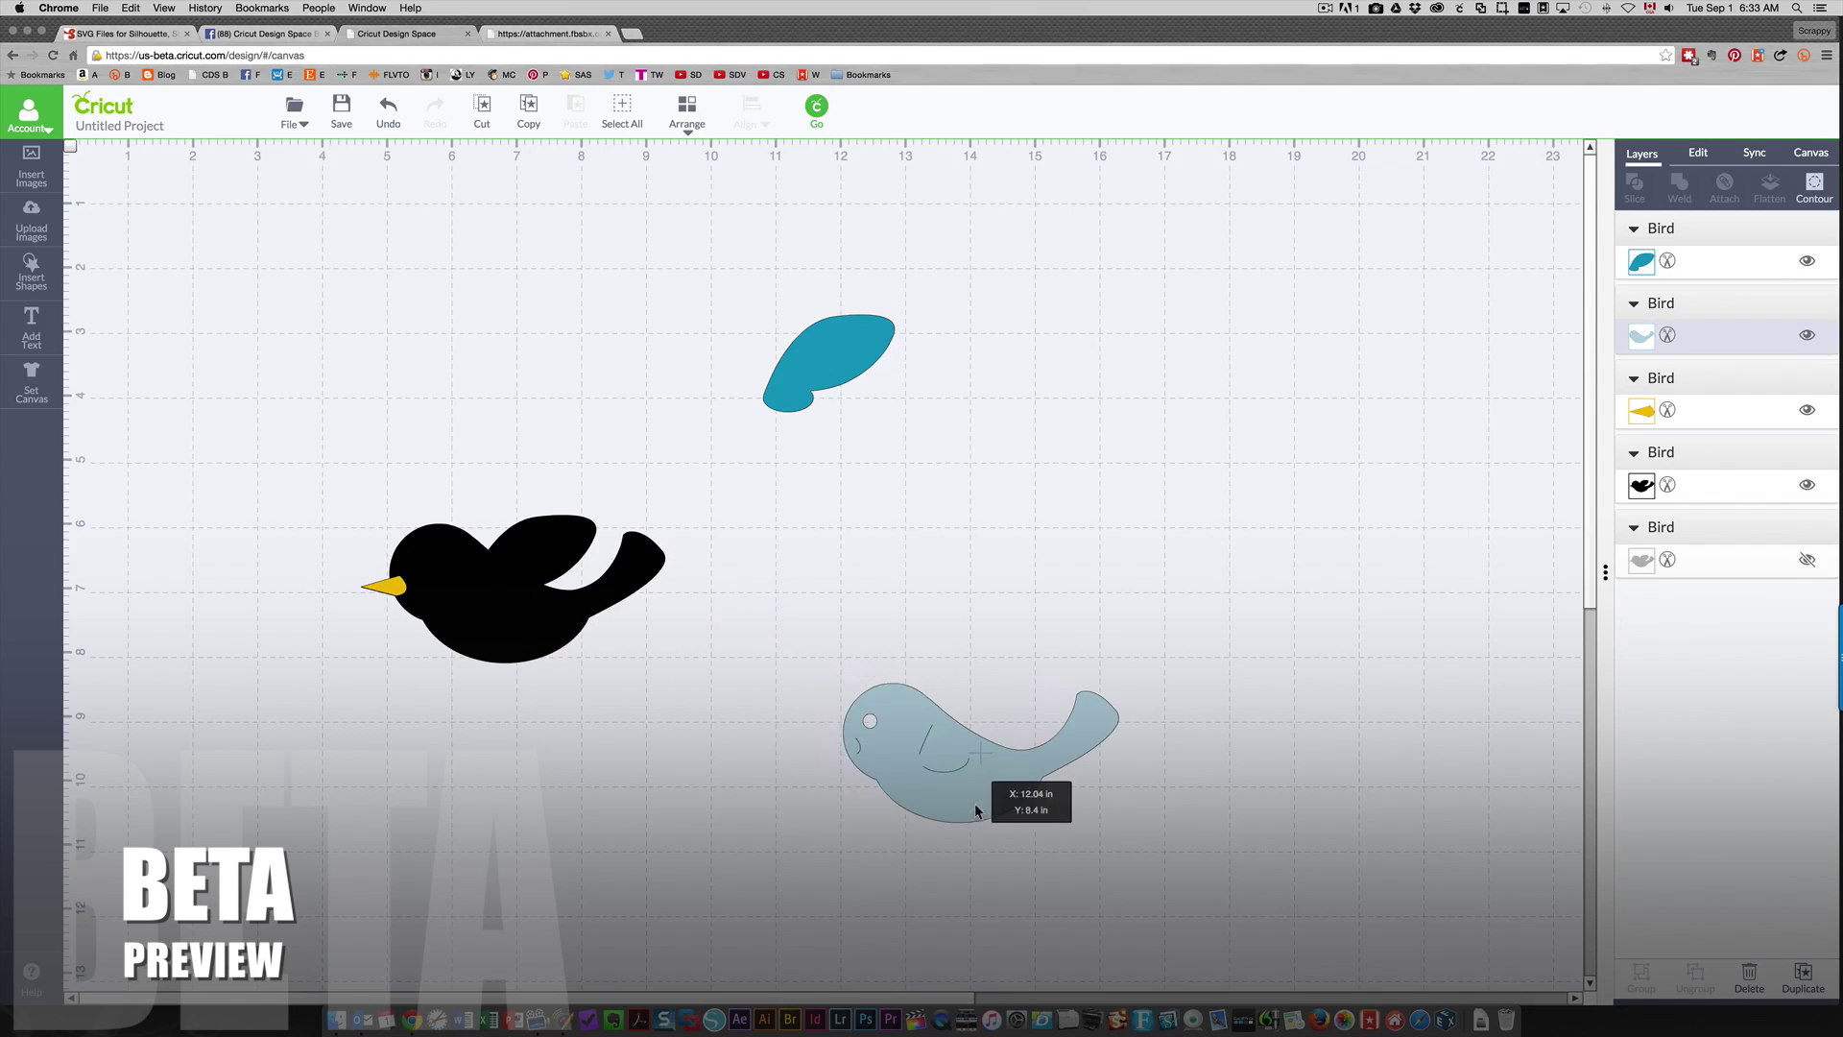
{"action": "left_click", "coordinate": [477, 610]}
{"action": "left_click_drag", "start_coordinate": [477, 611], "coordinate": [471, 772]}
{"action": "left_click_drag", "start_coordinate": [393, 588], "coordinate": [1137, 547]}
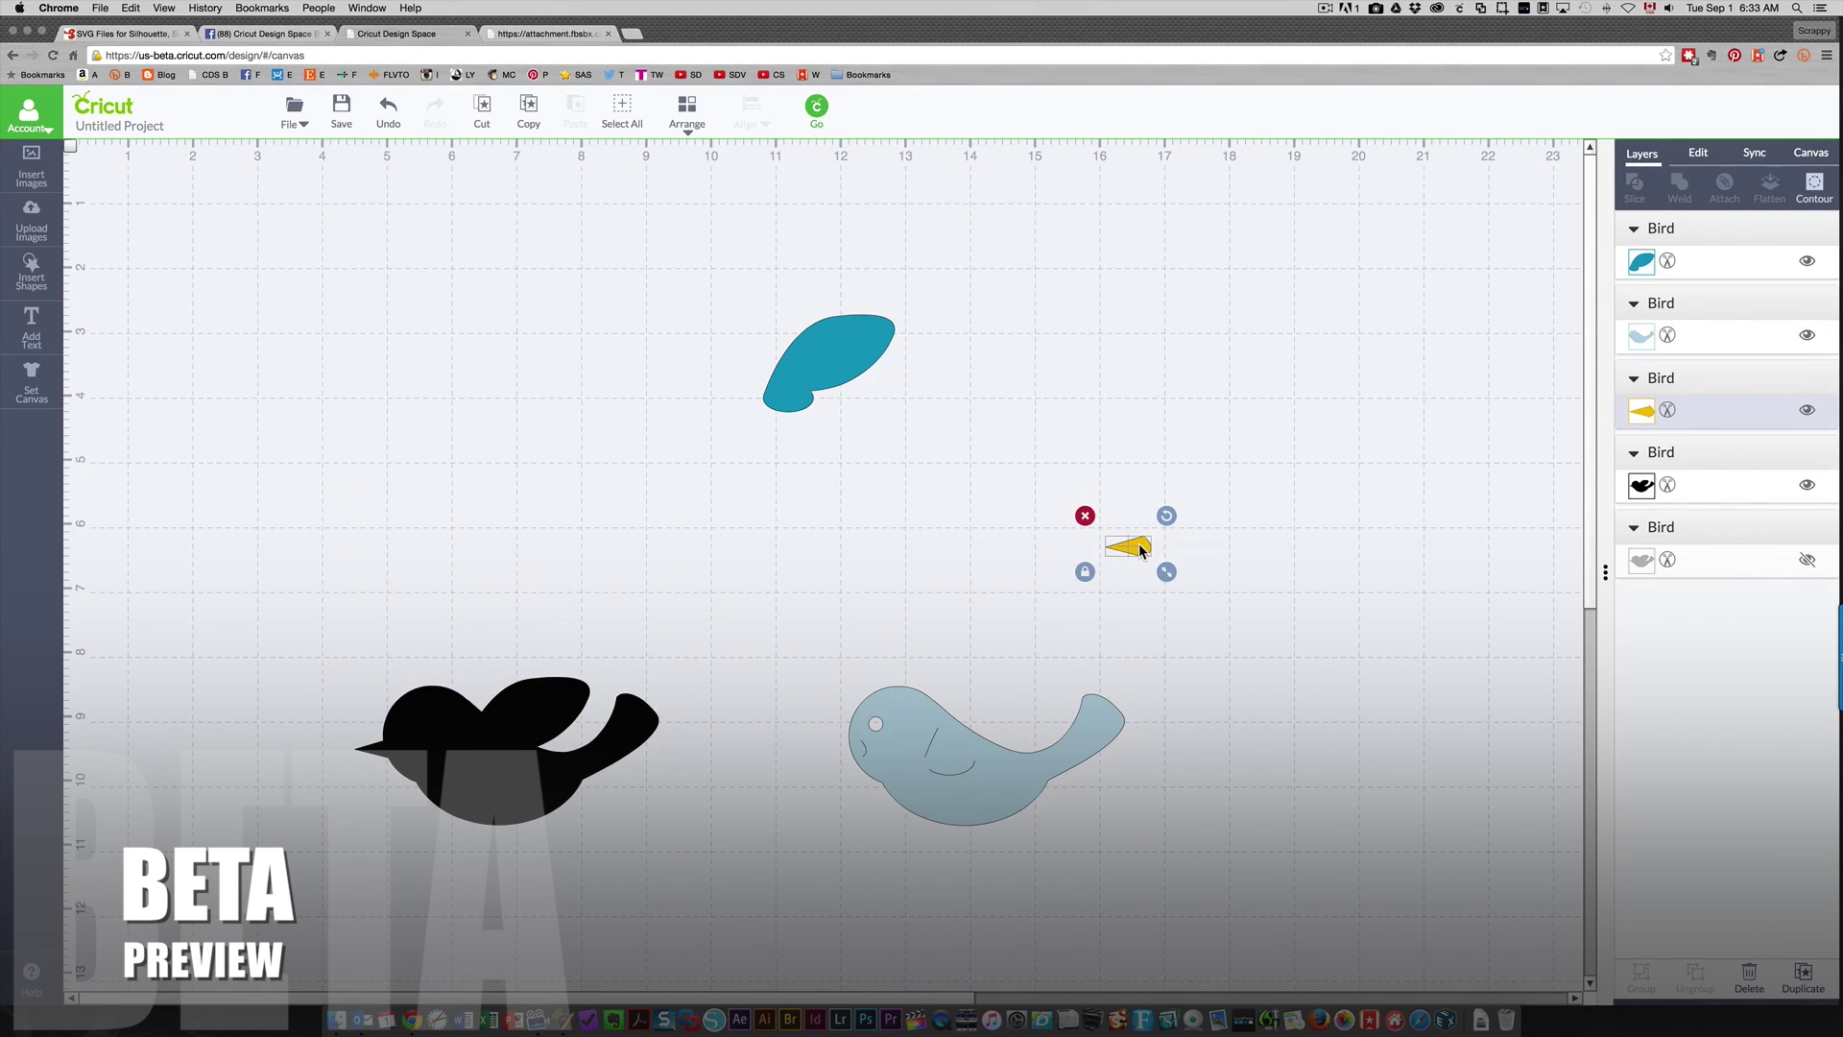
Step: Rearrange the bird pieces, placing the black silhouette higher, the light blue body below it and the teal wing beside the silhouette
{"action": "left_click", "coordinate": [837, 354]}
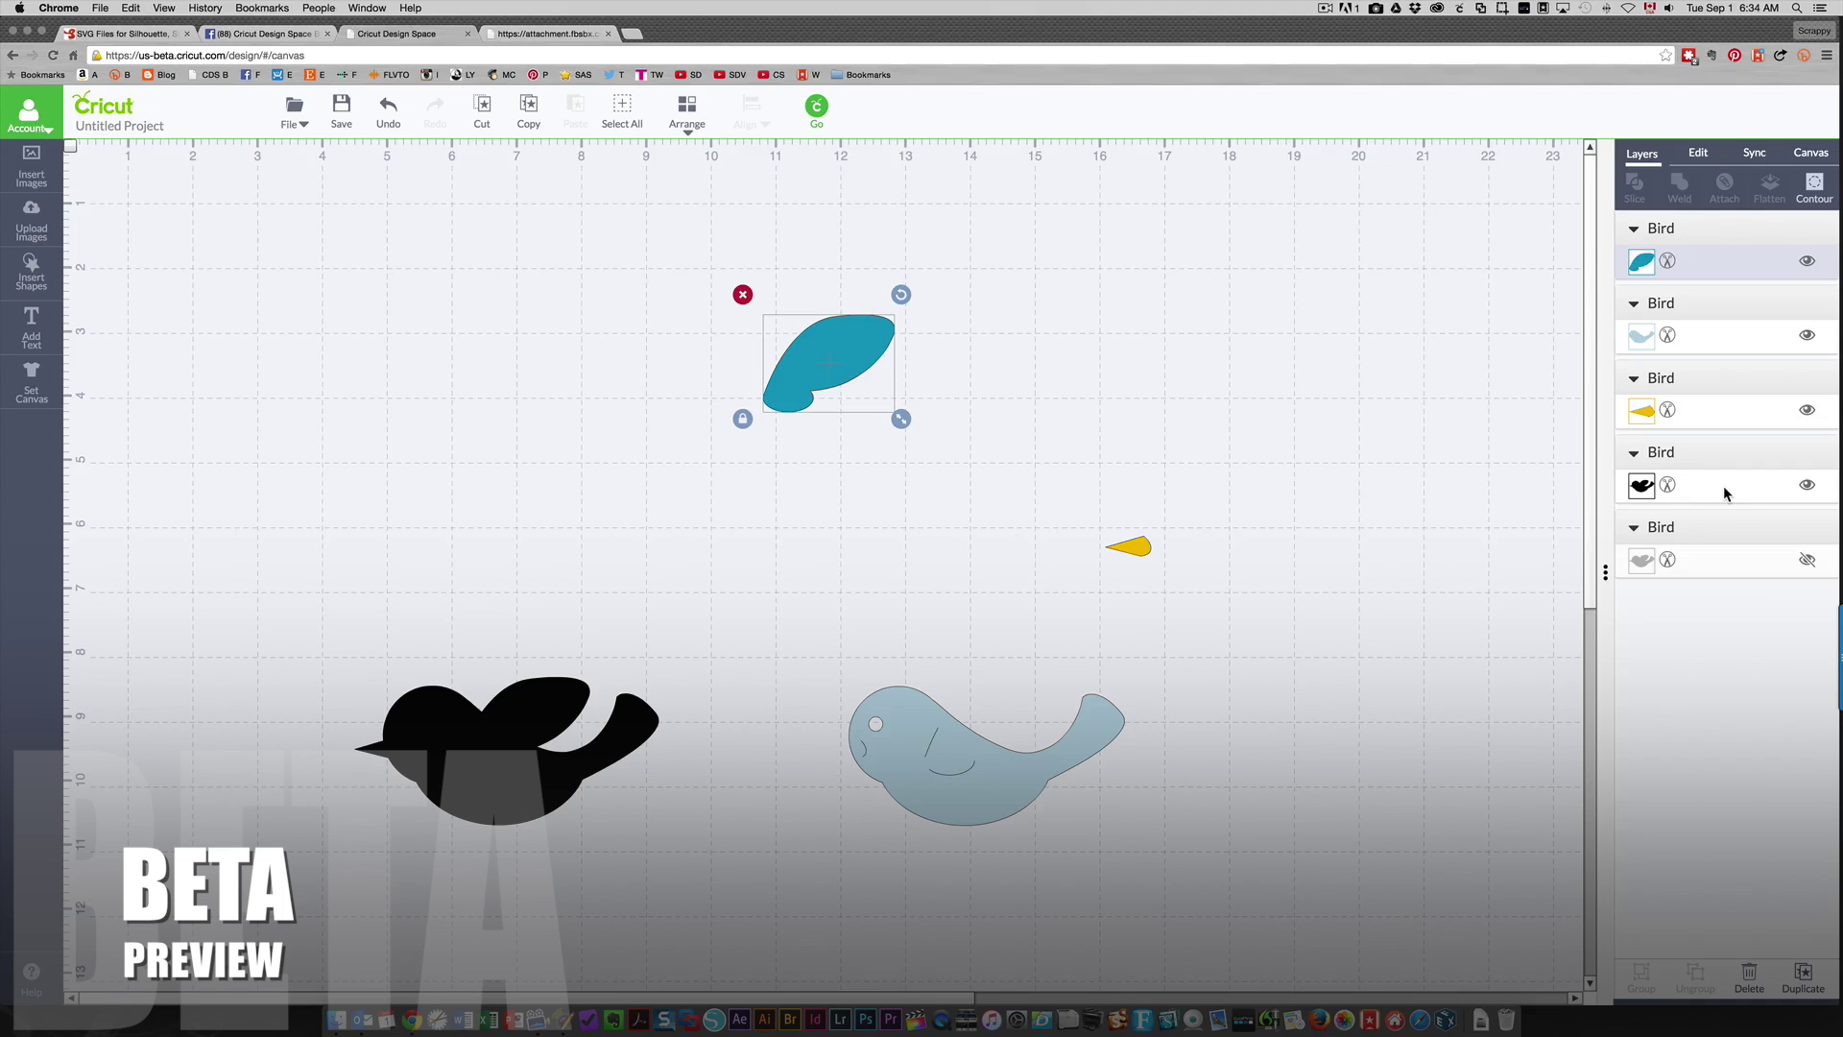
{"action": "left_click", "coordinate": [487, 770]}
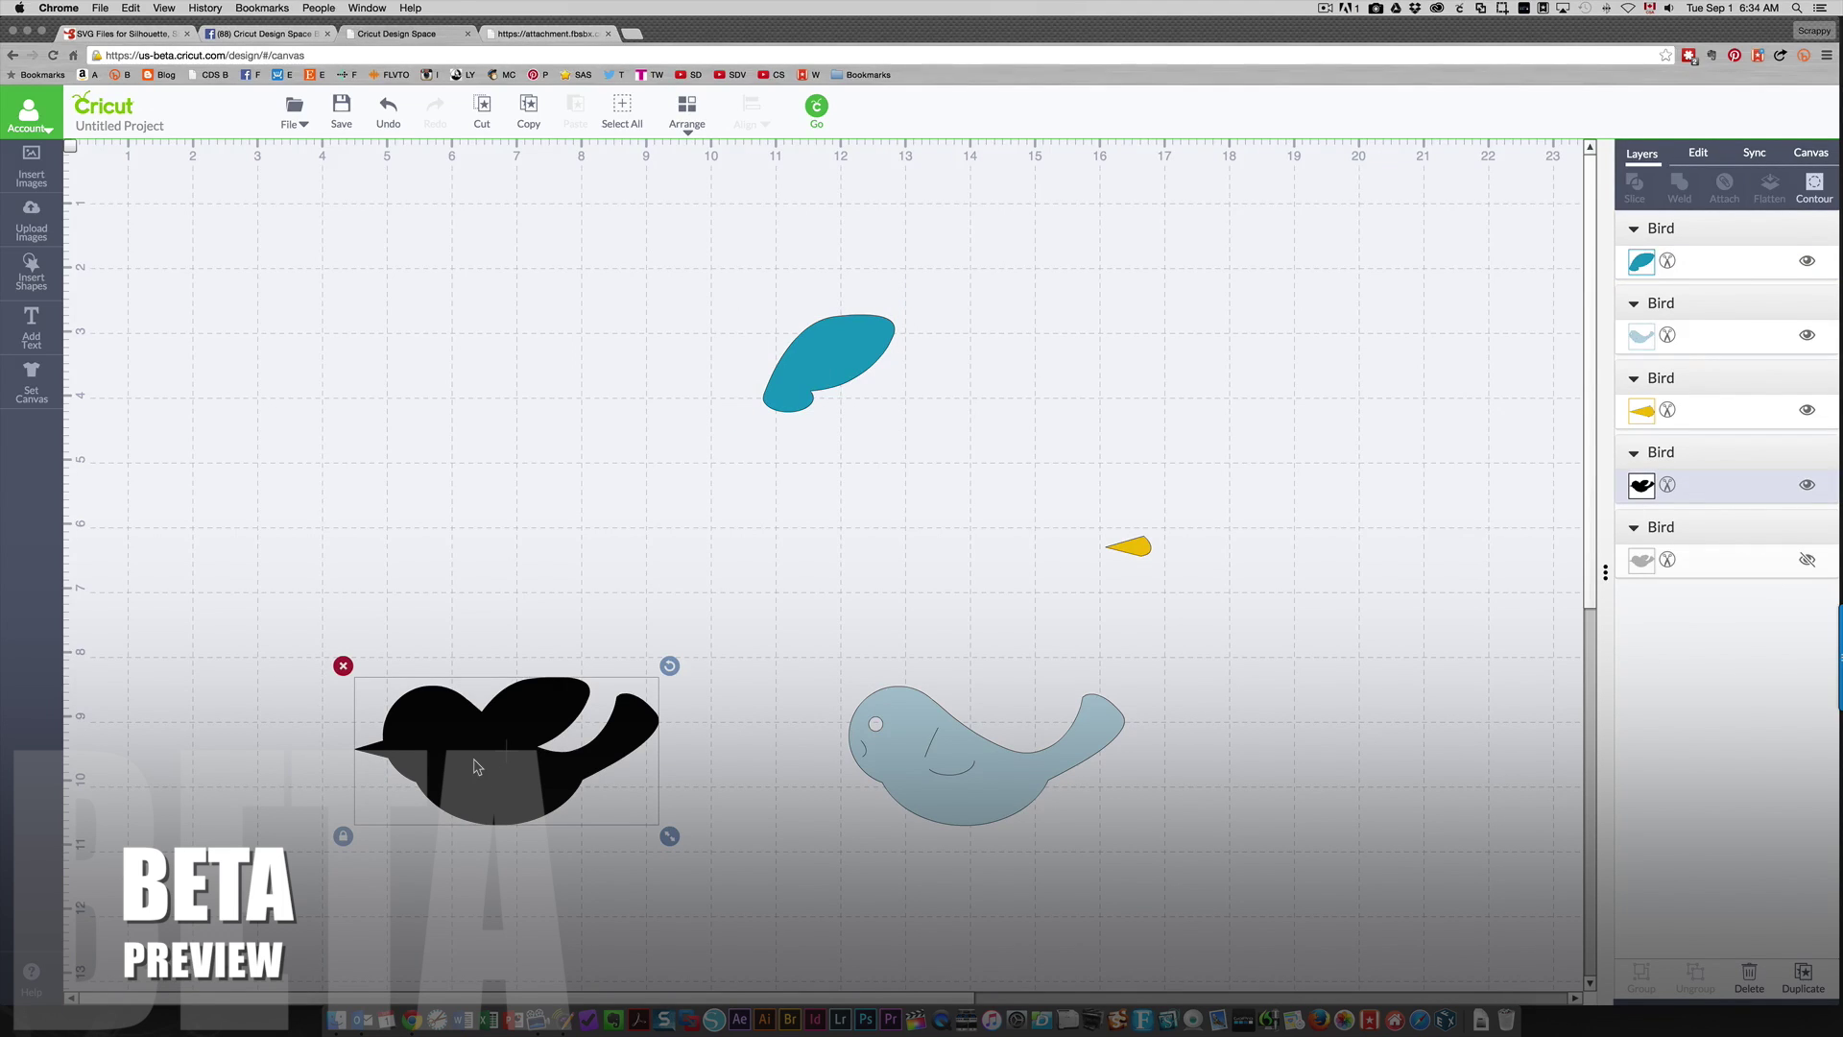
{"action": "left_click_drag", "start_coordinate": [478, 768], "coordinate": [403, 488]}
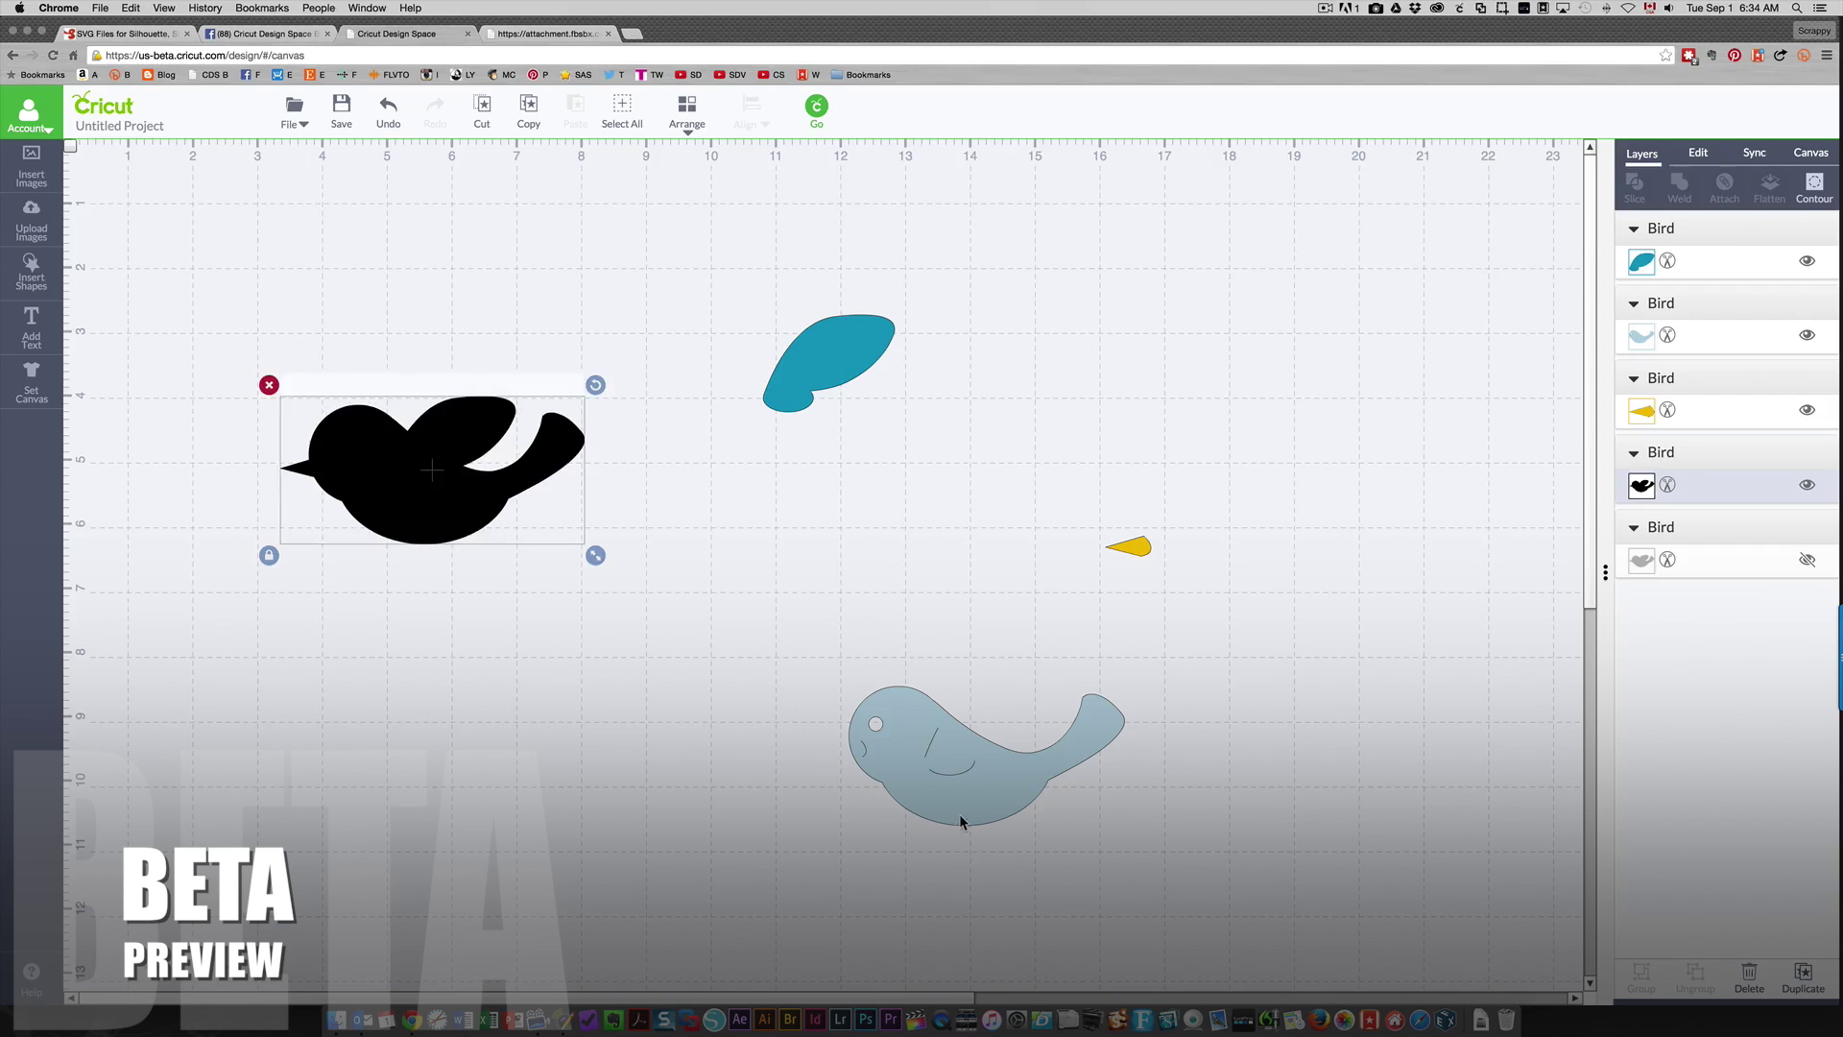
{"action": "left_click_drag", "start_coordinate": [959, 816], "coordinate": [511, 778]}
{"action": "left_click_drag", "start_coordinate": [784, 333], "coordinate": [716, 478]}
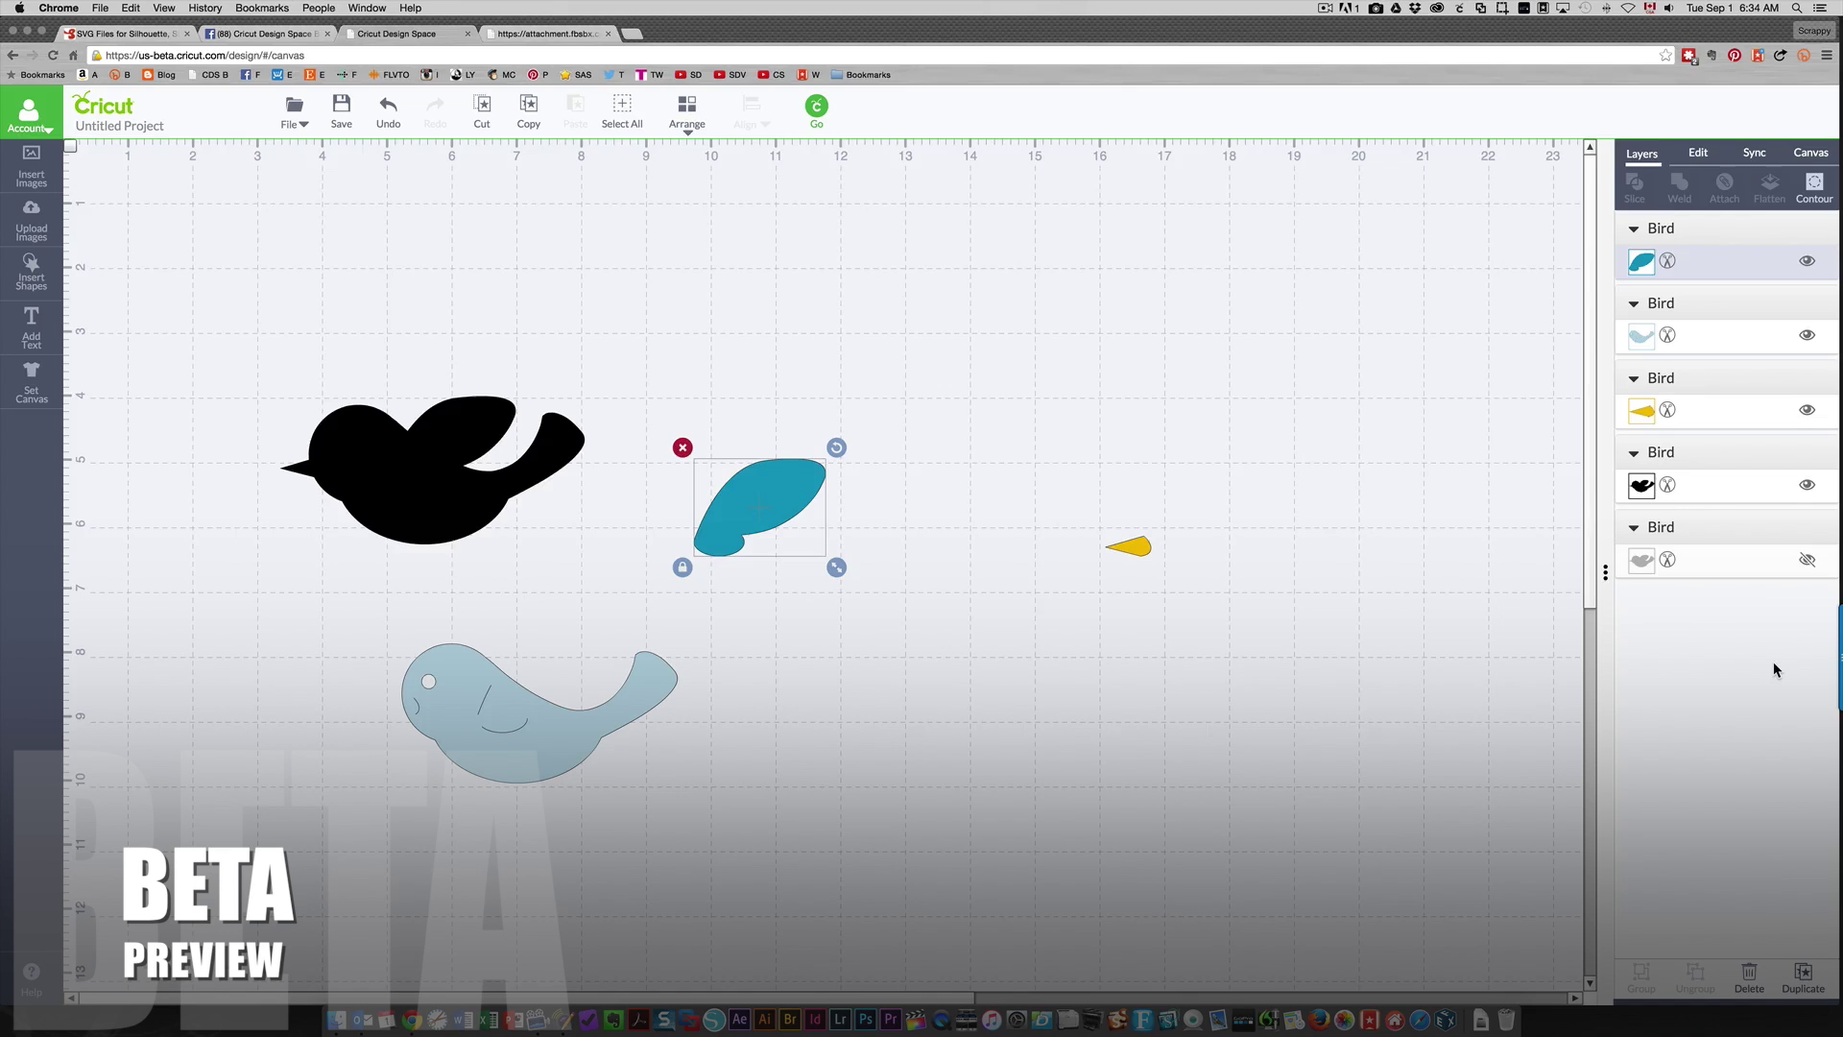
Step: Select all four visible bird pieces together and delete them from the canvas
{"action": "left_click_drag", "start_coordinate": [211, 282], "coordinate": [1351, 945]}
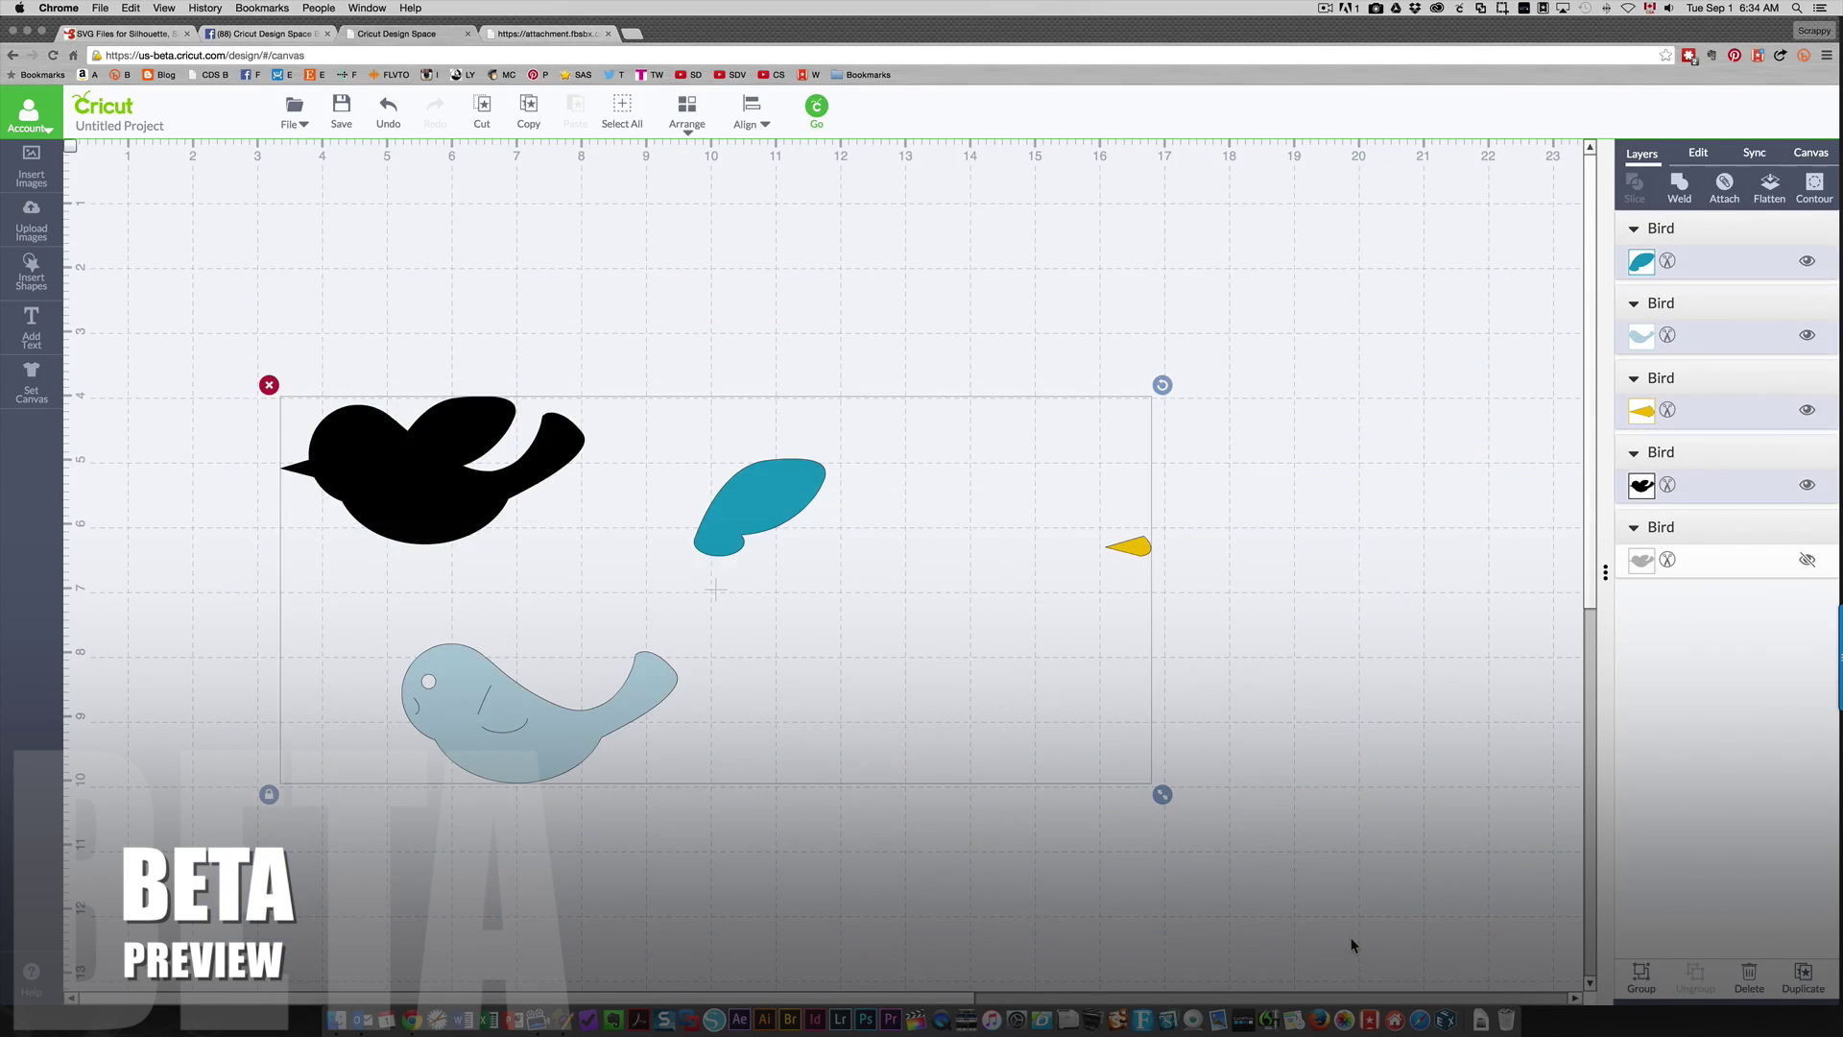
{"action": "key", "text": "Delete"}
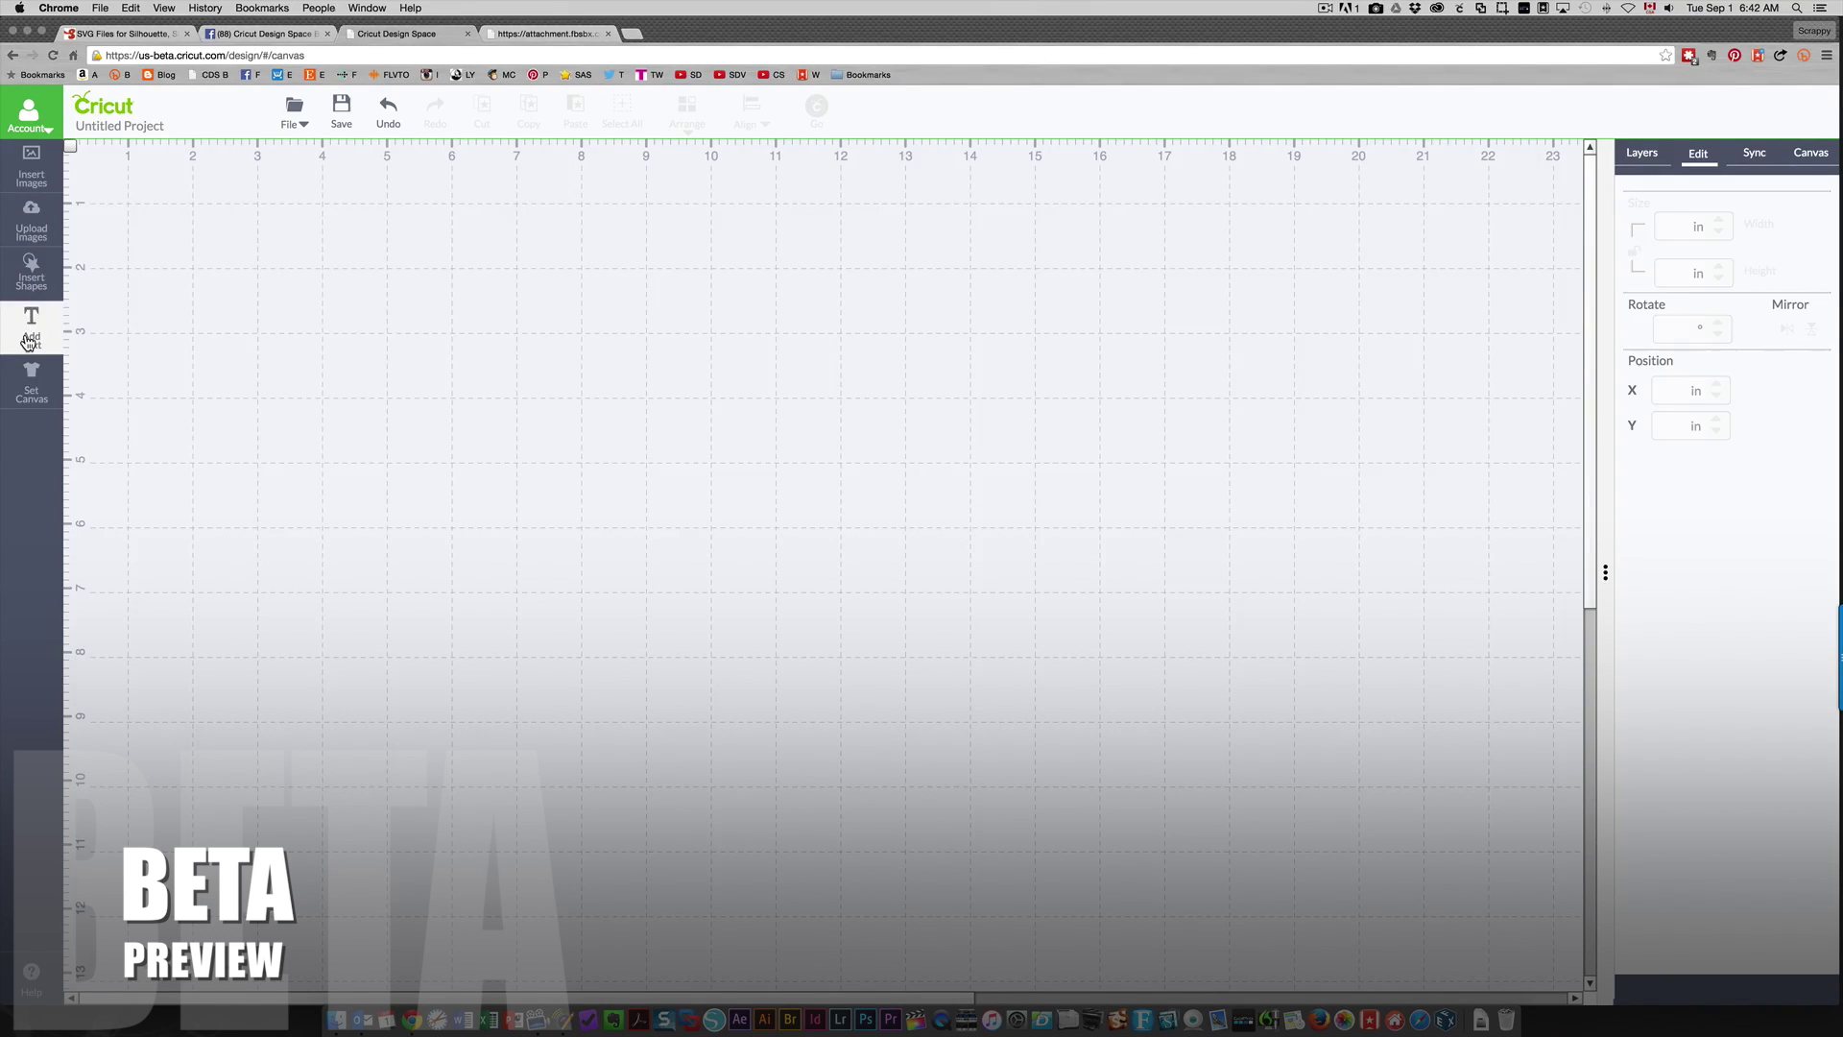
Step: Add the text "Pattern" and enlarge it to about 16.5 in wide by 4.2 in high
{"action": "left_click", "coordinate": [32, 326]}
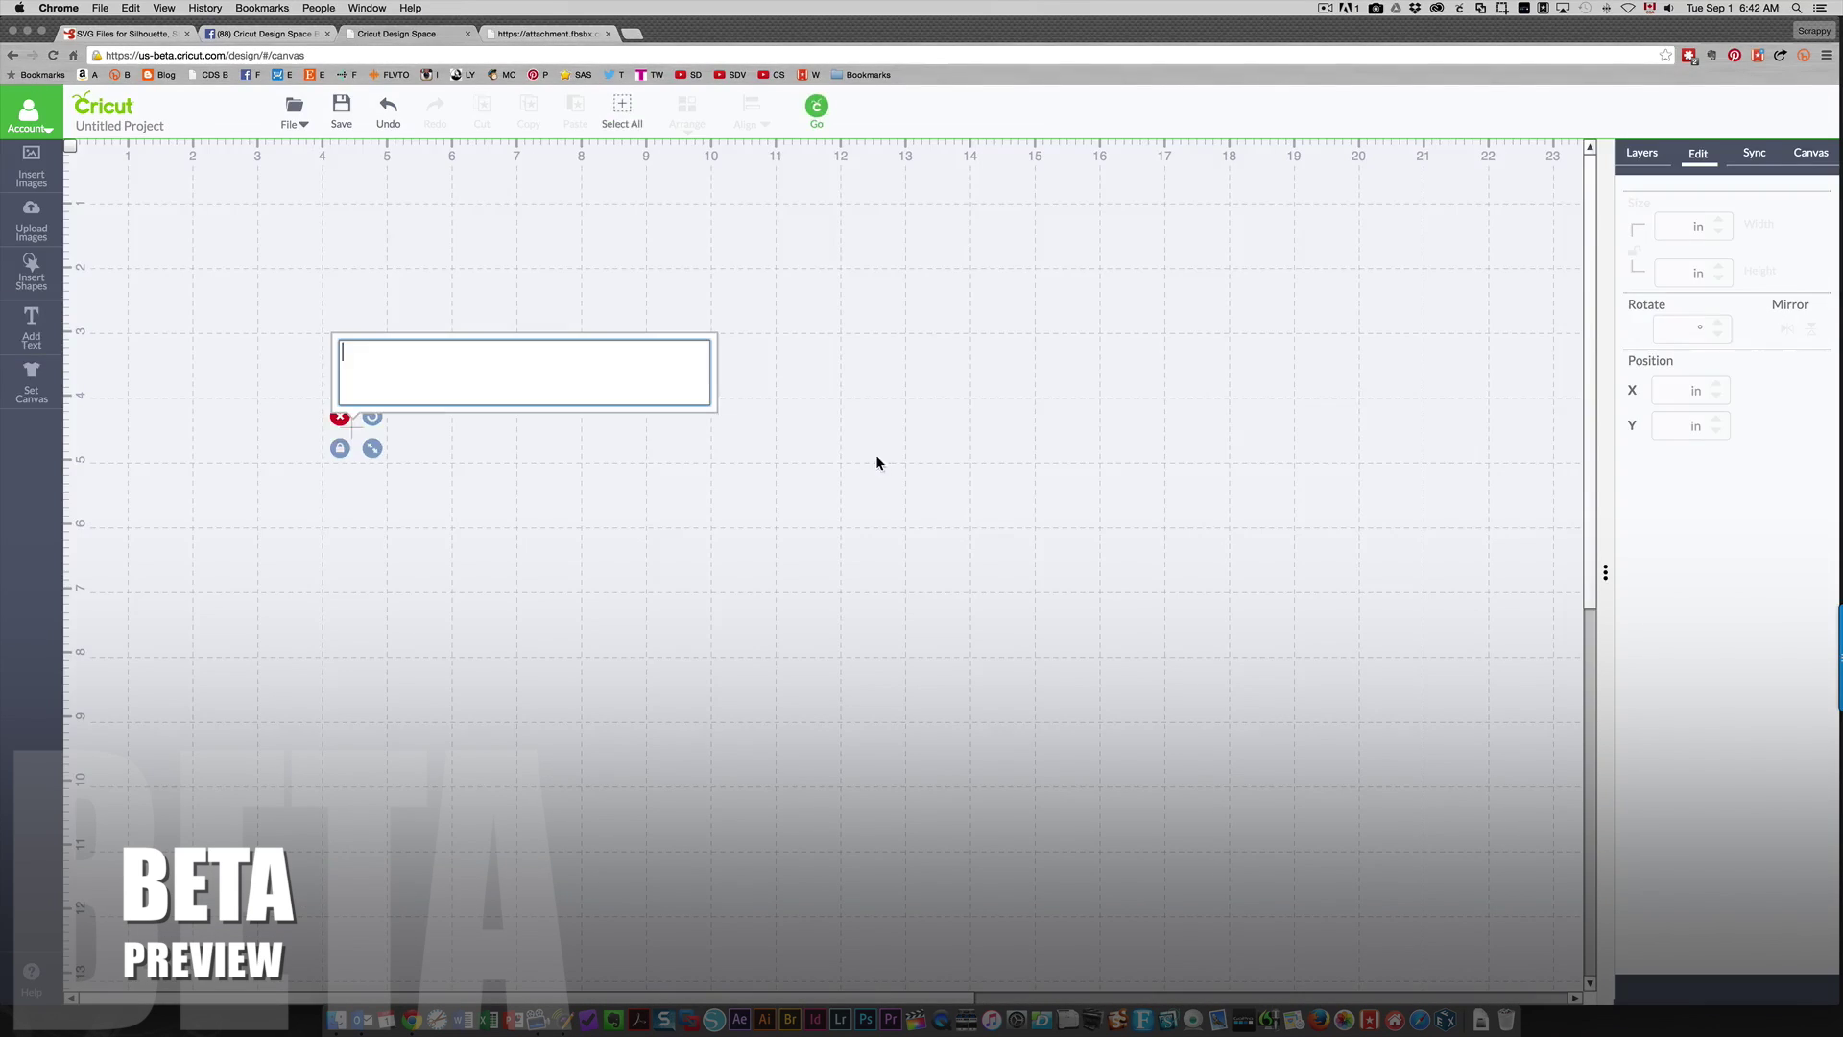
{"action": "type", "text": "Pattern"}
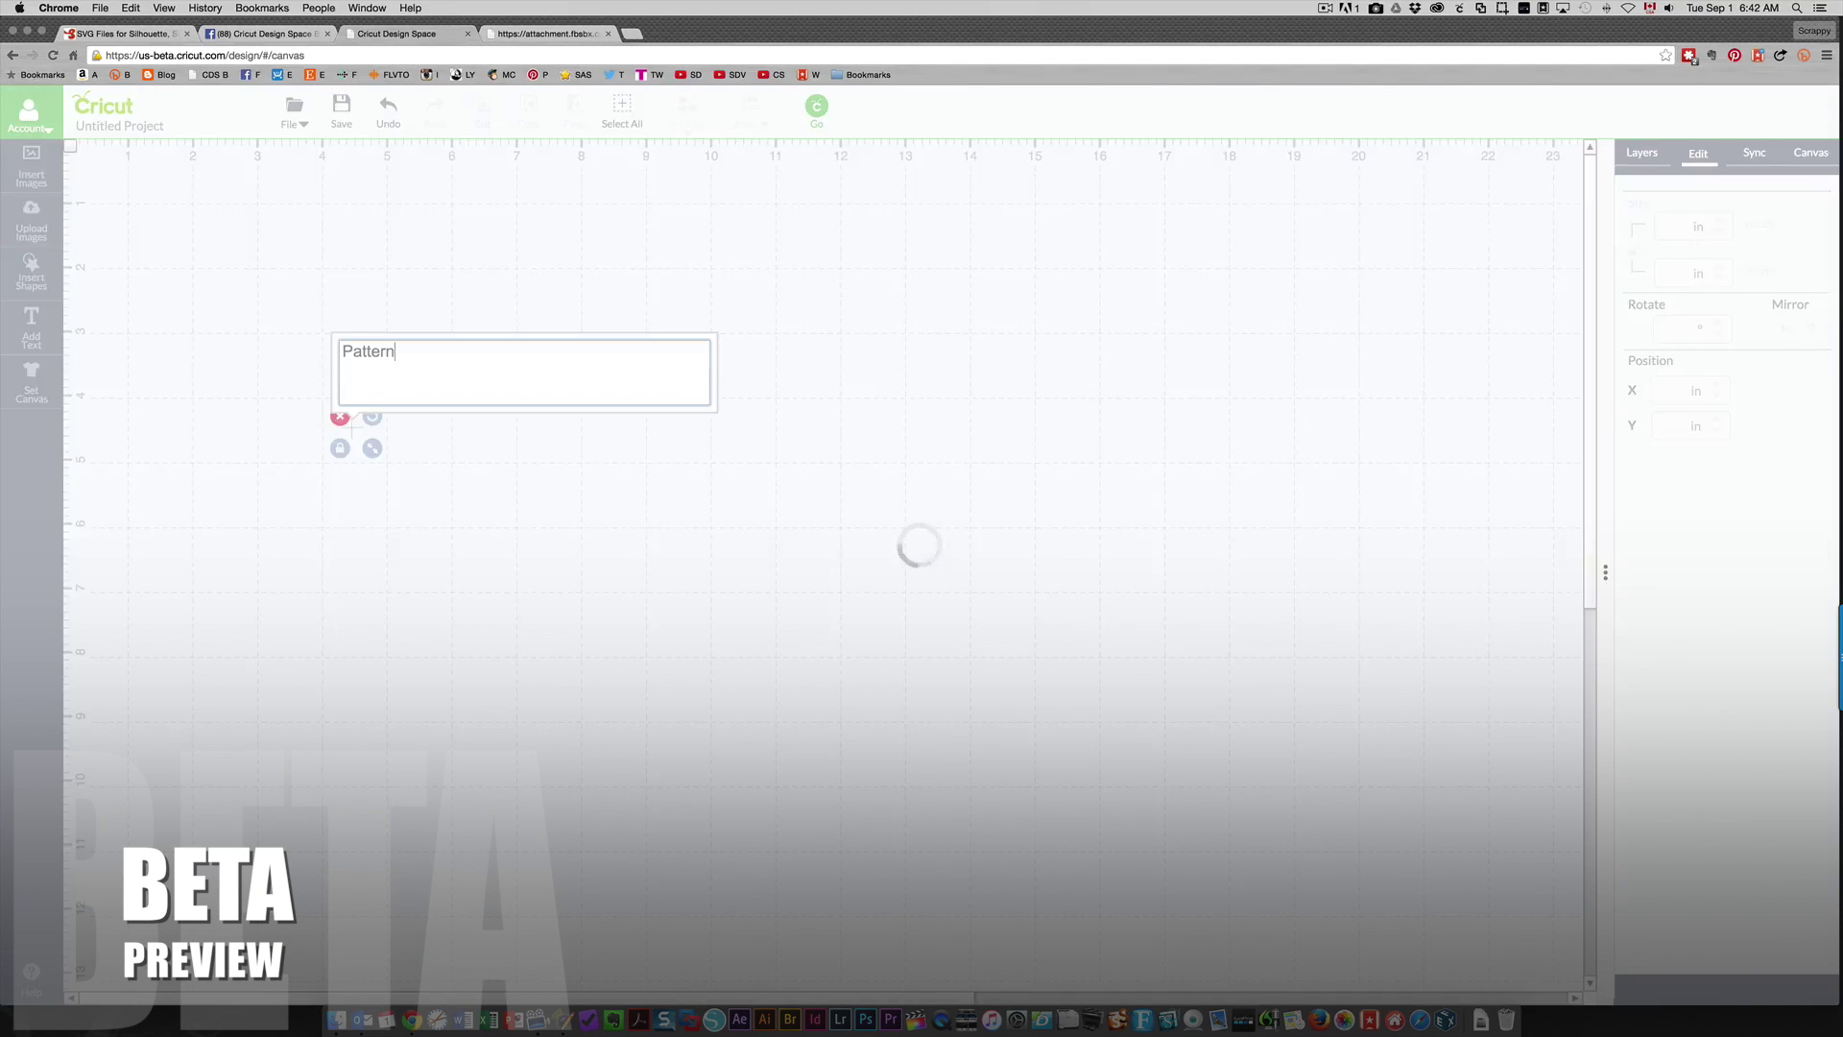
{"action": "left_click", "coordinate": [512, 476]}
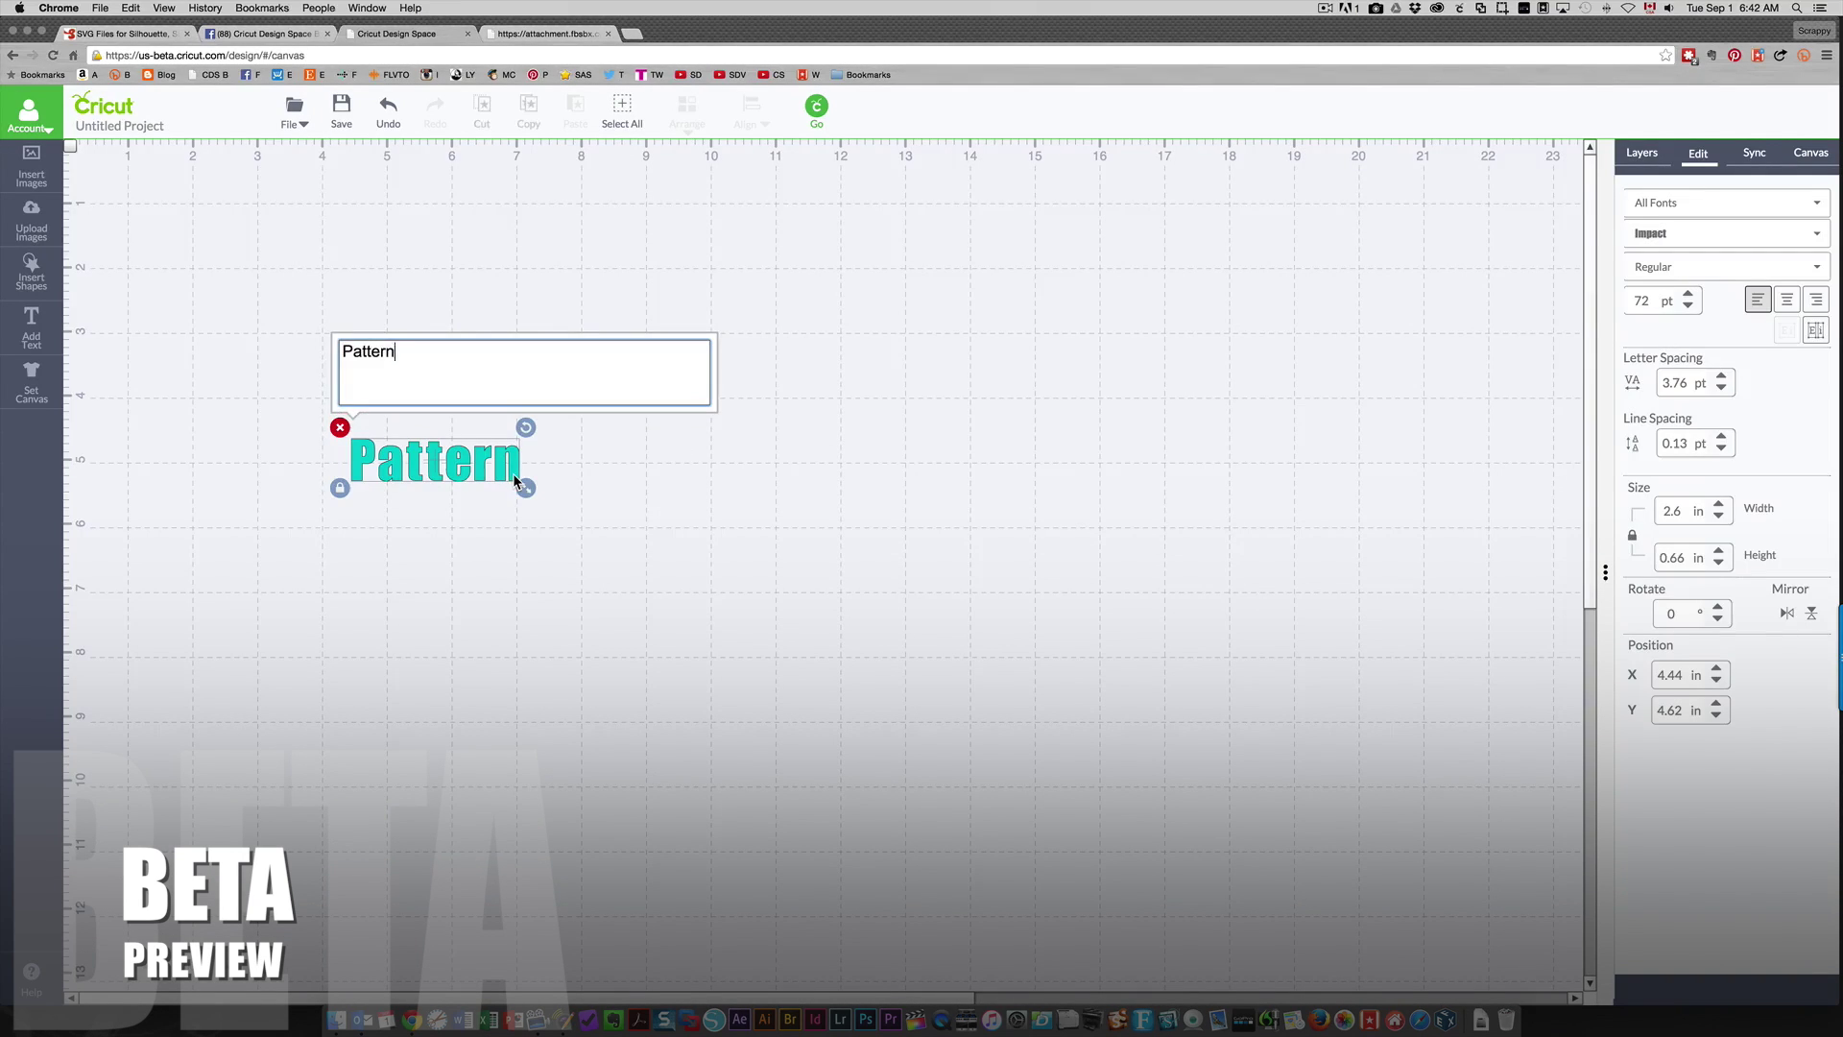
{"action": "left_click_drag", "start_coordinate": [513, 474], "coordinate": [1246, 781]}
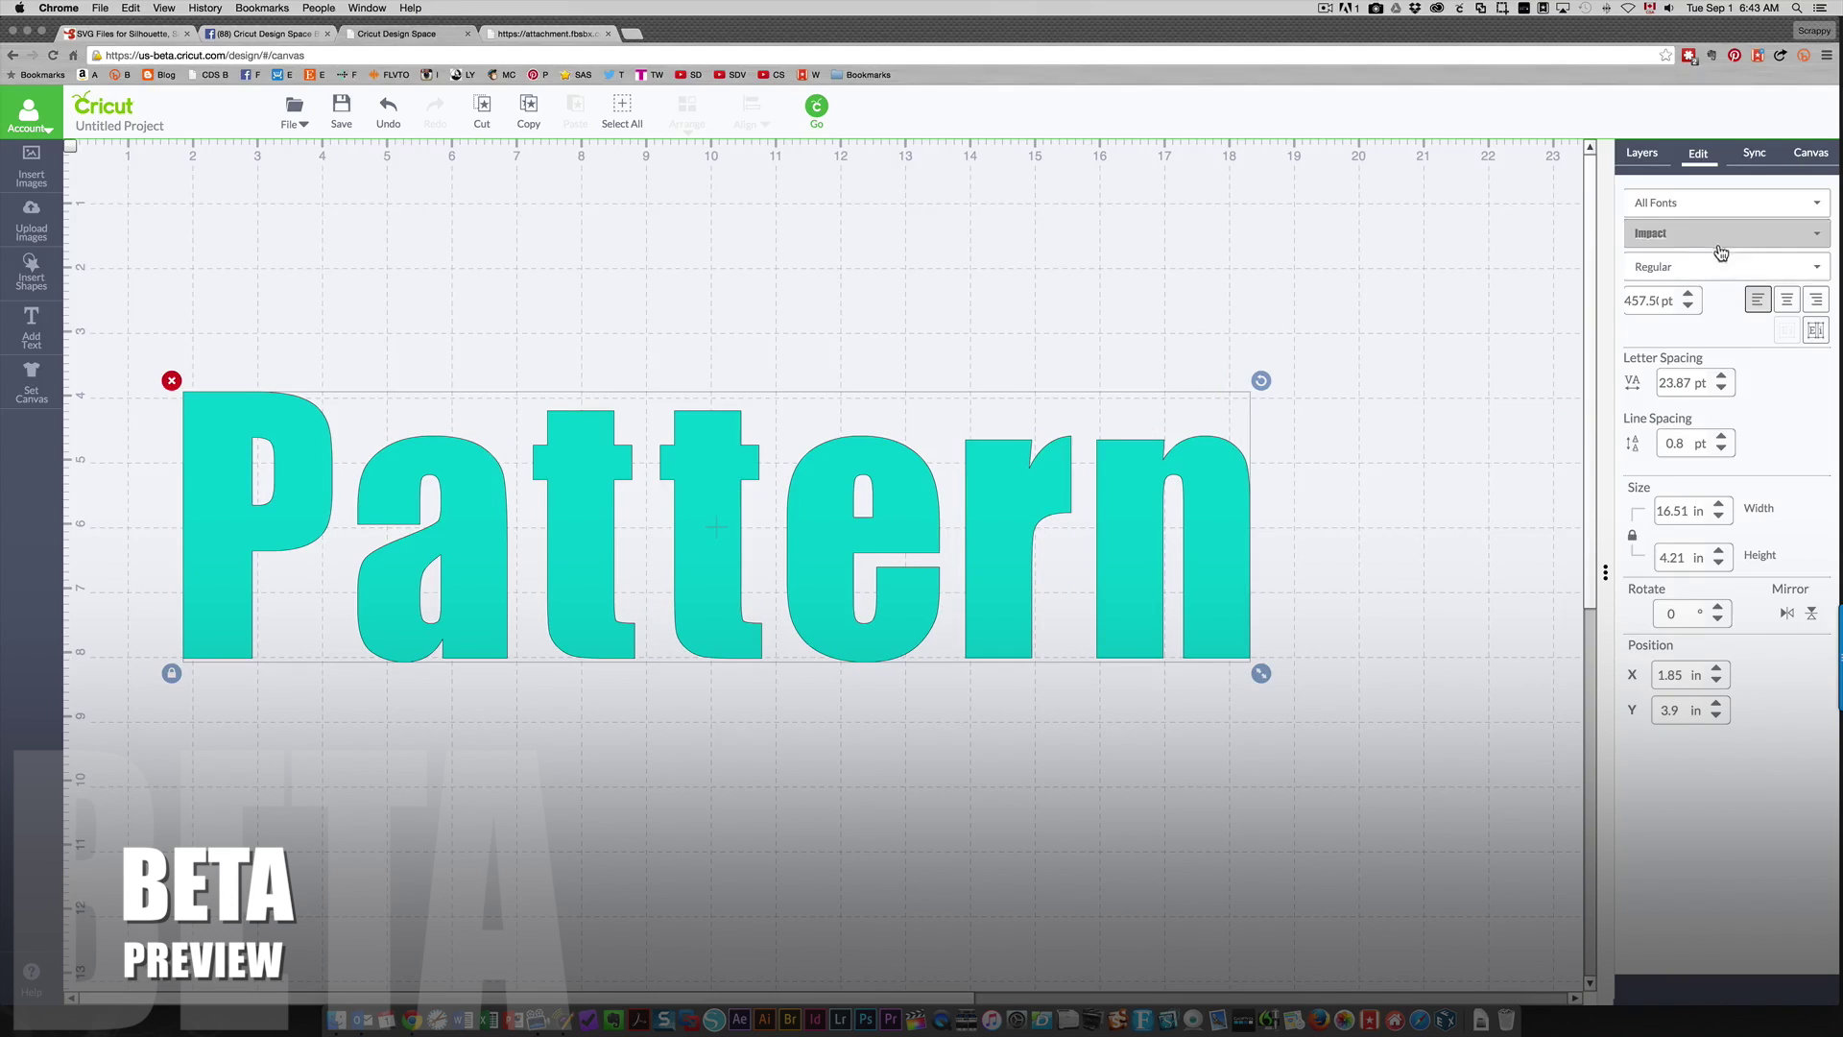
Step: Set the "Pattern" text layer to Print and accept converting it to an image for a pattern fill
{"action": "left_click", "coordinate": [1641, 153]}
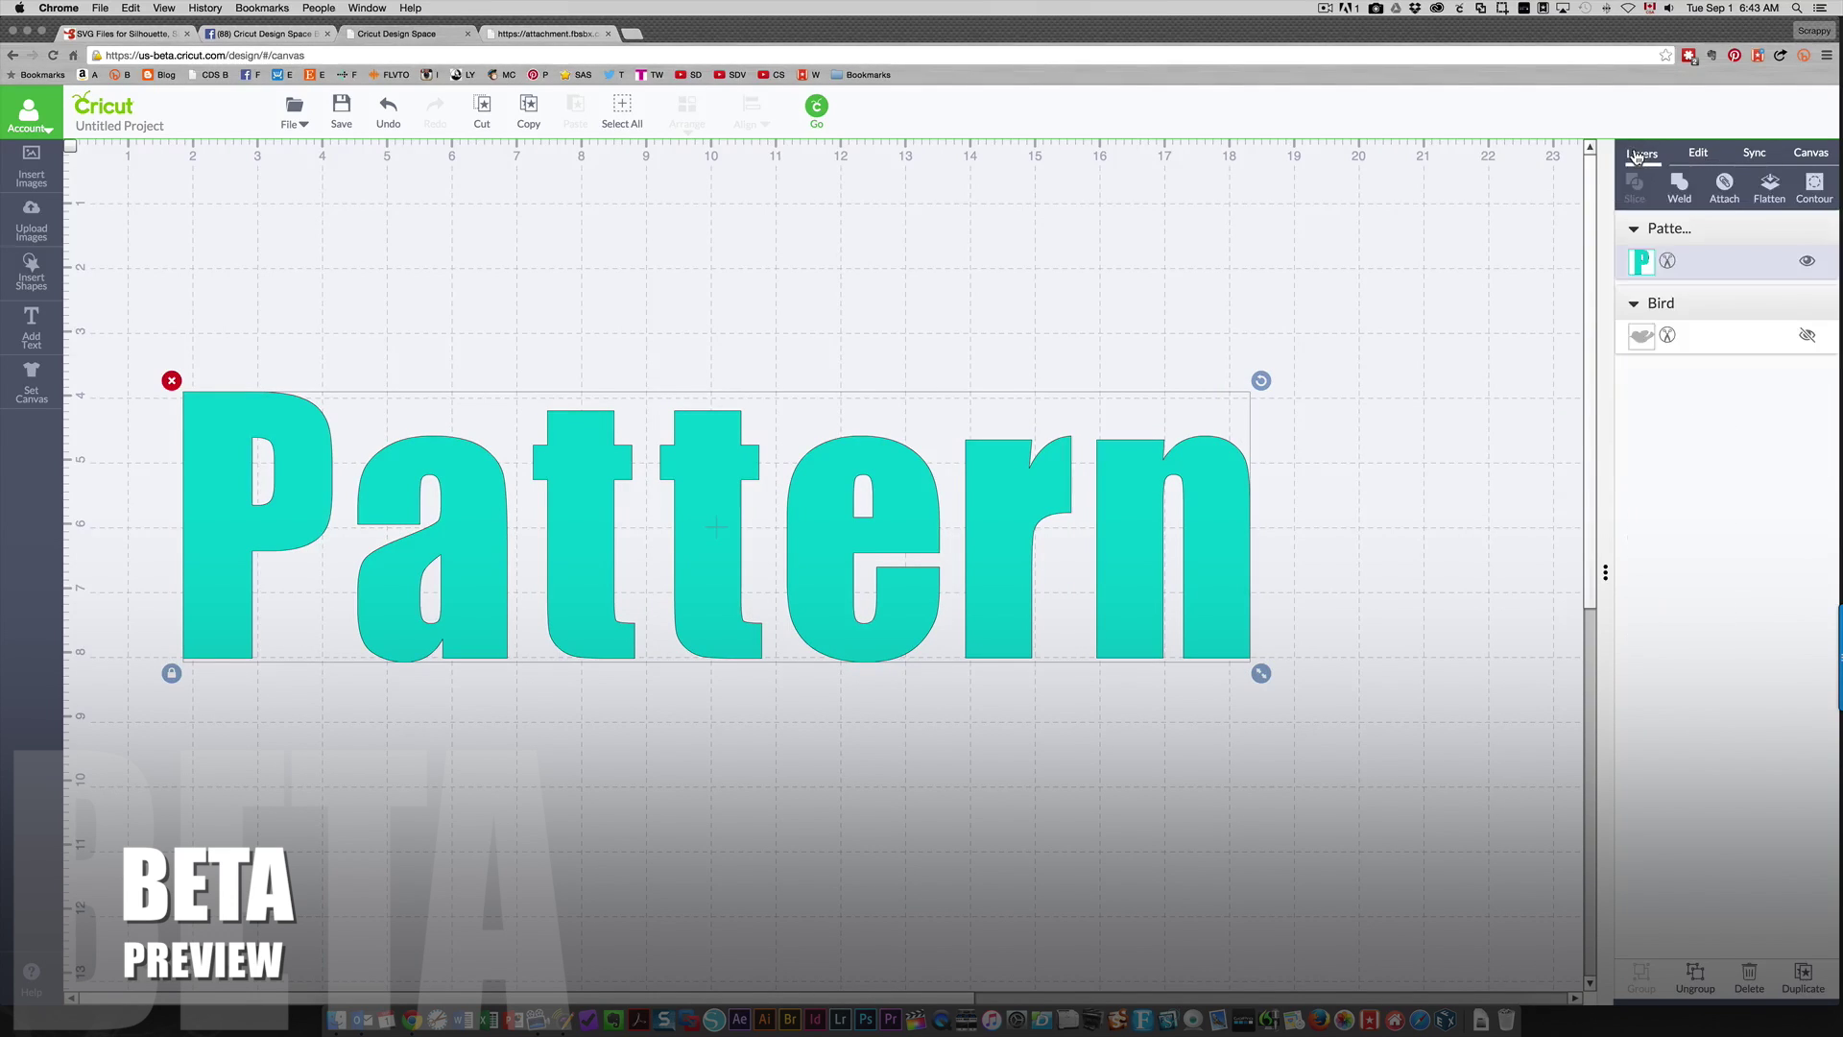
{"action": "left_click", "coordinate": [1641, 262]}
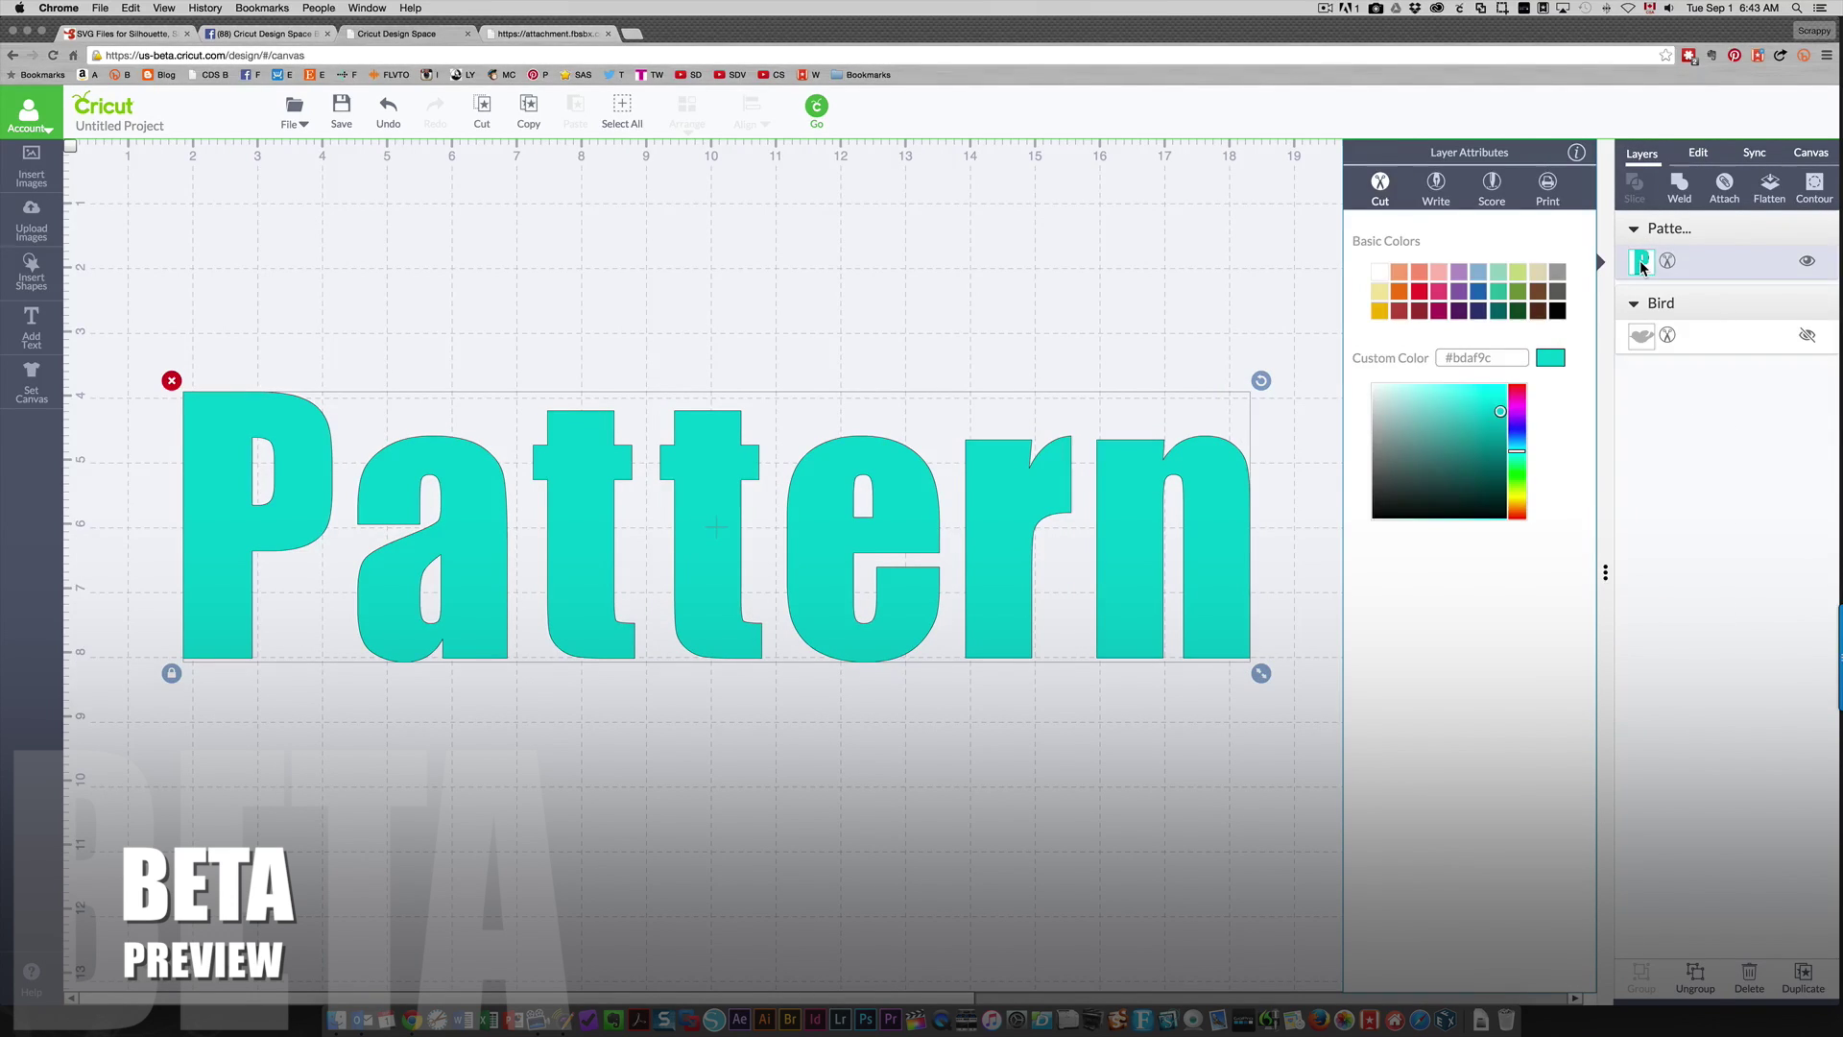
{"action": "left_click", "coordinate": [1547, 183]}
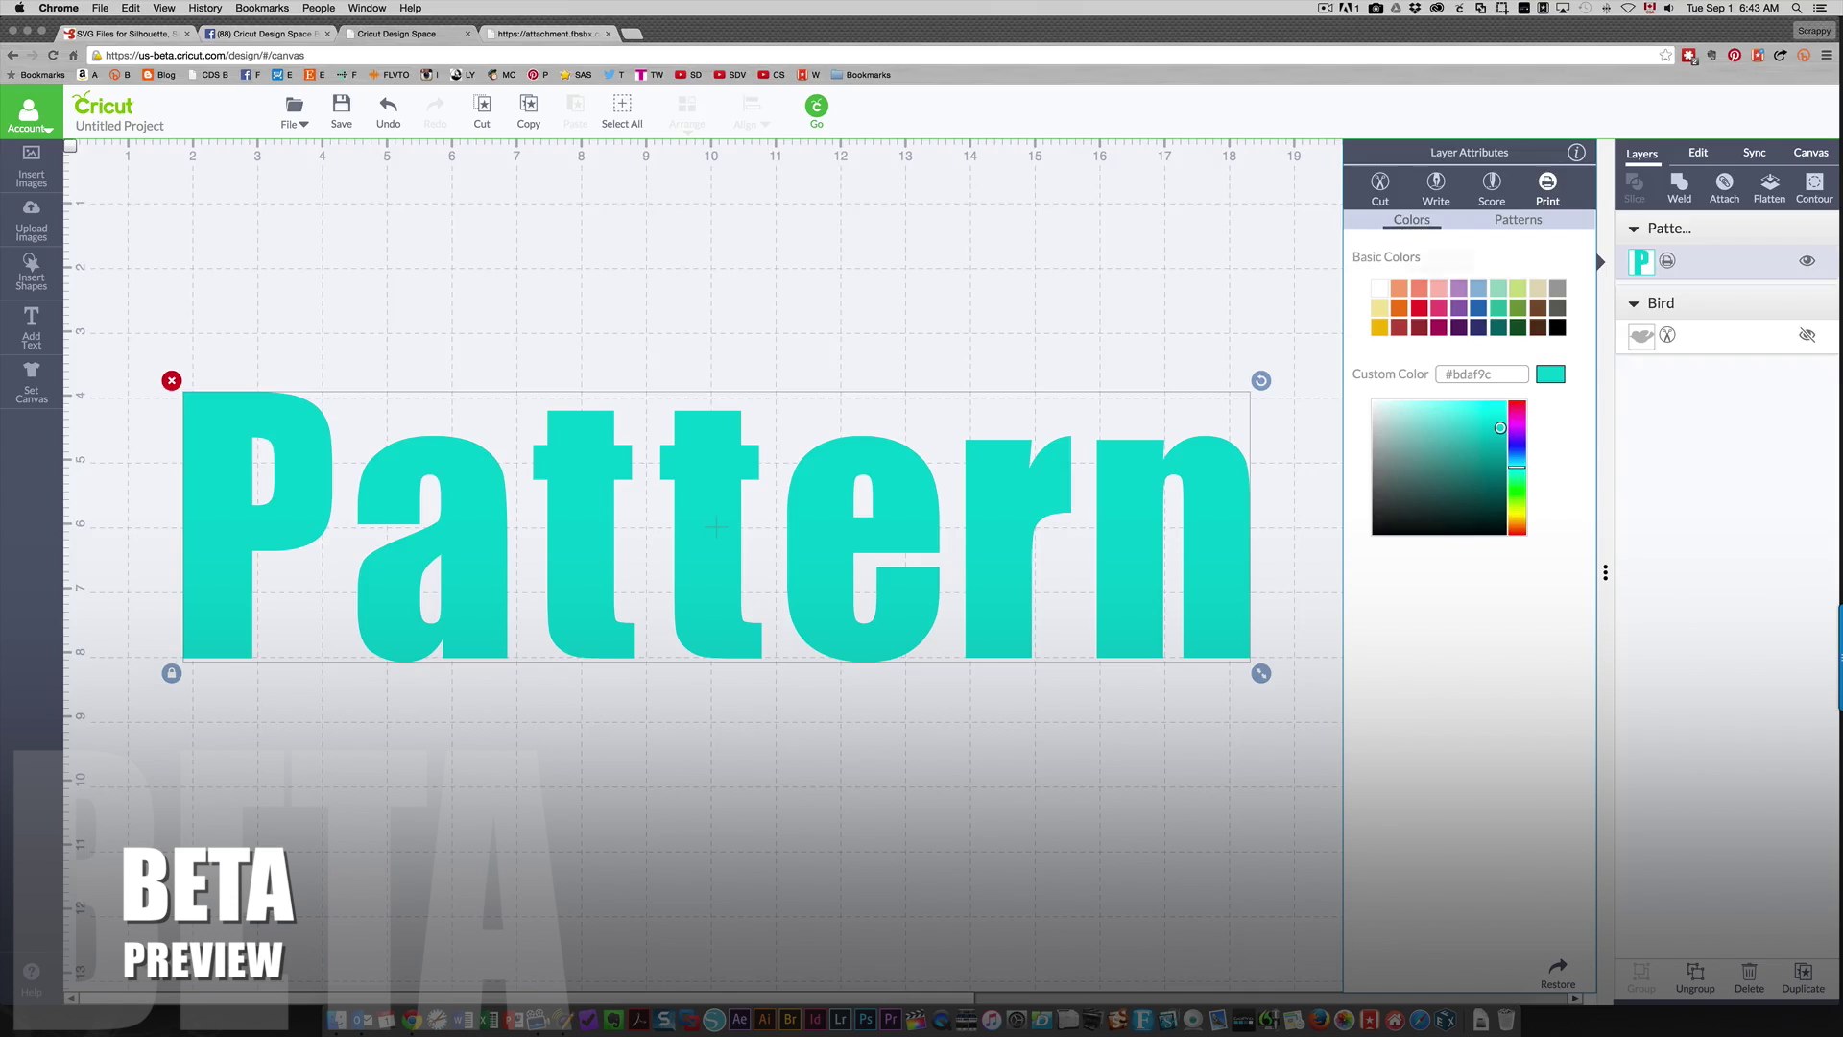
{"action": "left_click", "coordinate": [1518, 223]}
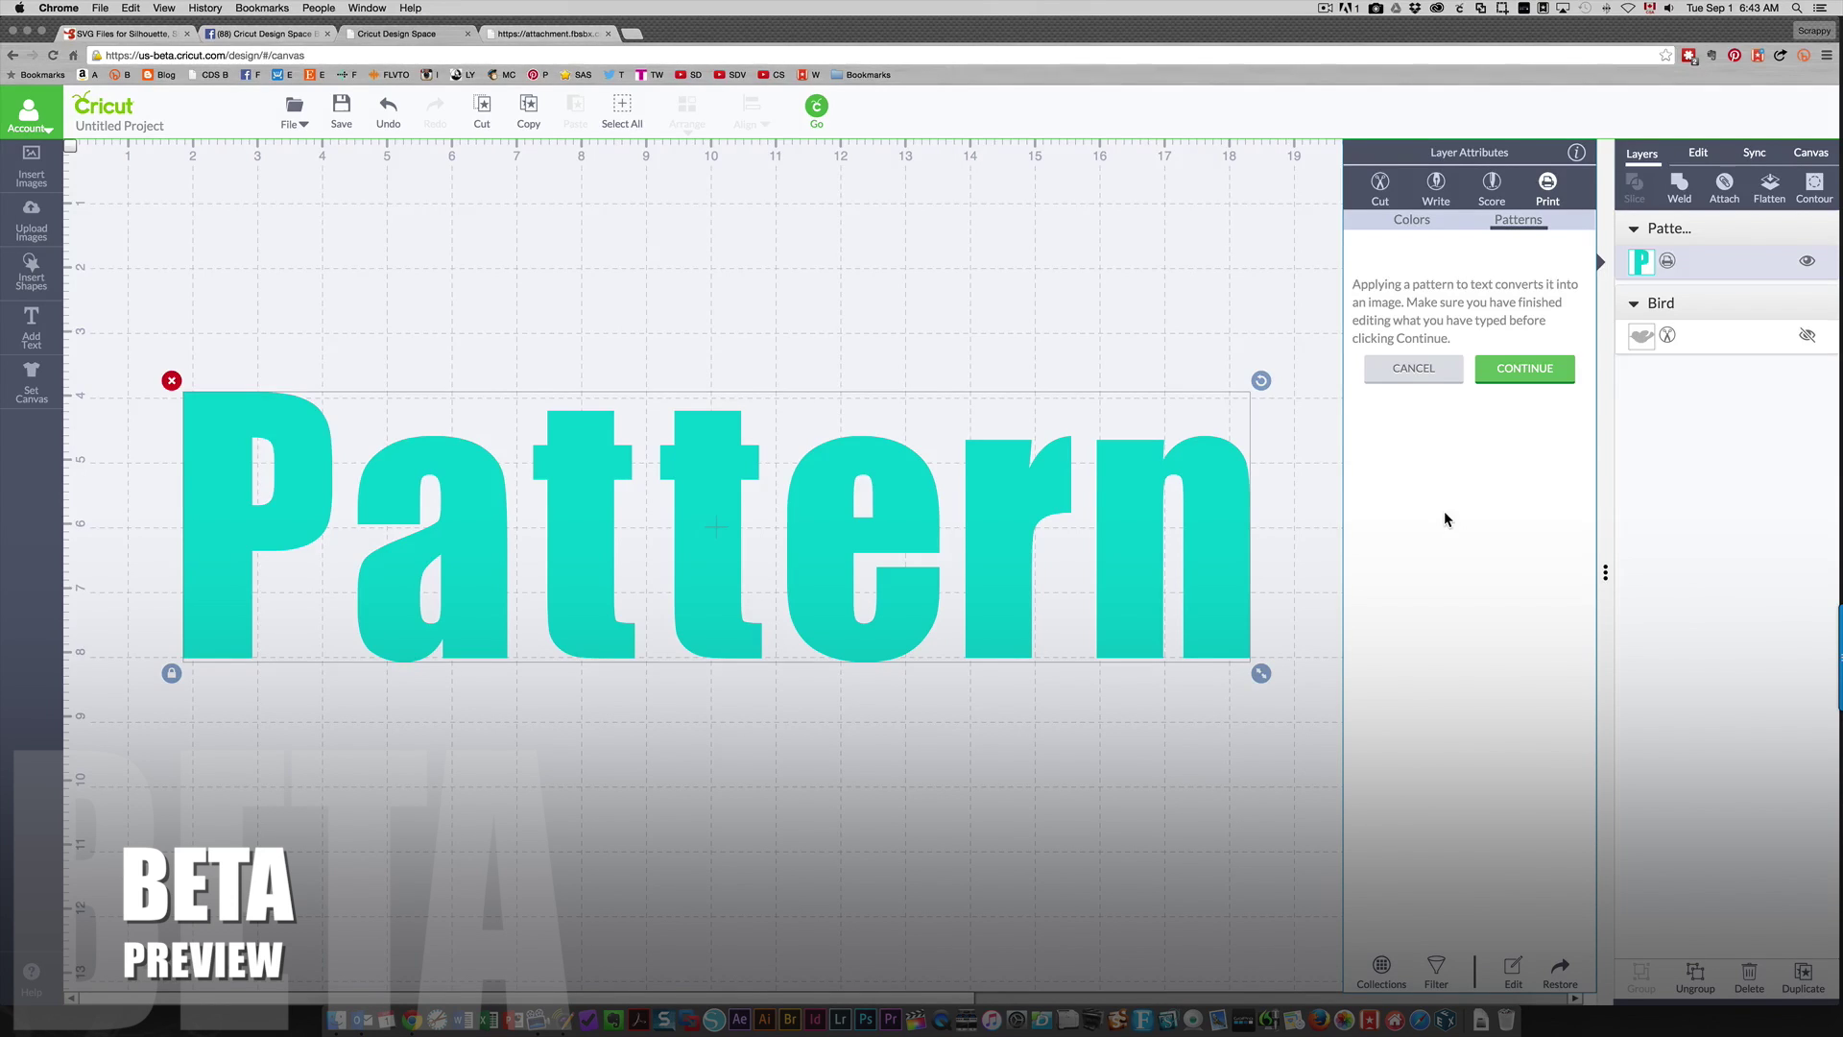
{"action": "left_click", "coordinate": [1515, 376]}
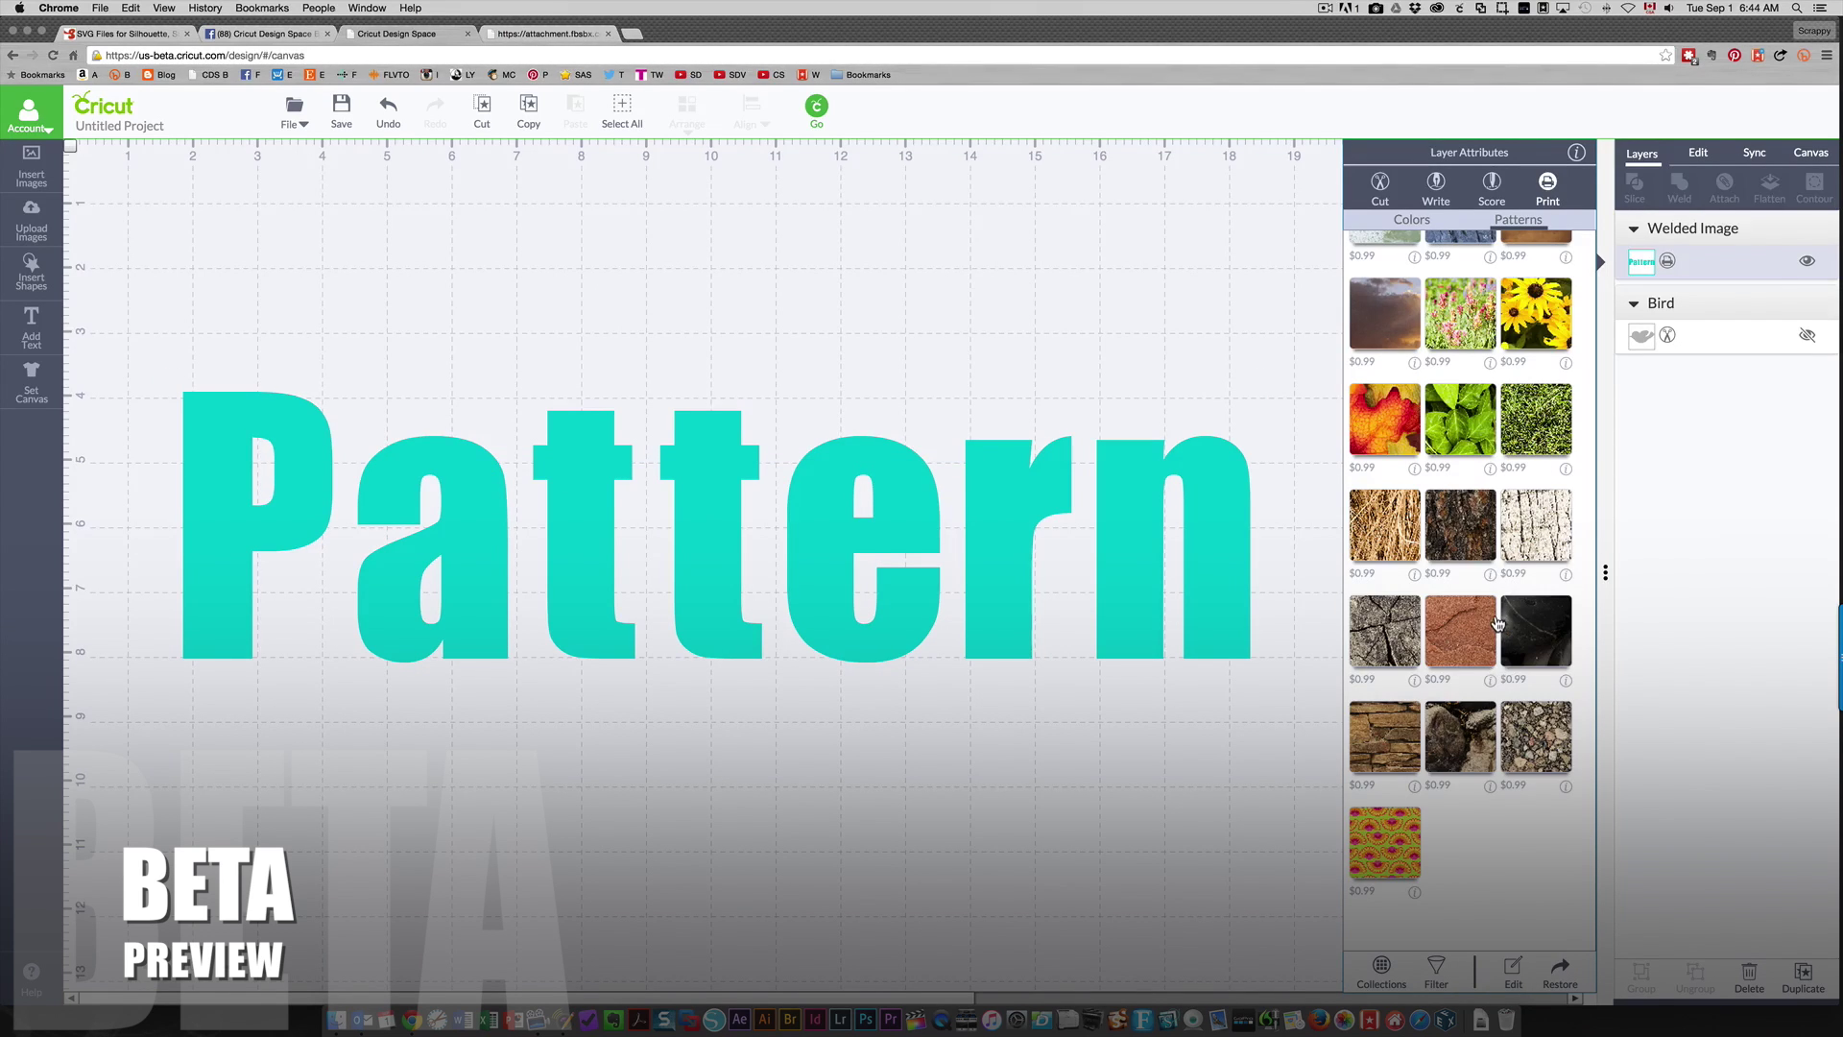
Step: Browse the available patterns and fill the lettering with the green, orange and pink floral pattern at the end of the list
{"action": "scroll", "coordinate": [1497, 621], "scroll_direction": "up", "scroll_amount": 8}
{"action": "scroll", "coordinate": [1498, 619], "scroll_direction": "down", "scroll_amount": 3}
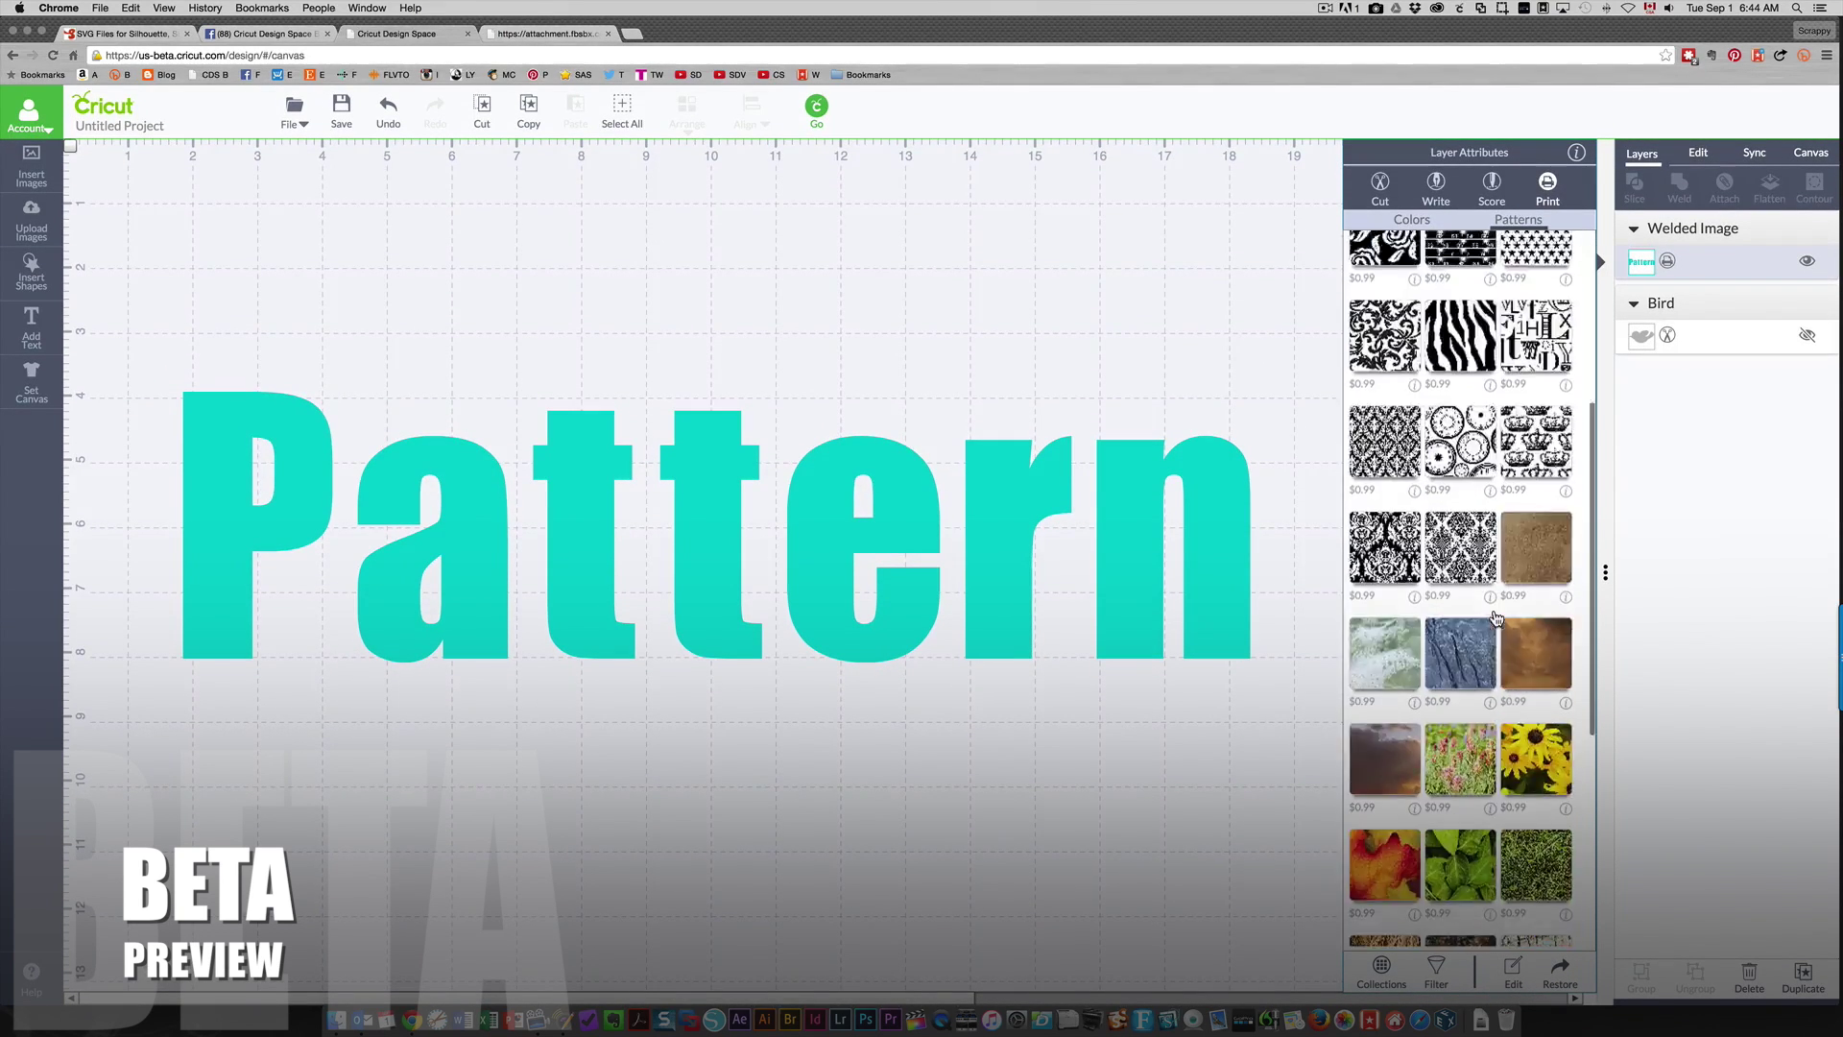
{"action": "scroll", "coordinate": [1494, 617], "scroll_direction": "down", "scroll_amount": 5}
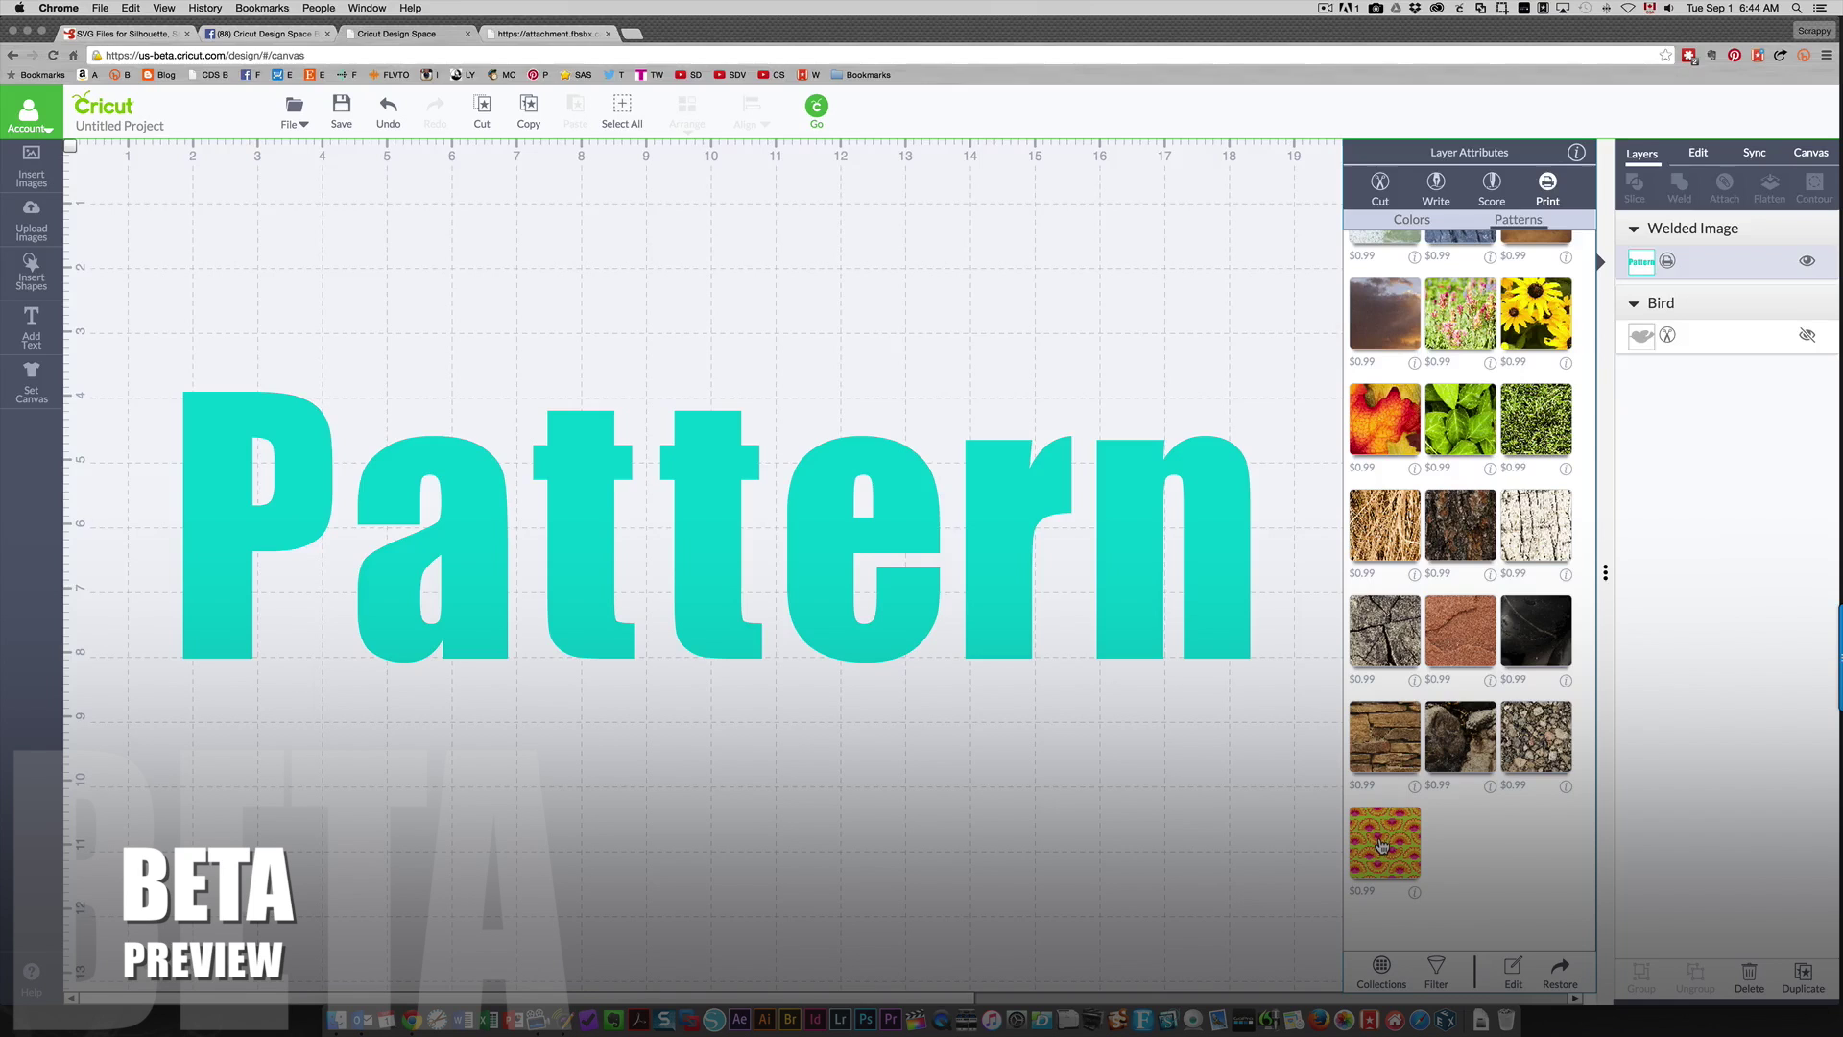
{"action": "left_click", "coordinate": [1382, 843]}
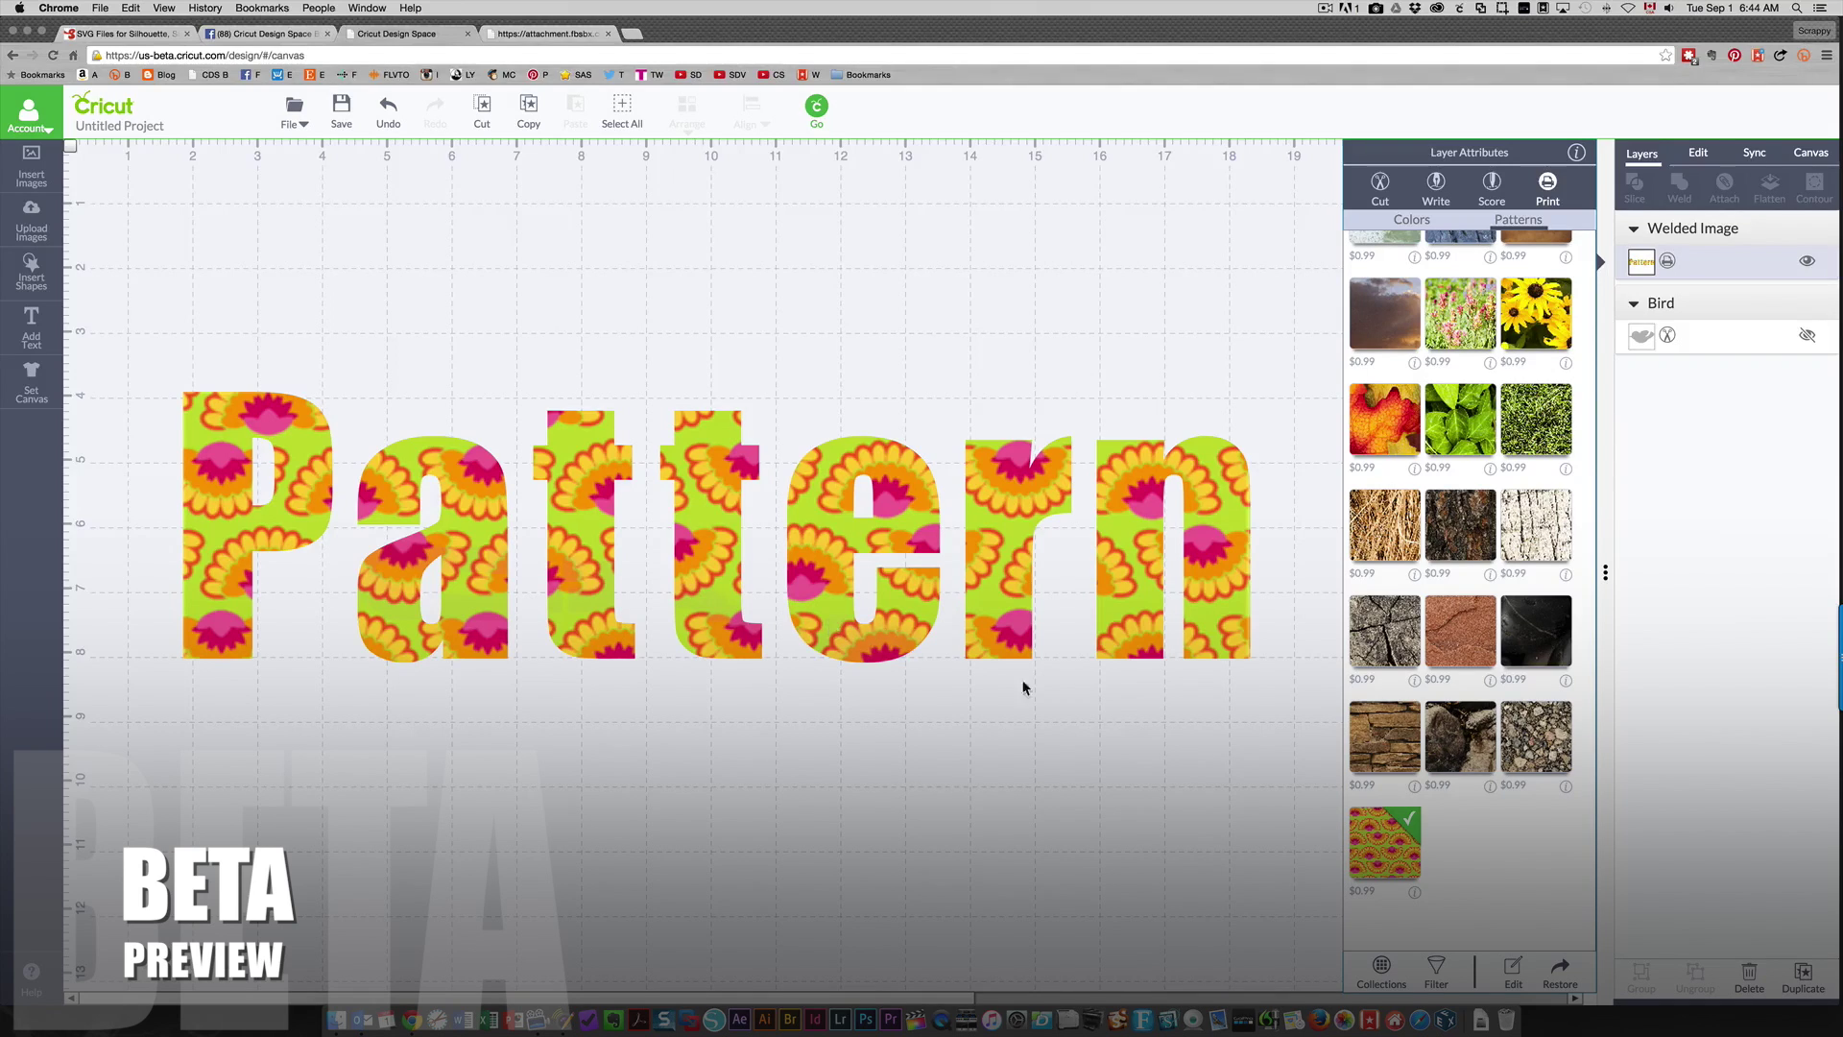
Step: Open the floral fill's pattern settings, try scales around 155%, and reduce the scale to 35%
{"action": "left_click", "coordinate": [1514, 973]}
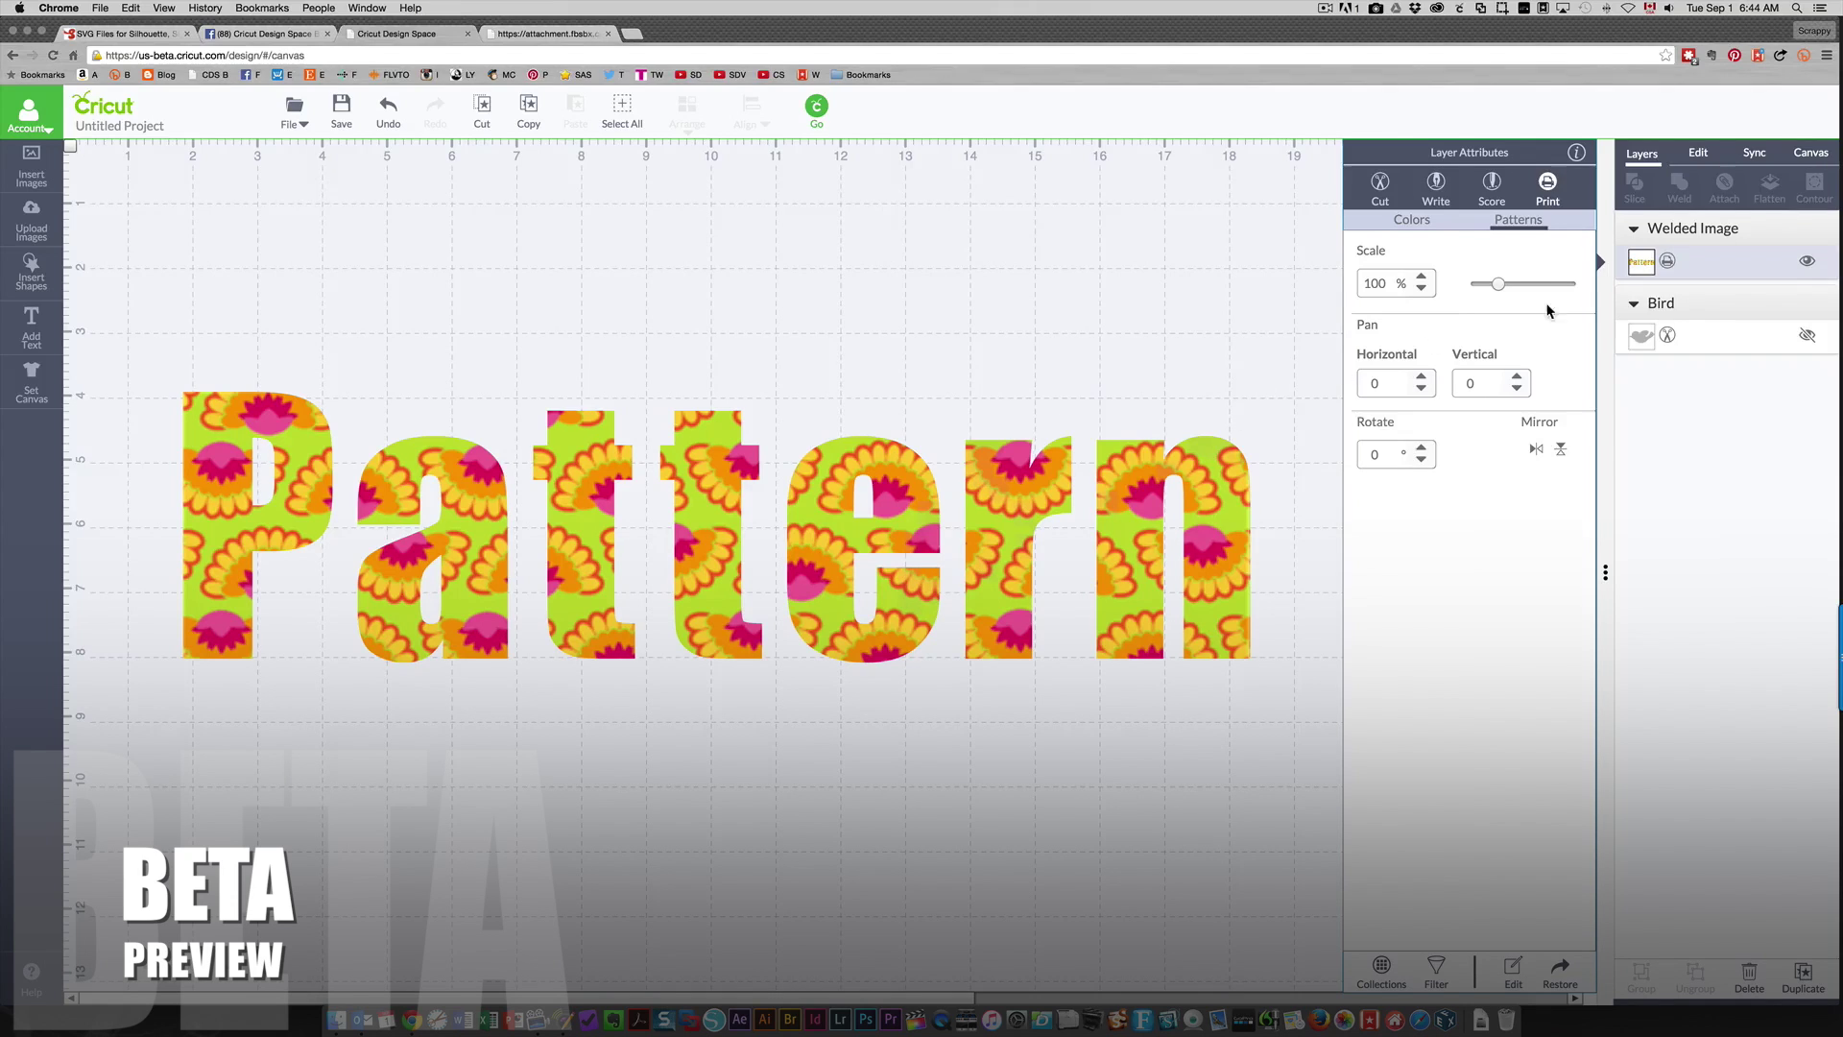
{"action": "left_click_drag", "start_coordinate": [1498, 284], "coordinate": [1511, 284]}
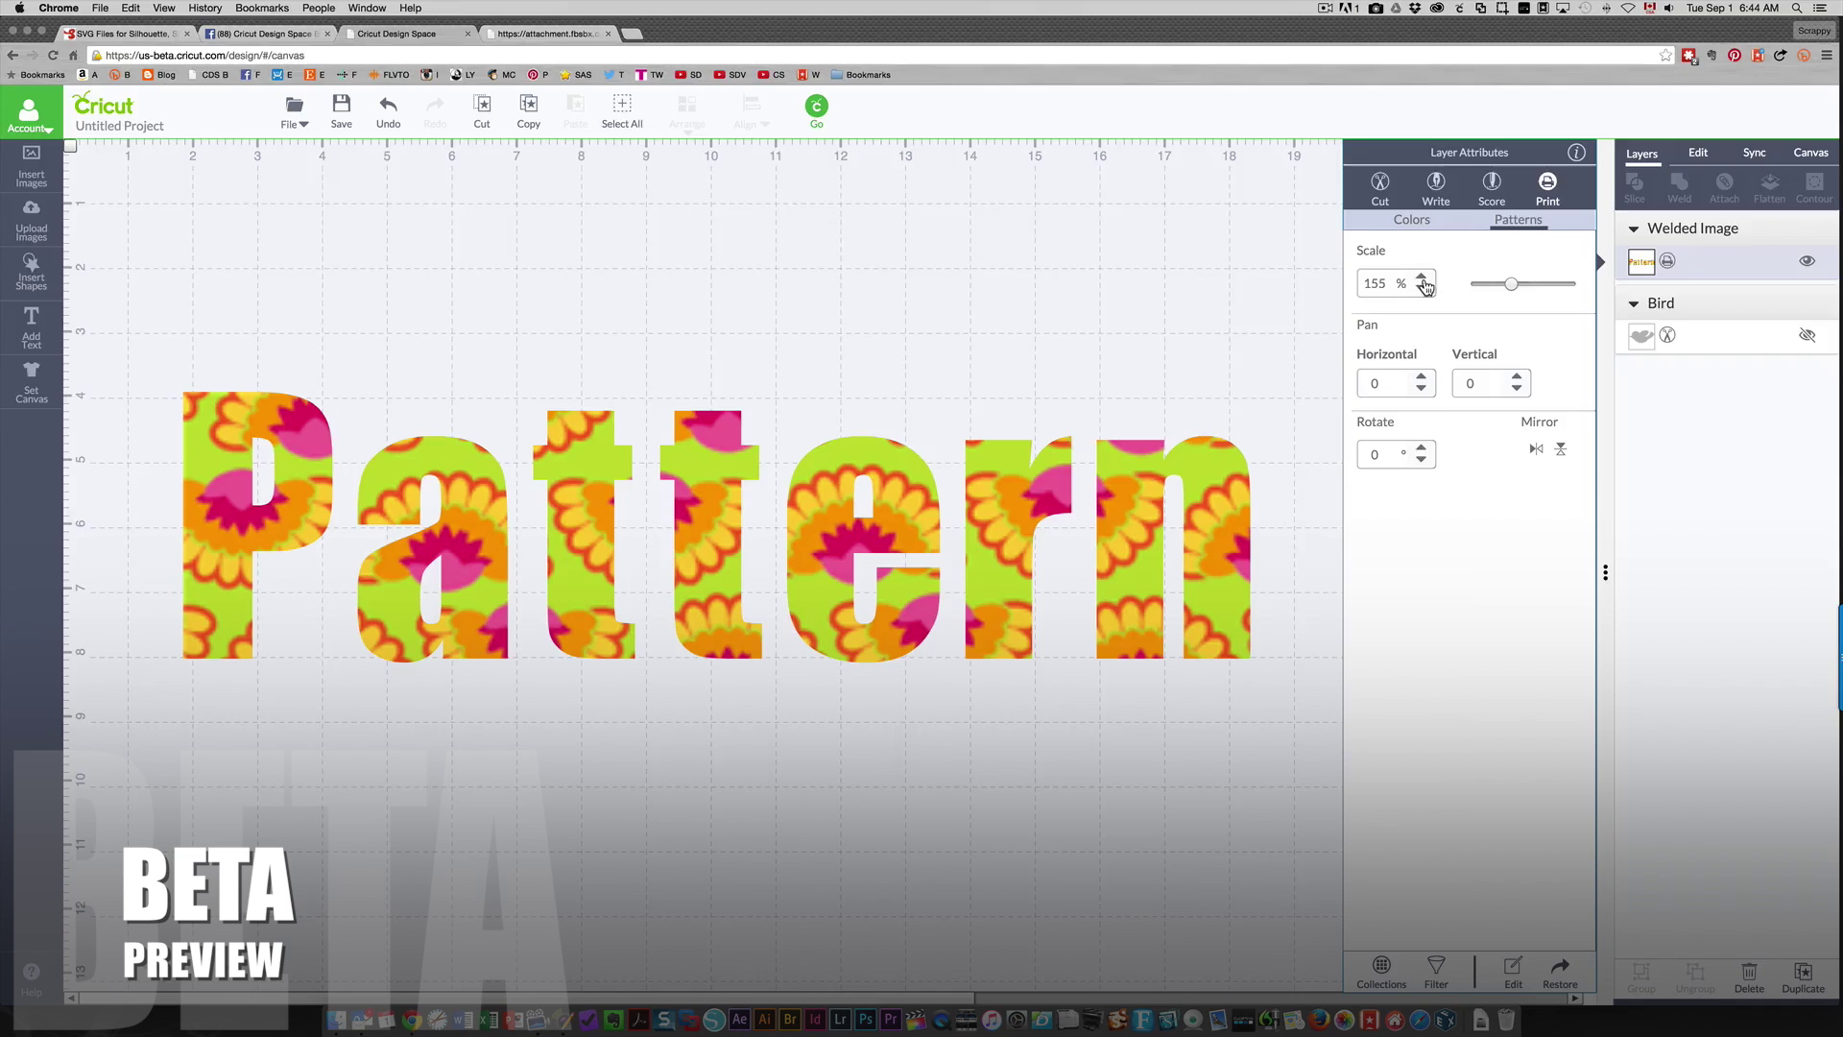
{"action": "double_click", "coordinate": [1384, 282]}
{"action": "left_click", "coordinate": [1423, 279]}
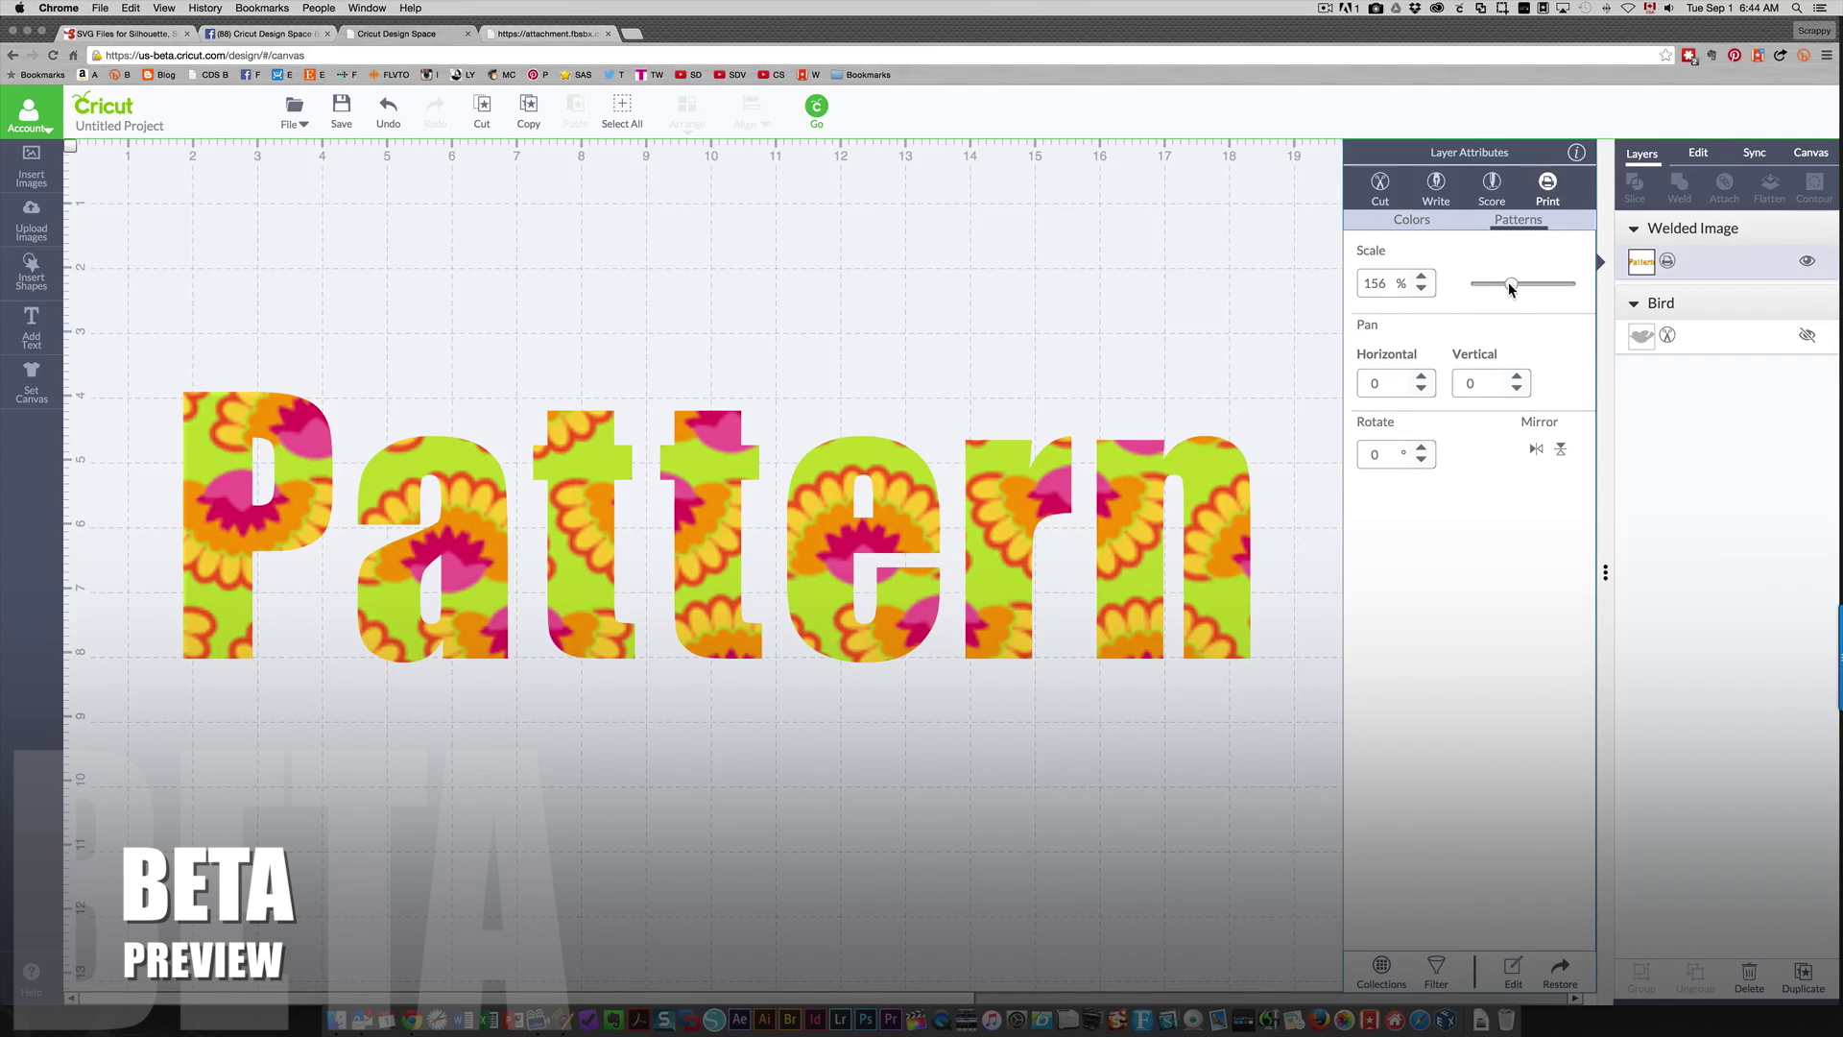
{"action": "mouse_move", "coordinate": [1511, 284]}
{"action": "left_mouse_down"}
{"action": "mouse_move", "coordinate": [1493, 282]}
{"action": "mouse_move", "coordinate": [1508, 288]}
{"action": "left_mouse_up"}
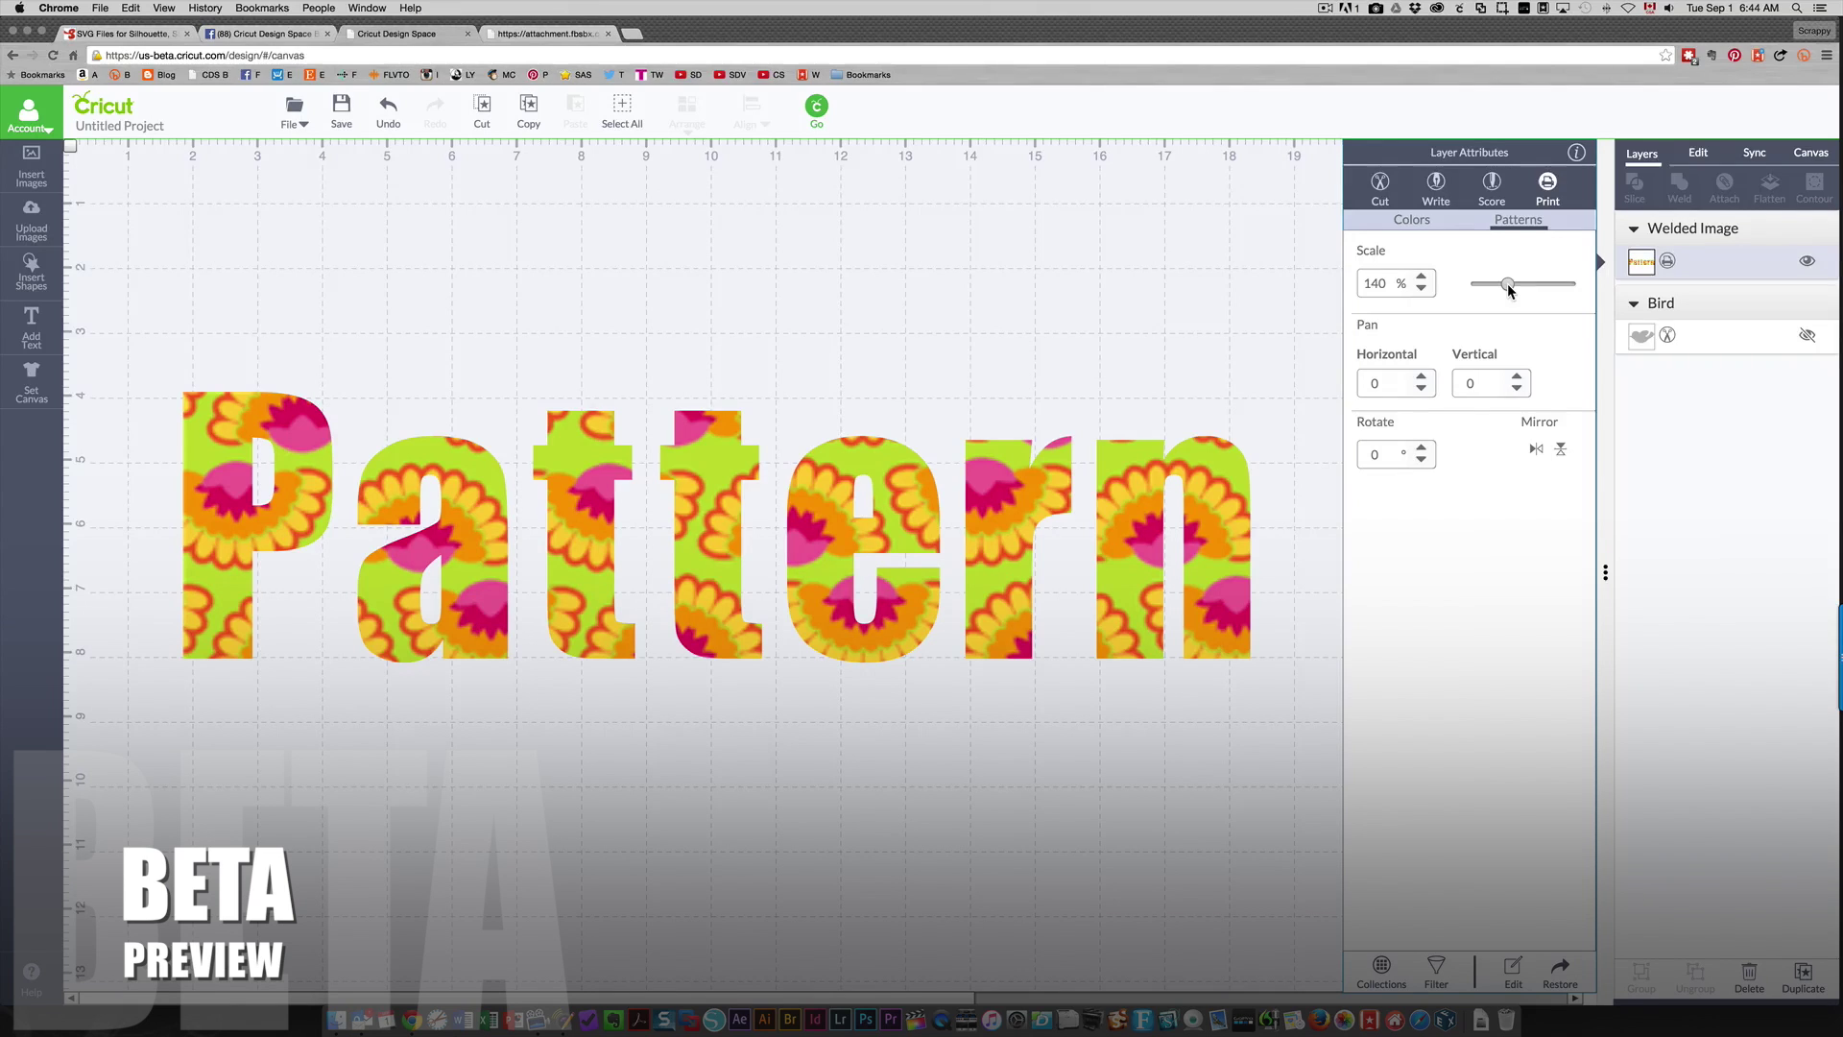
{"action": "left_click_drag", "start_coordinate": [1506, 284], "coordinate": [1482, 285]}
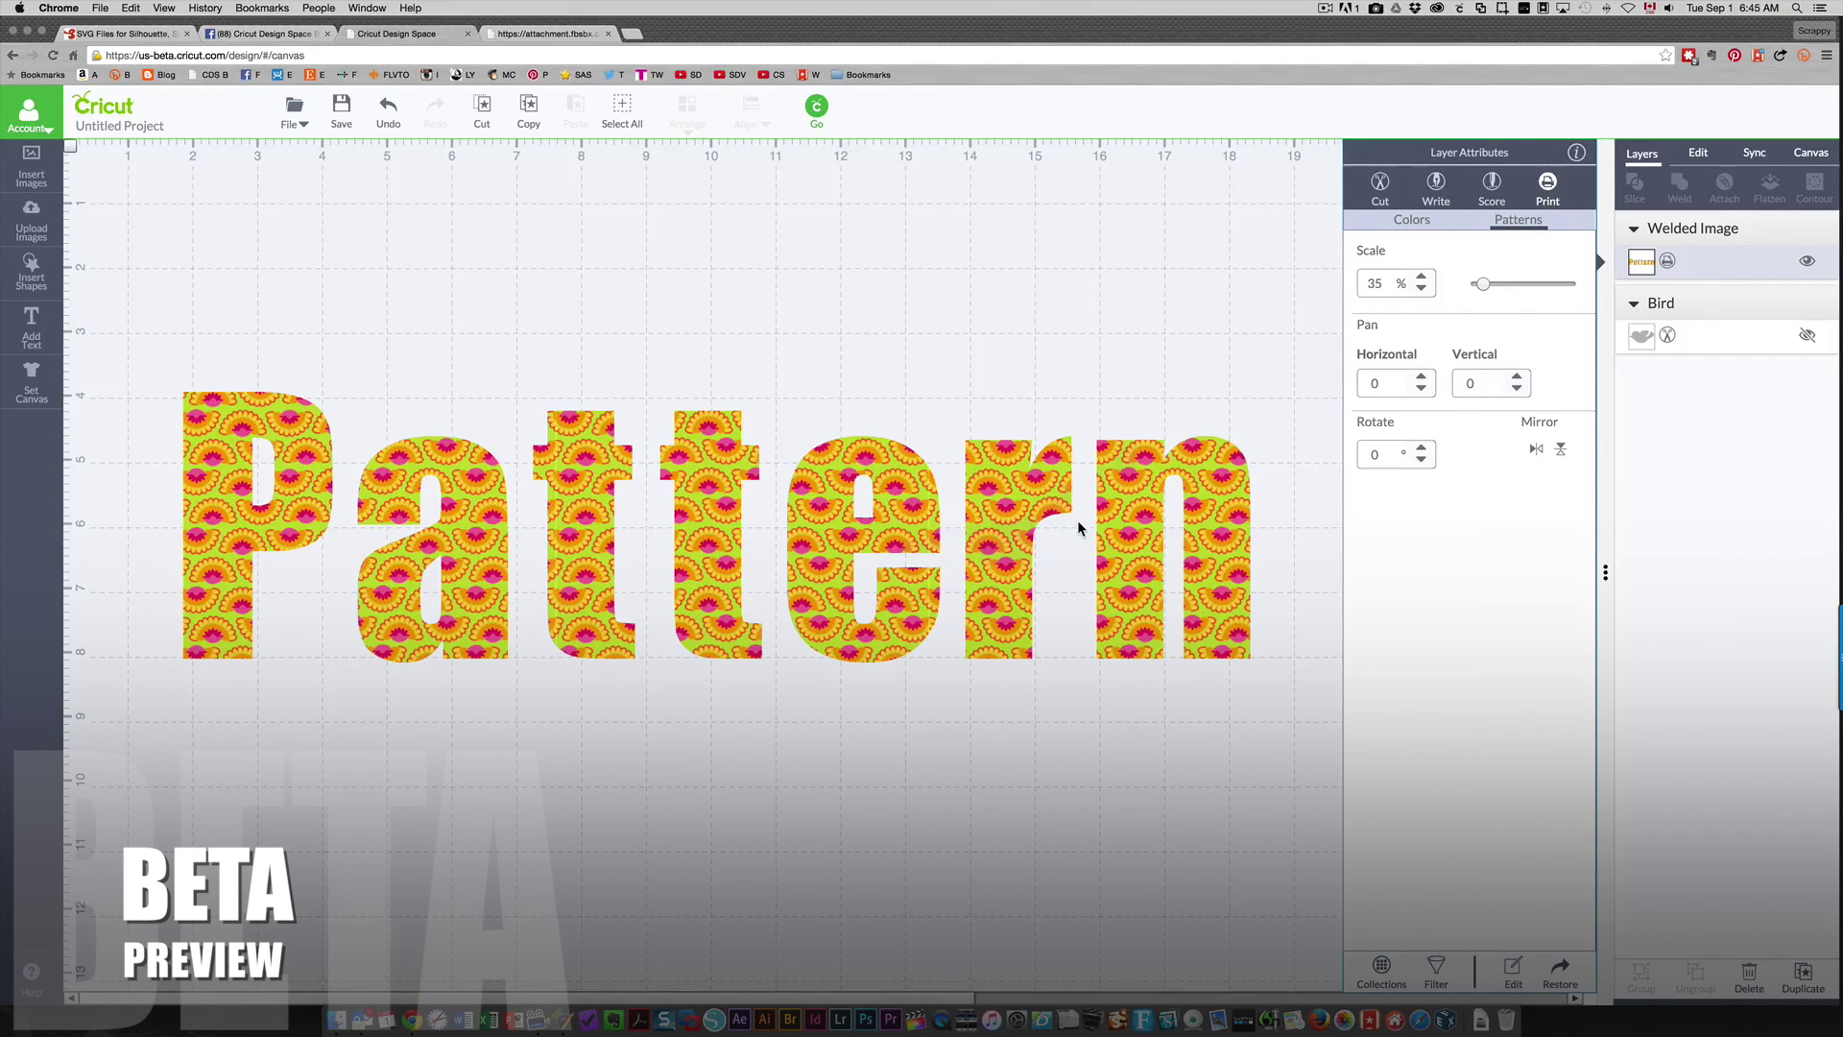
Step: Pan the floral fill horizontally to 230 and lower its scale to 28%
{"action": "left_click", "coordinate": [1422, 379]}
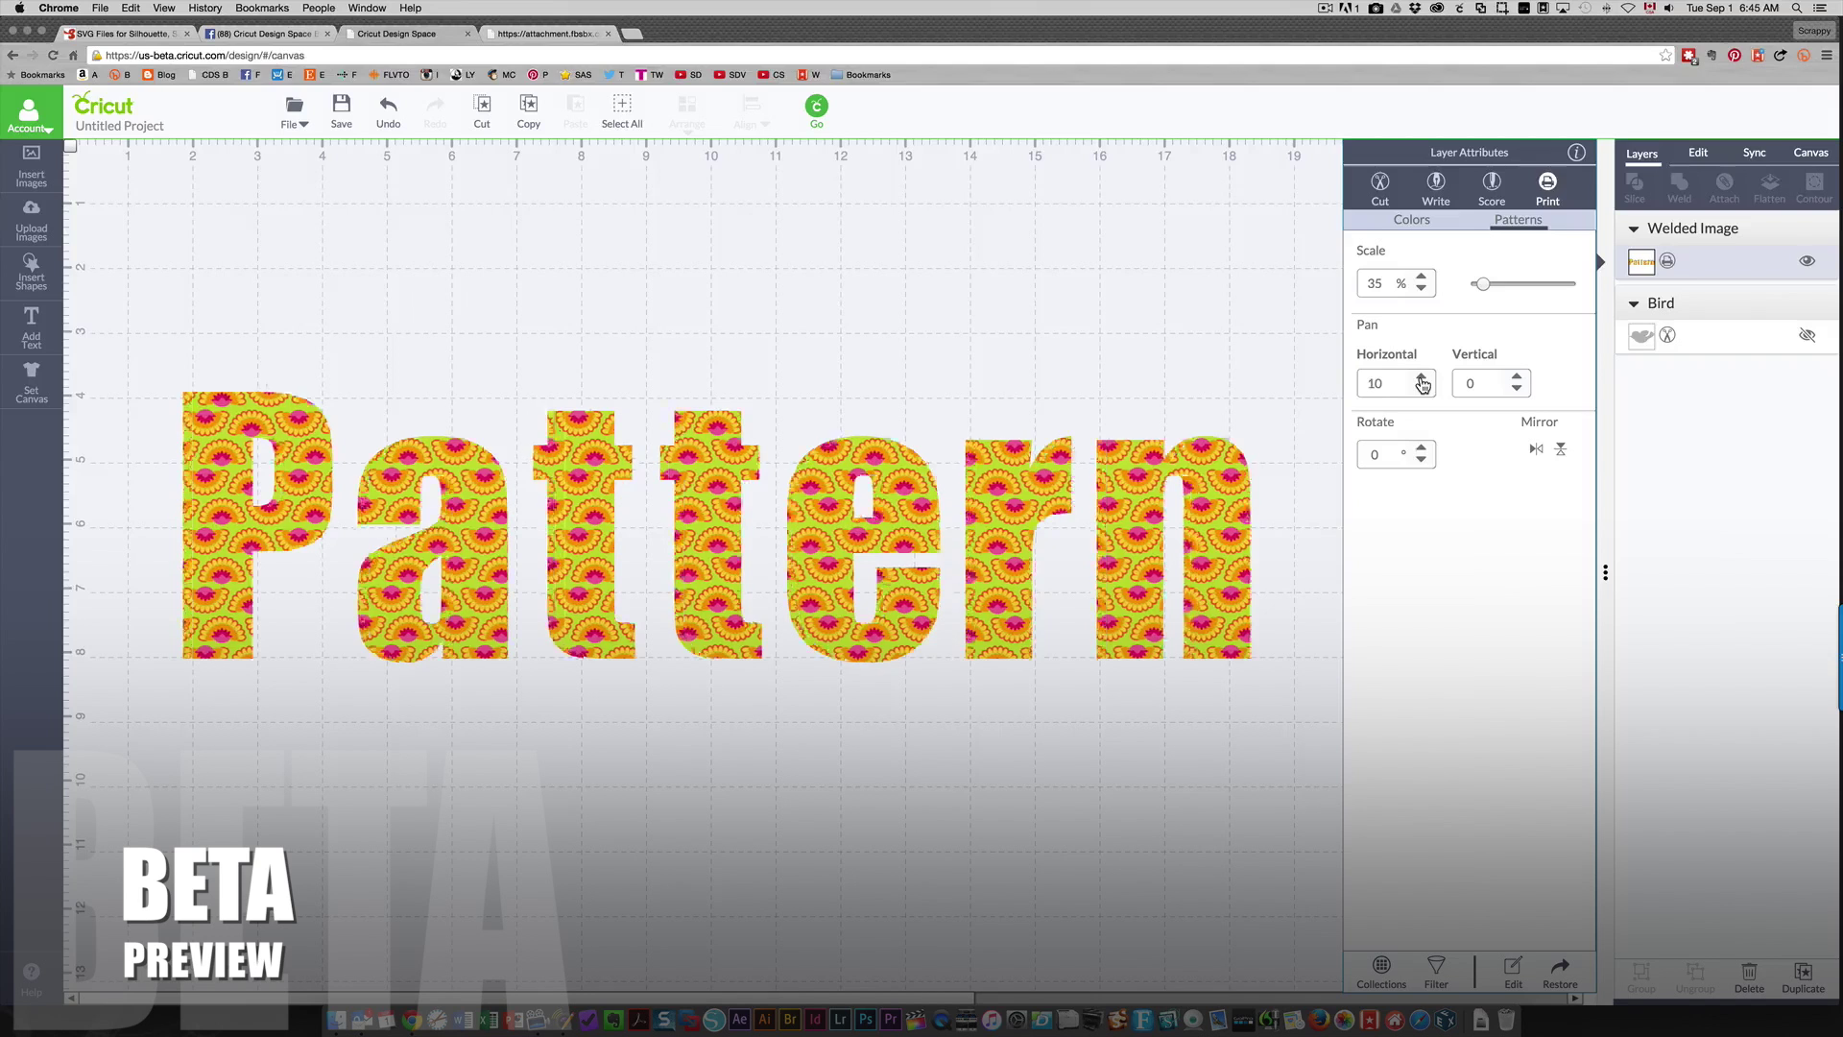
{"action": "left_click", "coordinate": [1421, 378]}
{"action": "left_click", "coordinate": [1422, 378]}
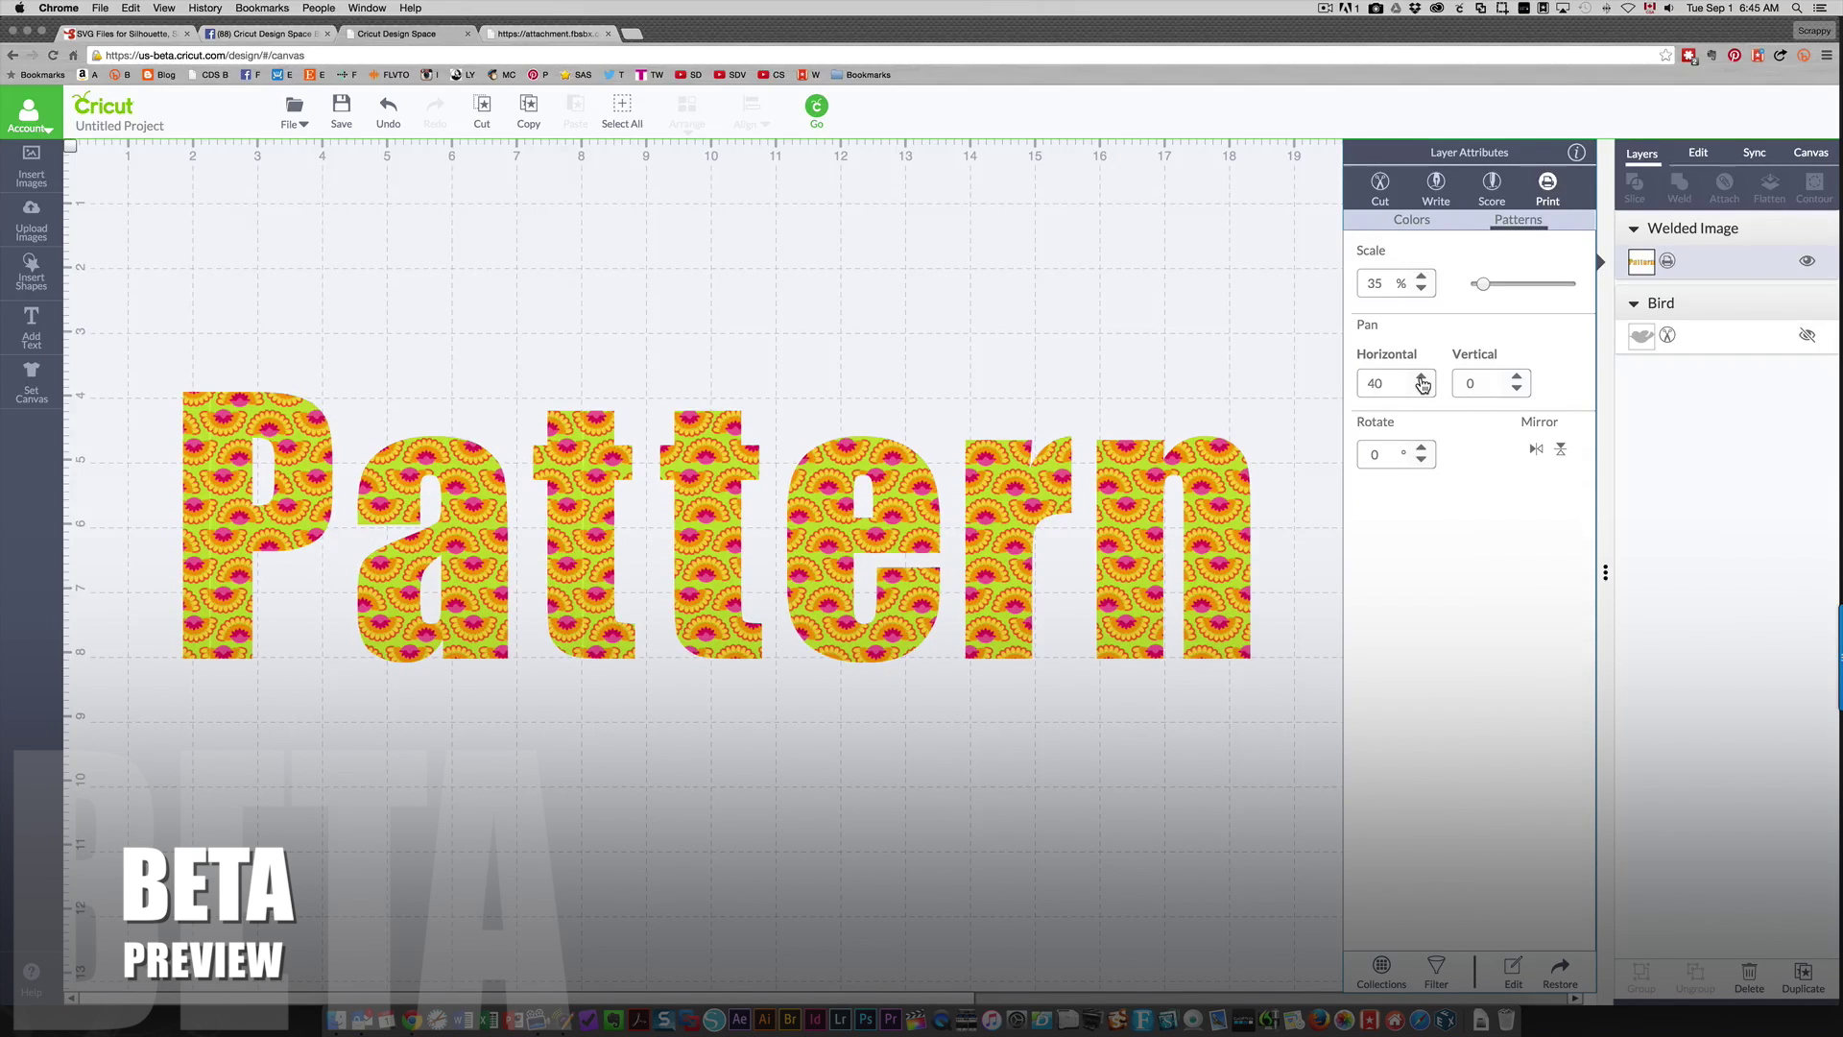
{"action": "left_click", "coordinate": [1422, 378]}
{"action": "left_click", "coordinate": [1422, 378]}
{"action": "left_click", "coordinate": [1421, 378]}
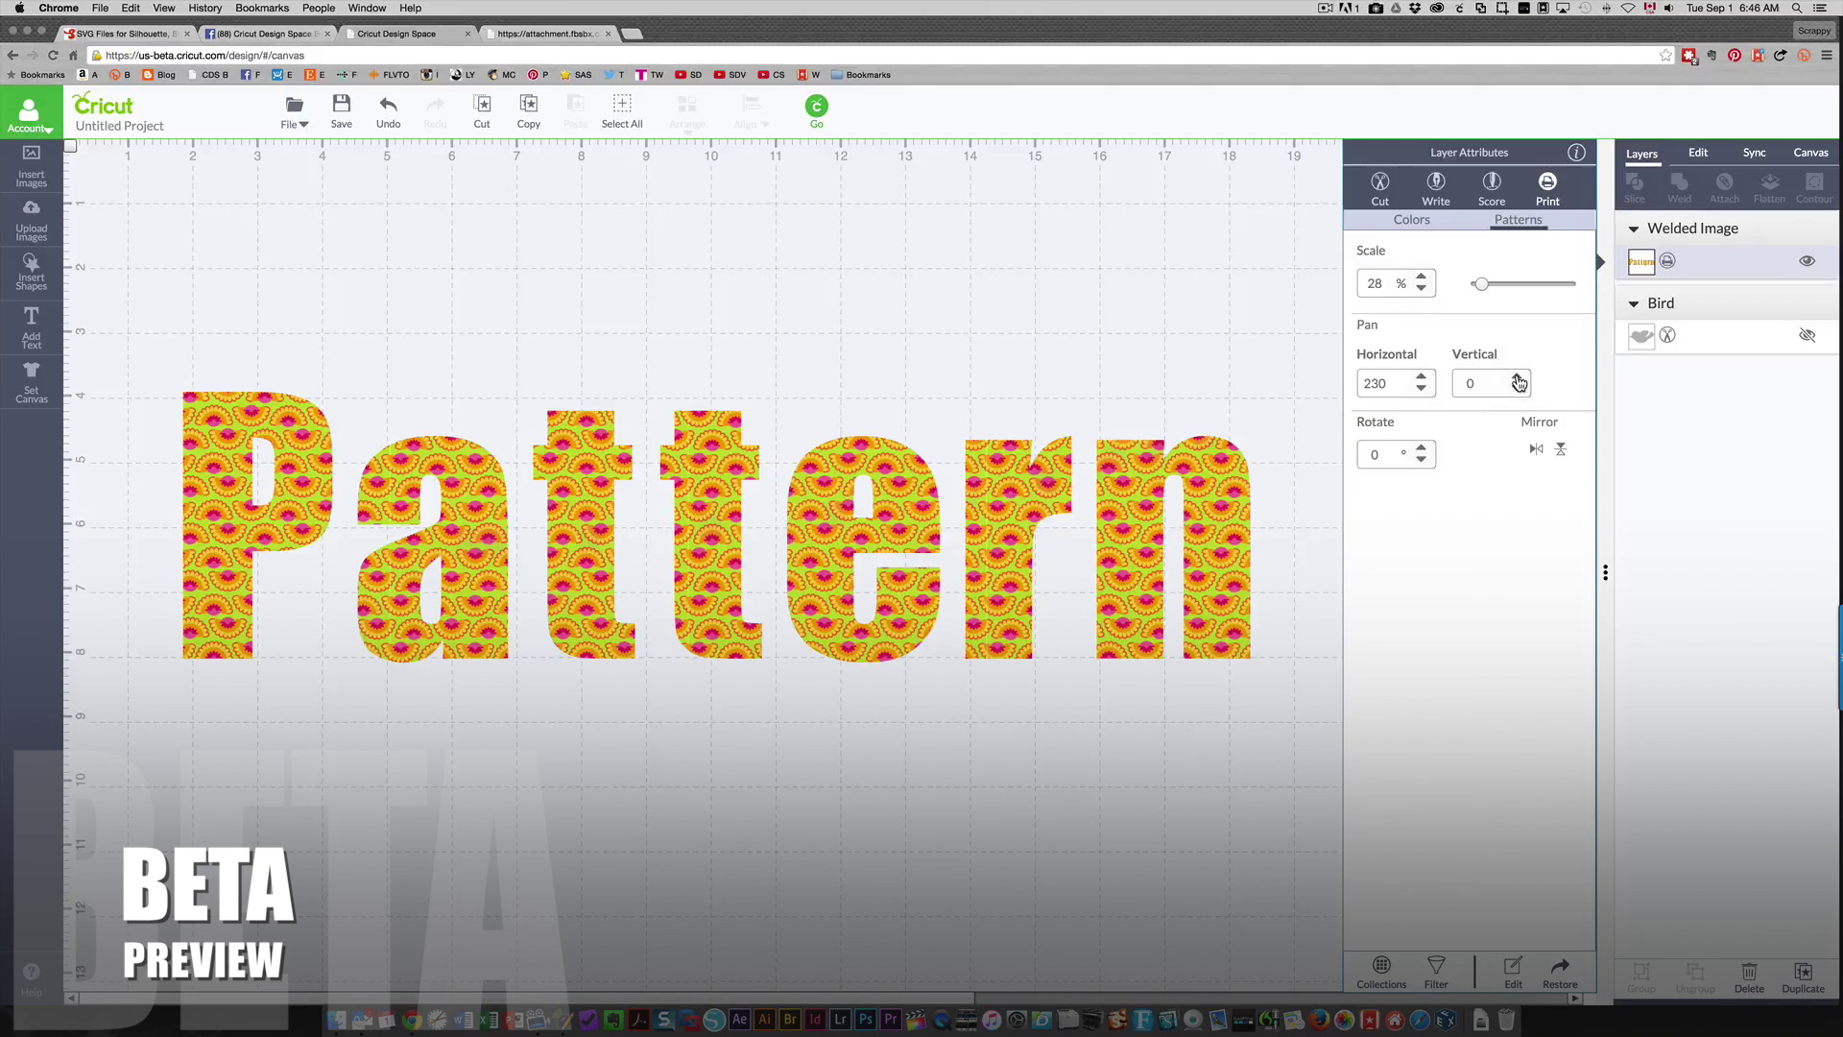
Step: Pan the floral fill vertically to 60
{"action": "left_click", "coordinate": [1517, 379]}
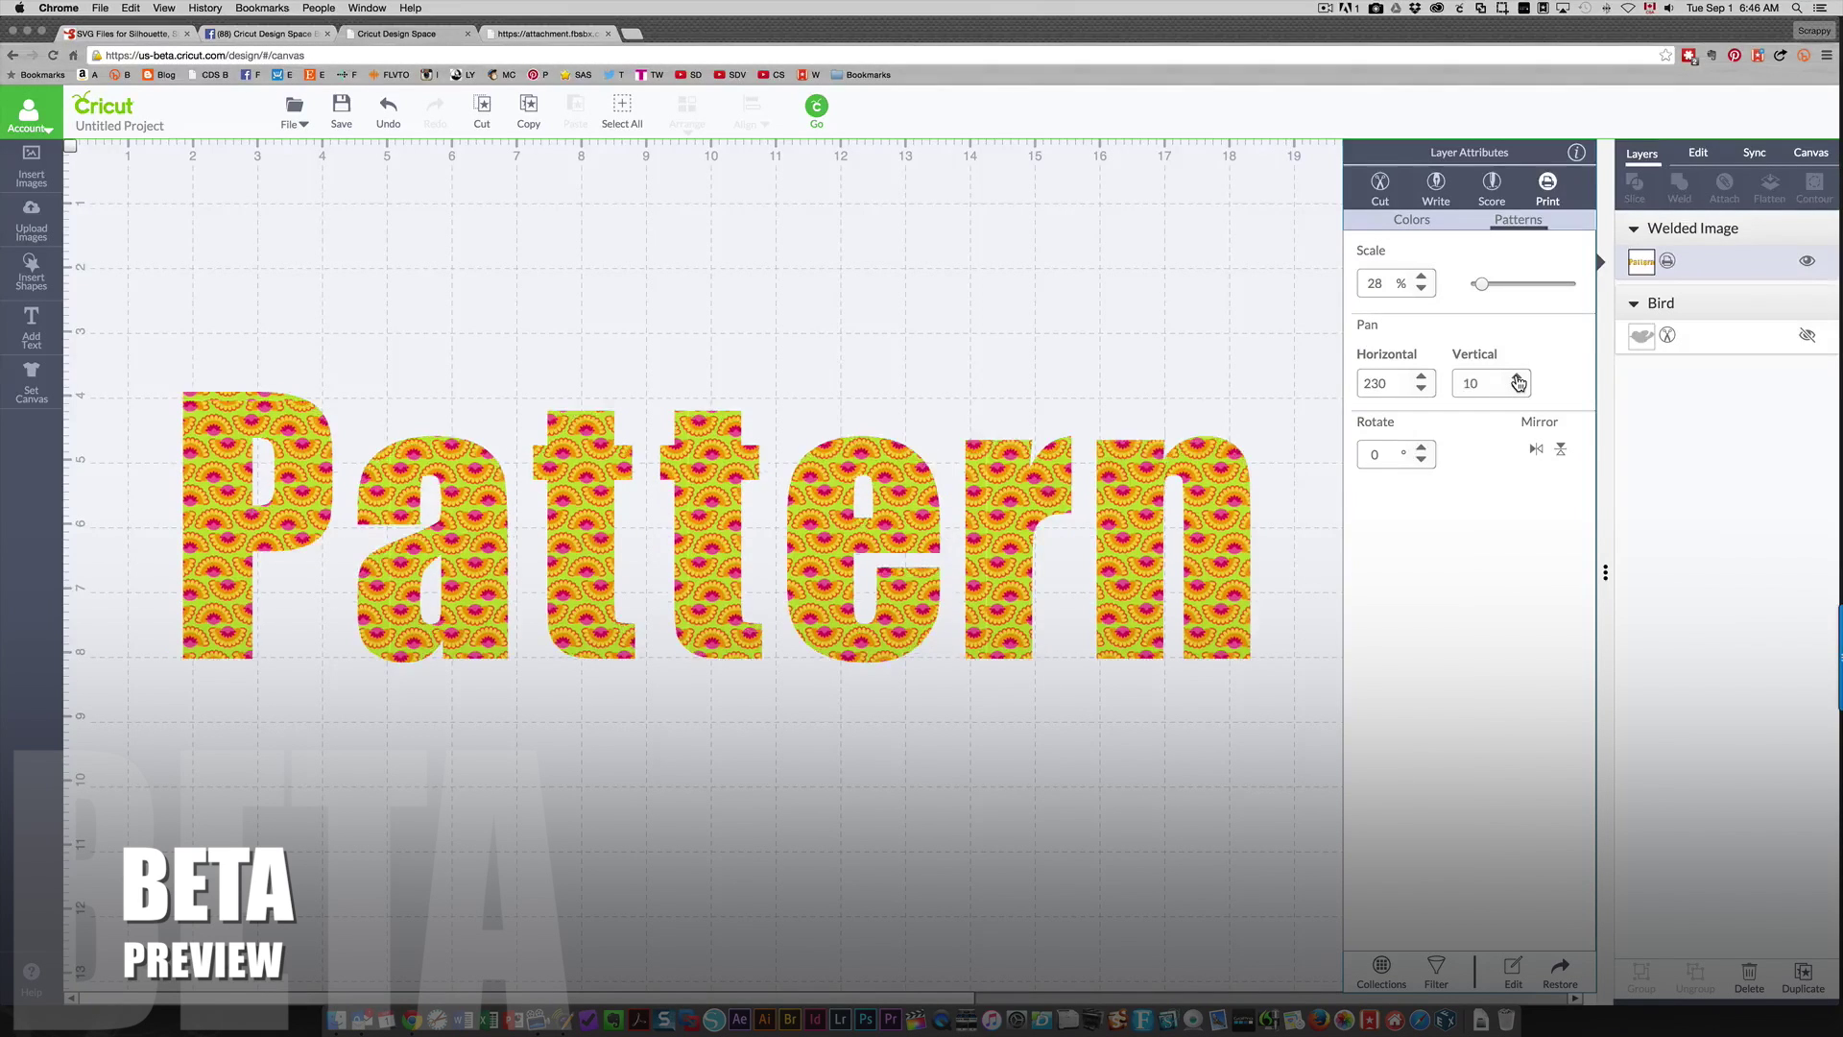
{"action": "left_click", "coordinate": [1518, 378]}
{"action": "left_click", "coordinate": [1518, 378]}
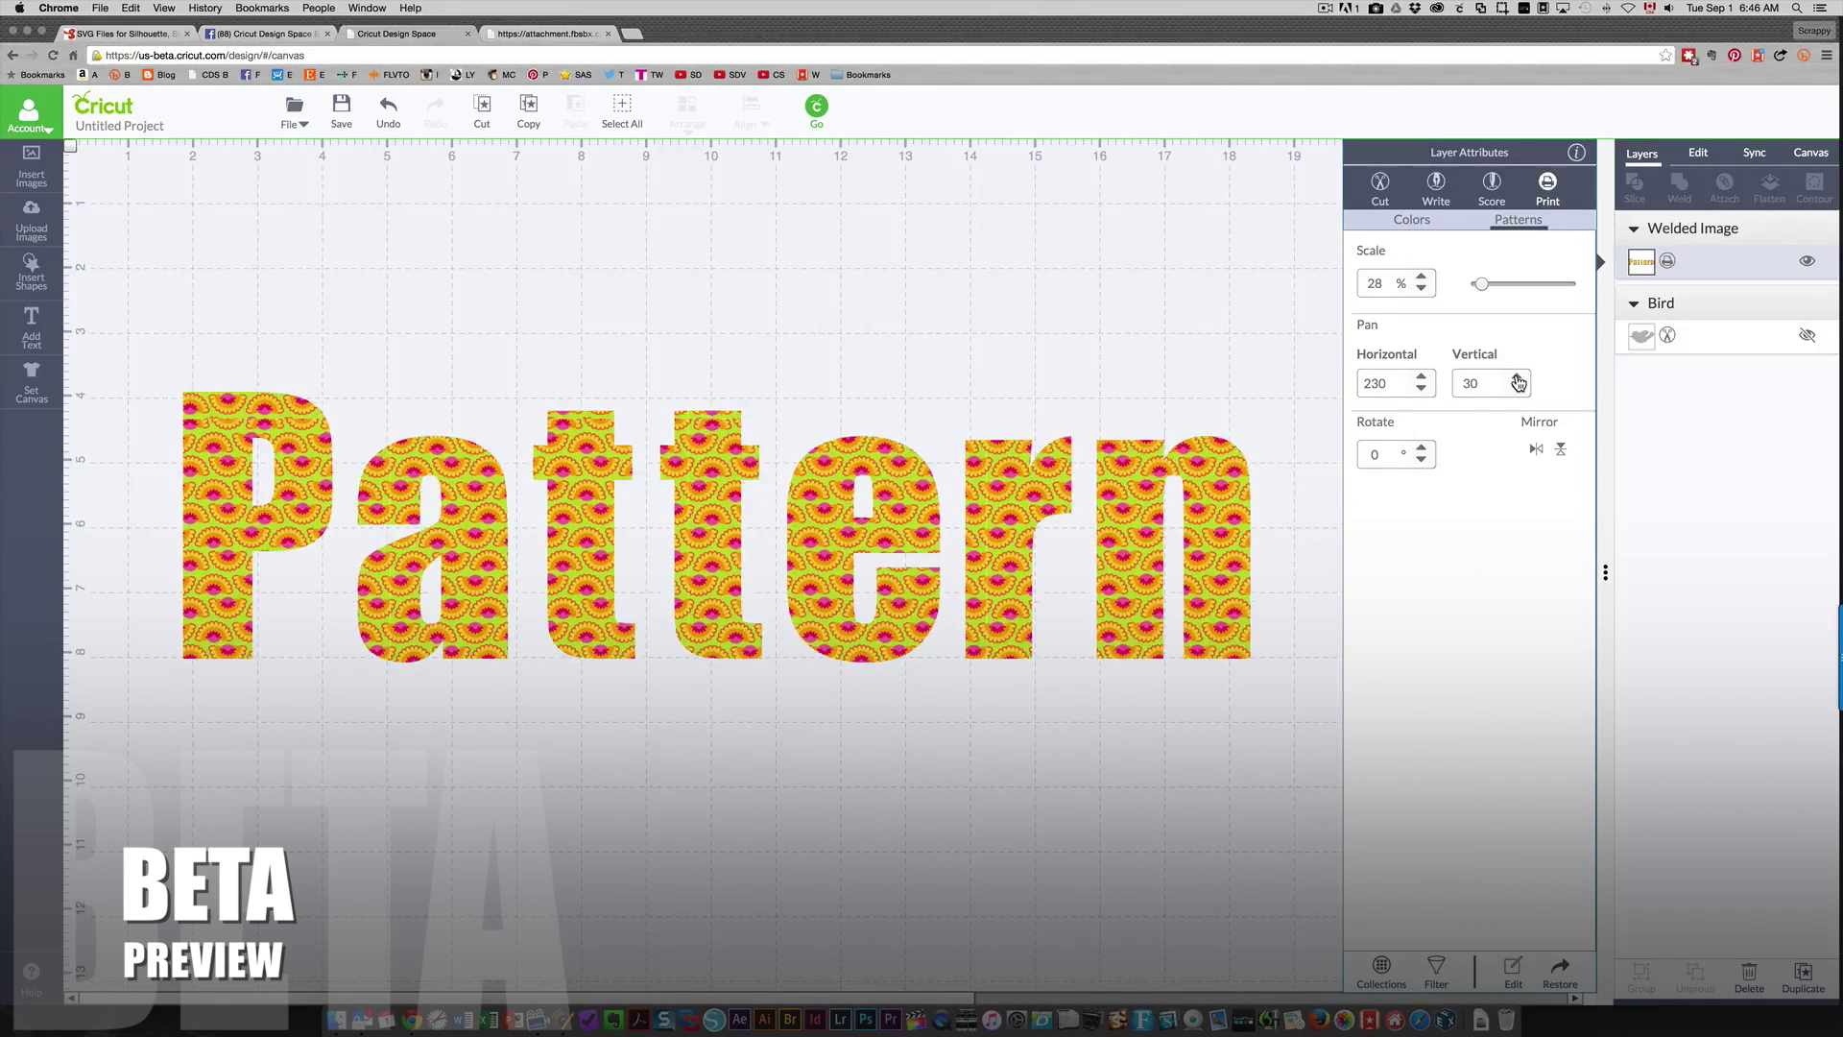
{"action": "left_click", "coordinate": [1517, 378]}
{"action": "left_click", "coordinate": [1517, 379]}
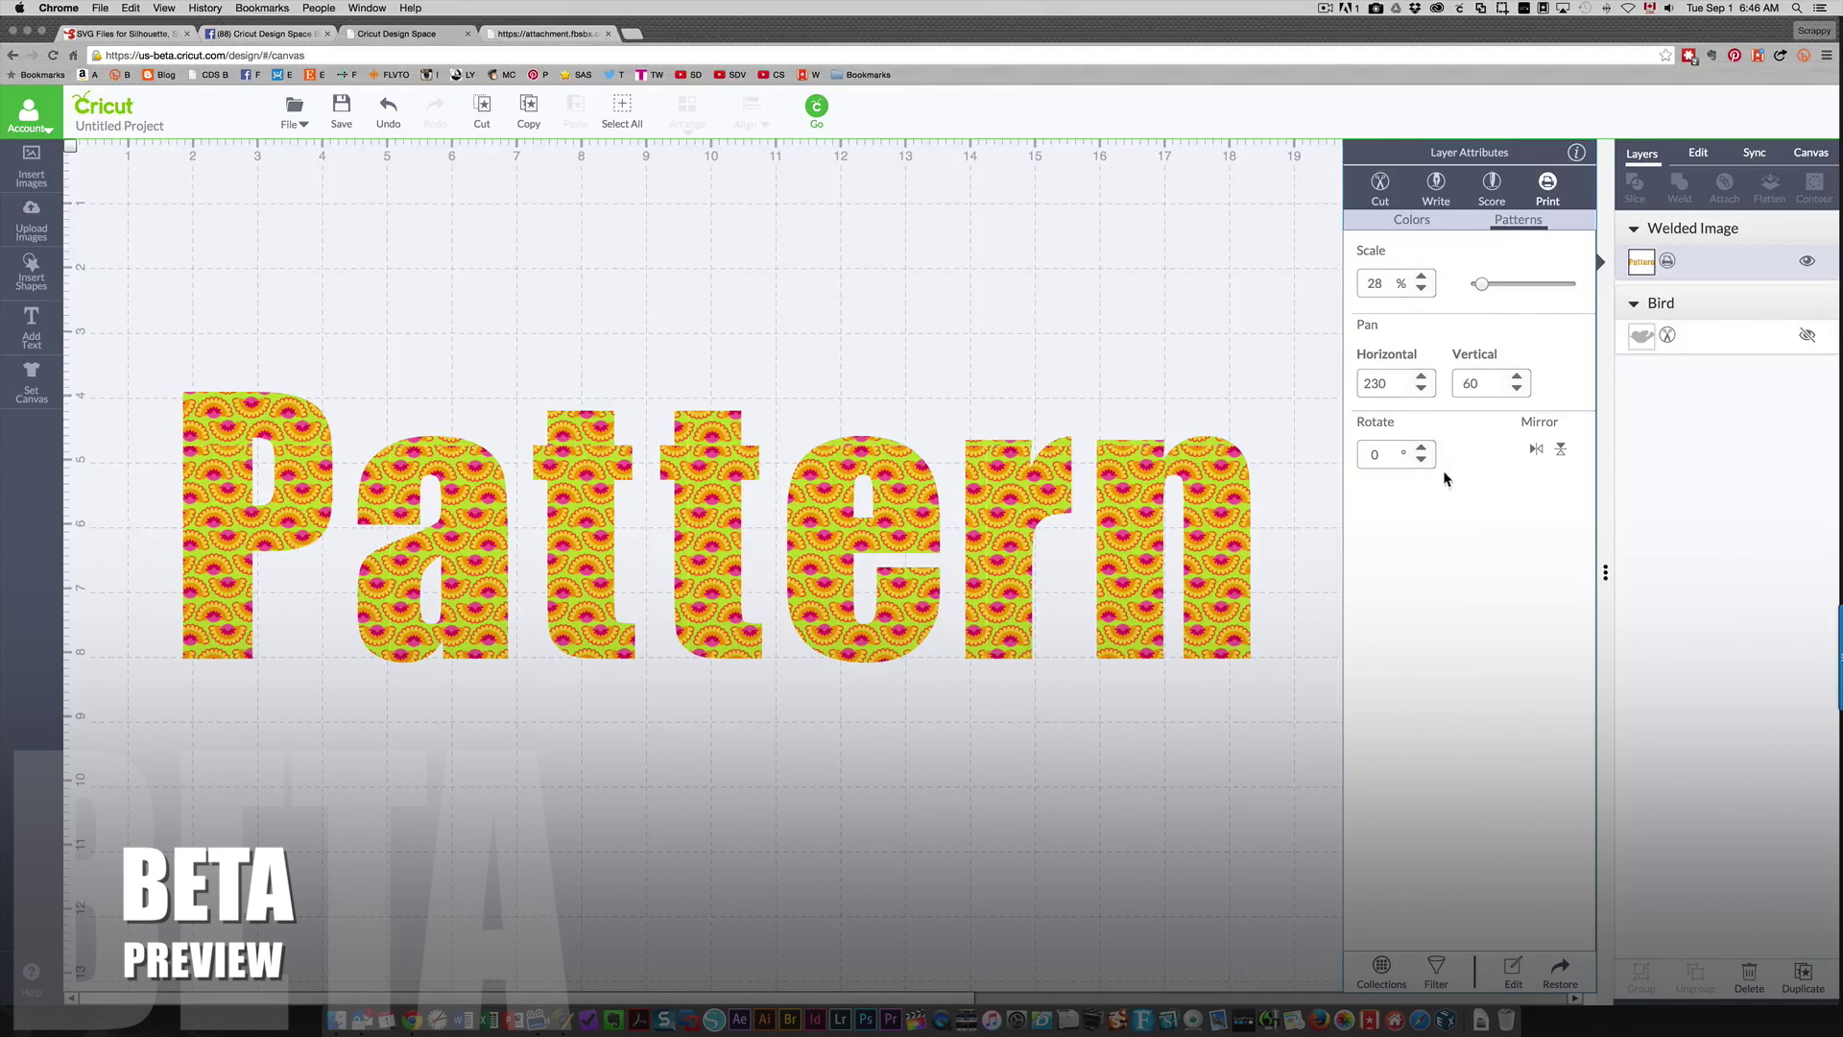
Step: Rotate the floral fill inside the lettering to 11° and deselect the image
{"action": "left_click", "coordinate": [1422, 450]}
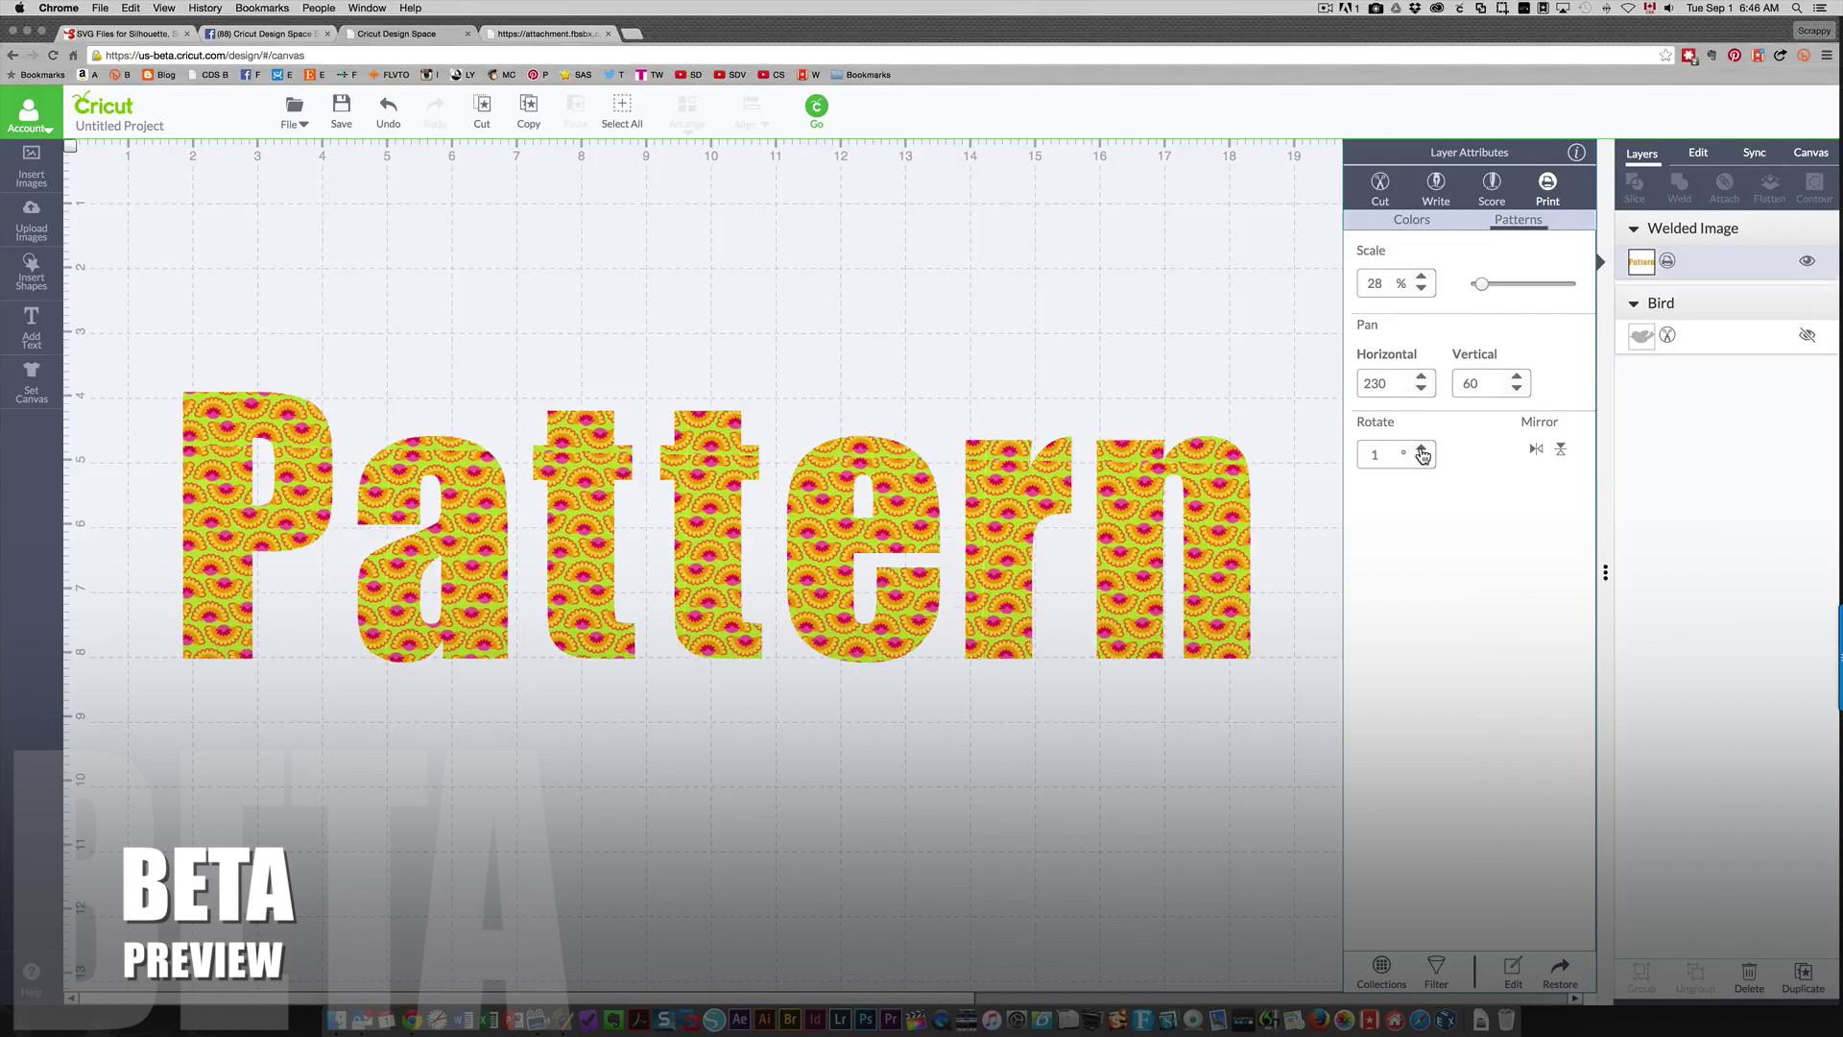
{"action": "left_click", "coordinate": [1421, 449]}
{"action": "left_click", "coordinate": [1421, 449]}
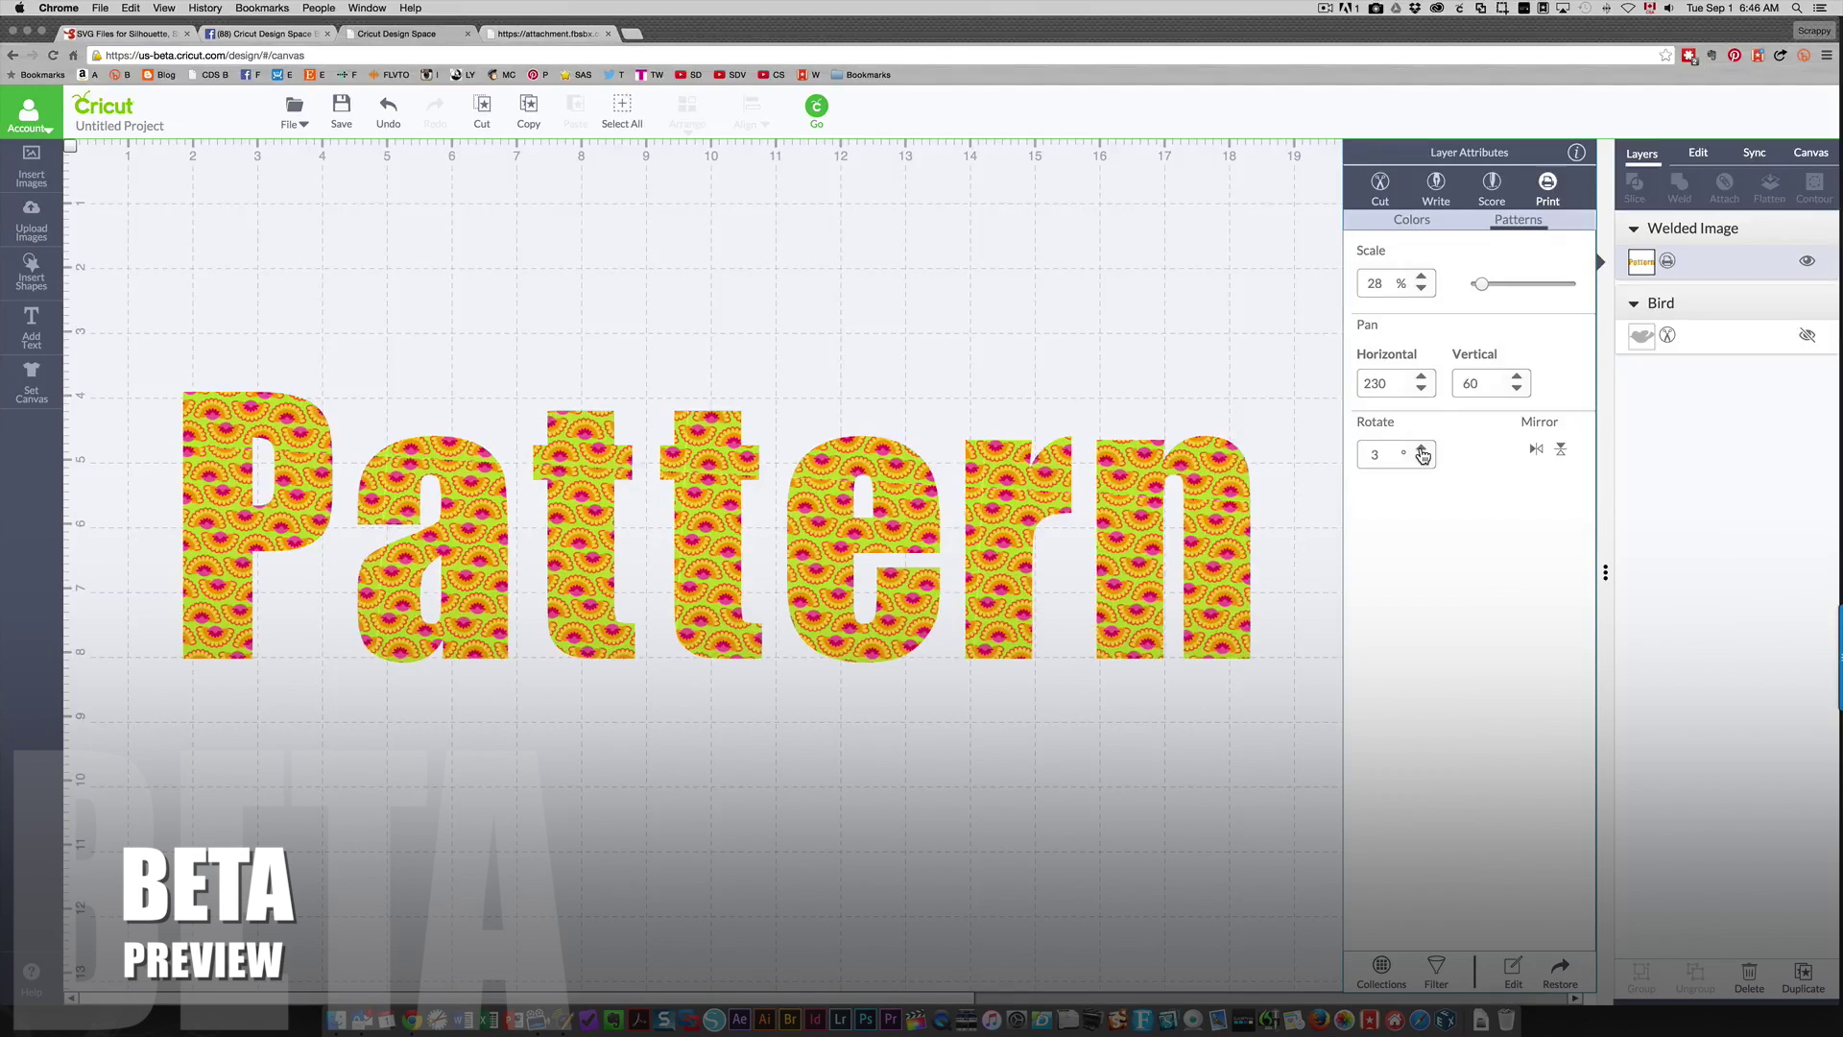
{"action": "left_click", "coordinate": [1422, 449]}
{"action": "left_click", "coordinate": [1422, 449]}
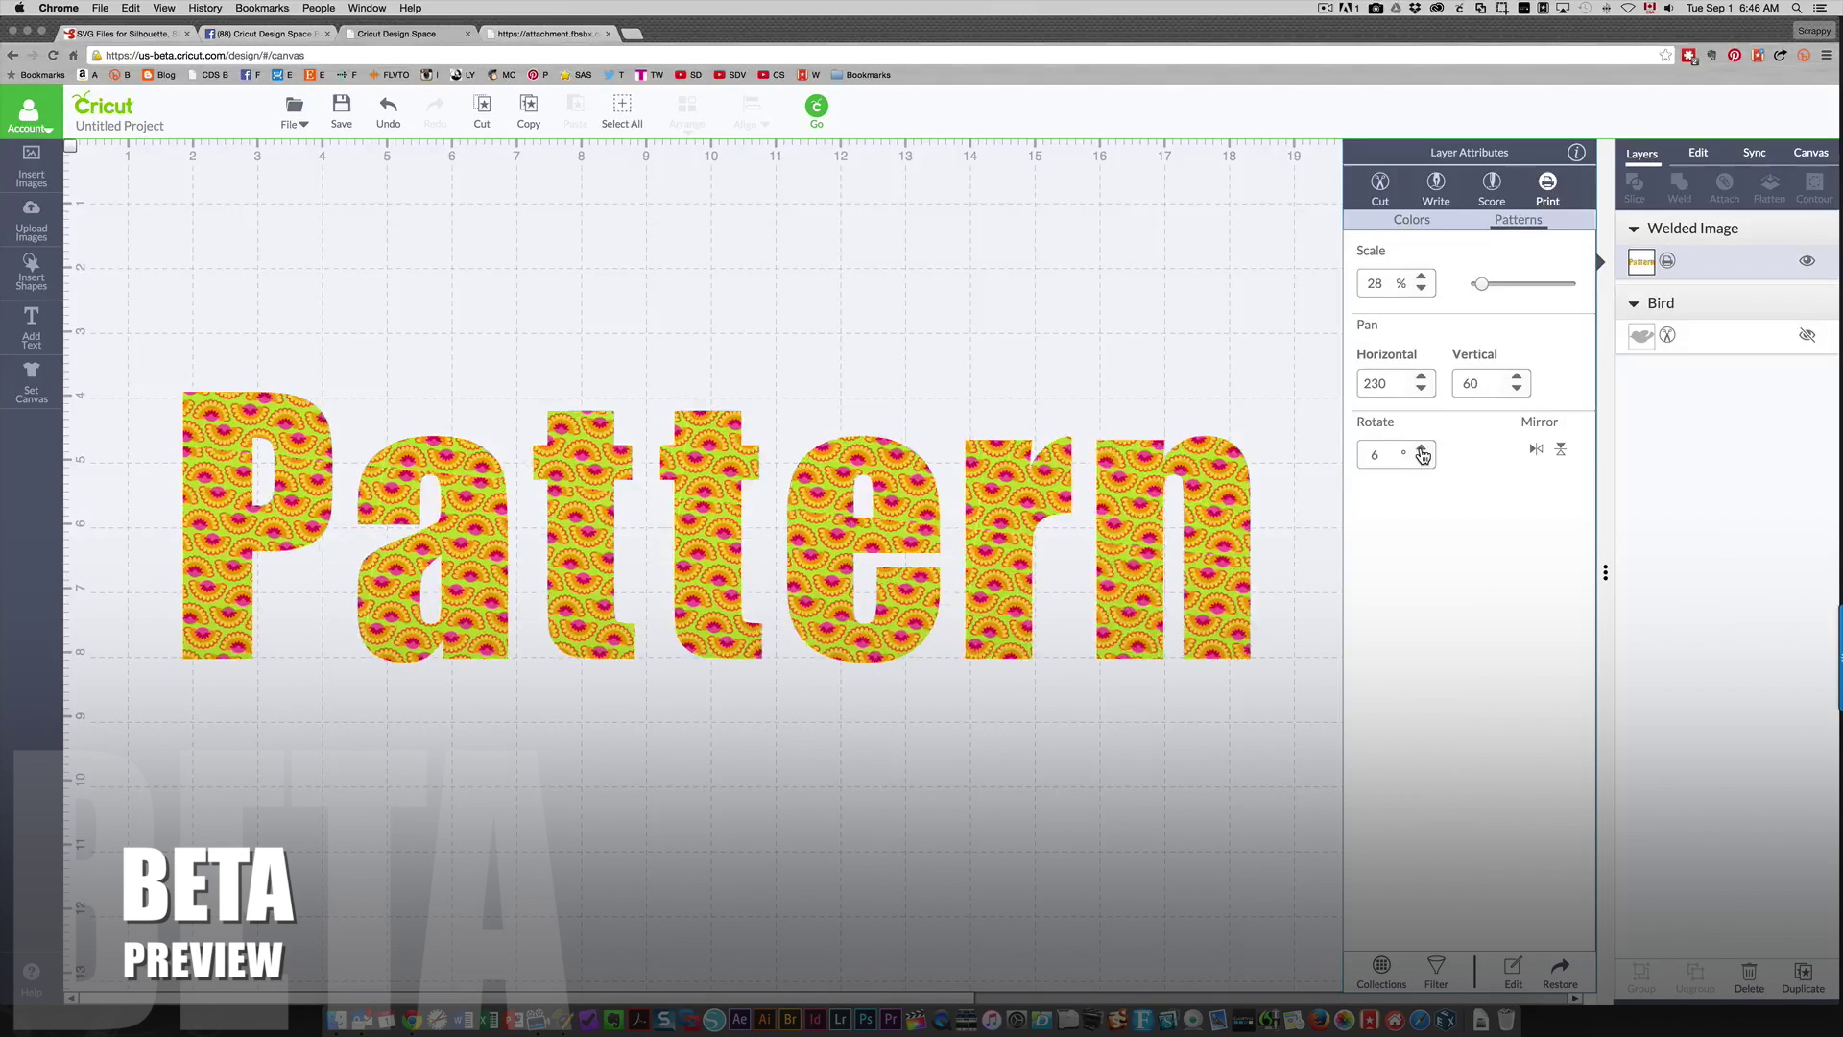
{"action": "left_click", "coordinate": [1422, 449]}
{"action": "left_click", "coordinate": [1422, 449]}
{"action": "left_click", "coordinate": [1422, 449]}
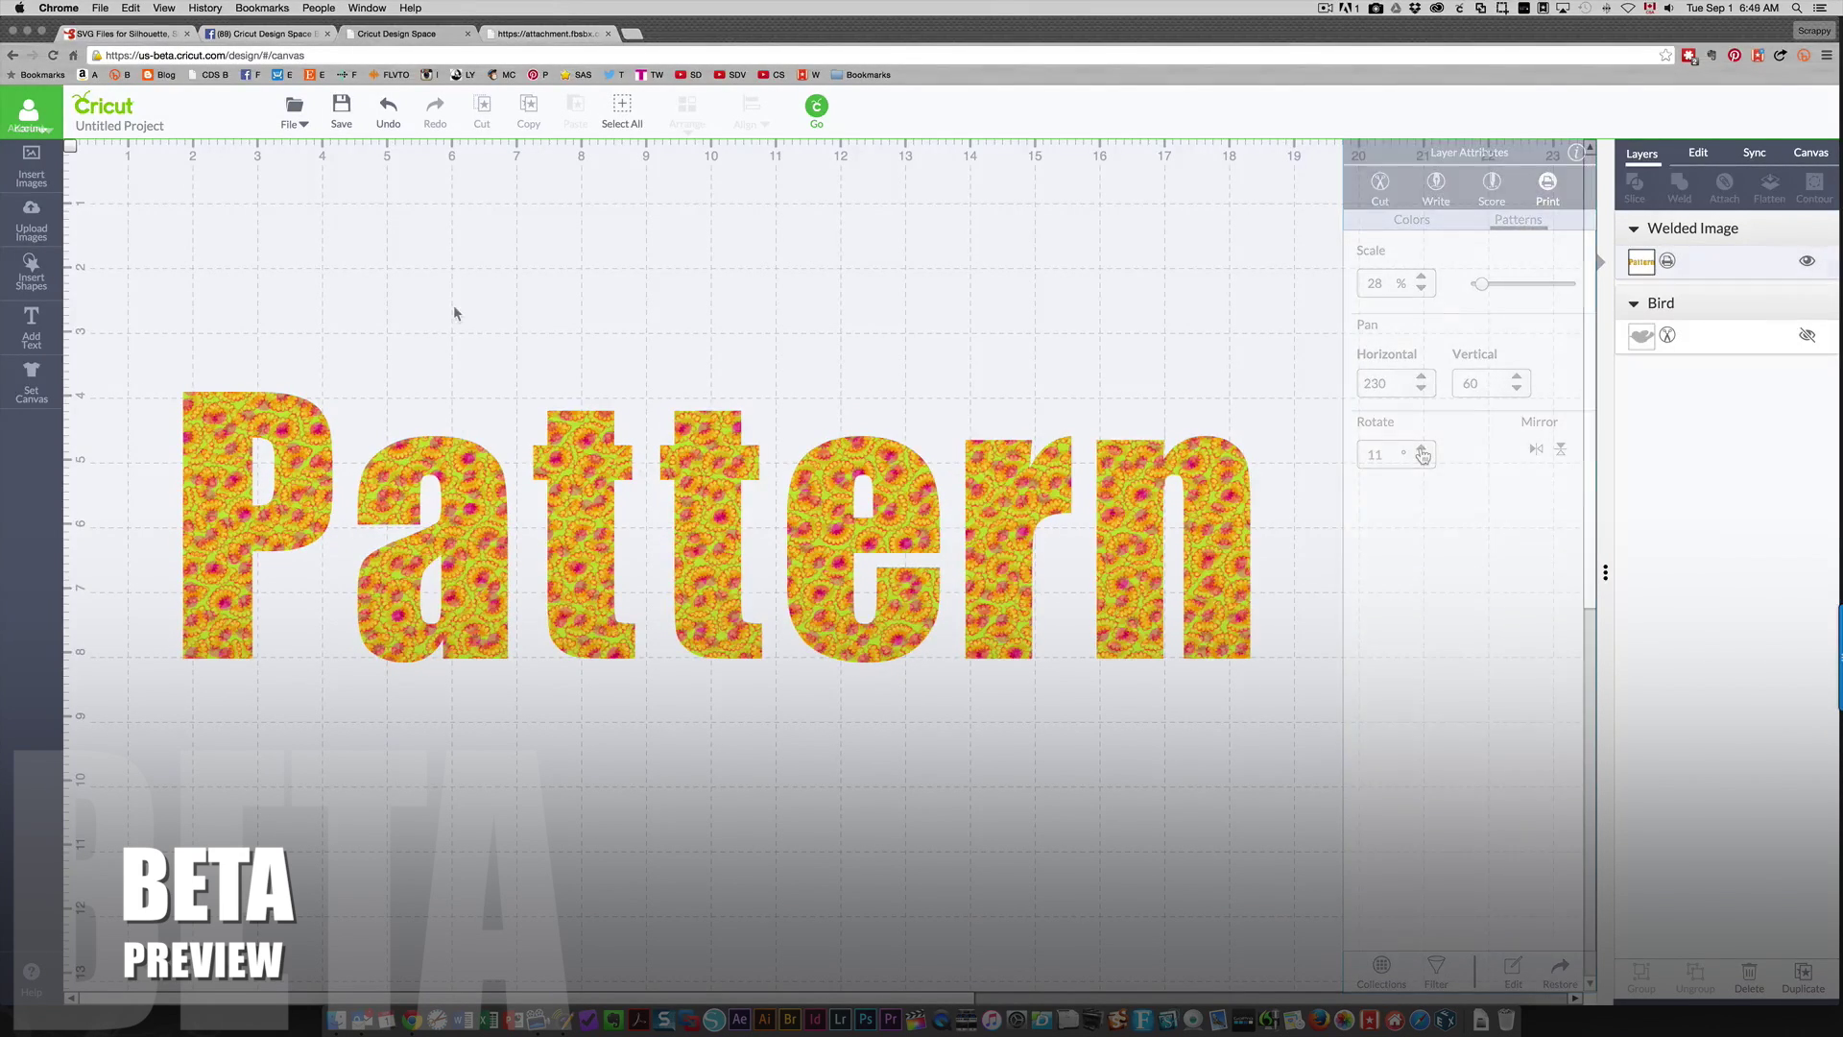
{"action": "left_click", "coordinate": [453, 303]}
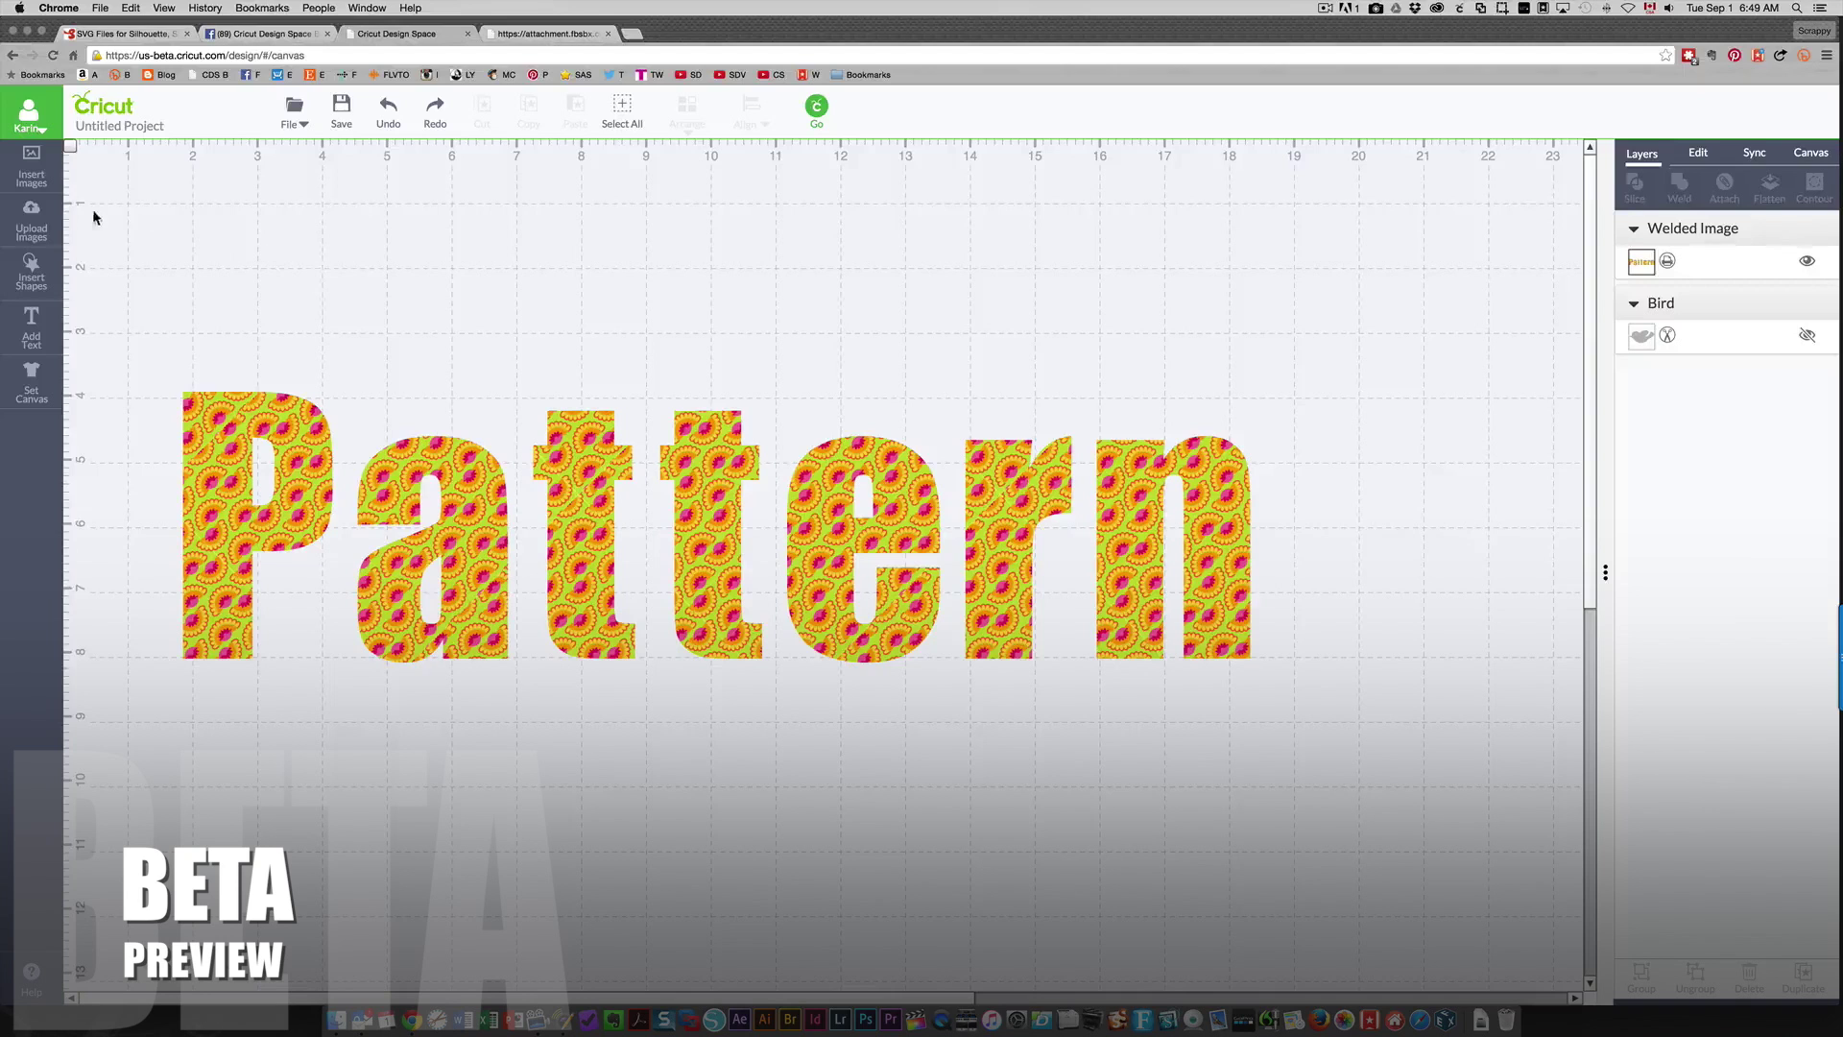
Step: Start a pattern fill upload and load the rose paper hs_sugarchic_pp_07.jpg from the computer
{"action": "left_click", "coordinate": [32, 223]}
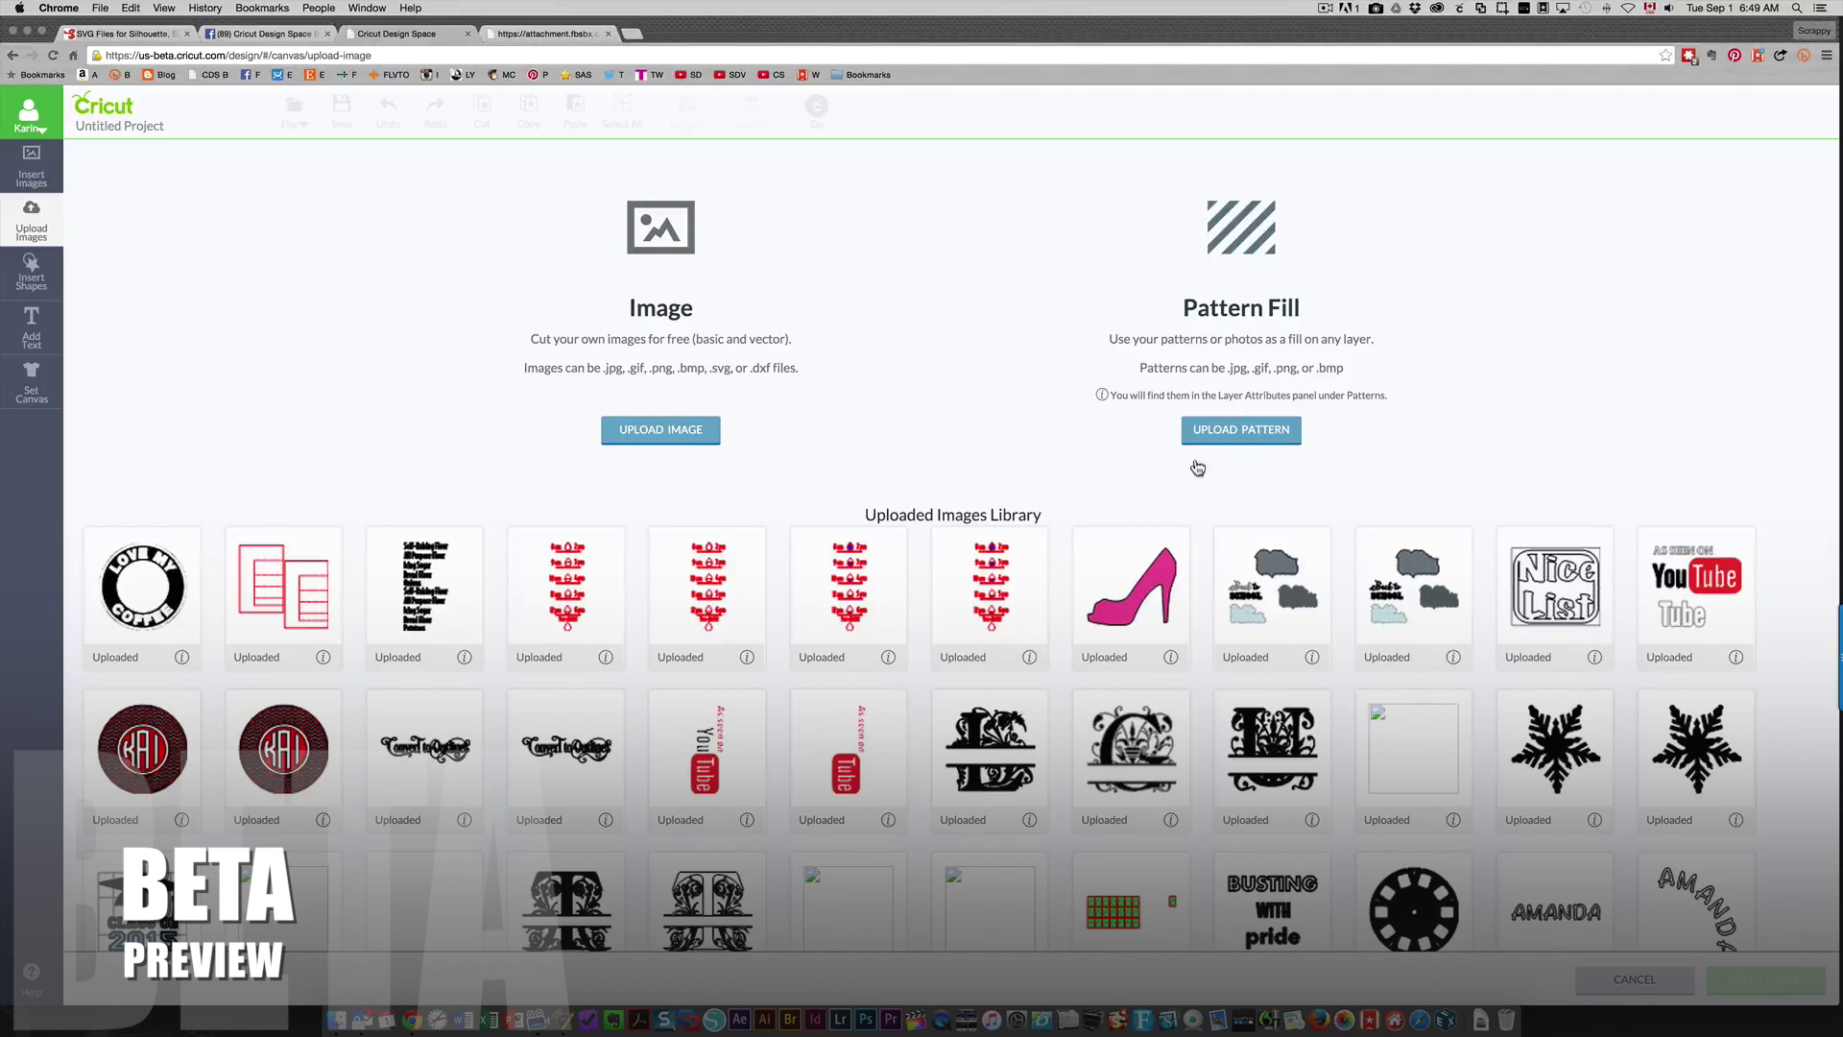
{"action": "left_click", "coordinate": [1264, 434]}
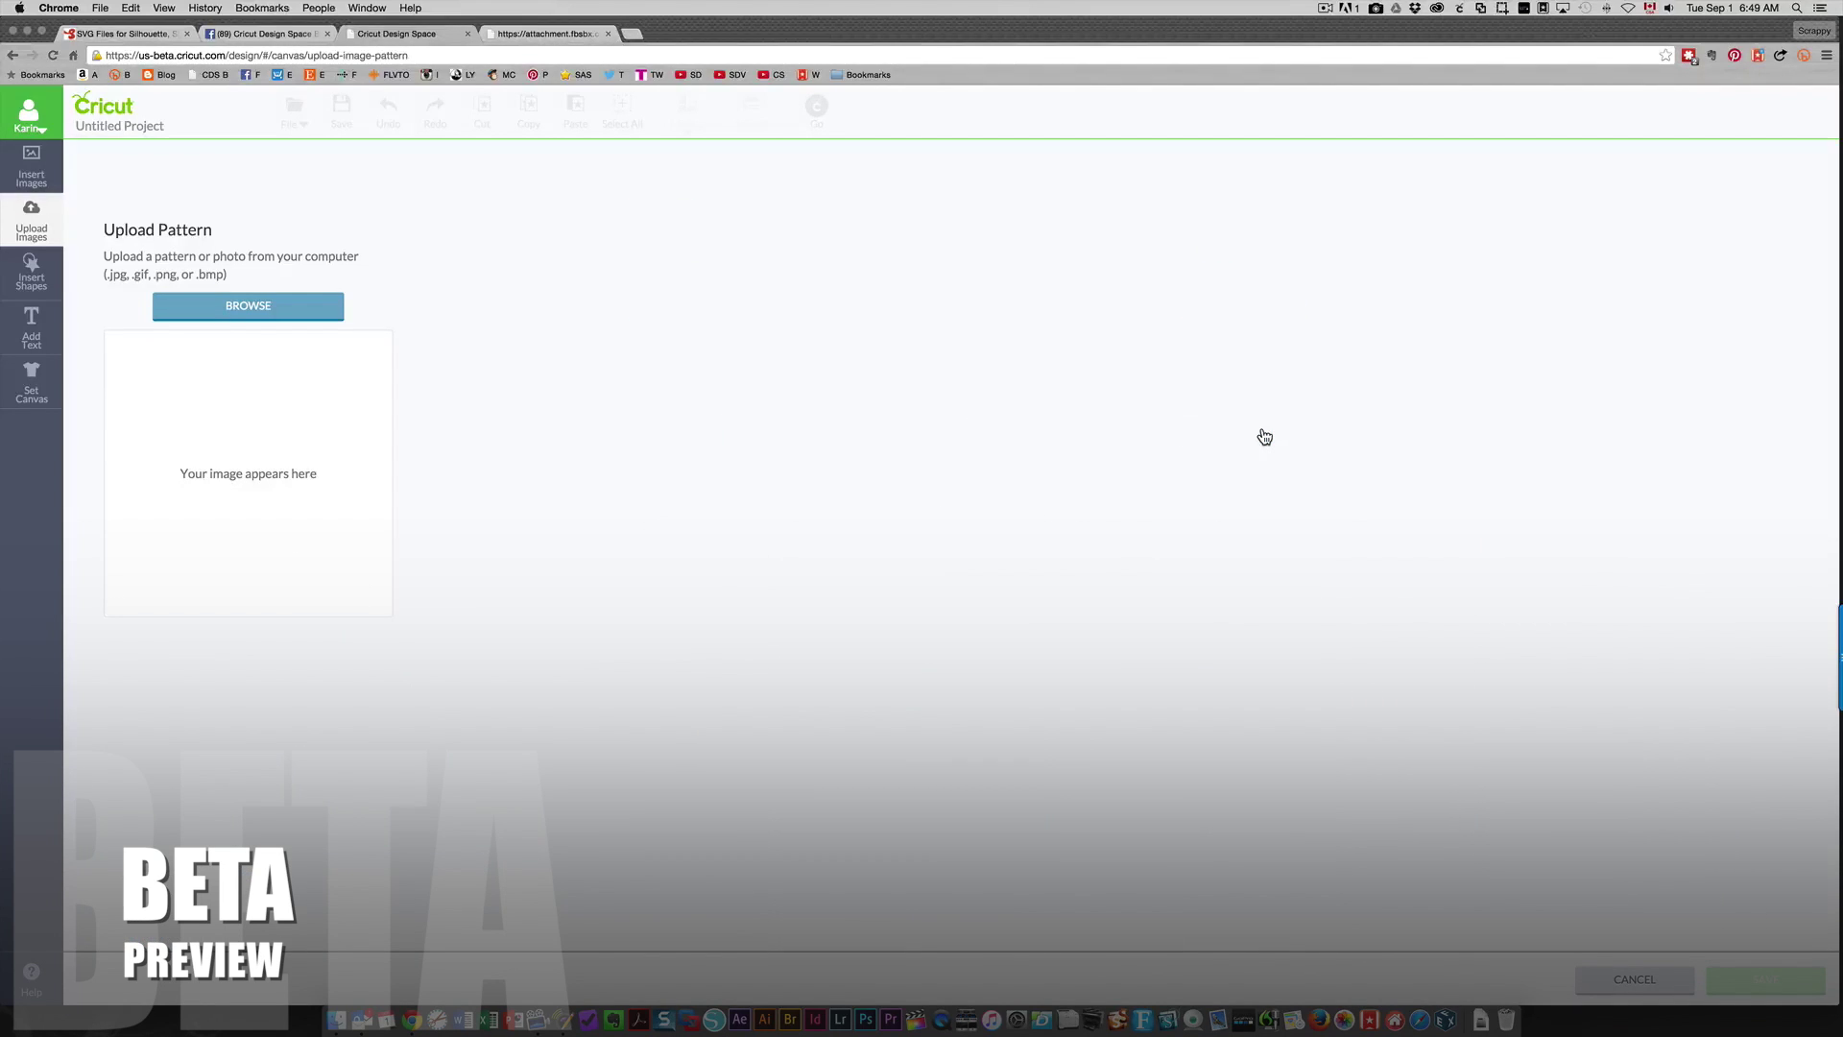
{"action": "left_click", "coordinate": [244, 307]}
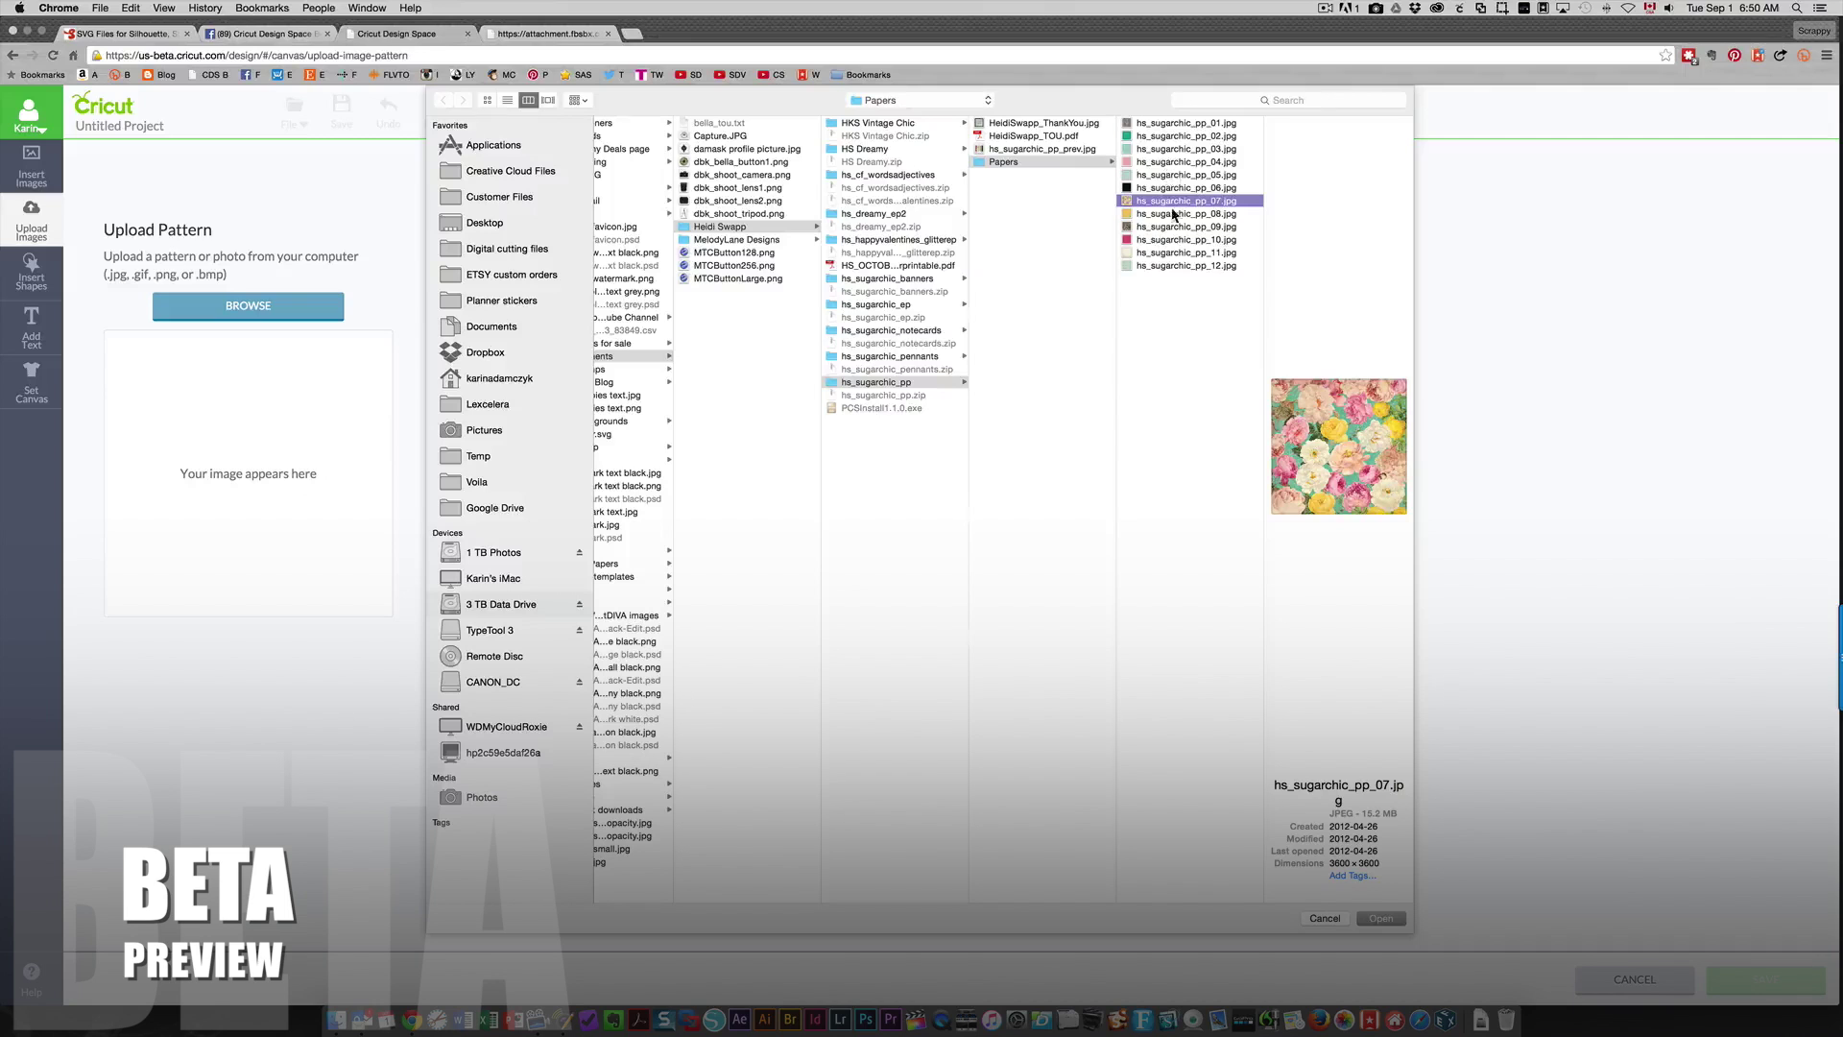
{"action": "left_click", "coordinate": [1380, 918]}
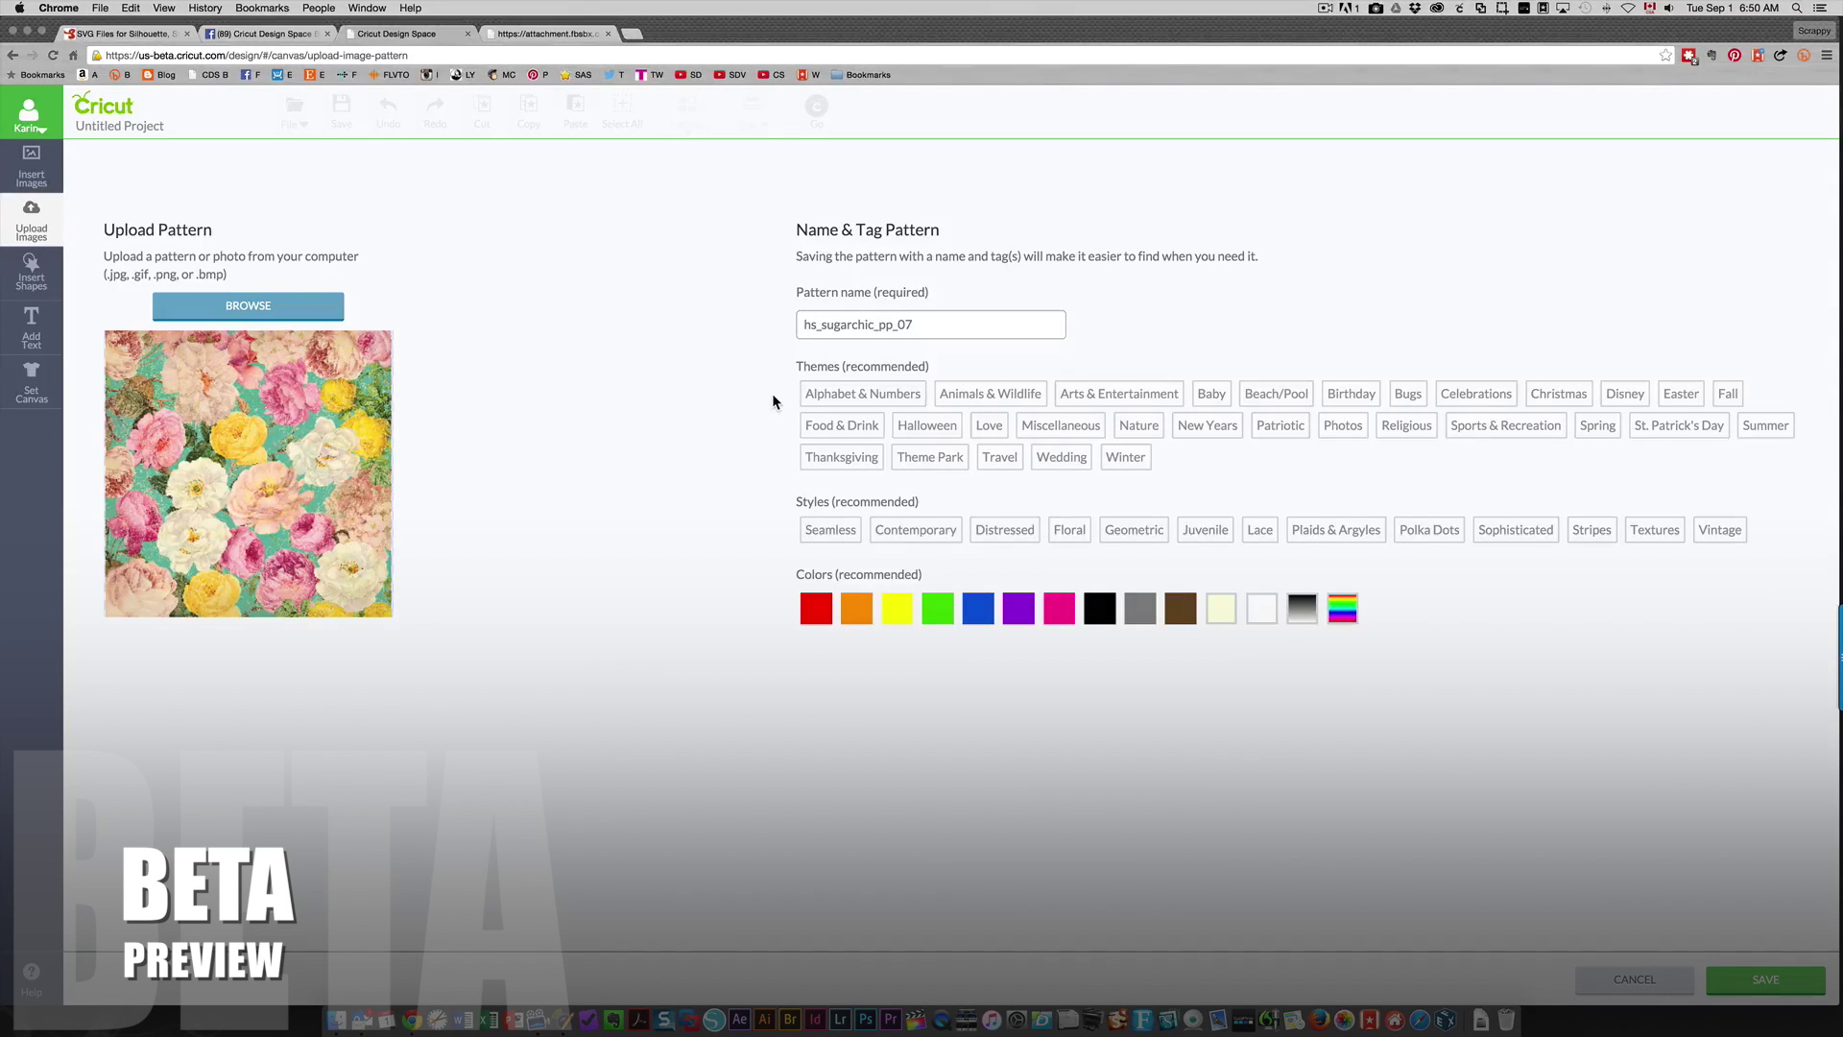
Step: Tag the uploaded pattern with themes Love, Nature and Summer and styles Floral and Sophisticated, and save it
{"action": "left_click", "coordinate": [1063, 531]}
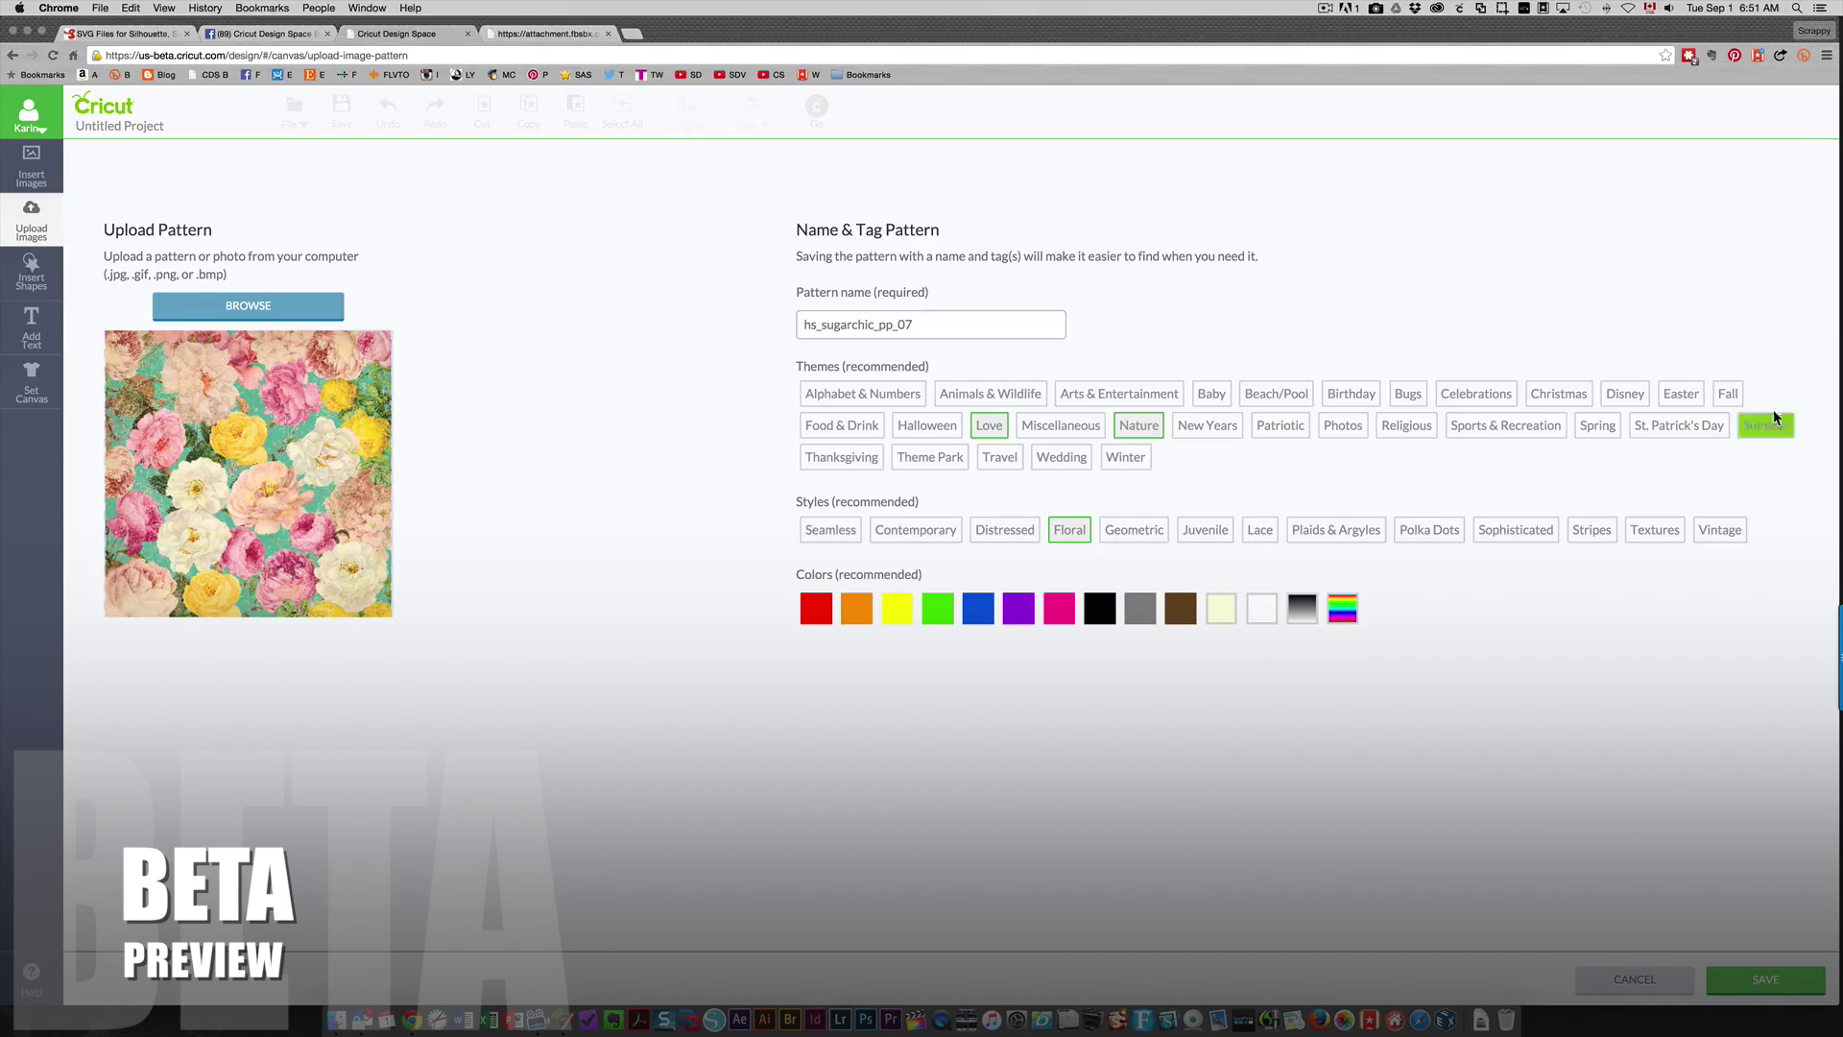
{"action": "left_click", "coordinate": [1514, 530]}
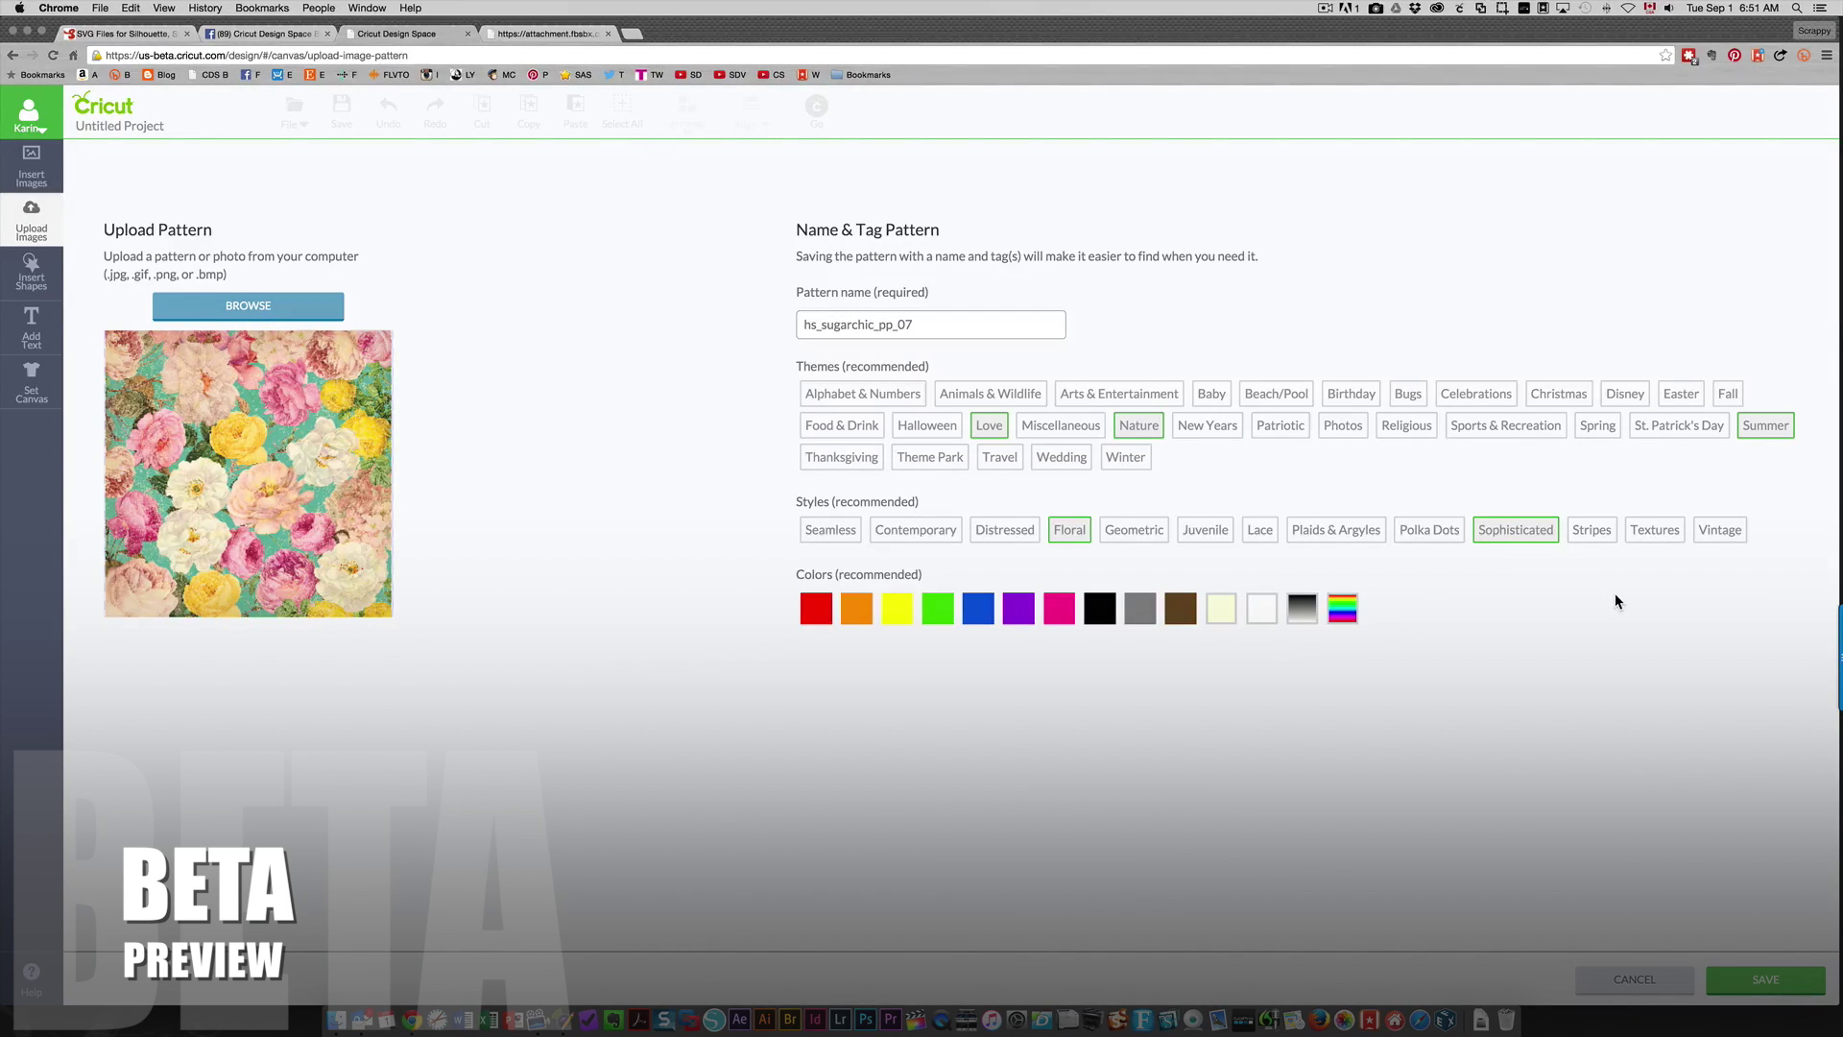
{"action": "left_click", "coordinate": [1774, 986]}
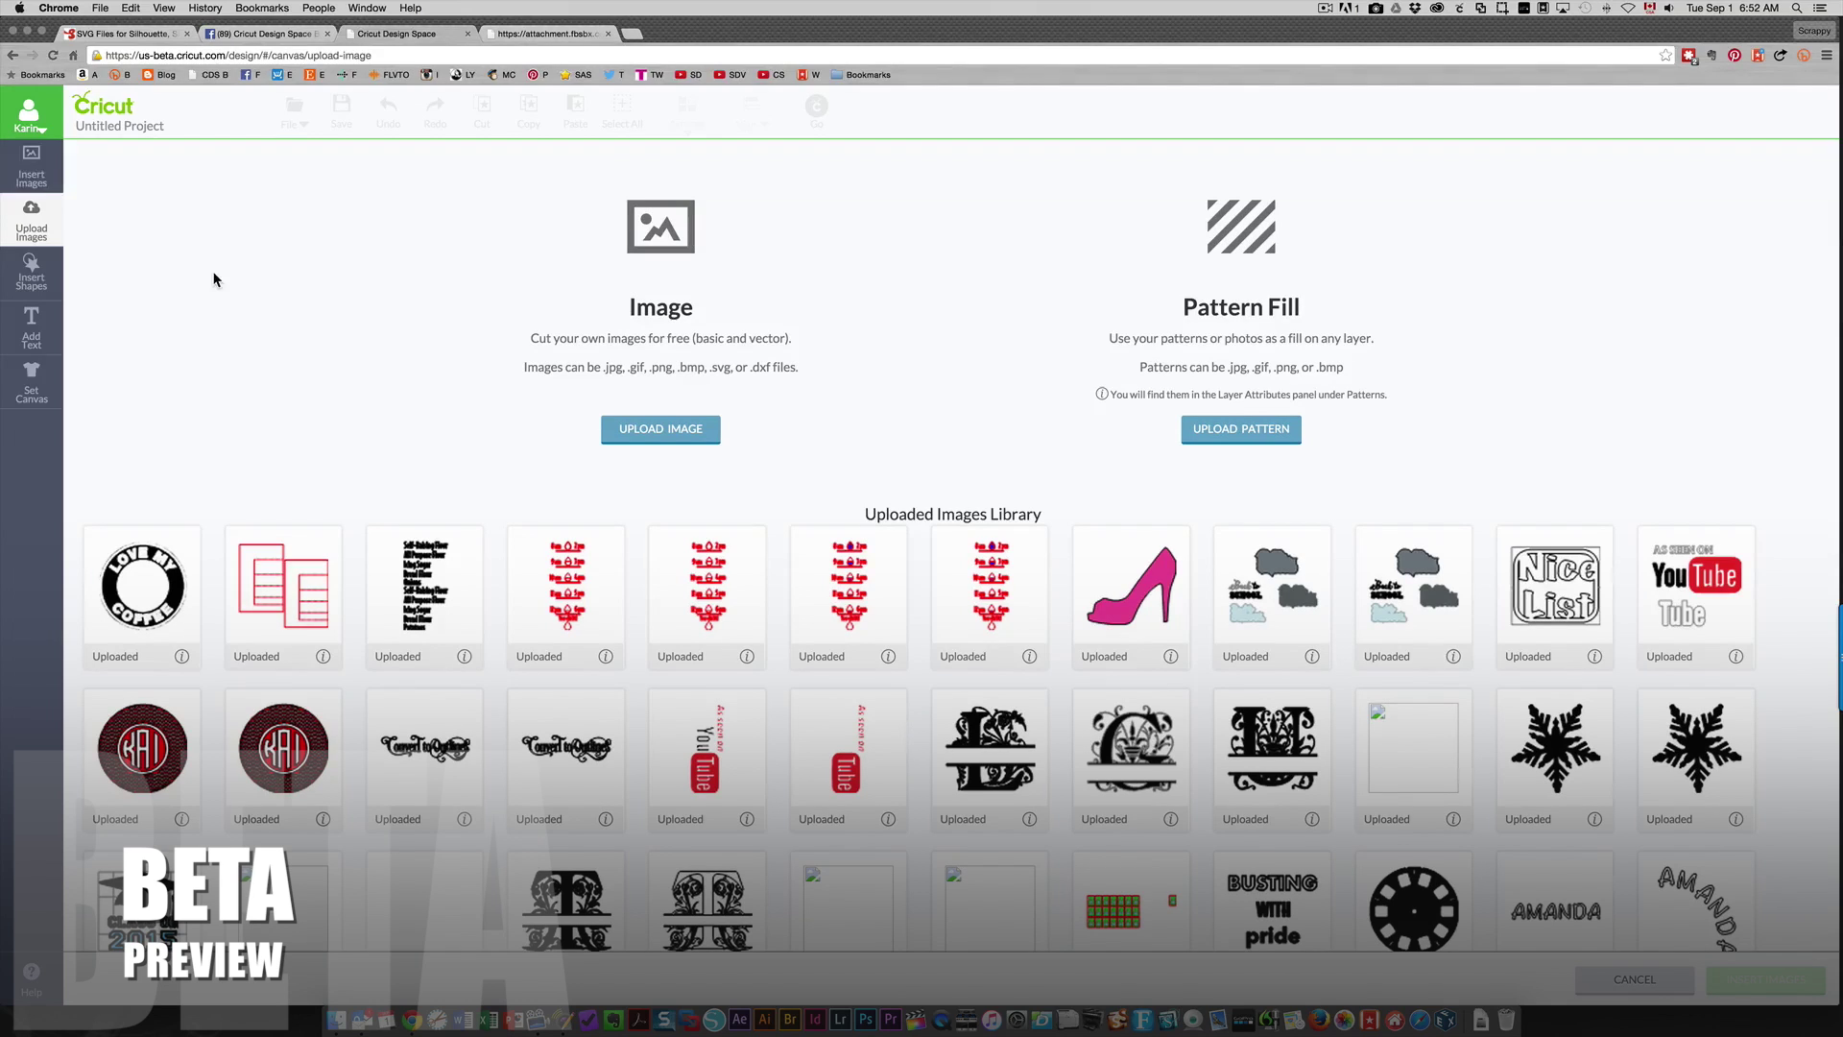
Step: Filter the pattern library to My Patterns and fill the "Pattern" lettering with the uploaded rose pattern
{"action": "left_click", "coordinate": [45, 232]}
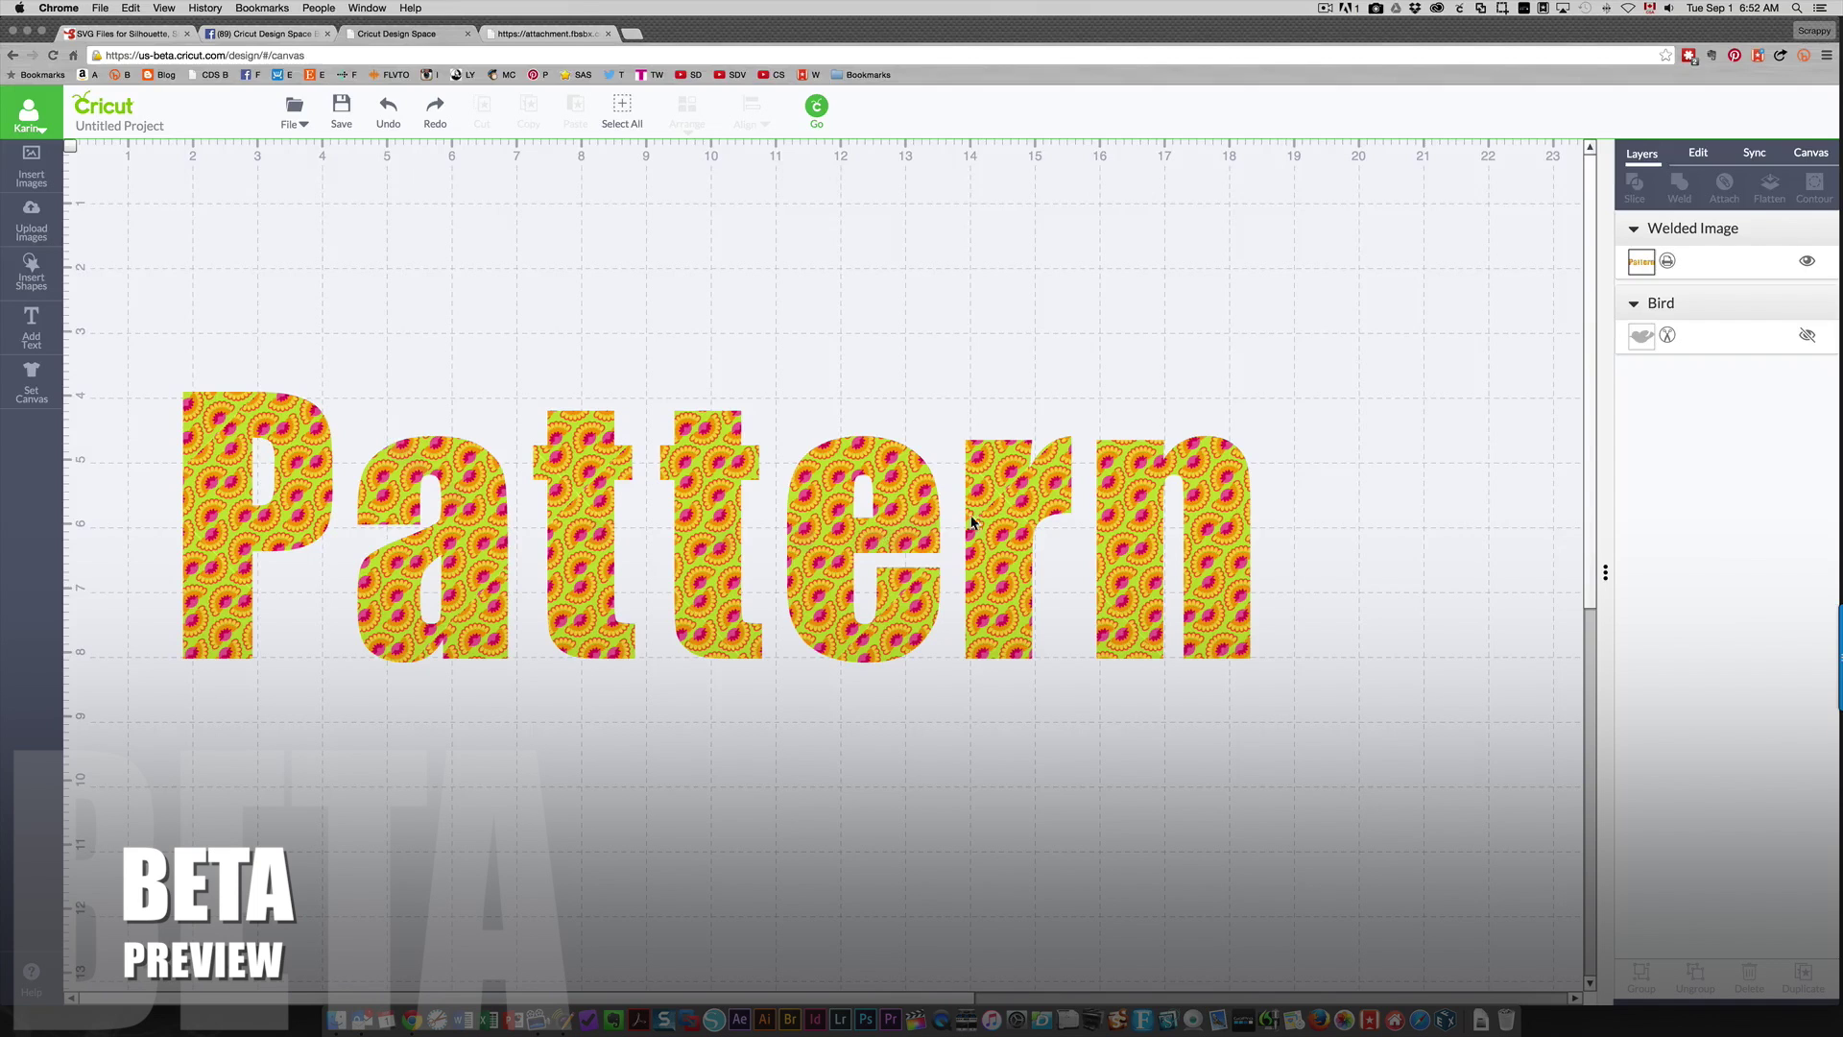
{"action": "left_click", "coordinate": [1651, 263]}
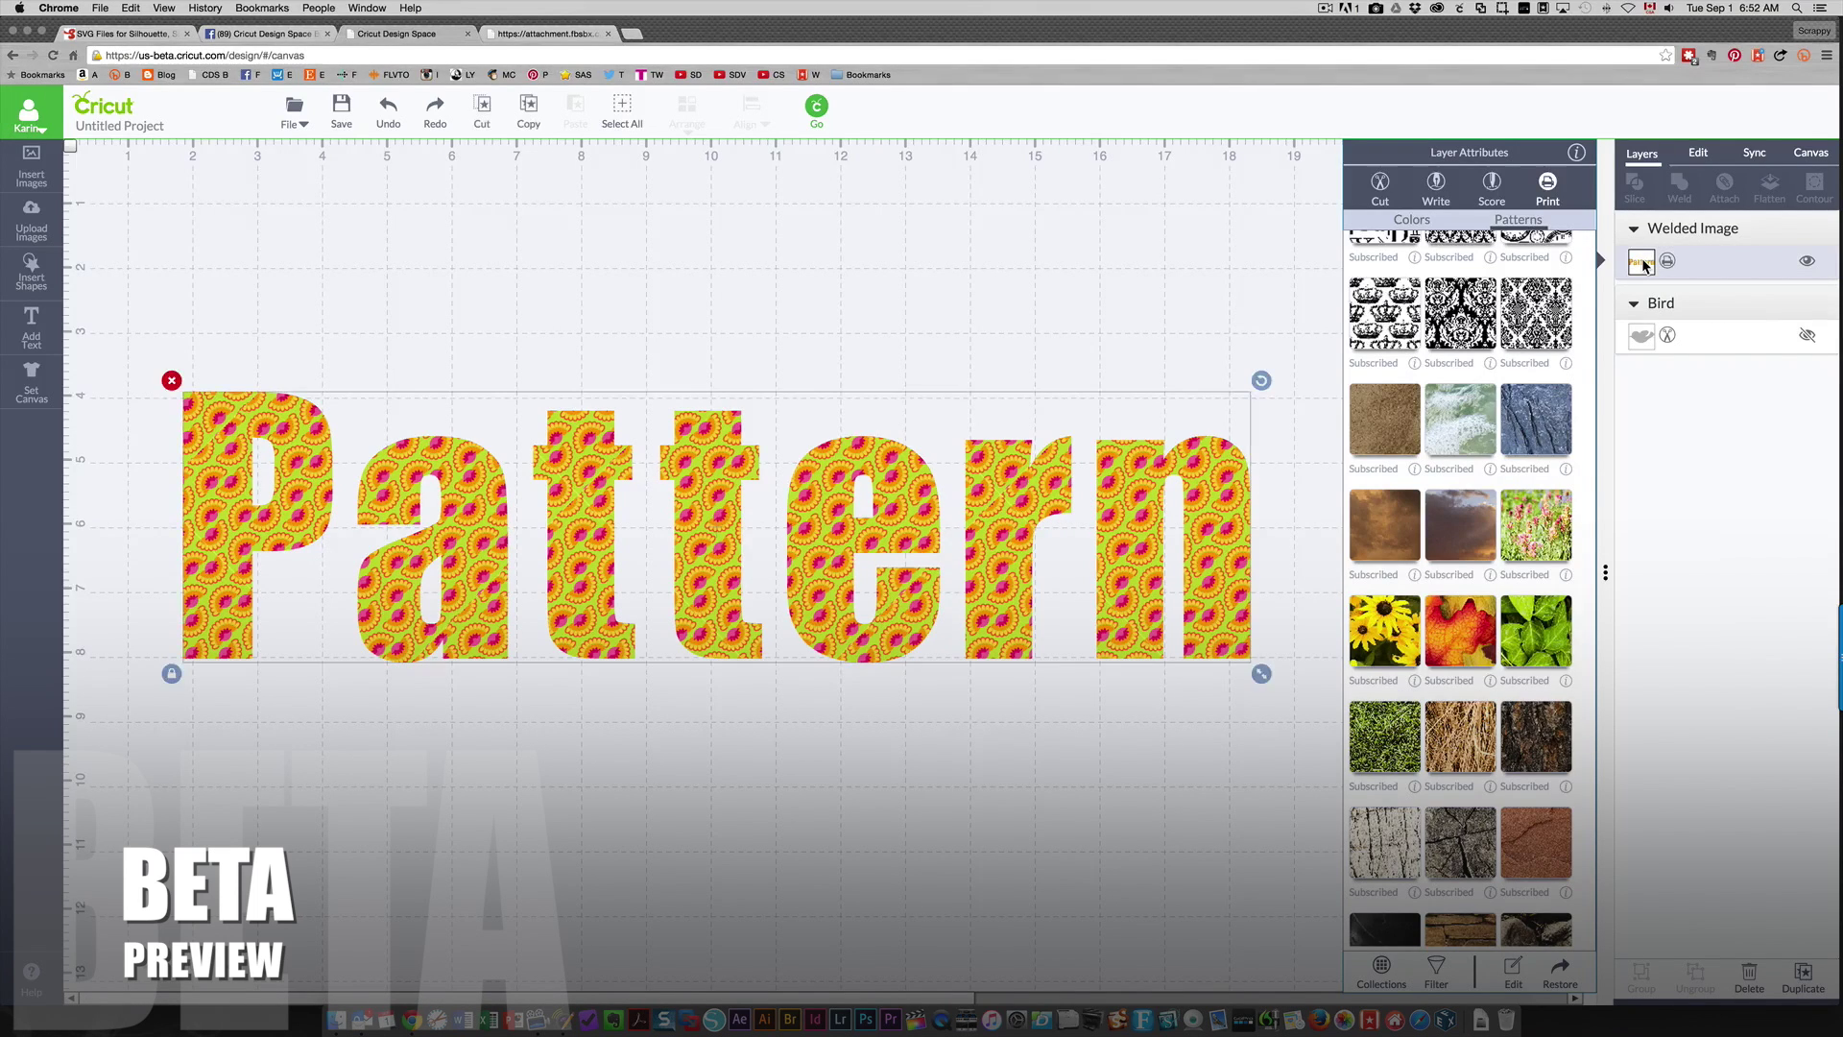
{"action": "scroll", "coordinate": [1459, 768], "scroll_direction": "down", "scroll_amount": 3}
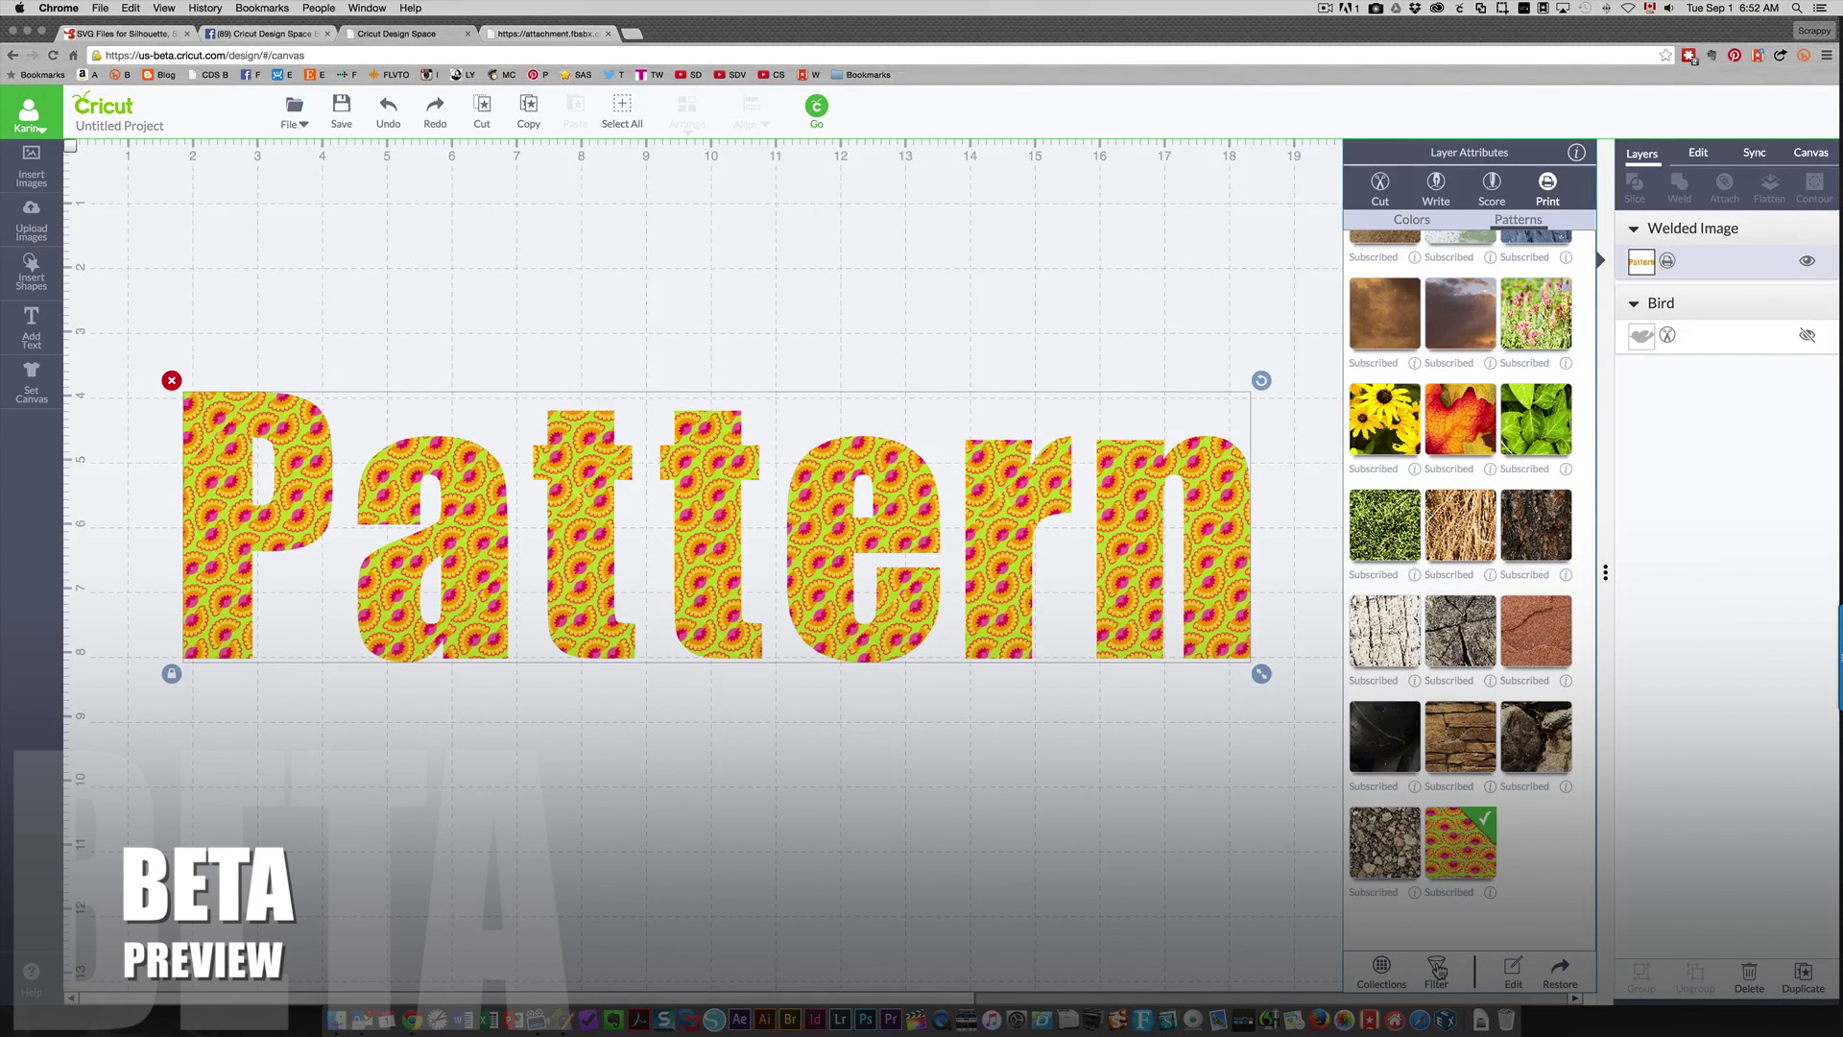
{"action": "left_click", "coordinate": [1437, 968]}
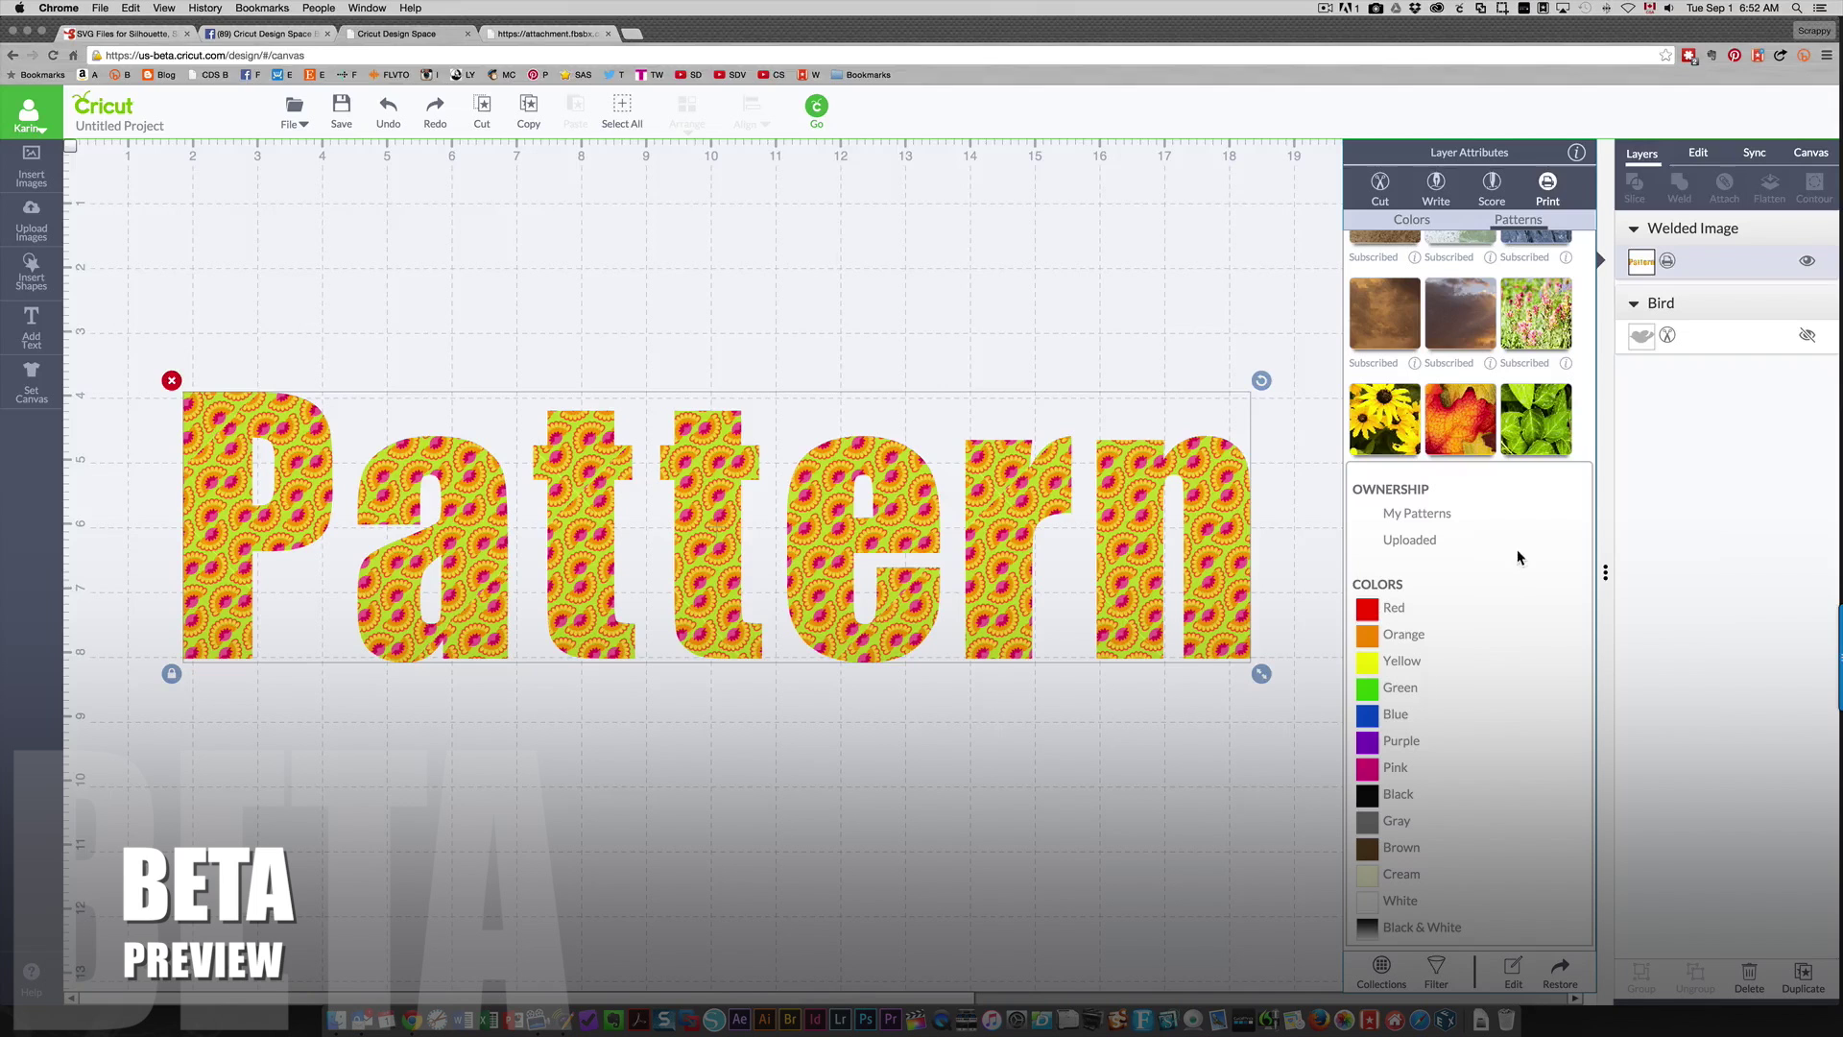
{"action": "left_click", "coordinate": [1426, 517]}
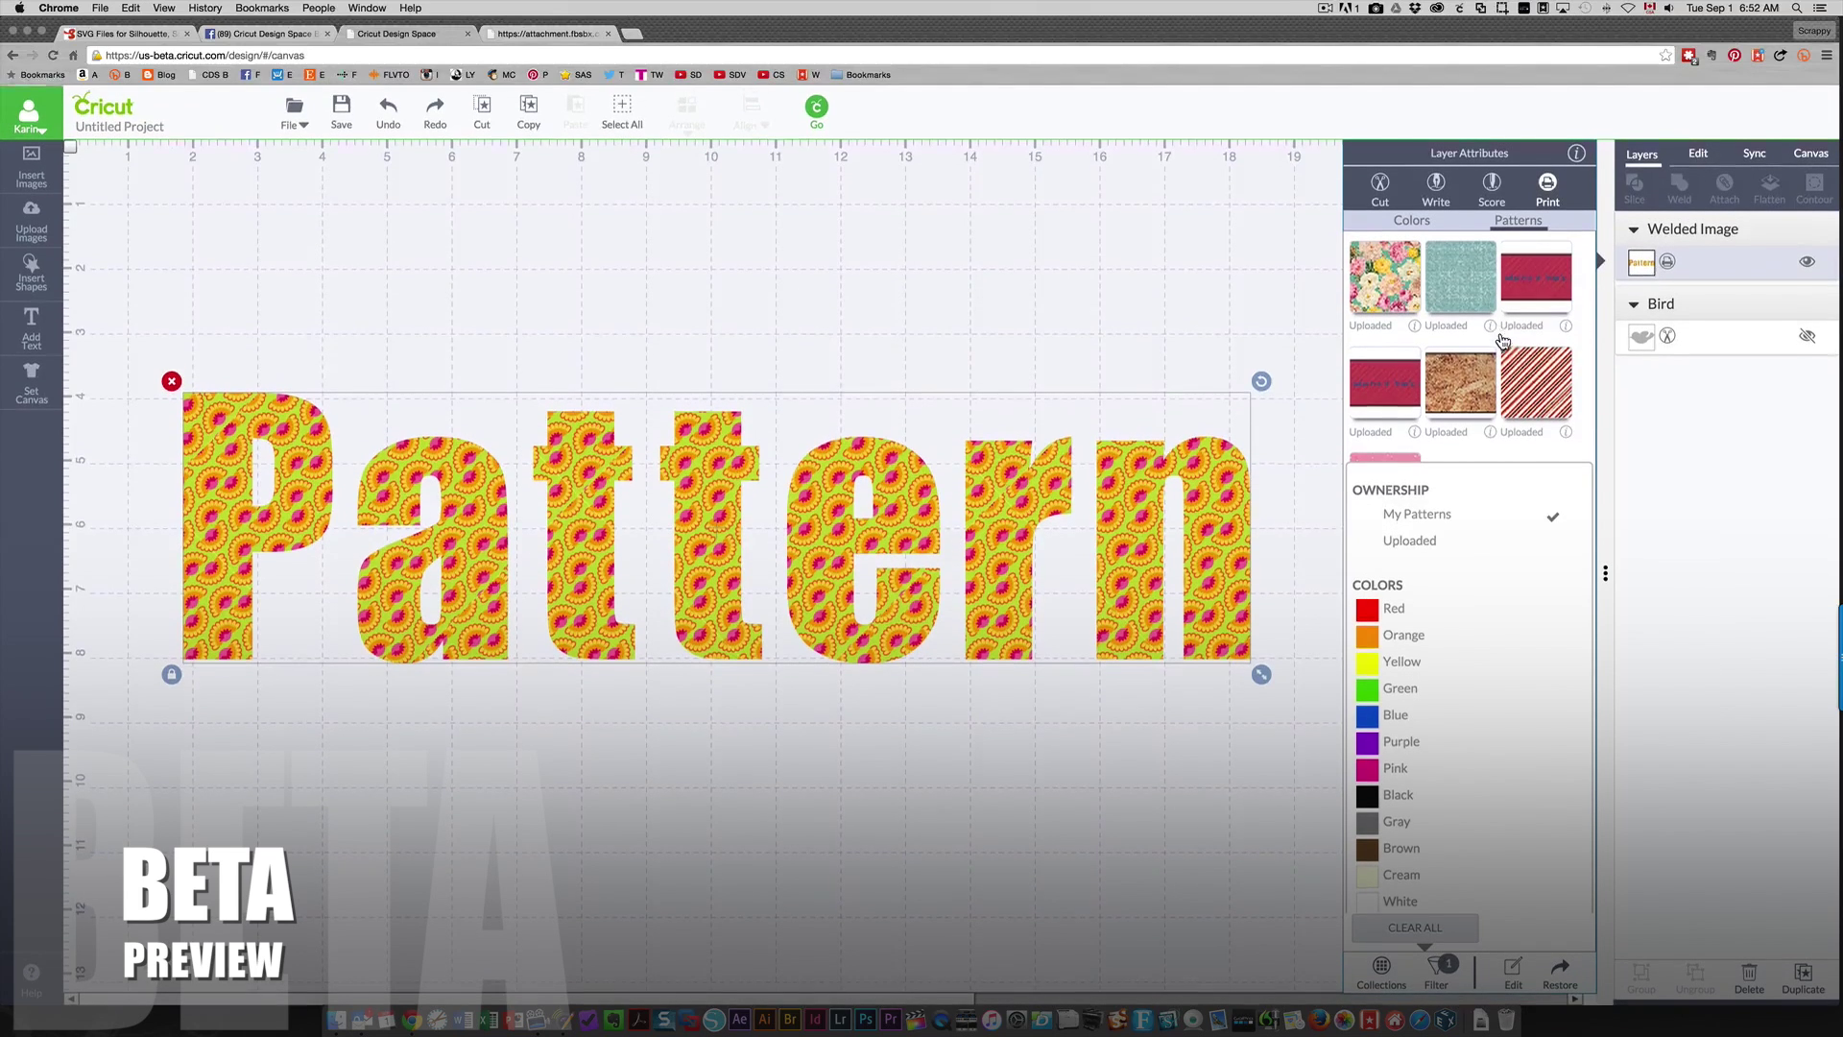
{"action": "left_click", "coordinate": [1380, 284]}
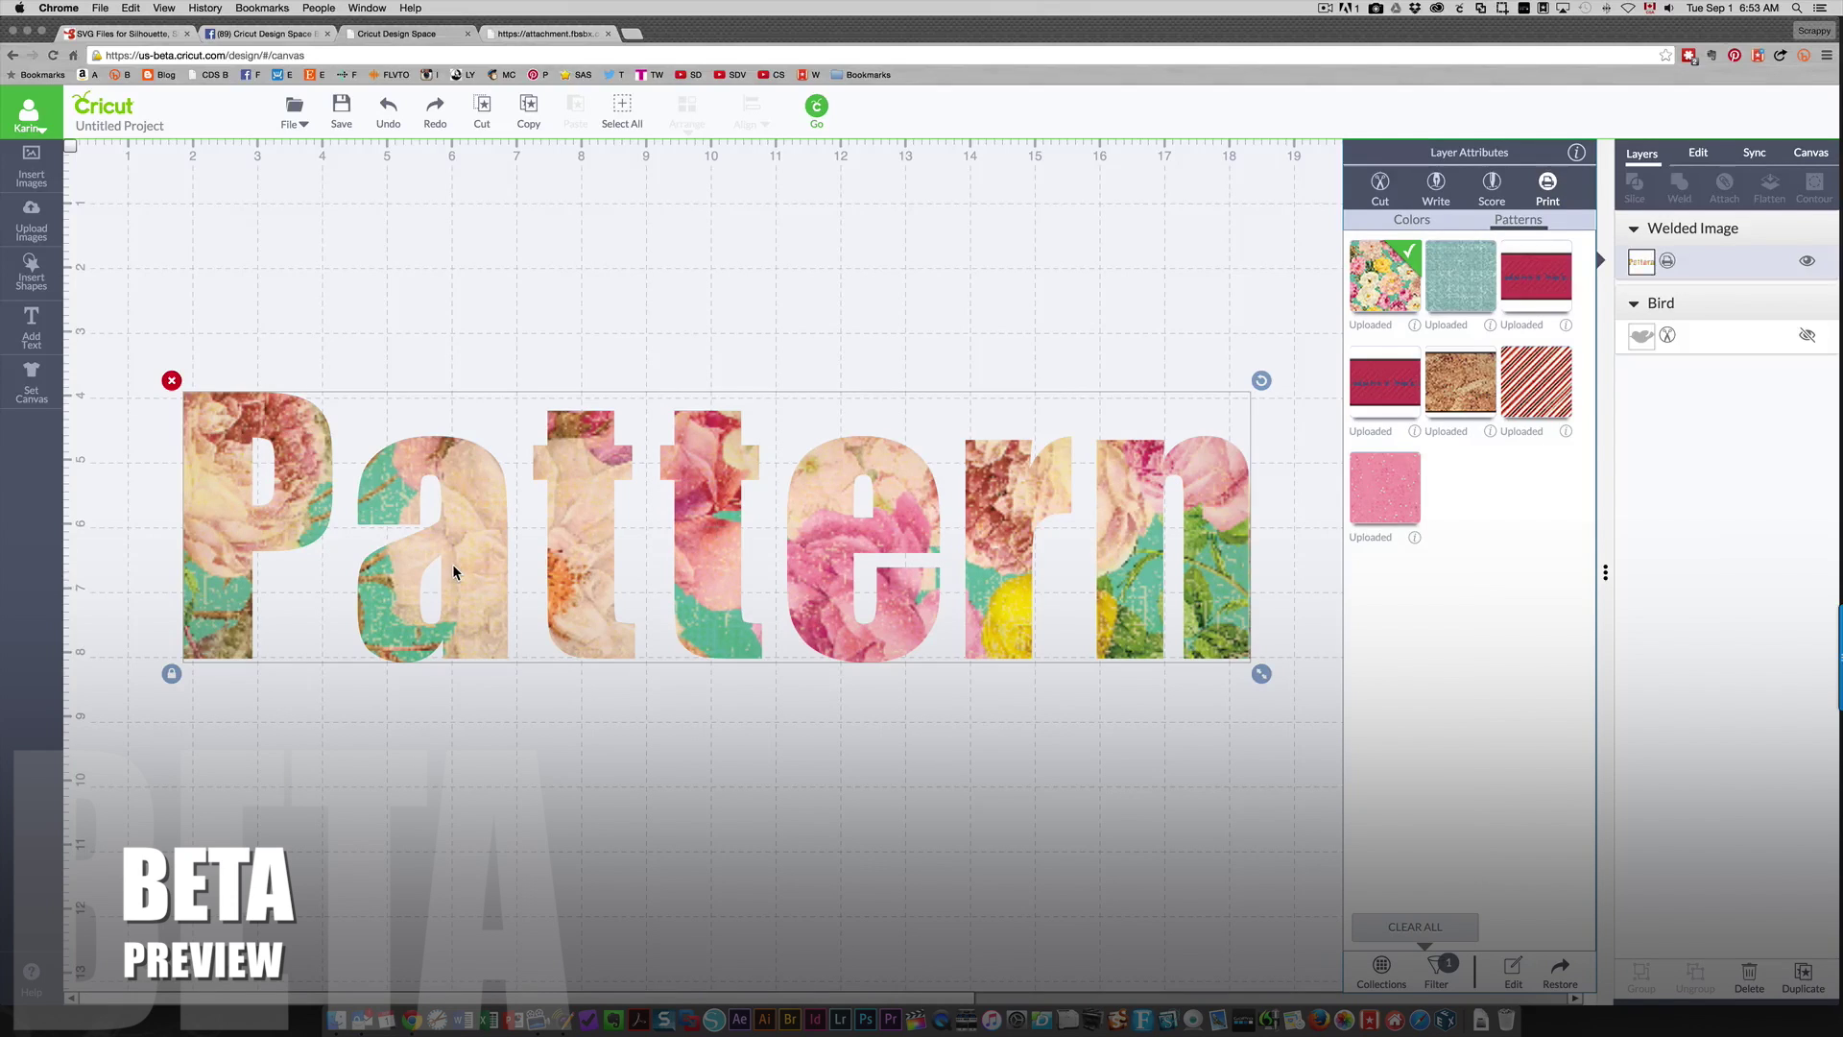
Step: Scale the rose fill to 25% and pan it horizontally to 60
{"action": "left_click", "coordinate": [1513, 971]}
{"action": "left_click", "coordinate": [1483, 286]}
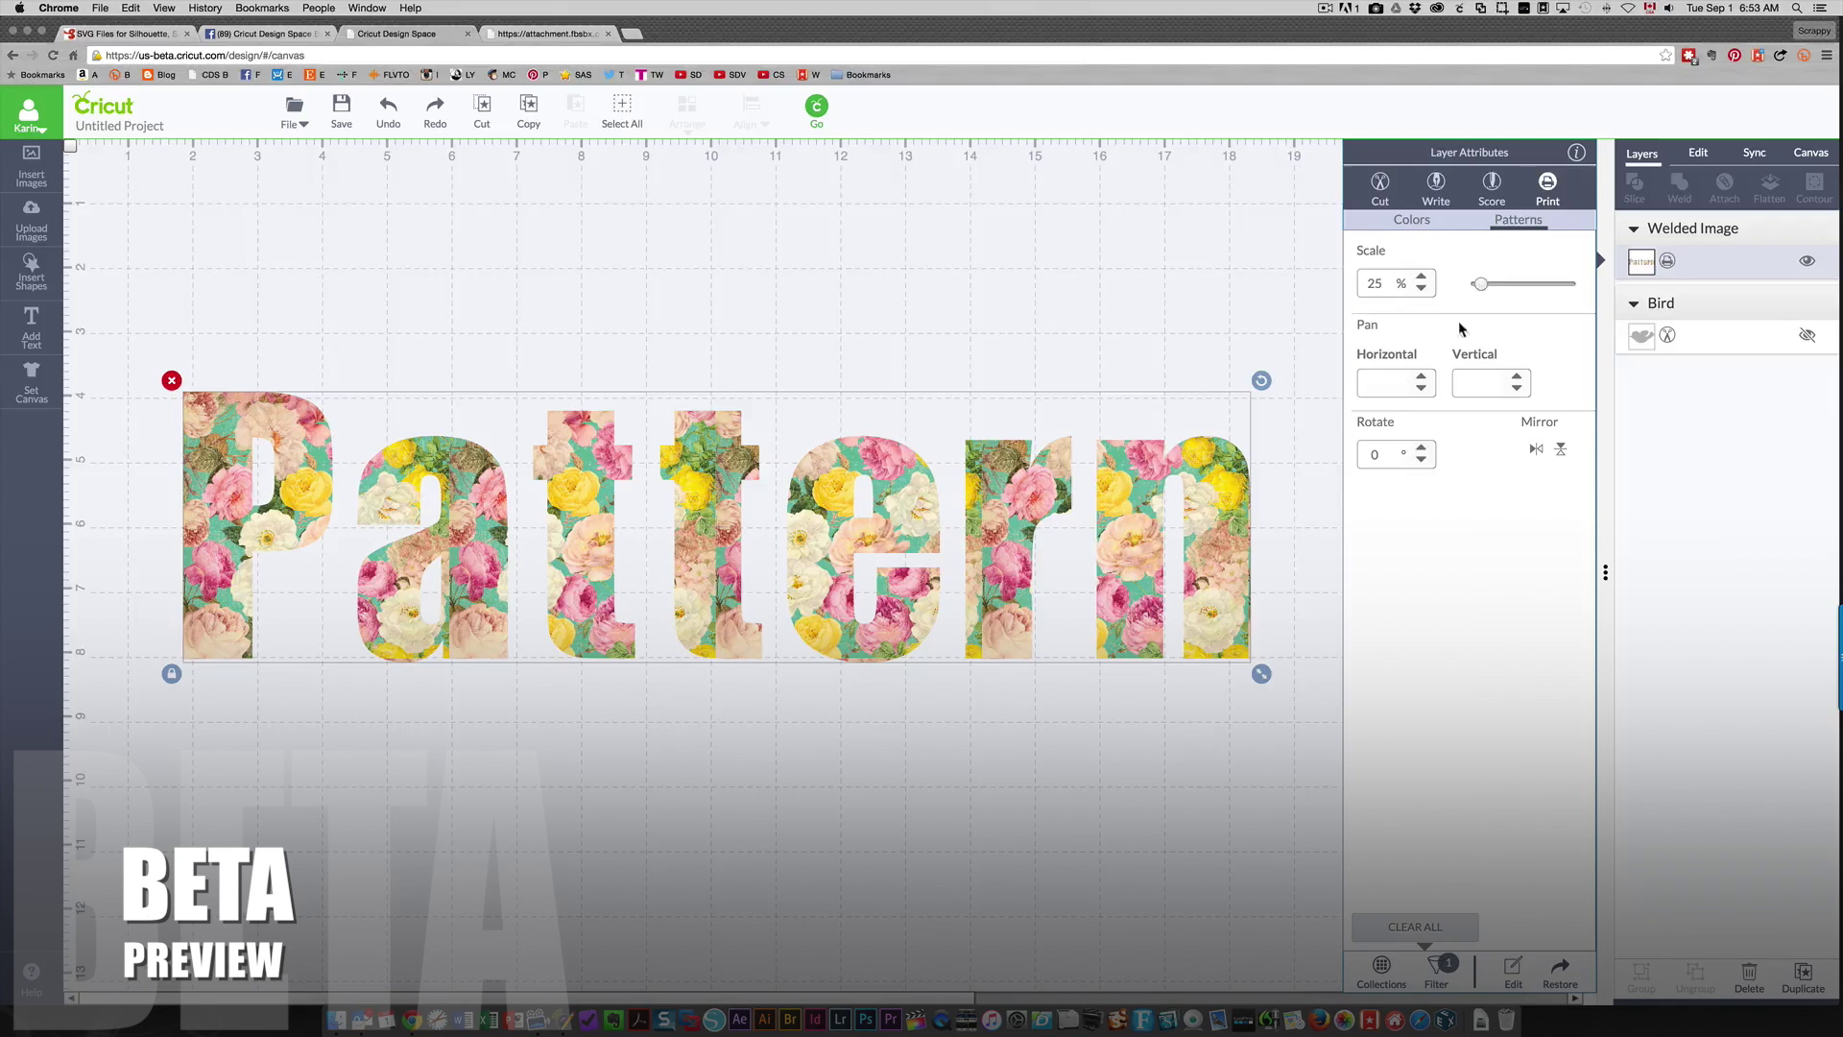
{"action": "left_click", "coordinate": [1422, 379]}
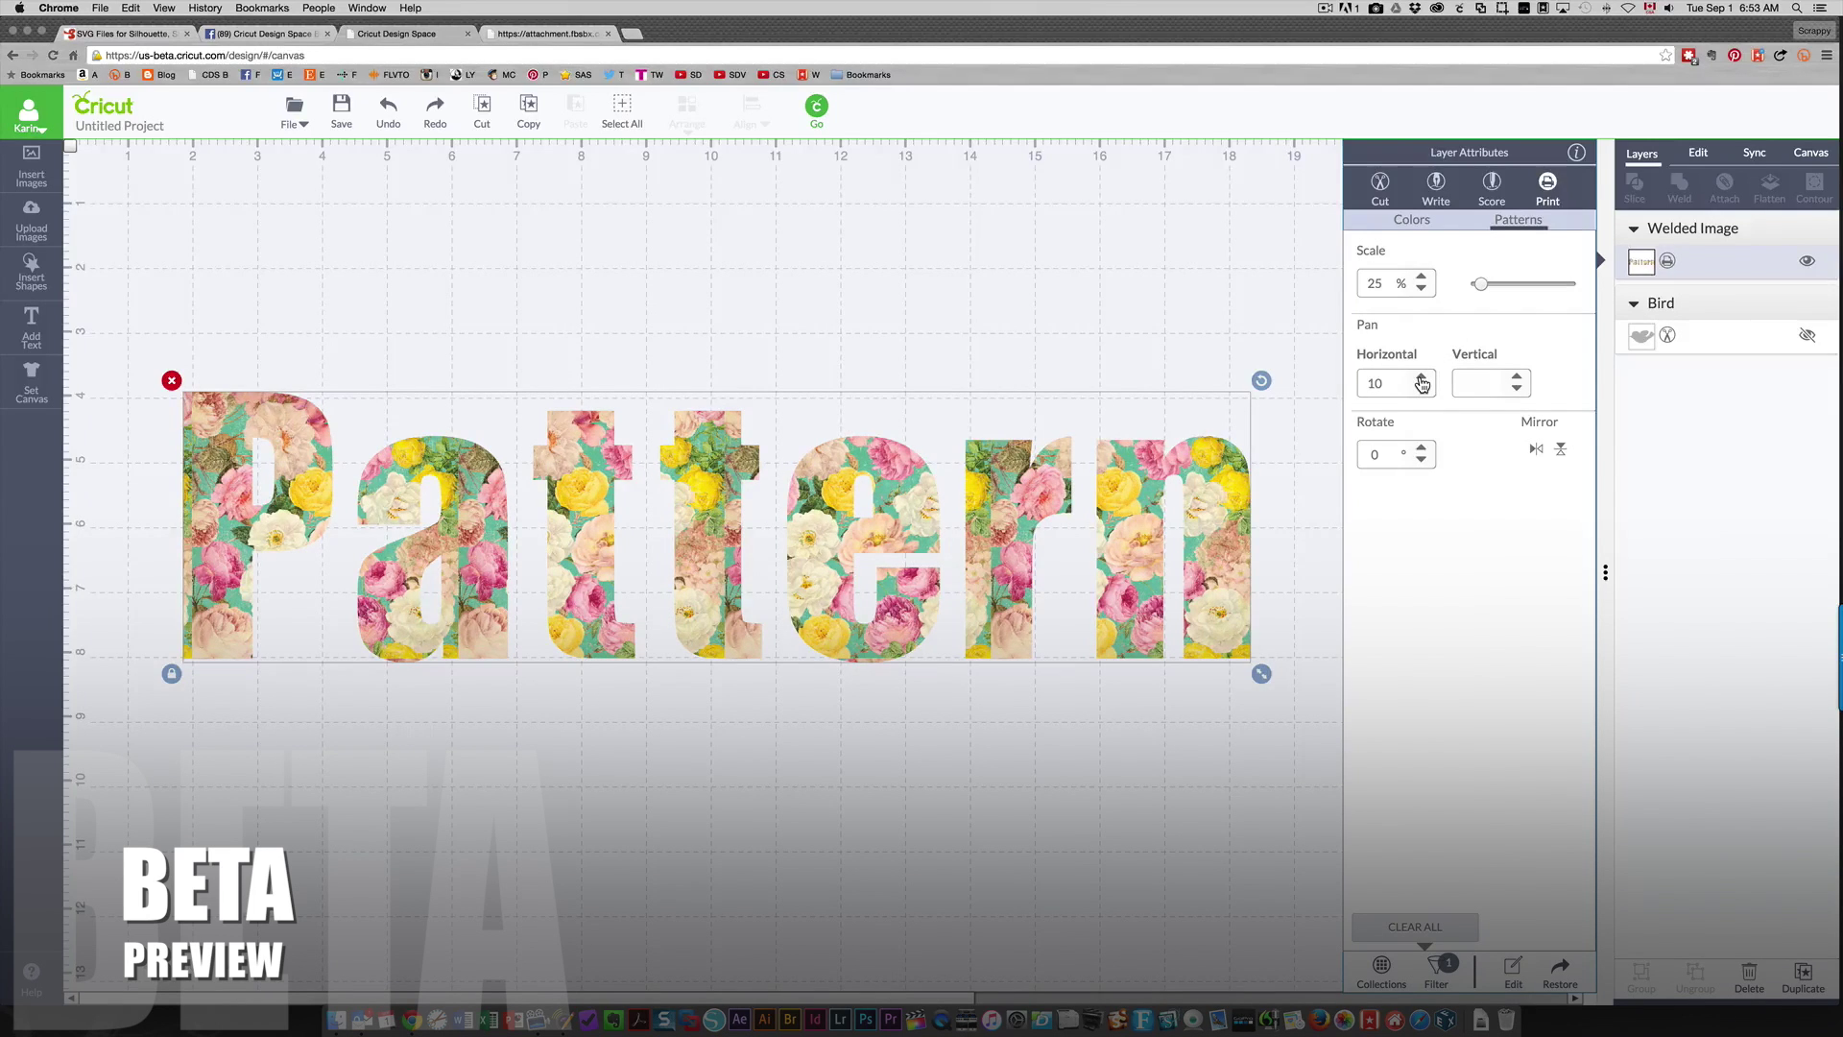
{"action": "left_click", "coordinate": [1422, 380]}
{"action": "left_click", "coordinate": [1421, 379]}
{"action": "left_click", "coordinate": [1422, 379]}
{"action": "left_click", "coordinate": [1421, 378]}
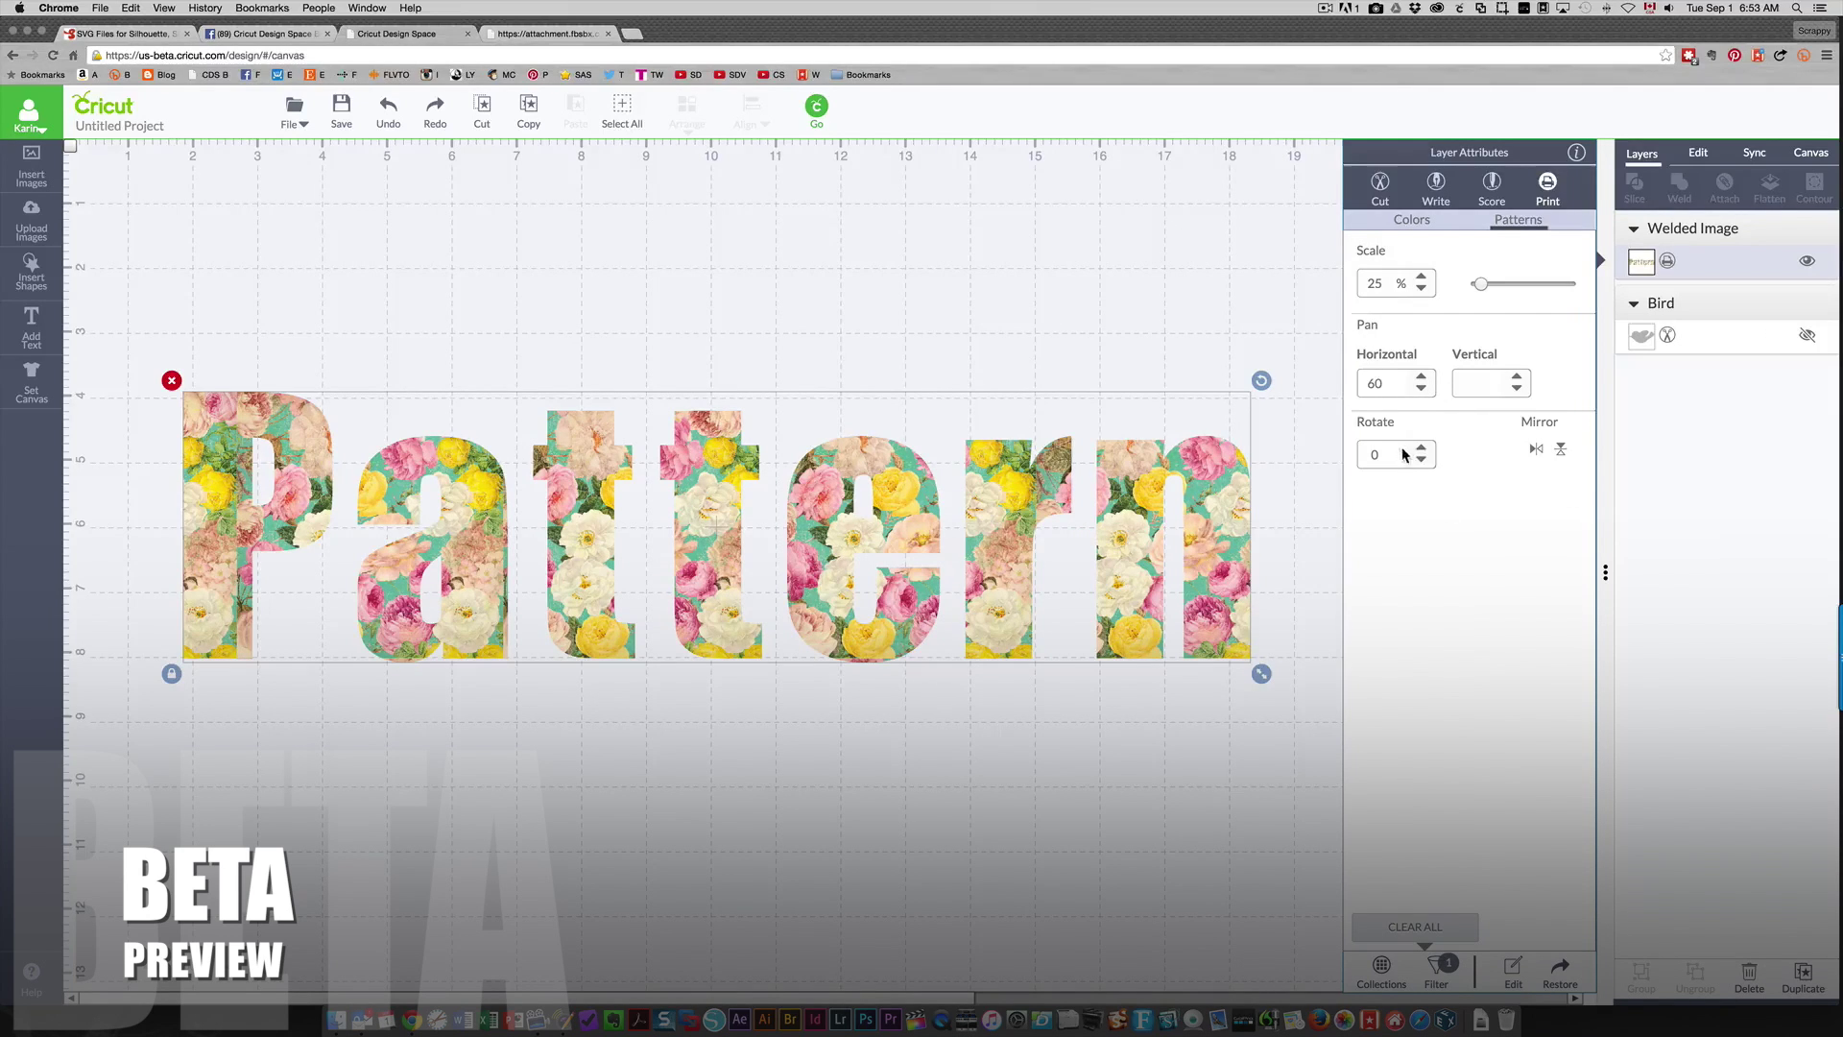
Step: Mirror the rose fill horizontally, then vertically, and horizontally once more
{"action": "left_click", "coordinate": [1536, 452]}
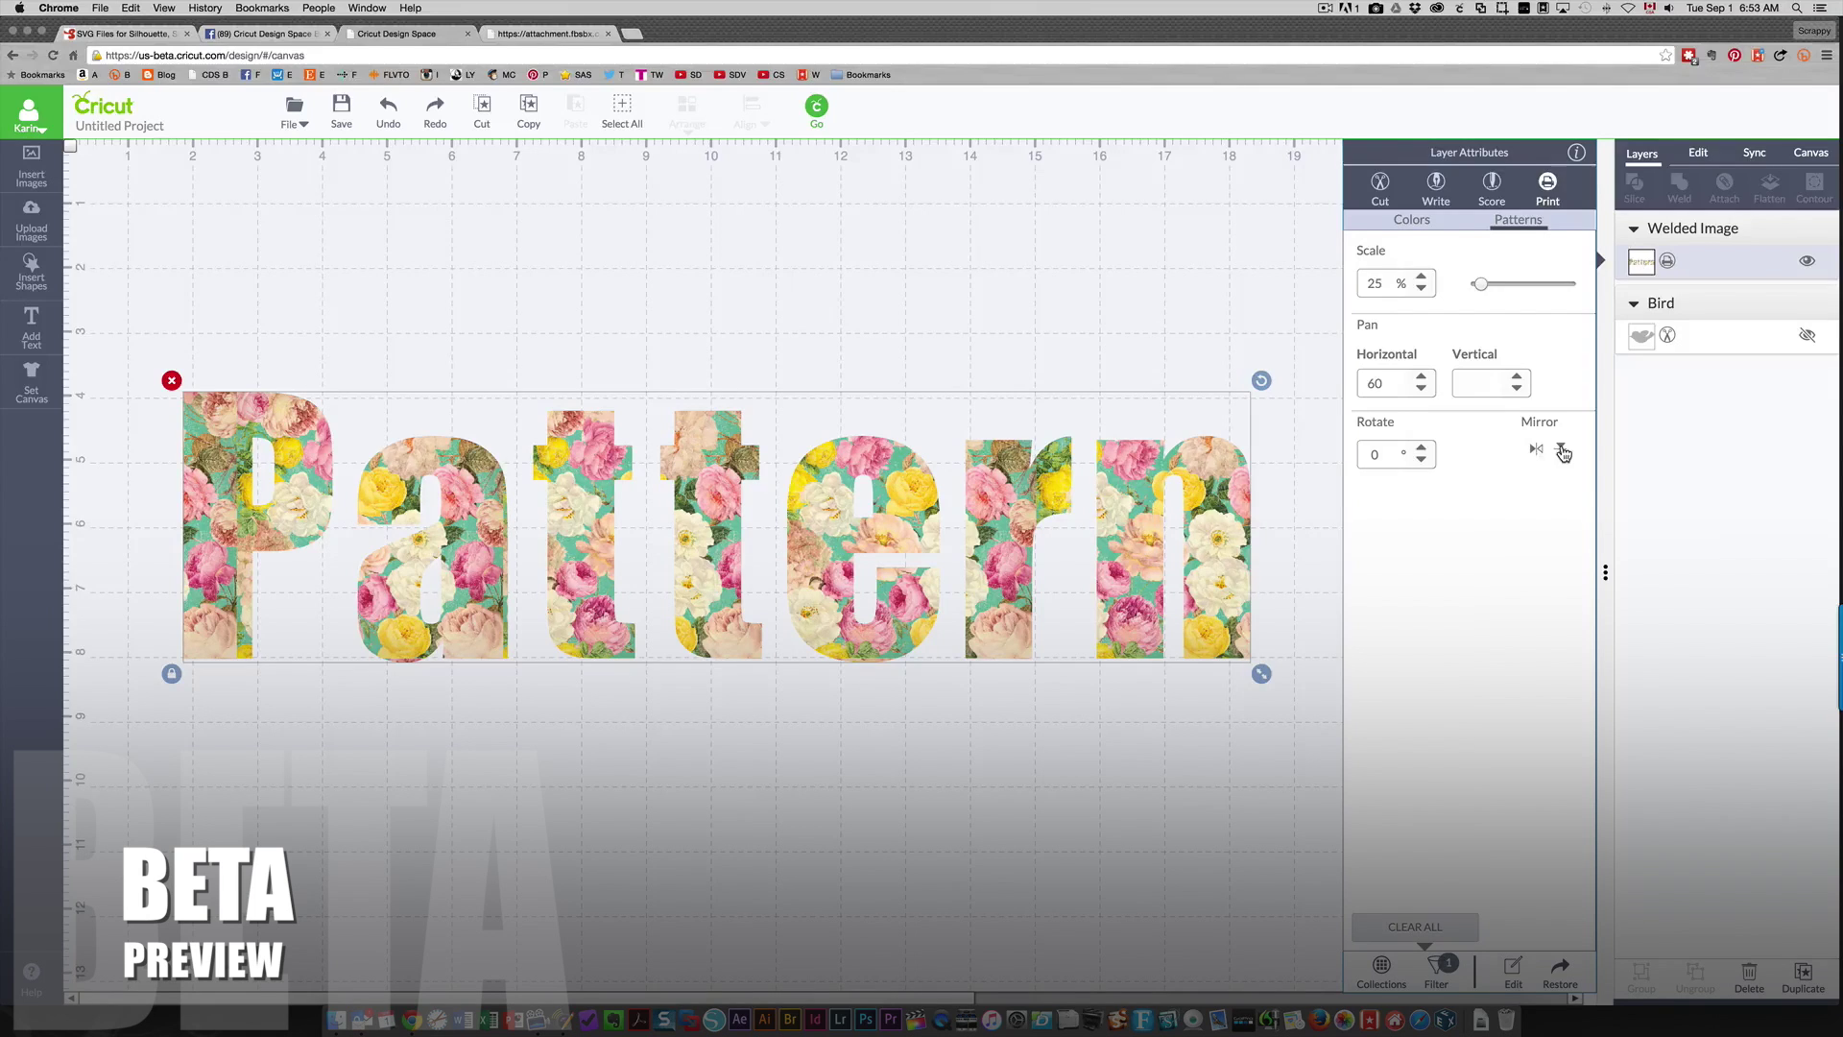
{"action": "left_click", "coordinate": [1561, 452]}
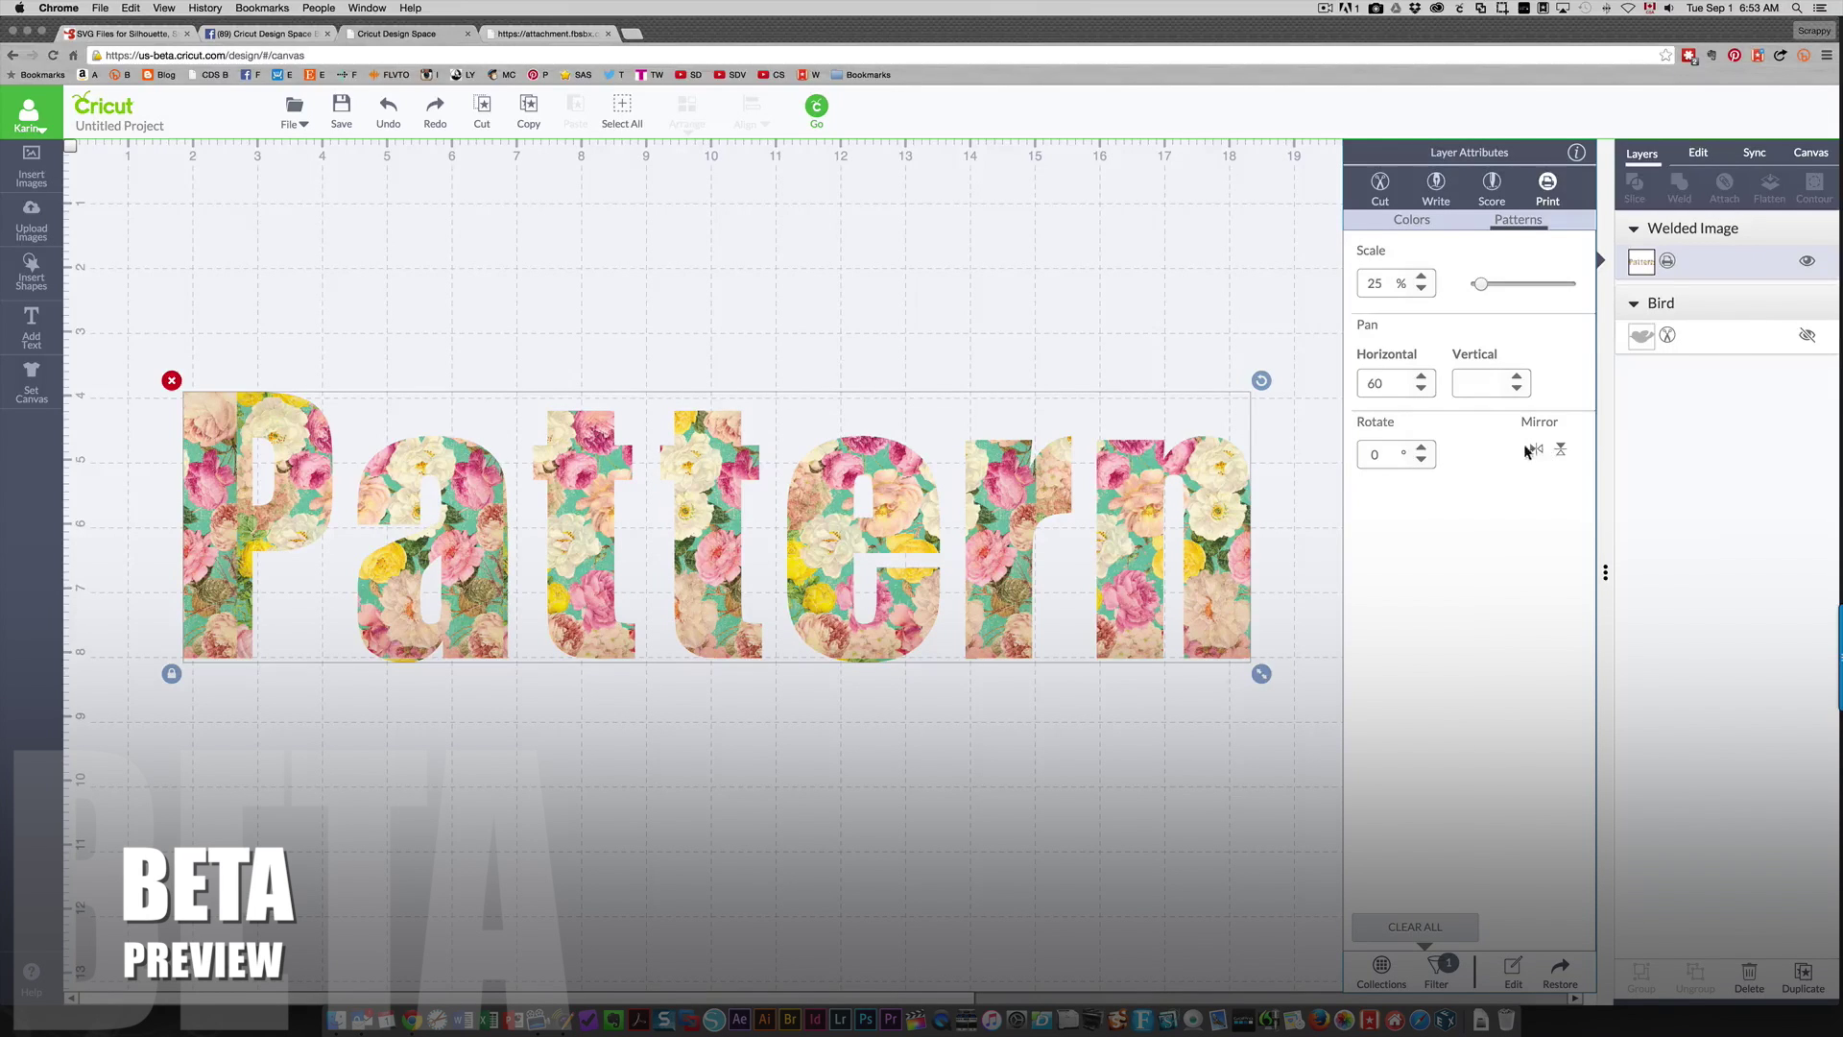
{"action": "left_click", "coordinate": [1537, 452]}
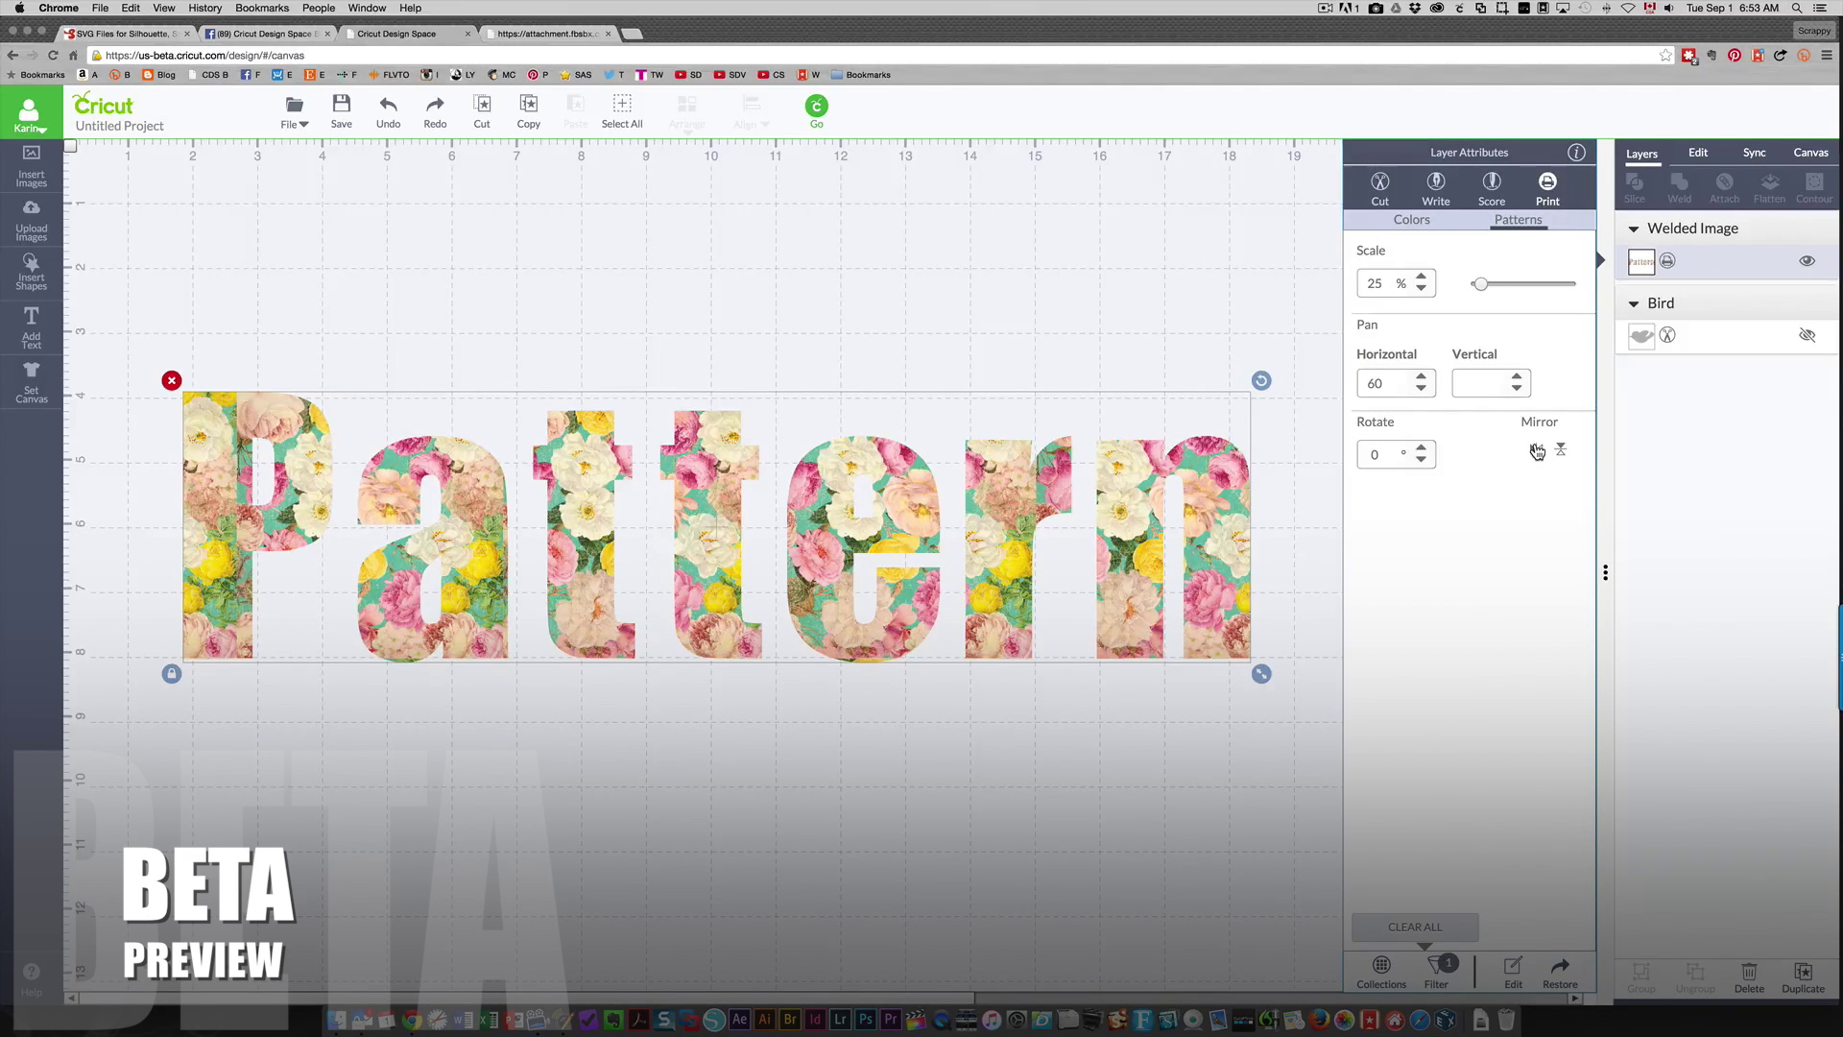
Step: Clear the My Patterns filter and browse the patterns in the Floral style collection
{"action": "left_click", "coordinate": [1417, 929]}
{"action": "left_click", "coordinate": [1382, 972]}
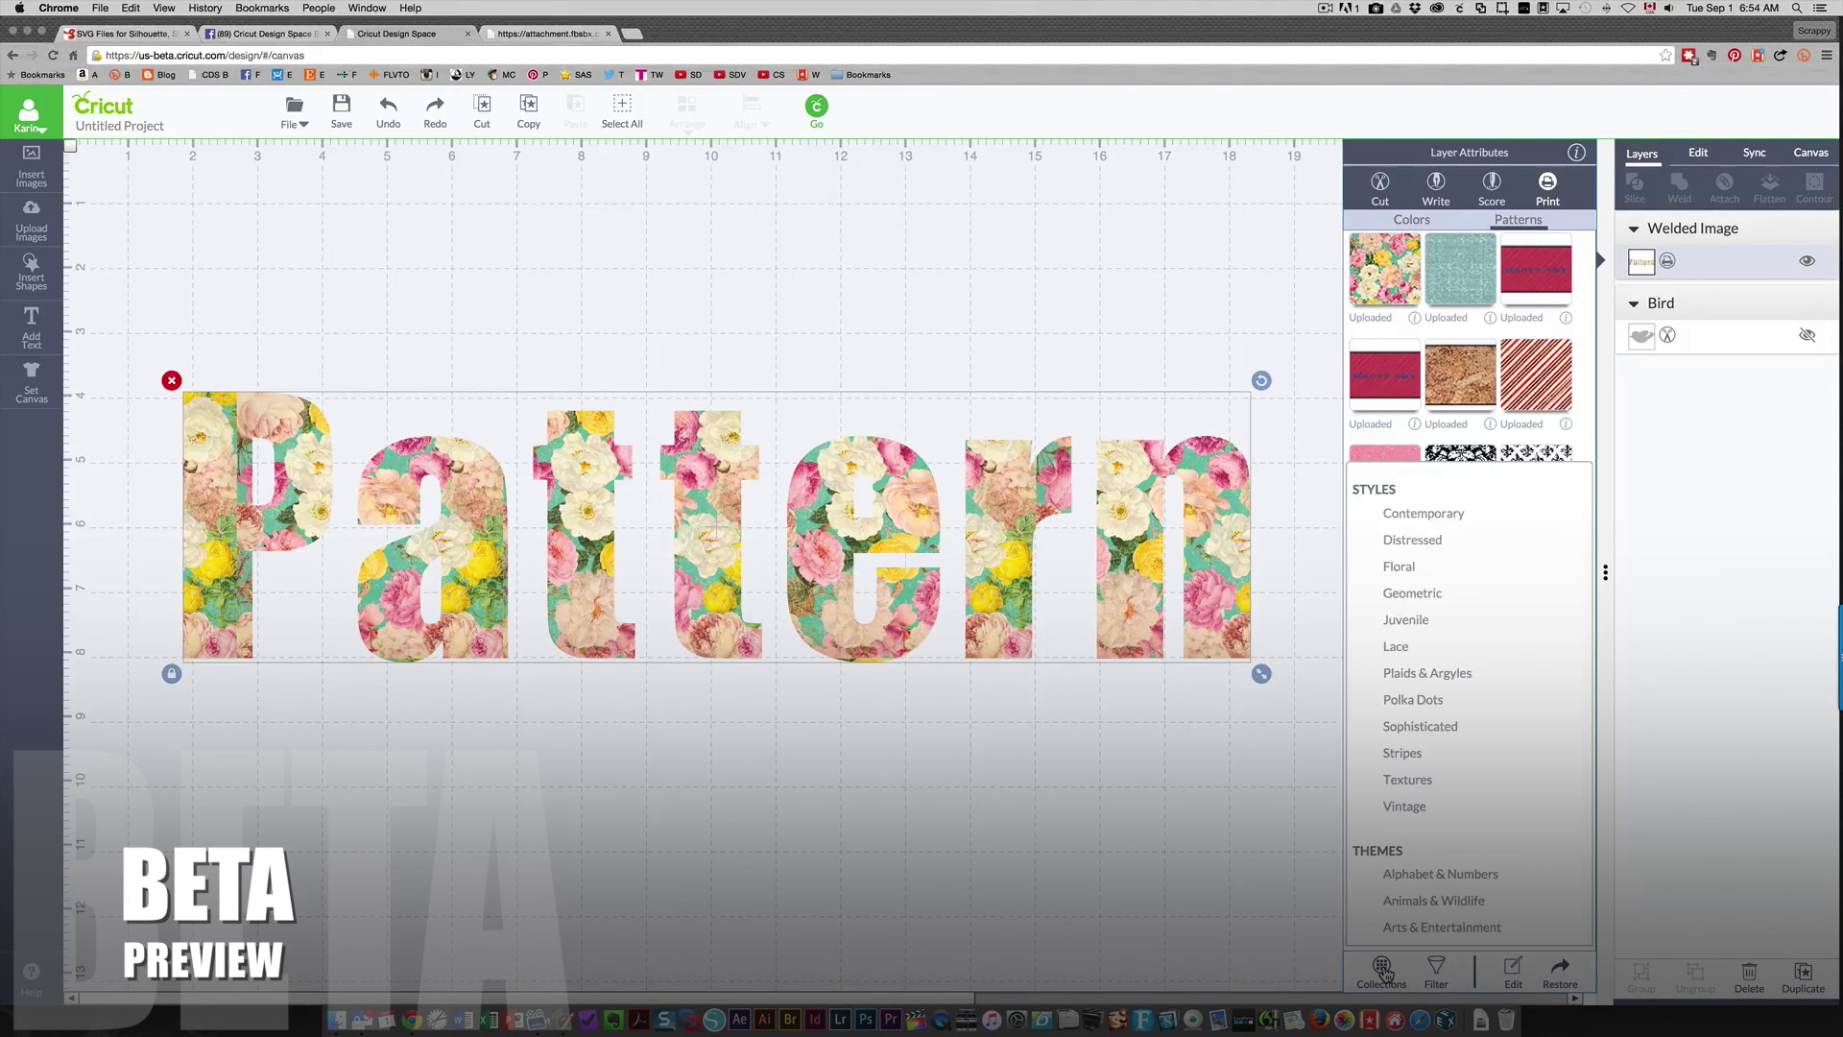
{"action": "left_click", "coordinate": [1401, 568]}
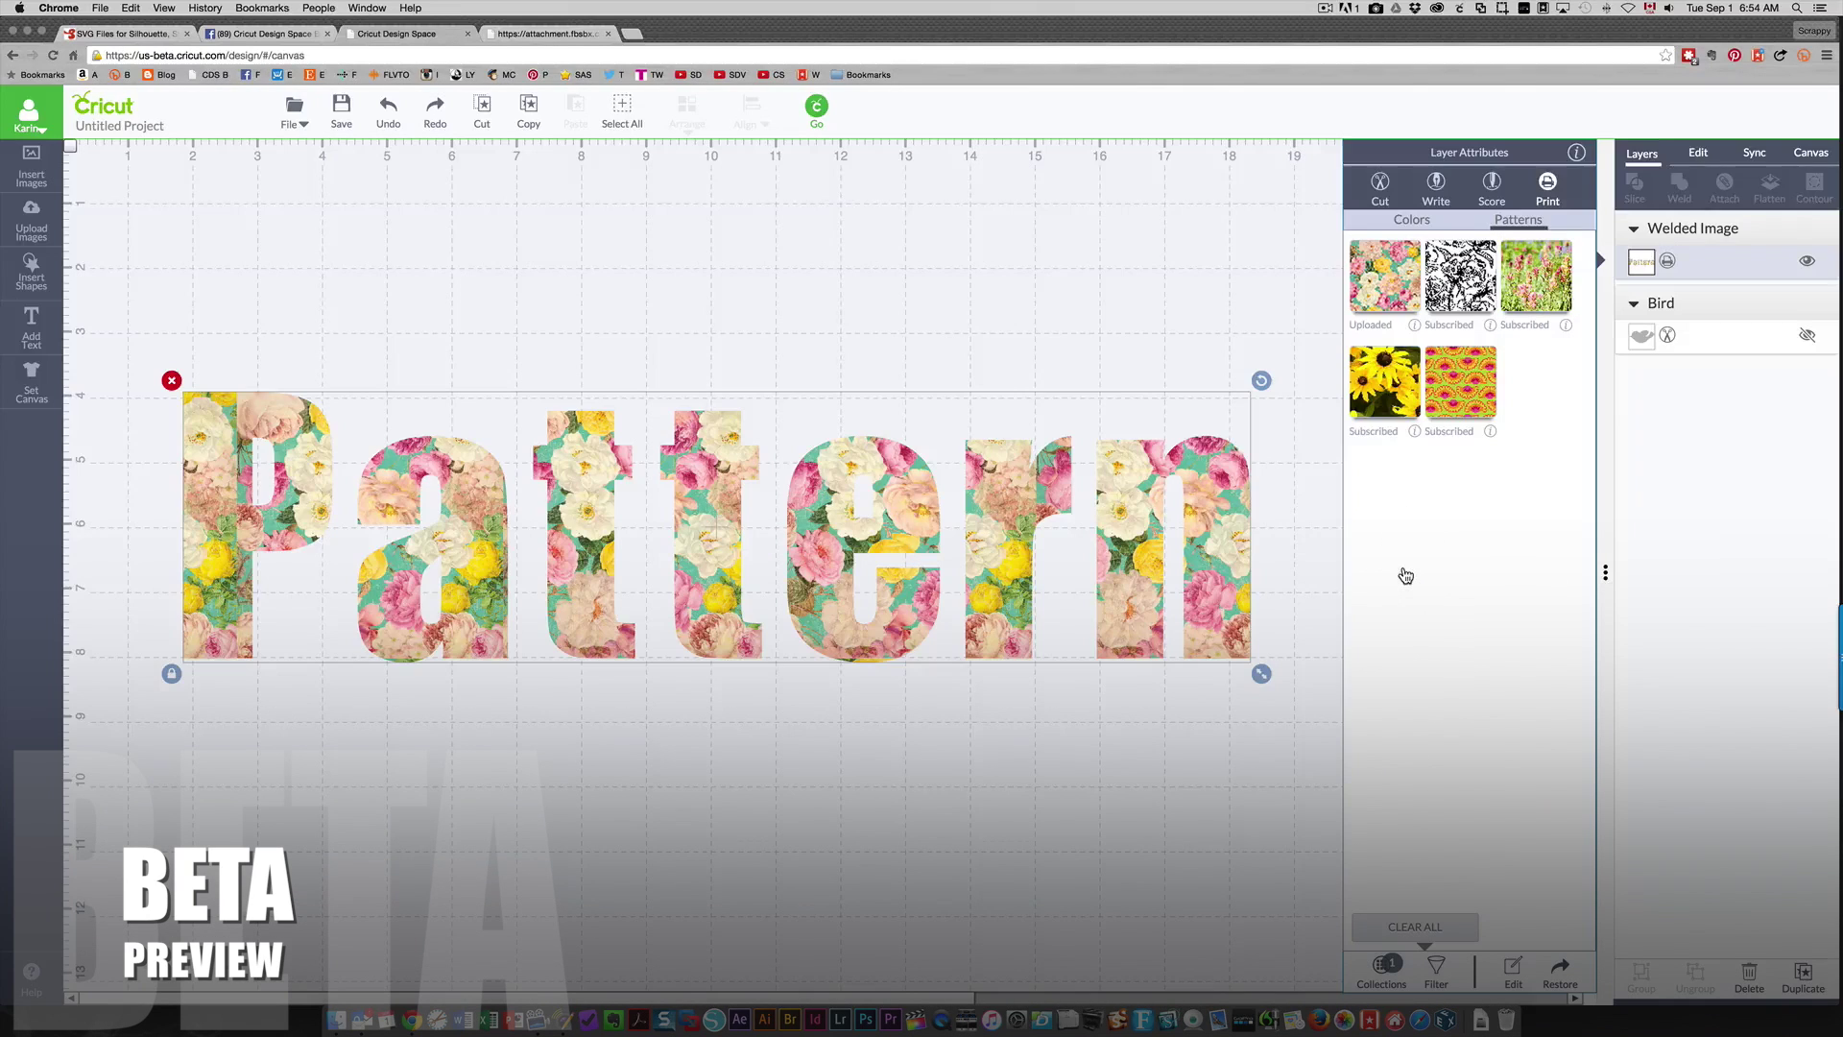
Step: Switch to the Stripes style collection and fill the lettering with the uploaded red diagonal stripe pattern
{"action": "left_click", "coordinate": [1382, 973]}
{"action": "left_click", "coordinate": [1397, 756]}
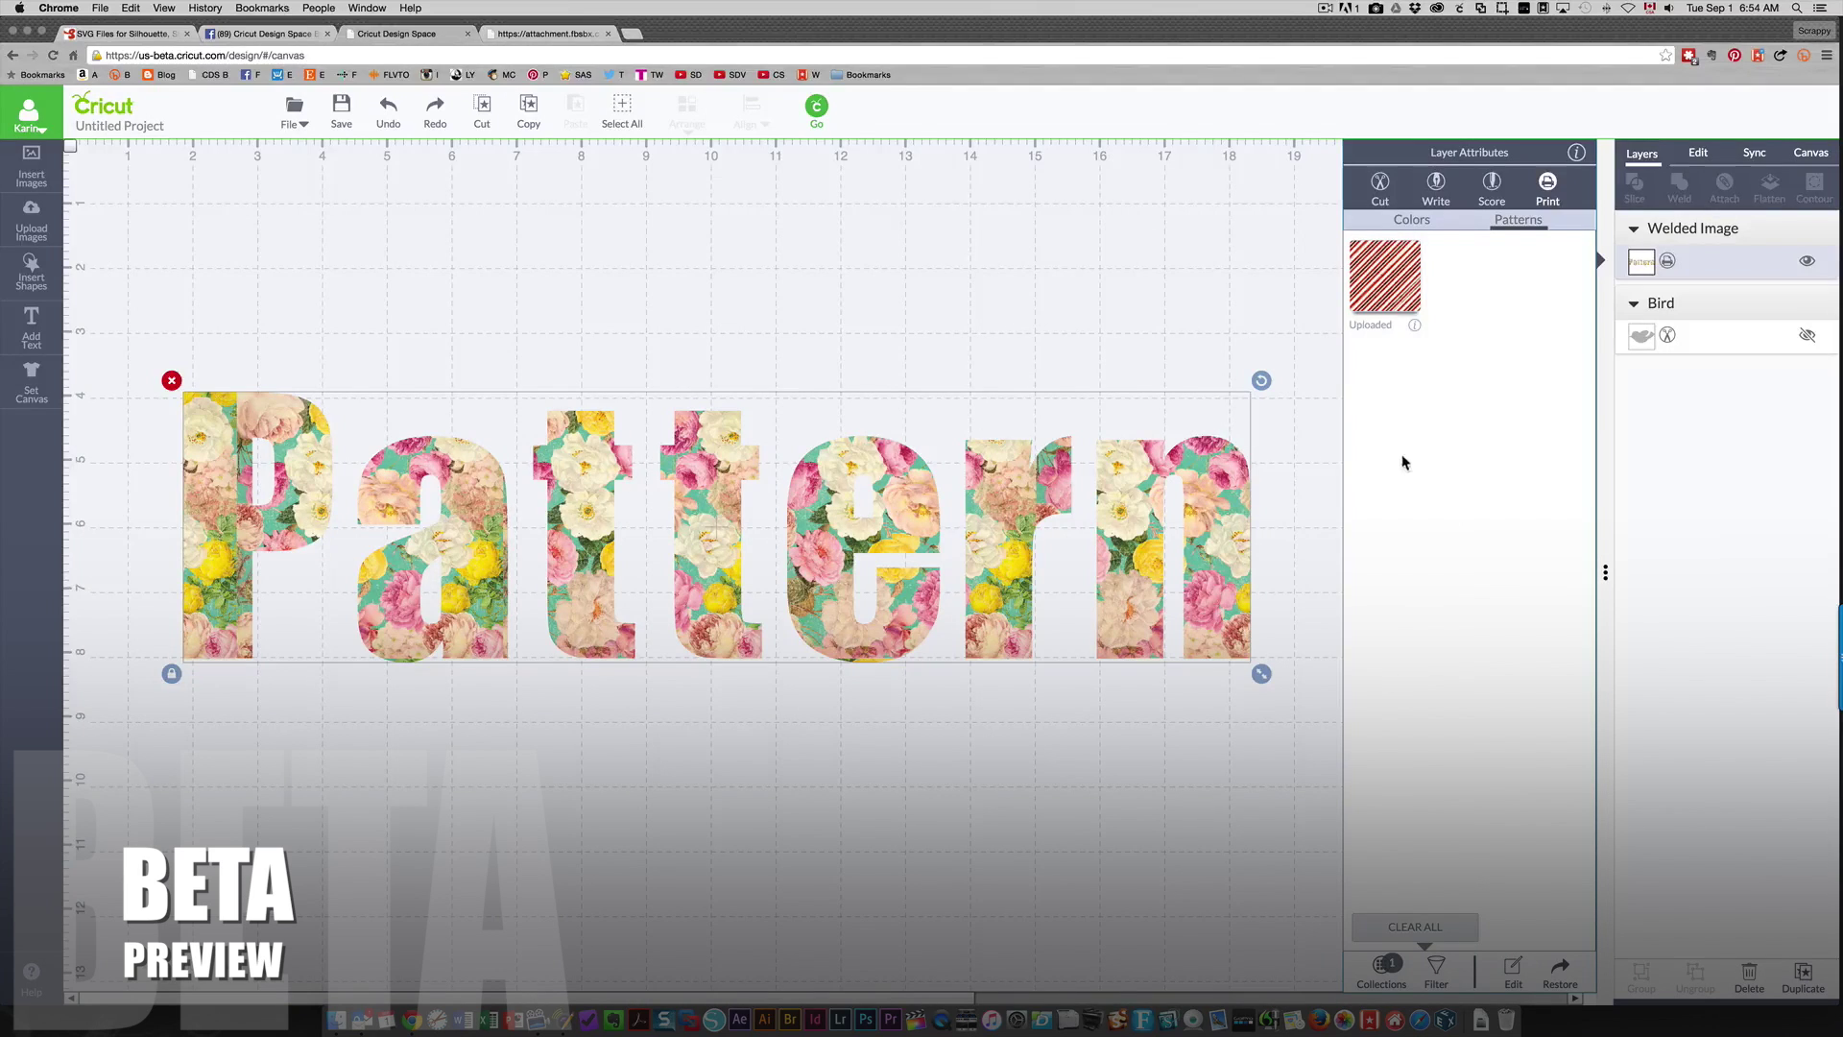
{"action": "left_click", "coordinate": [1396, 285]}
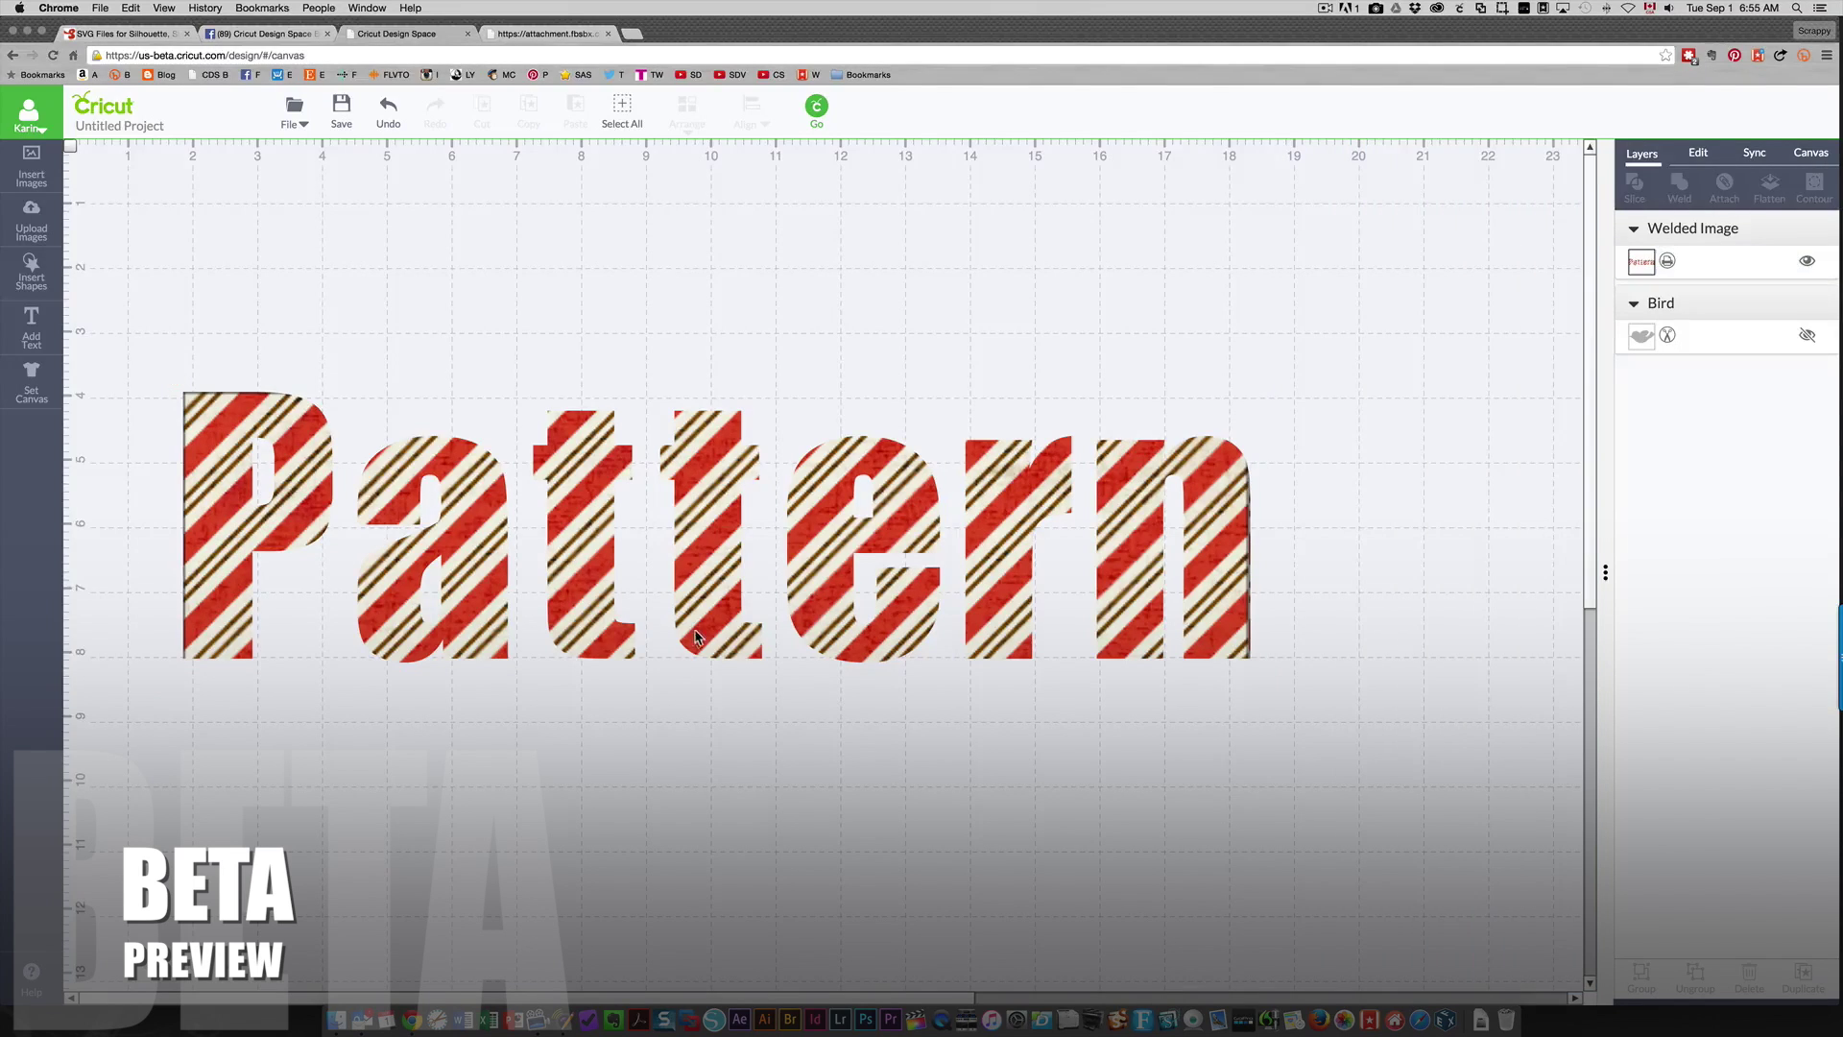
Step: Delete the striped lettering and insert the purple spider with a witch hat from the featured images
{"action": "left_click", "coordinate": [713, 617]}
{"action": "key", "text": "Delete"}
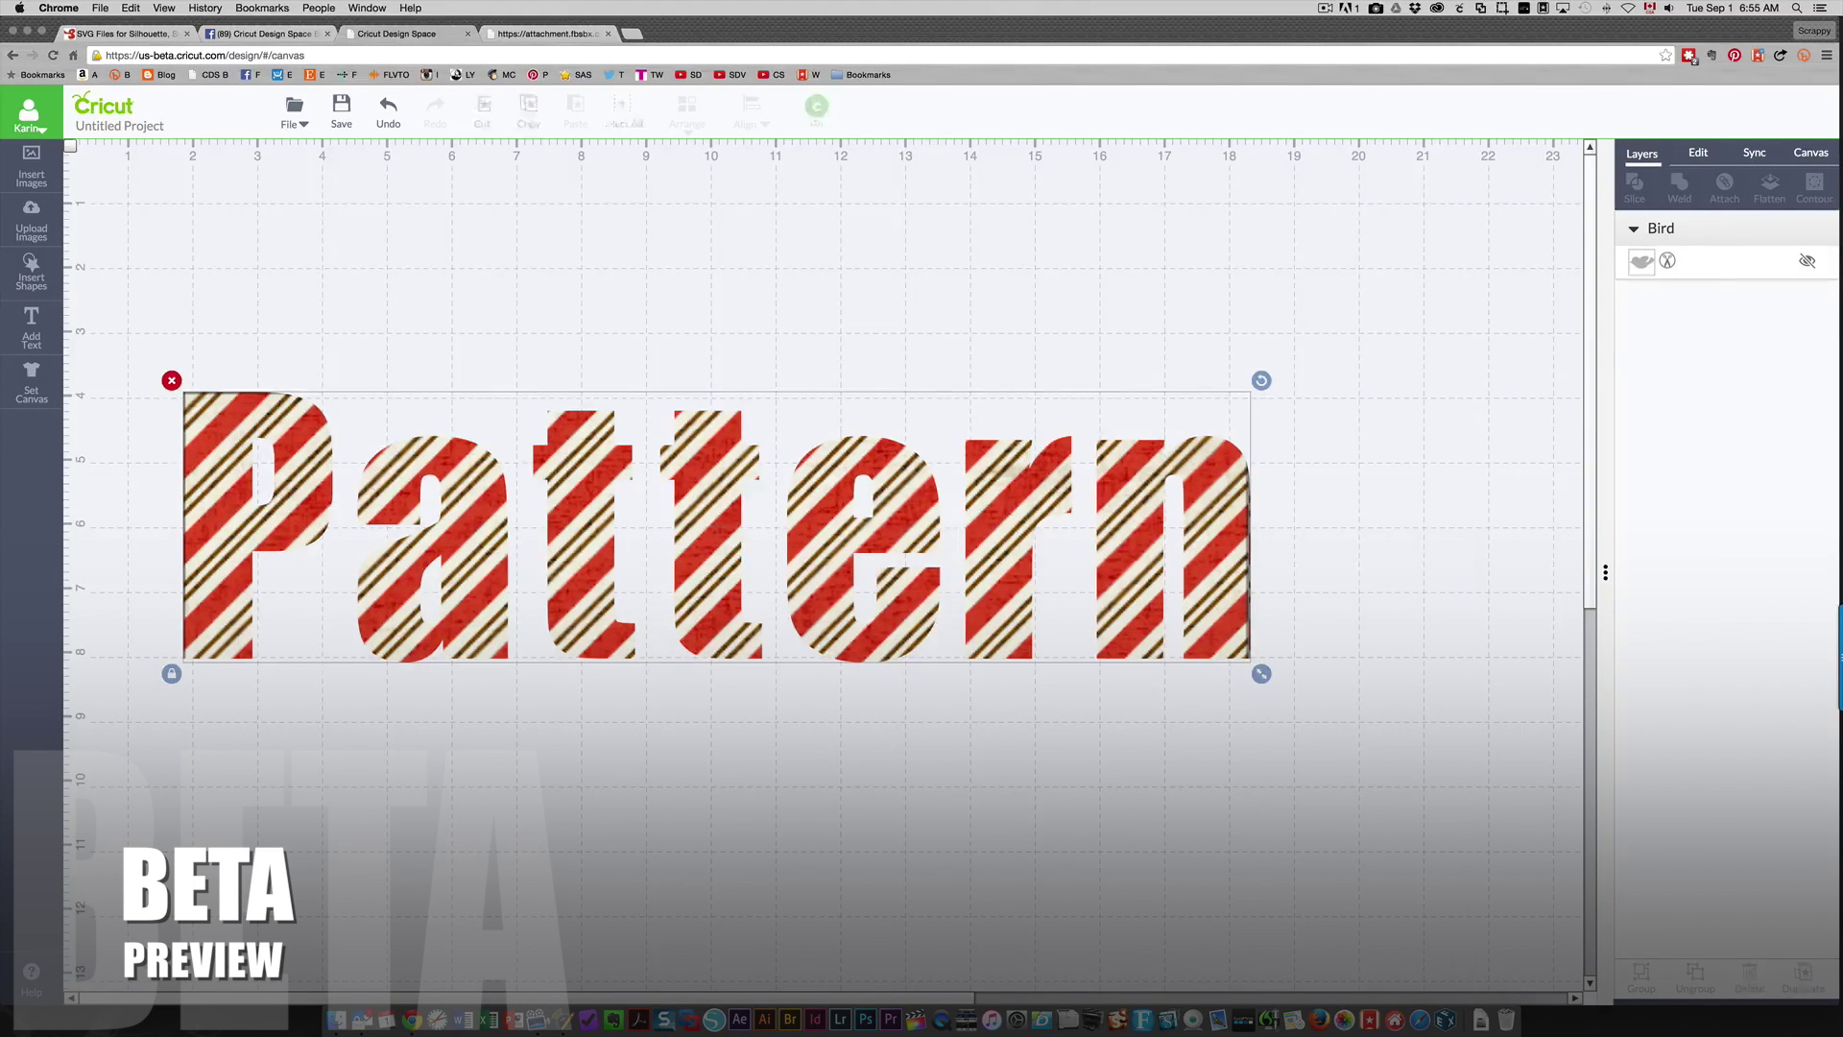
{"action": "left_click", "coordinate": [39, 186]}
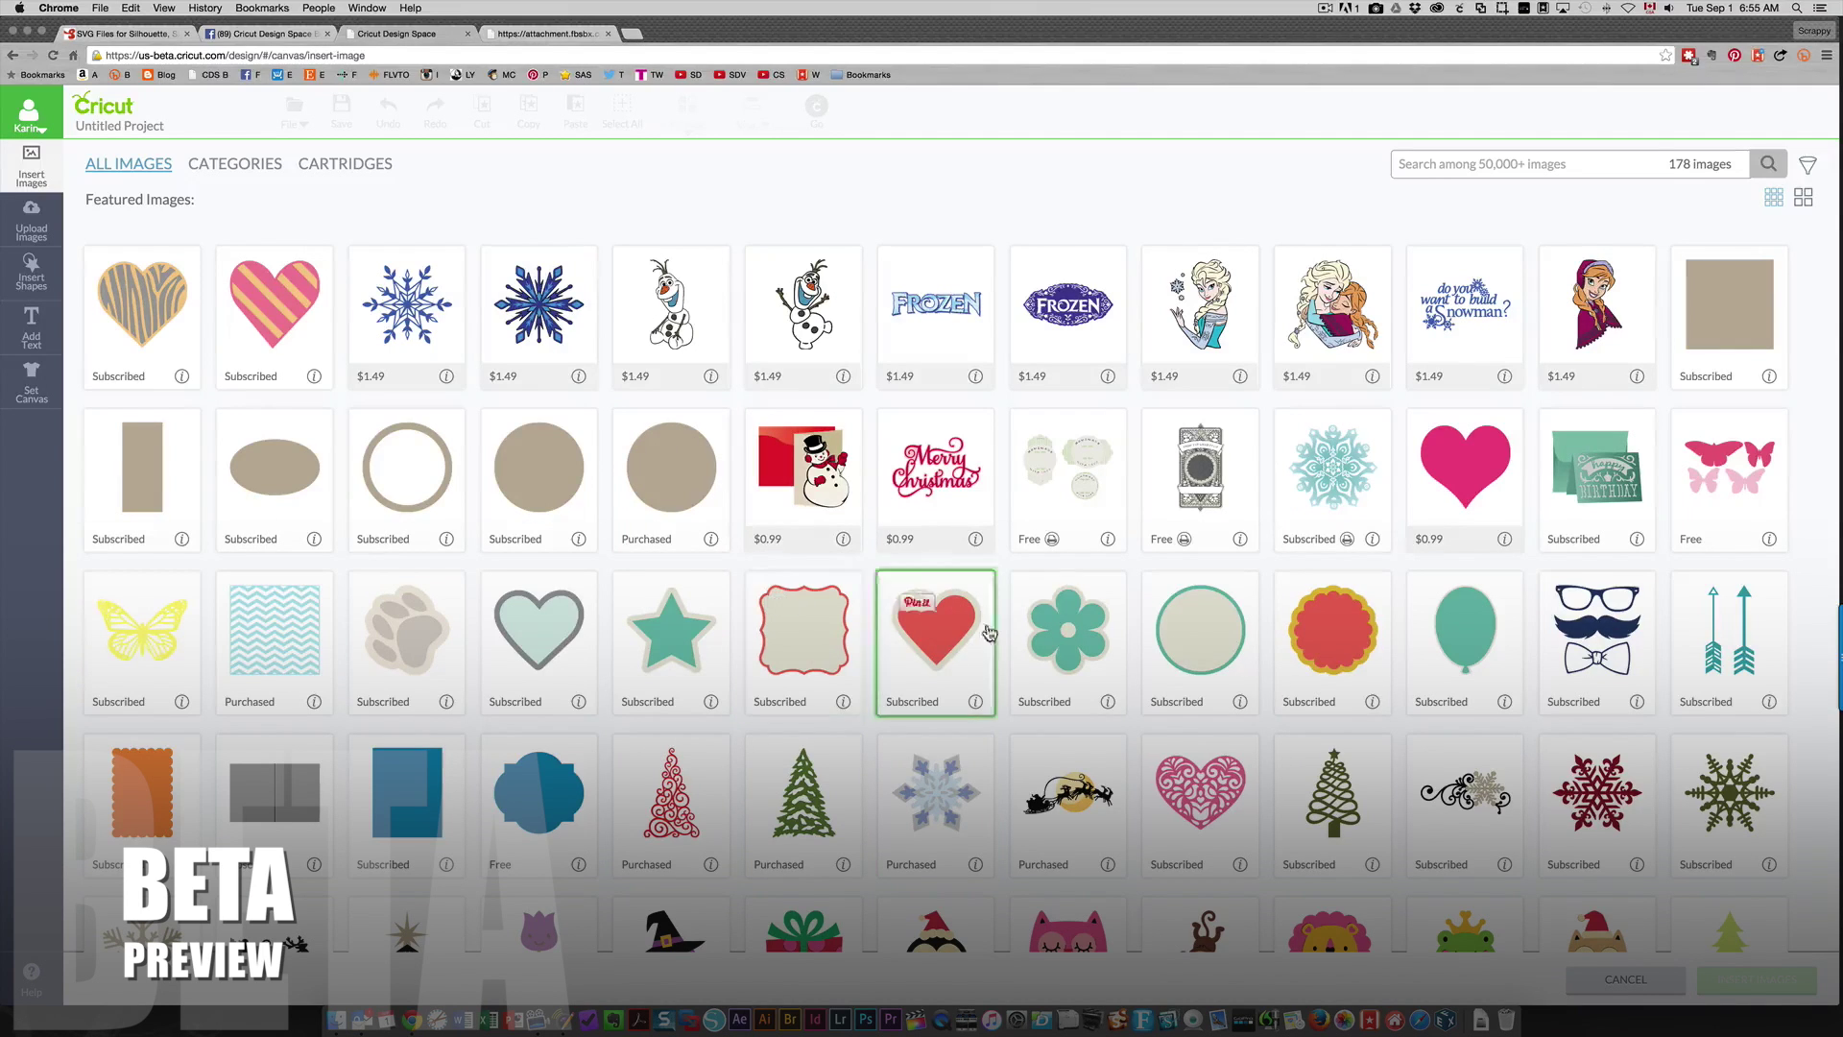
{"action": "scroll", "coordinate": [670, 526], "scroll_direction": "down", "scroll_amount": 5}
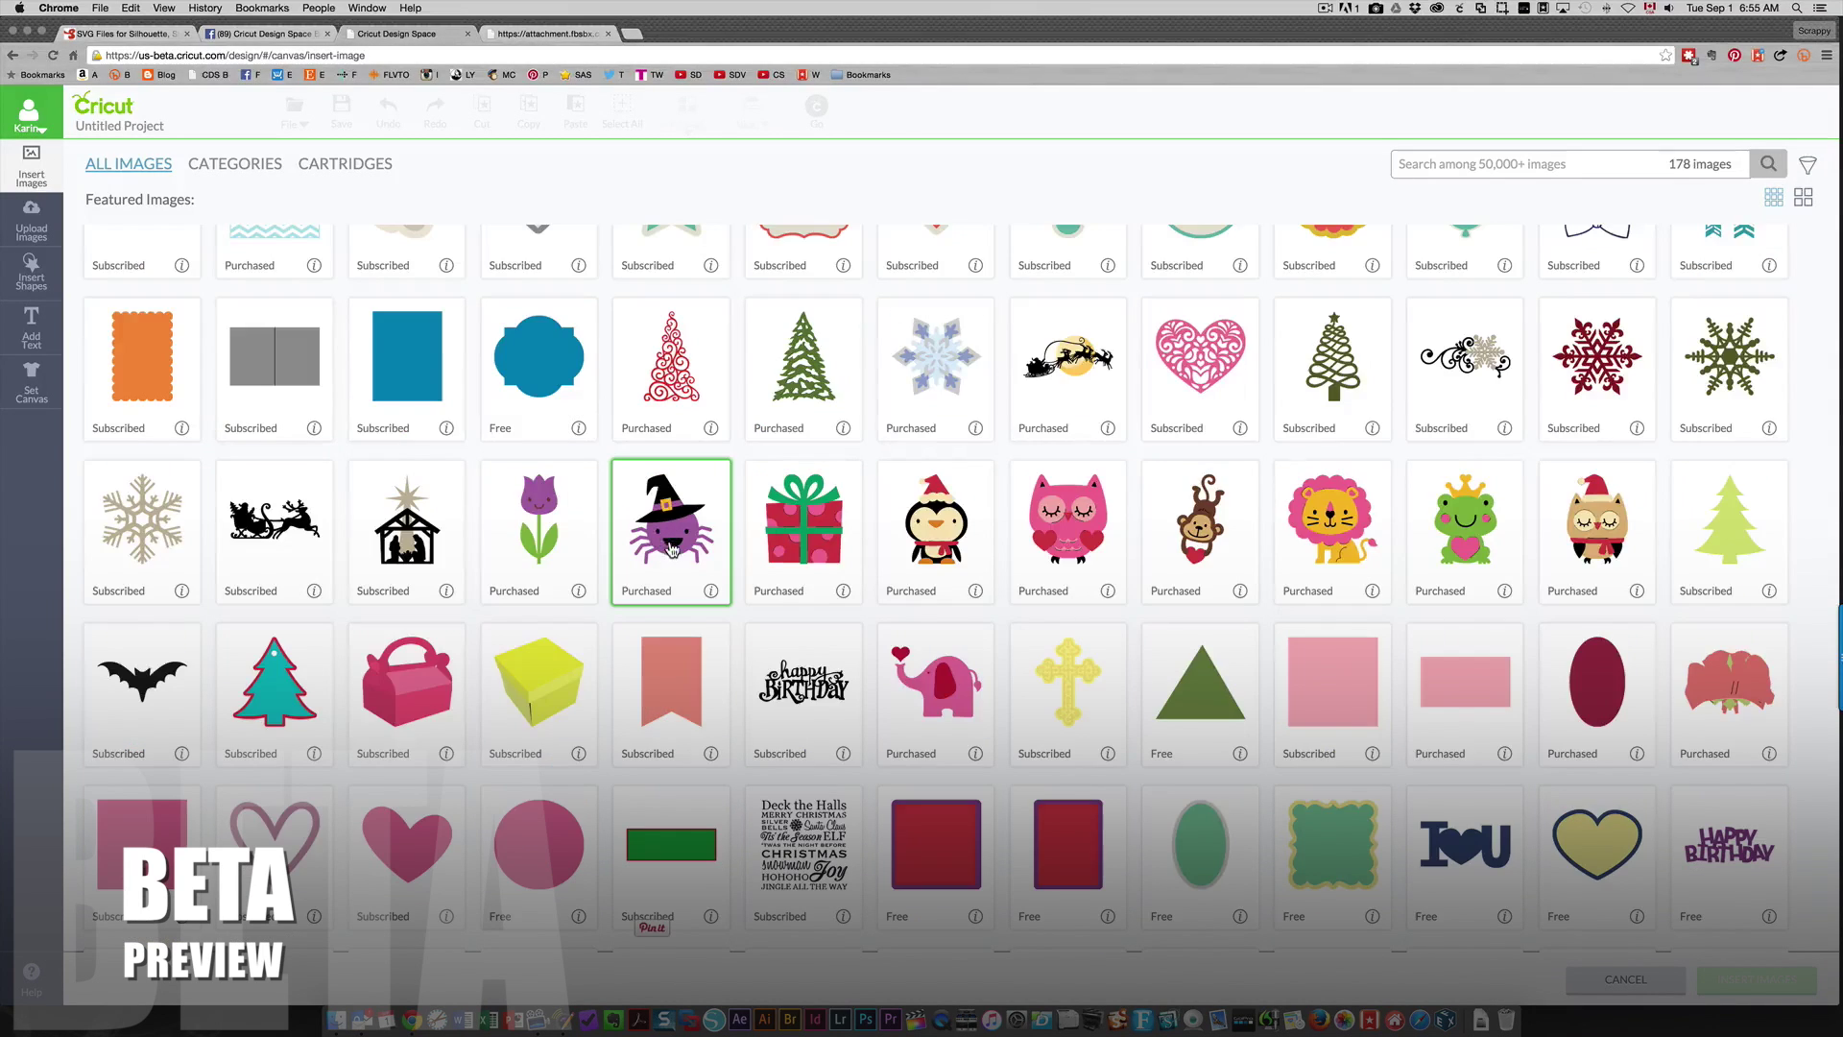
{"action": "left_click", "coordinate": [667, 553]}
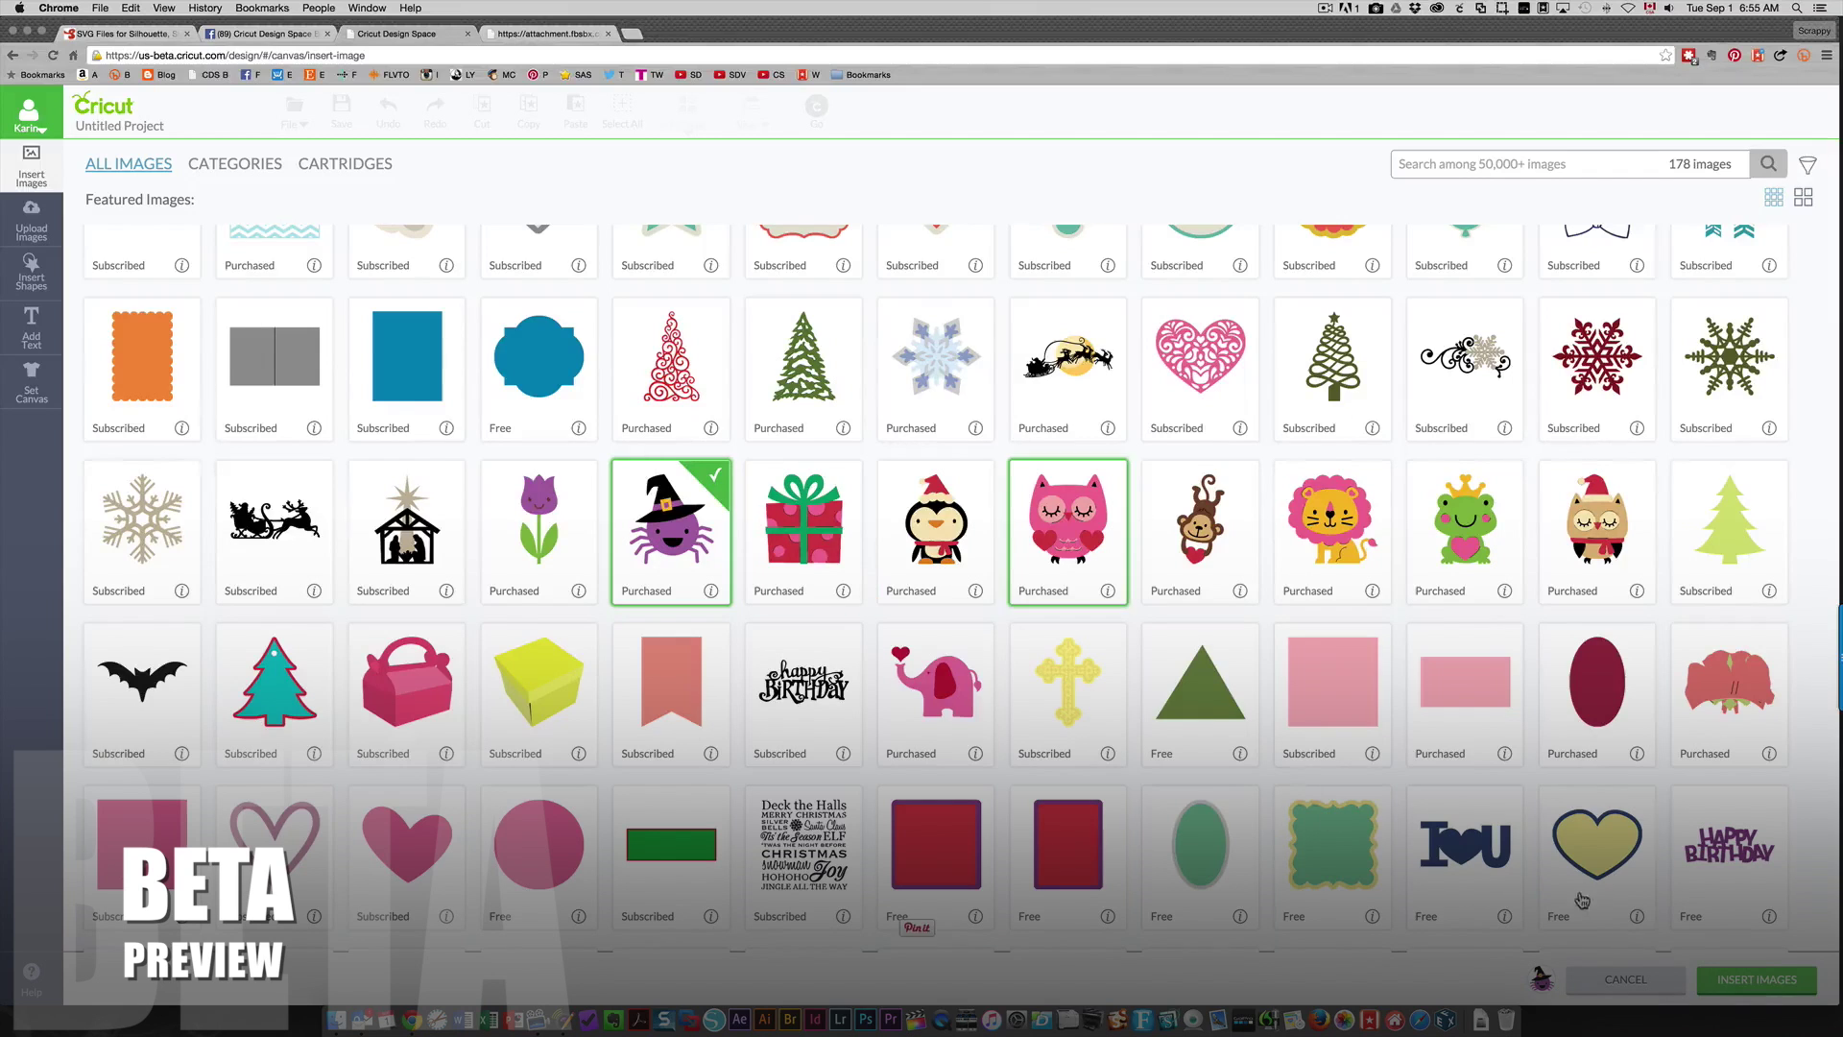
{"action": "left_click", "coordinate": [1756, 980]}
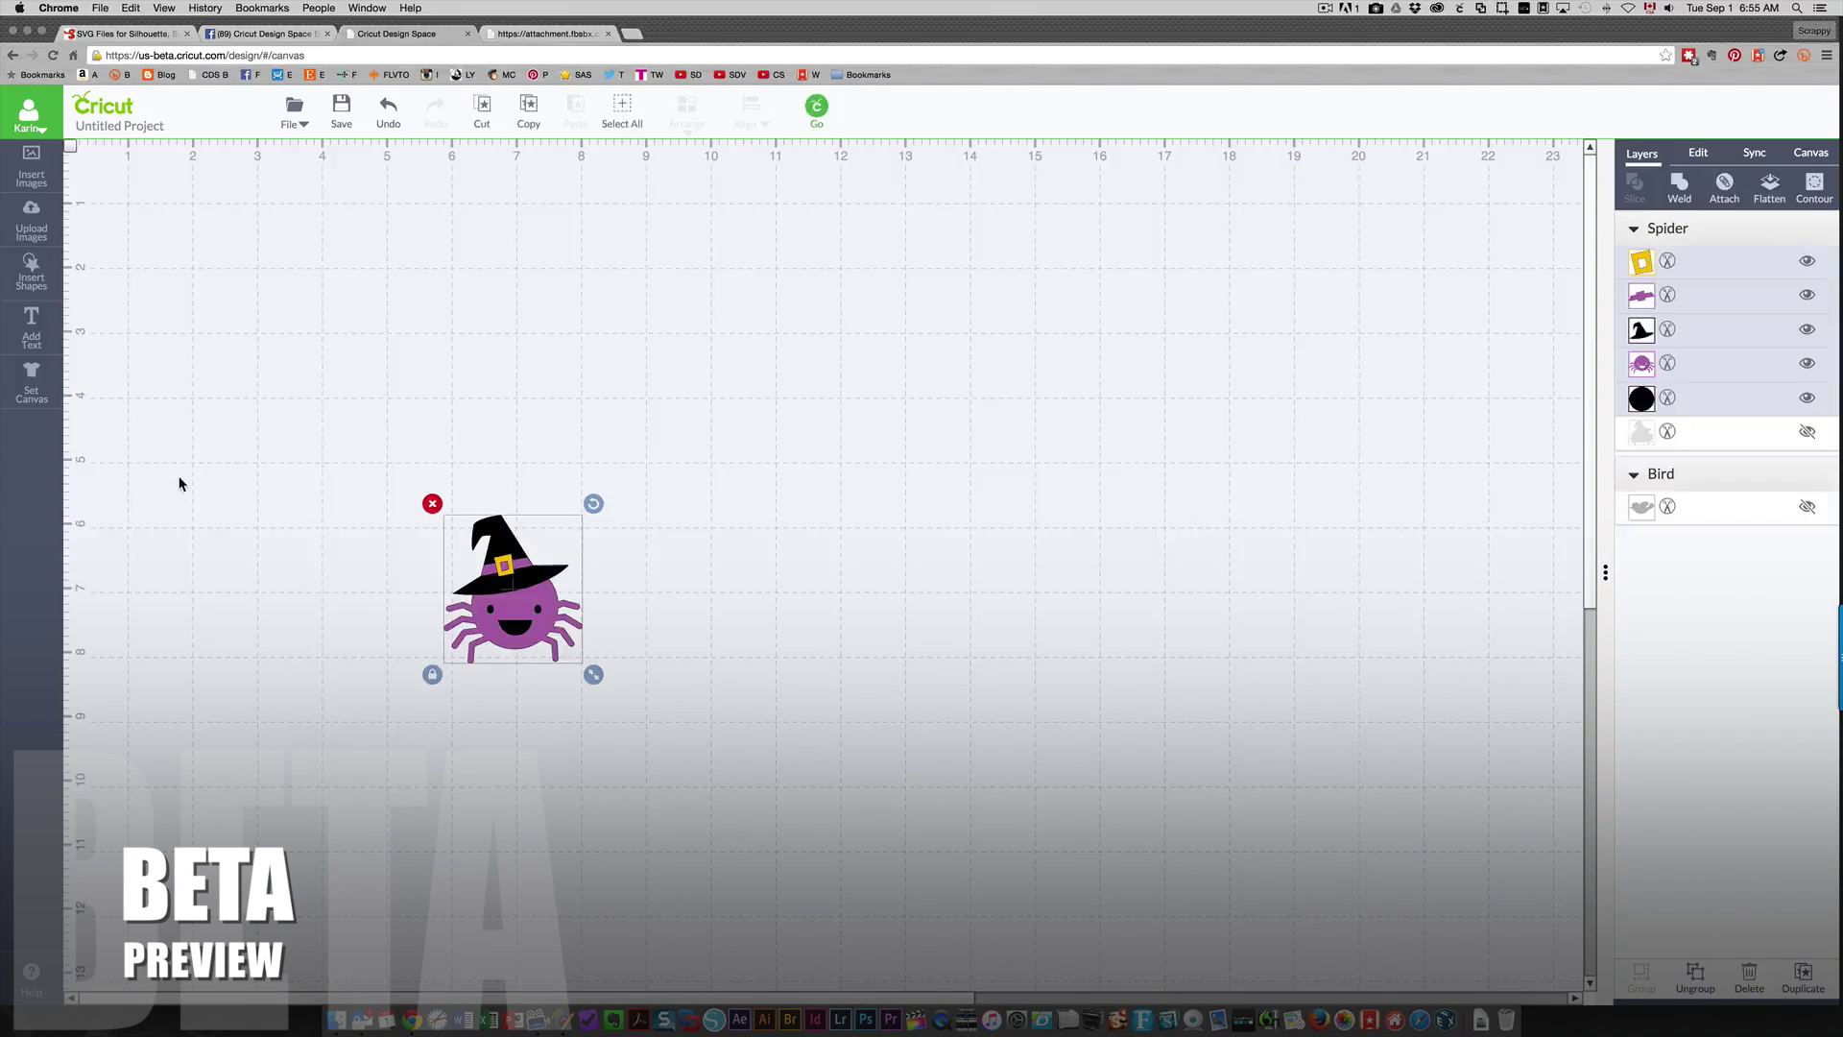
Step: Set the spider's black hat layer to Print, clear the pattern filter and fill the hat with the zebra pattern
{"action": "left_click", "coordinate": [1640, 331]}
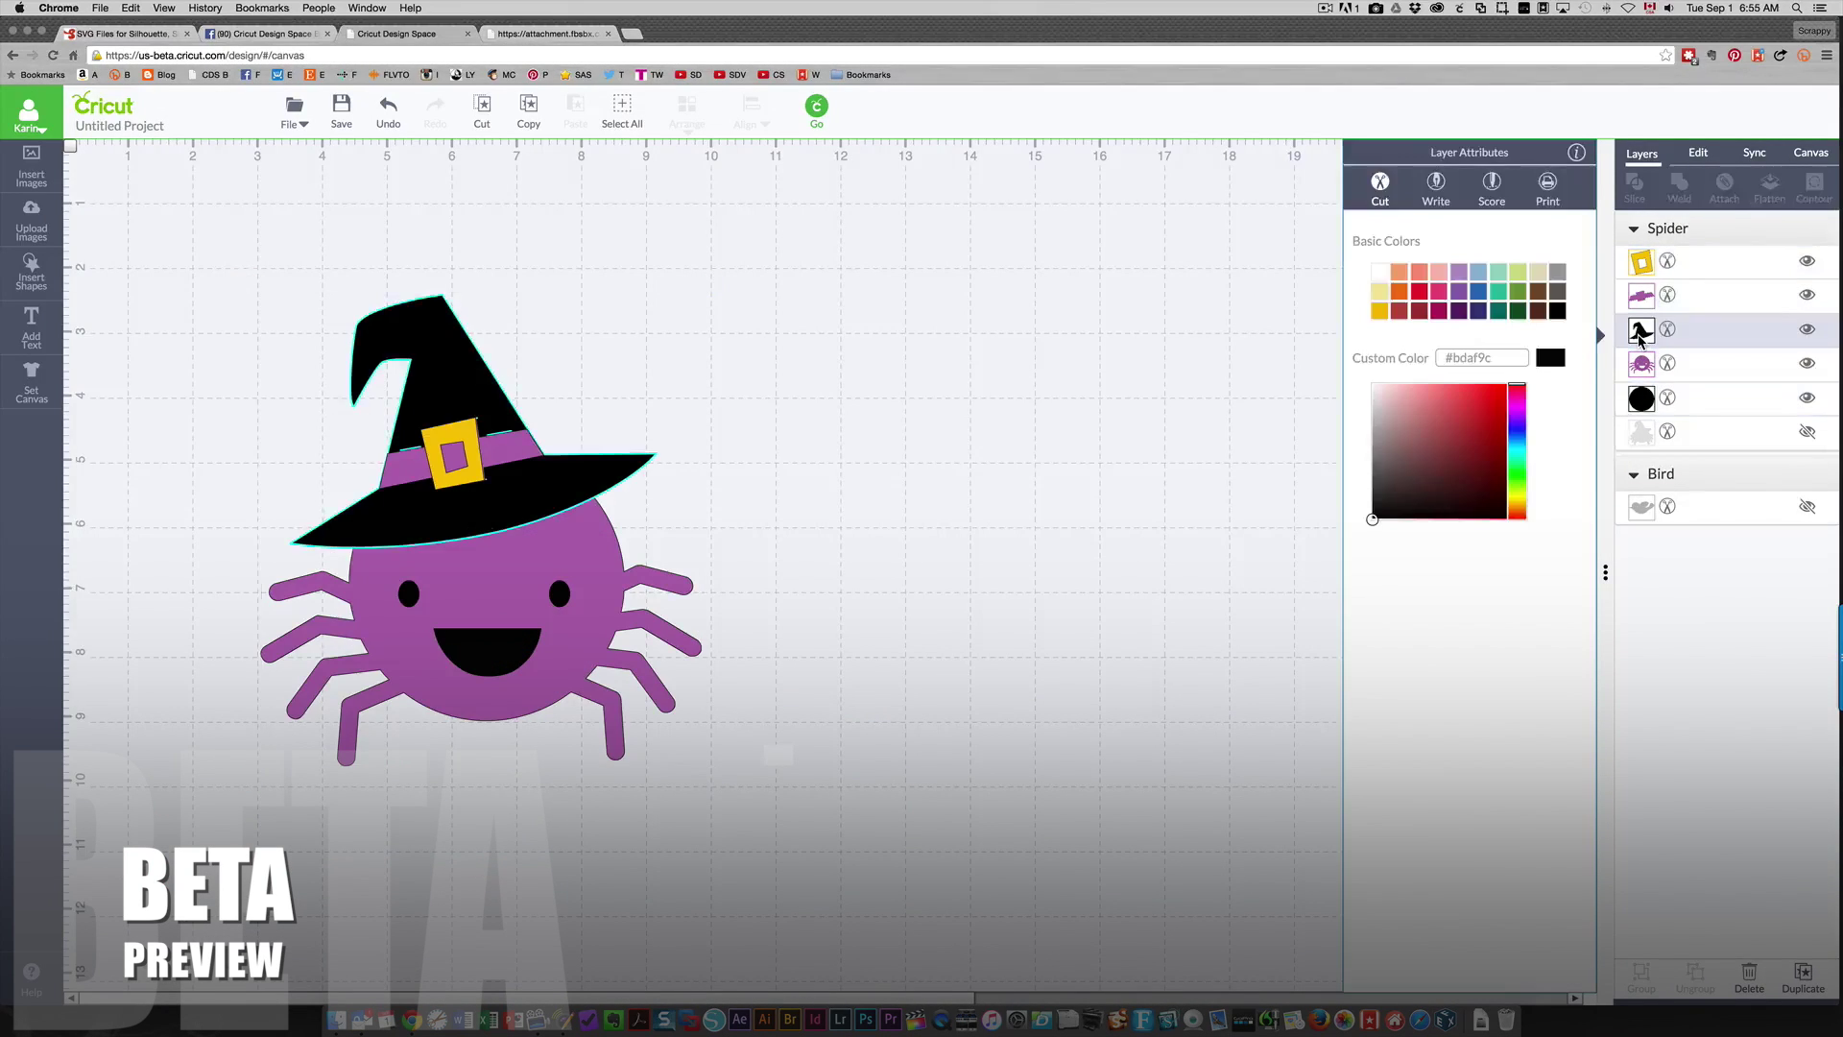
{"action": "left_click", "coordinate": [1548, 190]}
{"action": "left_click", "coordinate": [1521, 221]}
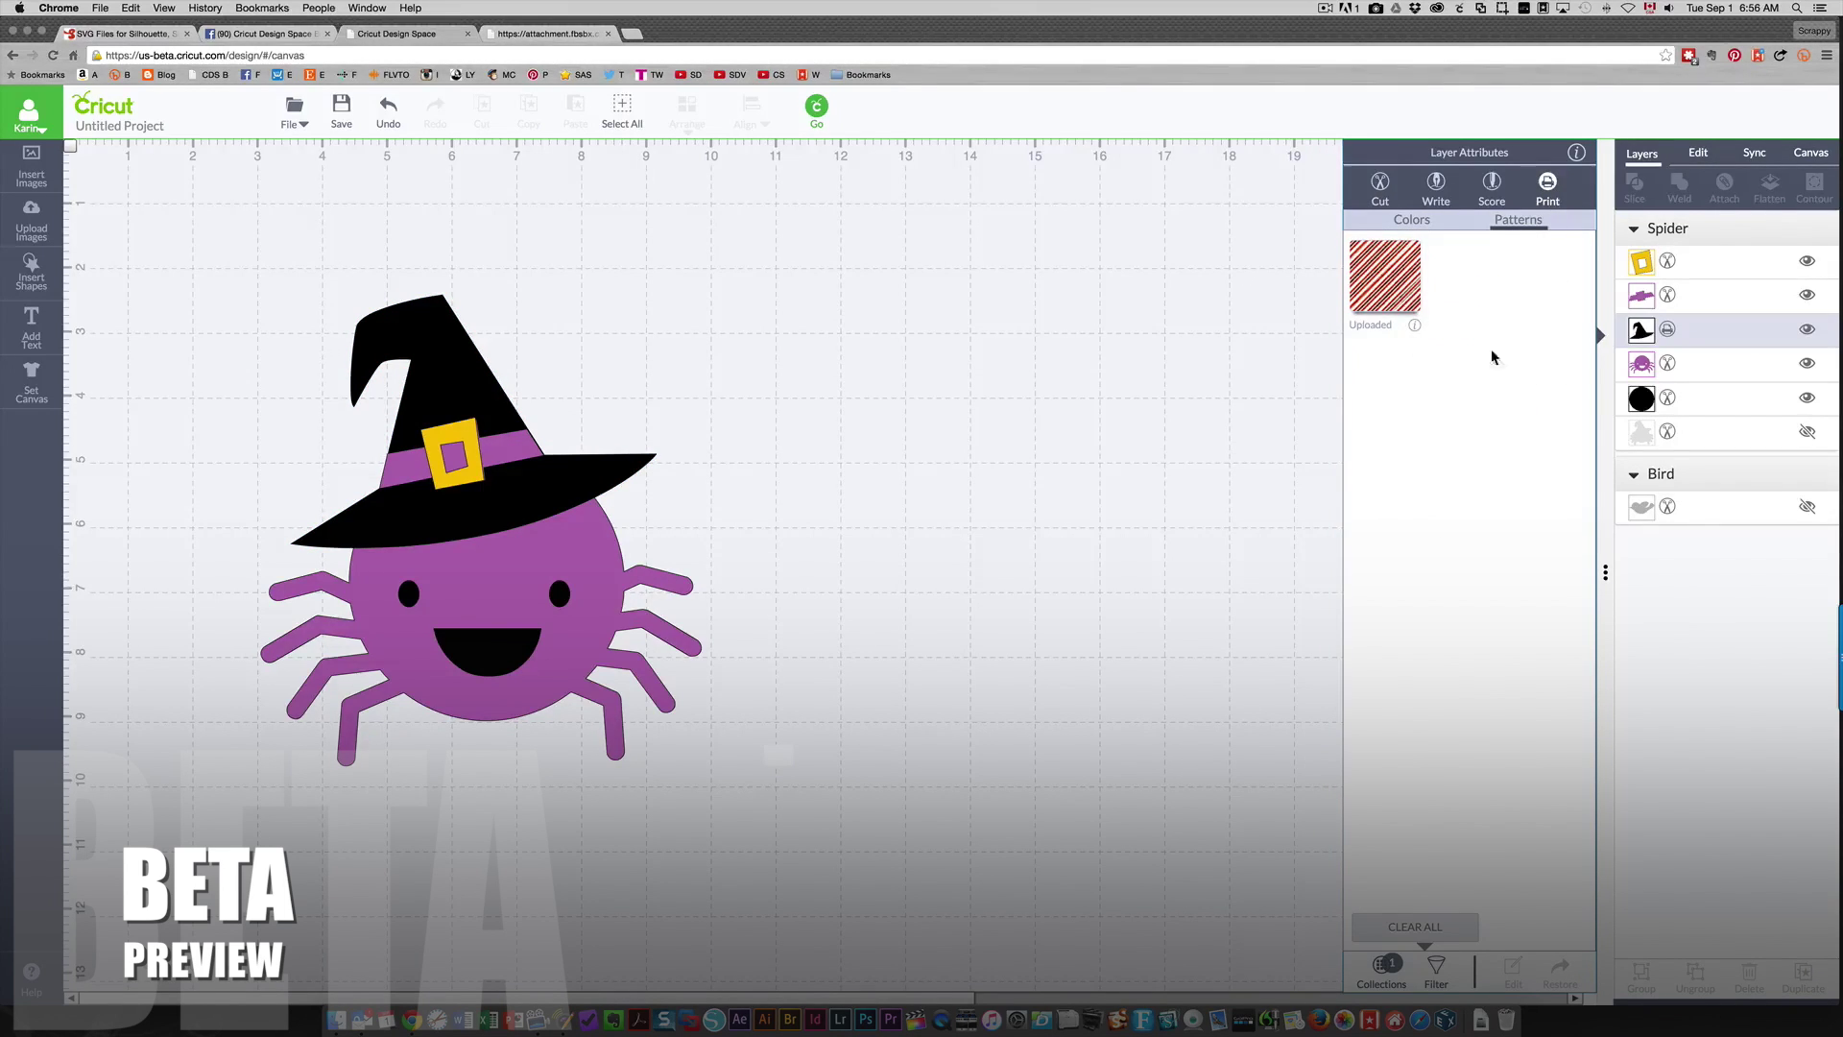
{"action": "left_click", "coordinate": [1440, 966]}
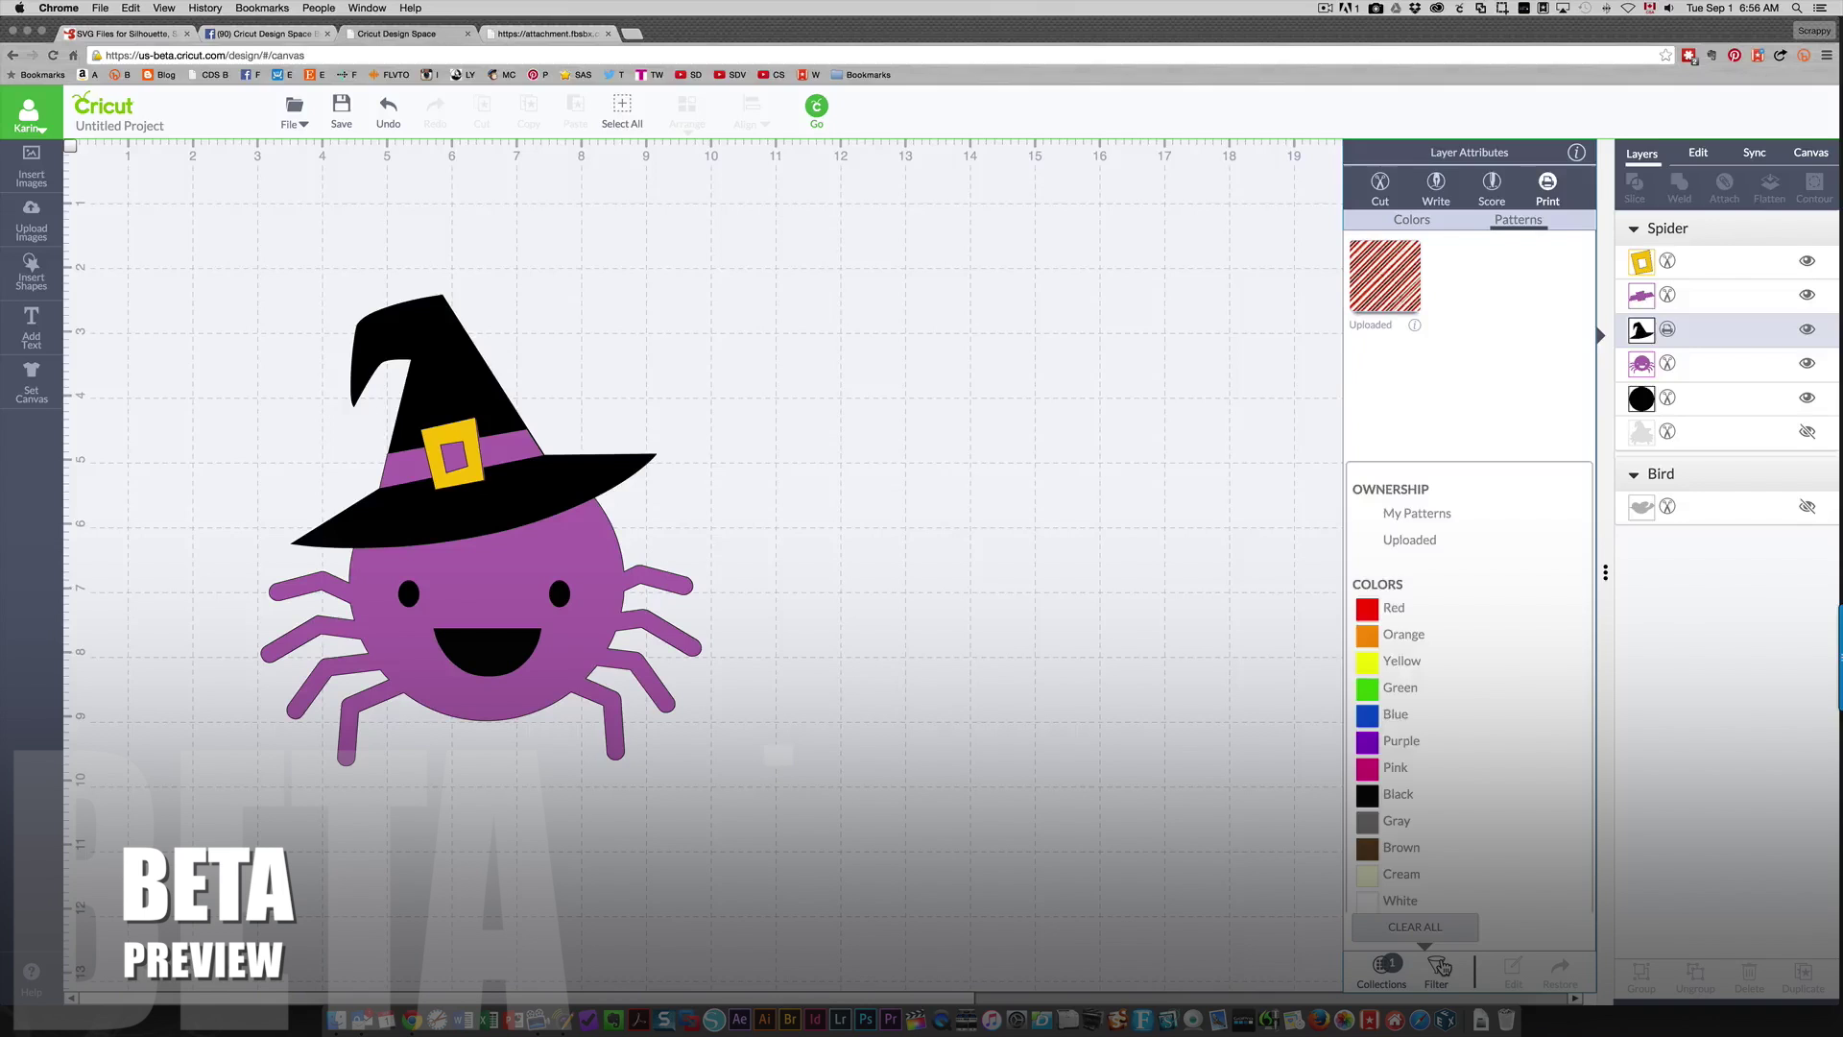
{"action": "left_click", "coordinate": [1426, 930]}
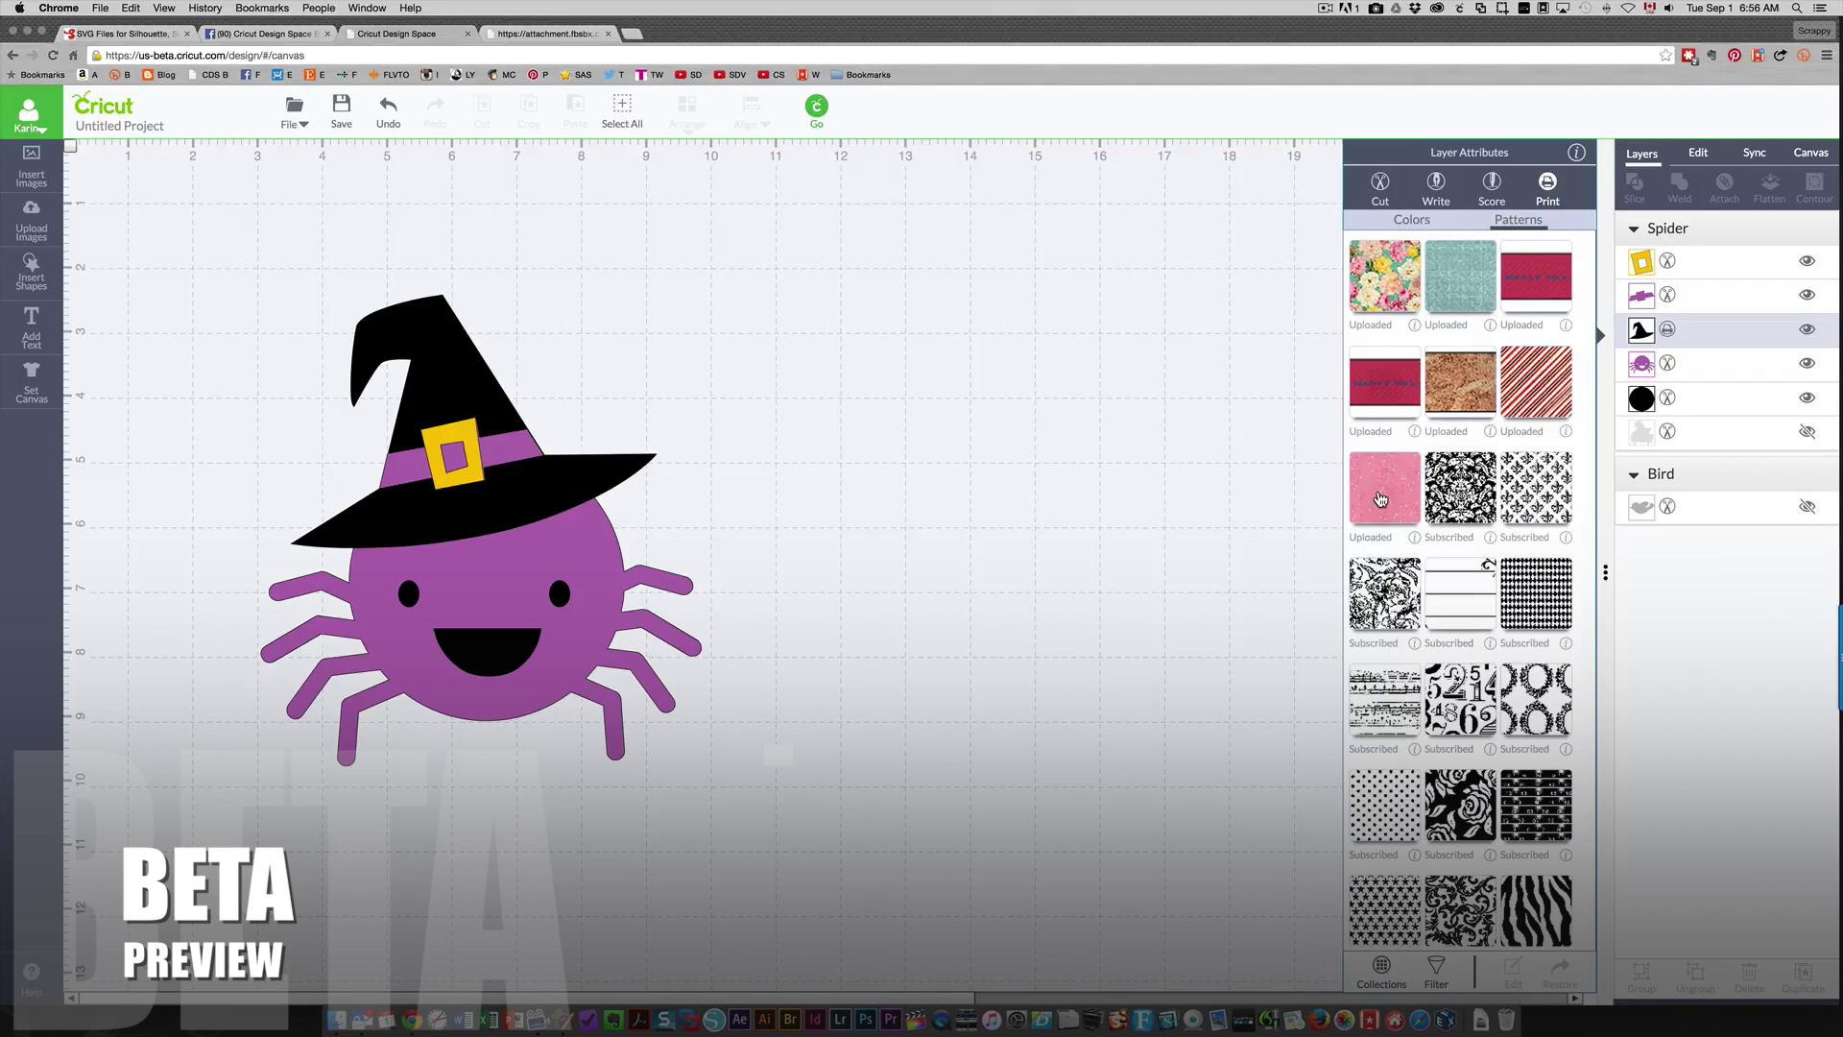
{"action": "scroll", "coordinate": [1529, 847], "scroll_direction": "down", "scroll_amount": 1}
{"action": "left_click", "coordinate": [1529, 848]}
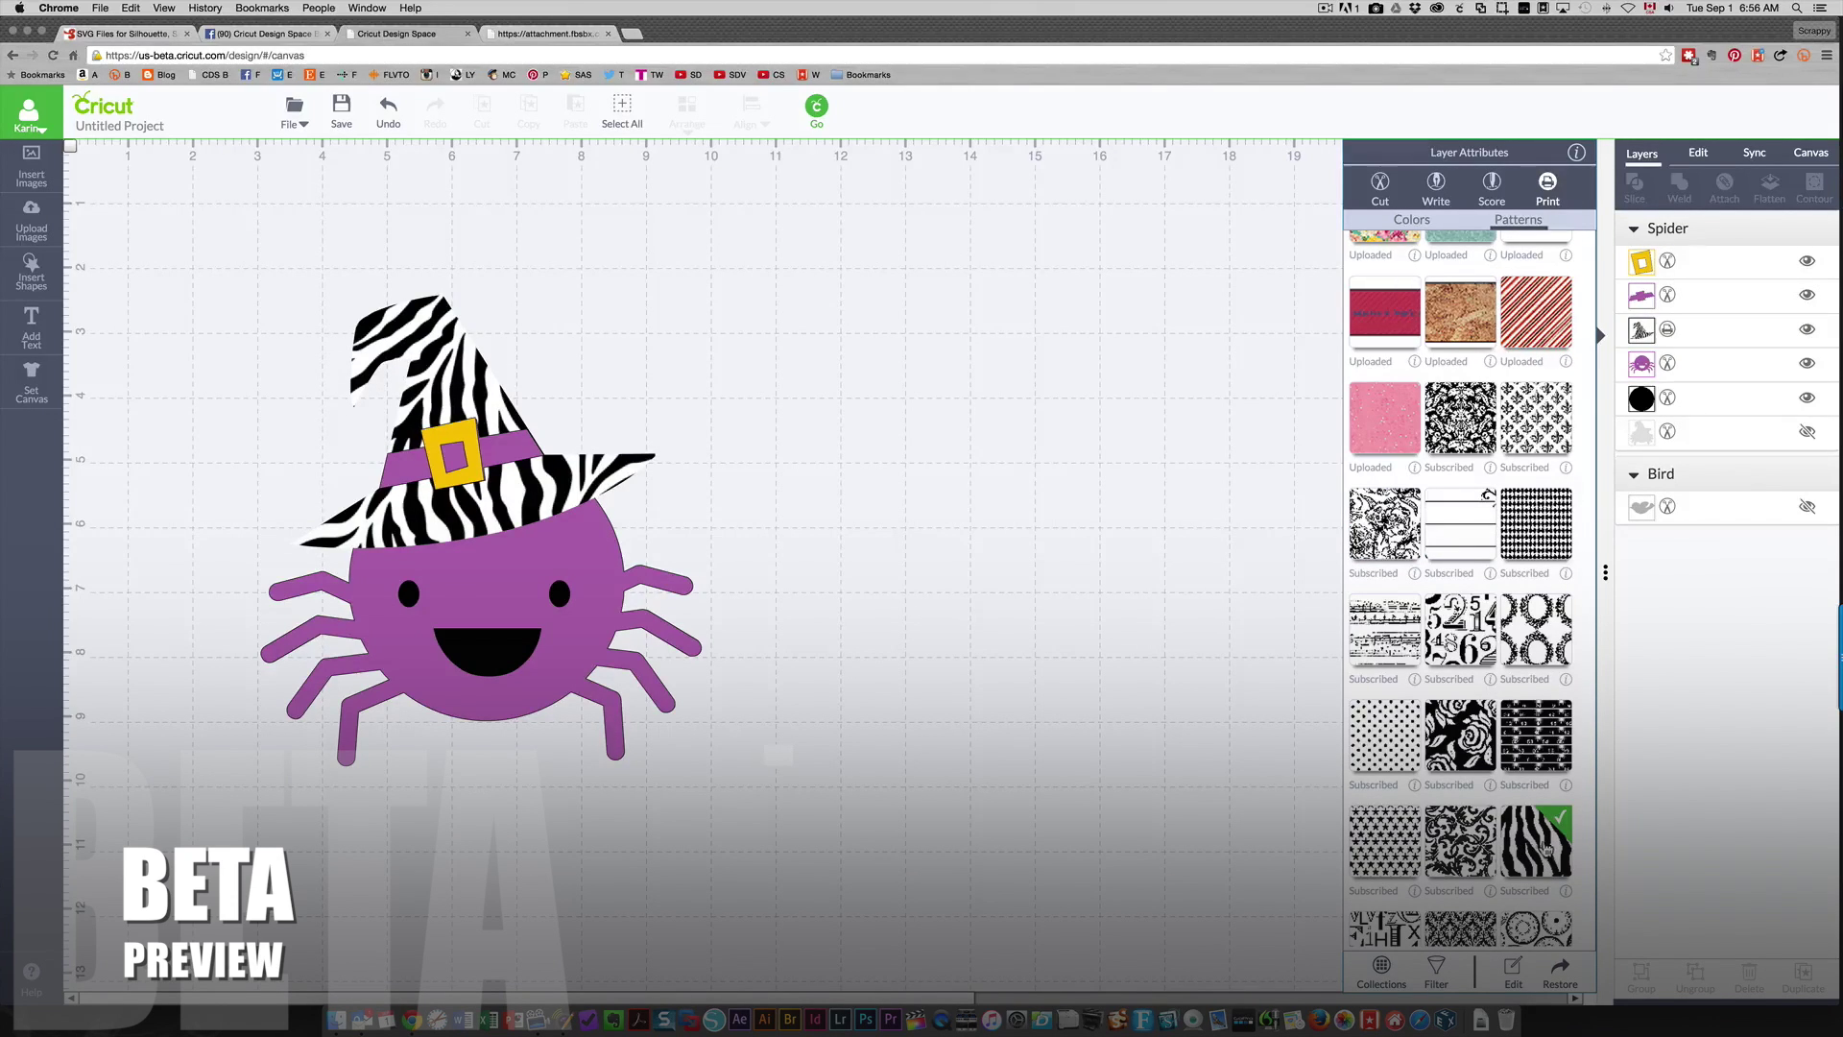
Step: Reduce the scale of the zebra fill on the spider's hat
{"action": "left_click", "coordinate": [1511, 969]}
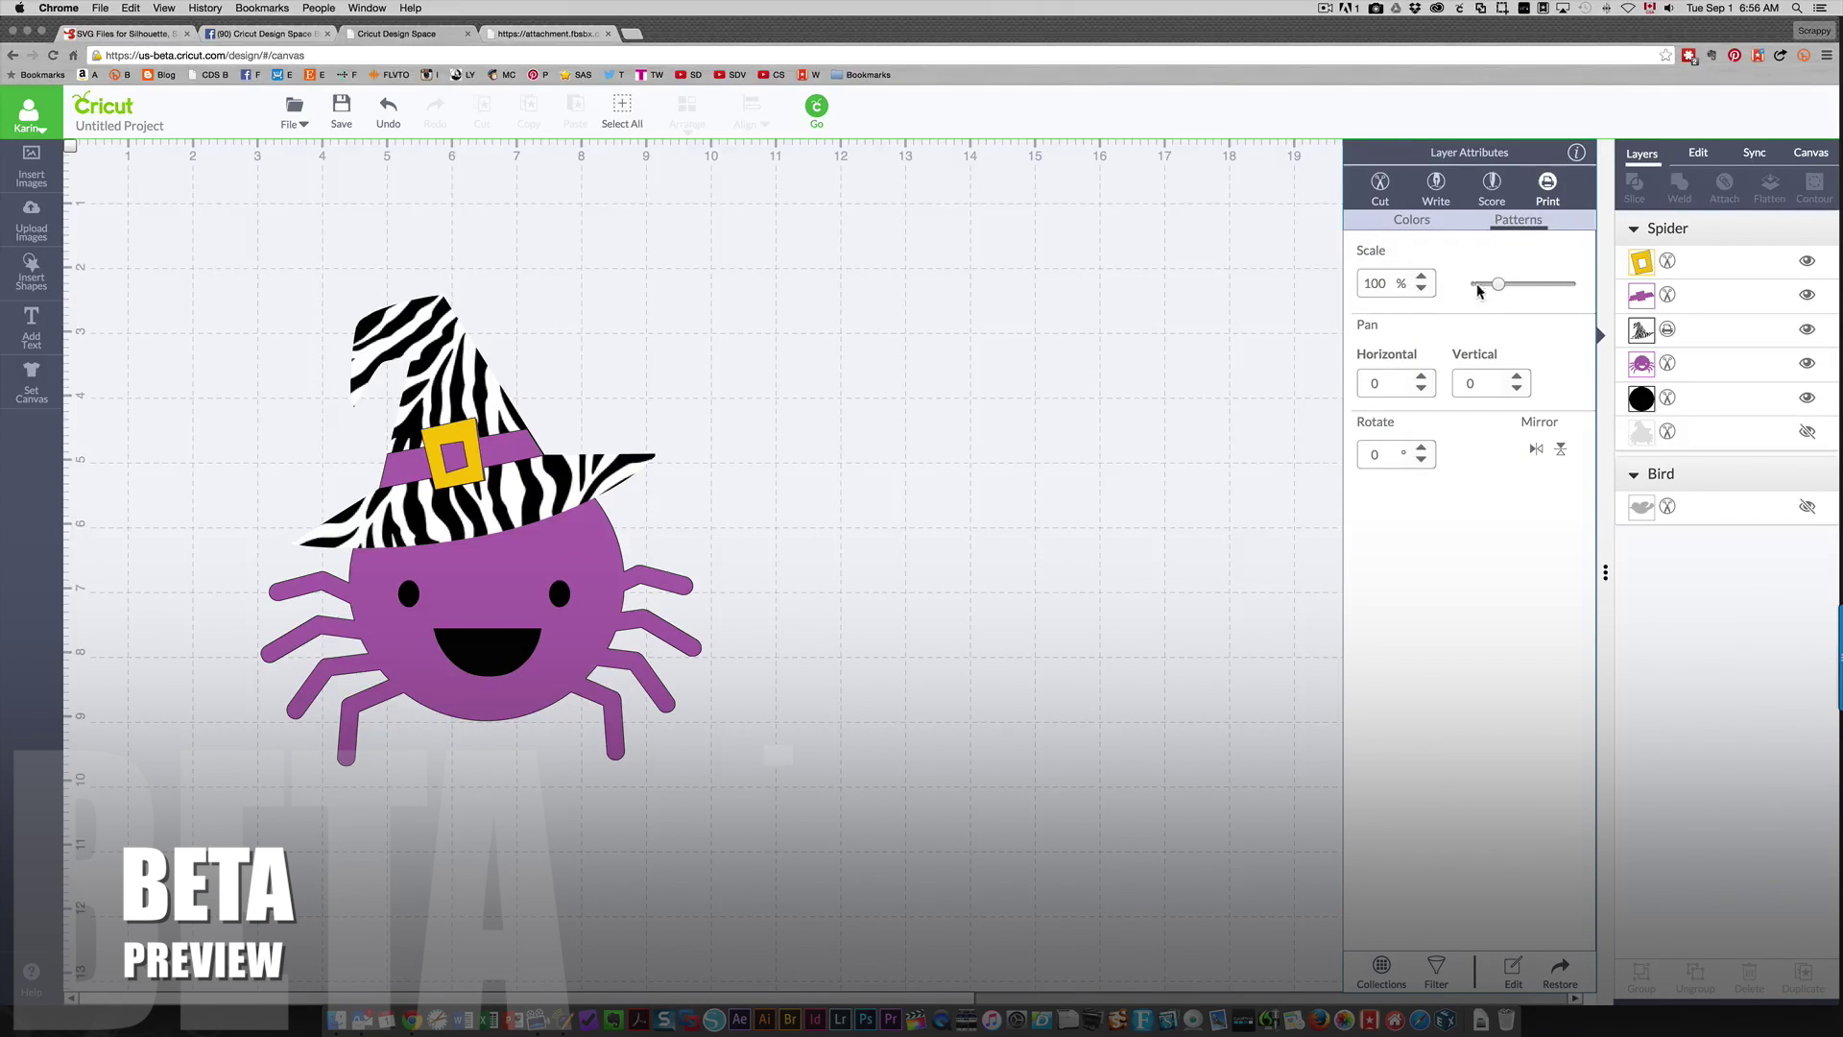
{"action": "left_click_drag", "start_coordinate": [1495, 285], "coordinate": [1492, 285]}
{"action": "left_click", "coordinate": [422, 438]}
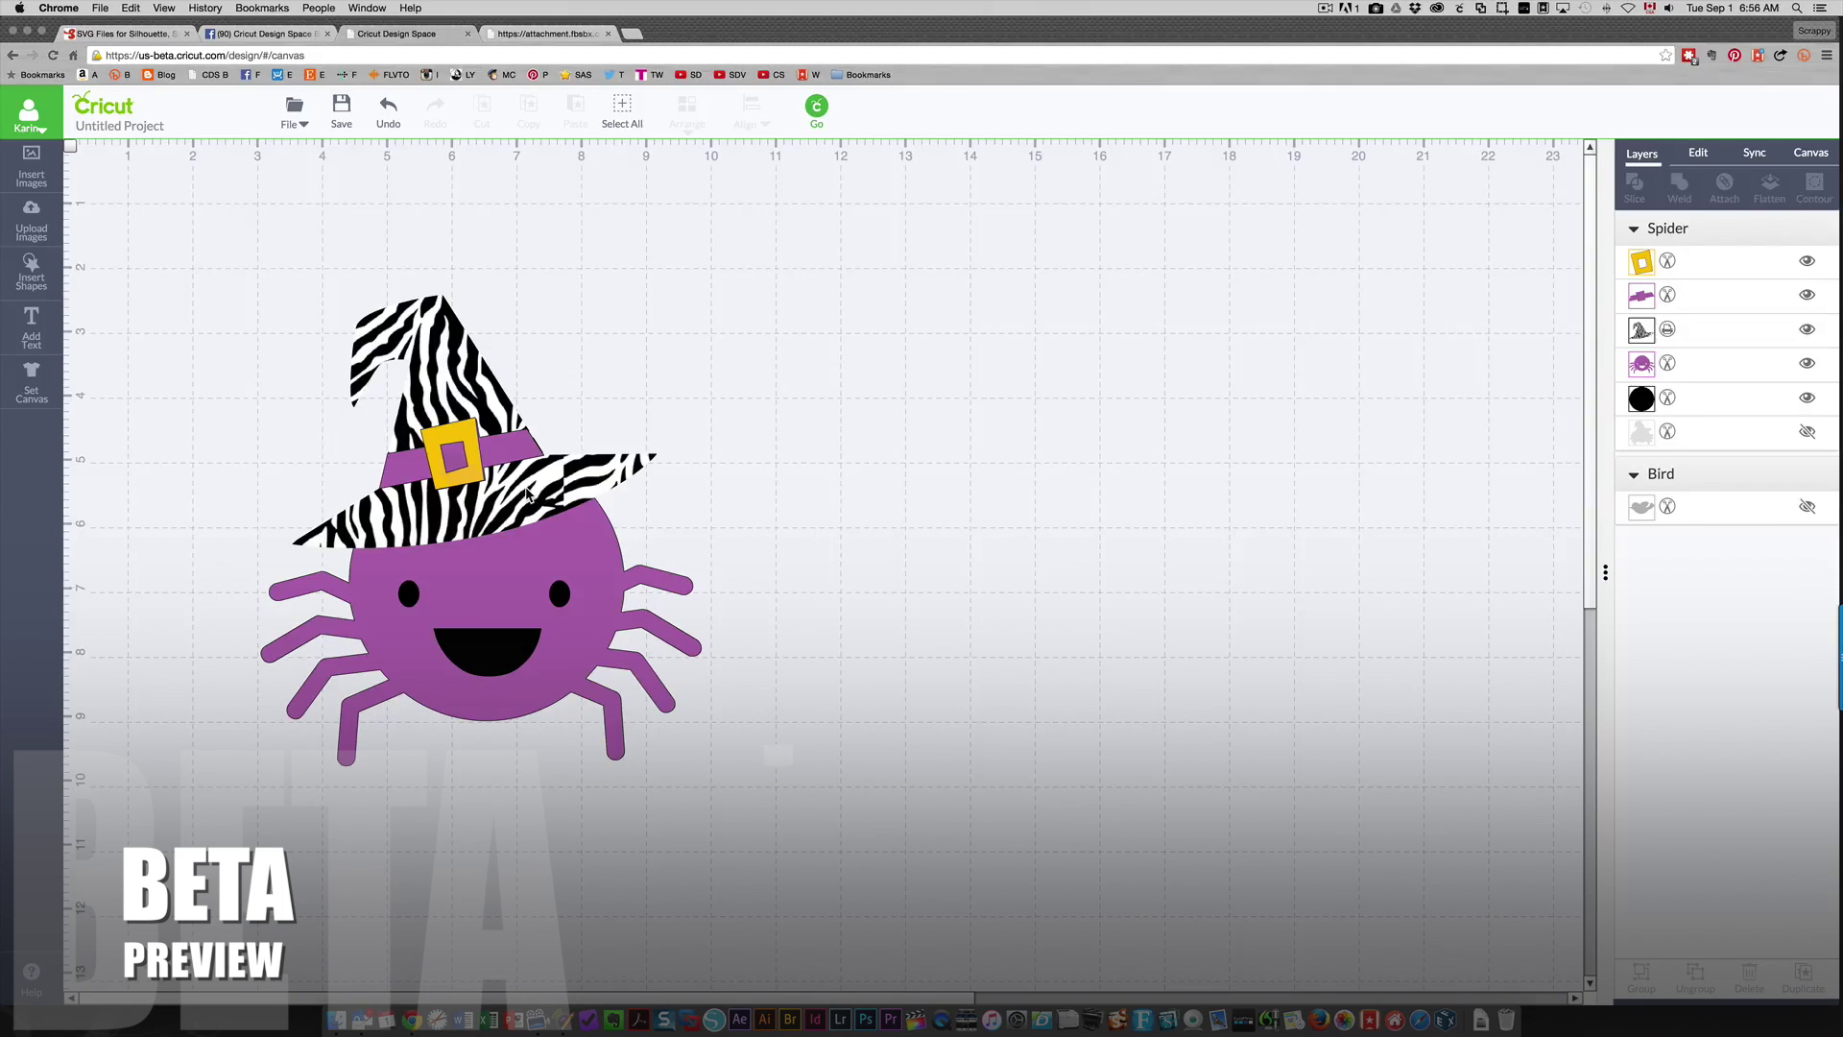
Step: Delete the spider and insert a circle and a square shape on the canvas
{"action": "left_click_drag", "start_coordinate": [527, 492], "coordinate": [638, 493]}
{"action": "key", "text": "Delete"}
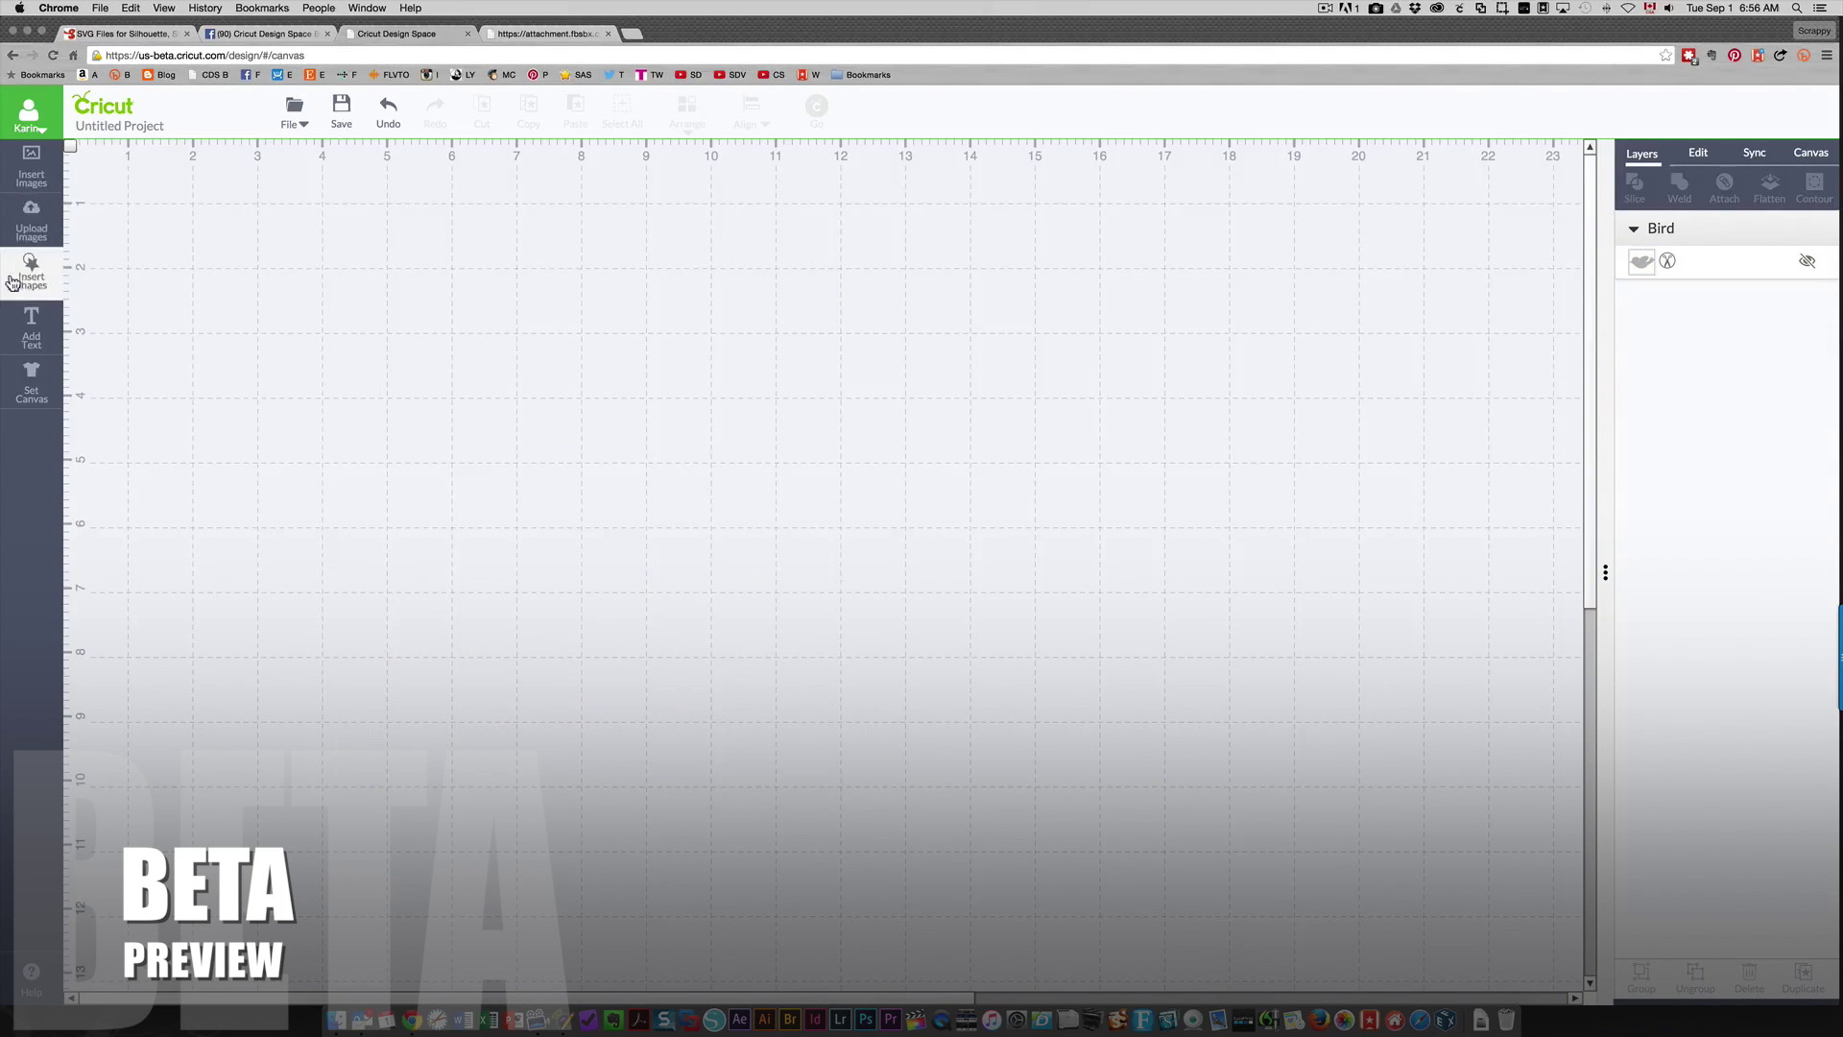
{"action": "left_click", "coordinate": [14, 279]}
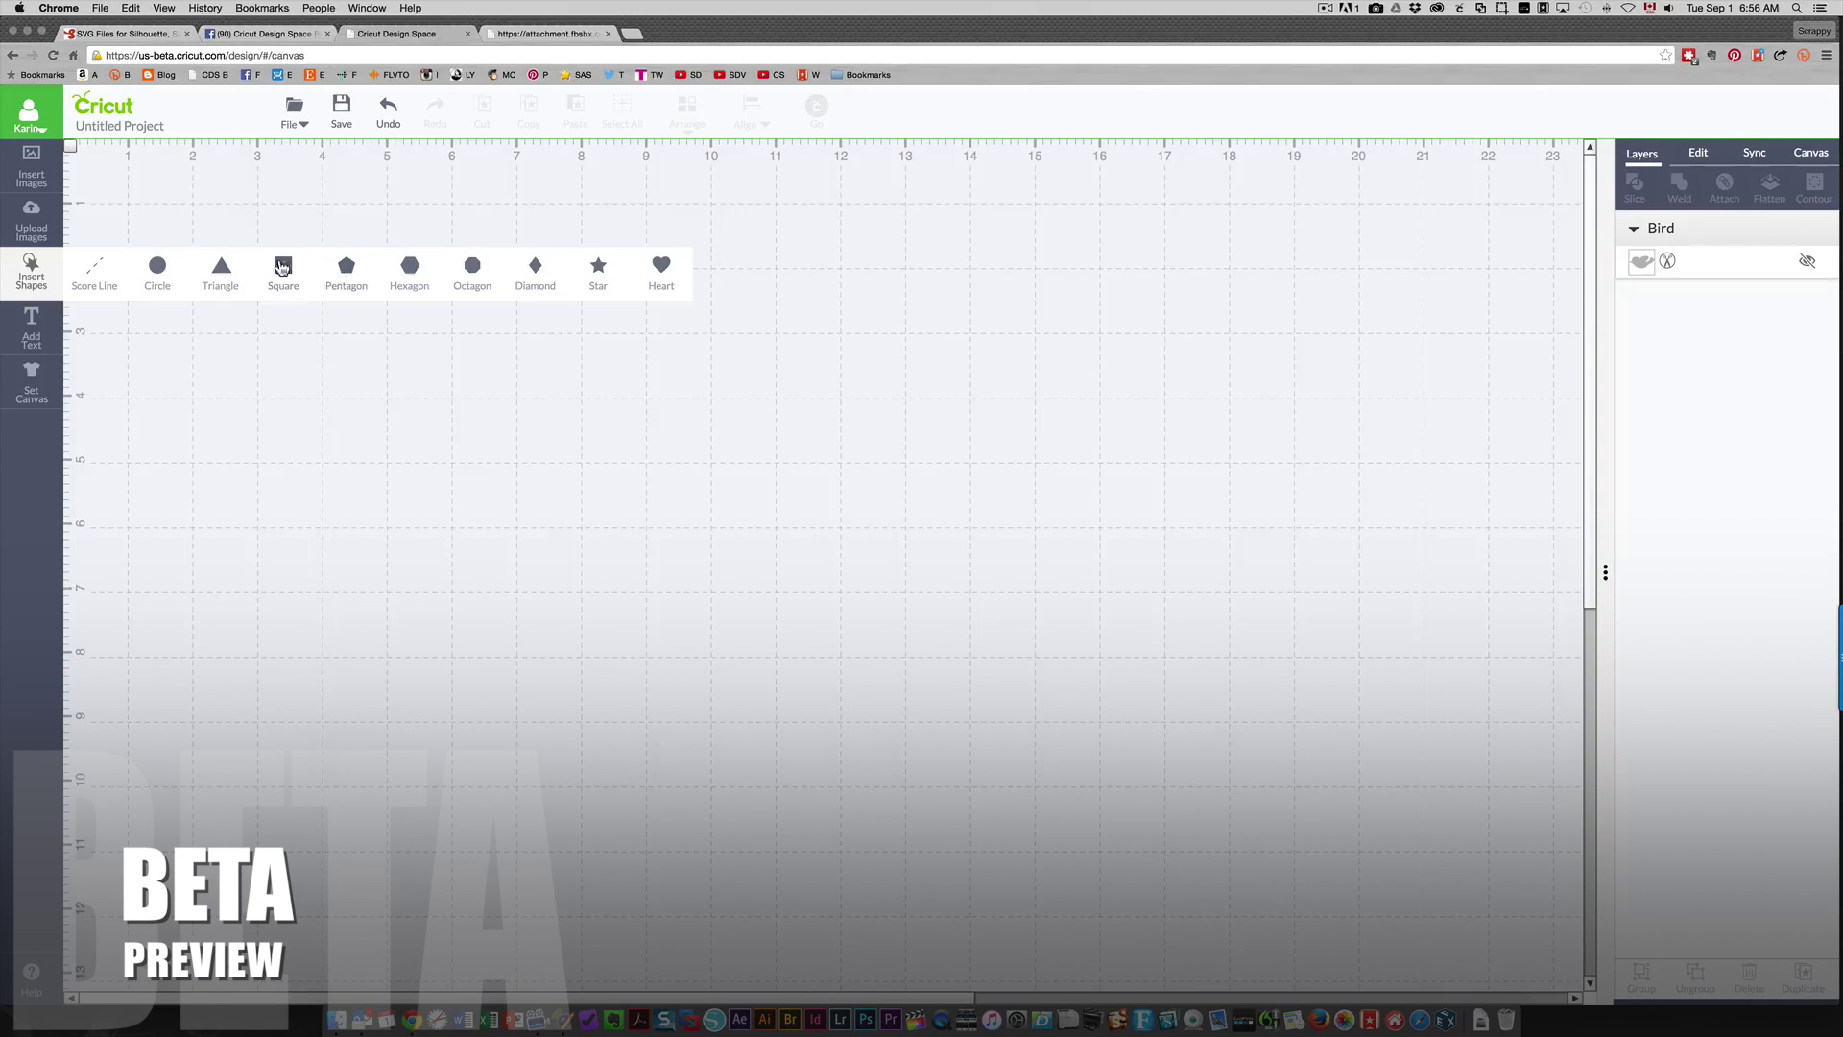
{"action": "left_click", "coordinate": [157, 269]}
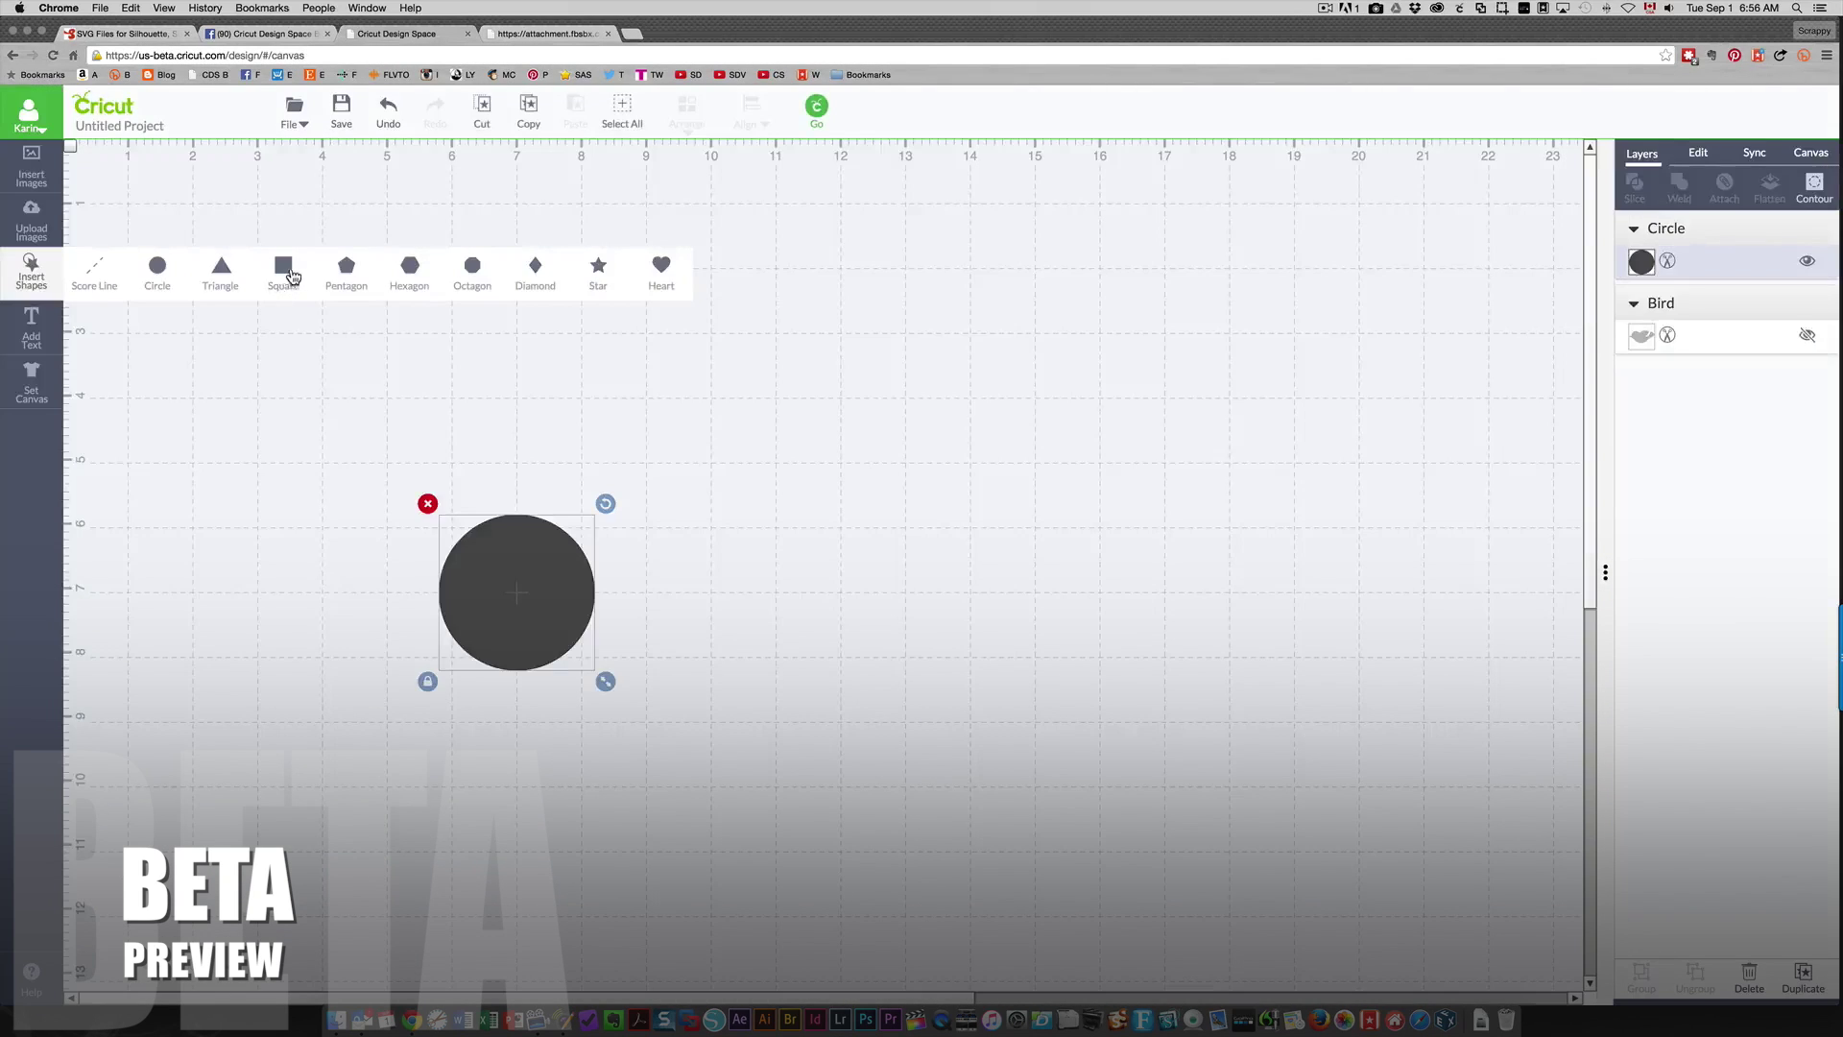
{"action": "left_click", "coordinate": [283, 268]}
Step: Place the square to the right of the circle, enlarging the circle to about 5 and the square to about 7.75 ruler units across
{"action": "left_click_drag", "start_coordinate": [546, 579], "coordinate": [865, 519]}
{"action": "left_click_drag", "start_coordinate": [486, 588], "coordinate": [309, 402]}
{"action": "left_click_drag", "start_coordinate": [418, 482], "coordinate": [587, 652]}
{"action": "left_click_drag", "start_coordinate": [794, 579], "coordinate": [788, 412]}
{"action": "left_click_drag", "start_coordinate": [884, 510], "coordinate": [876, 617]}
Step: Set the circle layer to Print and fill it with the zebra pattern
{"action": "left_click", "coordinate": [284, 522]}
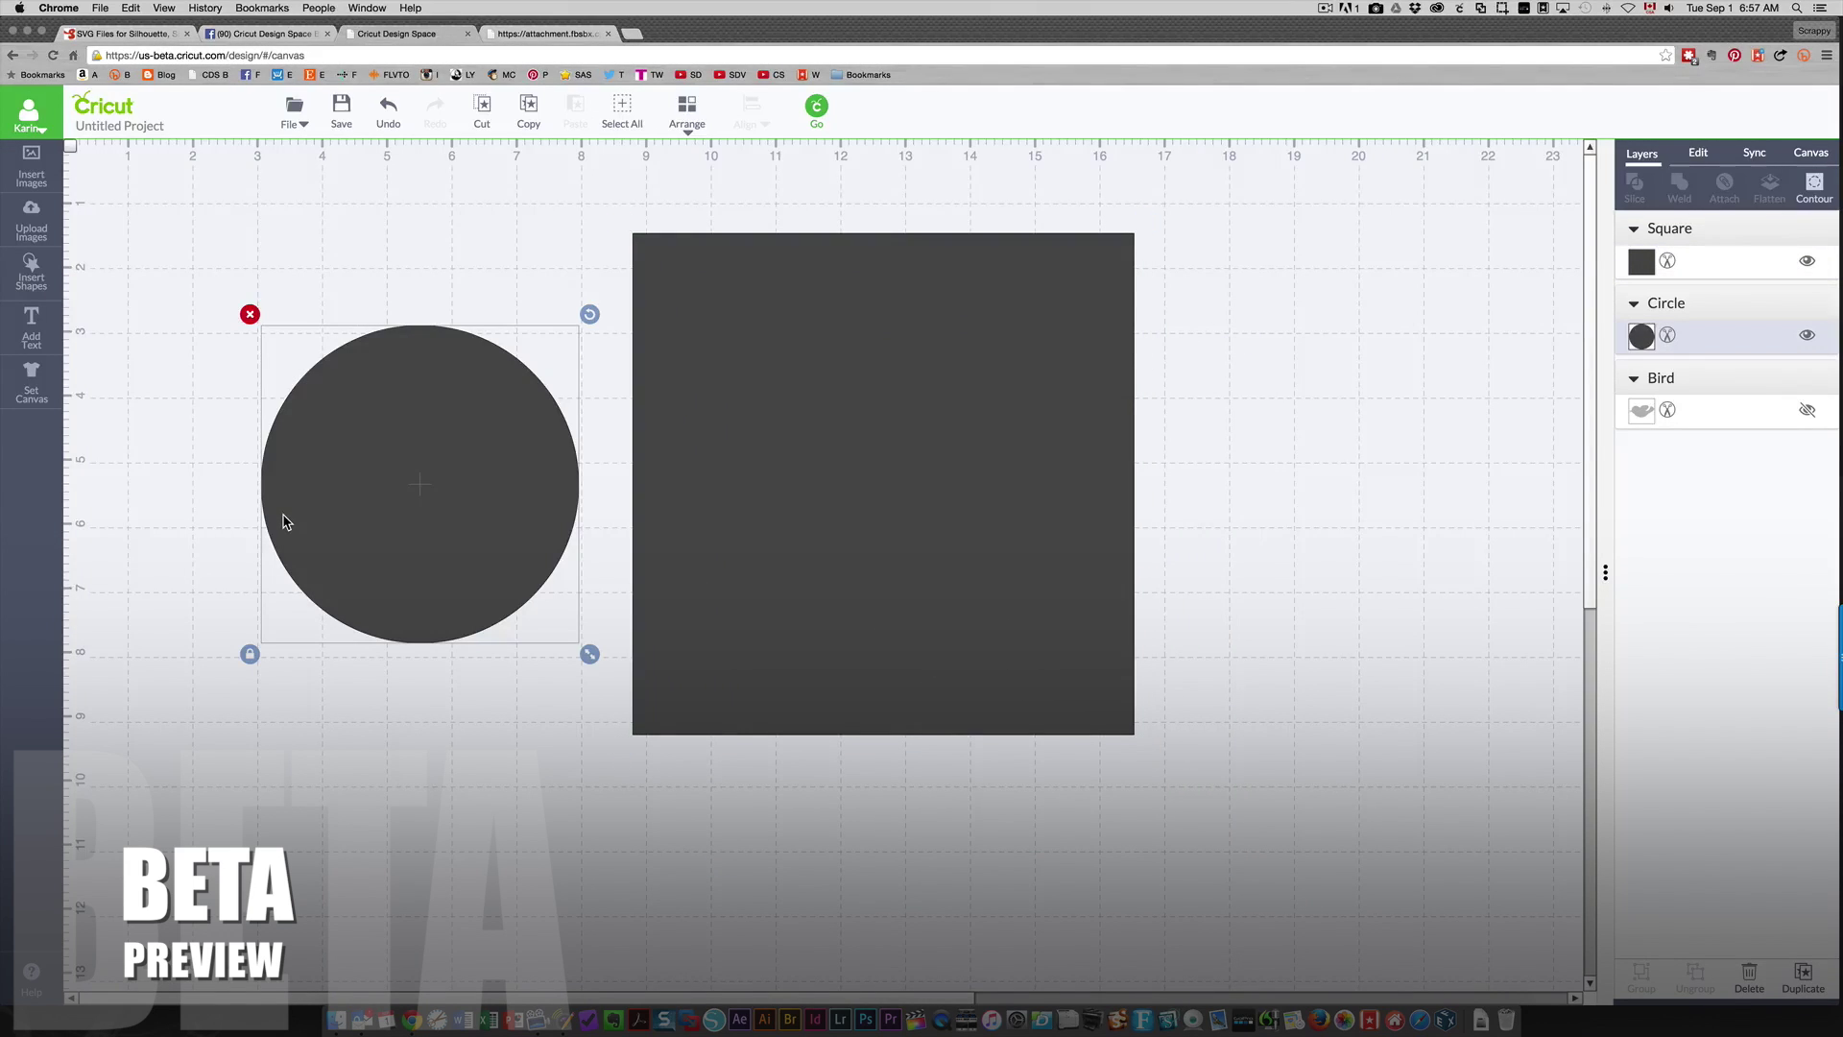
{"action": "left_click", "coordinate": [1639, 336]}
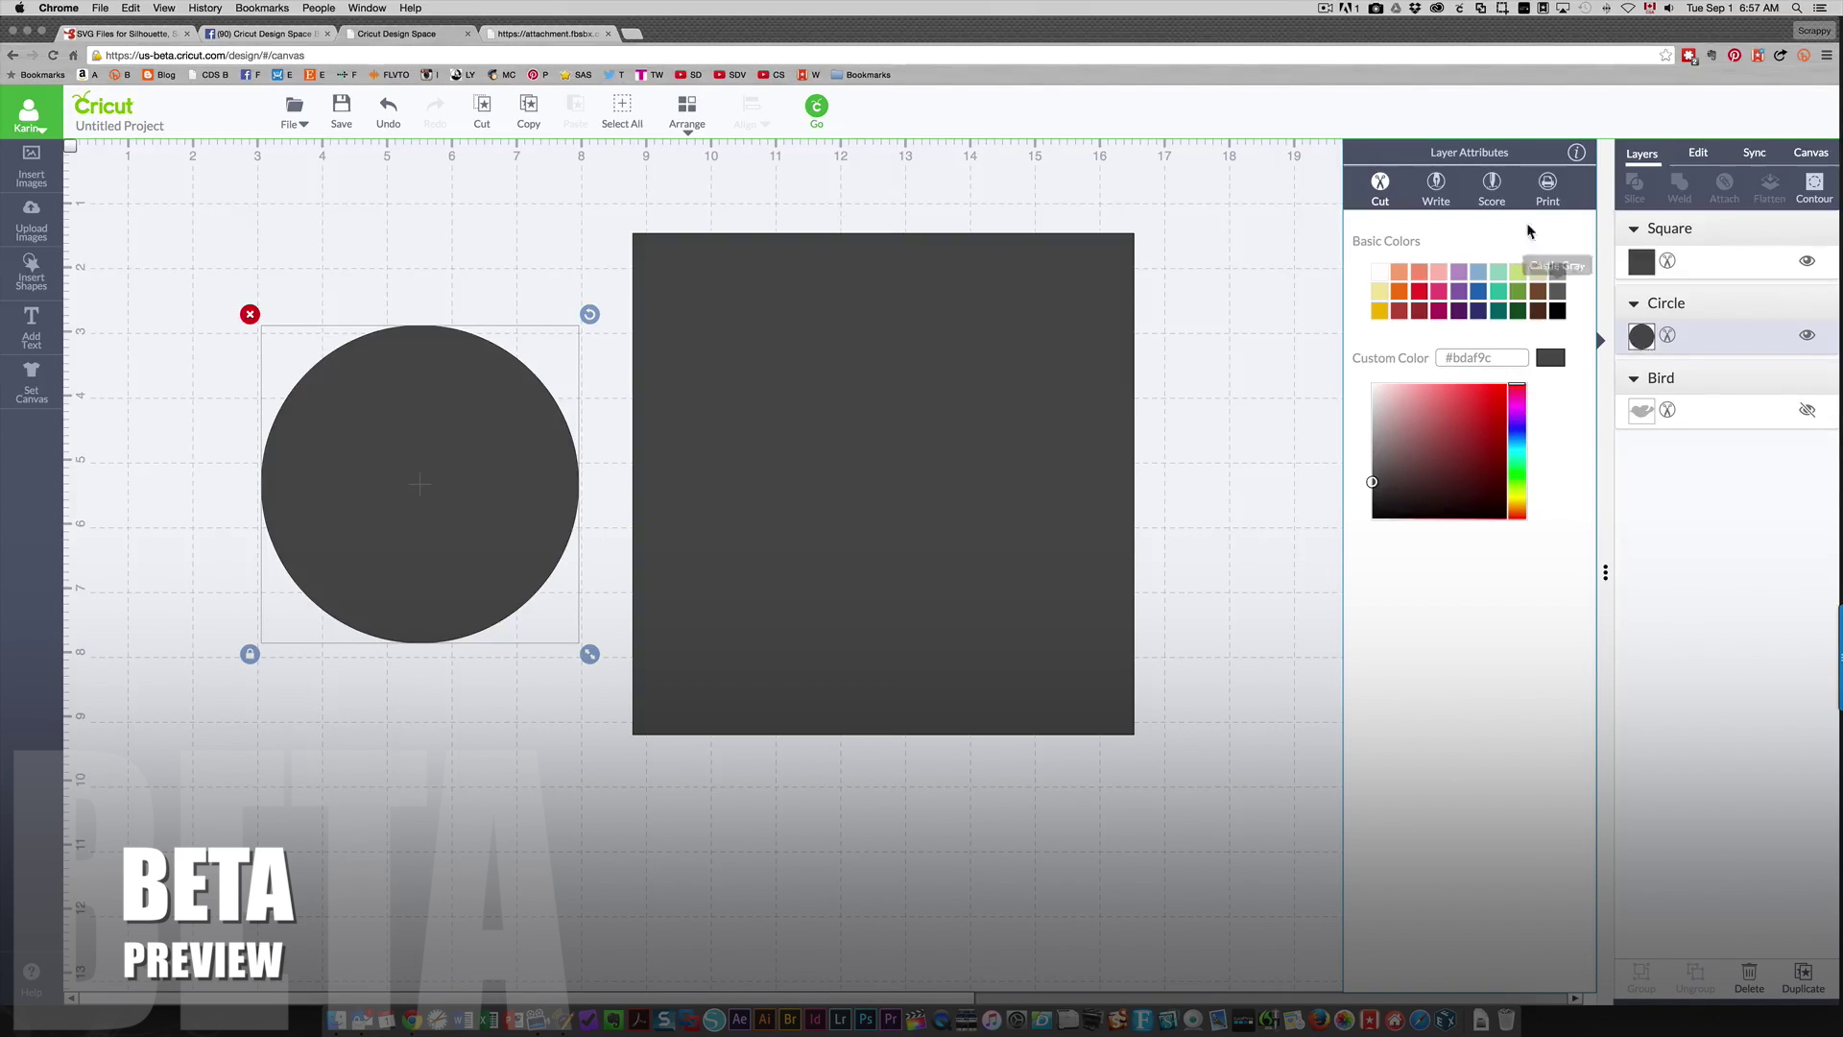
{"action": "left_click", "coordinate": [1546, 195]}
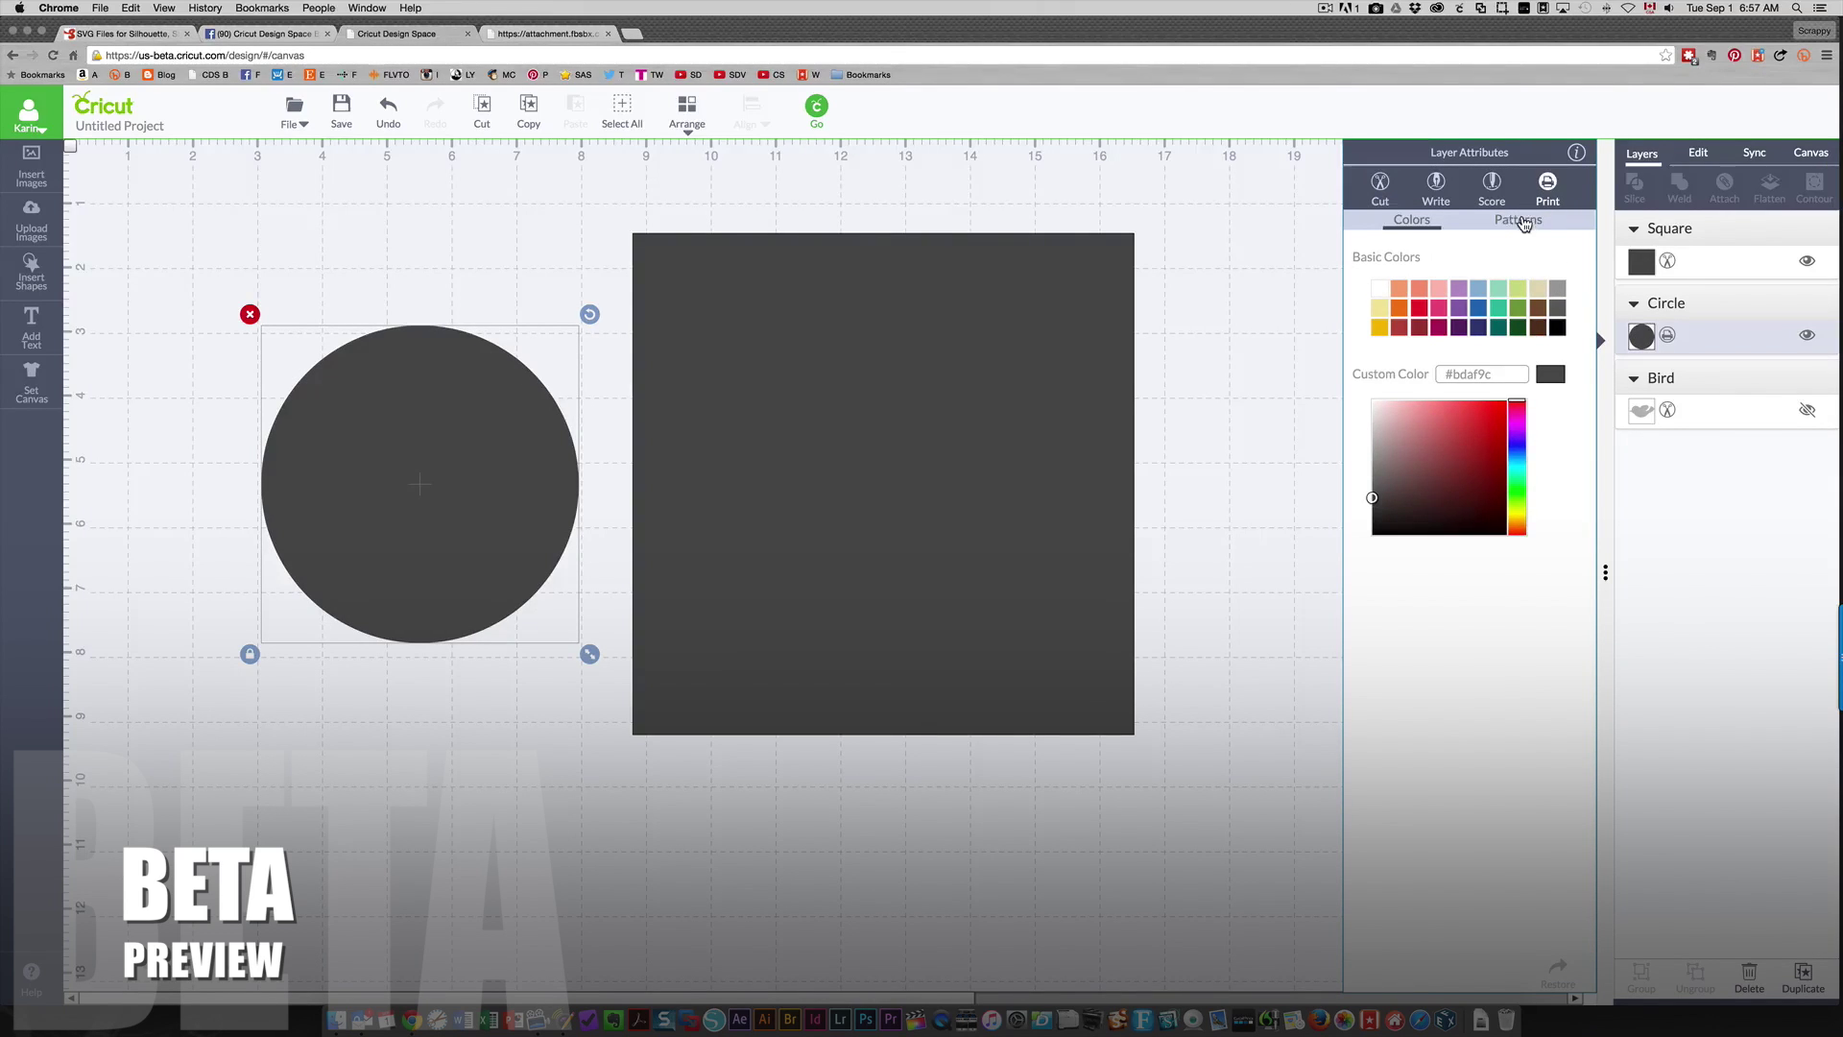
{"action": "left_click", "coordinate": [1523, 221]}
{"action": "left_click", "coordinate": [1538, 843]}
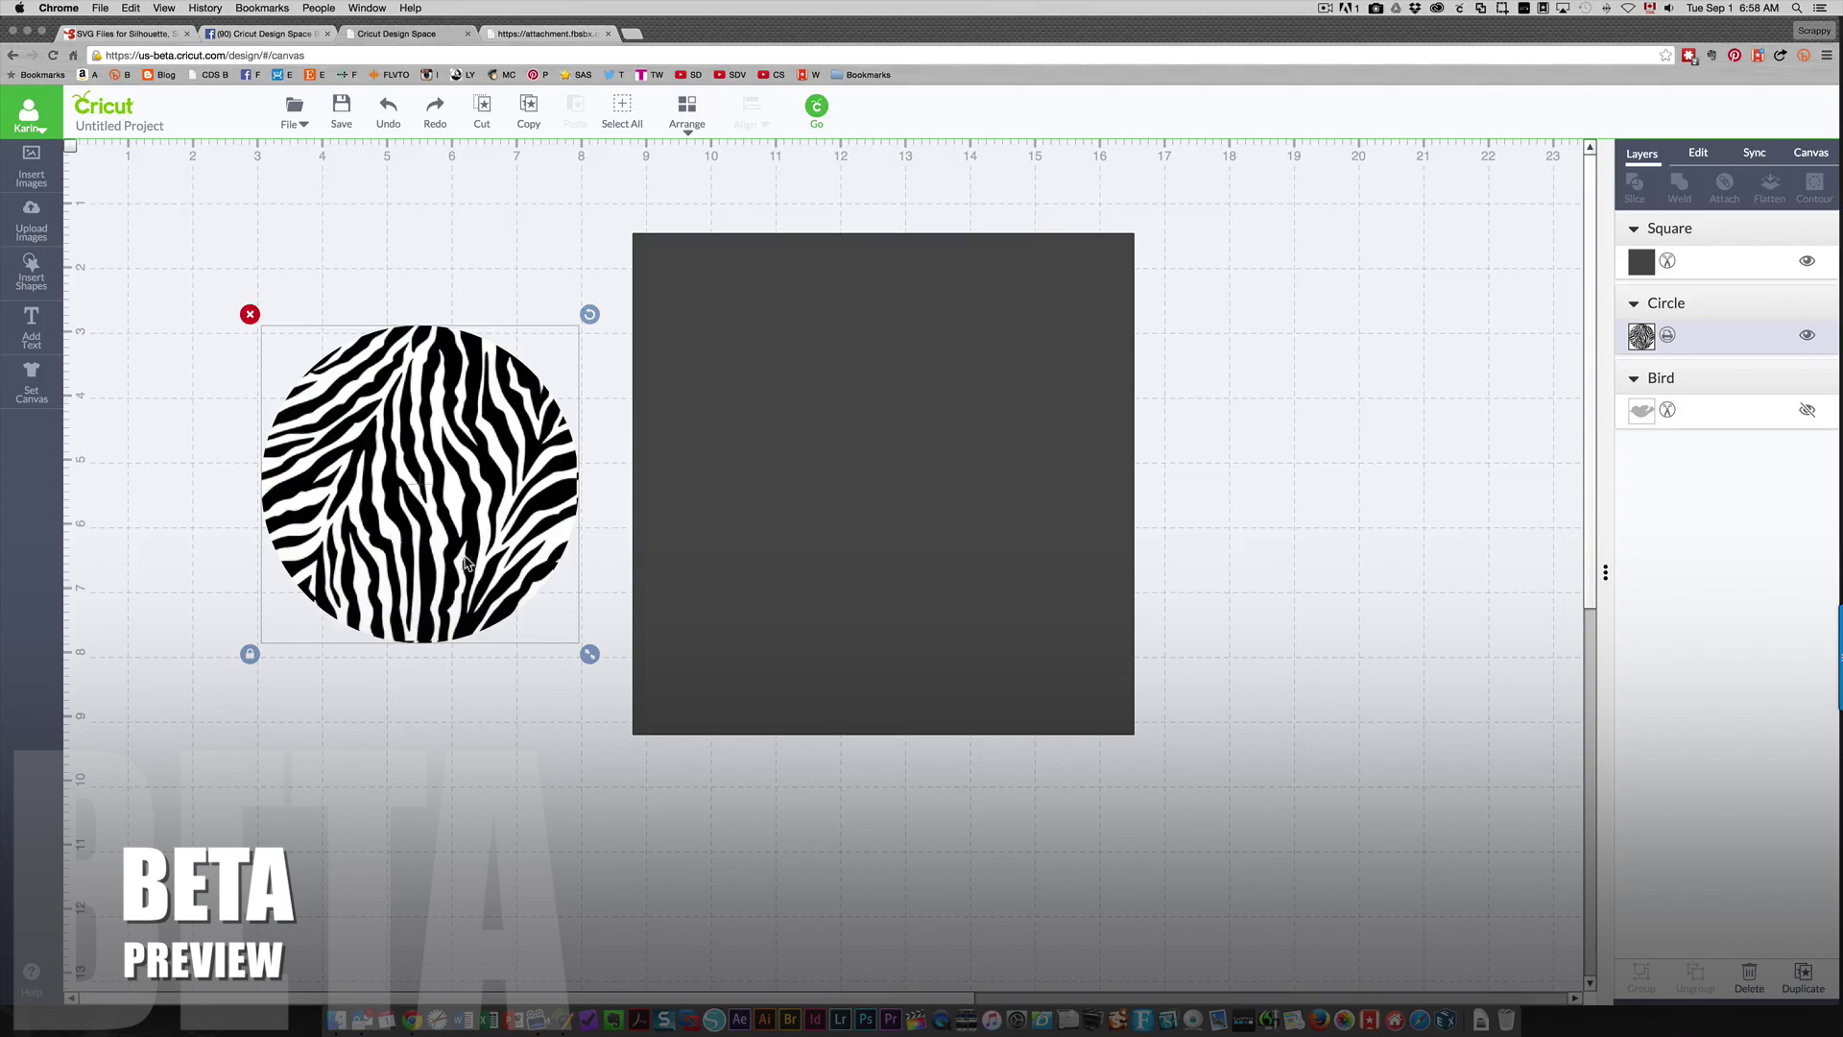
Step: Move the zebra circle onto the square and bring it to the front
{"action": "left_click_drag", "start_coordinate": [468, 562], "coordinate": [885, 539]}
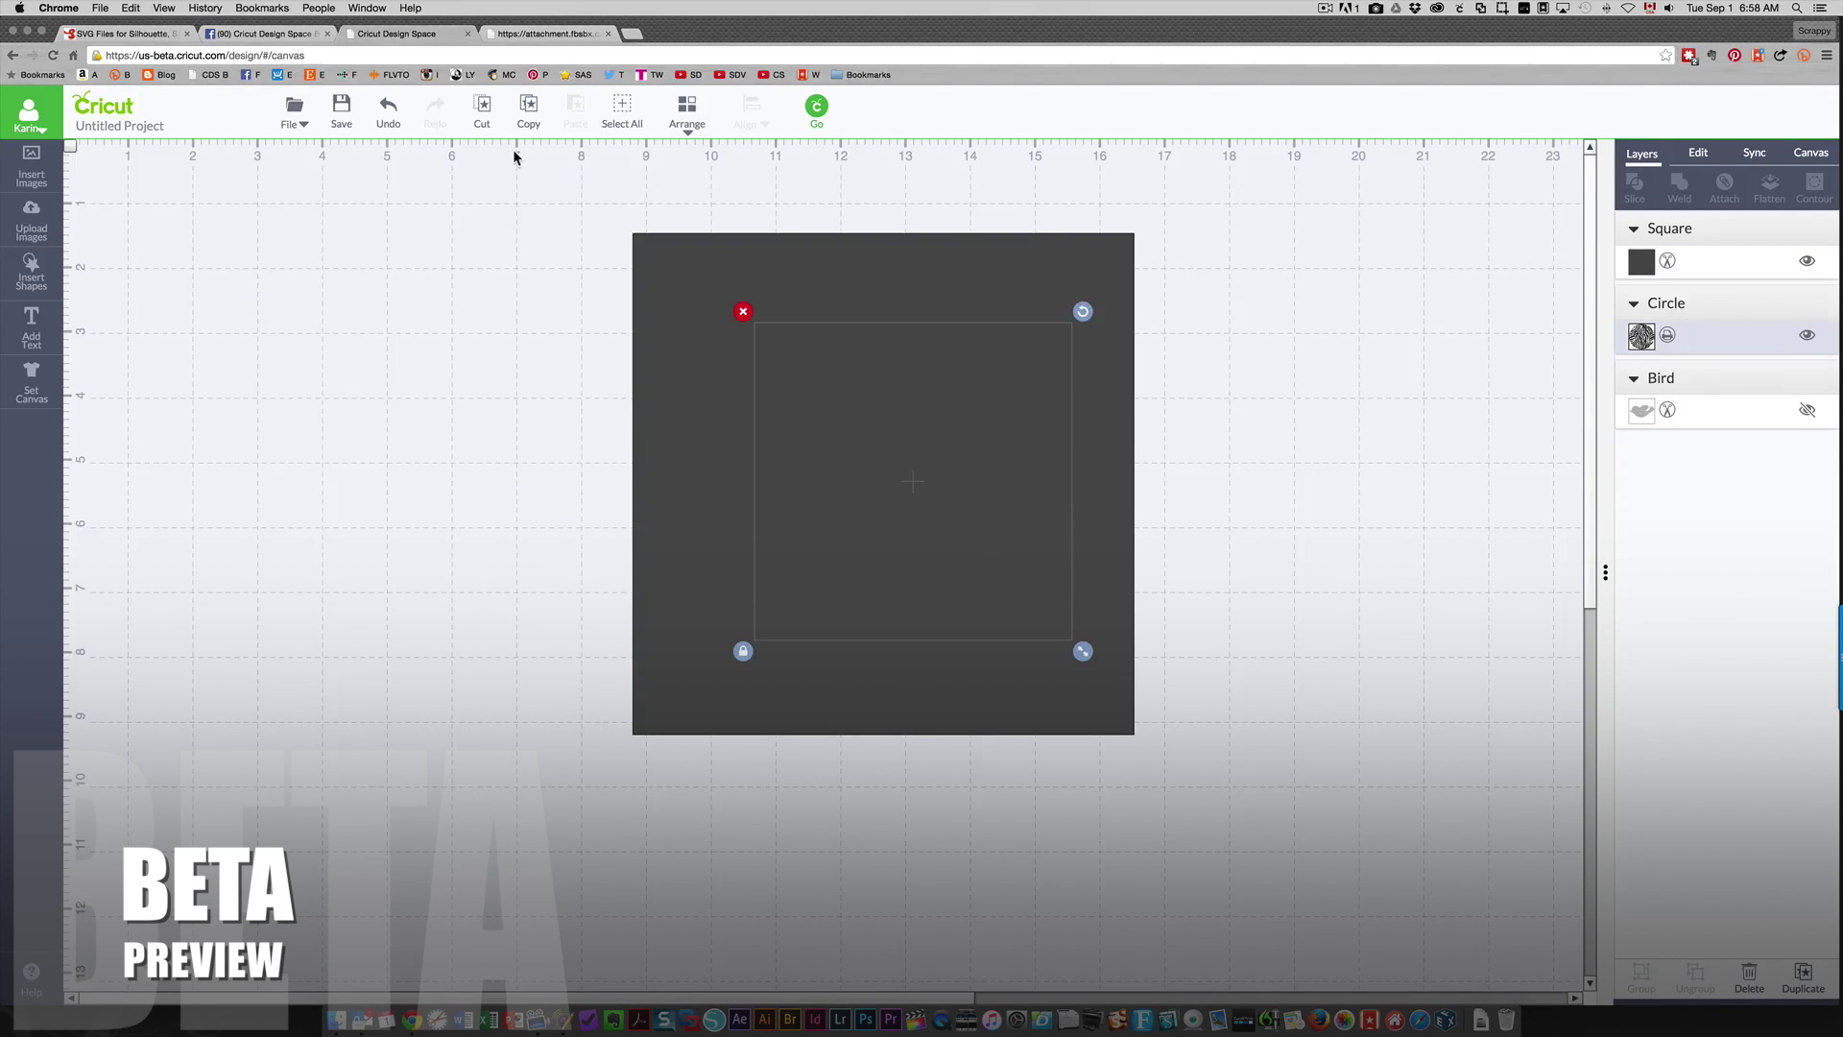
{"action": "left_click", "coordinate": [689, 110]}
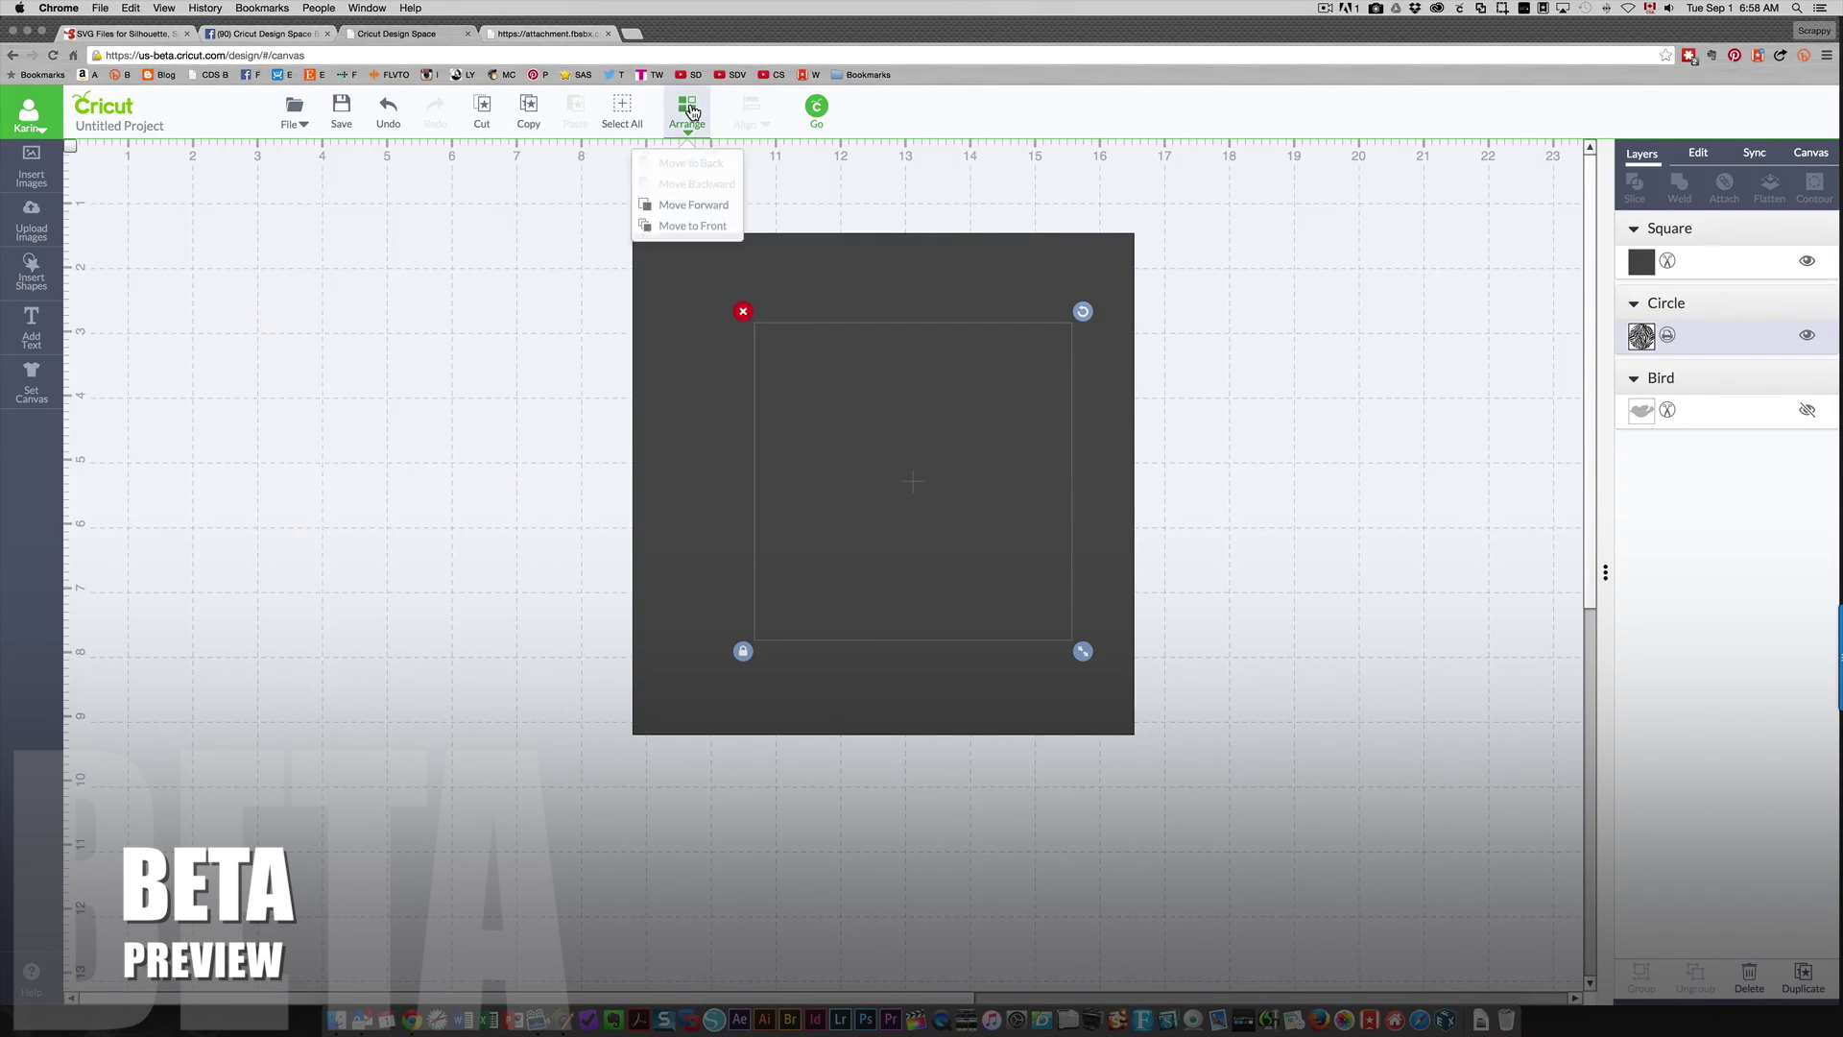
{"action": "left_click", "coordinate": [692, 226]}
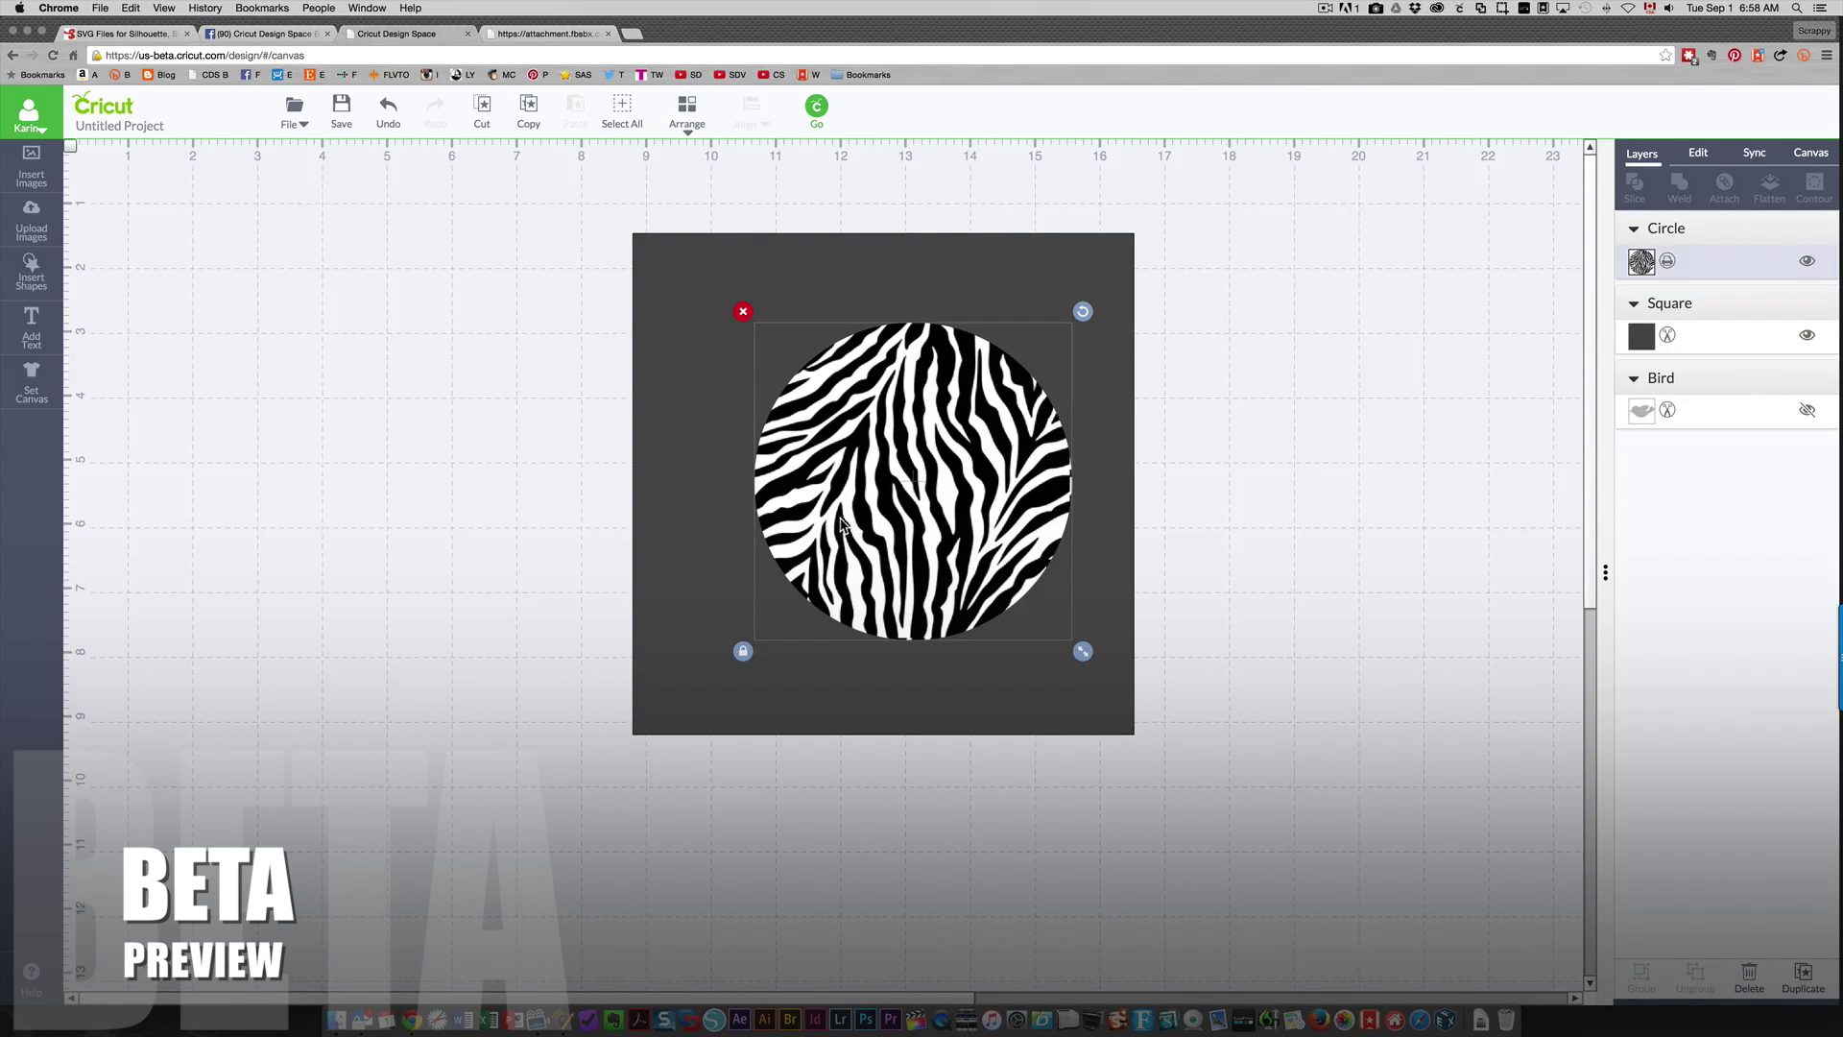
{"action": "left_click_drag", "start_coordinate": [844, 527], "coordinate": [824, 529]}
Step: Center the zebra circle and the square on each other vertically and horizontally, and slice the two shapes
{"action": "left_click", "coordinate": [543, 215]}
{"action": "left_click_drag", "start_coordinate": [551, 185], "coordinate": [1288, 890]}
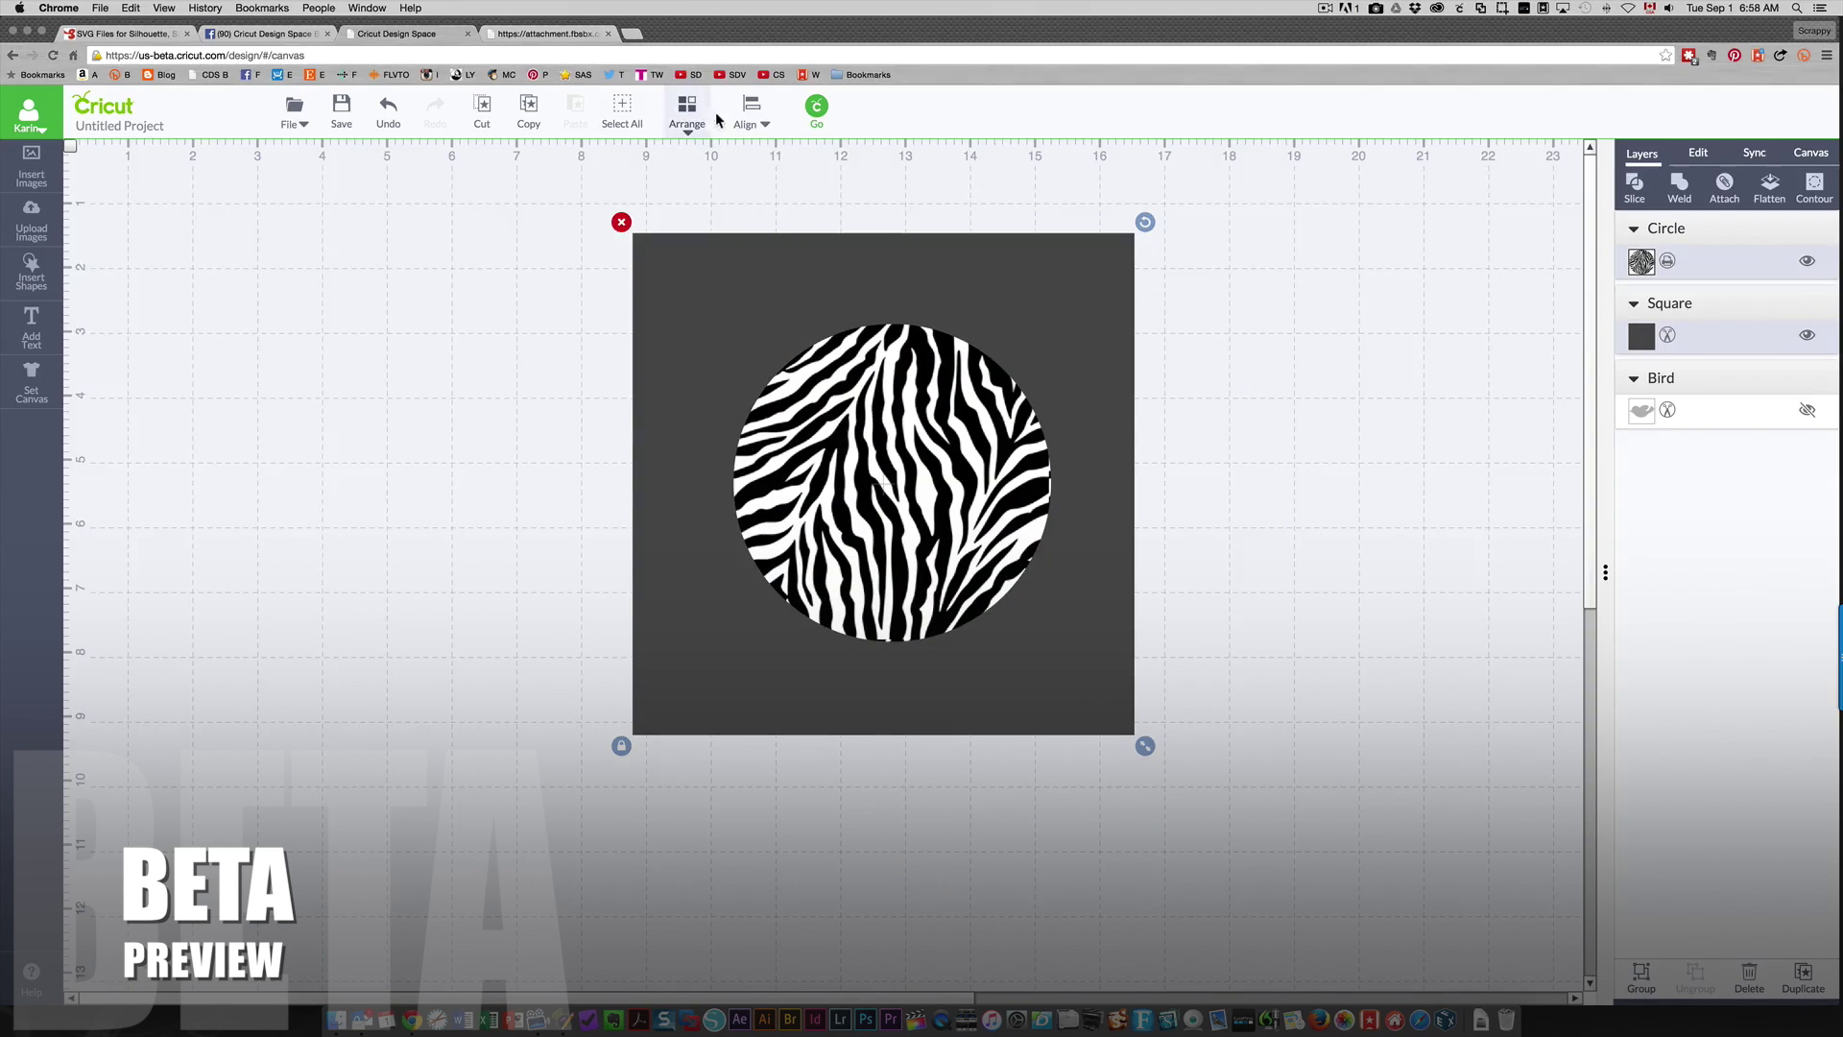
{"action": "left_click", "coordinate": [752, 111]}
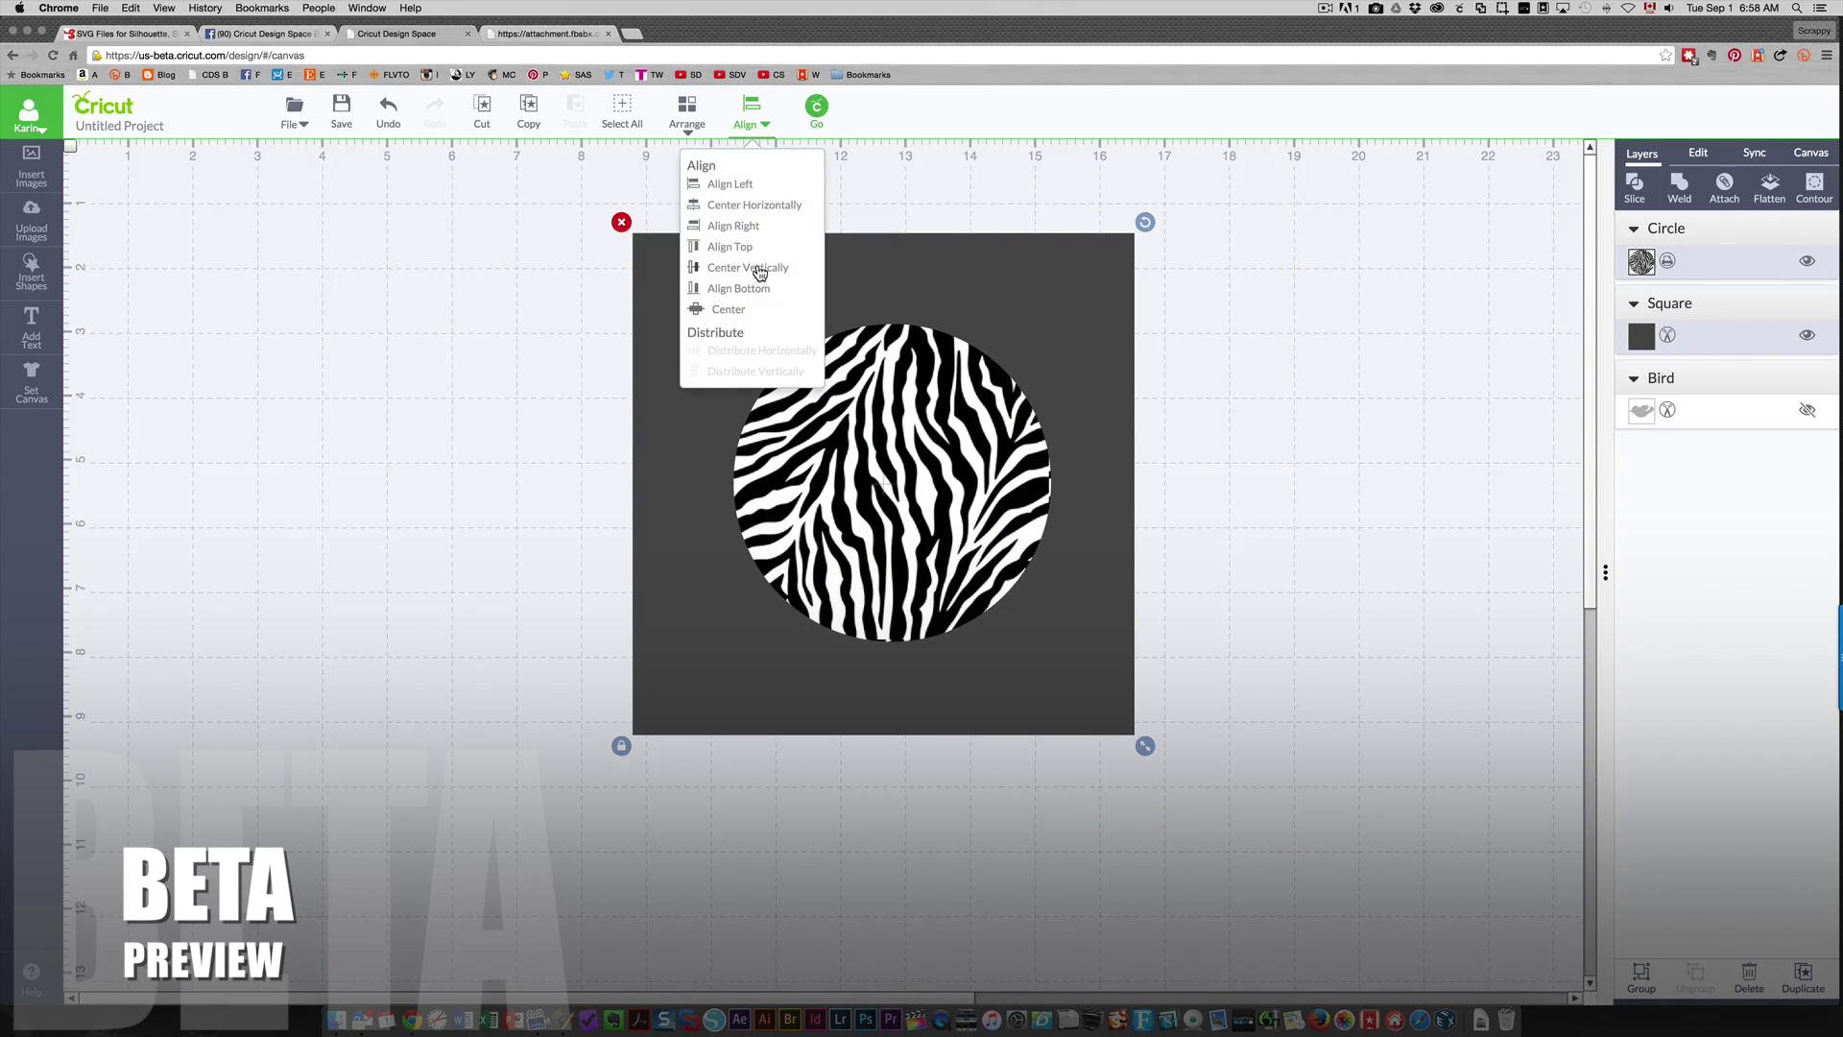
{"action": "left_click", "coordinate": [754, 269]}
{"action": "left_click", "coordinate": [756, 115]}
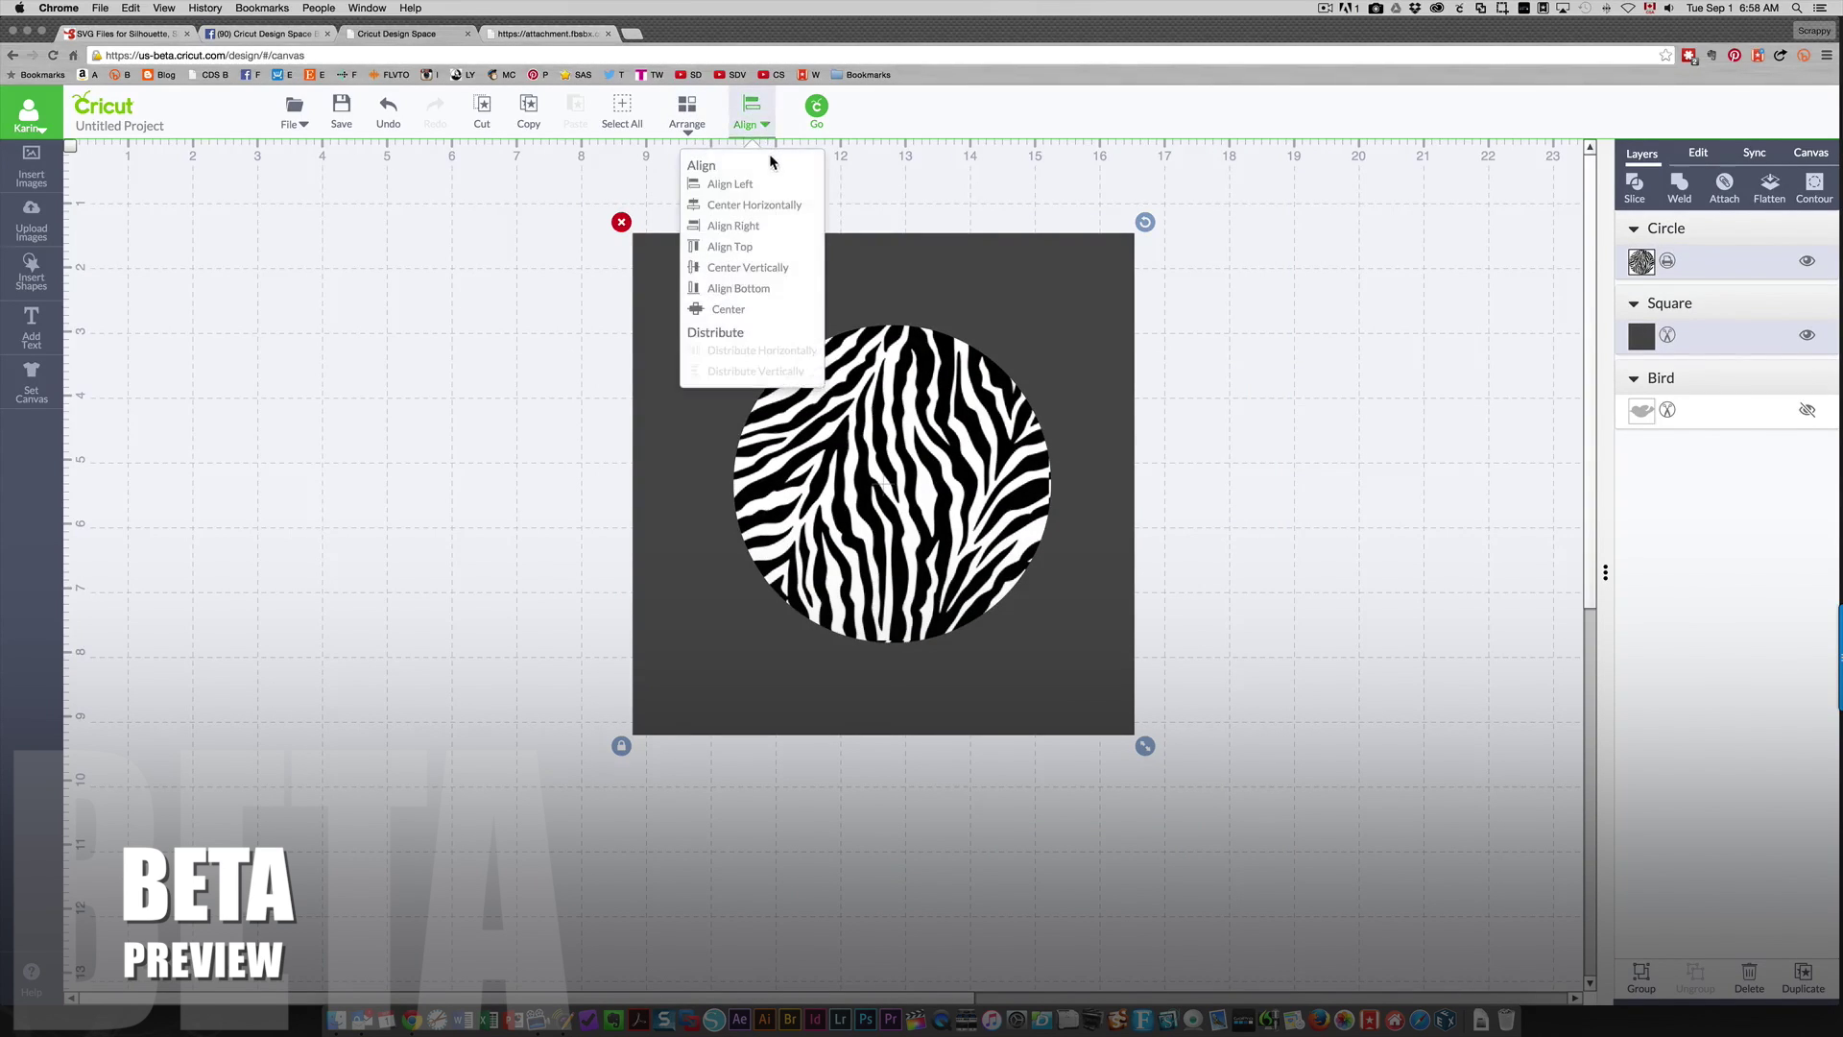
{"action": "left_click", "coordinate": [778, 212]}
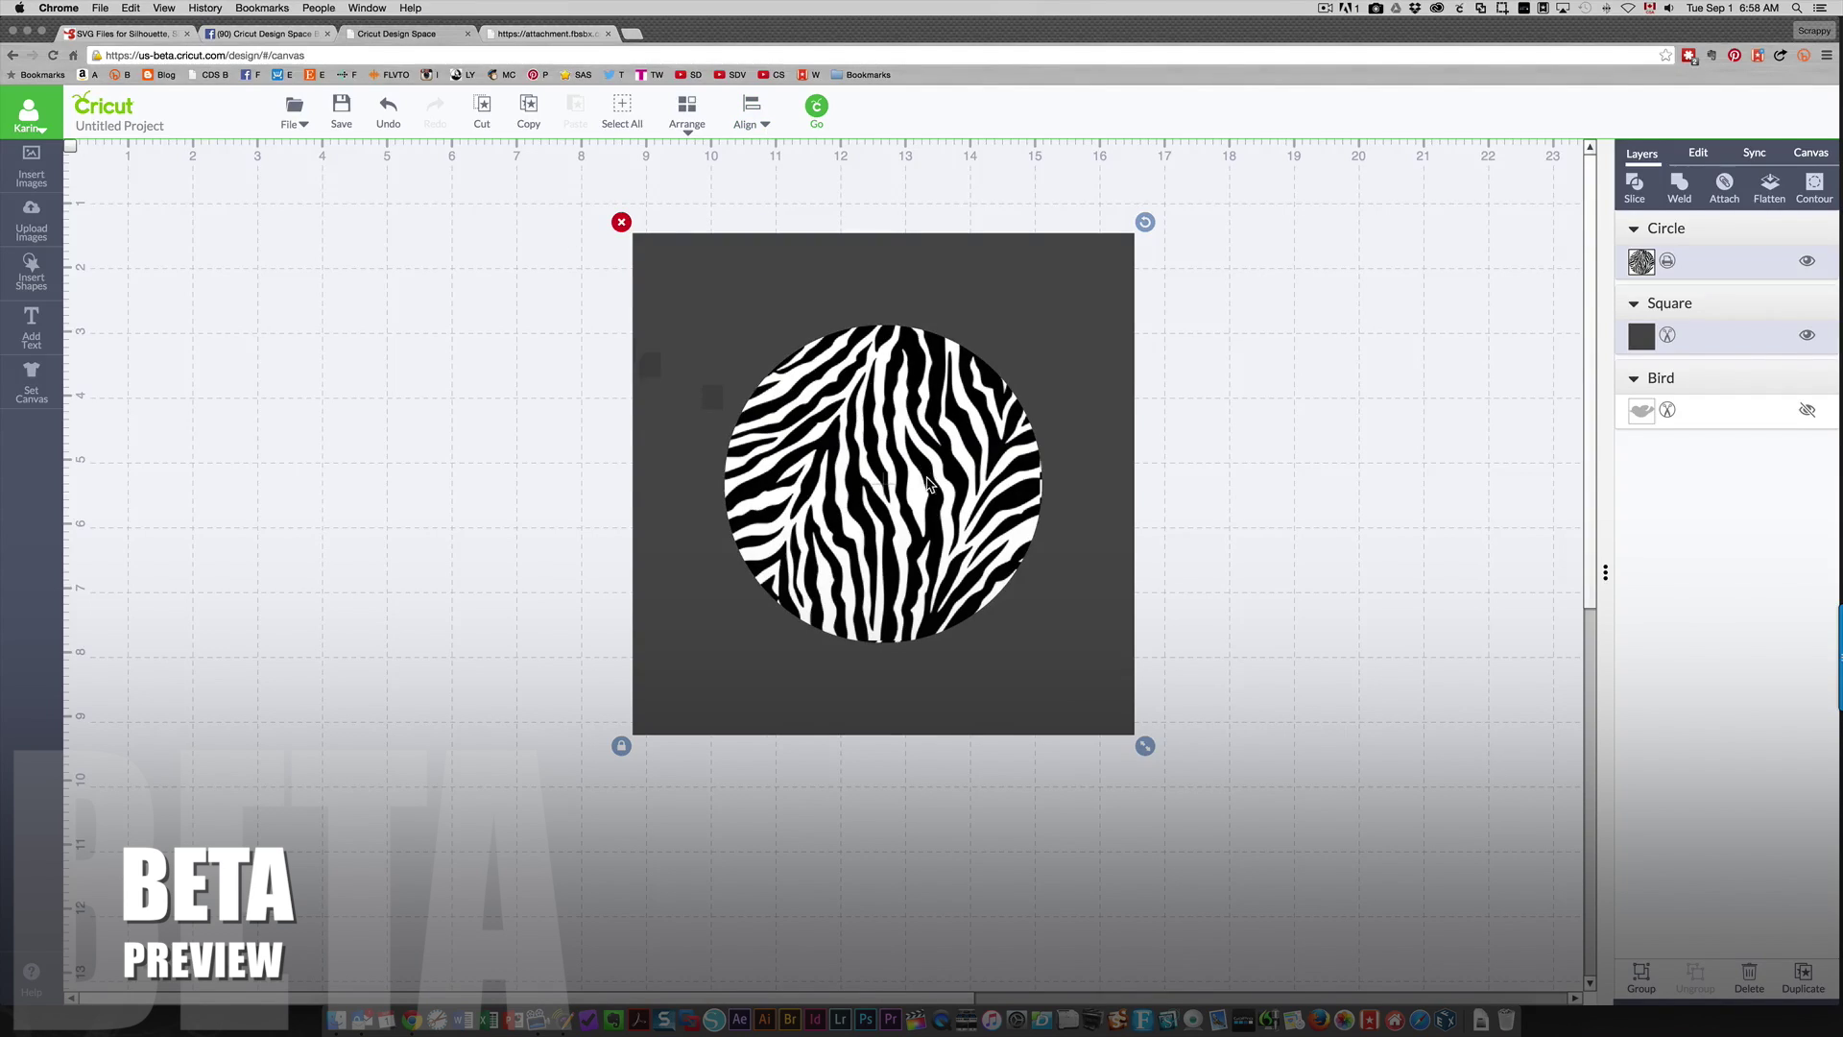
{"action": "left_click", "coordinate": [1635, 187]}
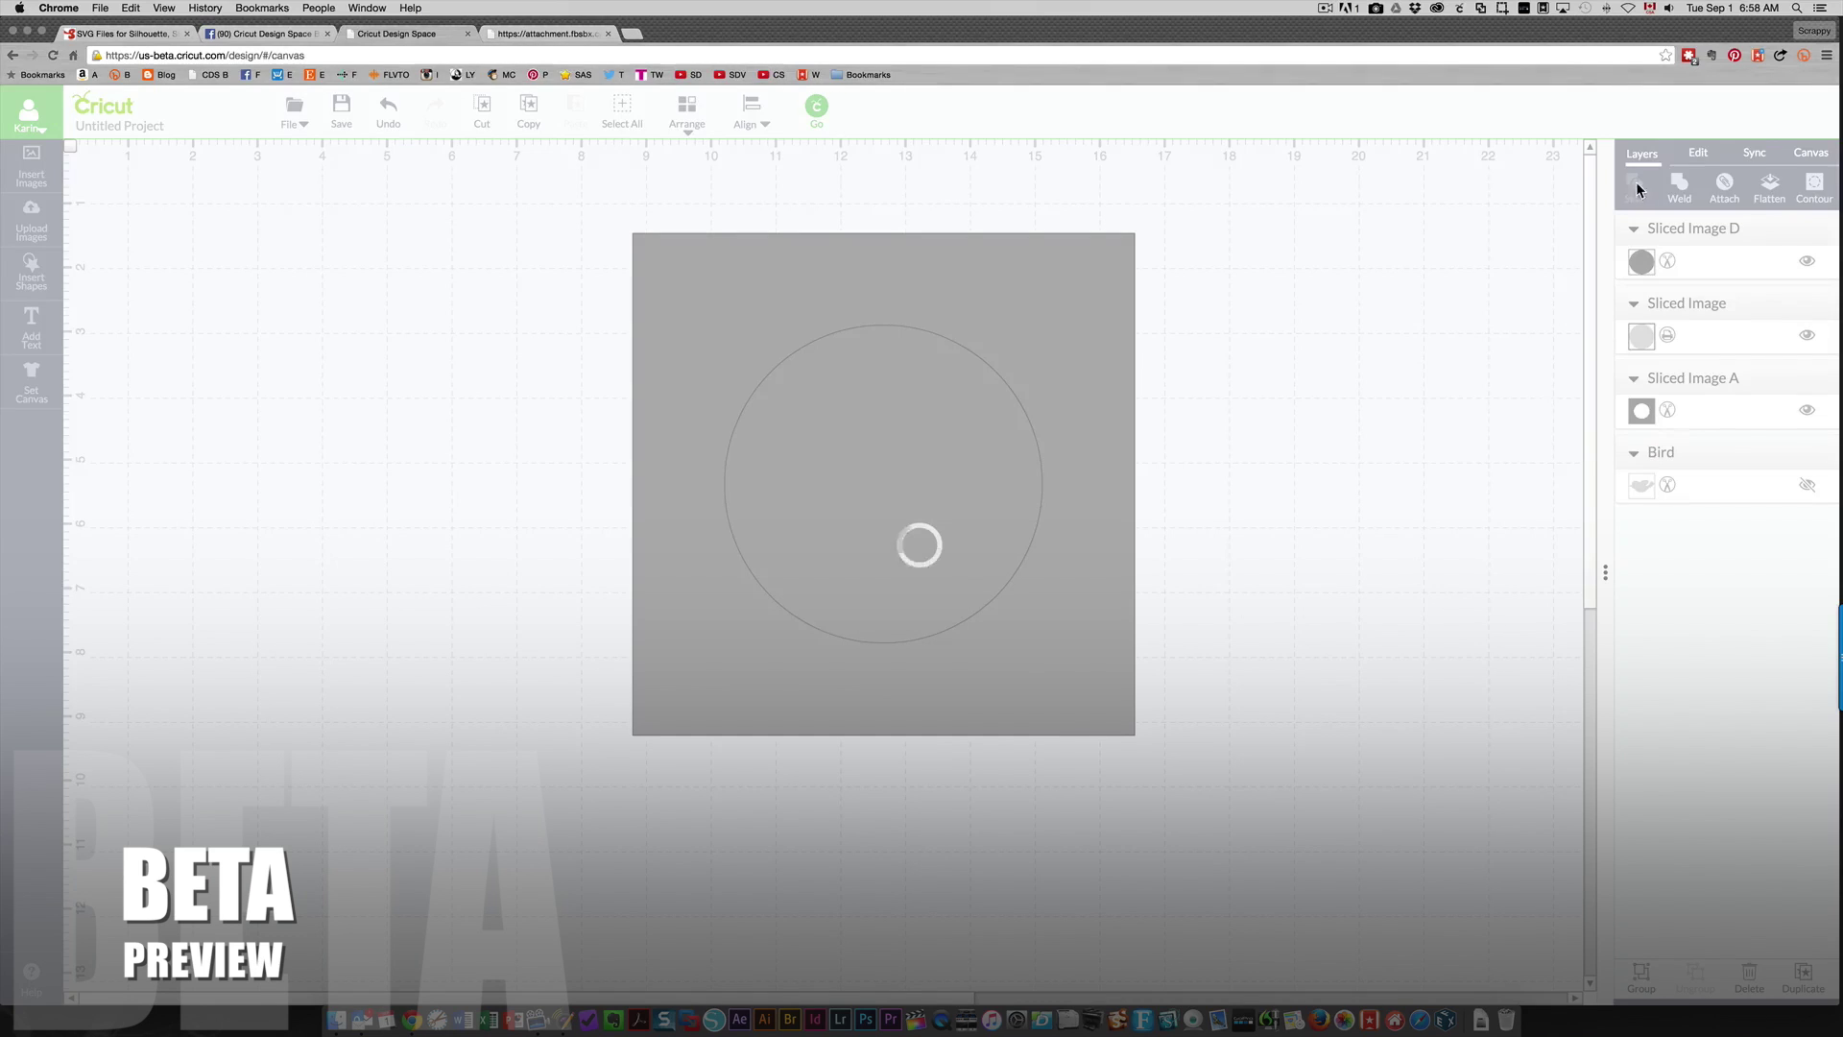
{"action": "left_click", "coordinate": [939, 429]}
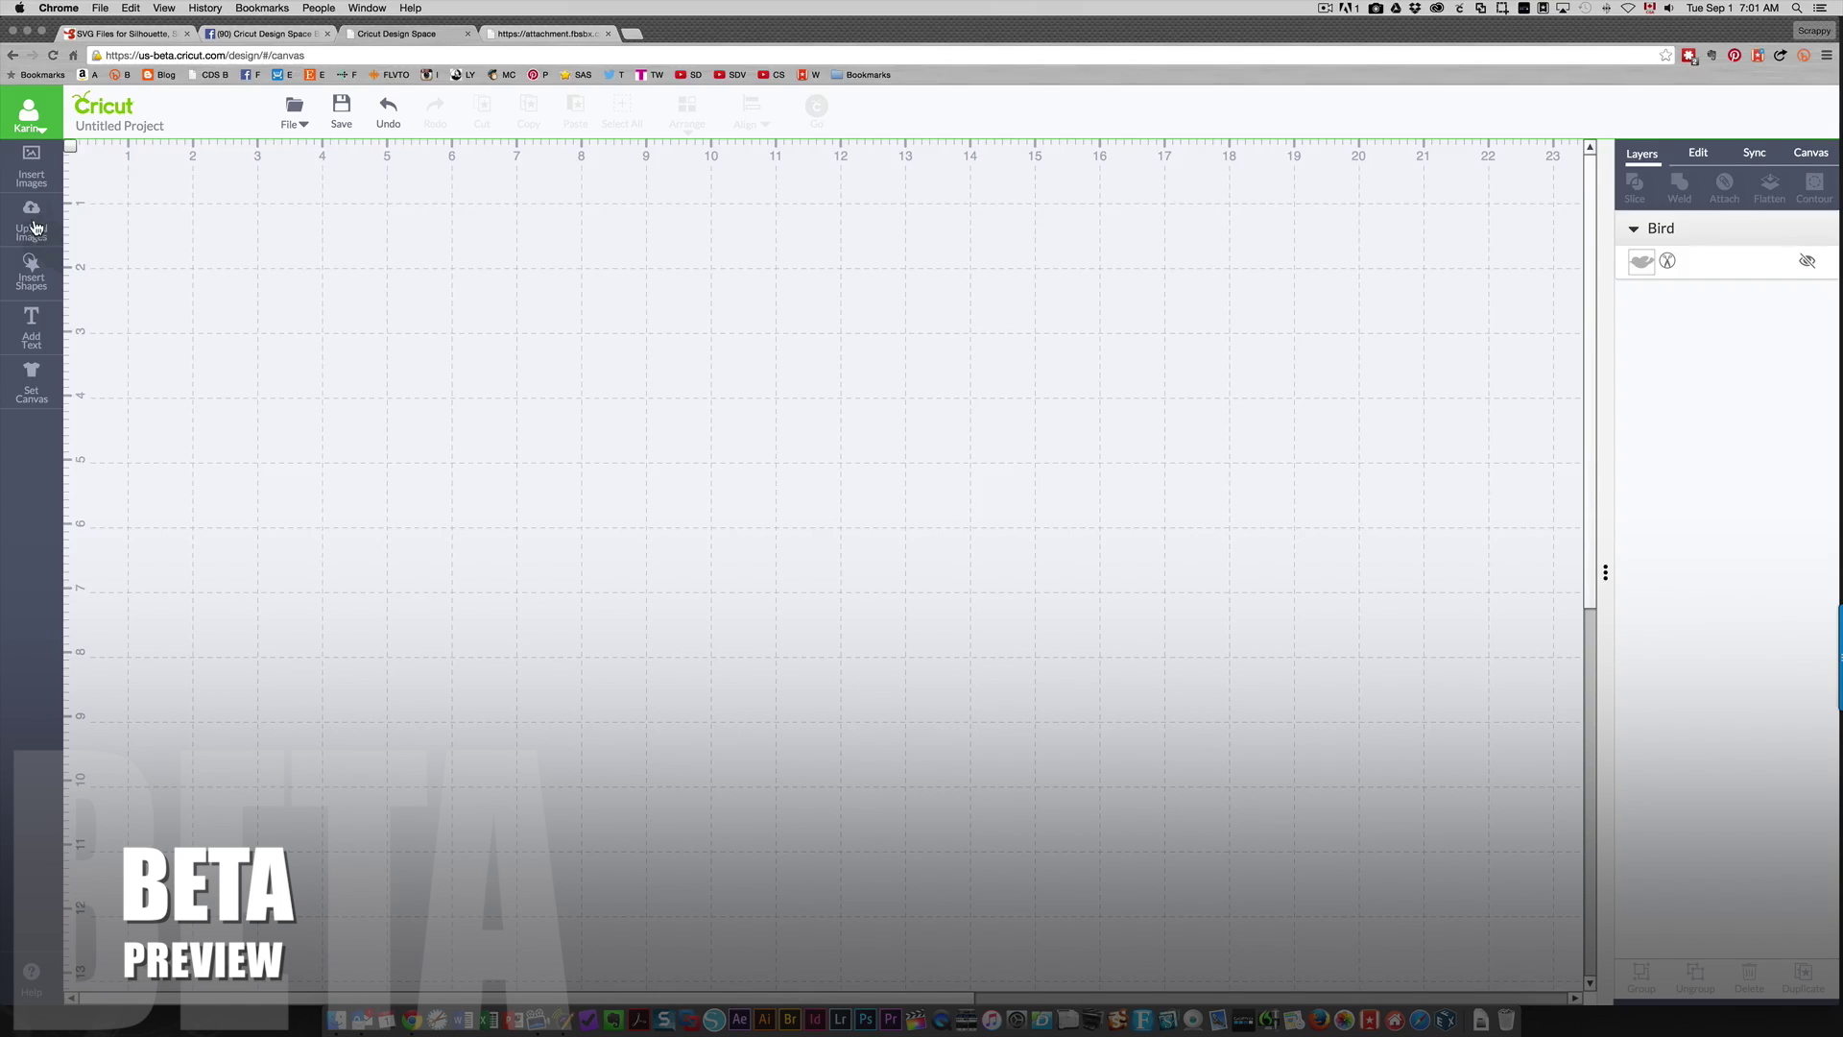
Step: Insert the penguin with the Santa hat from the image library and enlarge it to about 6 ruler units wide
{"action": "left_click", "coordinate": [31, 168]}
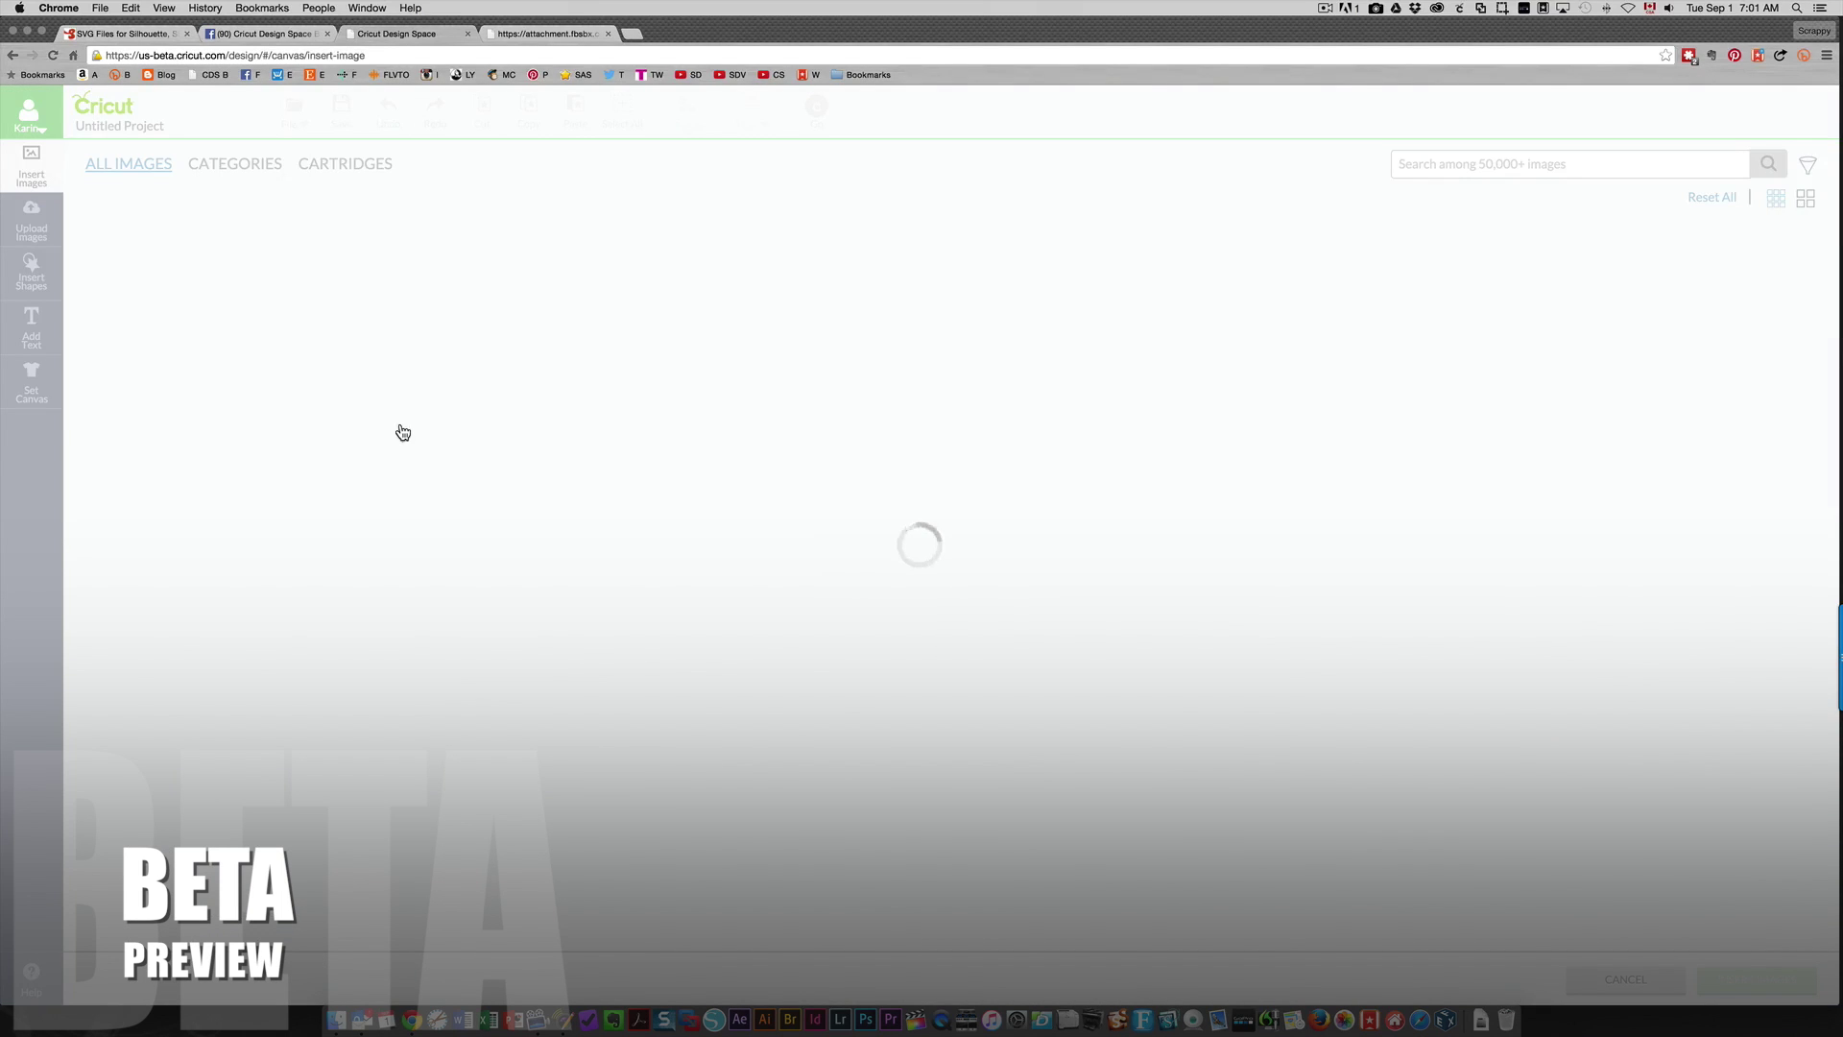
{"action": "scroll", "coordinate": [1024, 643], "scroll_direction": "down", "scroll_amount": 6}
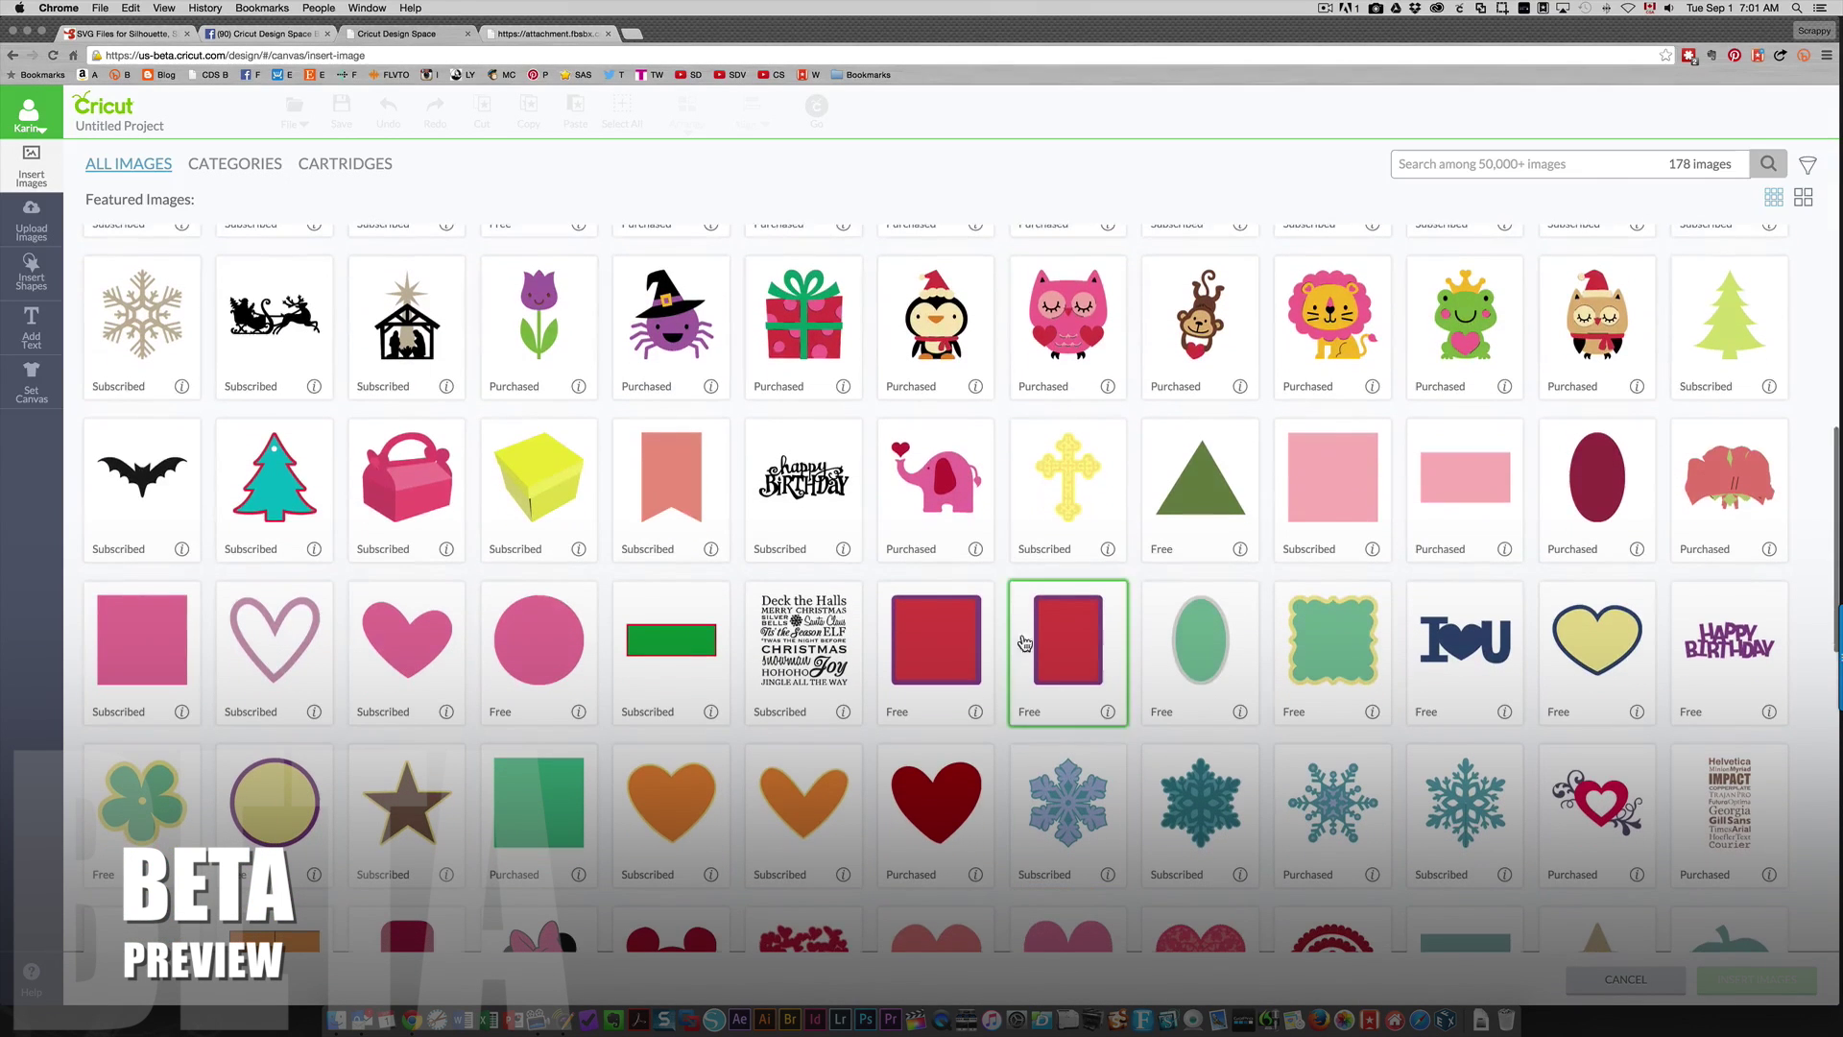
{"action": "left_click", "coordinate": [936, 322]}
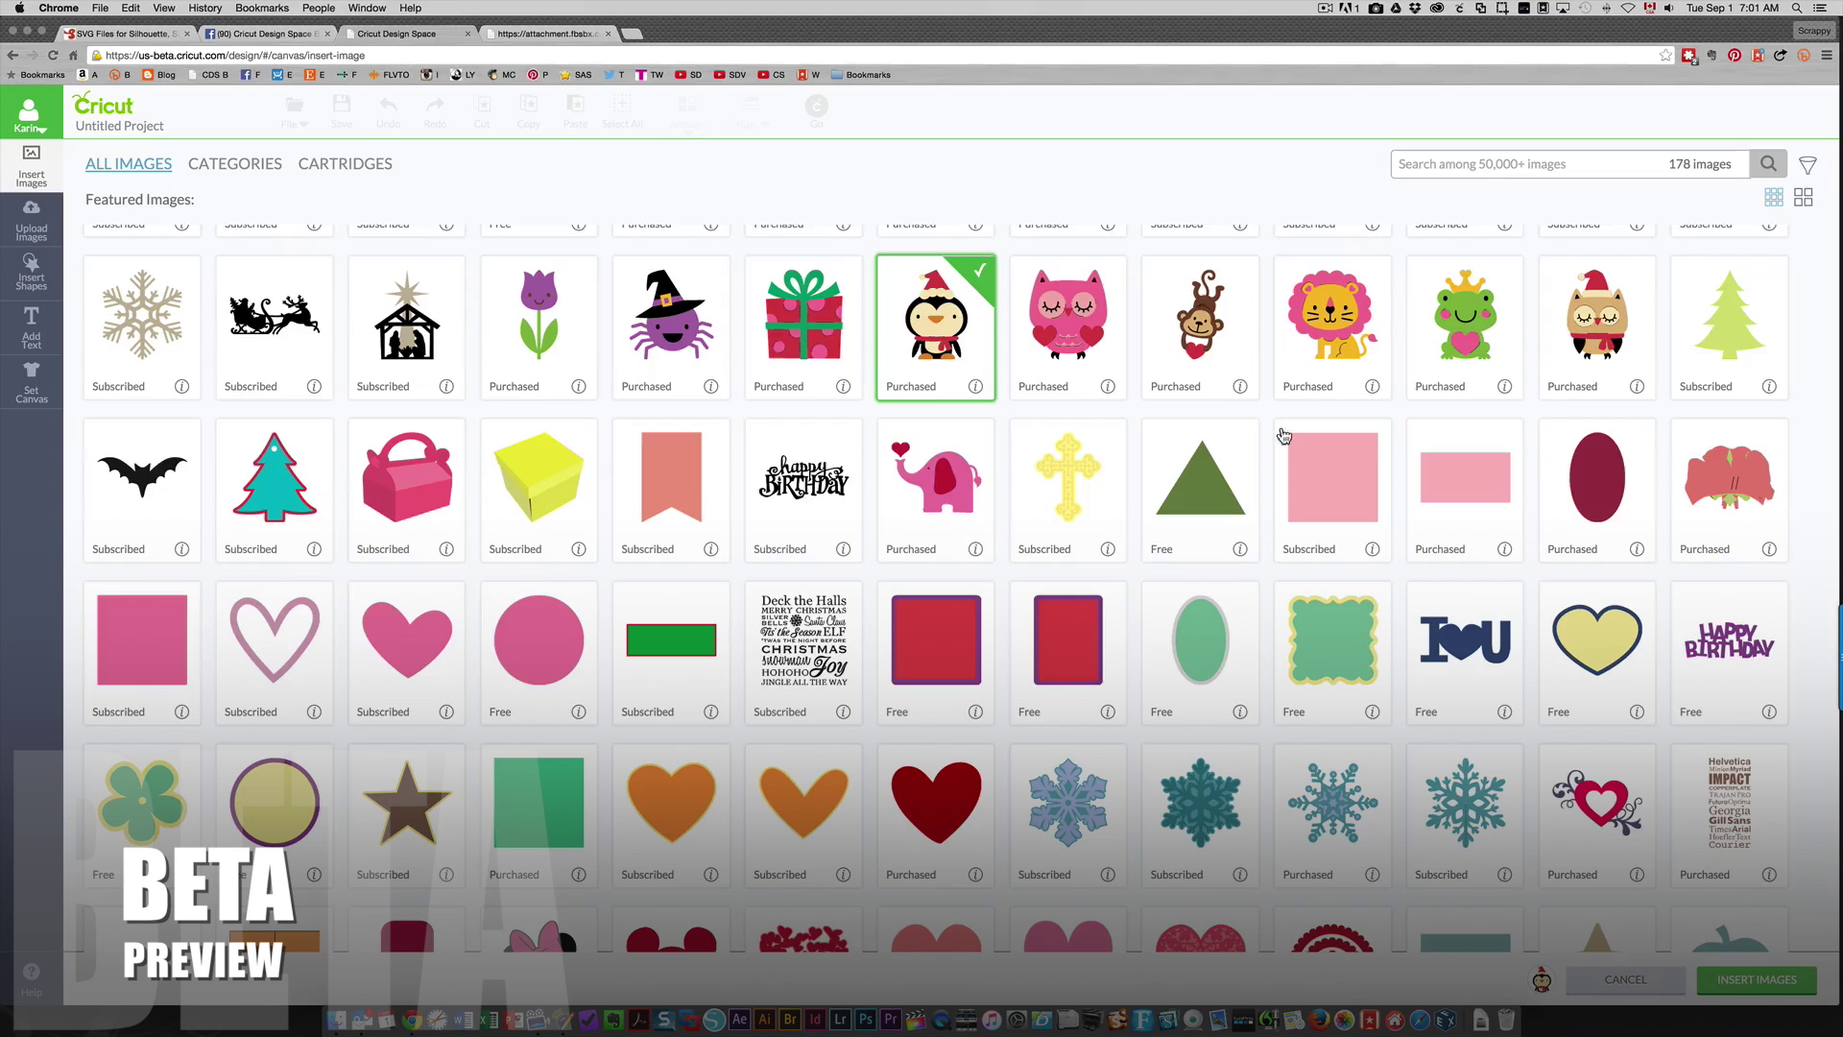
{"action": "left_click", "coordinate": [1756, 979]}
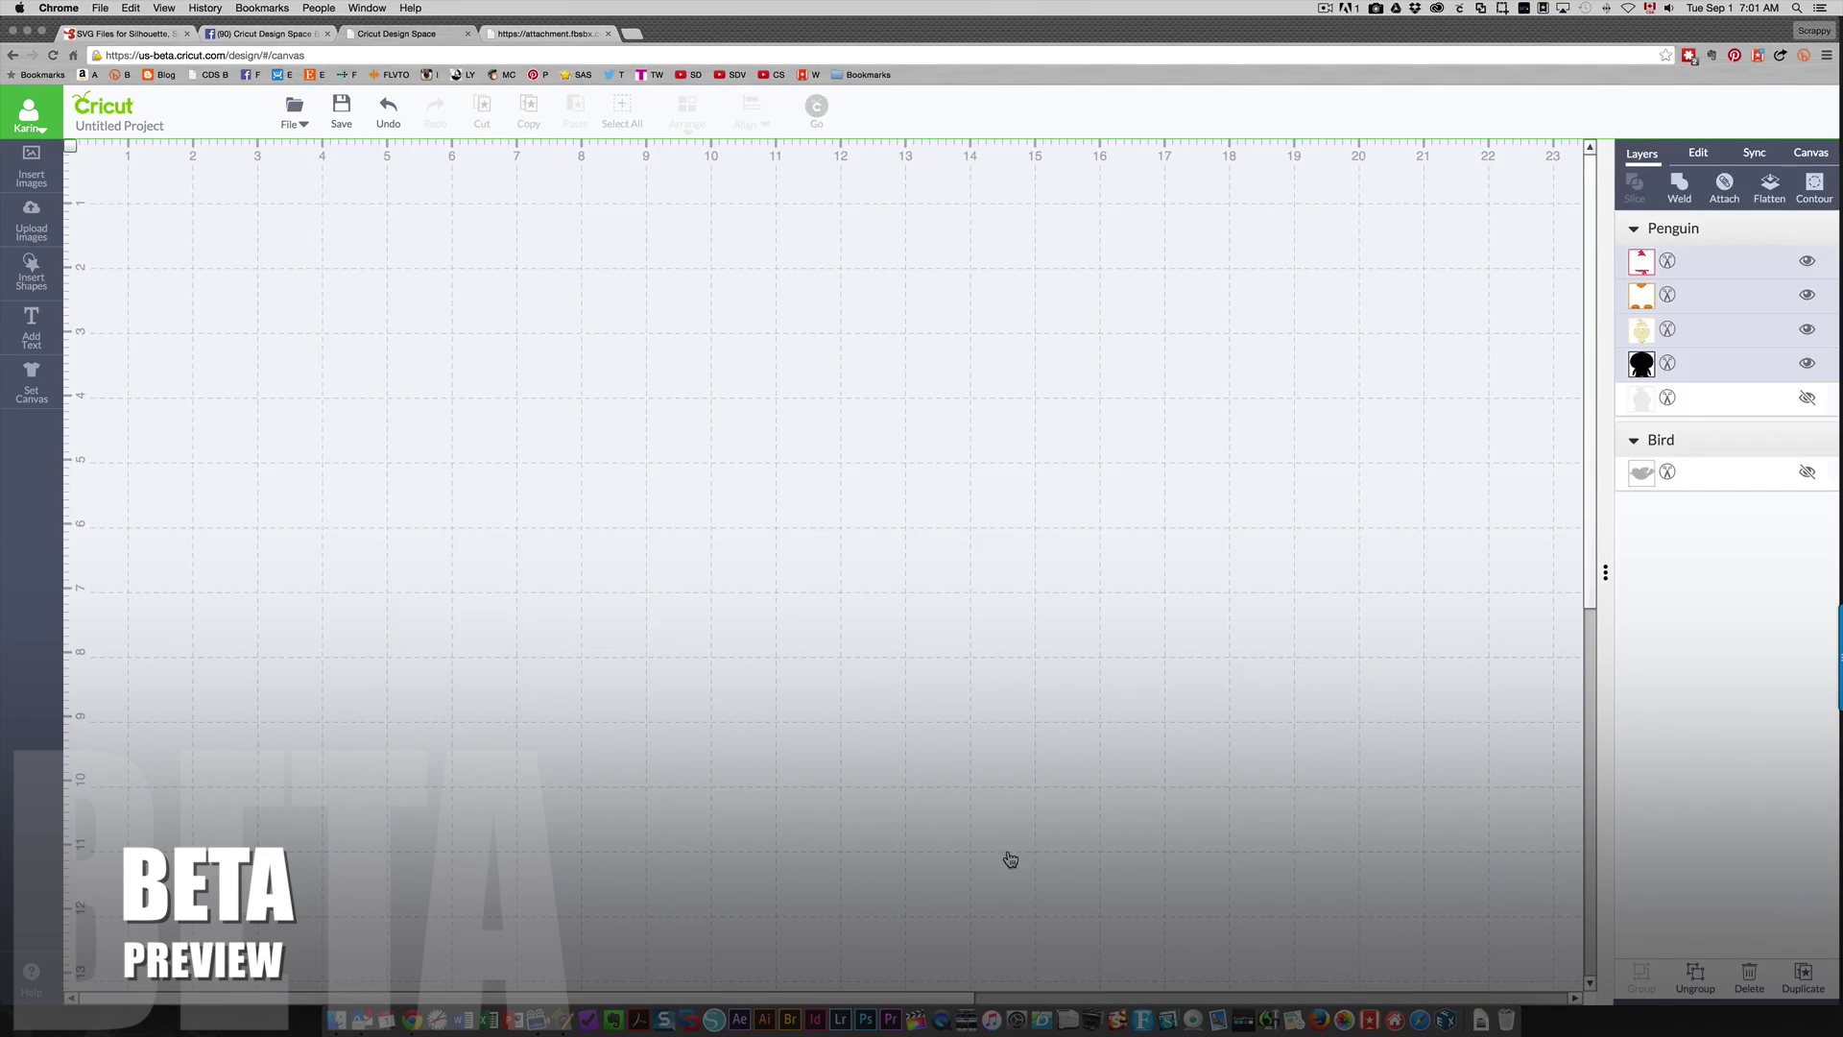
{"action": "left_click_drag", "start_coordinate": [469, 524], "coordinate": [362, 320]}
{"action": "left_click_drag", "start_coordinate": [470, 475], "coordinate": [979, 916]}
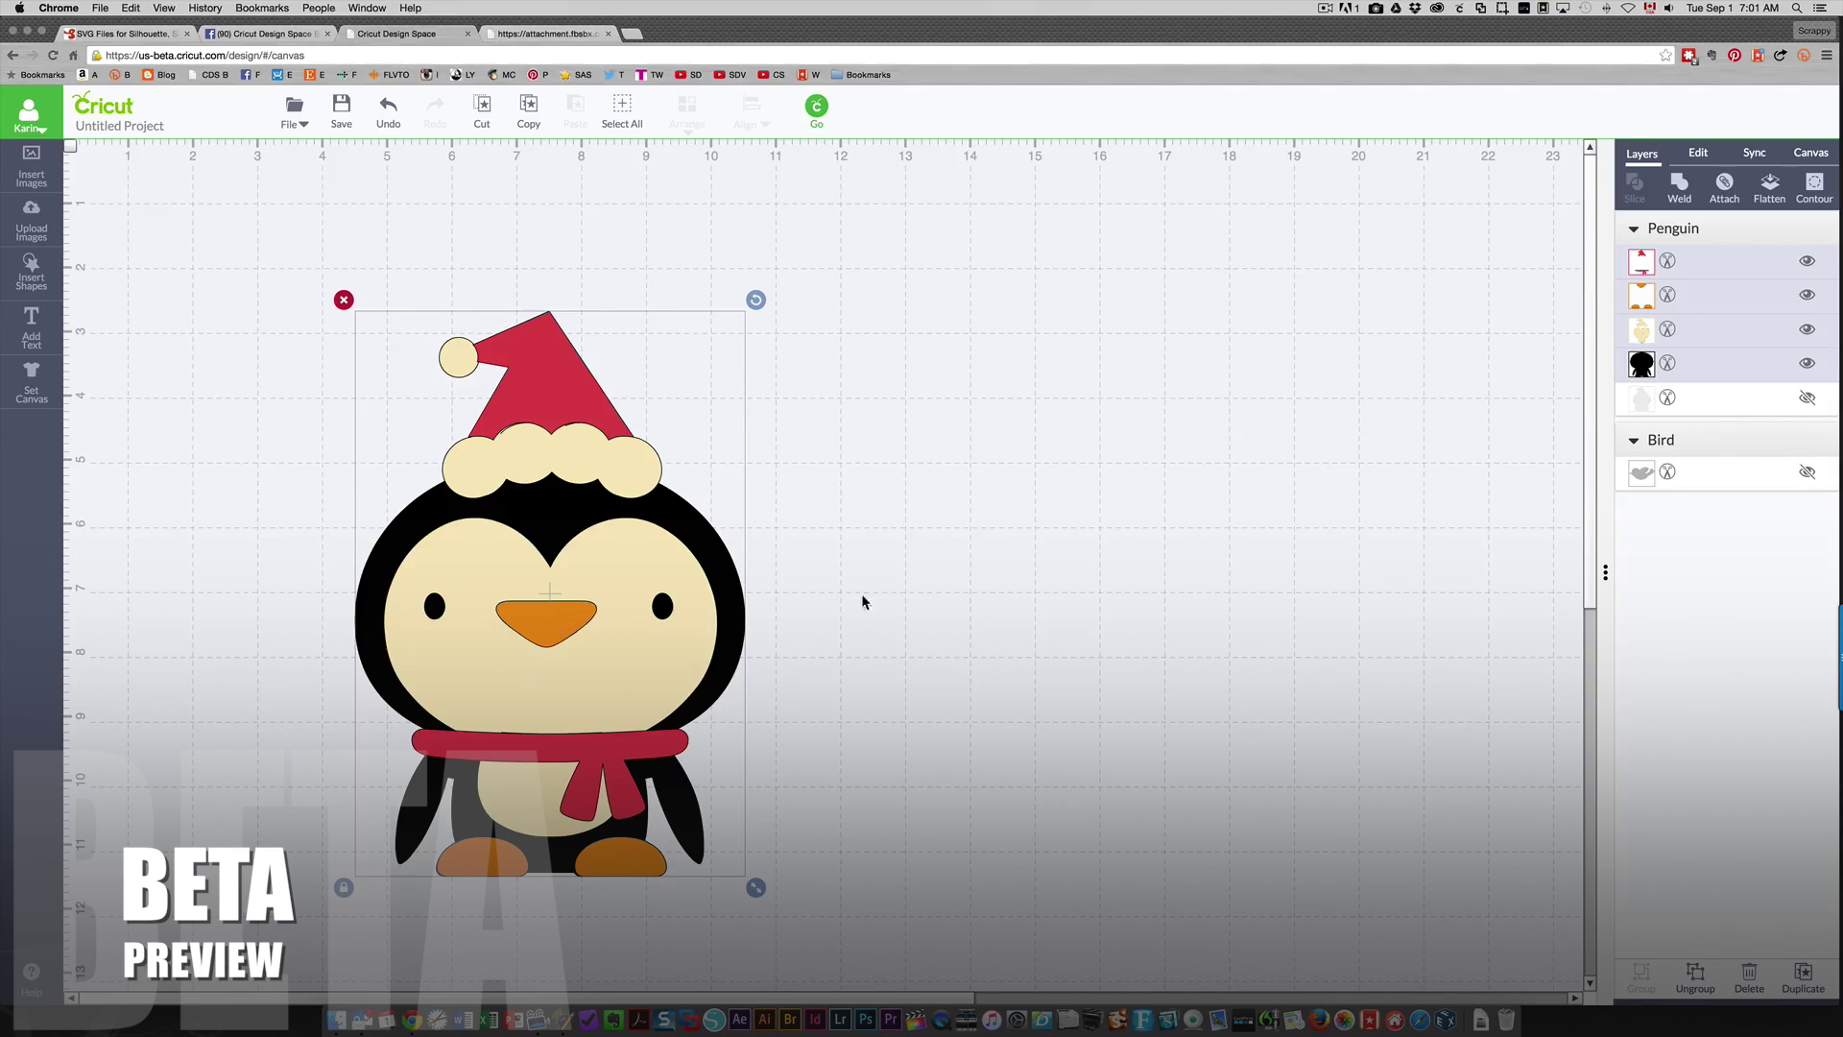
Step: Try basic colors on the penguin's cream layer, first light mint green and finally Lilac
{"action": "left_click", "coordinate": [1641, 330]}
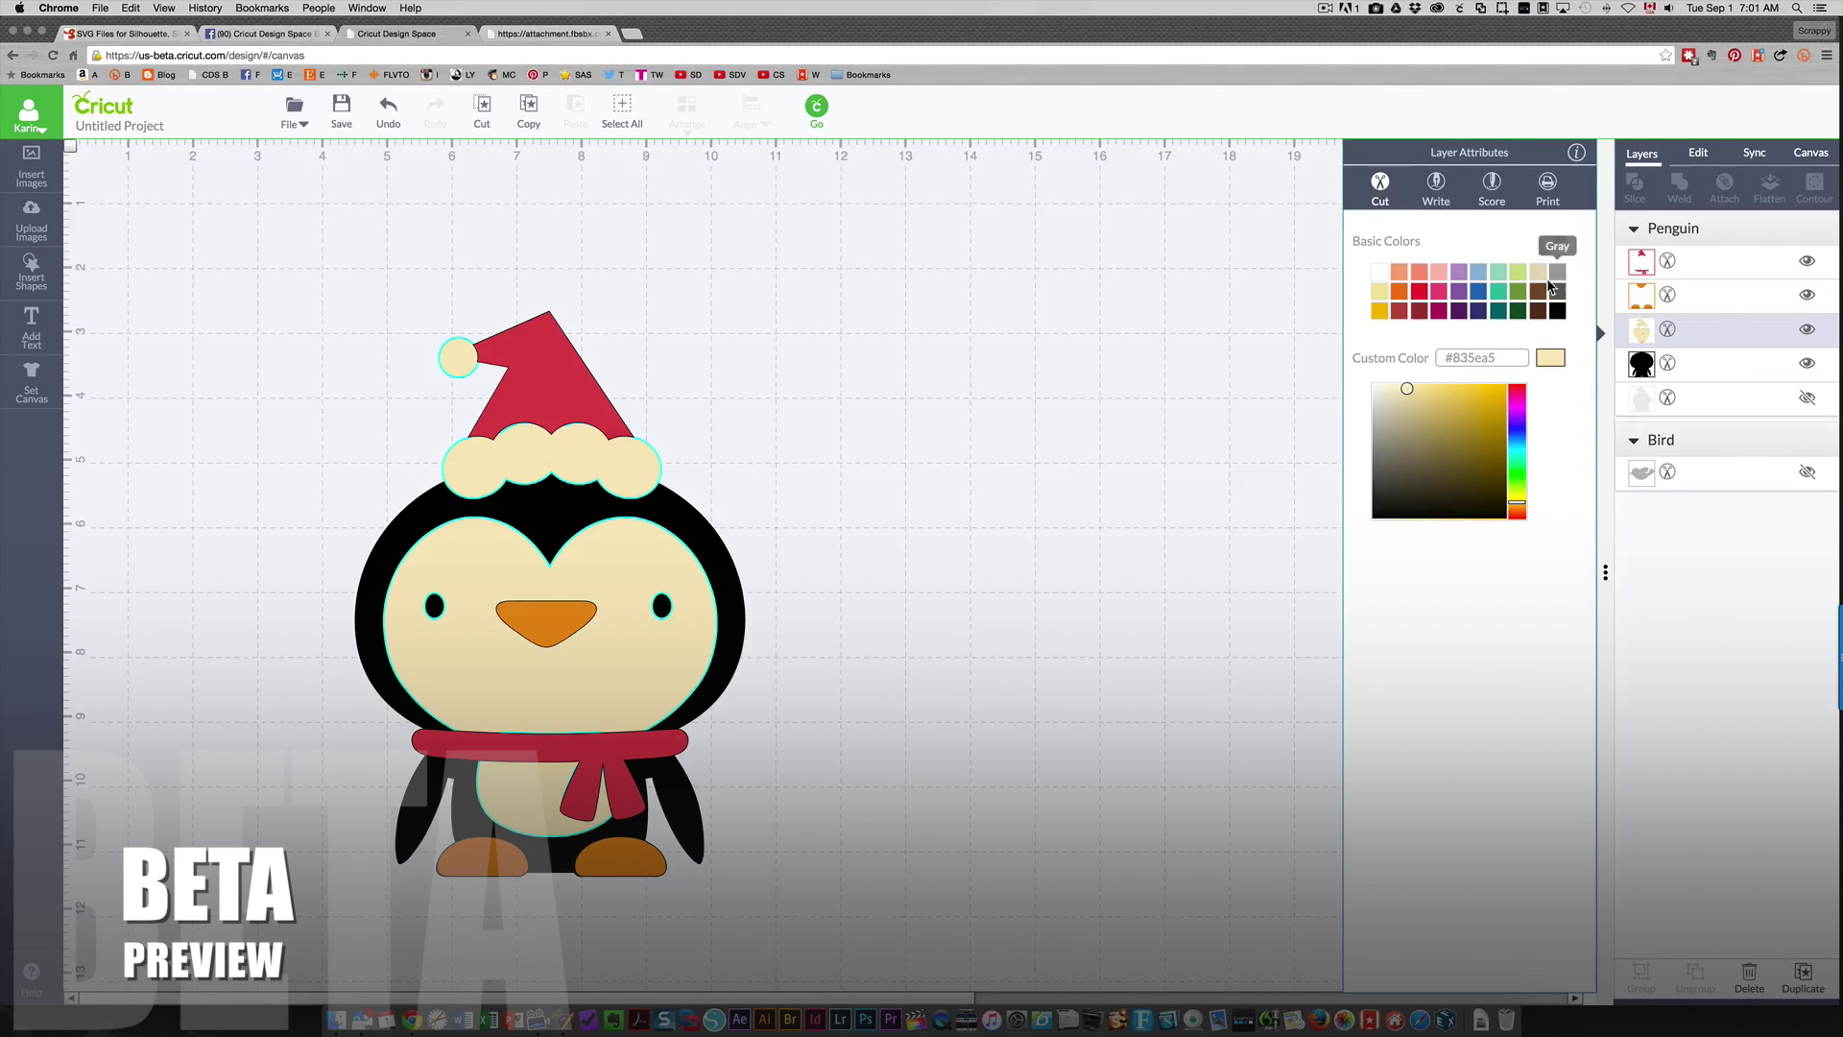
{"action": "left_click", "coordinate": [1496, 278]}
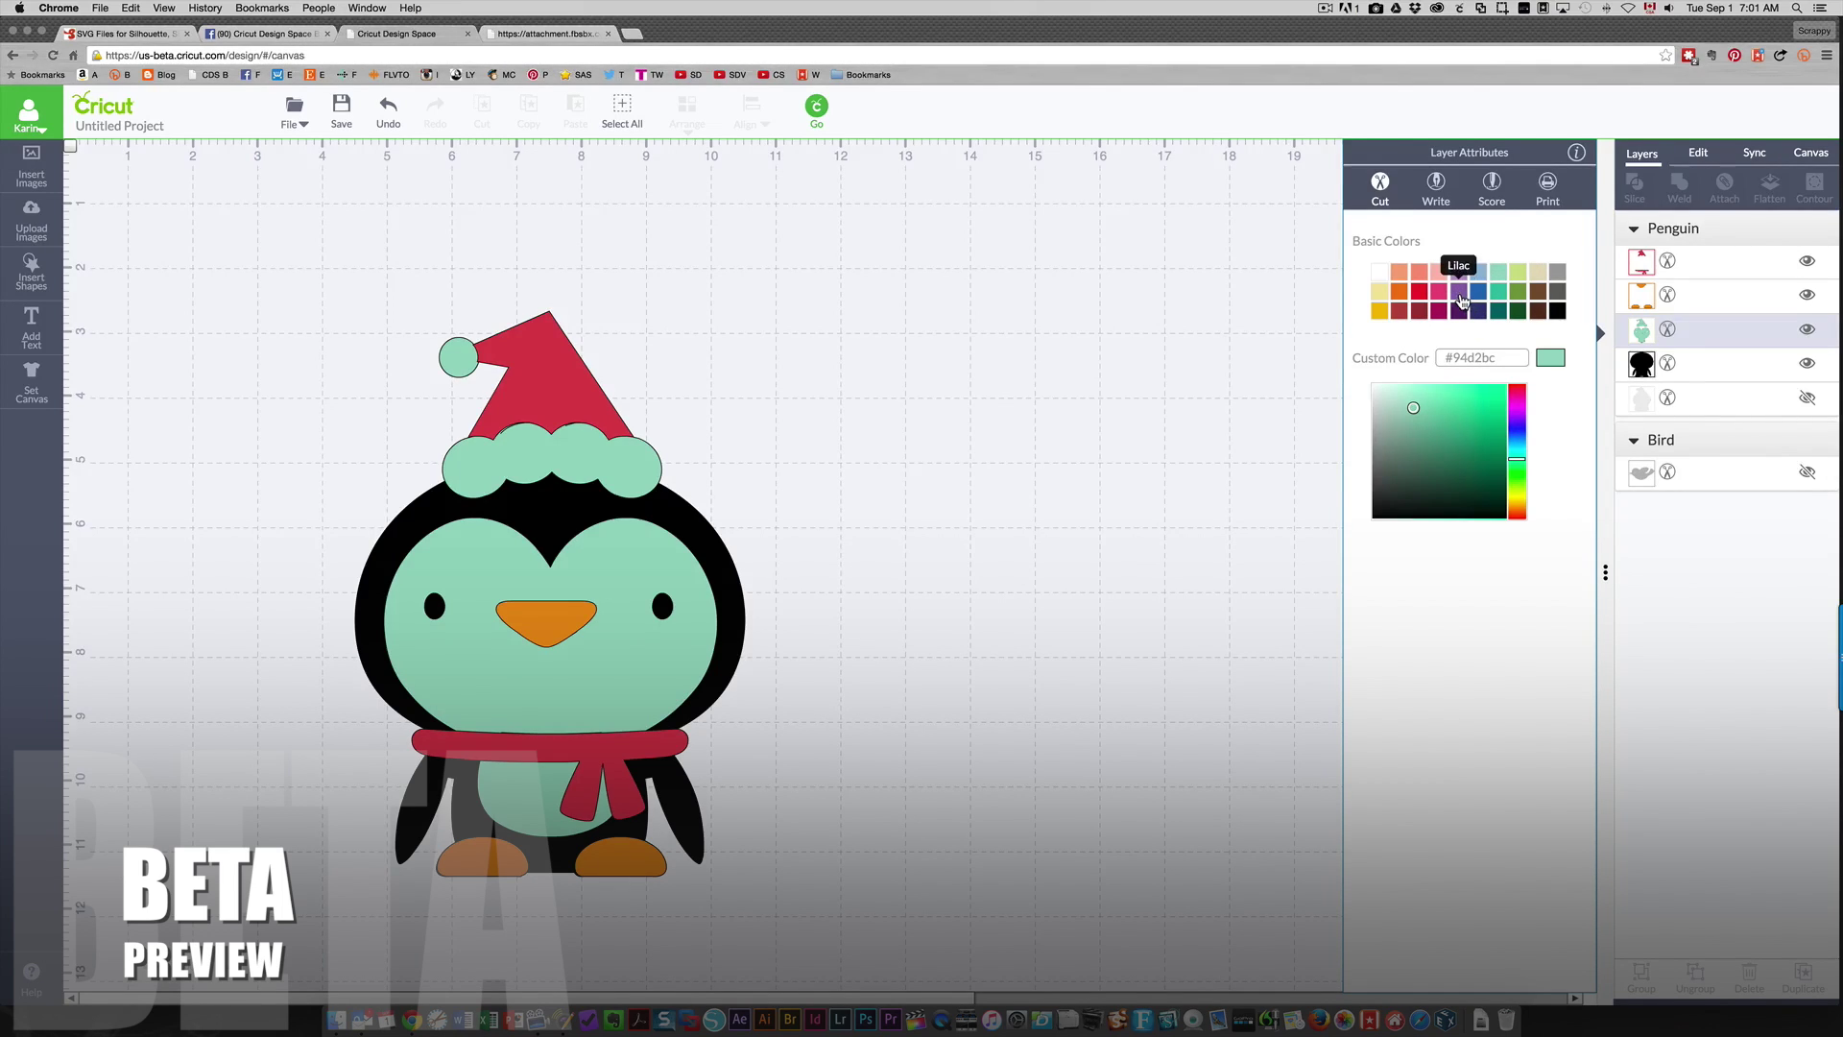
{"action": "left_click", "coordinate": [1459, 292]}
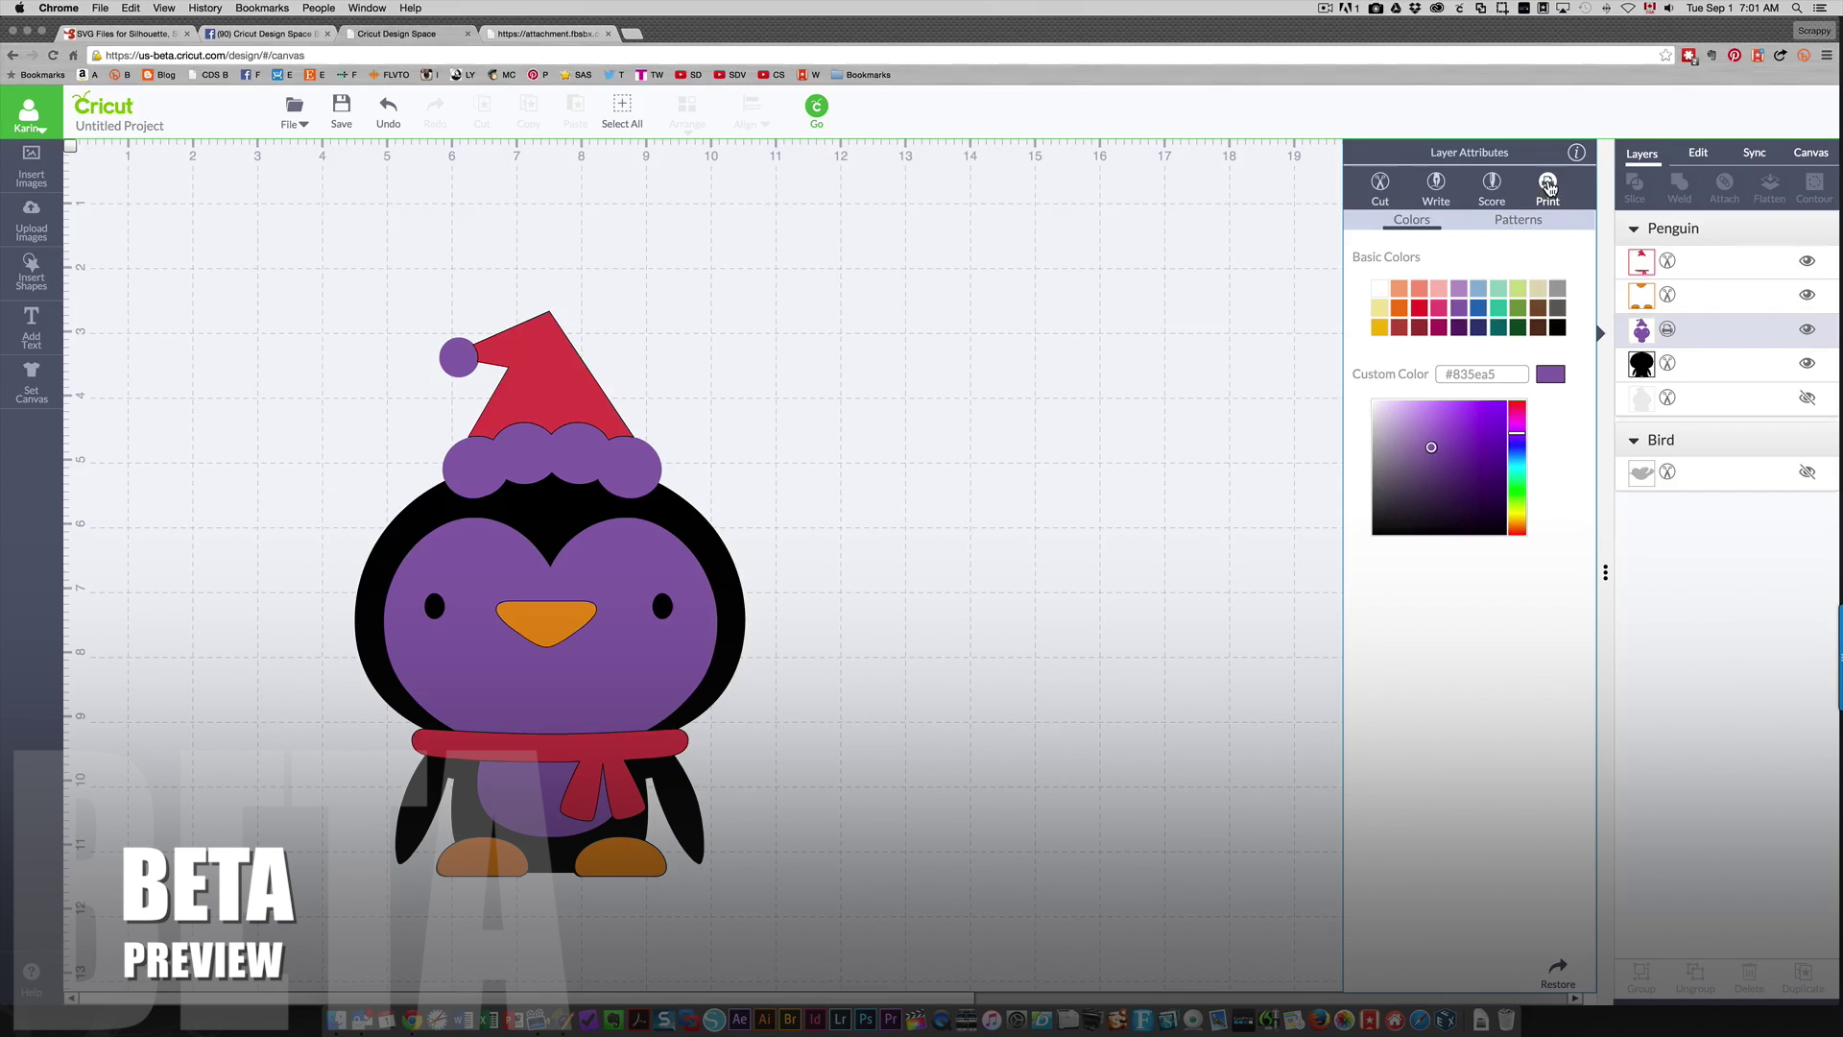
Step: Set the penguin's face and belly layer to Print and fill it with the uploaded pink diamond-line pattern
{"action": "left_click", "coordinate": [1514, 224]}
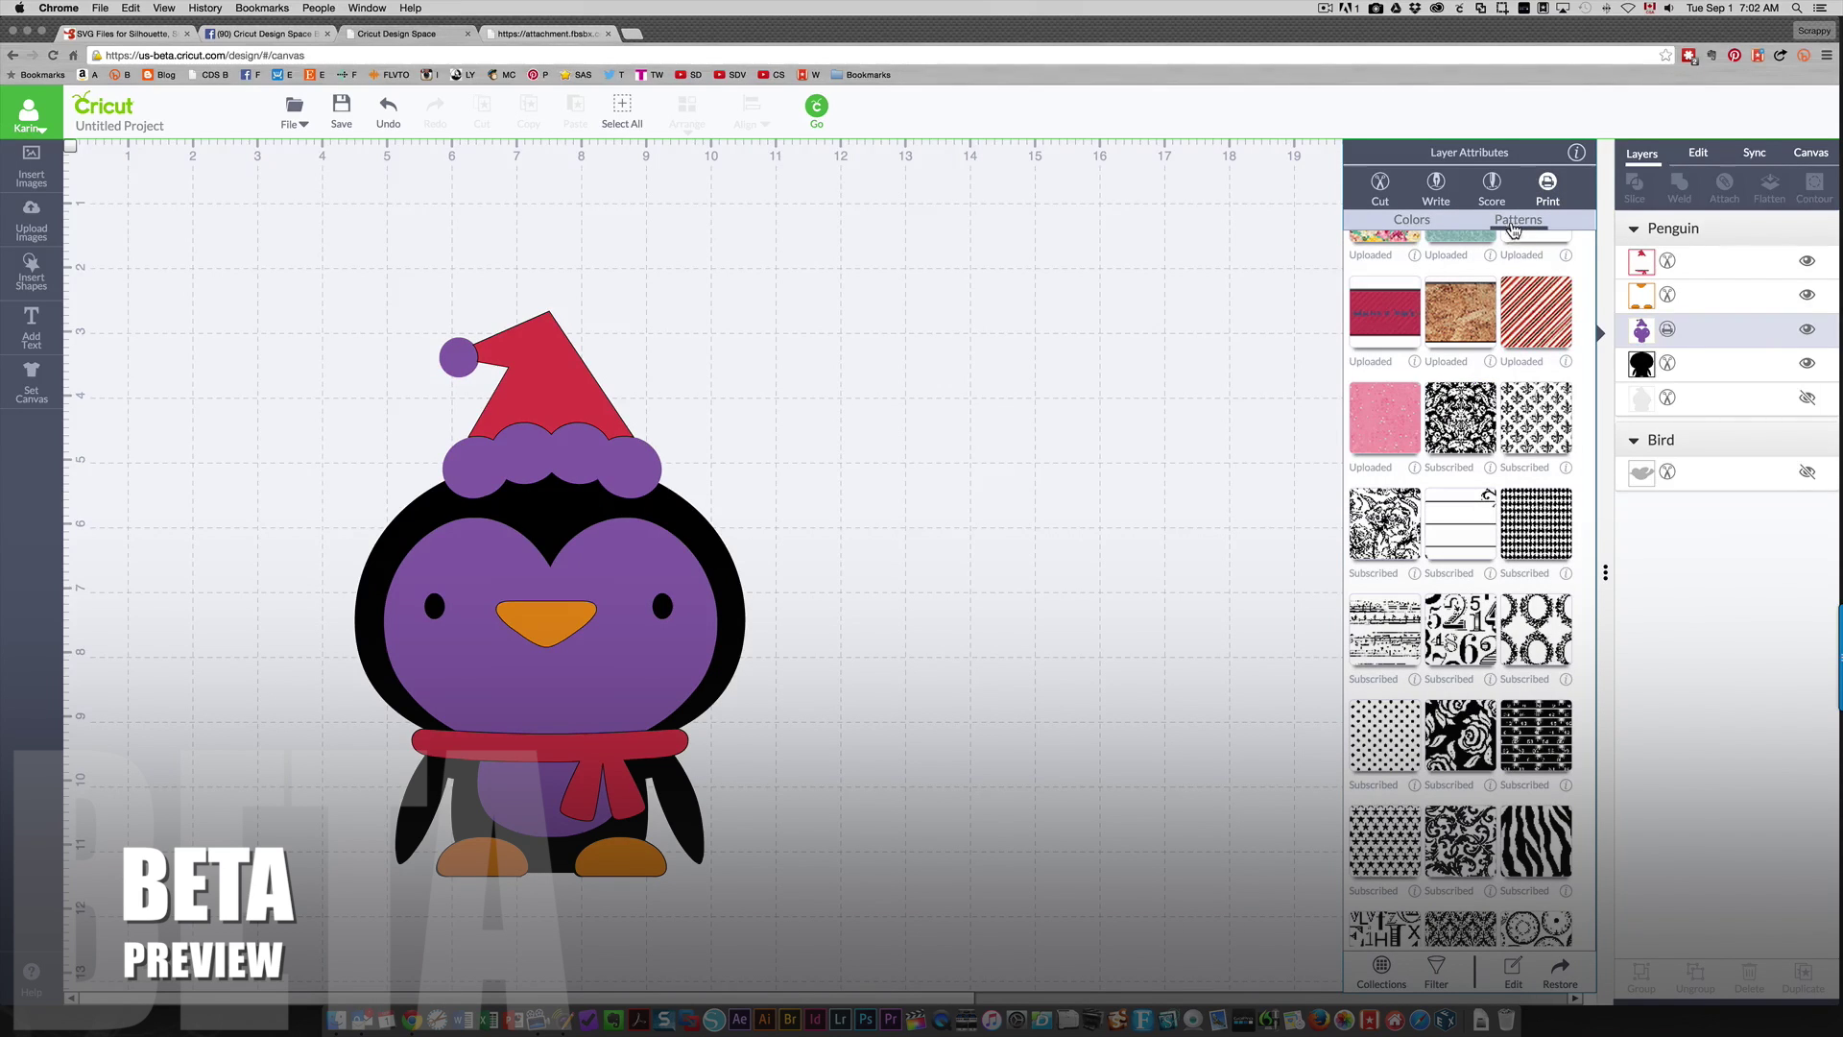
{"action": "left_click", "coordinate": [1391, 425]}
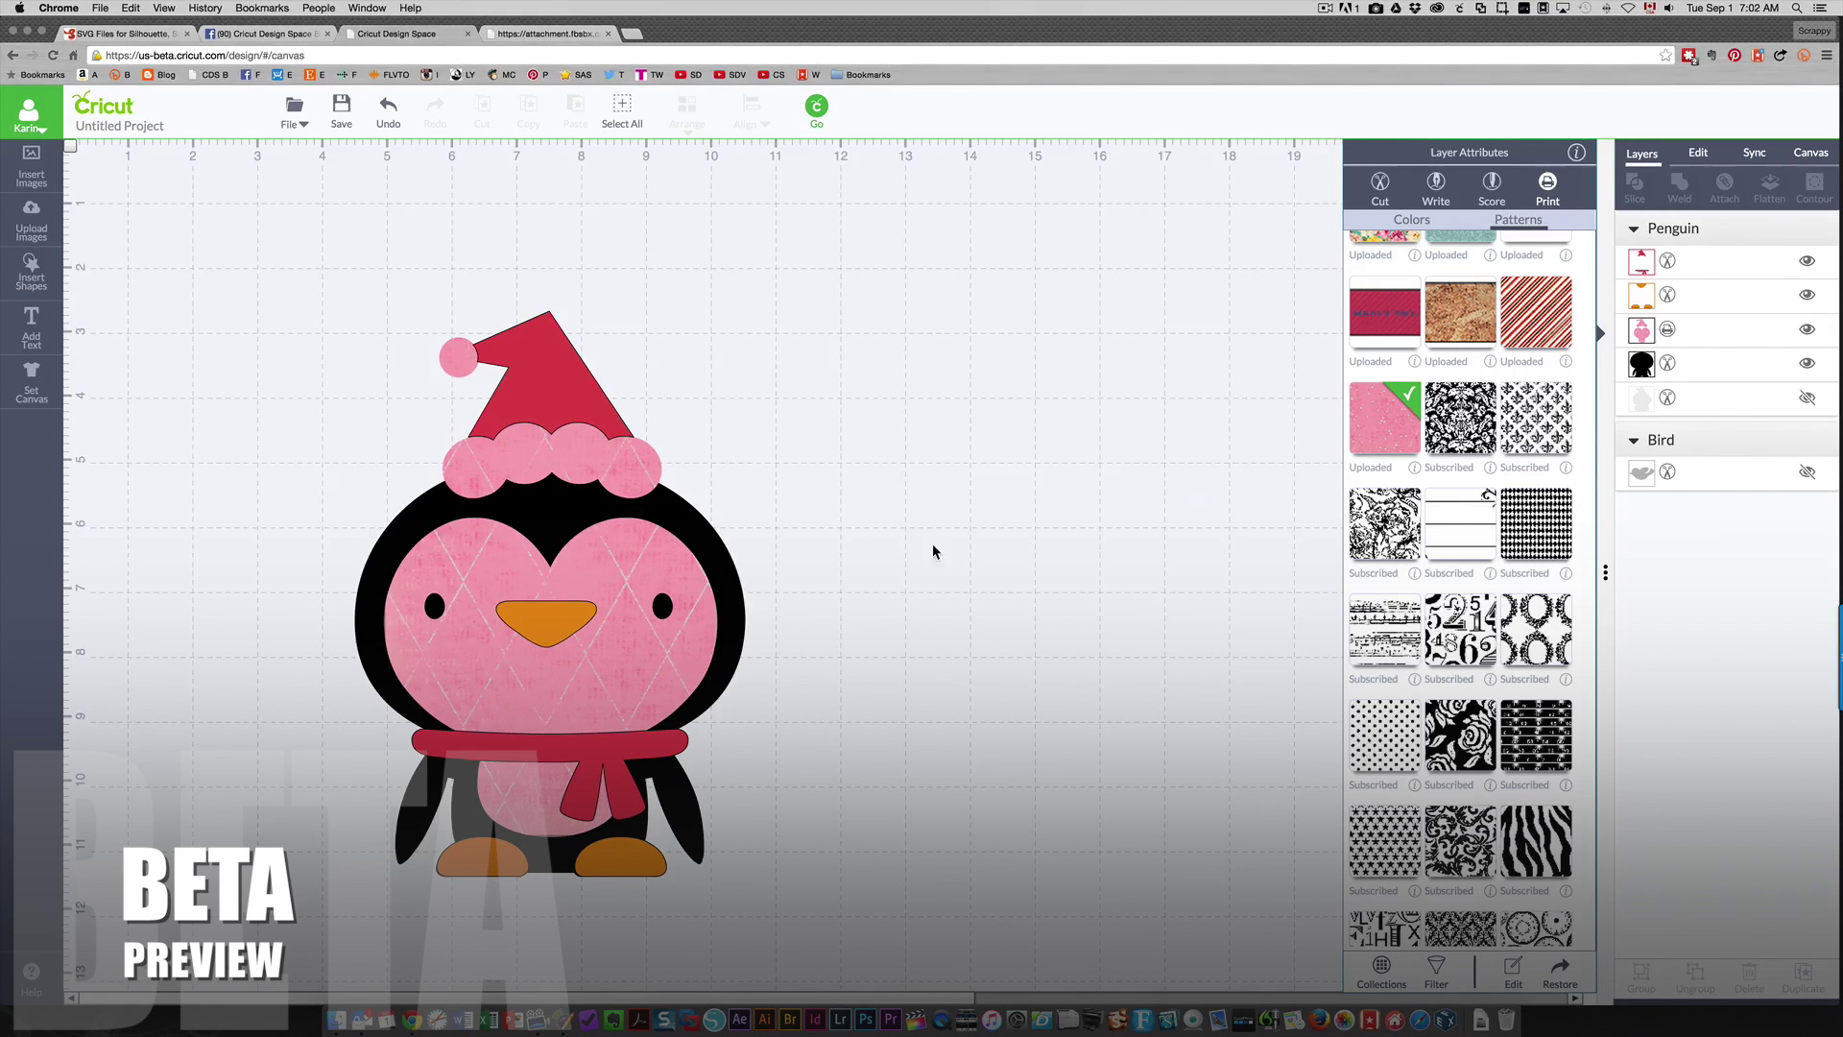
Step: Ungroup the penguin into separate layers and select its black body layer
{"action": "right_click", "coordinate": [619, 649]}
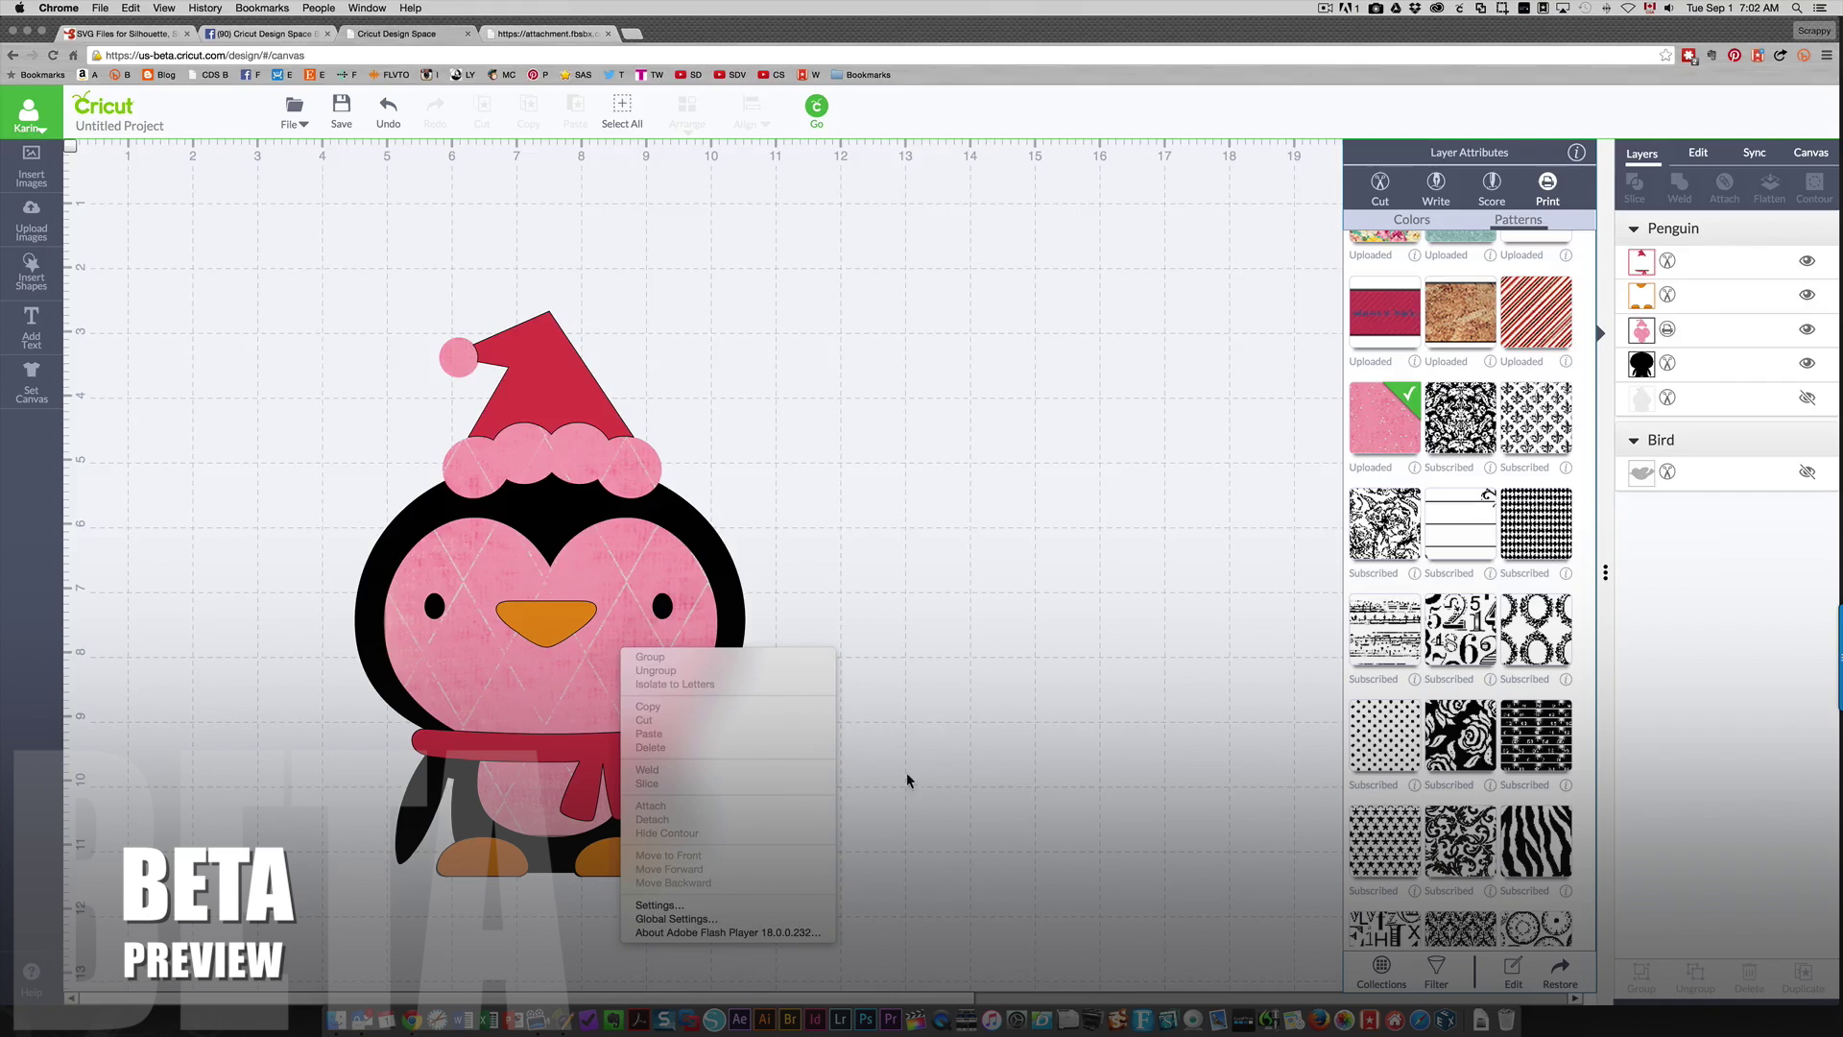
{"action": "left_click", "coordinate": [606, 641]}
{"action": "left_click", "coordinate": [607, 643]}
{"action": "right_click", "coordinate": [621, 682]}
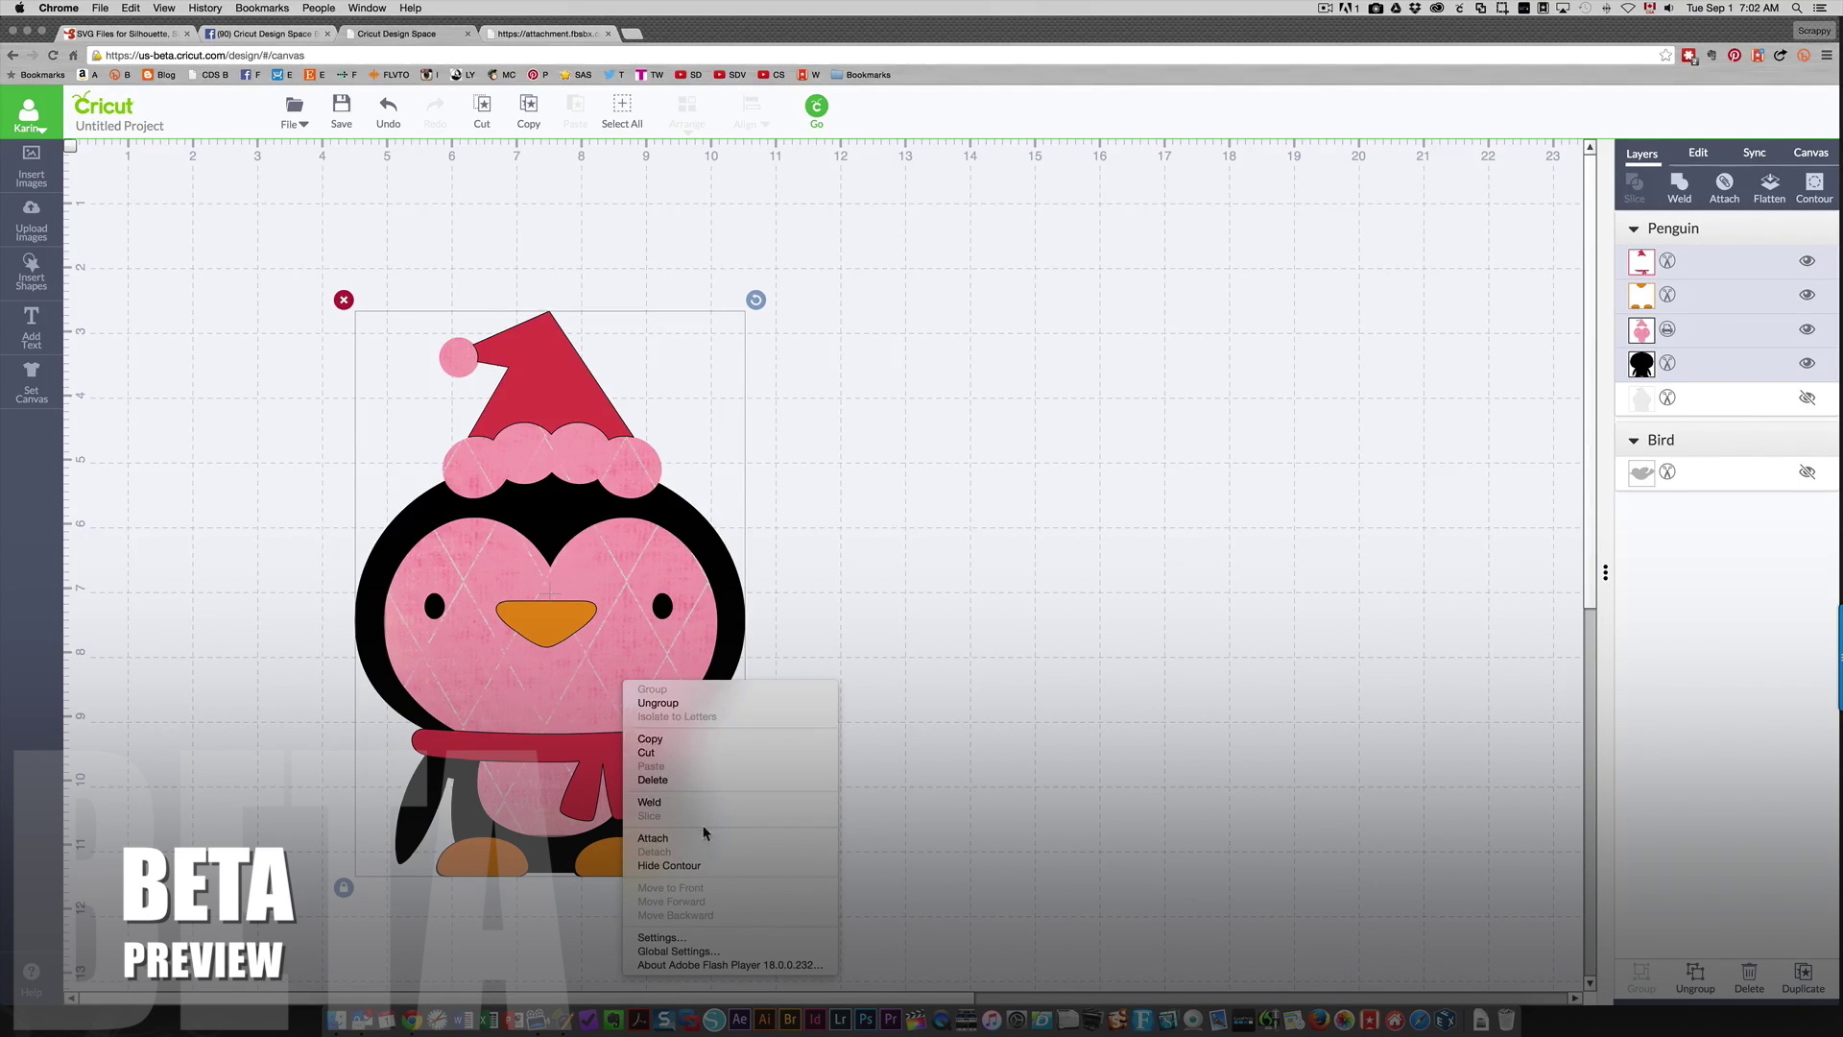
{"action": "left_click", "coordinate": [701, 702]}
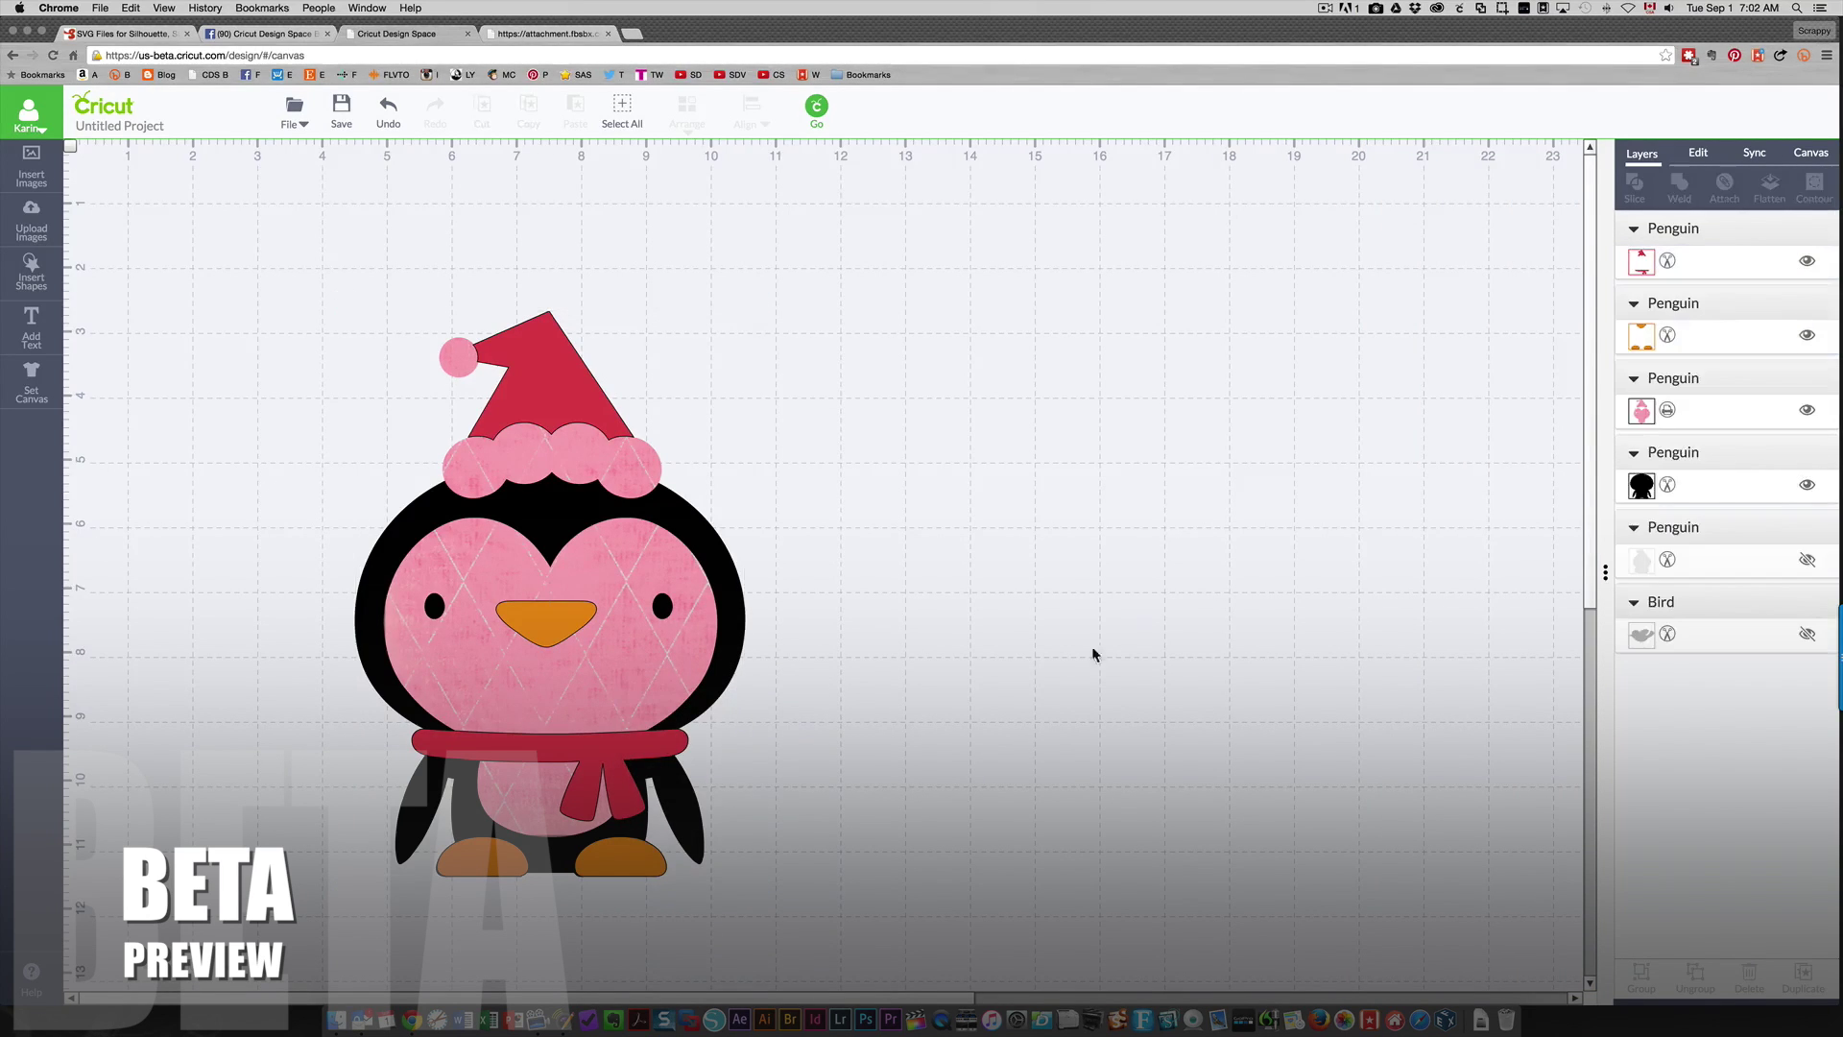
{"action": "left_click", "coordinate": [550, 520]}
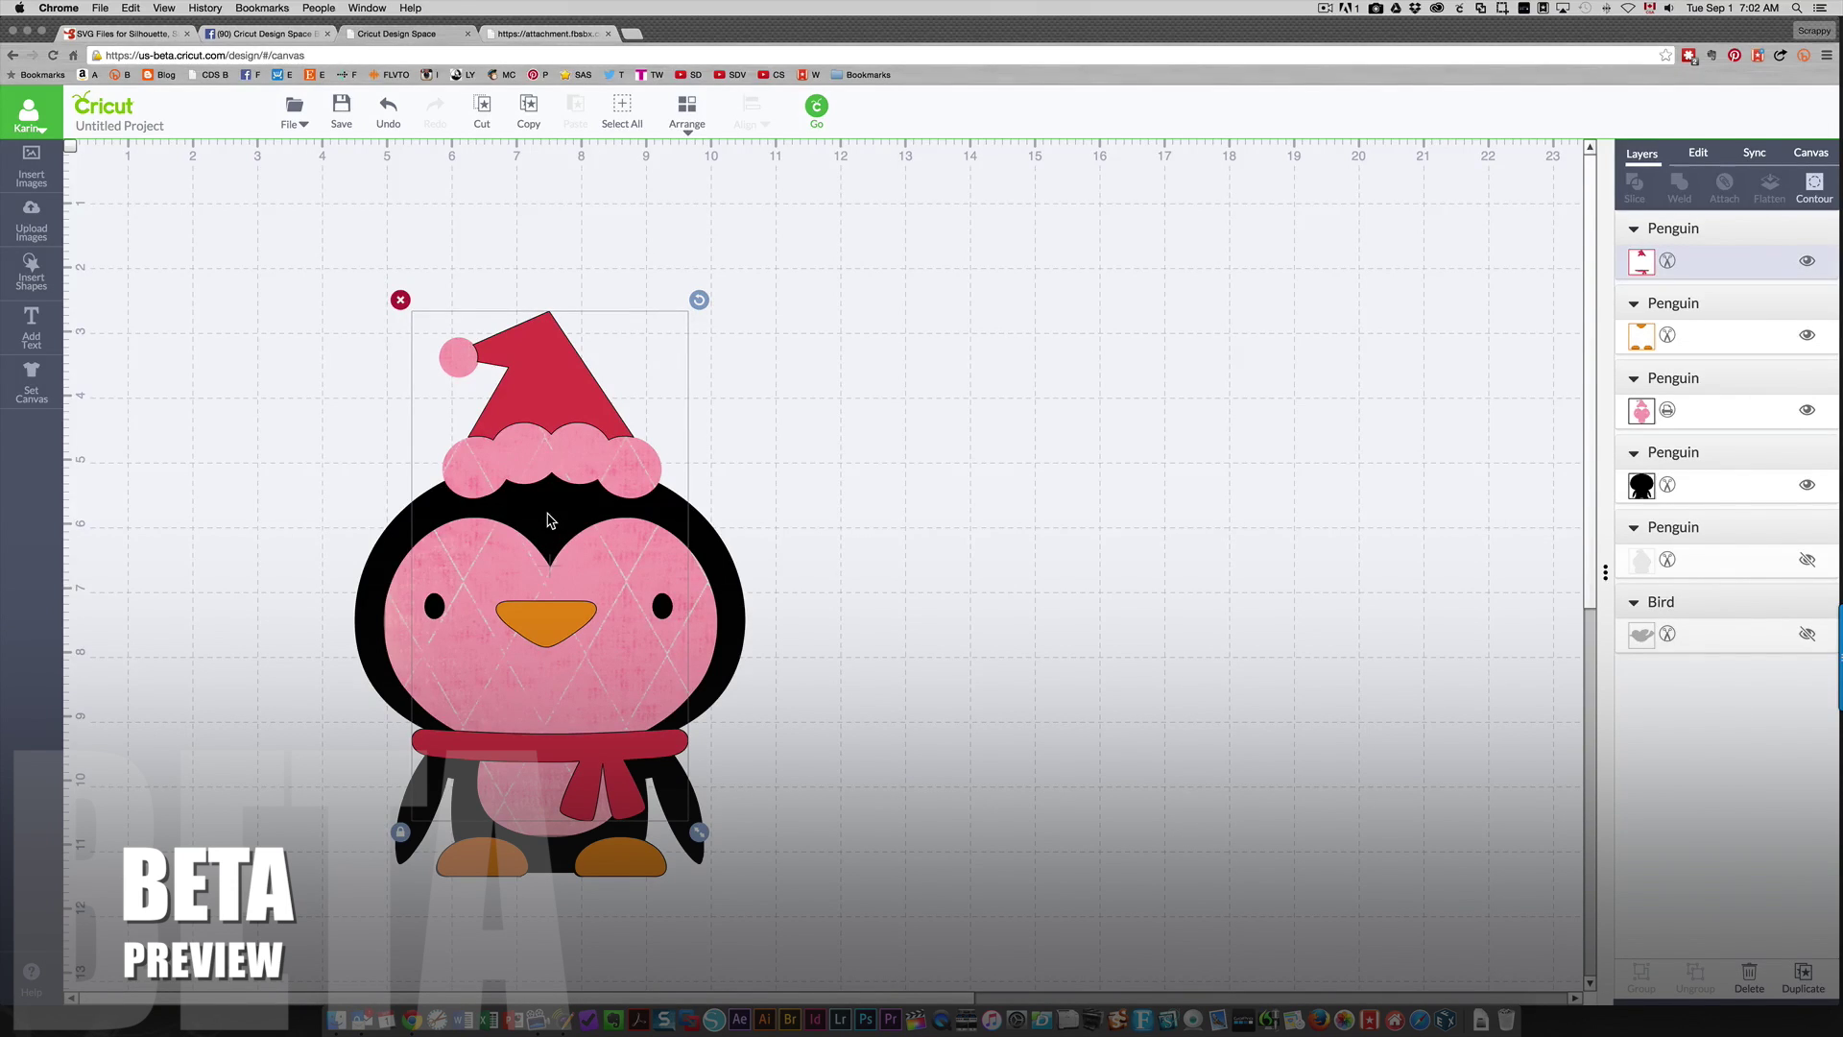
{"action": "left_click", "coordinate": [370, 628]}
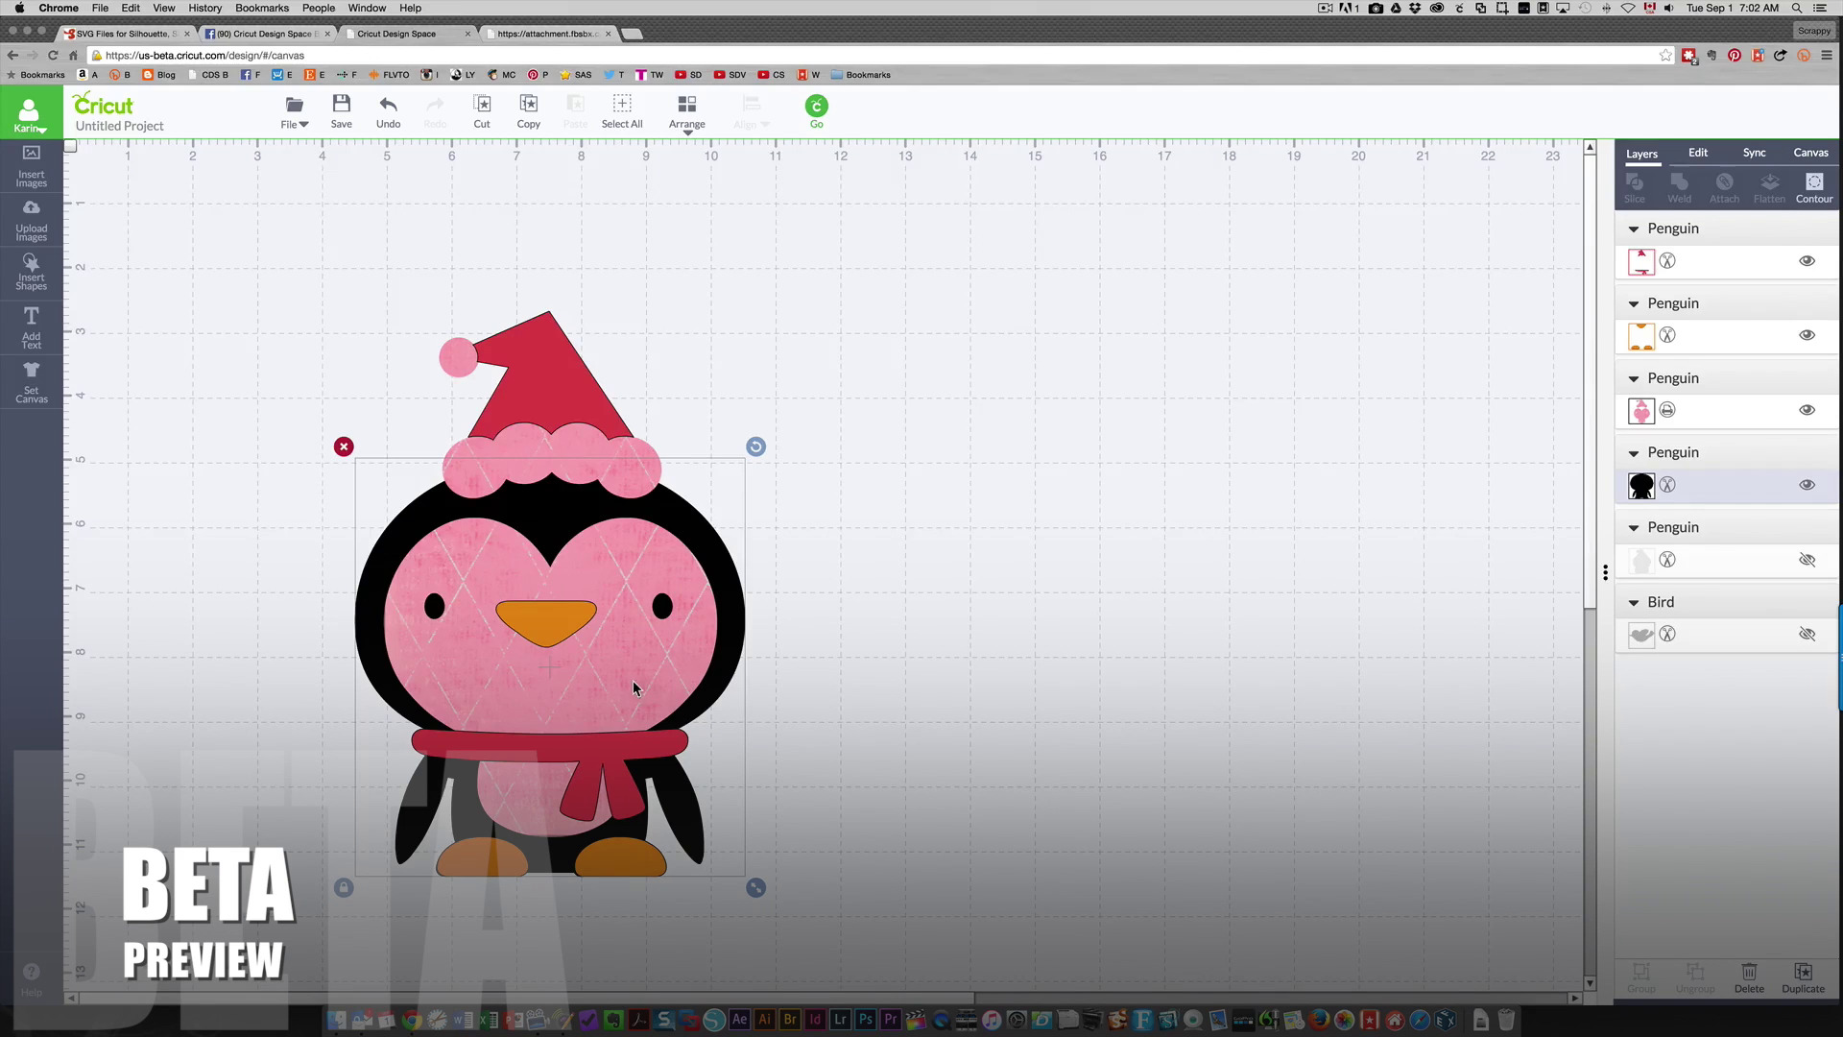
Step: Insert the witch-hat spider to the right of the penguin and enlarge it to about 6.75 ruler units wide
{"action": "left_click", "coordinate": [31, 168]}
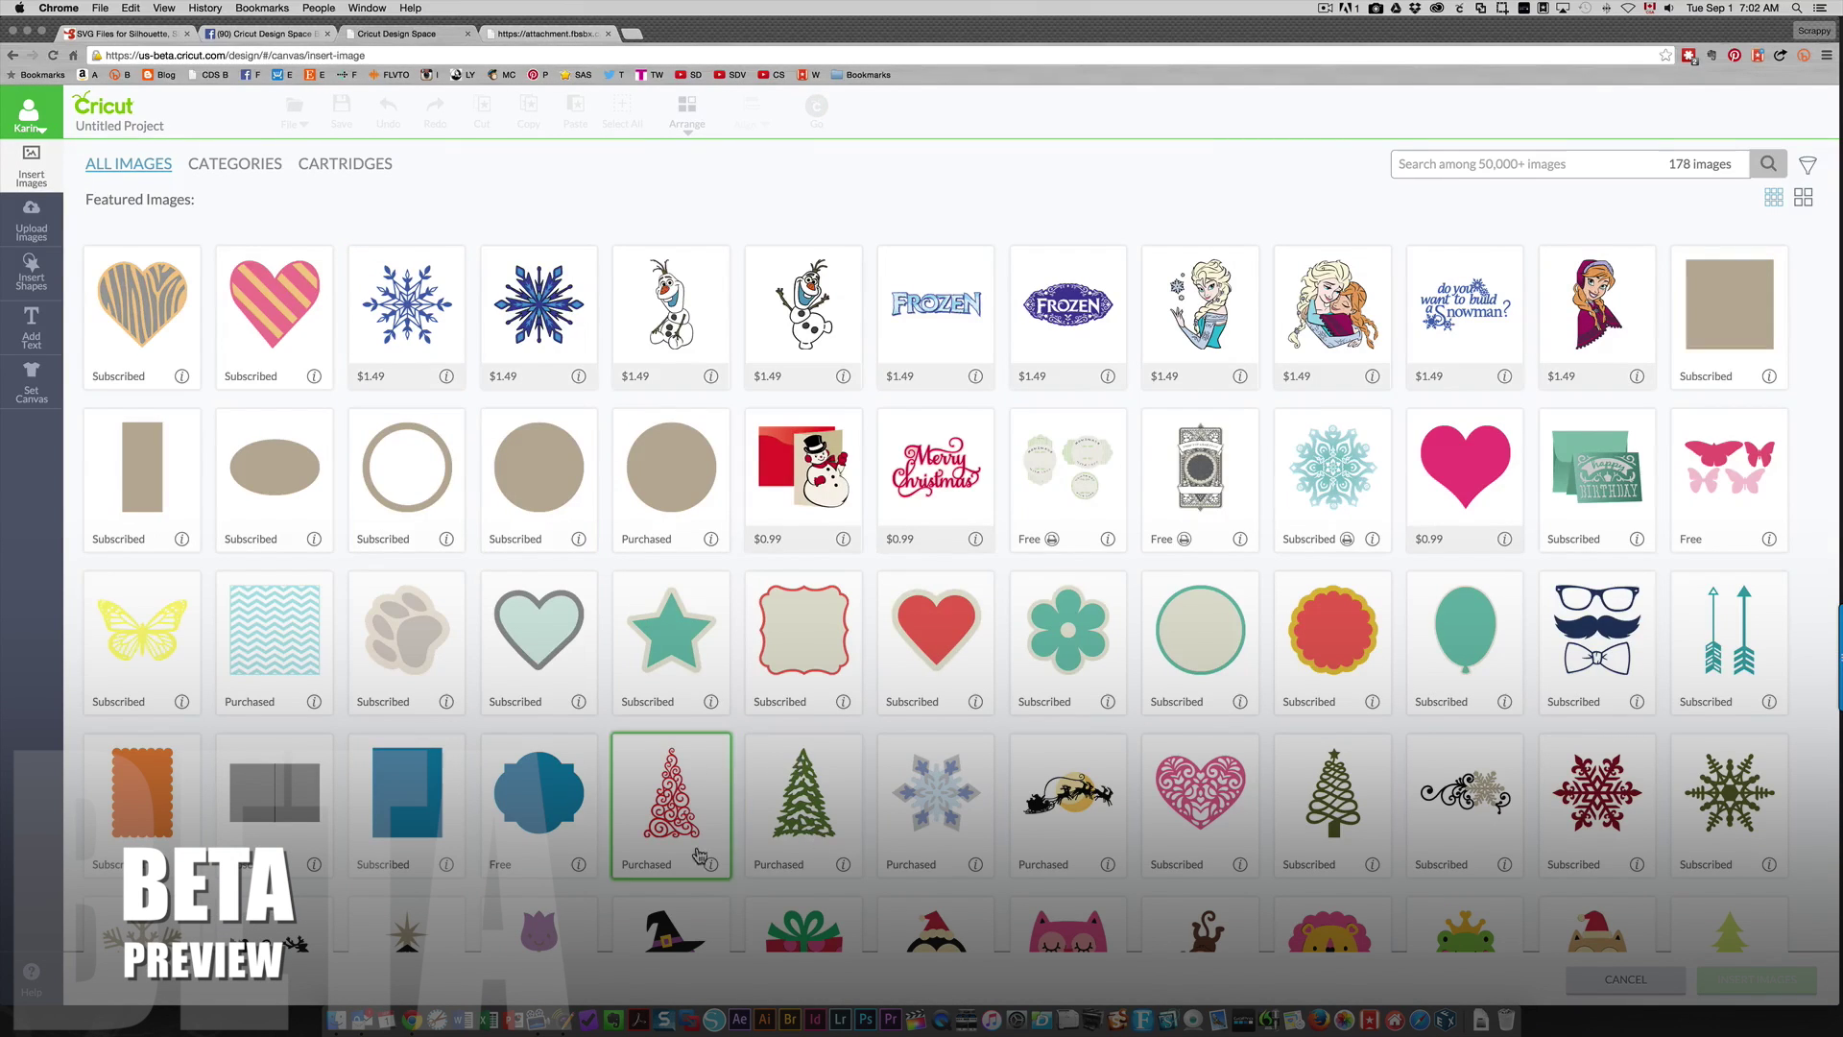
{"action": "scroll", "coordinate": [697, 854], "scroll_direction": "down", "scroll_amount": 5}
{"action": "left_click", "coordinate": [689, 561]}
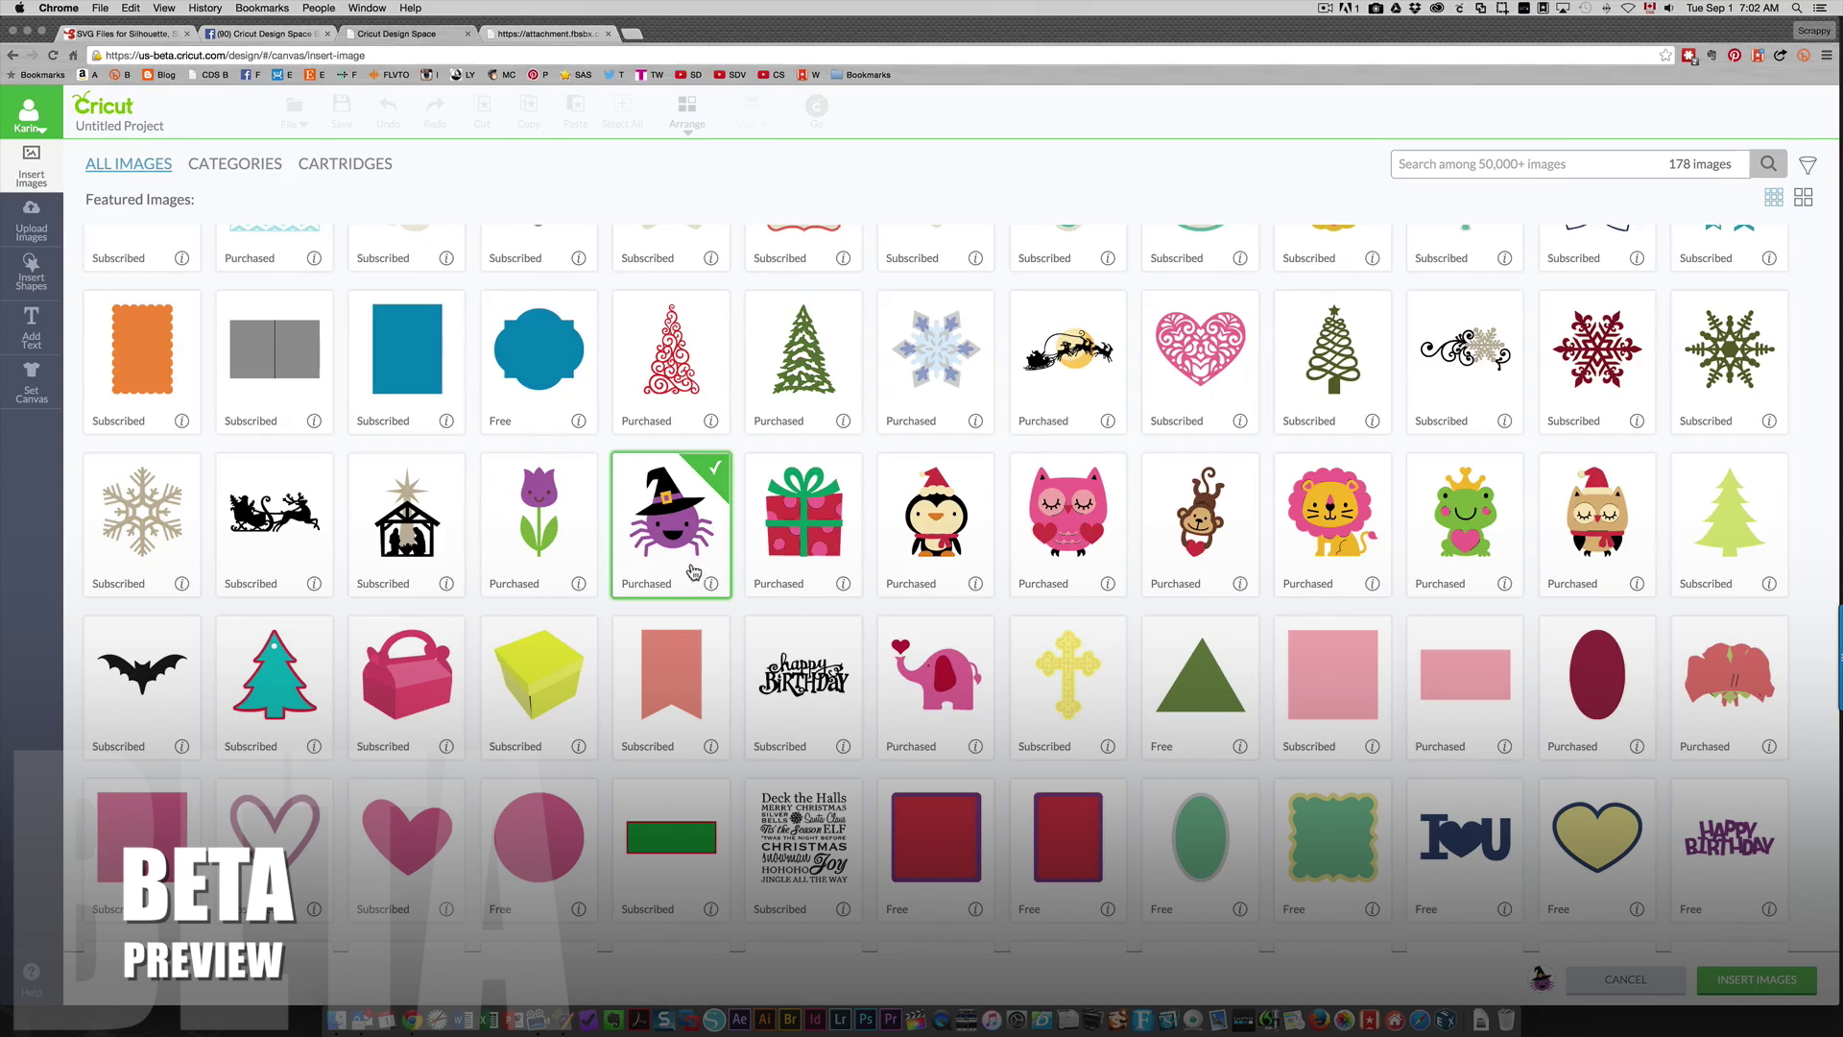
{"action": "left_click", "coordinate": [1756, 979]}
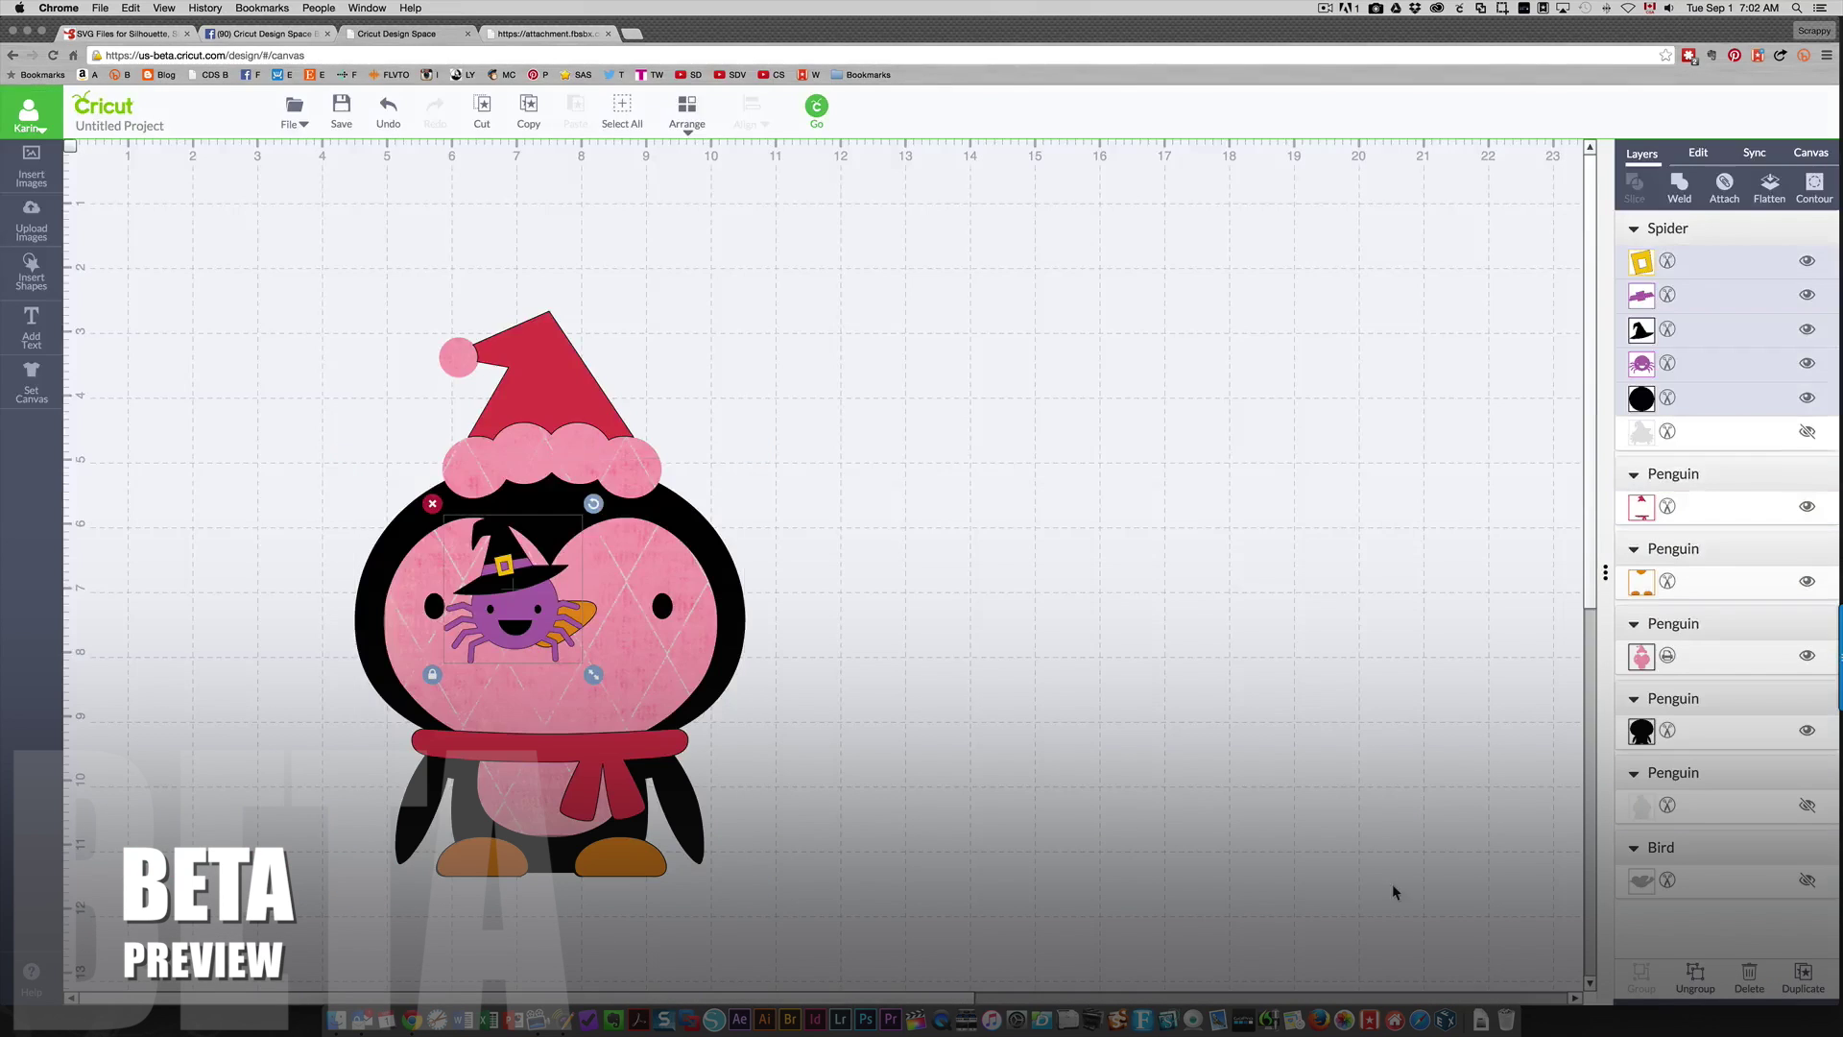
{"action": "left_click_drag", "start_coordinate": [516, 624], "coordinate": [1044, 393]}
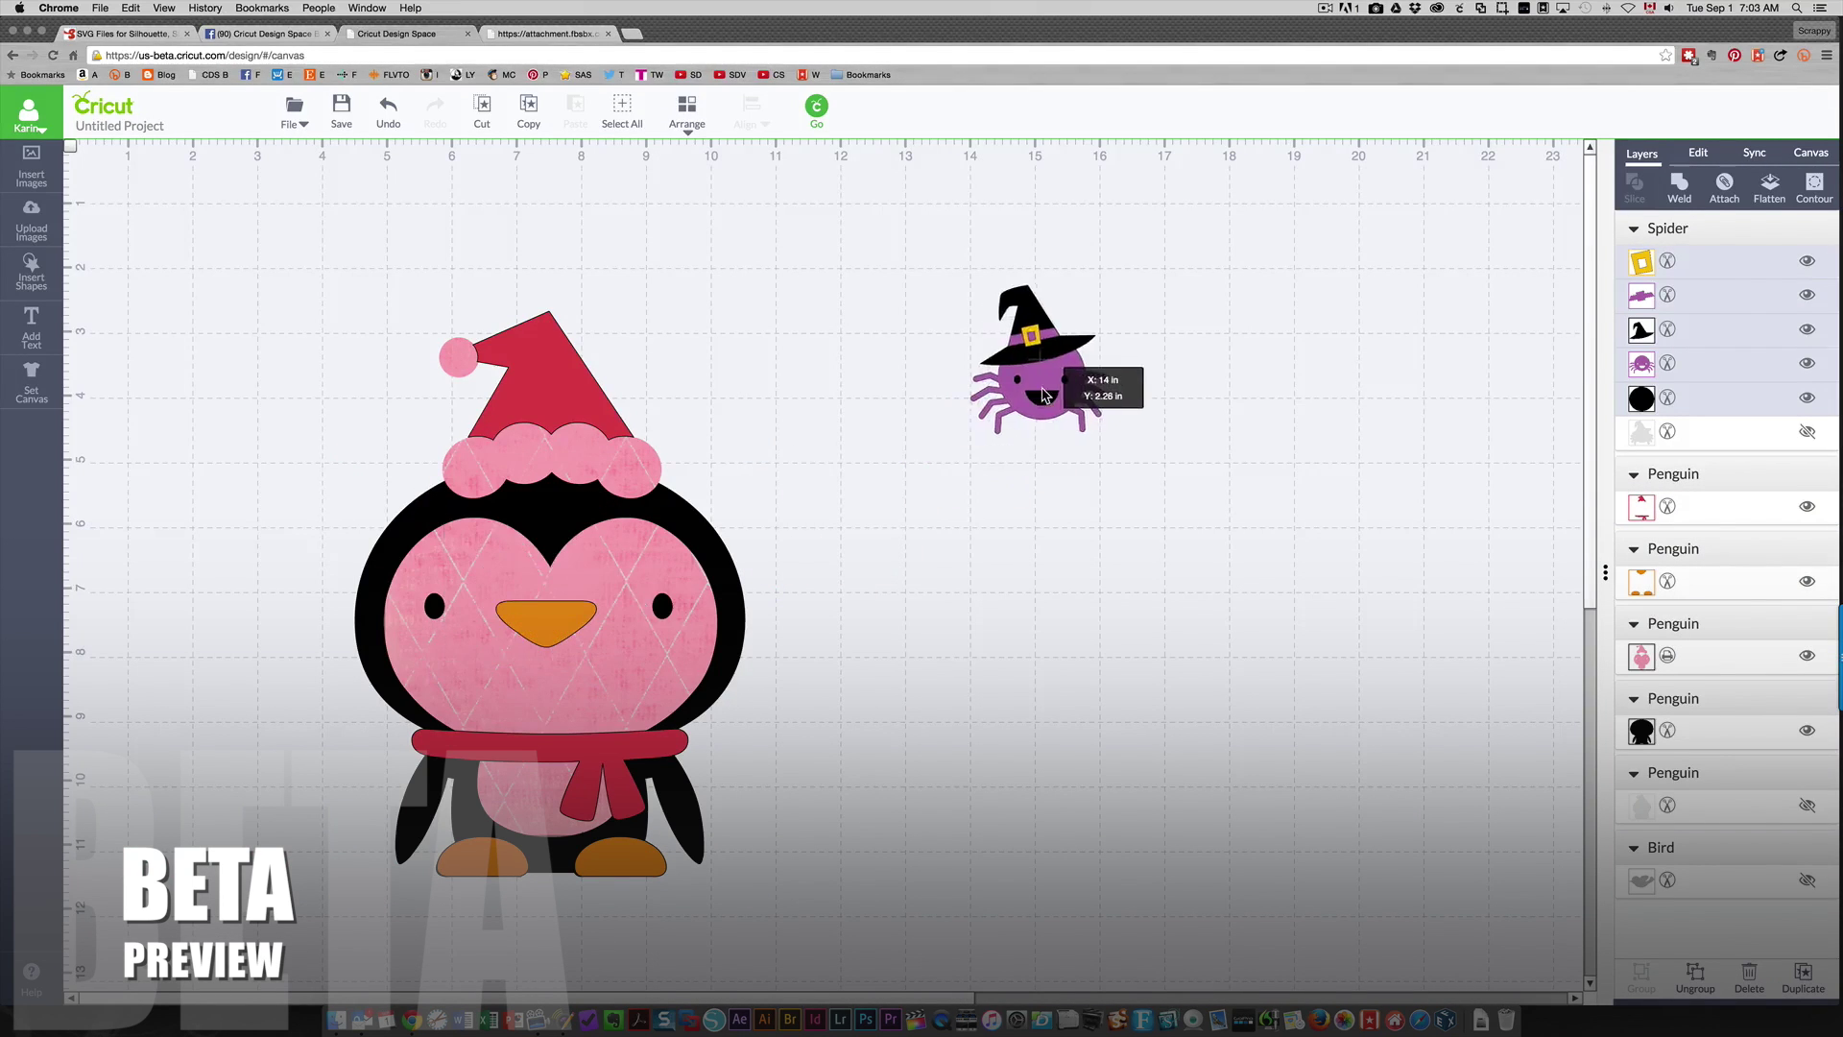
{"action": "left_click_drag", "start_coordinate": [1118, 447], "coordinate": [1423, 766]}
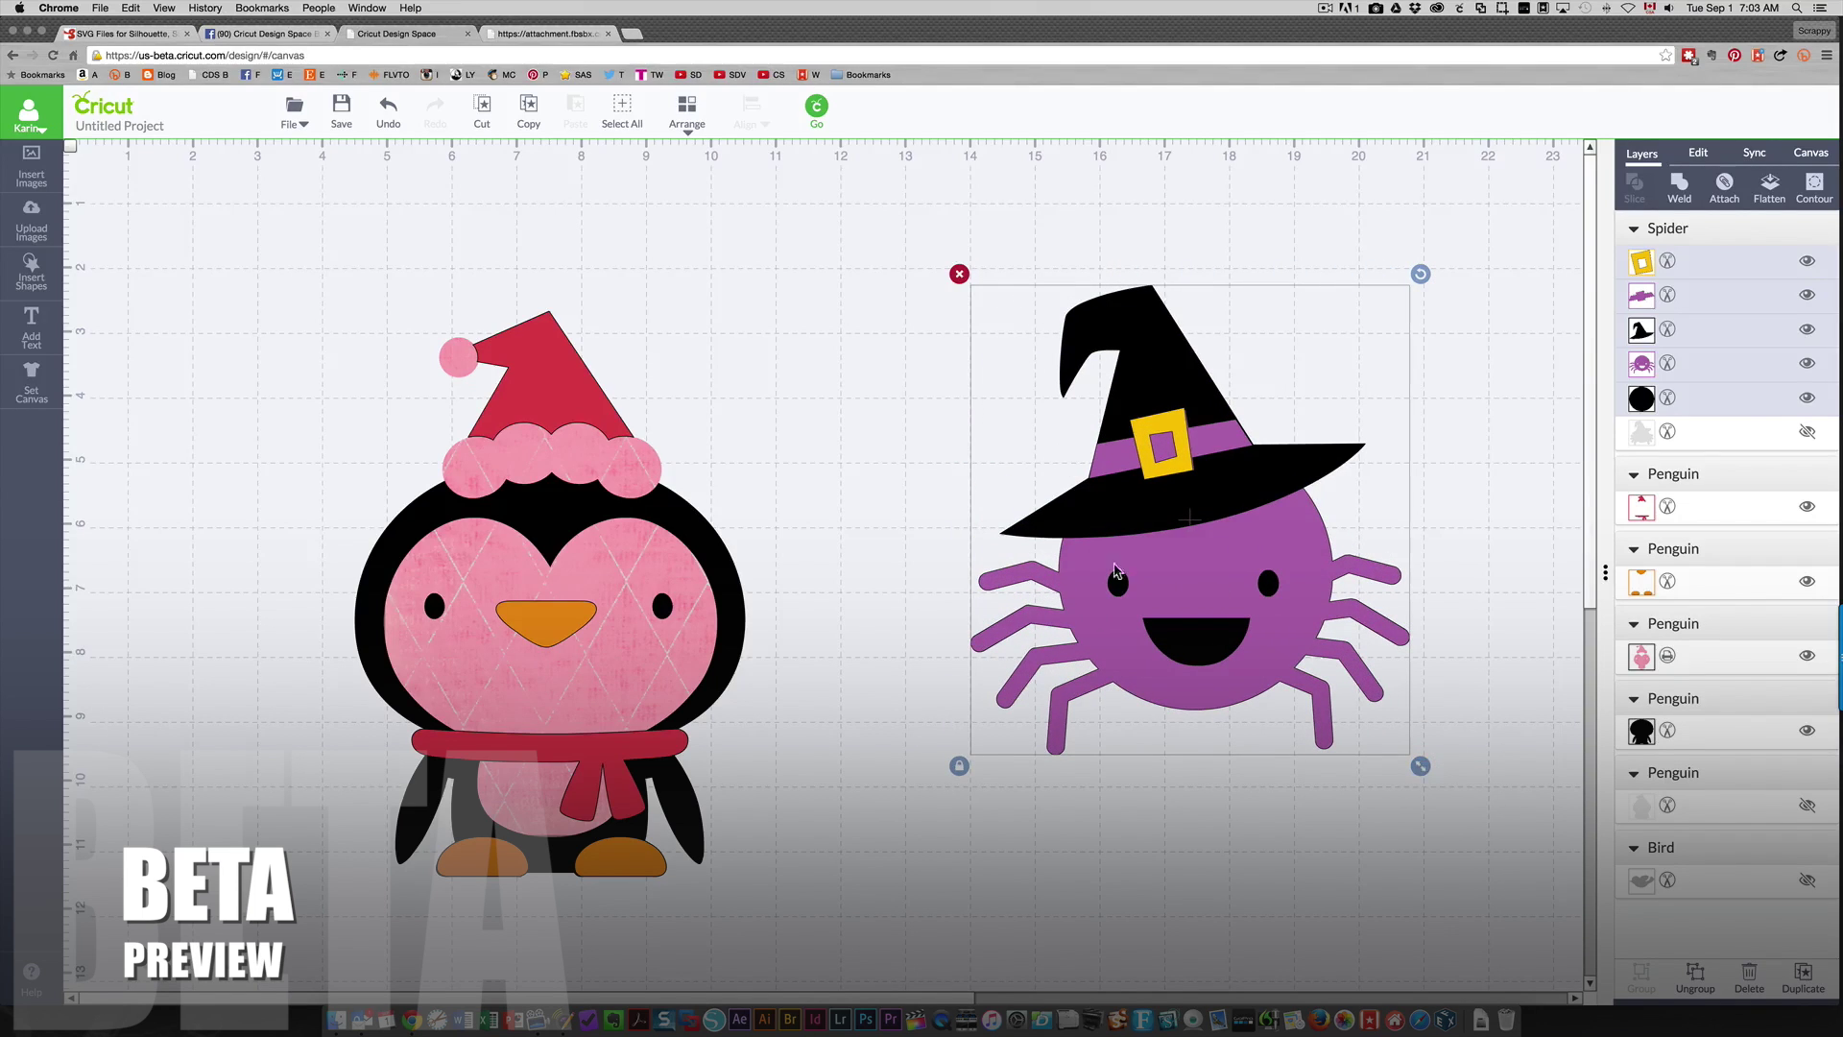
Step: Pull the penguin apart by moving the red, pink-patterned and orange layers away from the black body
{"action": "left_click", "coordinate": [506, 693]}
{"action": "left_click_drag", "start_coordinate": [507, 693], "coordinate": [383, 666]}
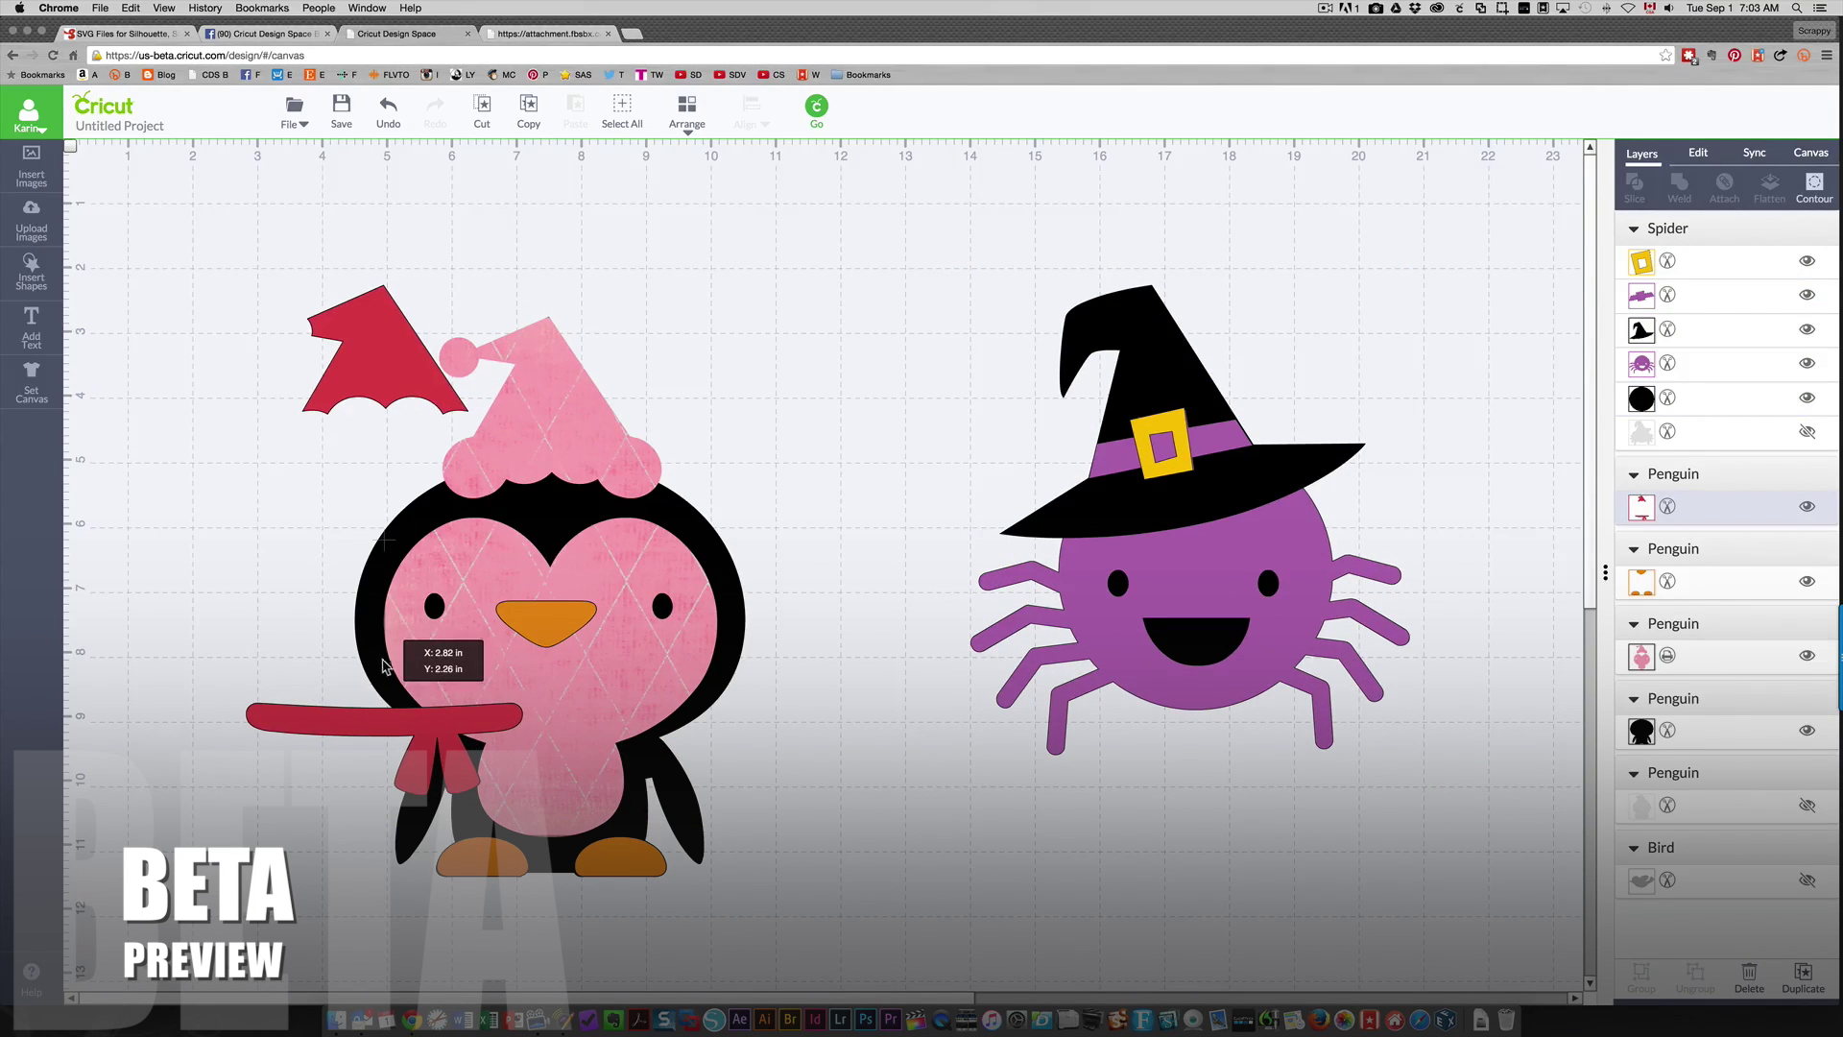
{"action": "left_click_drag", "start_coordinate": [566, 386], "coordinate": [768, 261]}
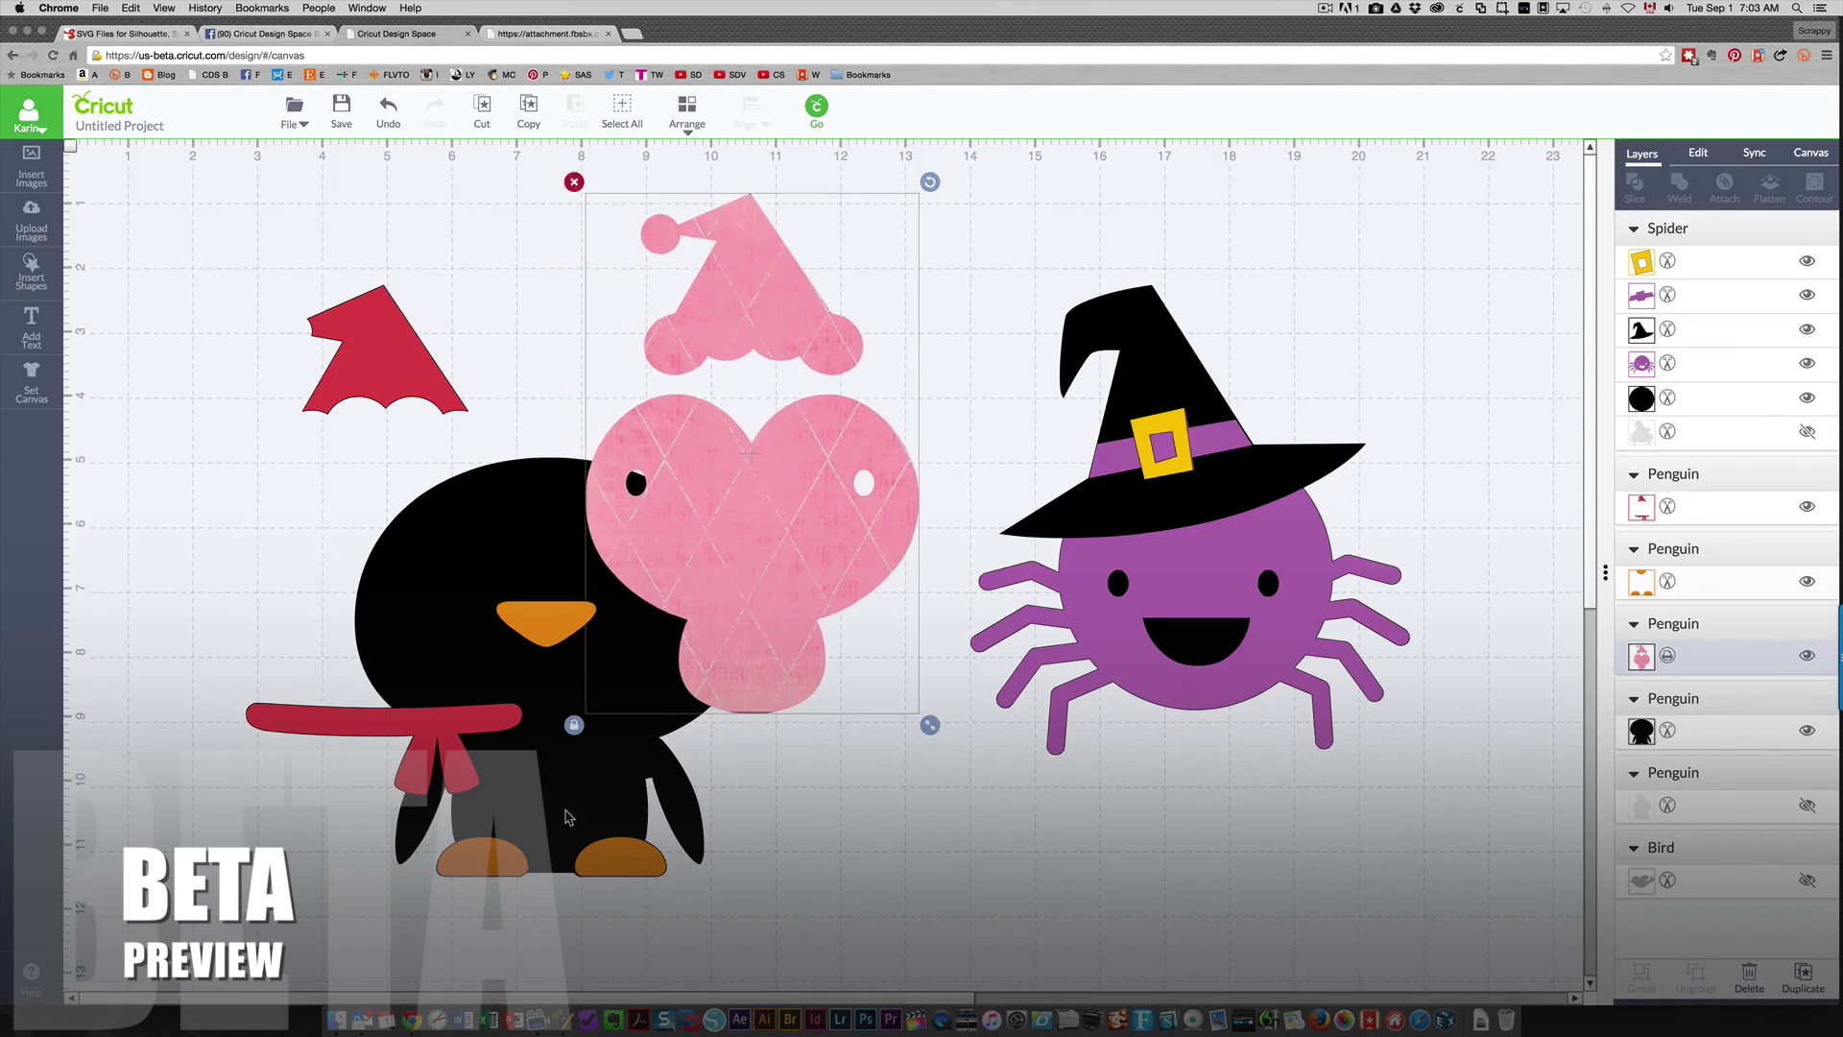
{"action": "left_click_drag", "start_coordinate": [568, 817], "coordinate": [1007, 891]}
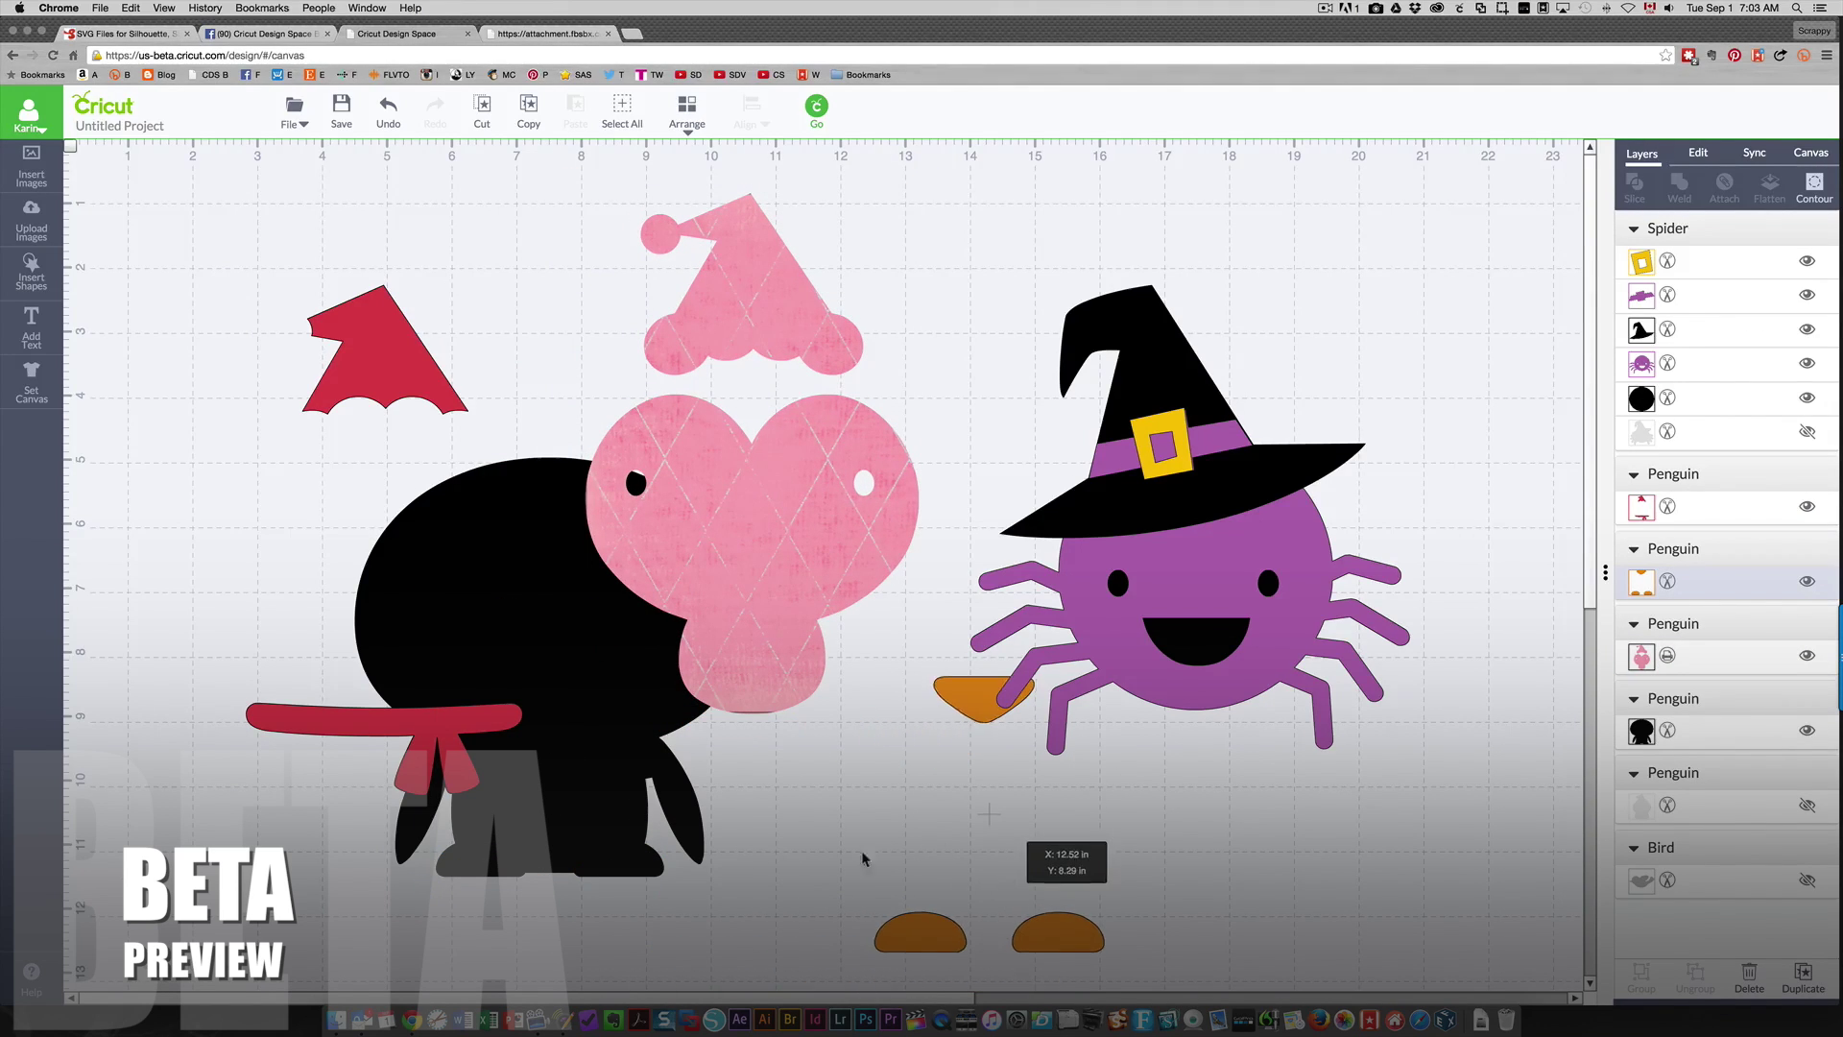
{"action": "left_click_drag", "start_coordinate": [863, 857], "coordinate": [863, 857]}
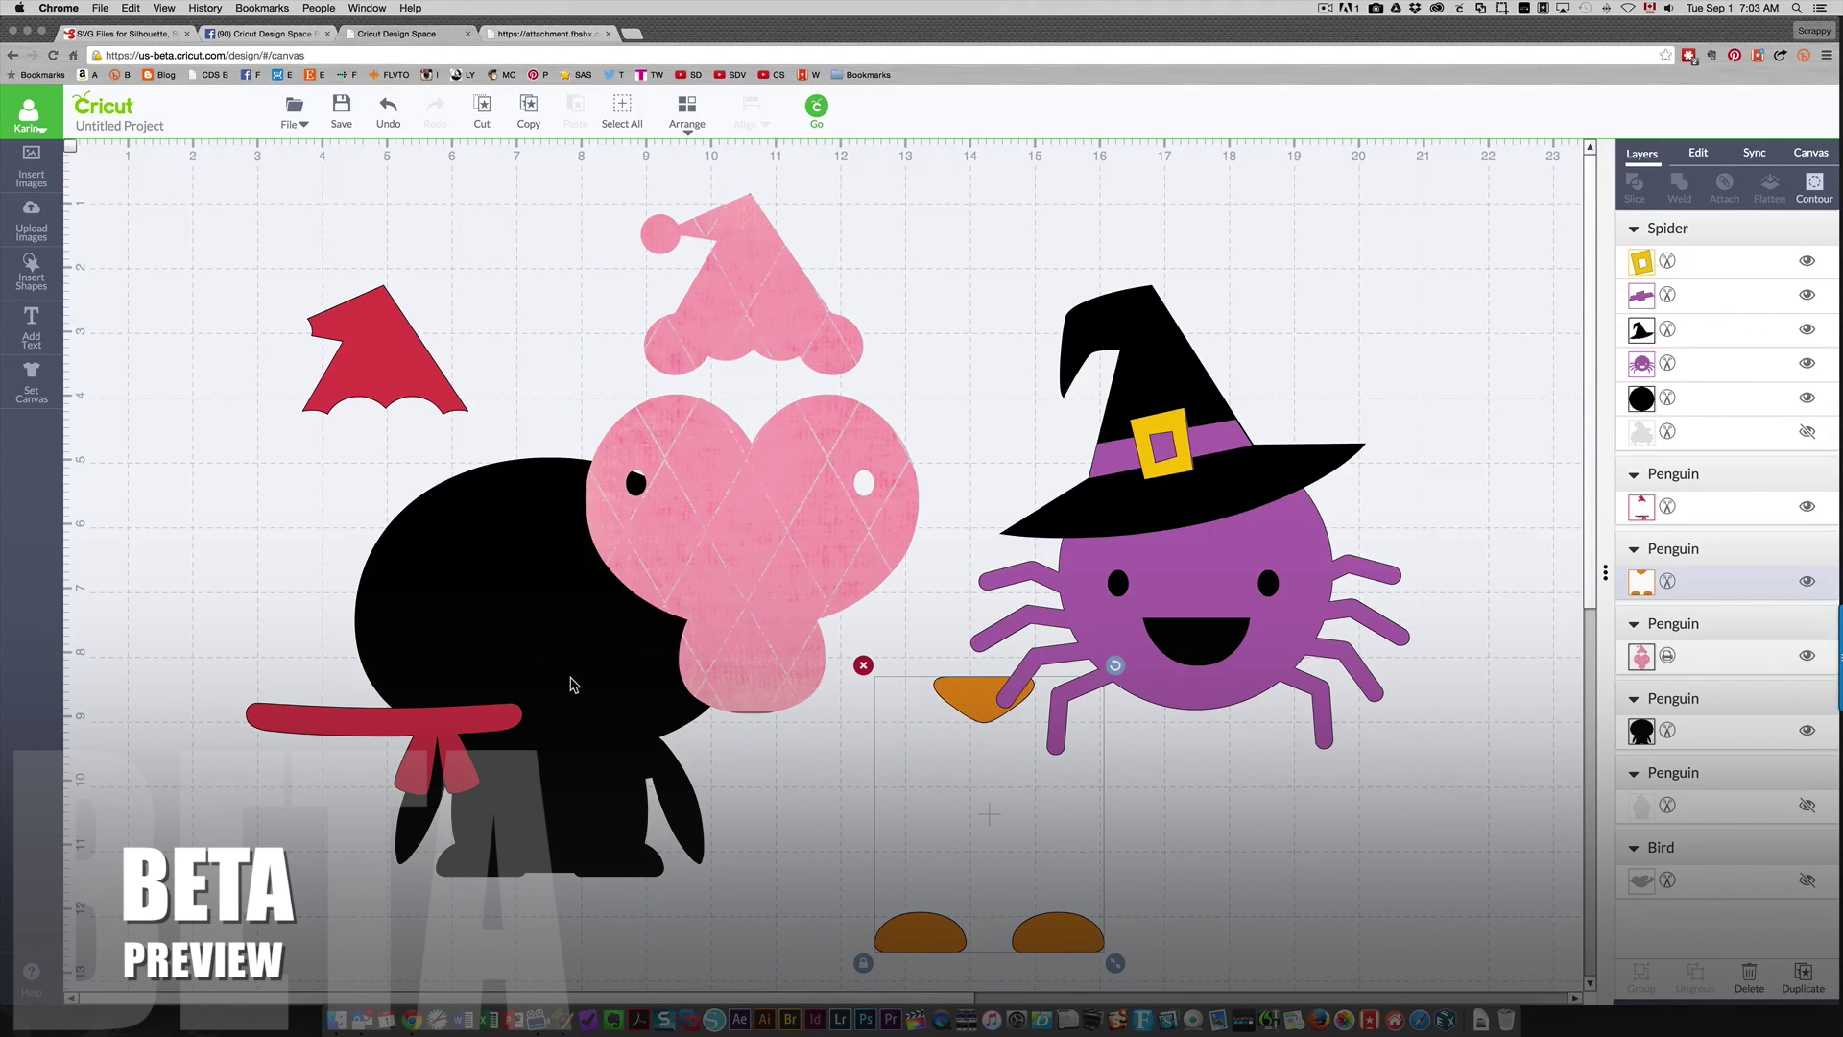
Step: Multi-select the red, pink-patterned and orange penguin layers together with the spider and reposition them on the canvas
{"action": "left_click", "coordinate": [382, 365]}
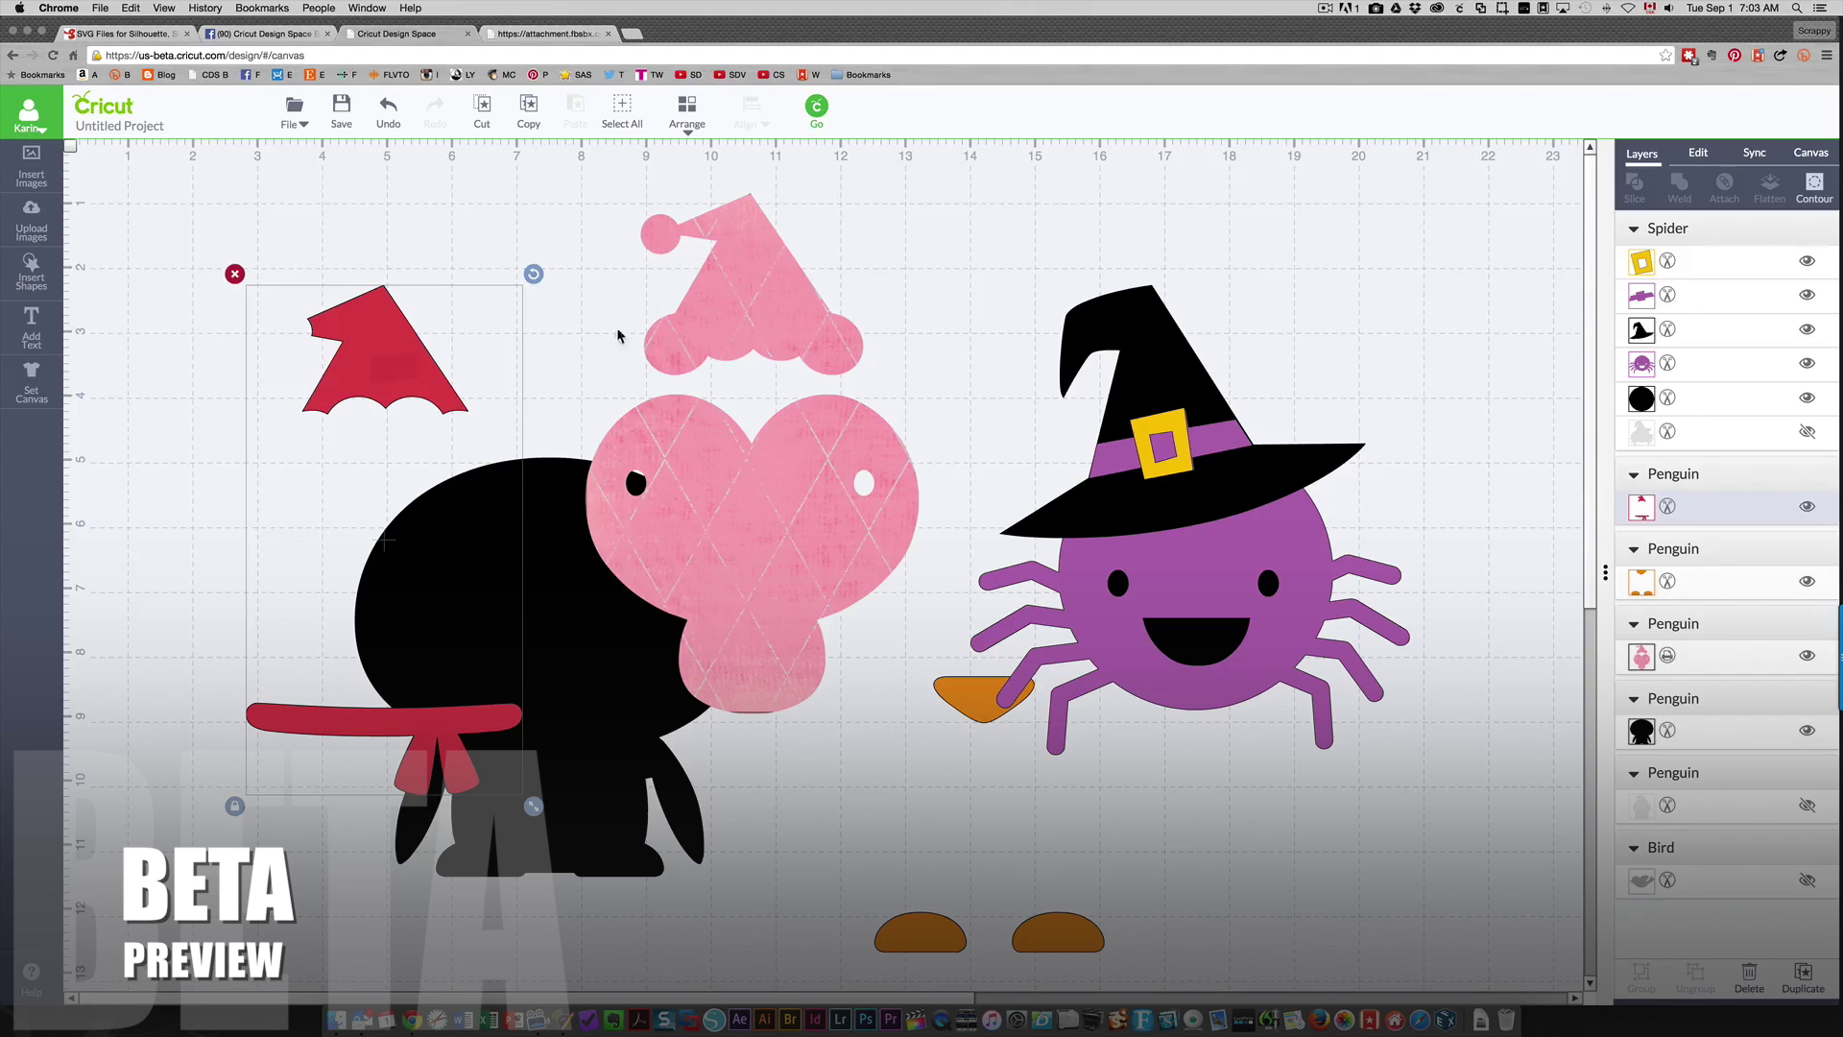
{"action": "left_click", "coordinate": [739, 320], "text": "shift"}
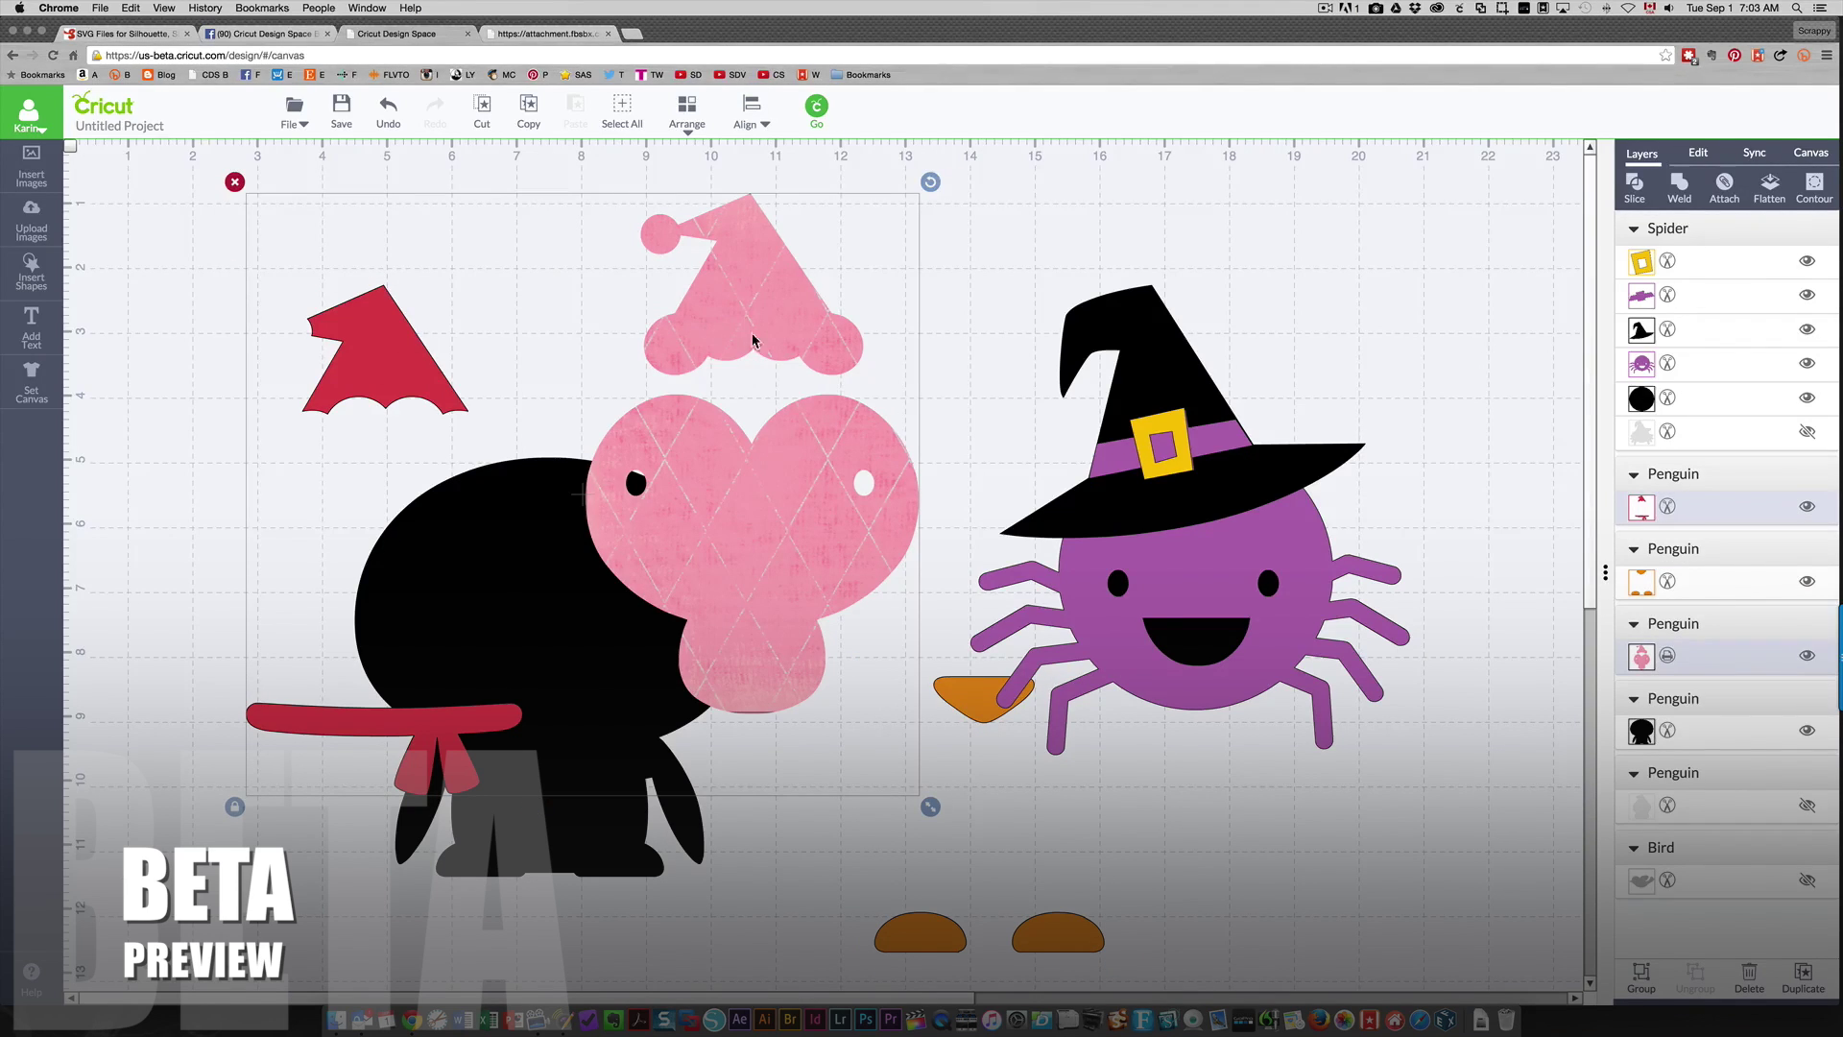
{"action": "left_click", "coordinate": [1119, 631], "text": "shift"}
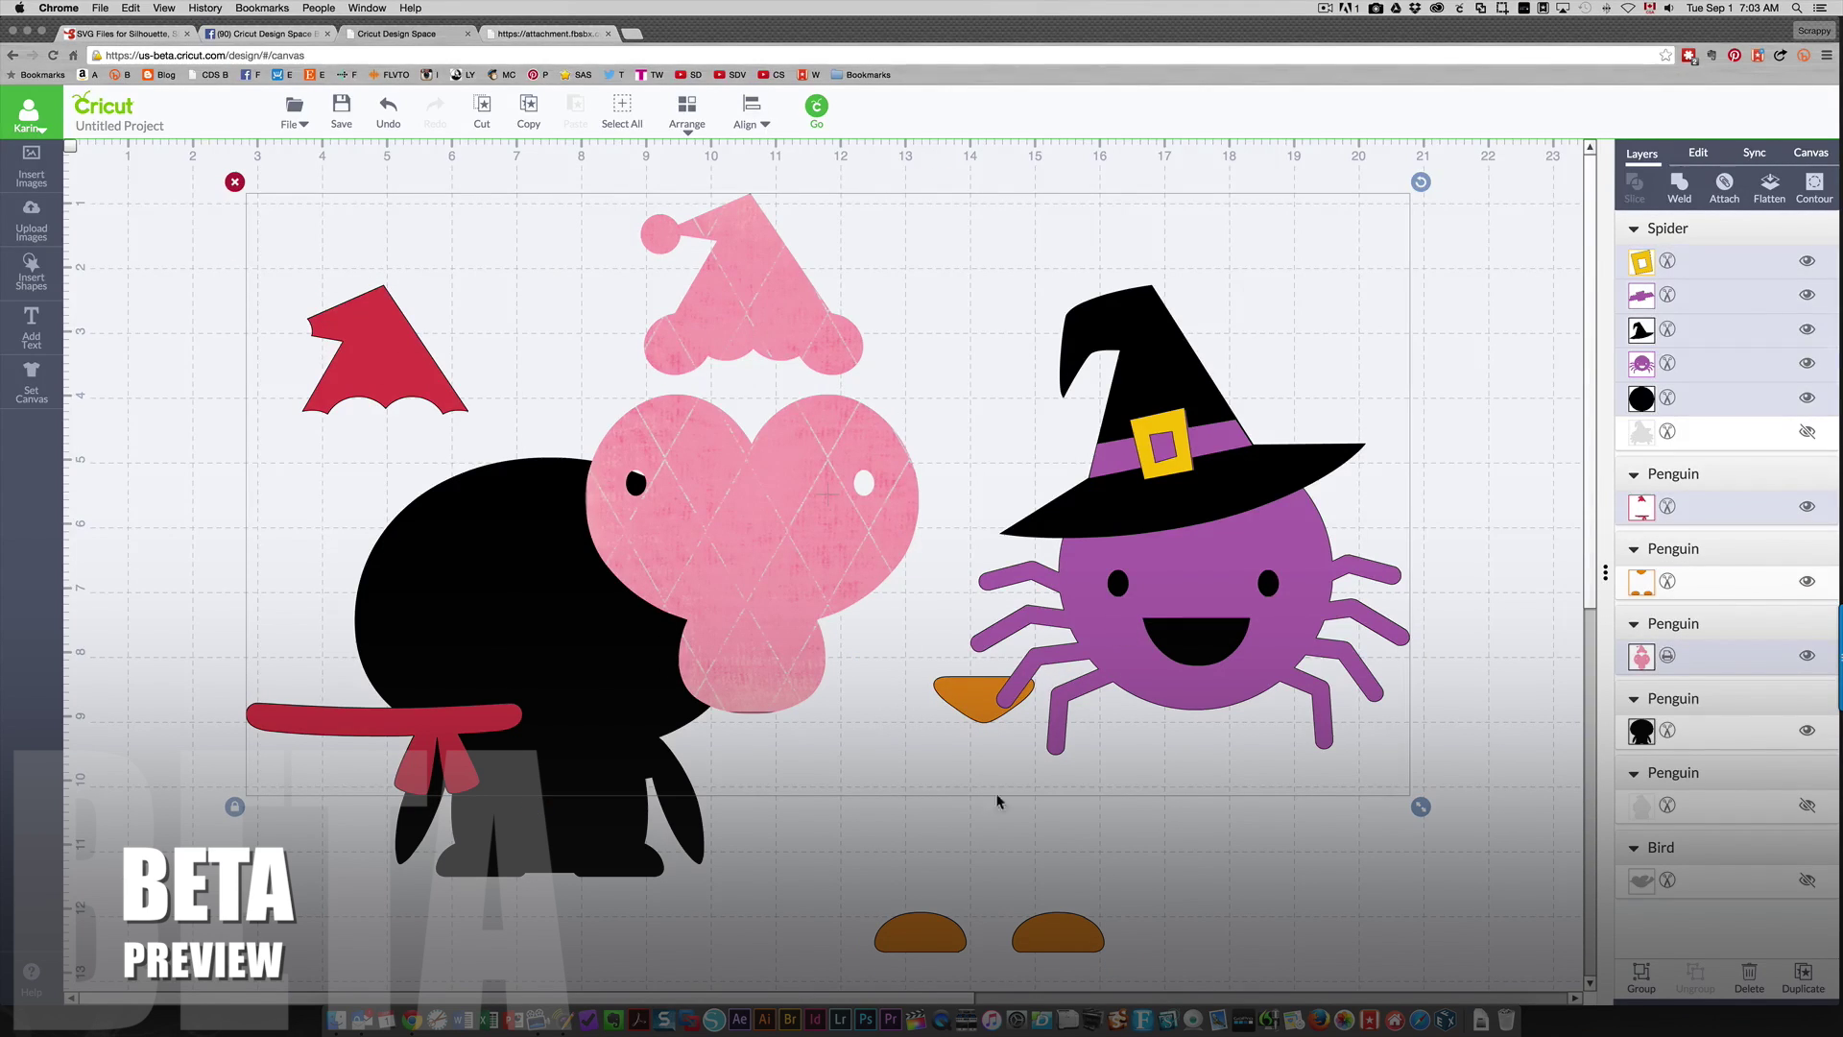
{"action": "left_click", "coordinate": [891, 946], "text": "shift"}
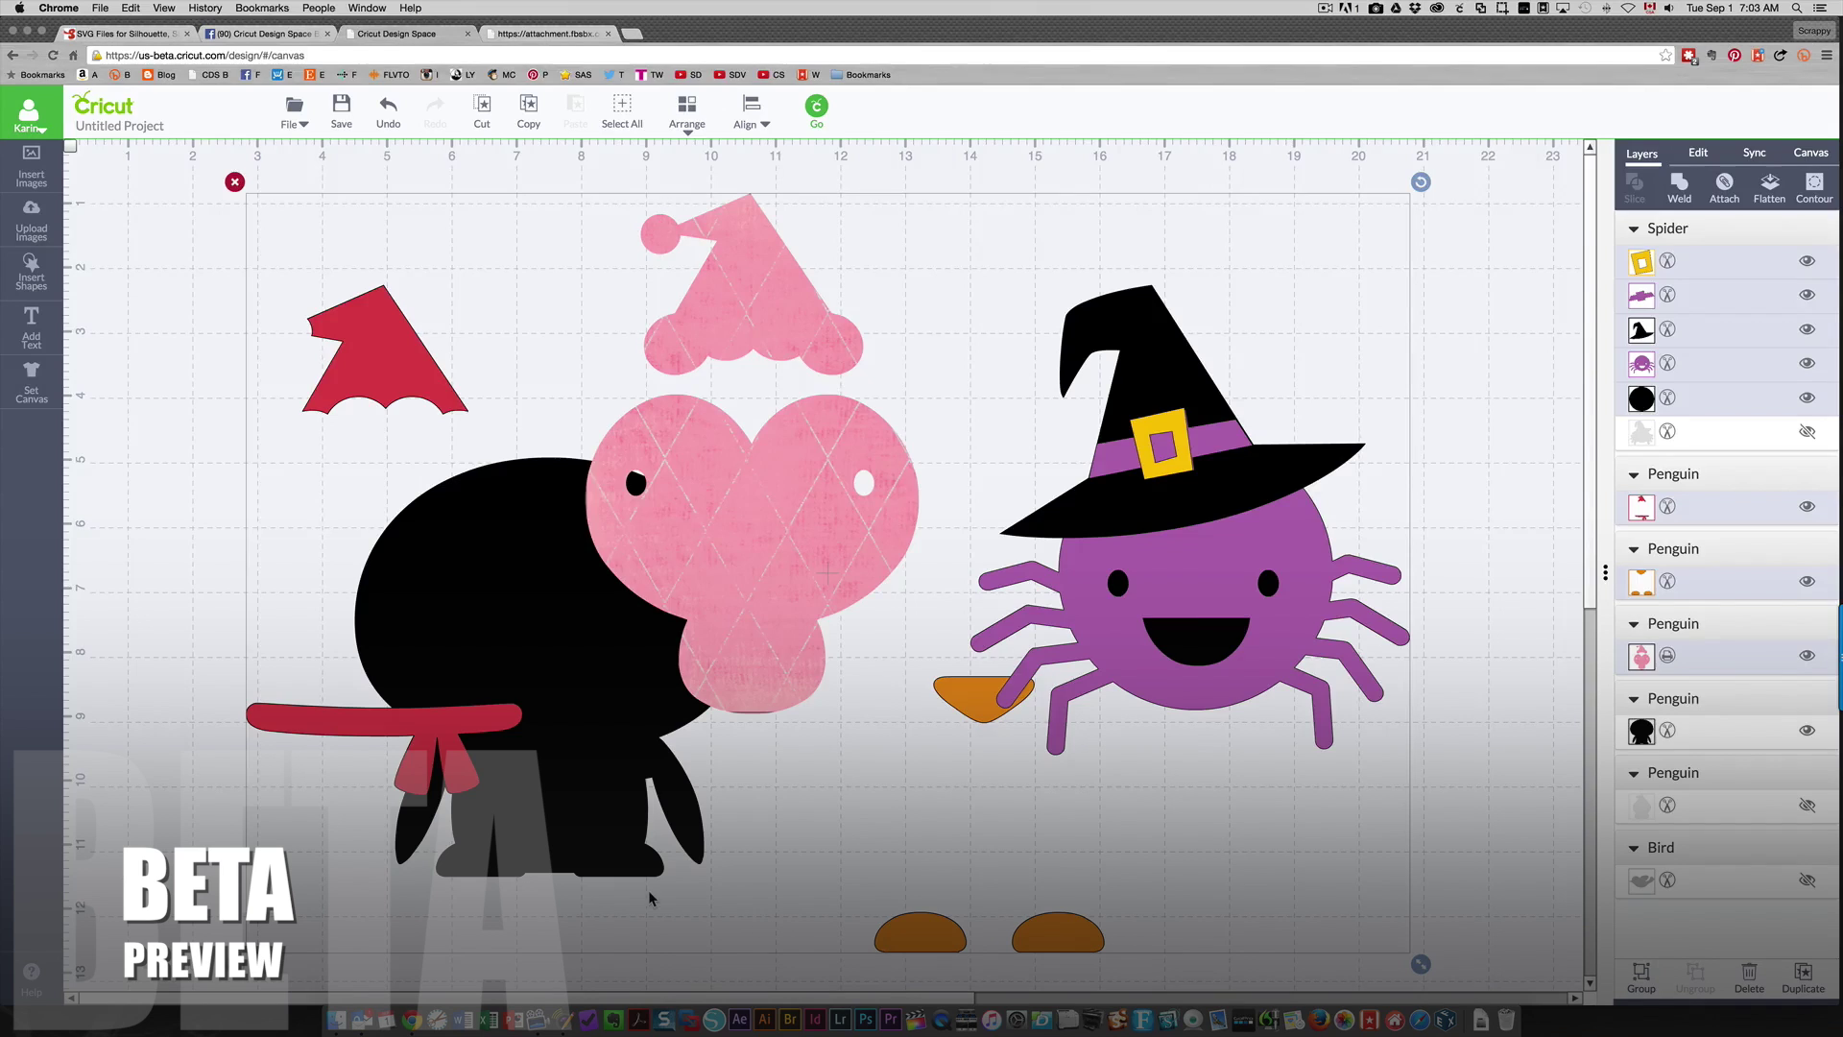
{"action": "left_click_drag", "start_coordinate": [863, 603], "coordinate": [1385, 509]}
{"action": "left_click_drag", "start_coordinate": [759, 657], "coordinate": [637, 521]}
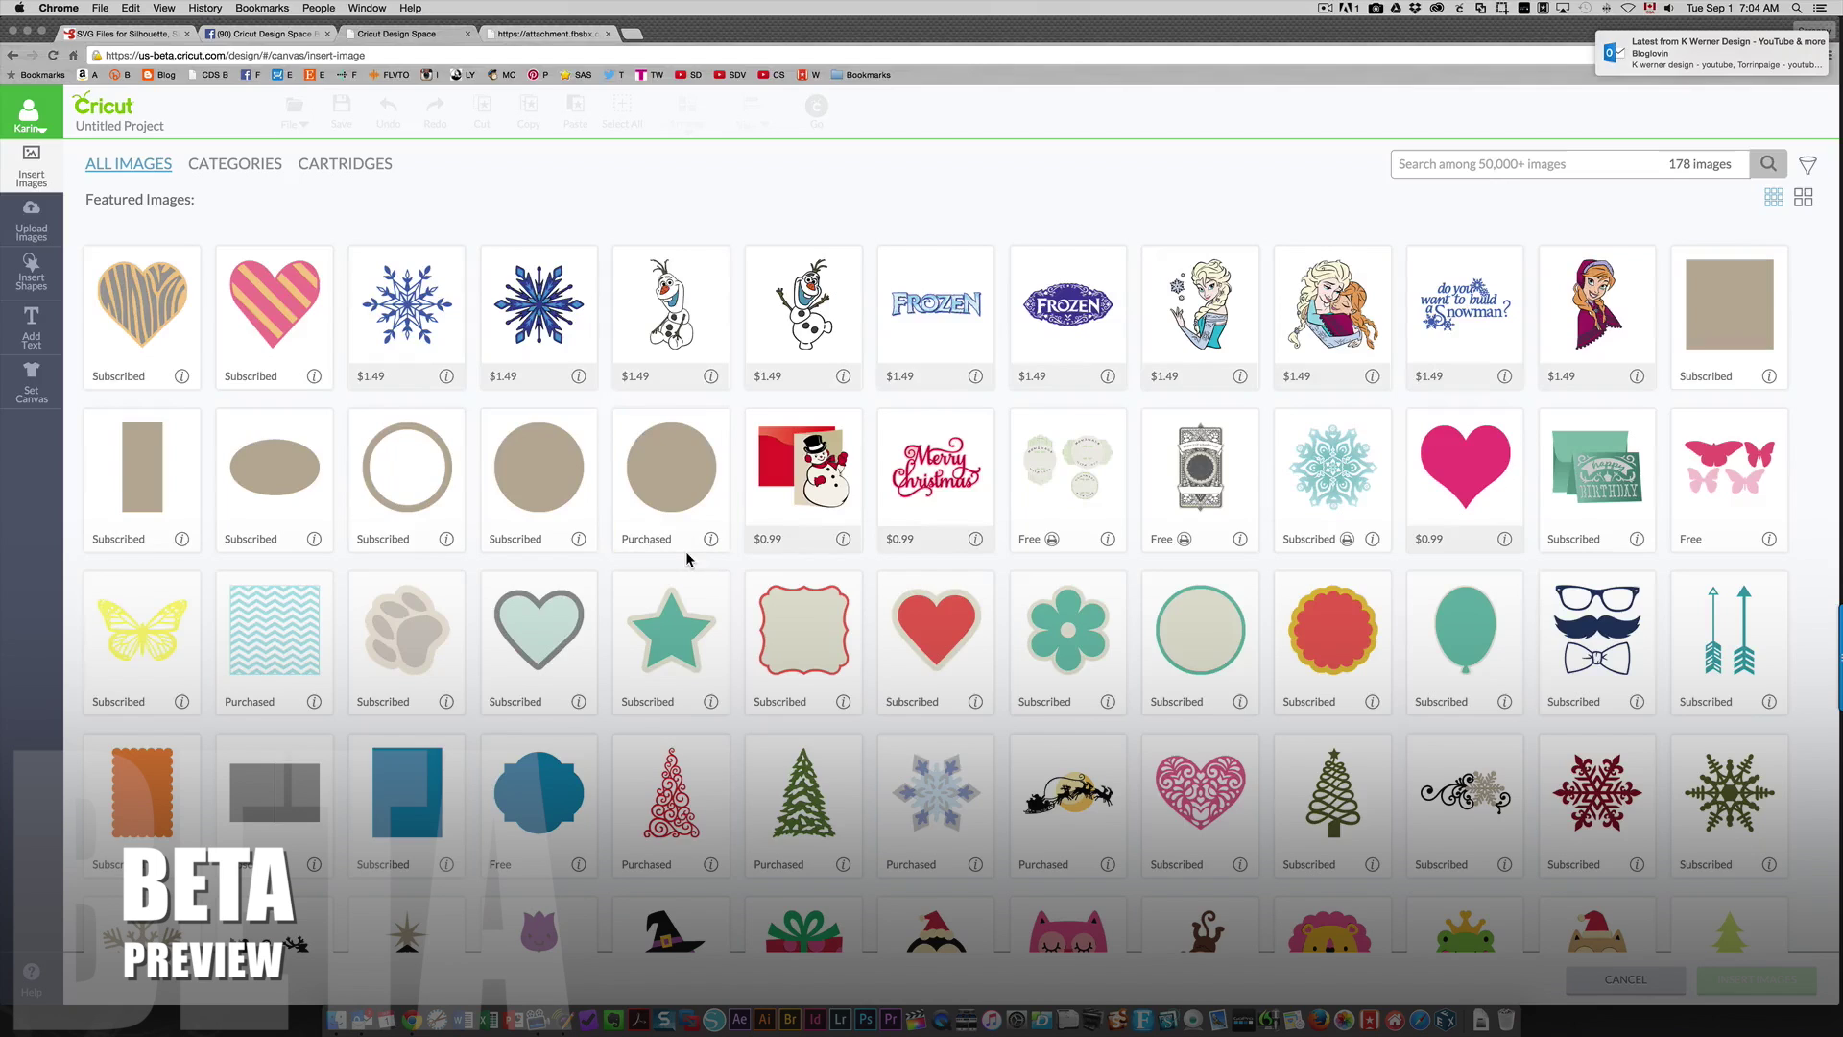
Step: Insert the purchased Beautiful Butterfly library image and enlarge it to about 9.5 ruler units wide
{"action": "scroll", "coordinate": [687, 559], "scroll_direction": "down", "scroll_amount": 10}
{"action": "scroll", "coordinate": [687, 558], "scroll_direction": "down", "scroll_amount": 10}
{"action": "left_click", "coordinate": [797, 686]}
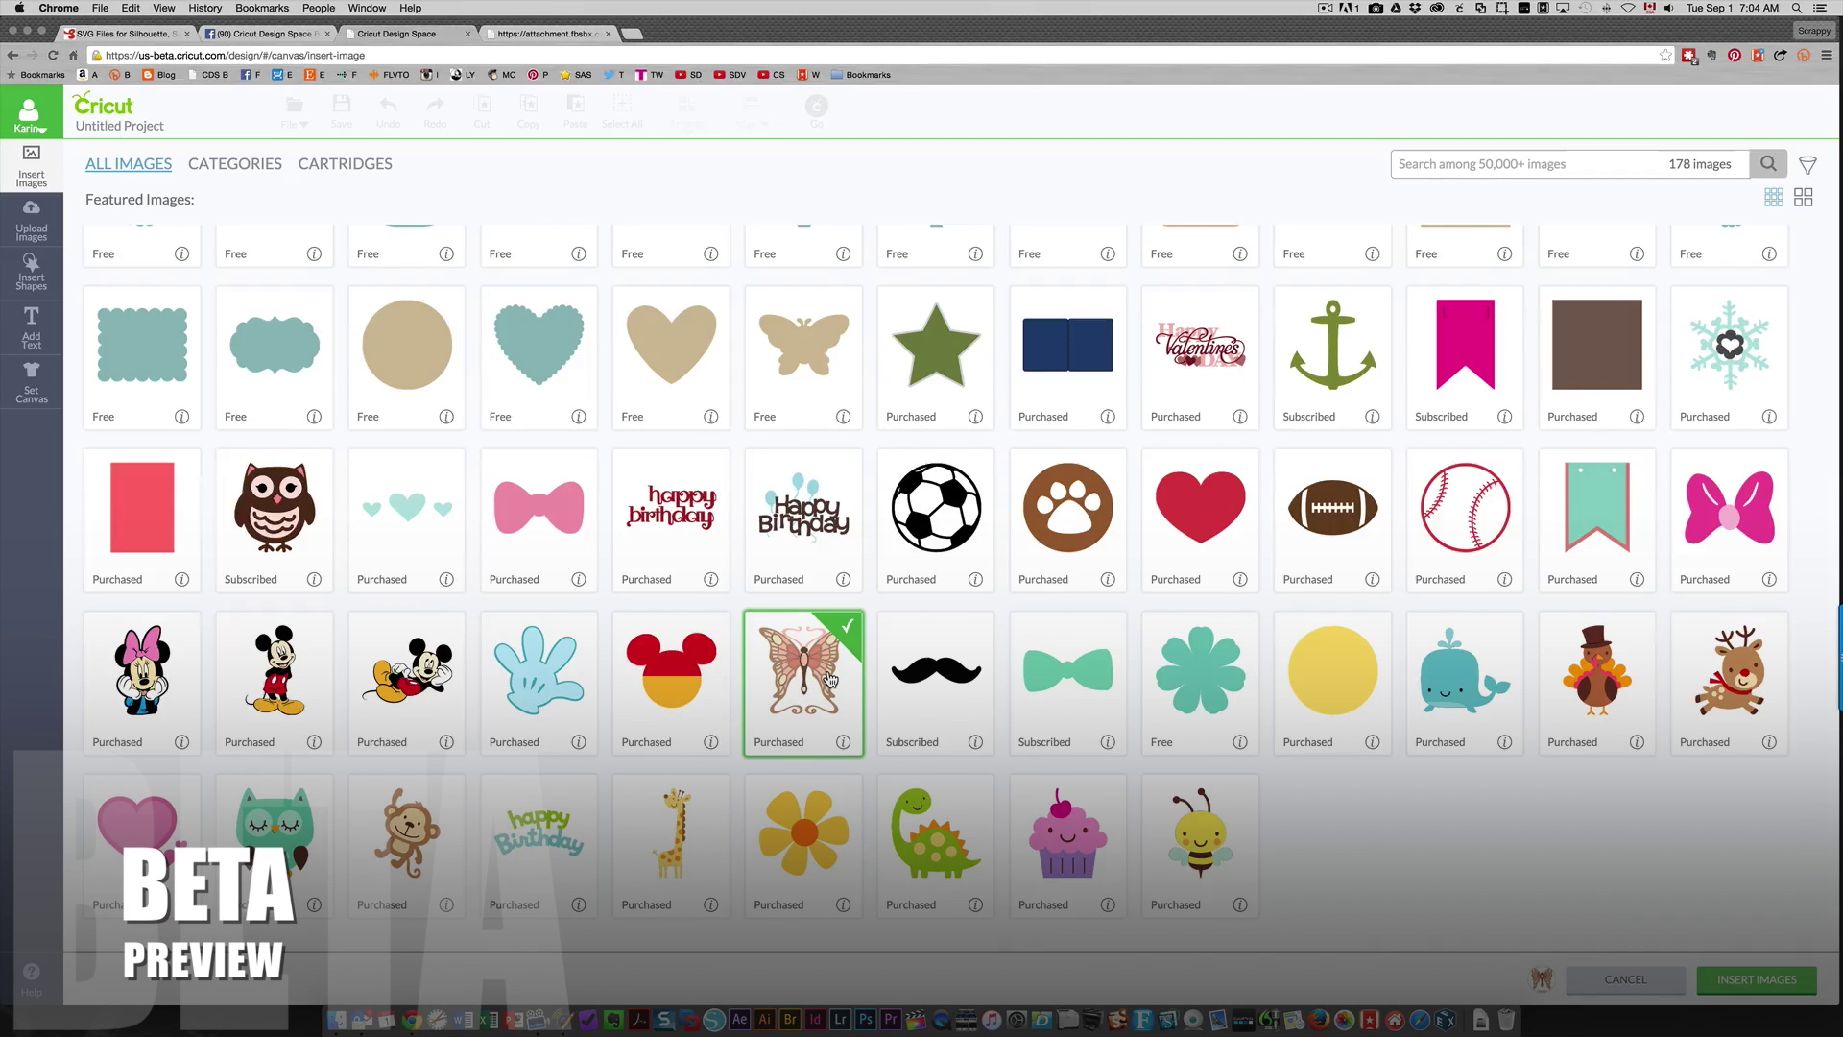
{"action": "left_click", "coordinate": [1723, 977]}
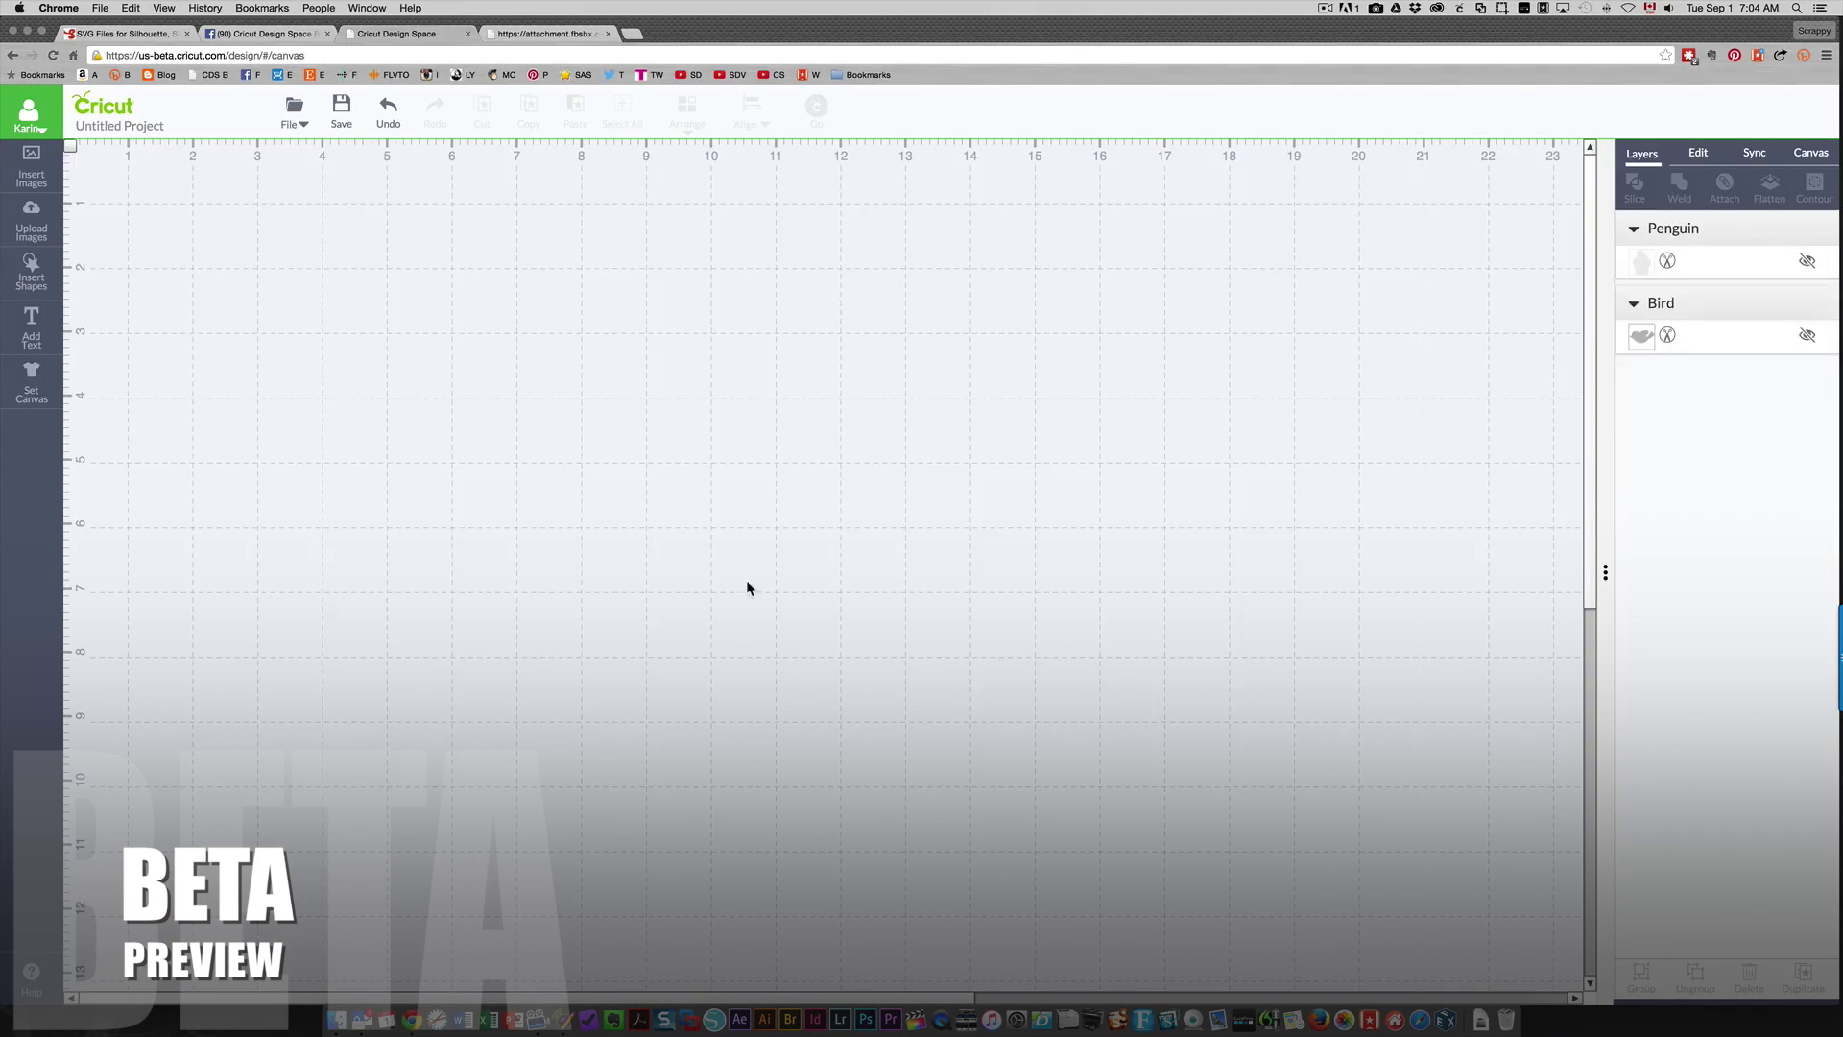
{"action": "left_click_drag", "start_coordinate": [548, 589], "coordinate": [440, 349]}
{"action": "left_click_drag", "start_coordinate": [494, 434], "coordinate": [1213, 933]}
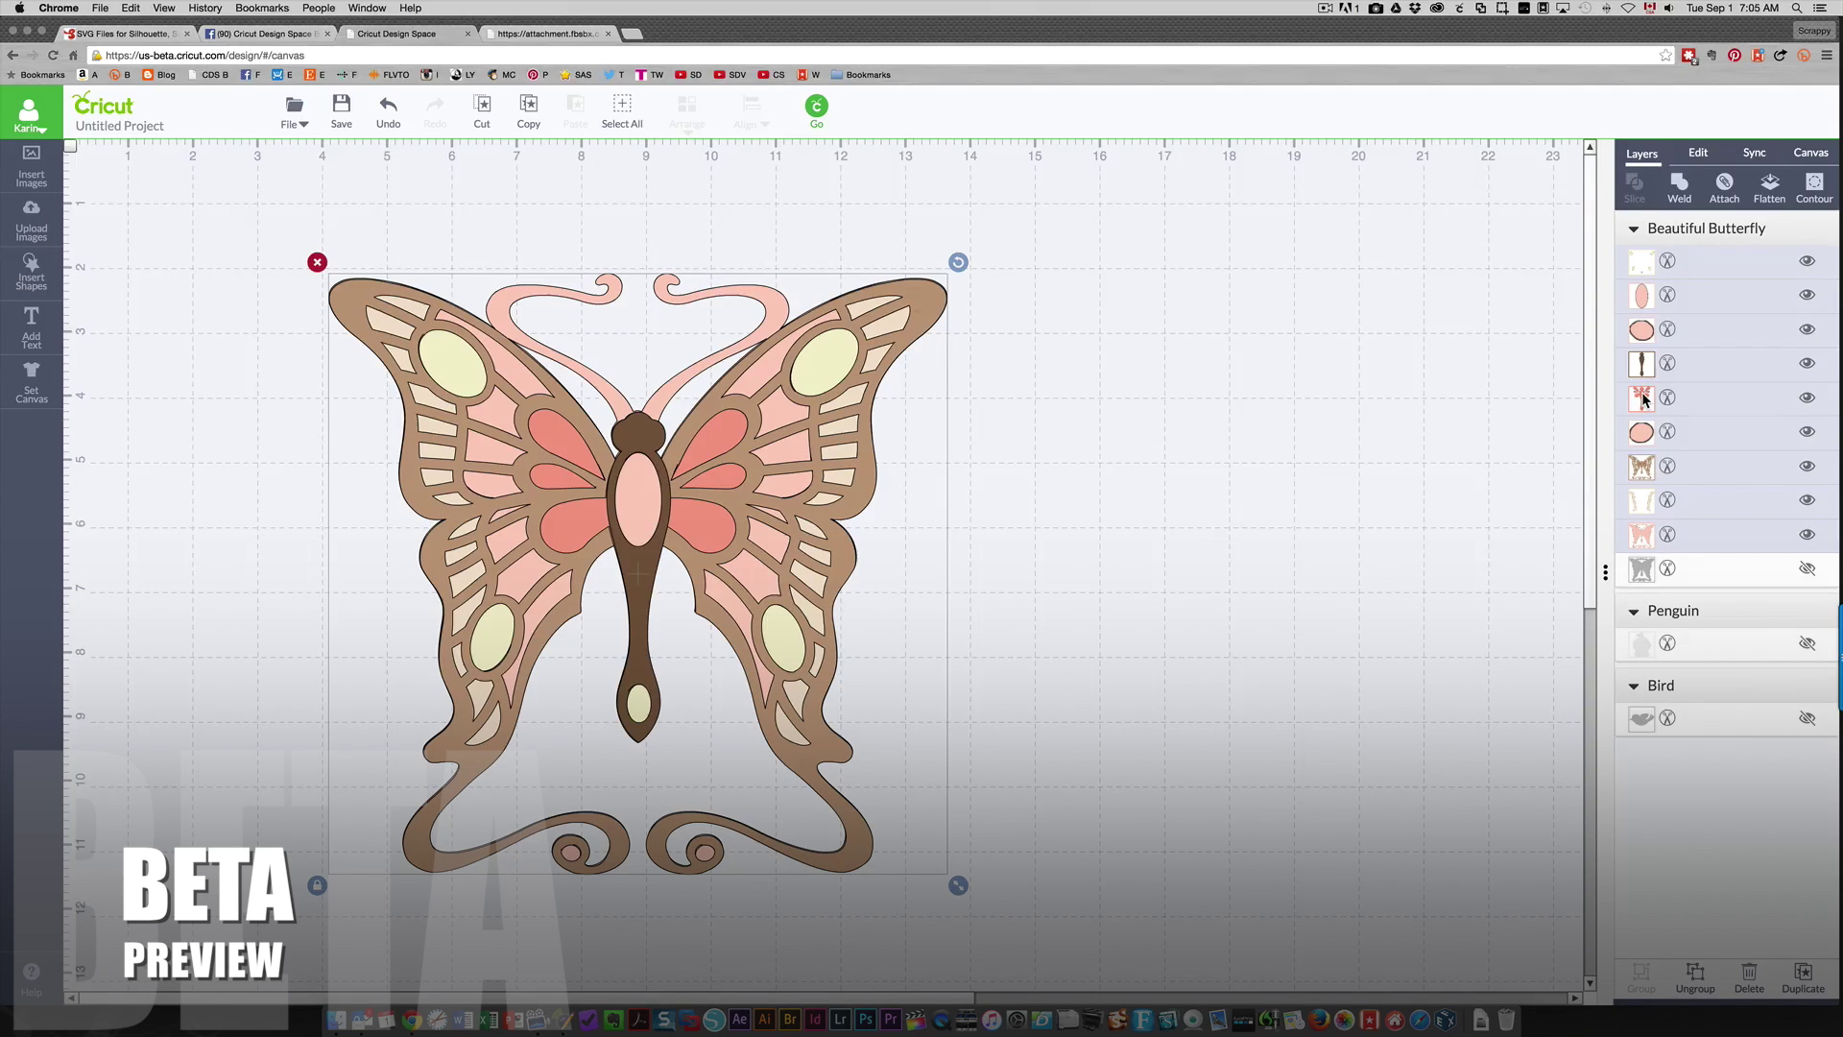
Step: Set the butterfly's brown wing-outline layer to Print and fill it with the uploaded teal pattern
{"action": "left_click", "coordinate": [1641, 468]}
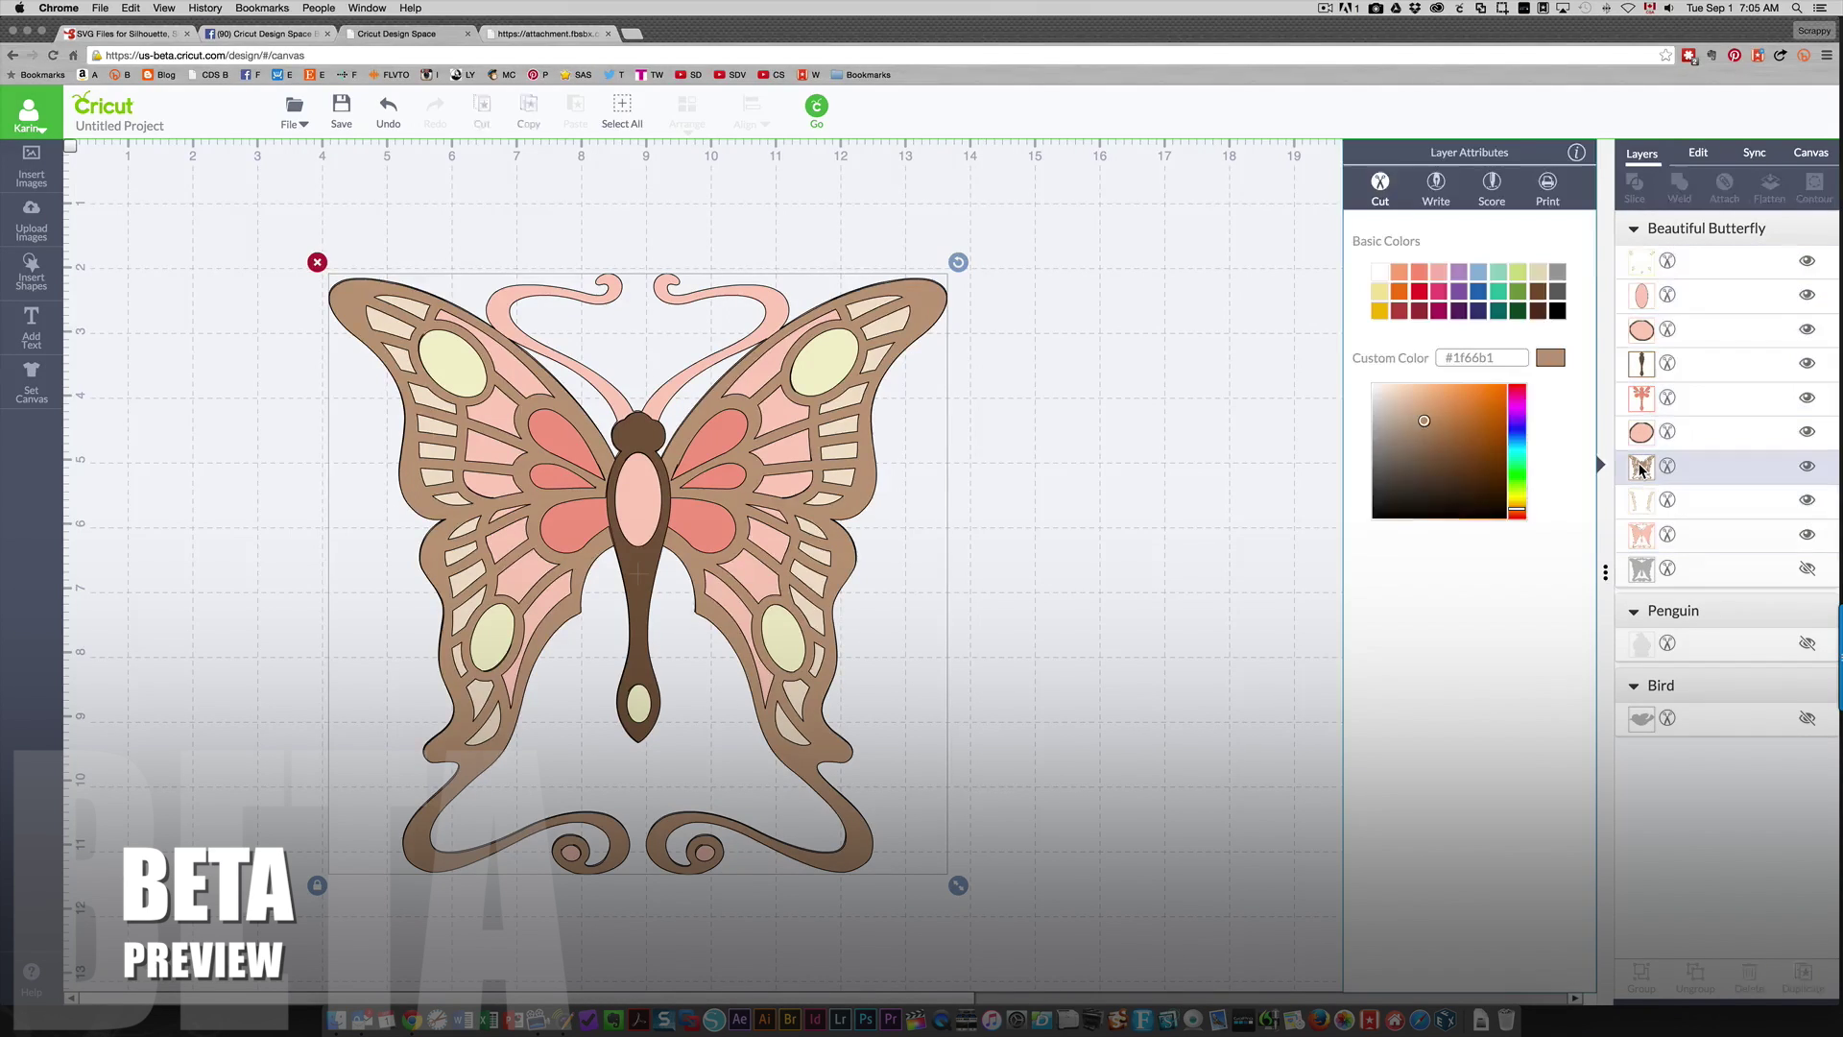
{"action": "left_click", "coordinate": [1545, 195]}
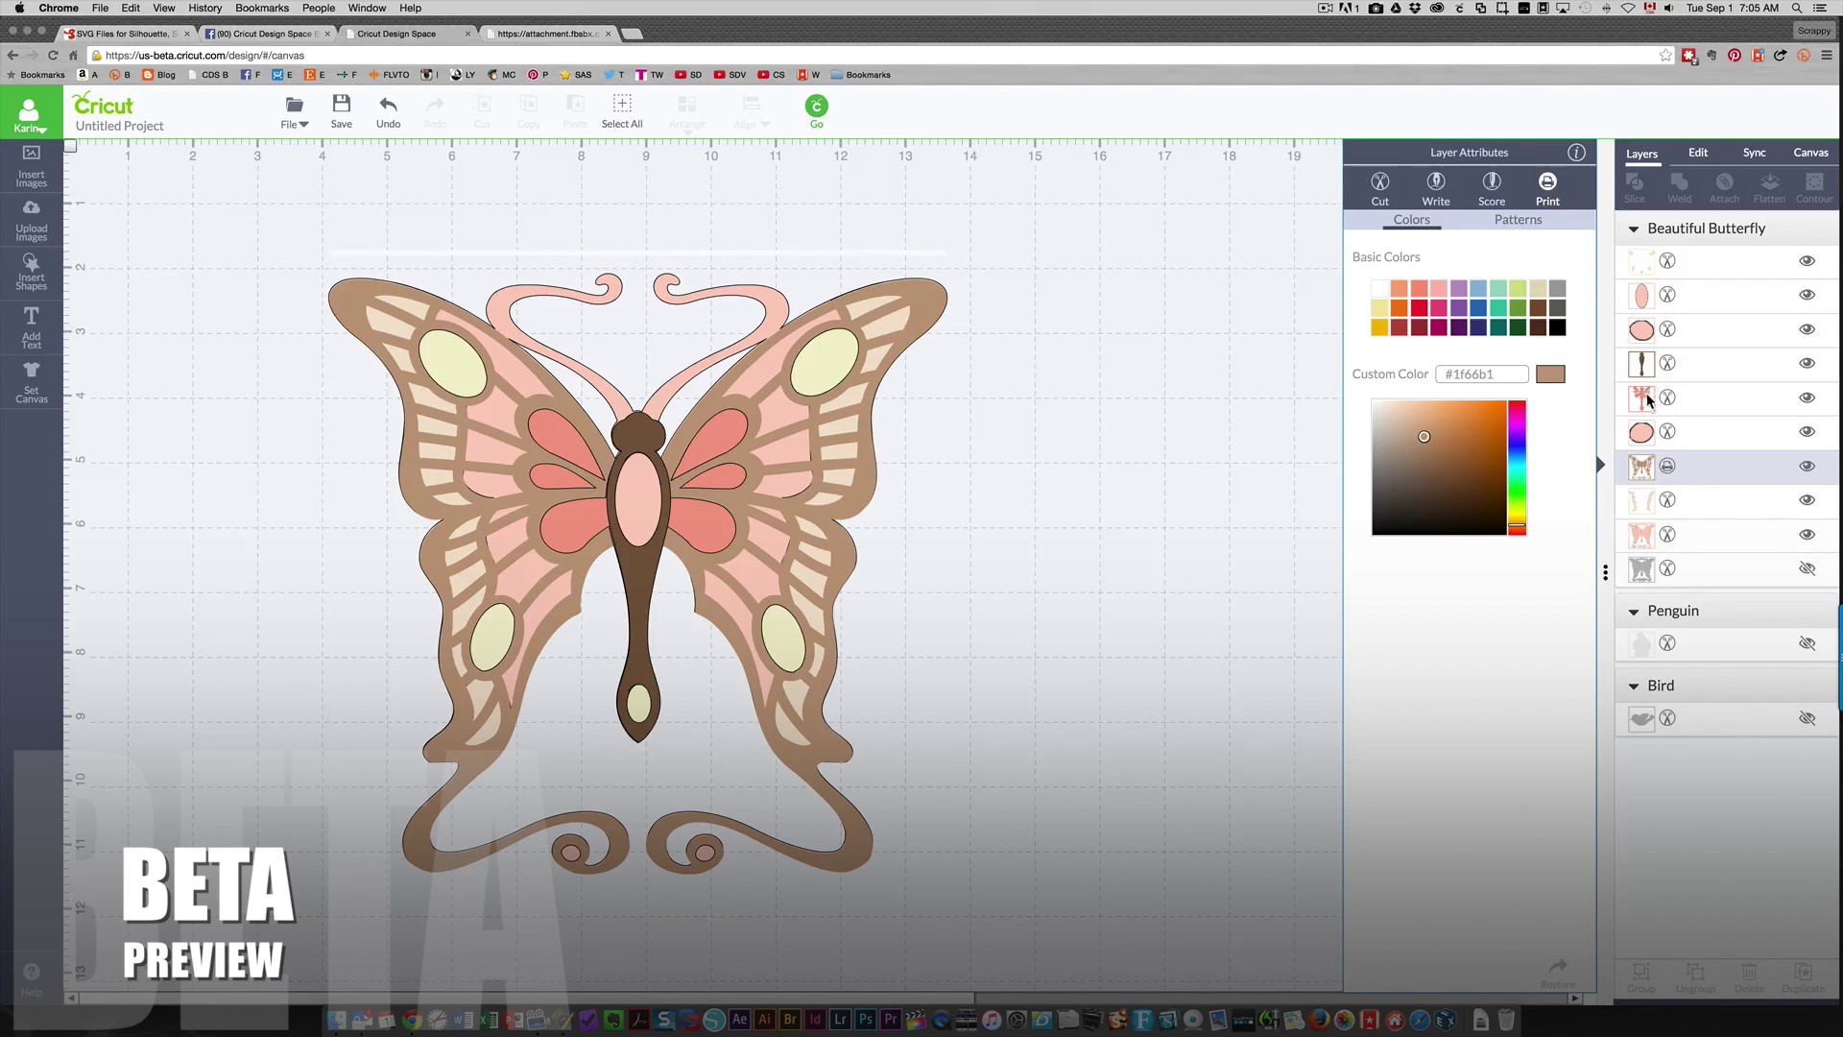
{"action": "left_click", "coordinate": [1537, 223]}
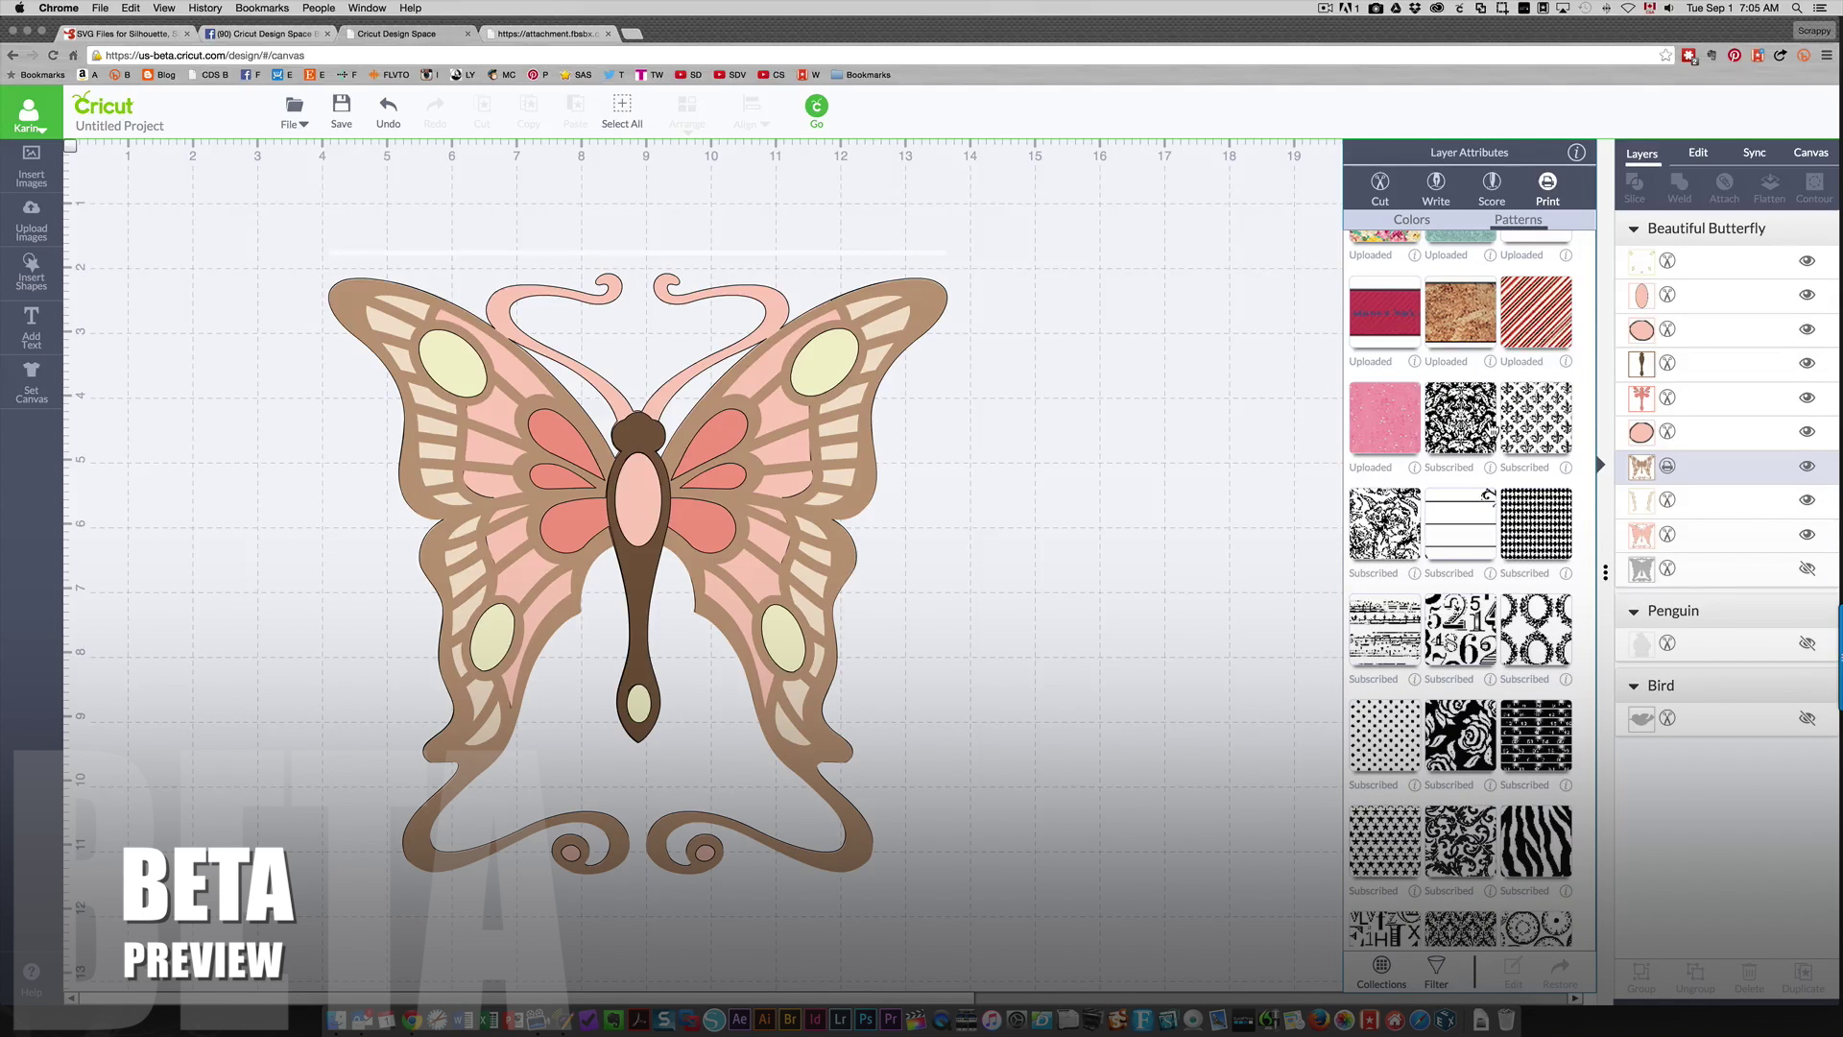
{"action": "scroll", "coordinate": [1433, 310], "scroll_direction": "up", "scroll_amount": 2}
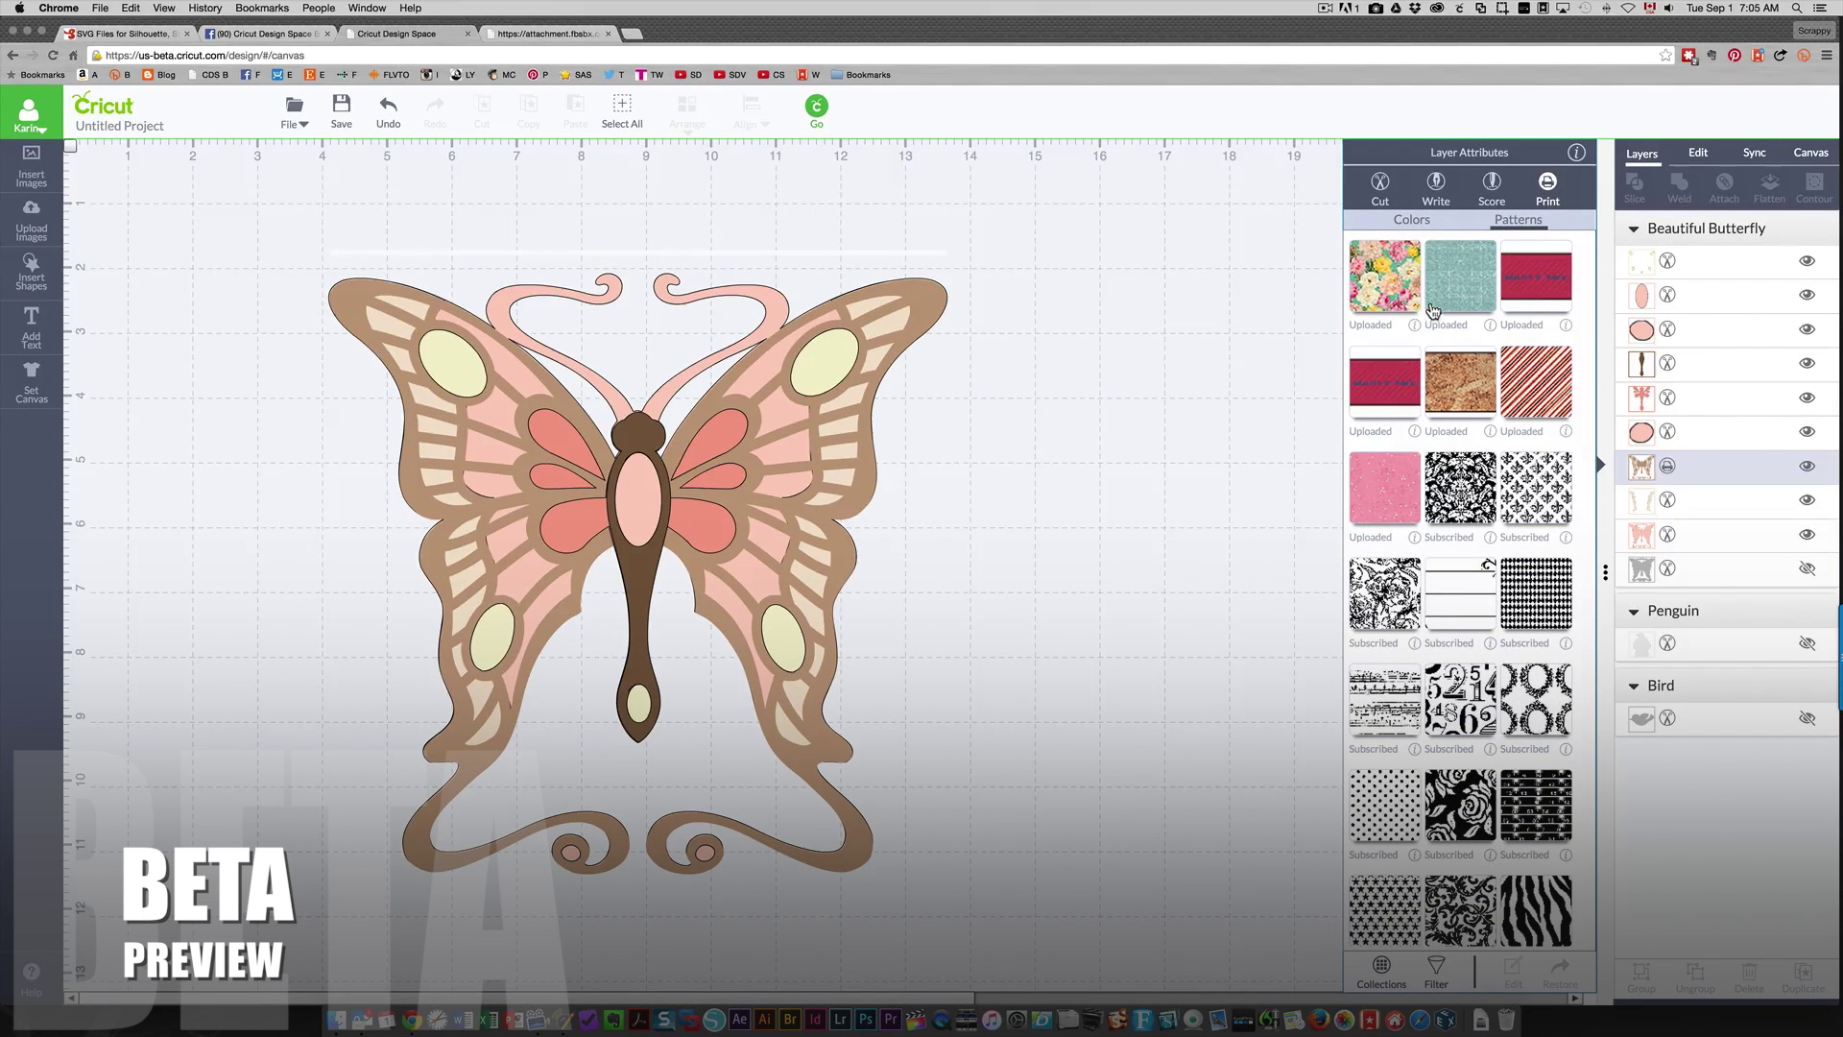
{"action": "left_click", "coordinate": [1436, 307]}
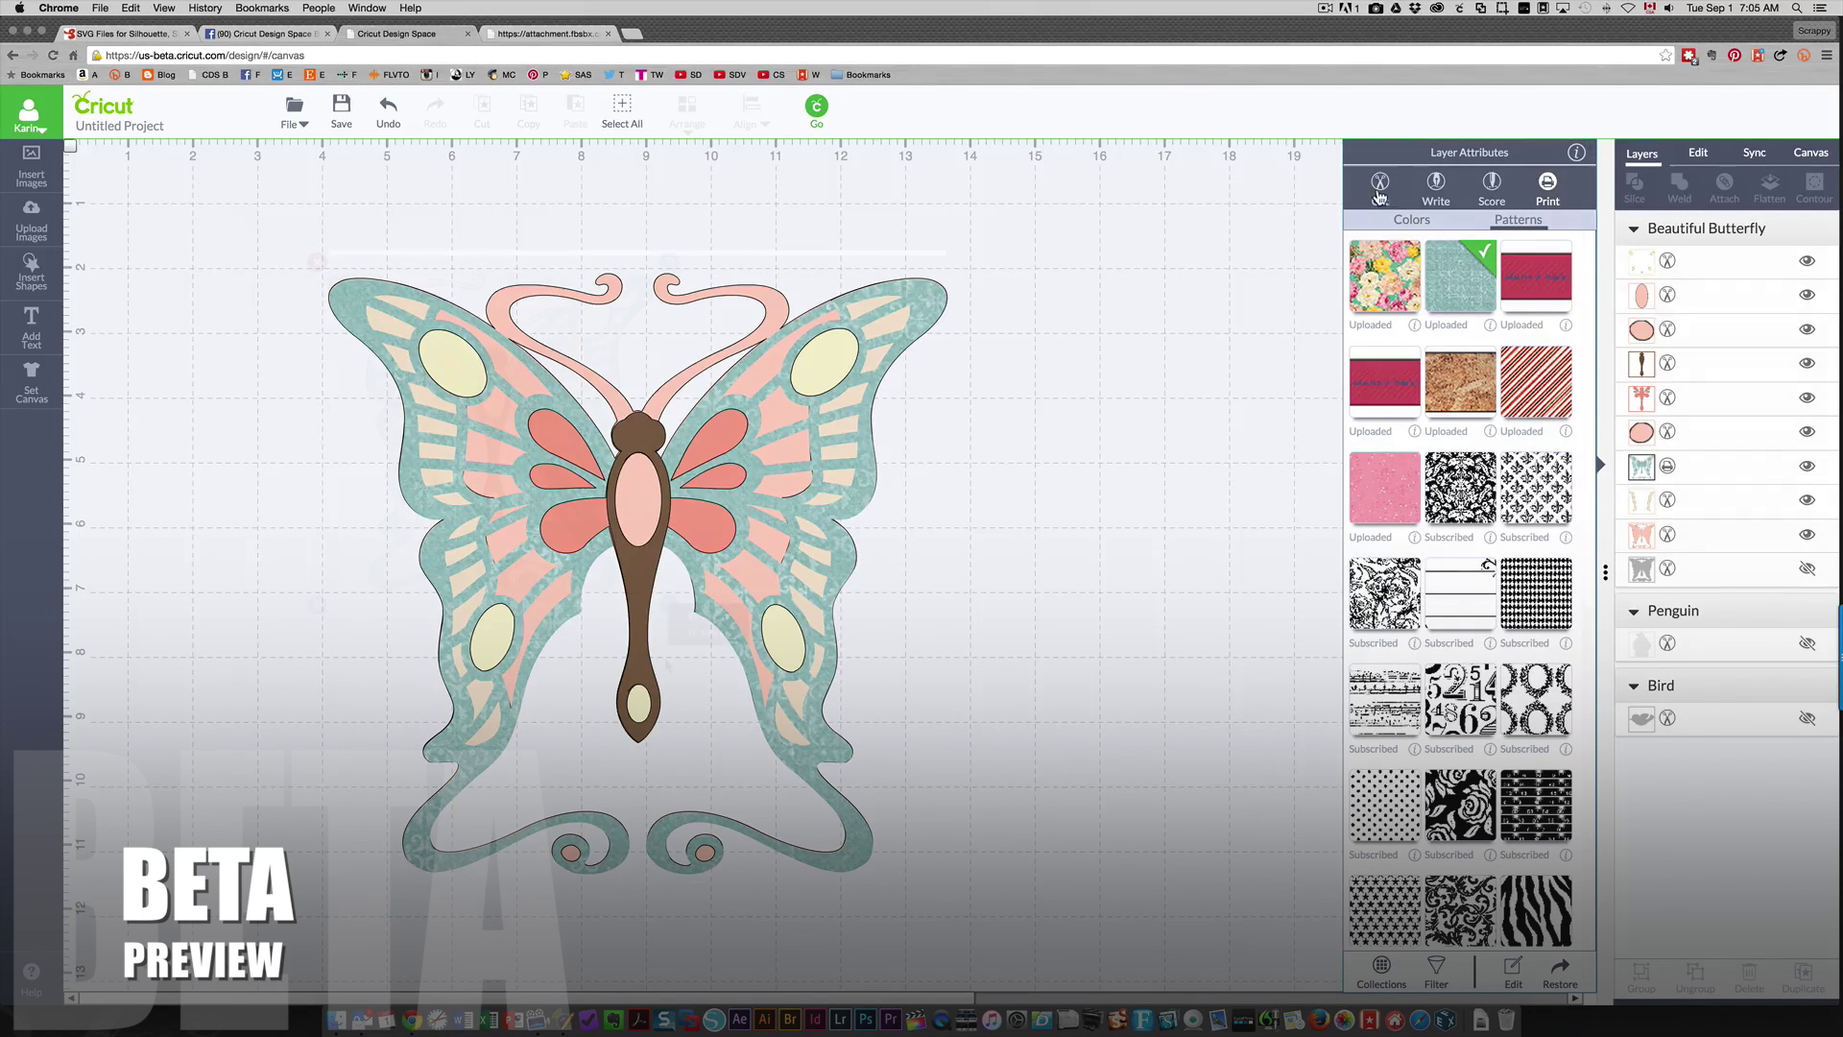
Step: Scale the whole butterfly down to about 5.47 in wide by 5.31 in high and send the project to cutting
{"action": "left_click_drag", "start_coordinate": [958, 884], "coordinate": [691, 683]}
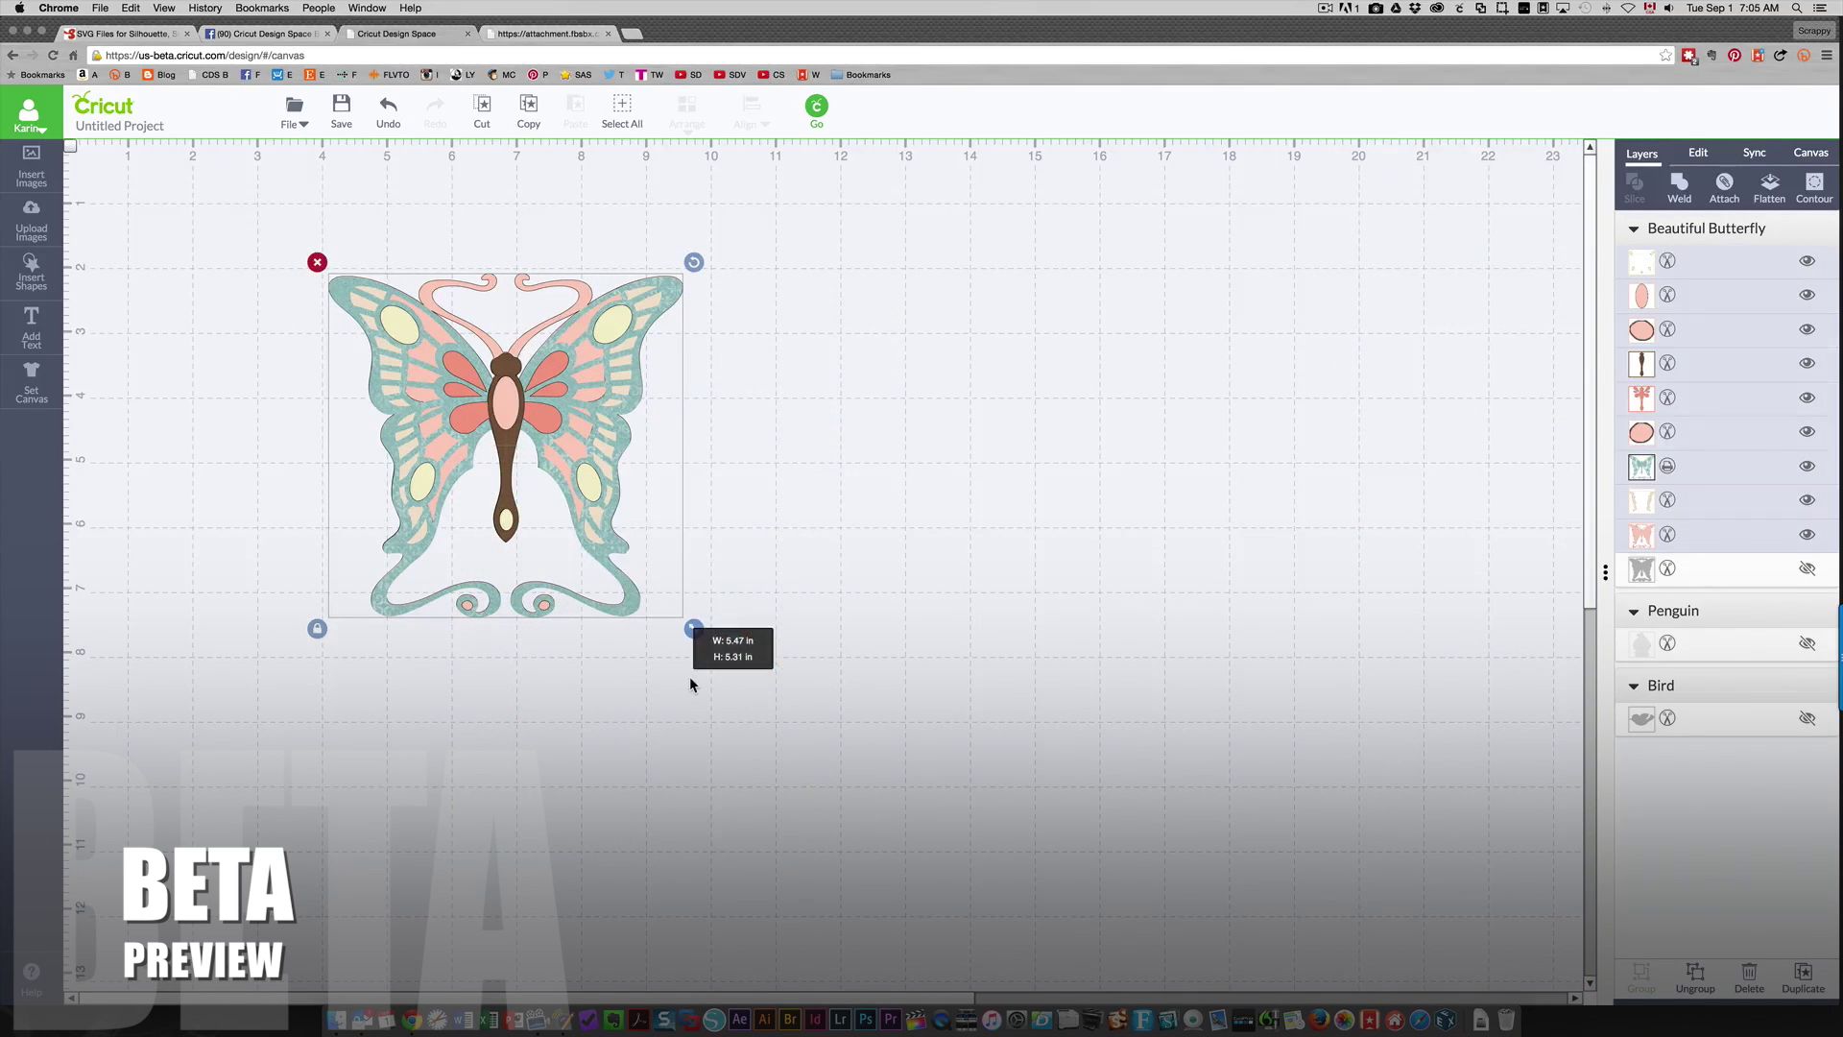
{"action": "left_click", "coordinate": [814, 108]}
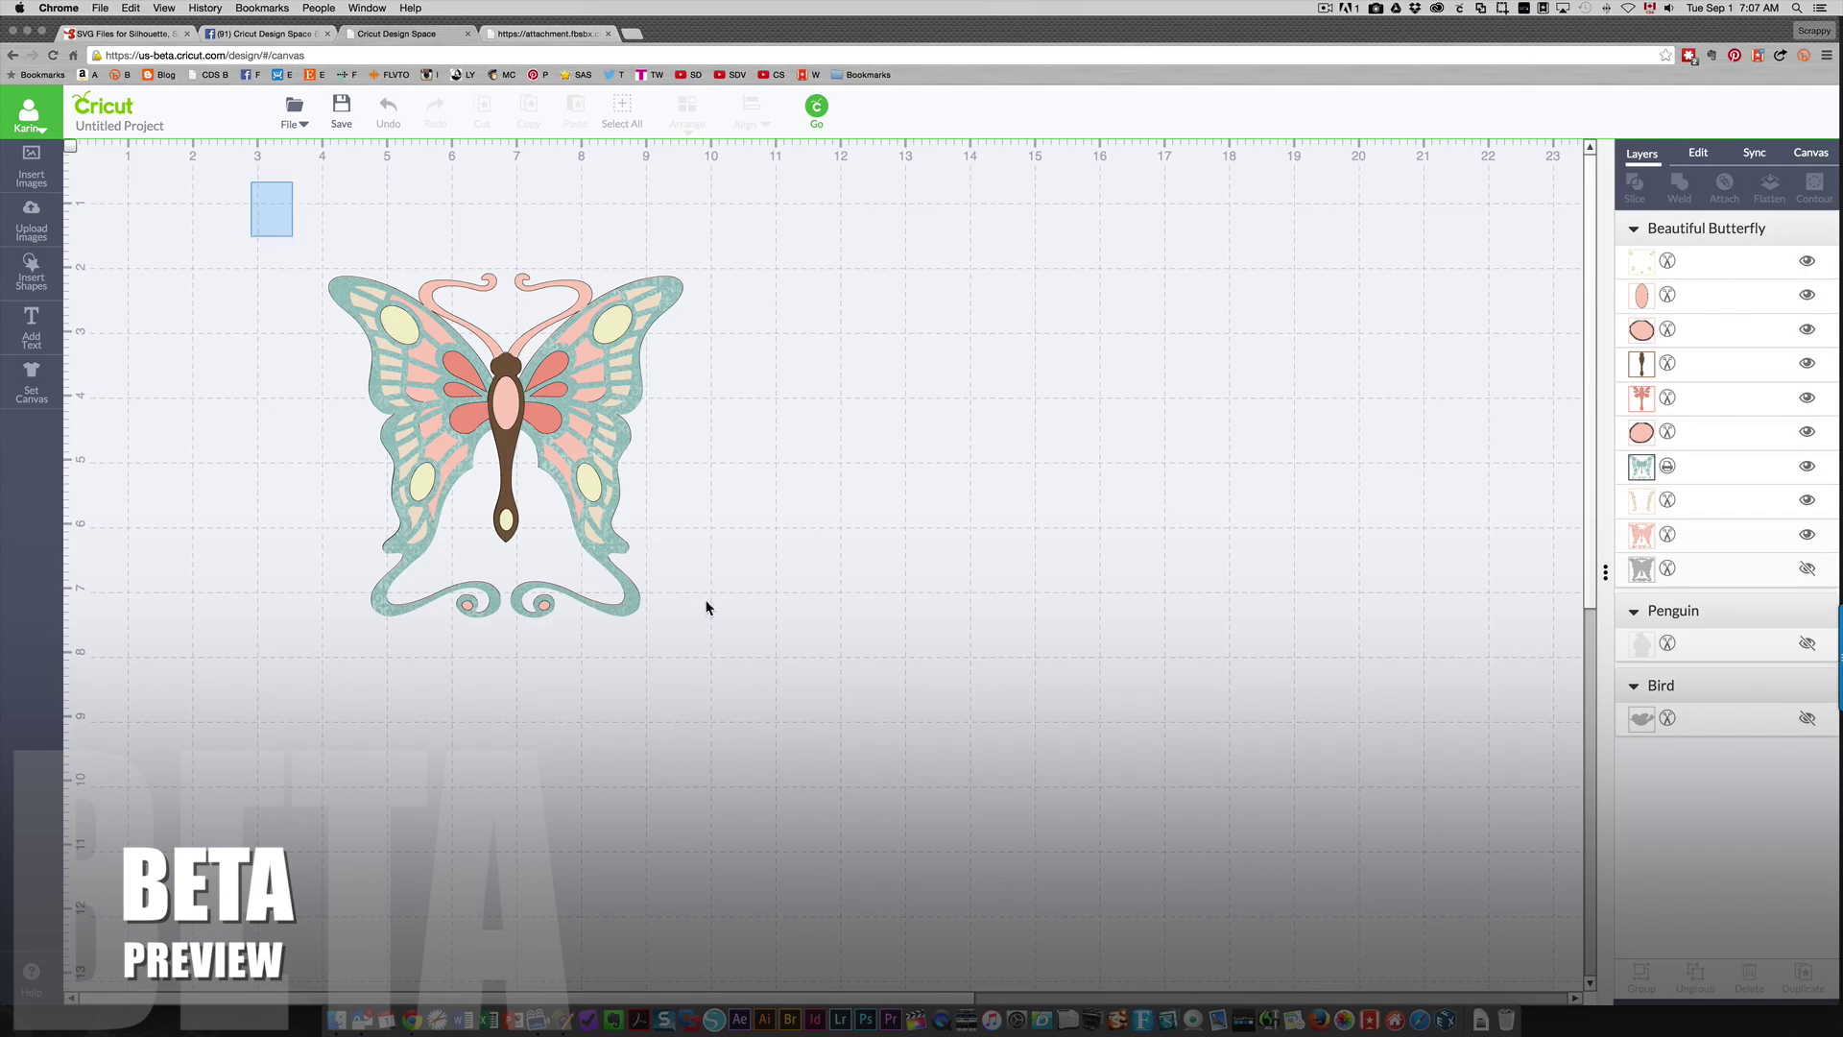
Step: Delete the butterfly from the canvas and load hs_sugarchic_pennants_04.png as a new image upload
{"action": "left_click_drag", "start_coordinate": [707, 607], "coordinate": [858, 814]}
{"action": "key", "text": "Delete"}
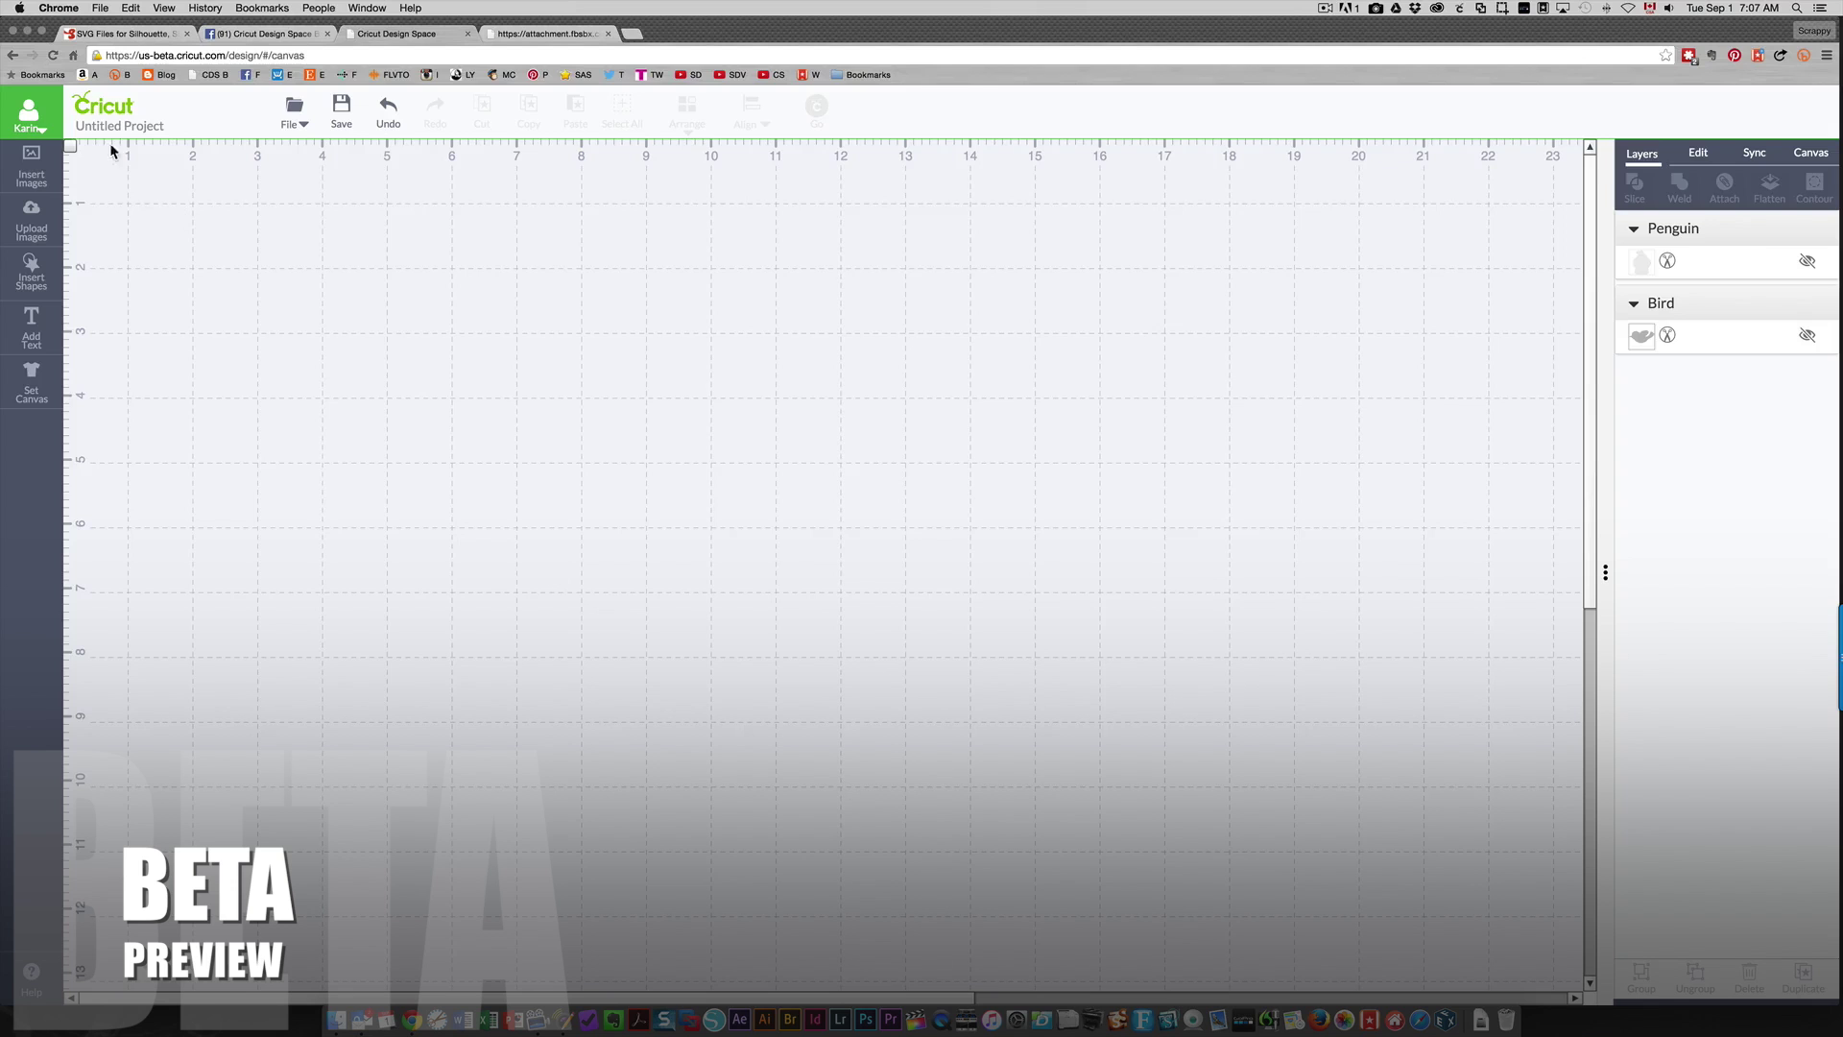
{"action": "left_click", "coordinate": [31, 226]}
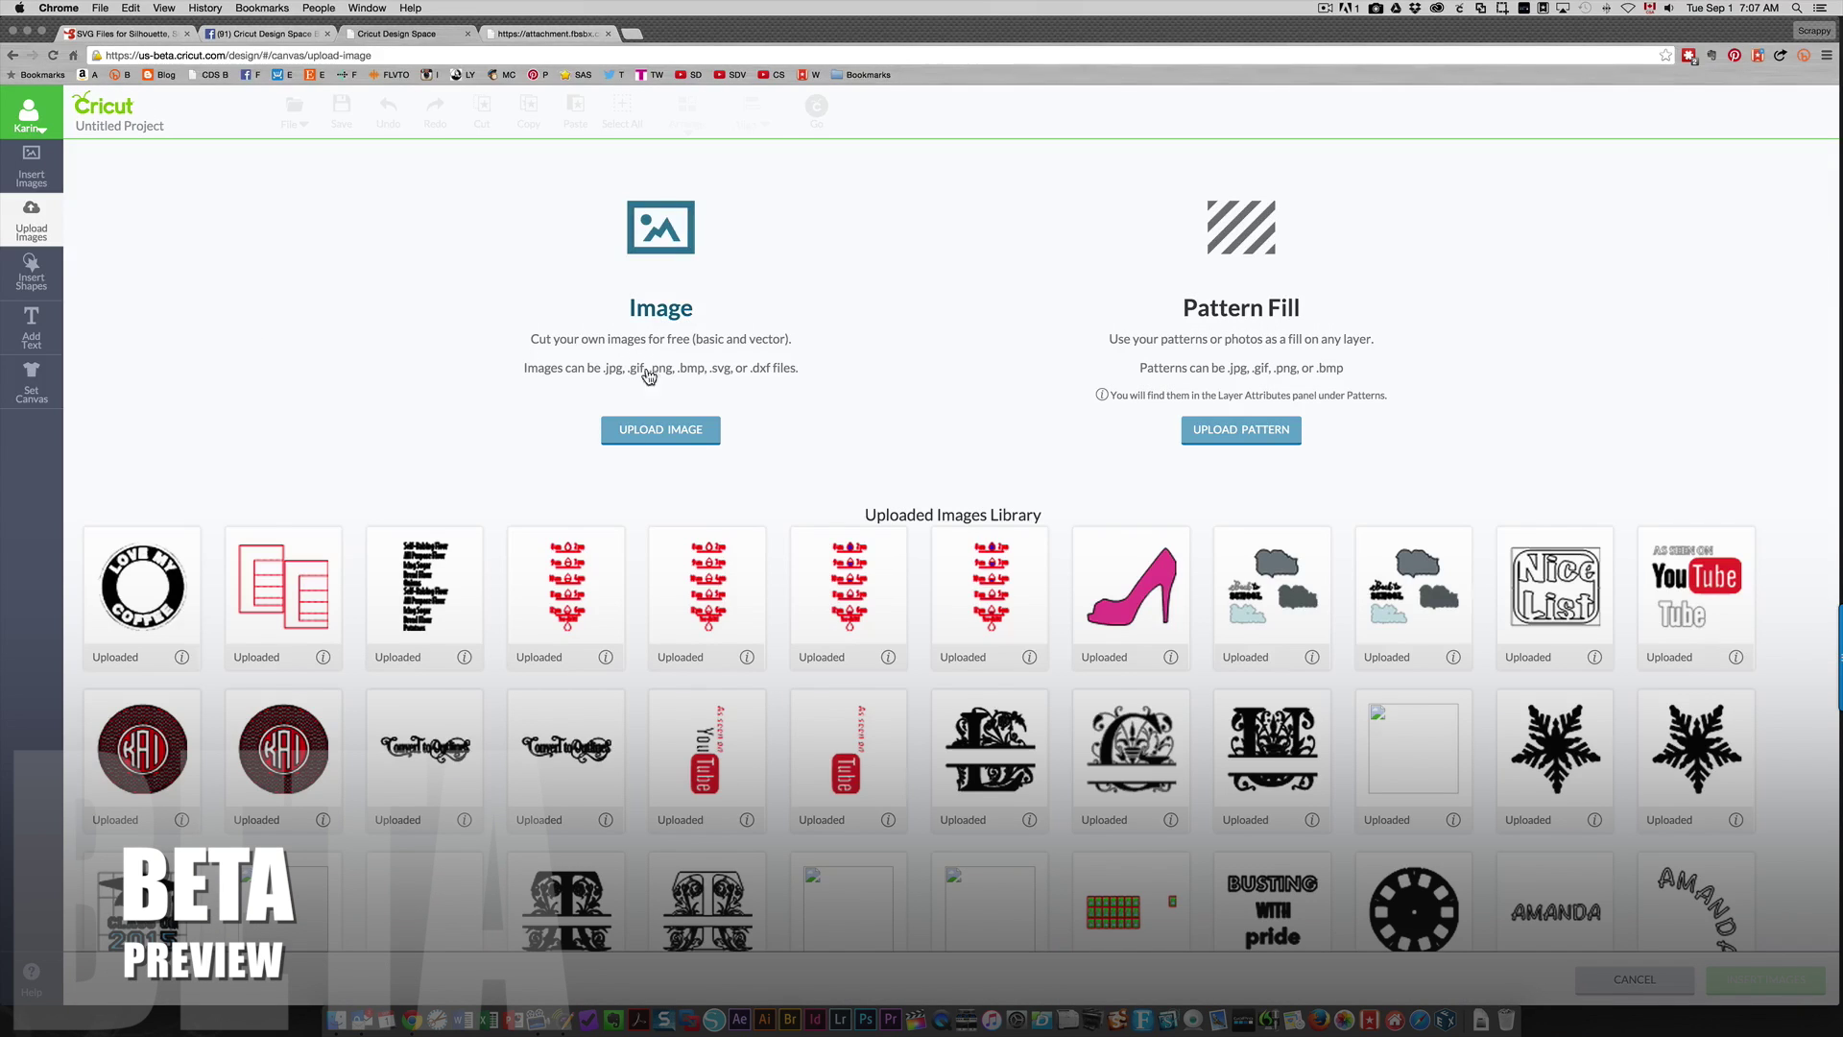
{"action": "left_click", "coordinate": [647, 434]}
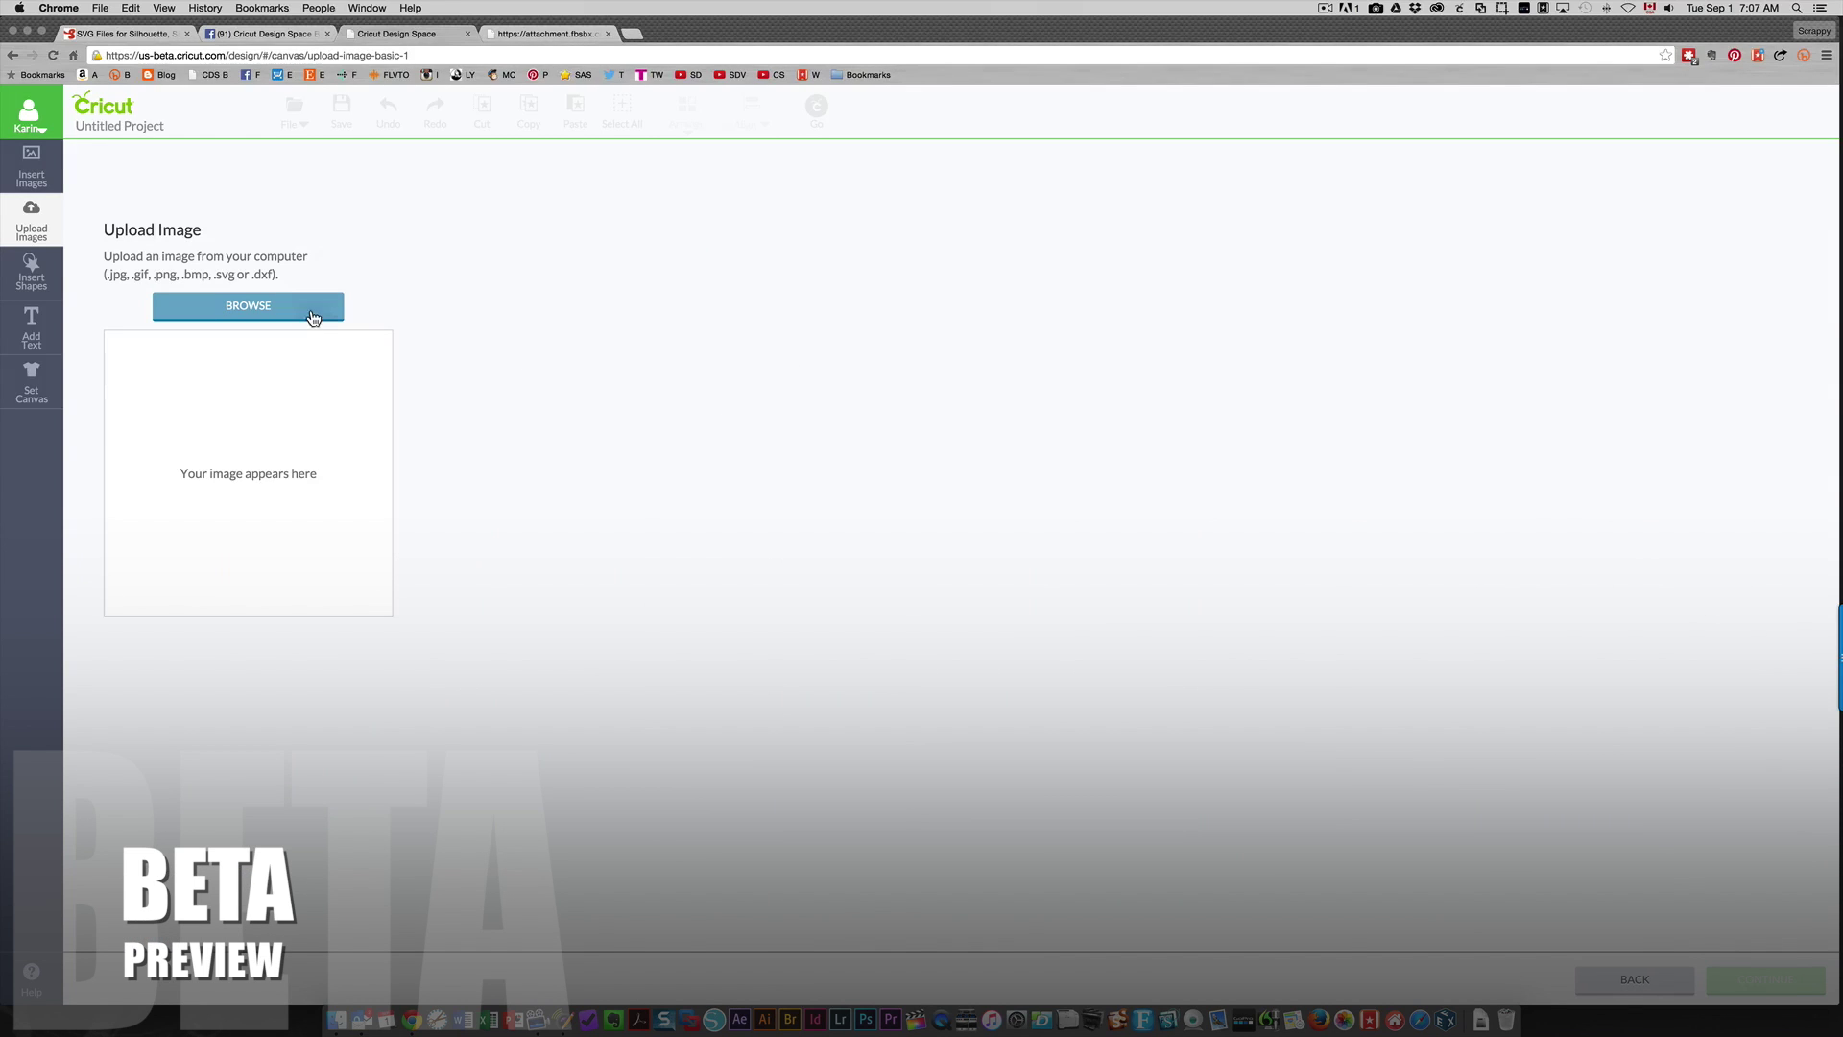
{"action": "left_click", "coordinate": [312, 317]}
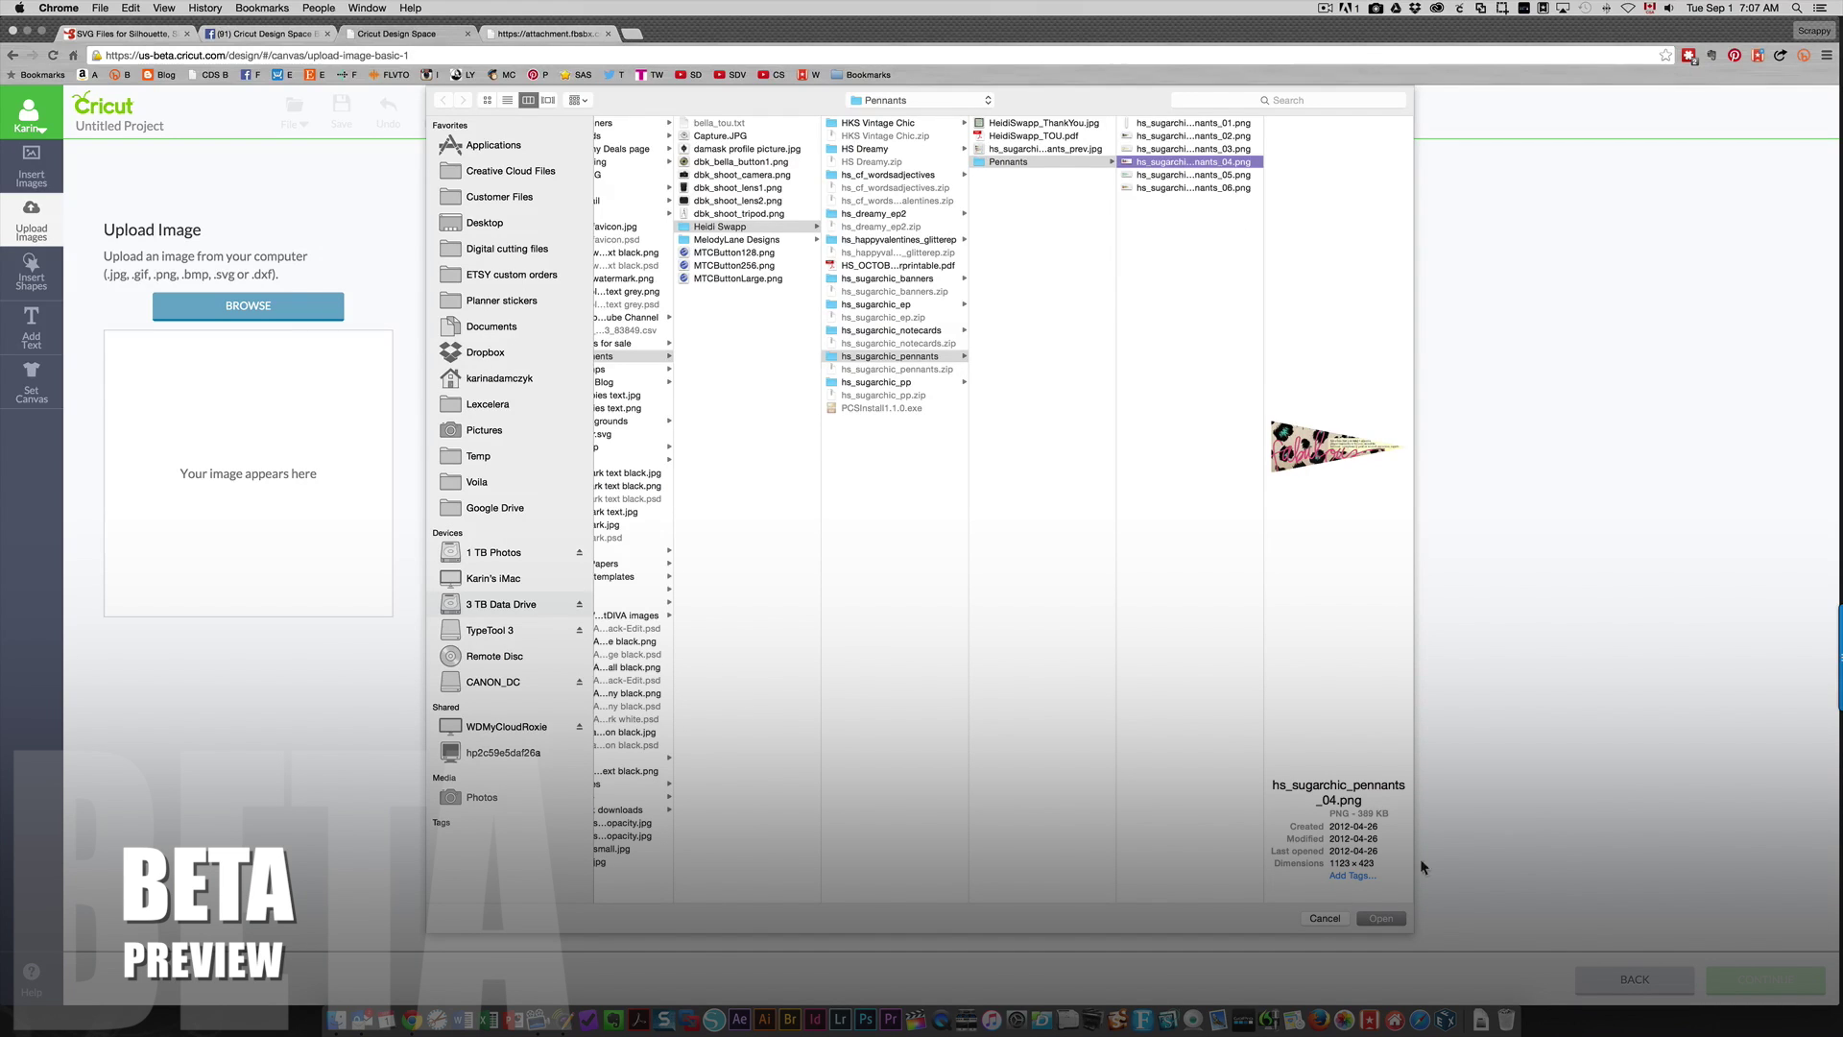
{"action": "left_click", "coordinate": [1380, 917]}
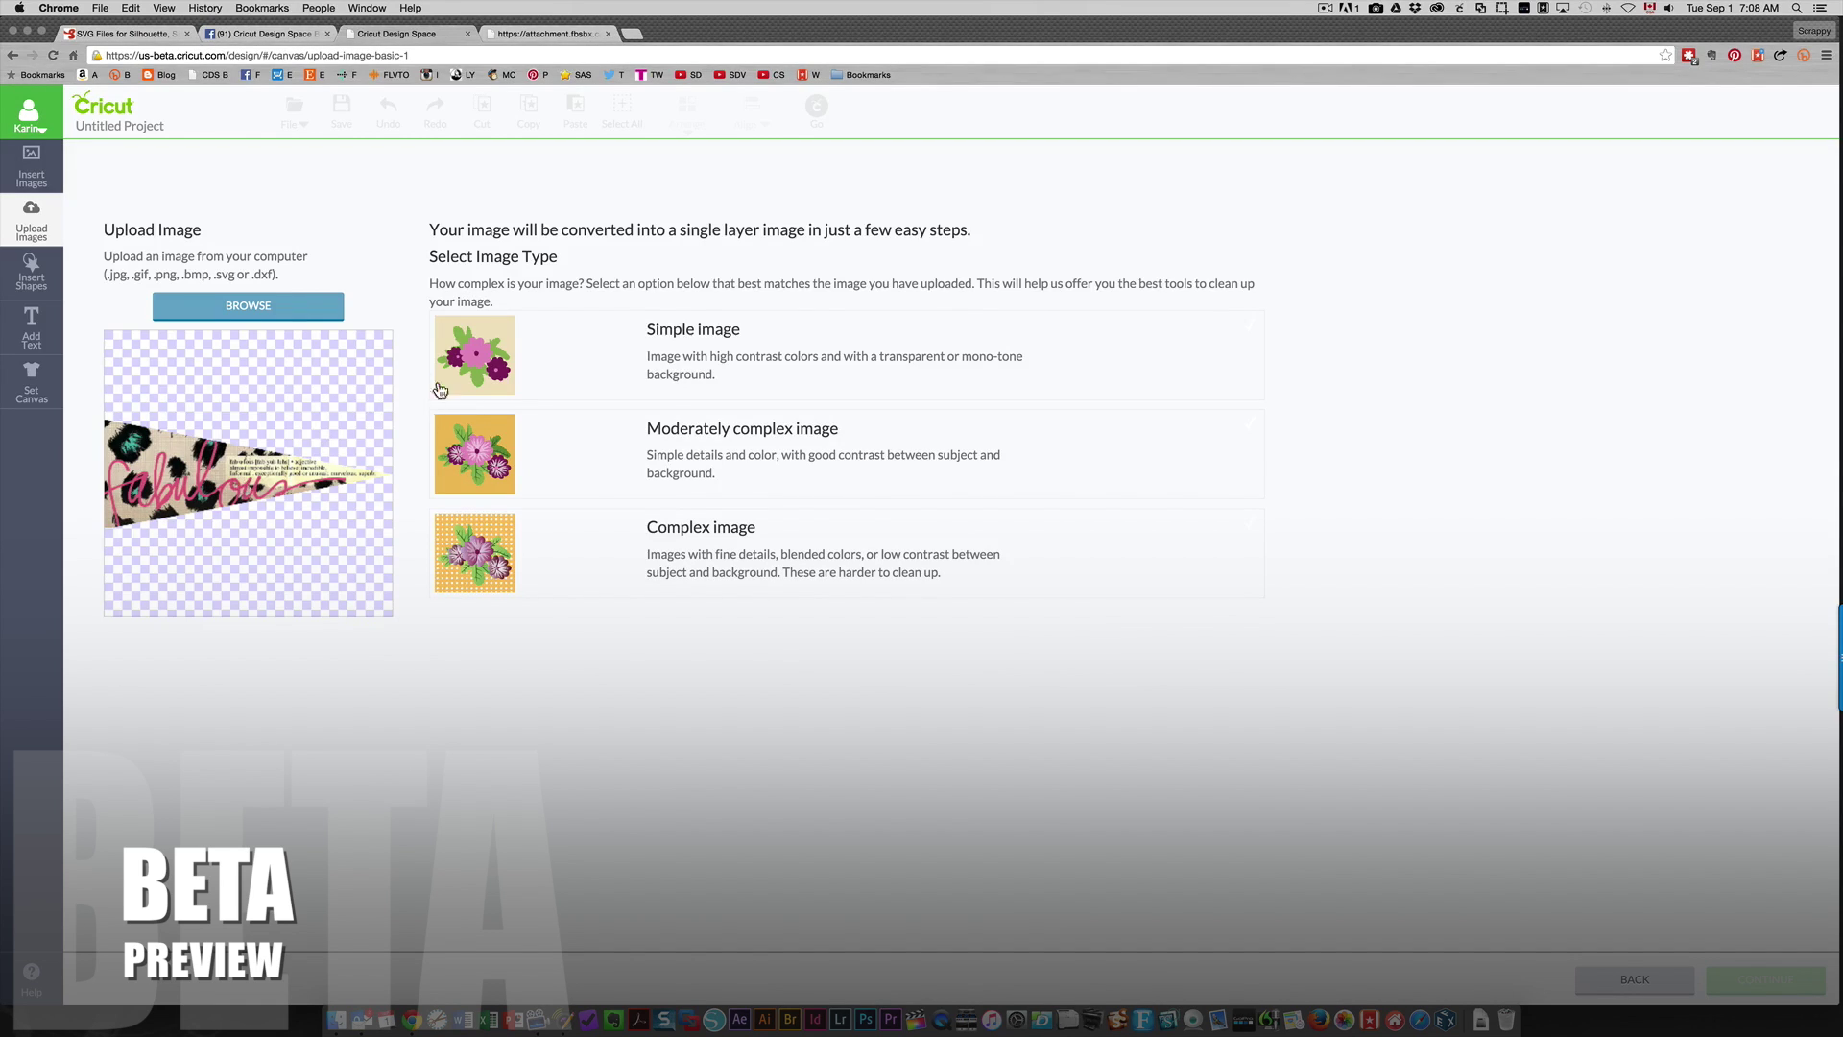
Step: Process the pennant as a simple image, preview its cut outline, and save it as a Print Then Cut image
{"action": "left_click", "coordinate": [477, 358]}
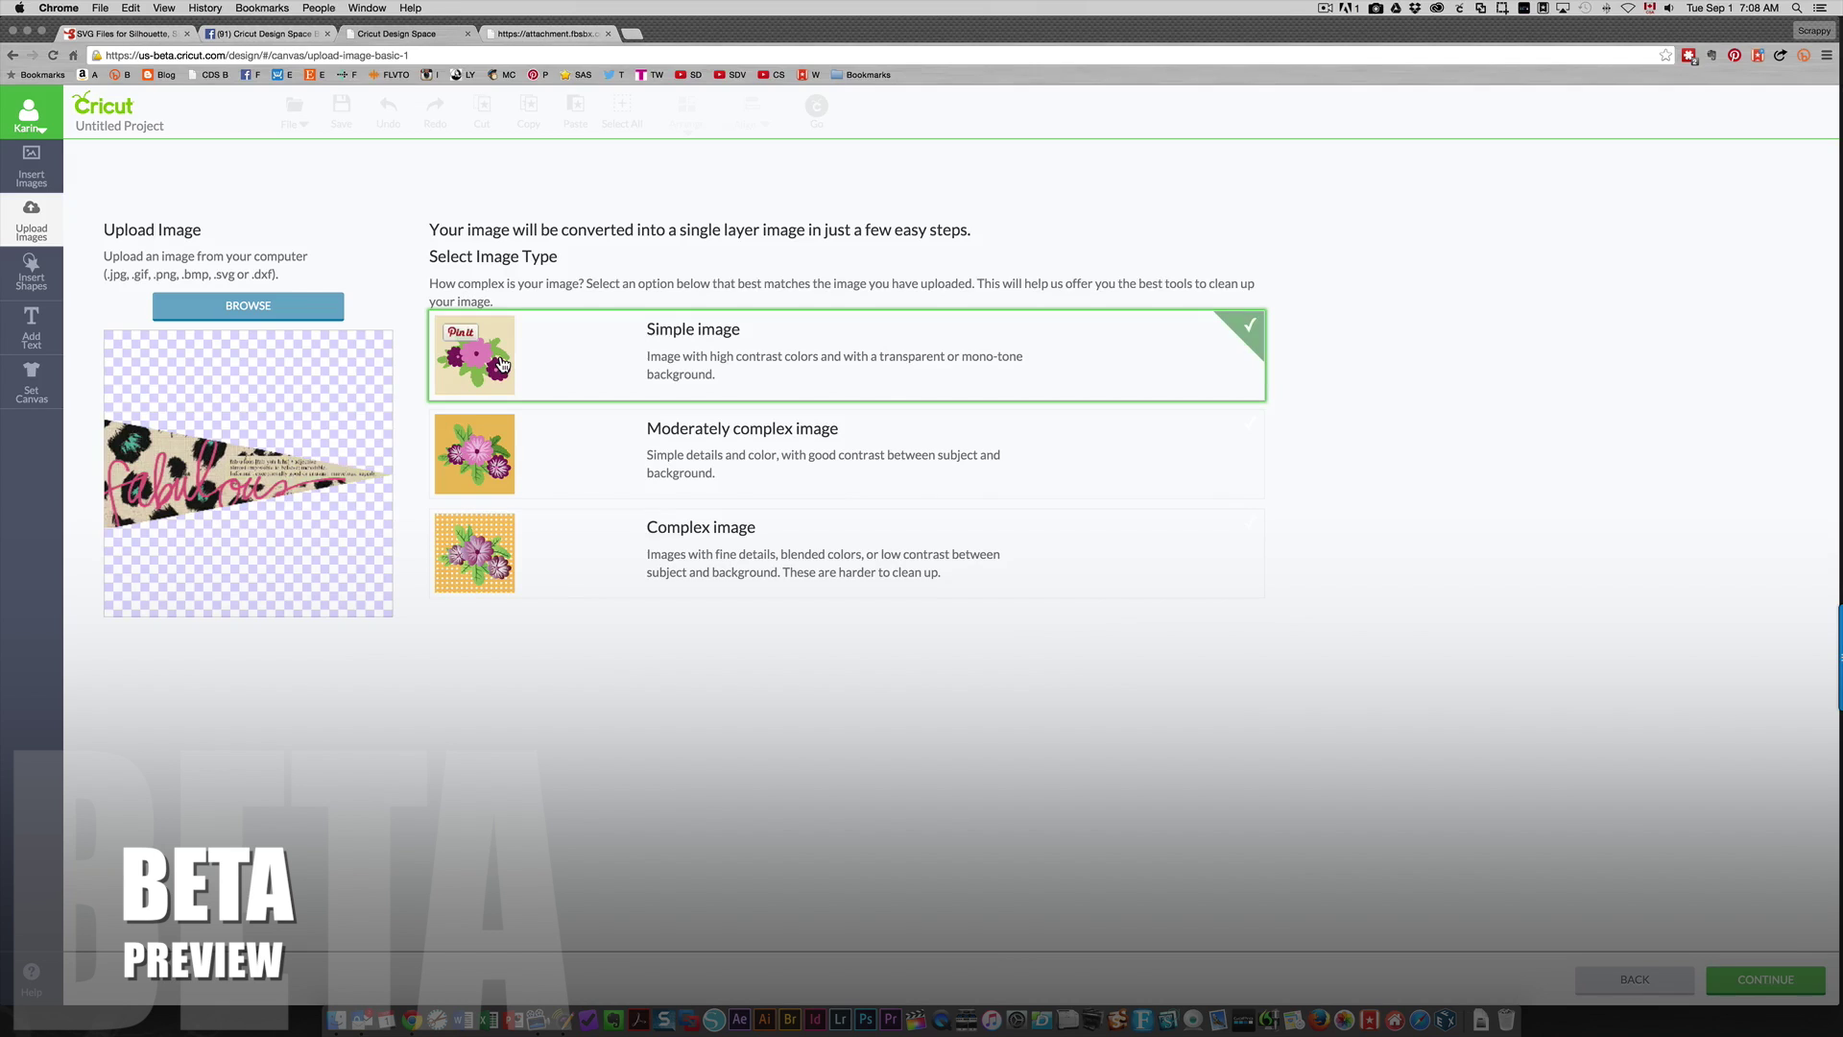
{"action": "left_click", "coordinate": [1742, 984]}
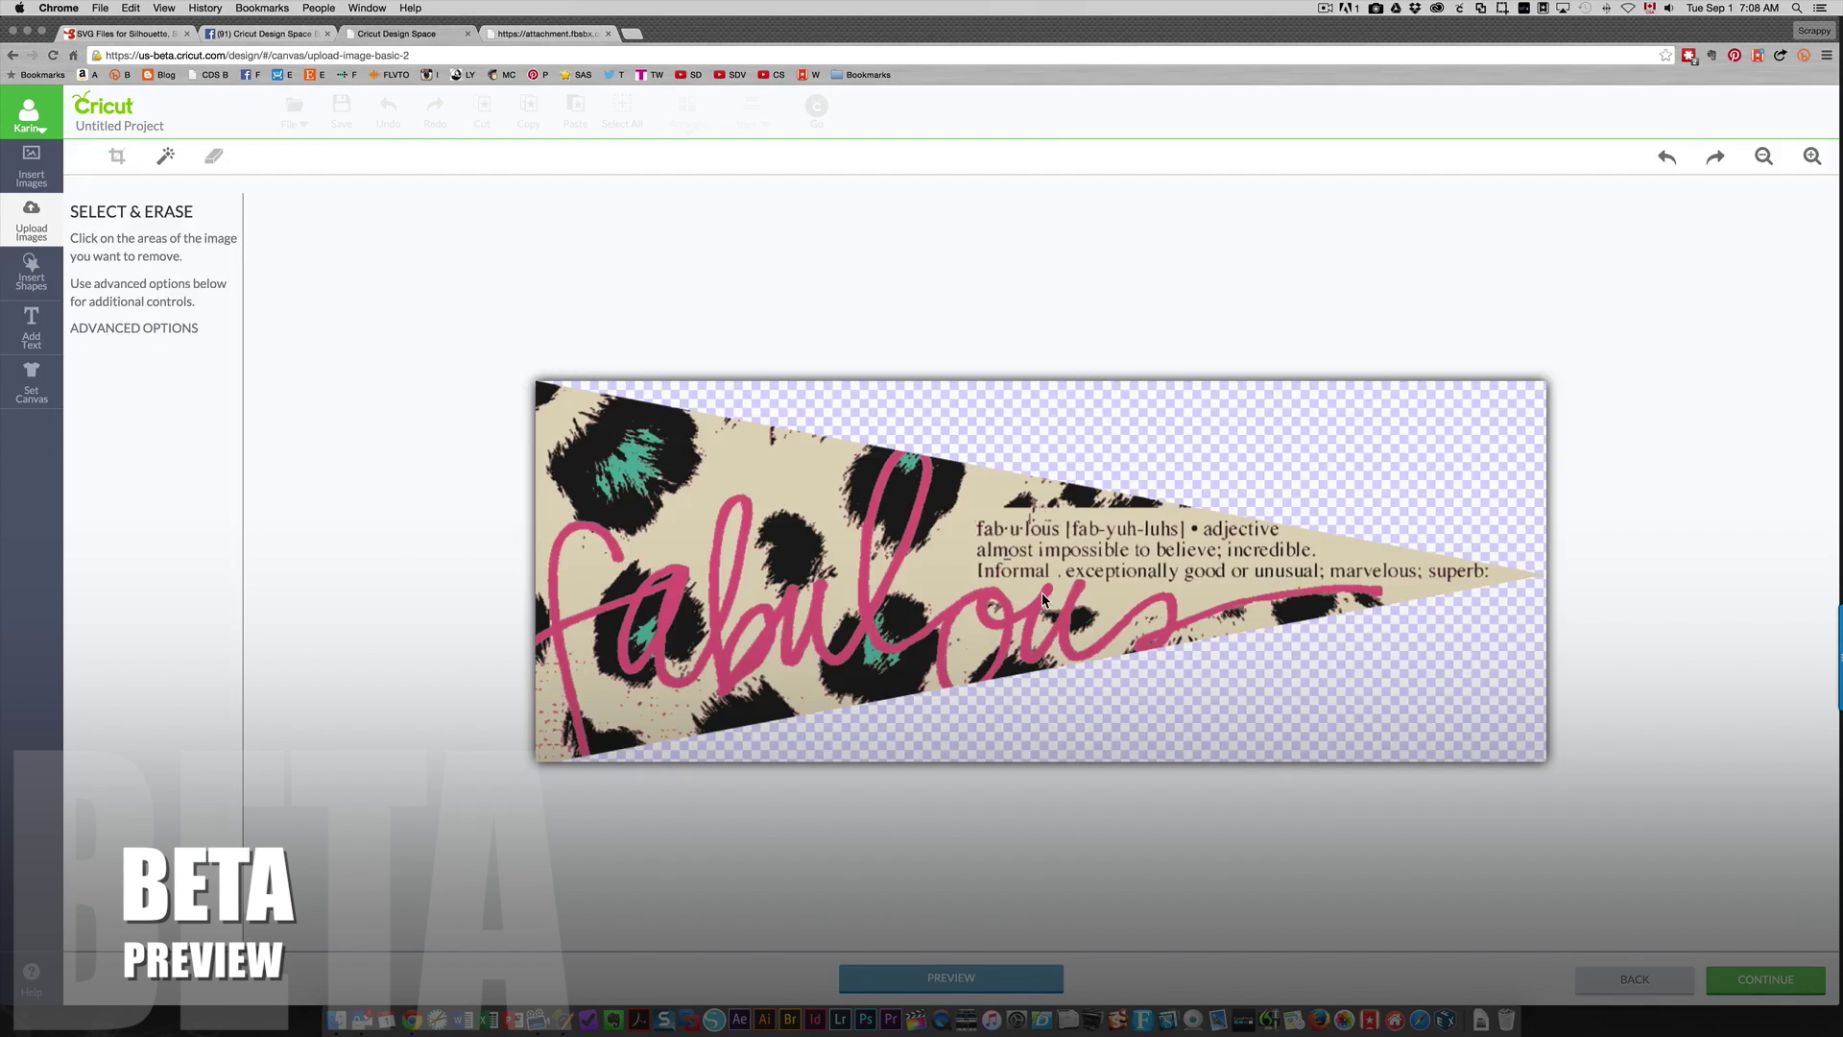
{"action": "left_click", "coordinate": [1007, 978]}
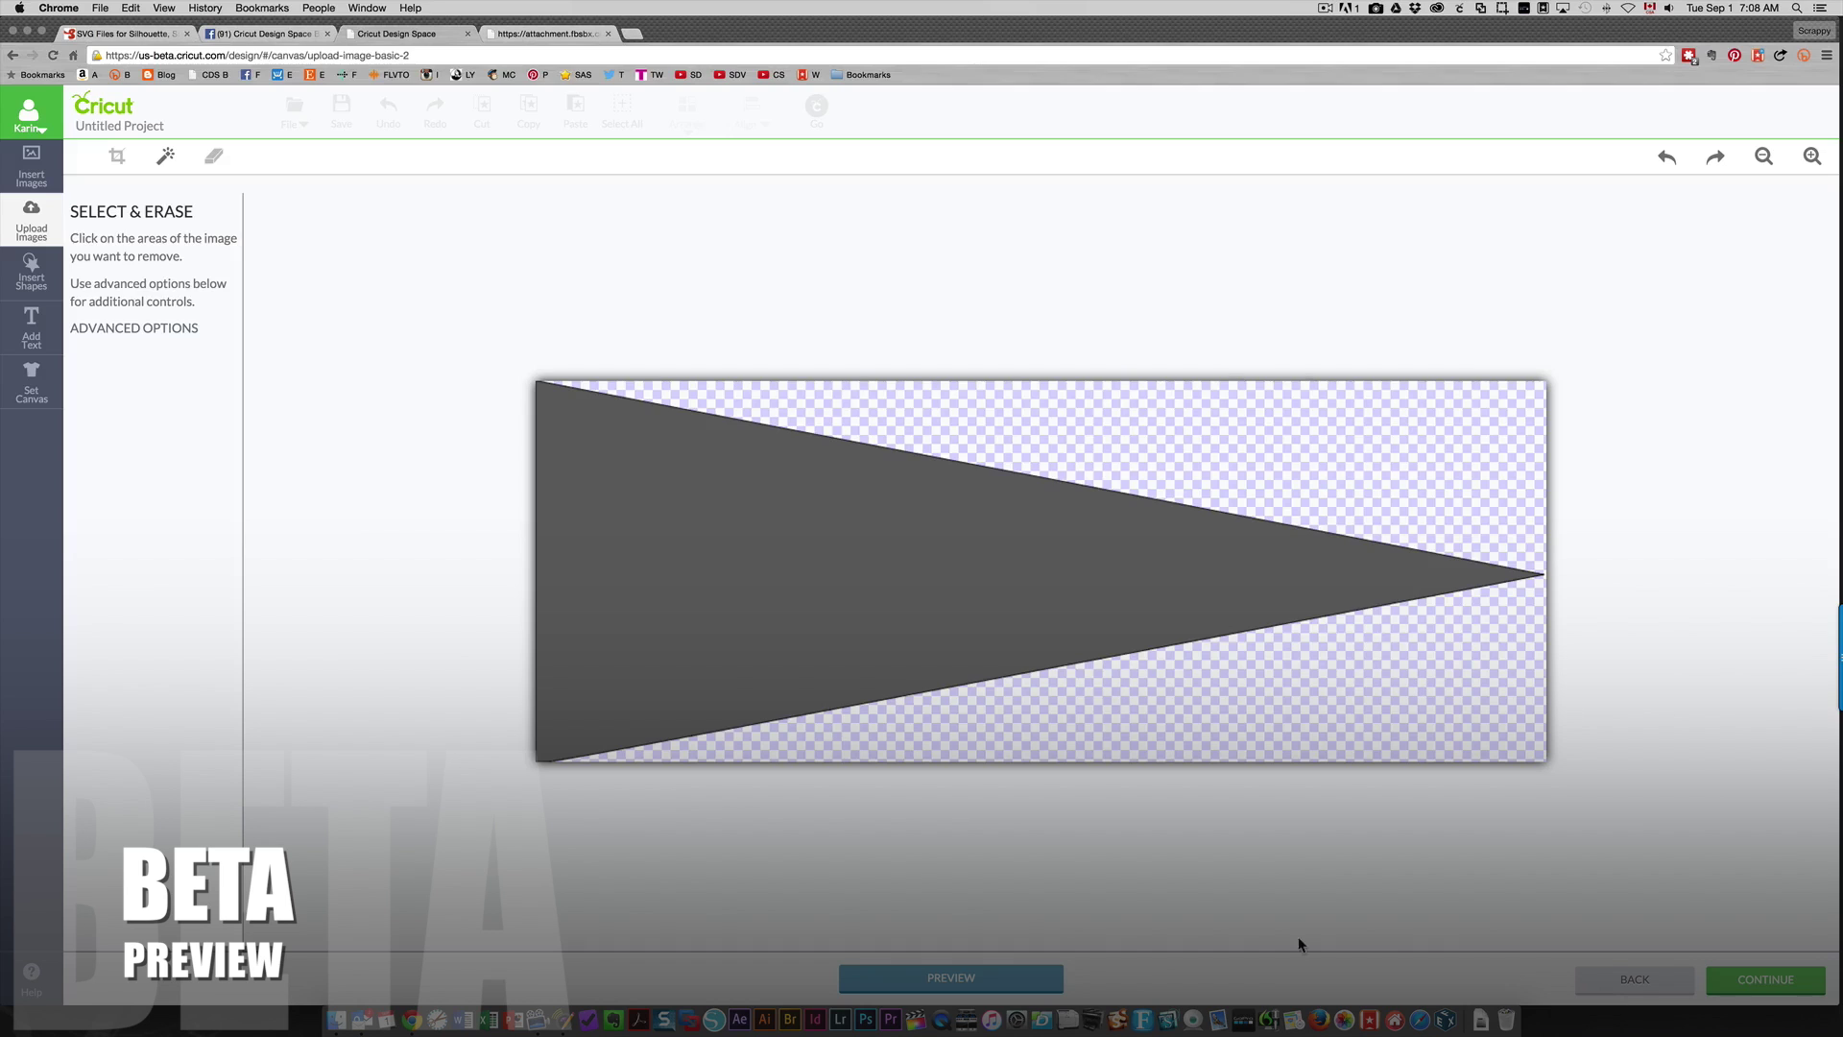
{"action": "left_click", "coordinate": [1767, 980]}
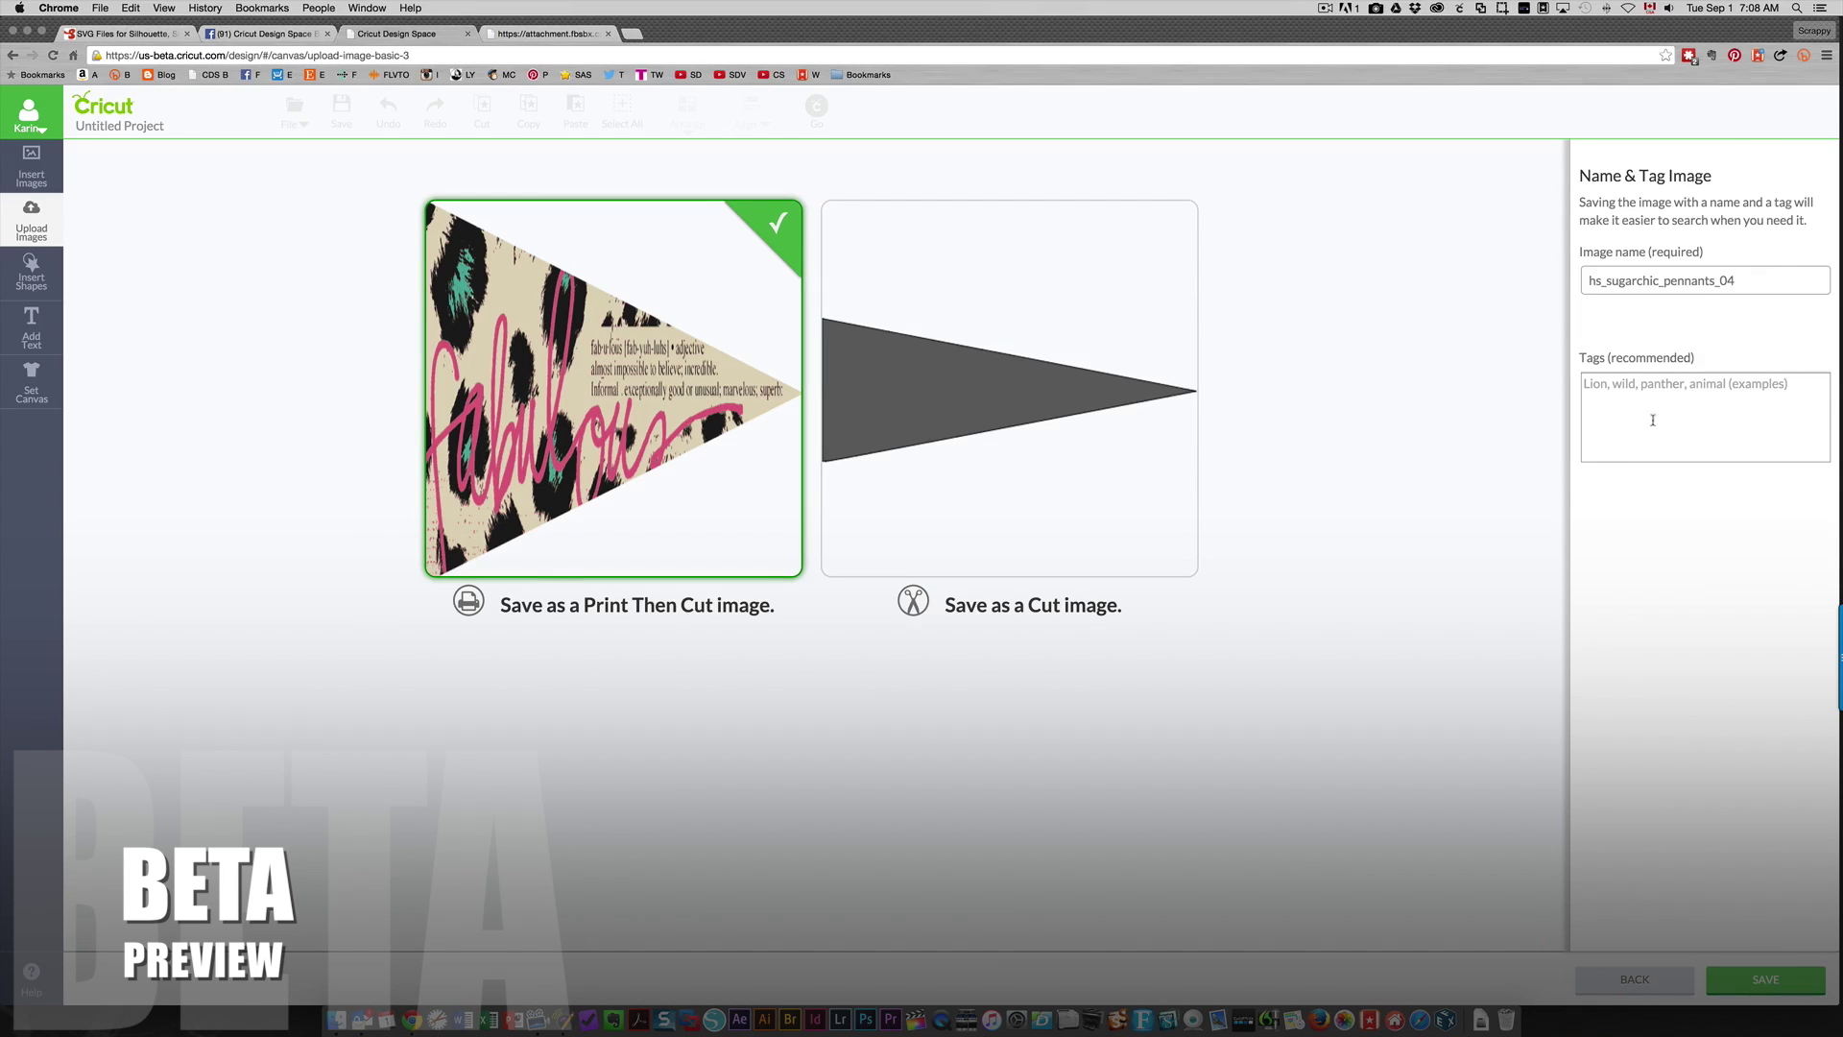
{"action": "left_click", "coordinate": [1772, 981]}
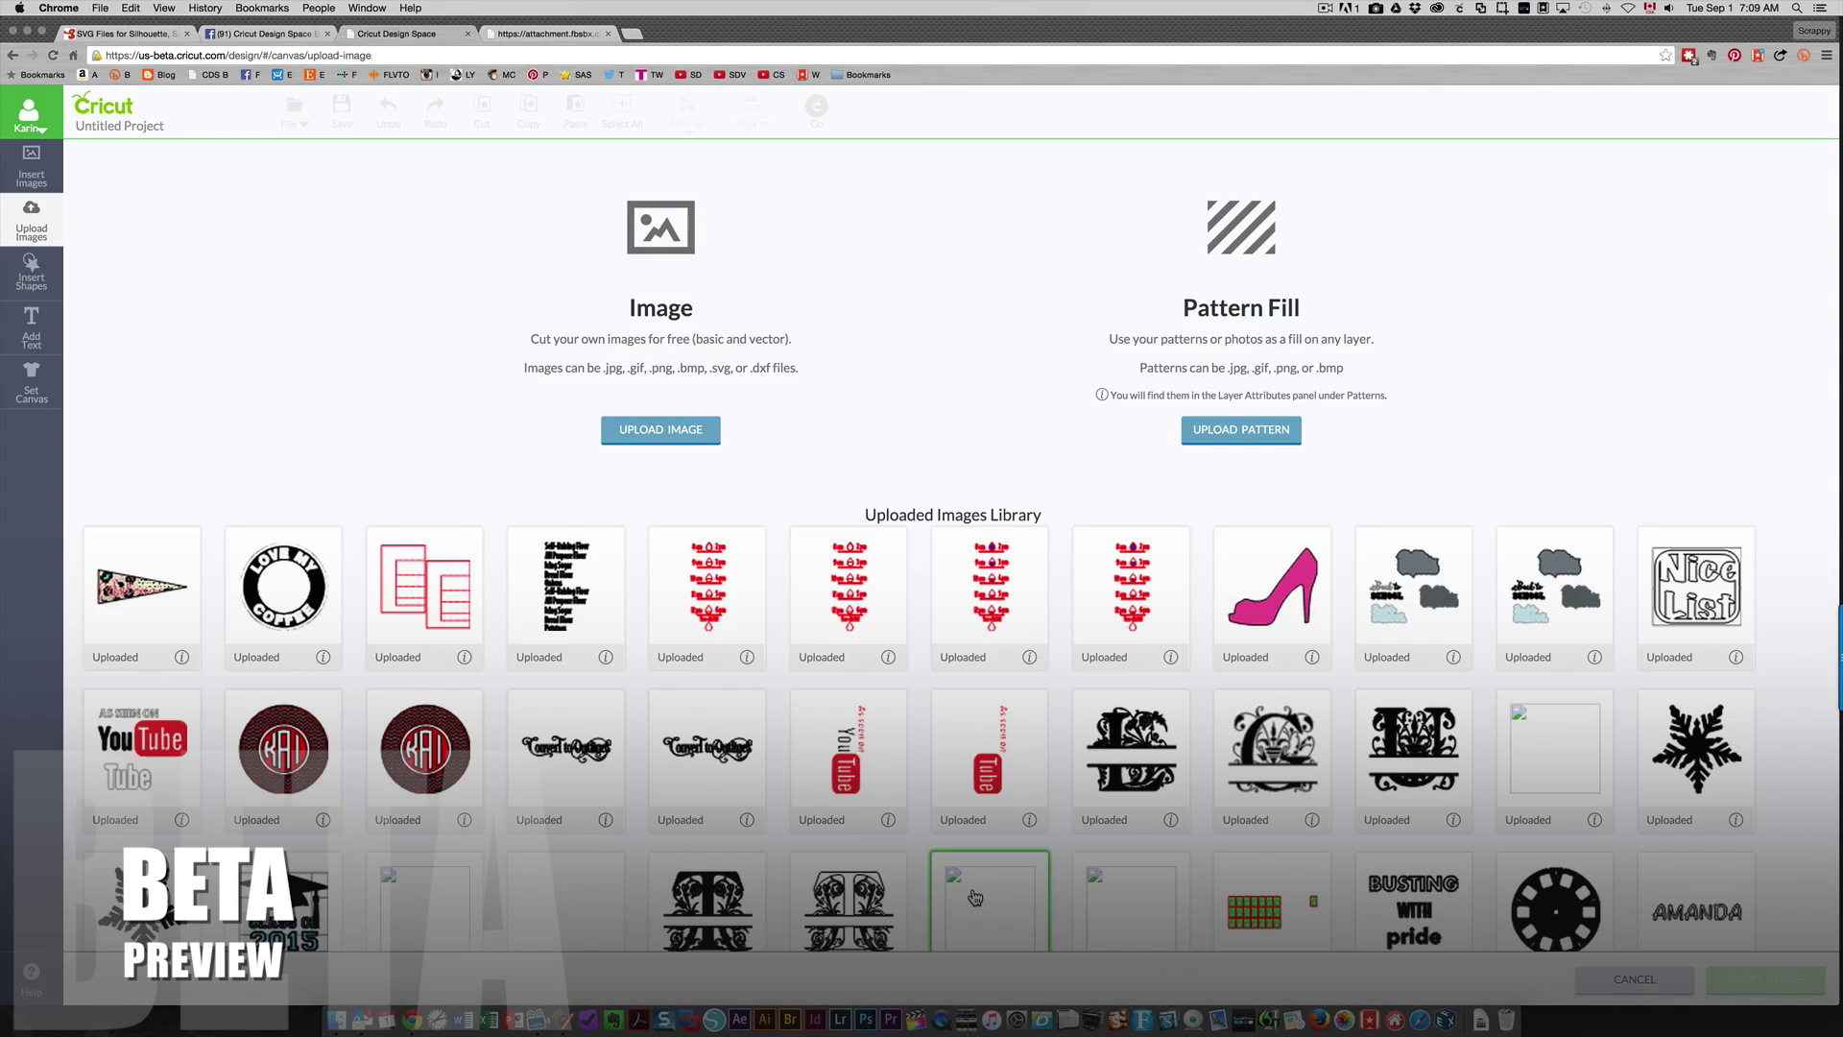
Step: Upload hs_cf_wordsadjectives_amazing.svg from the SVGs folder and save it to the uploaded images library
{"action": "left_click", "coordinate": [658, 432]}
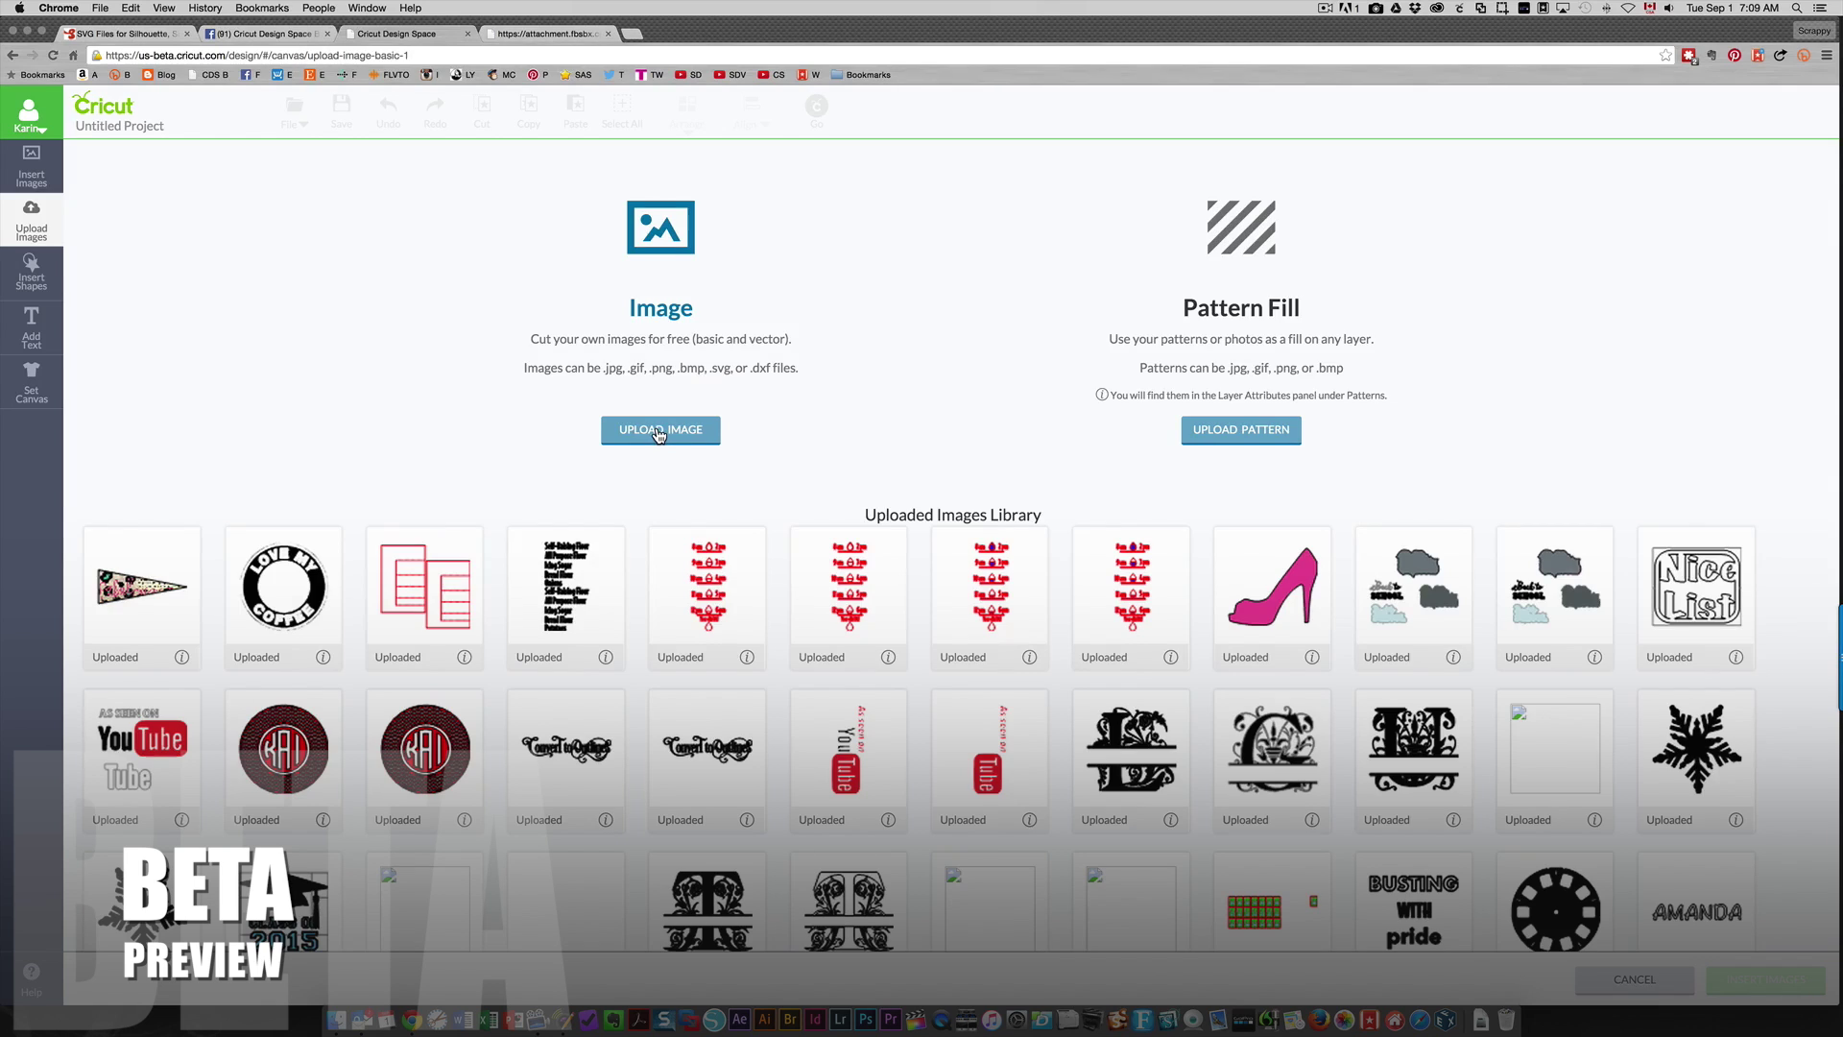
{"action": "left_click", "coordinate": [285, 314]}
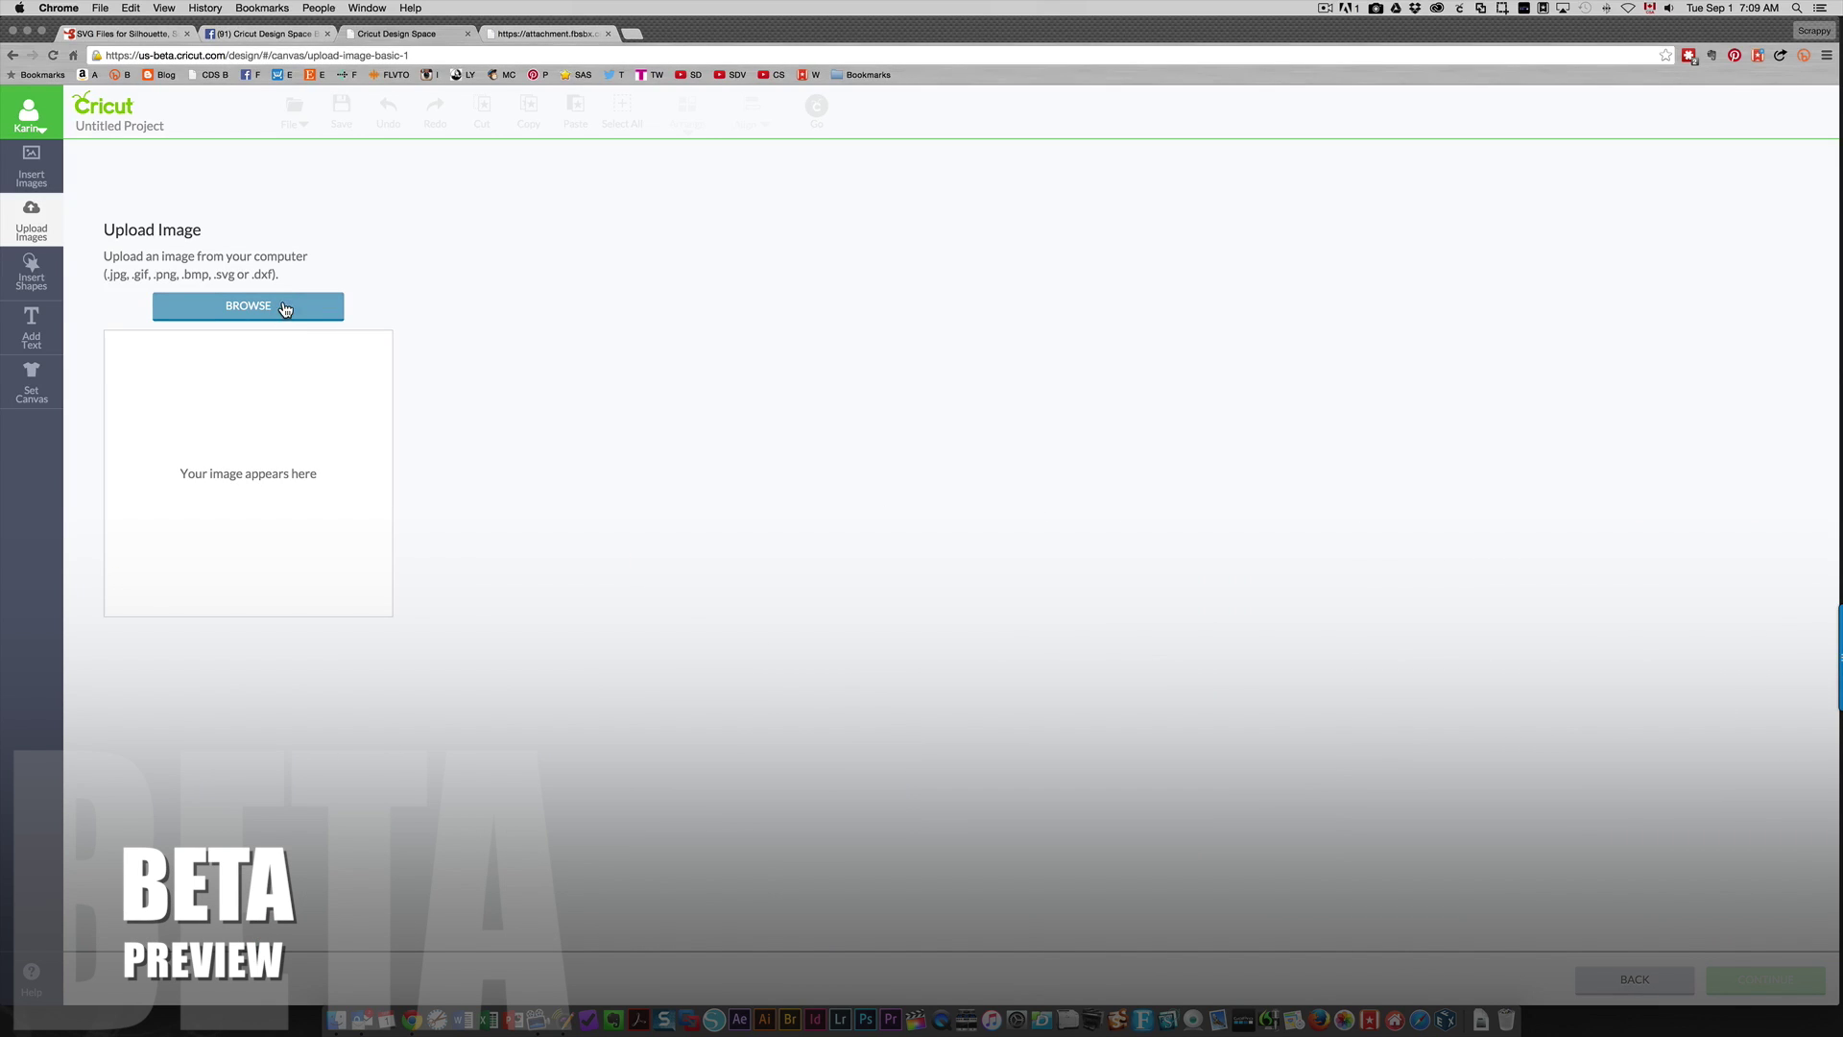
{"action": "left_click", "coordinate": [1148, 202]}
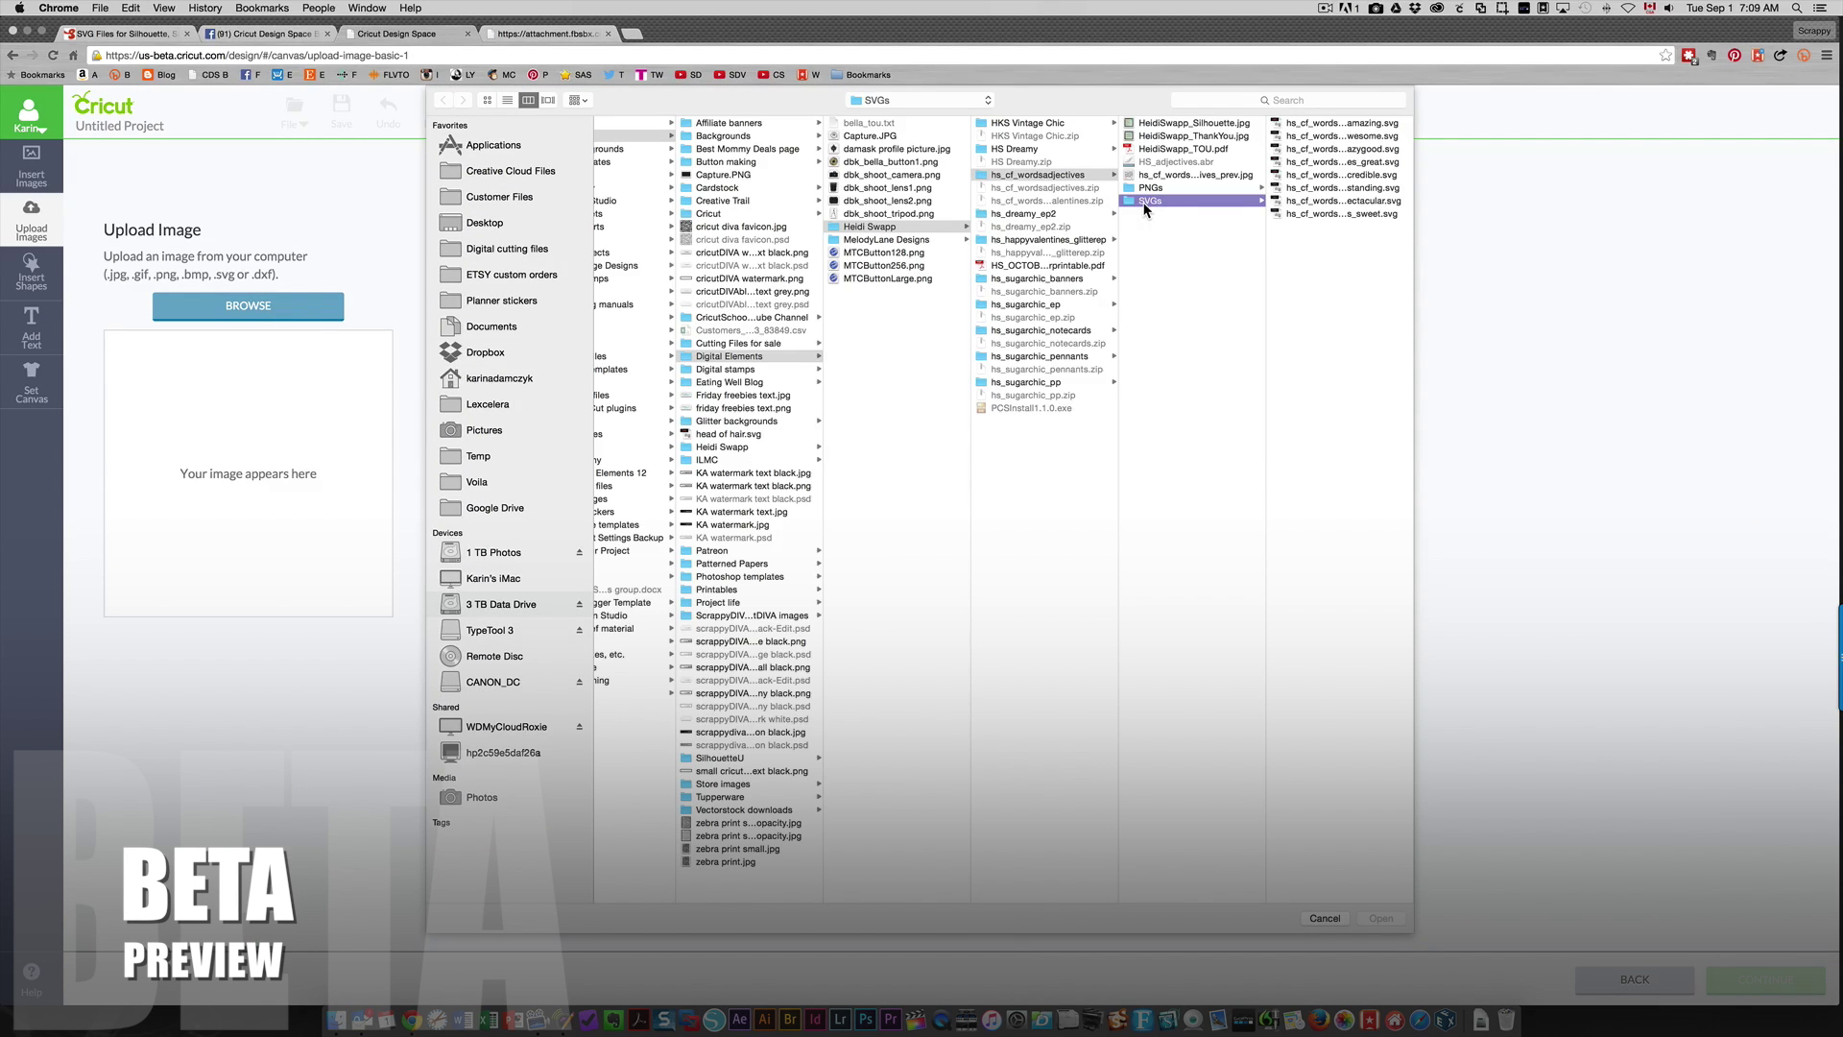
{"action": "left_click", "coordinate": [1319, 125]}
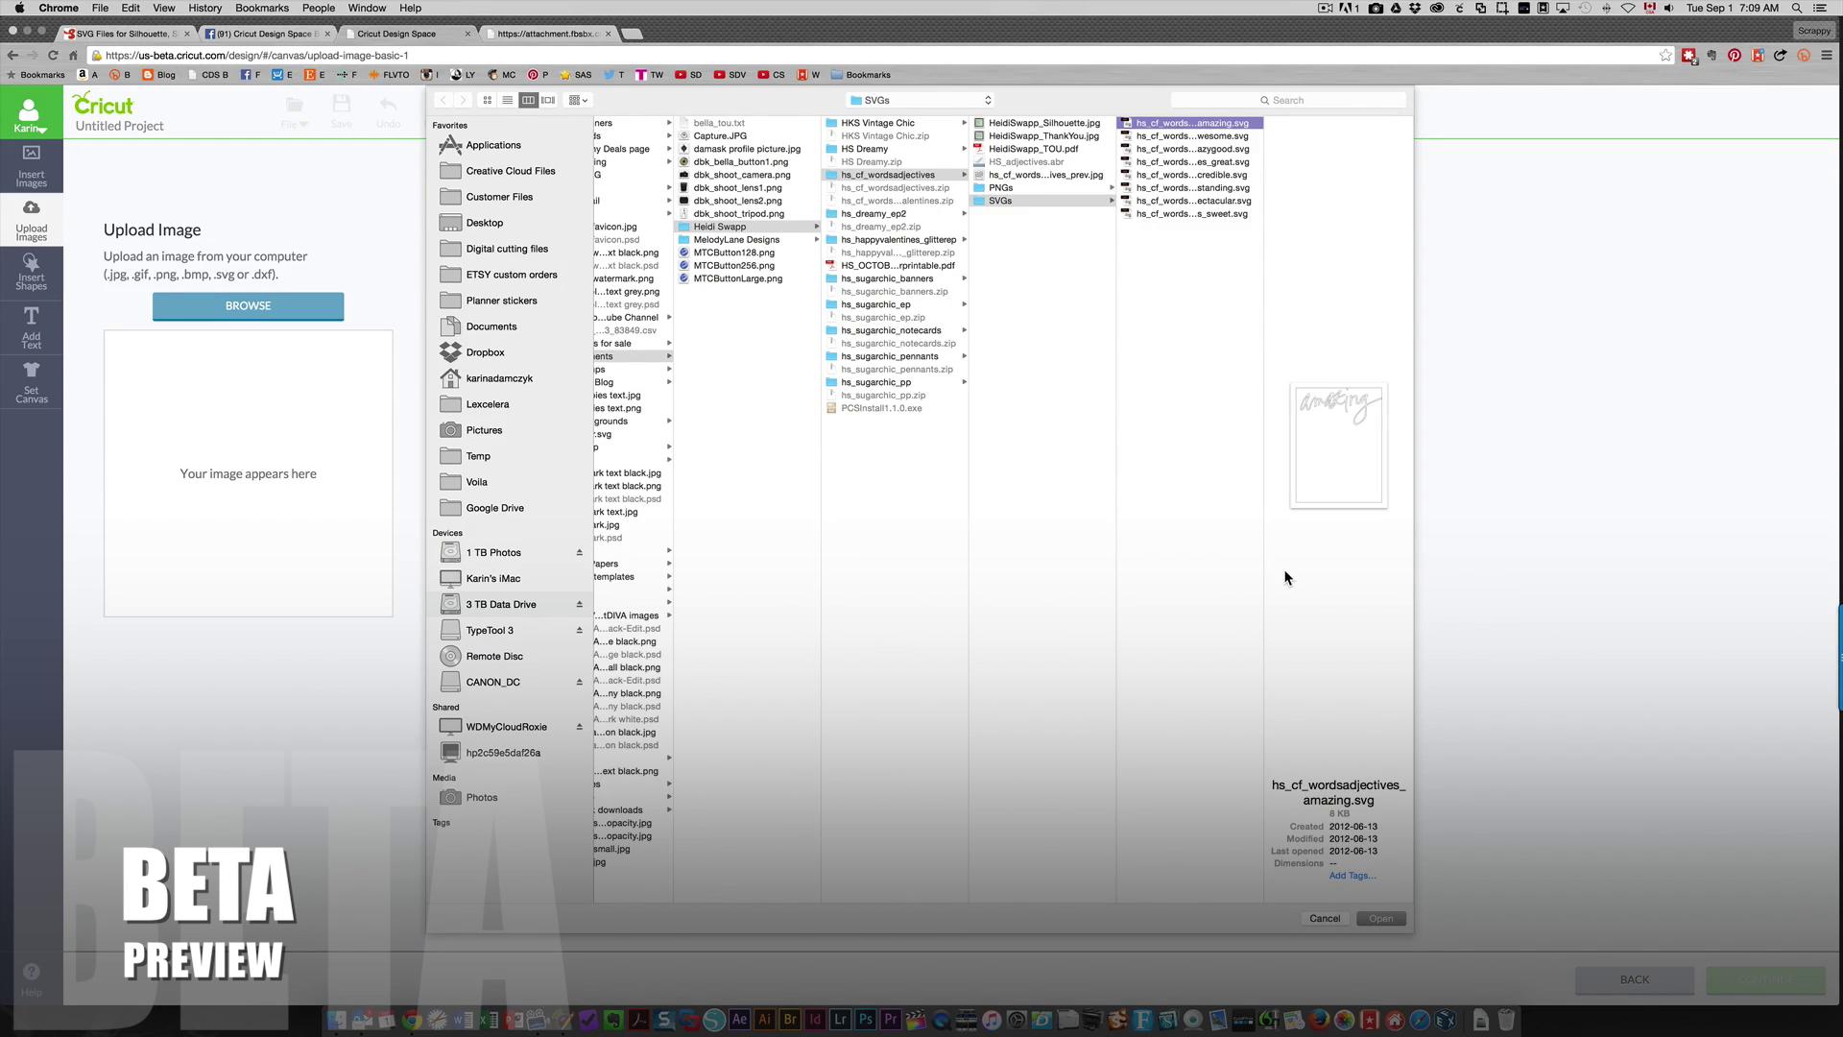
{"action": "left_click", "coordinate": [1381, 919]}
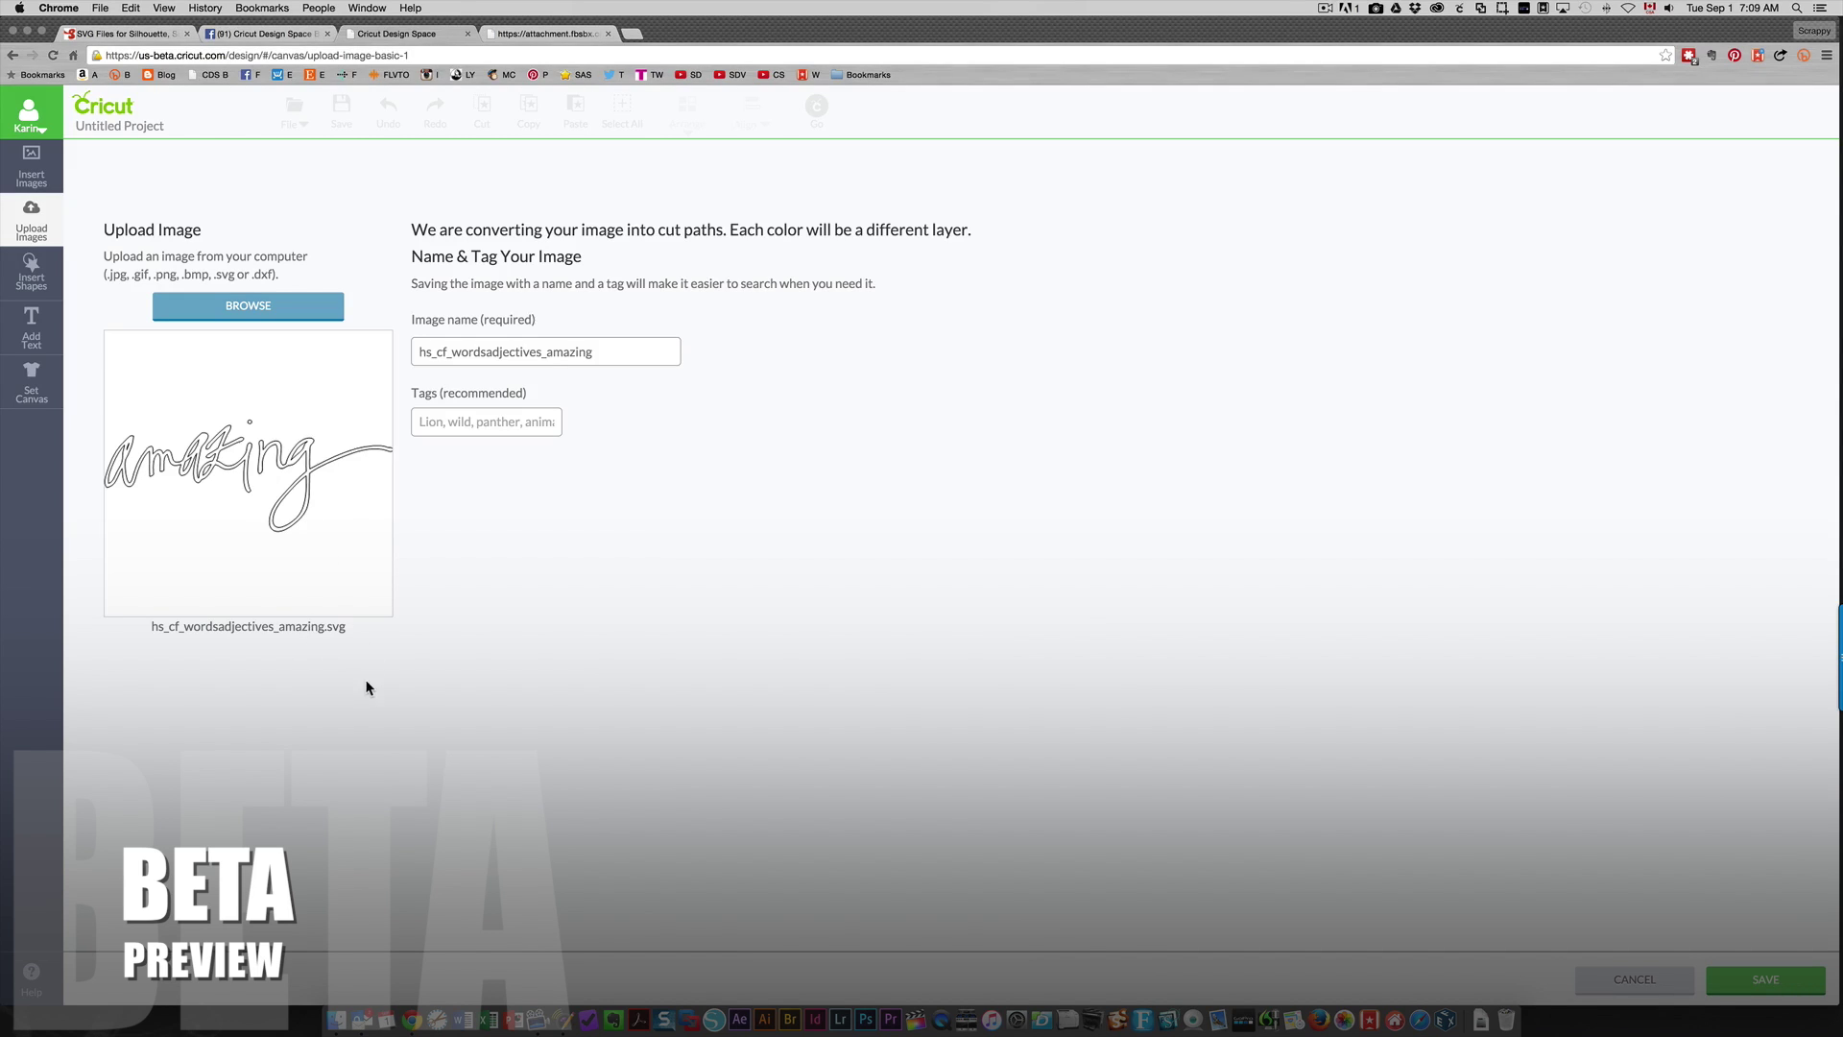
{"action": "left_click", "coordinate": [1739, 989]}
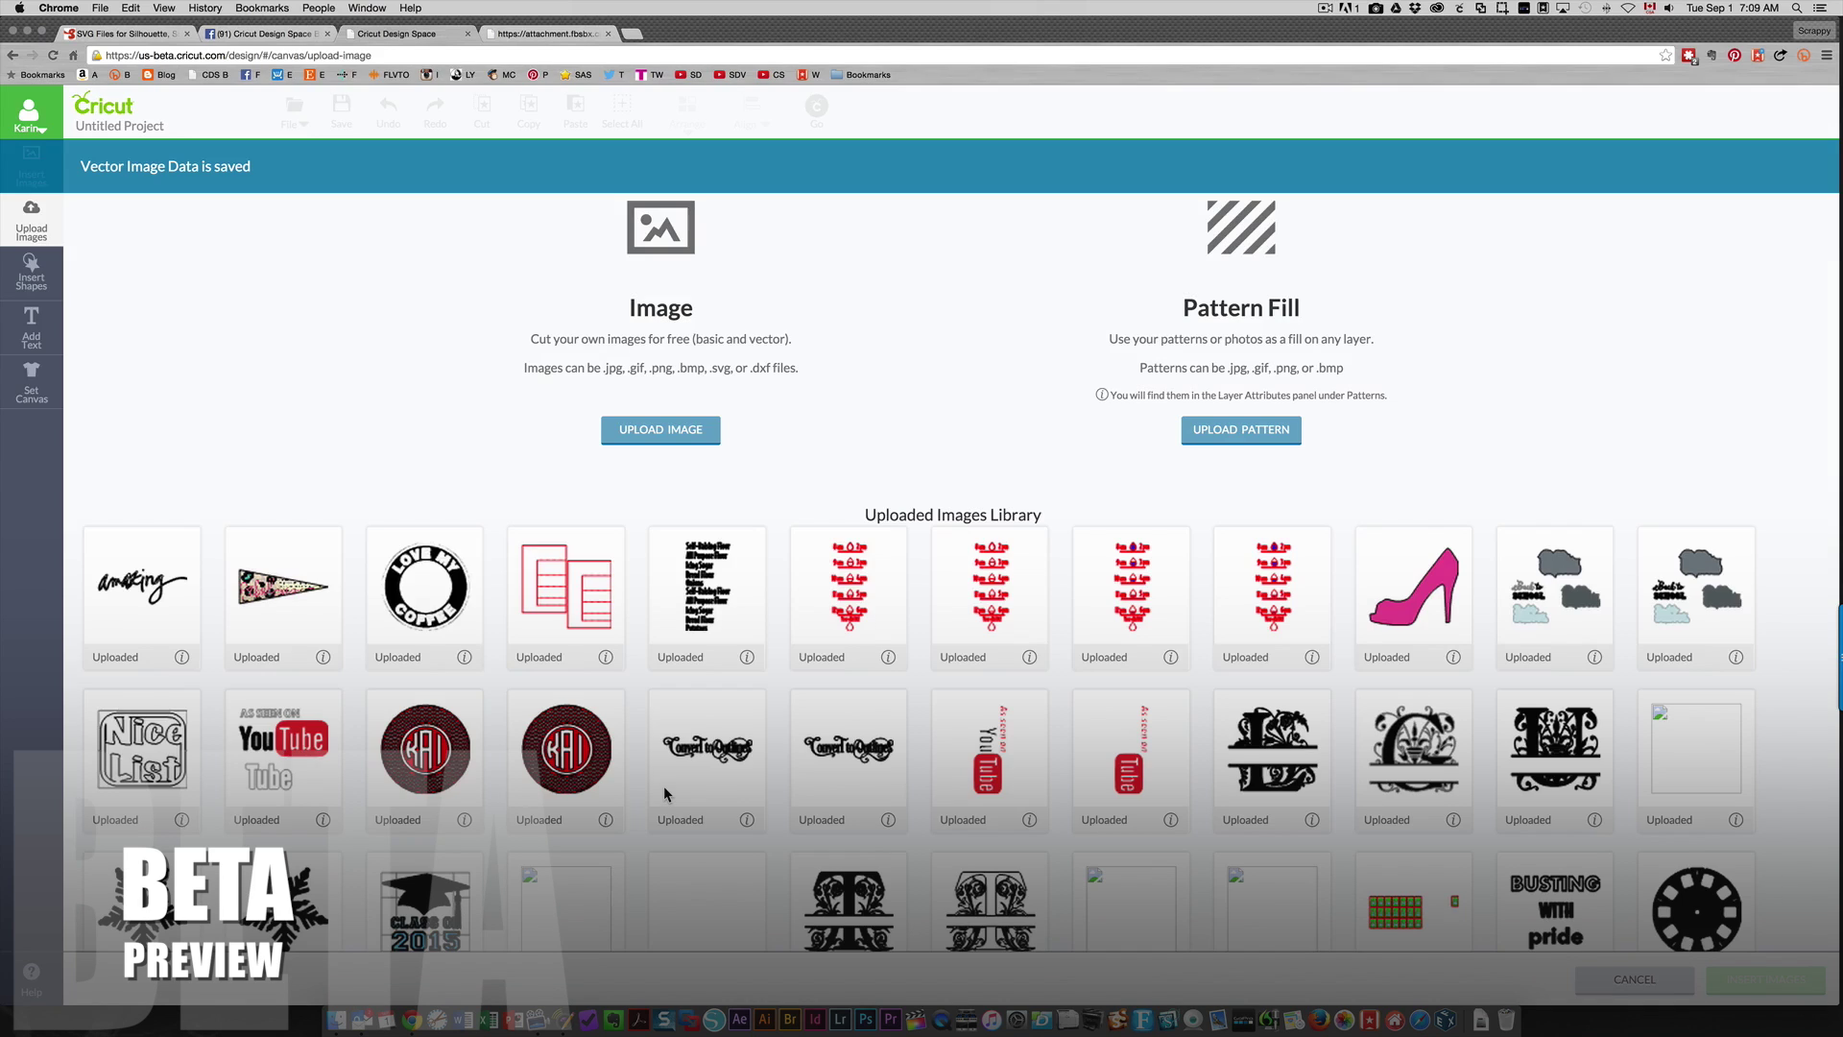
Step: Insert the uploaded "amazing" word image and move it about 3.5 ruler units to the right
{"action": "left_click", "coordinate": [136, 595]}
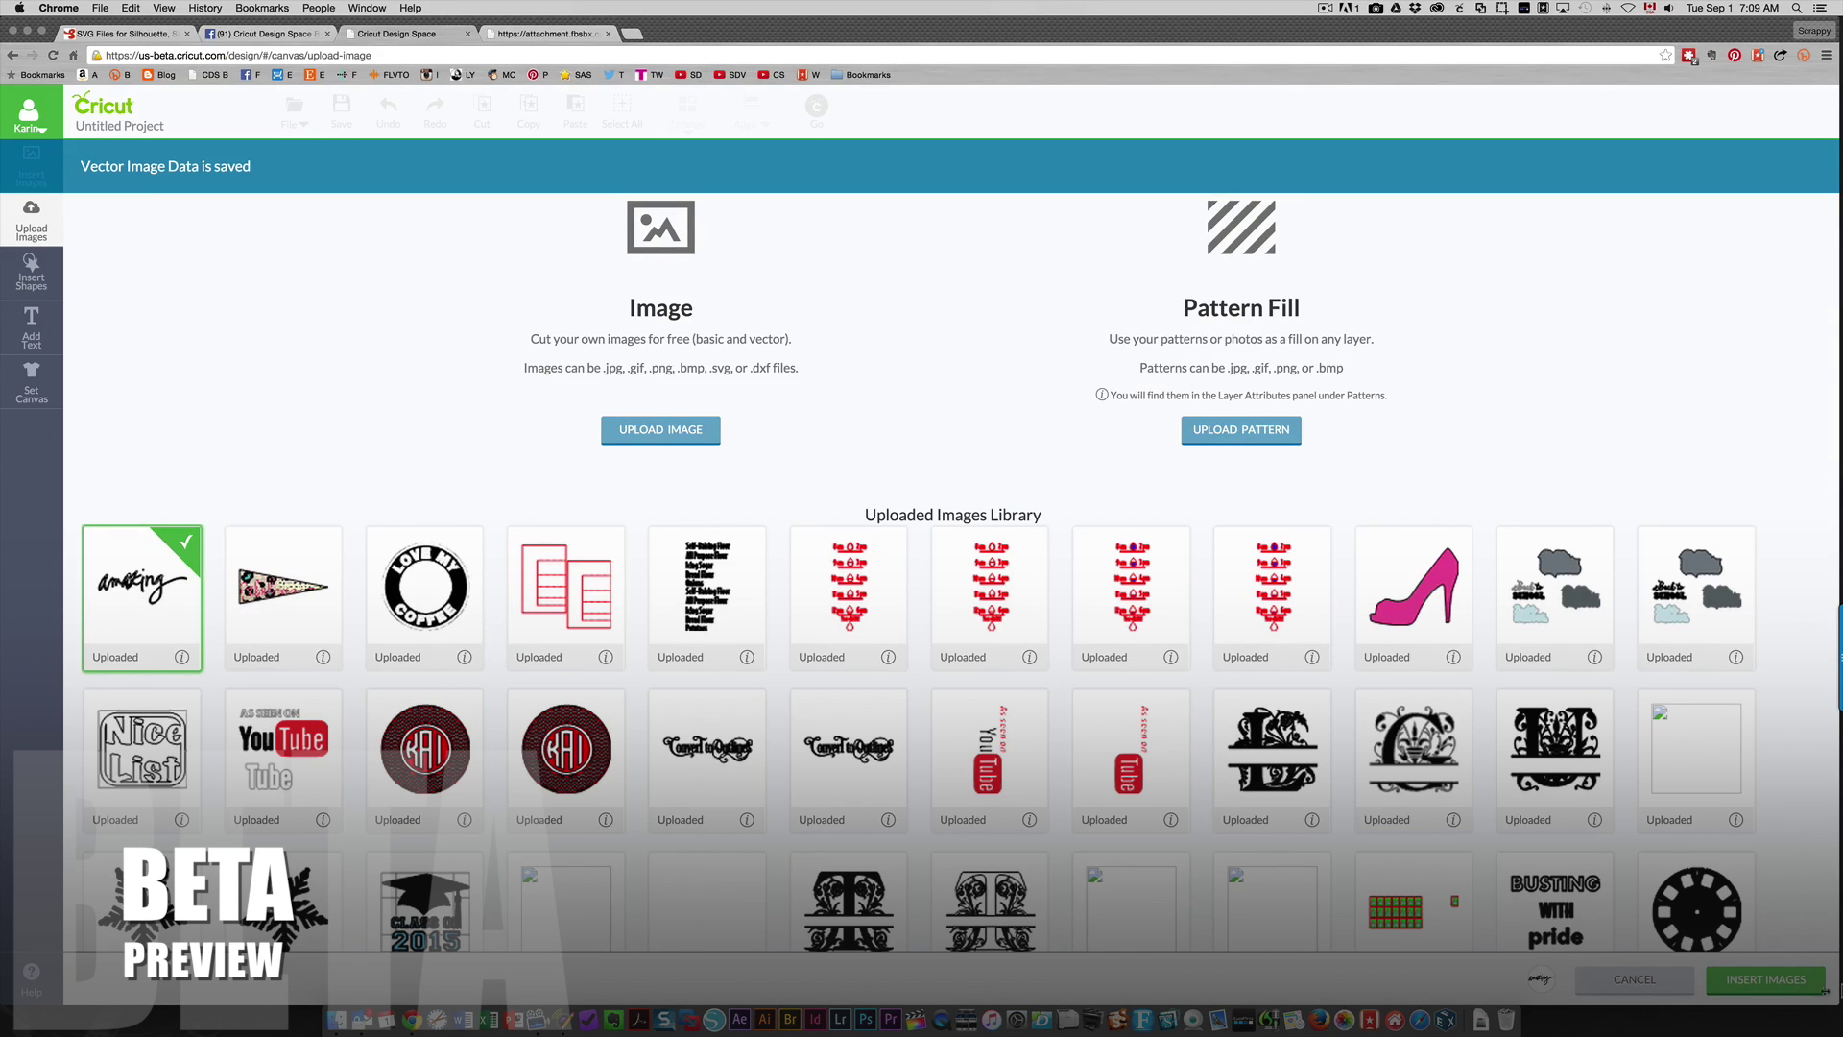
{"action": "left_click", "coordinate": [1753, 988]}
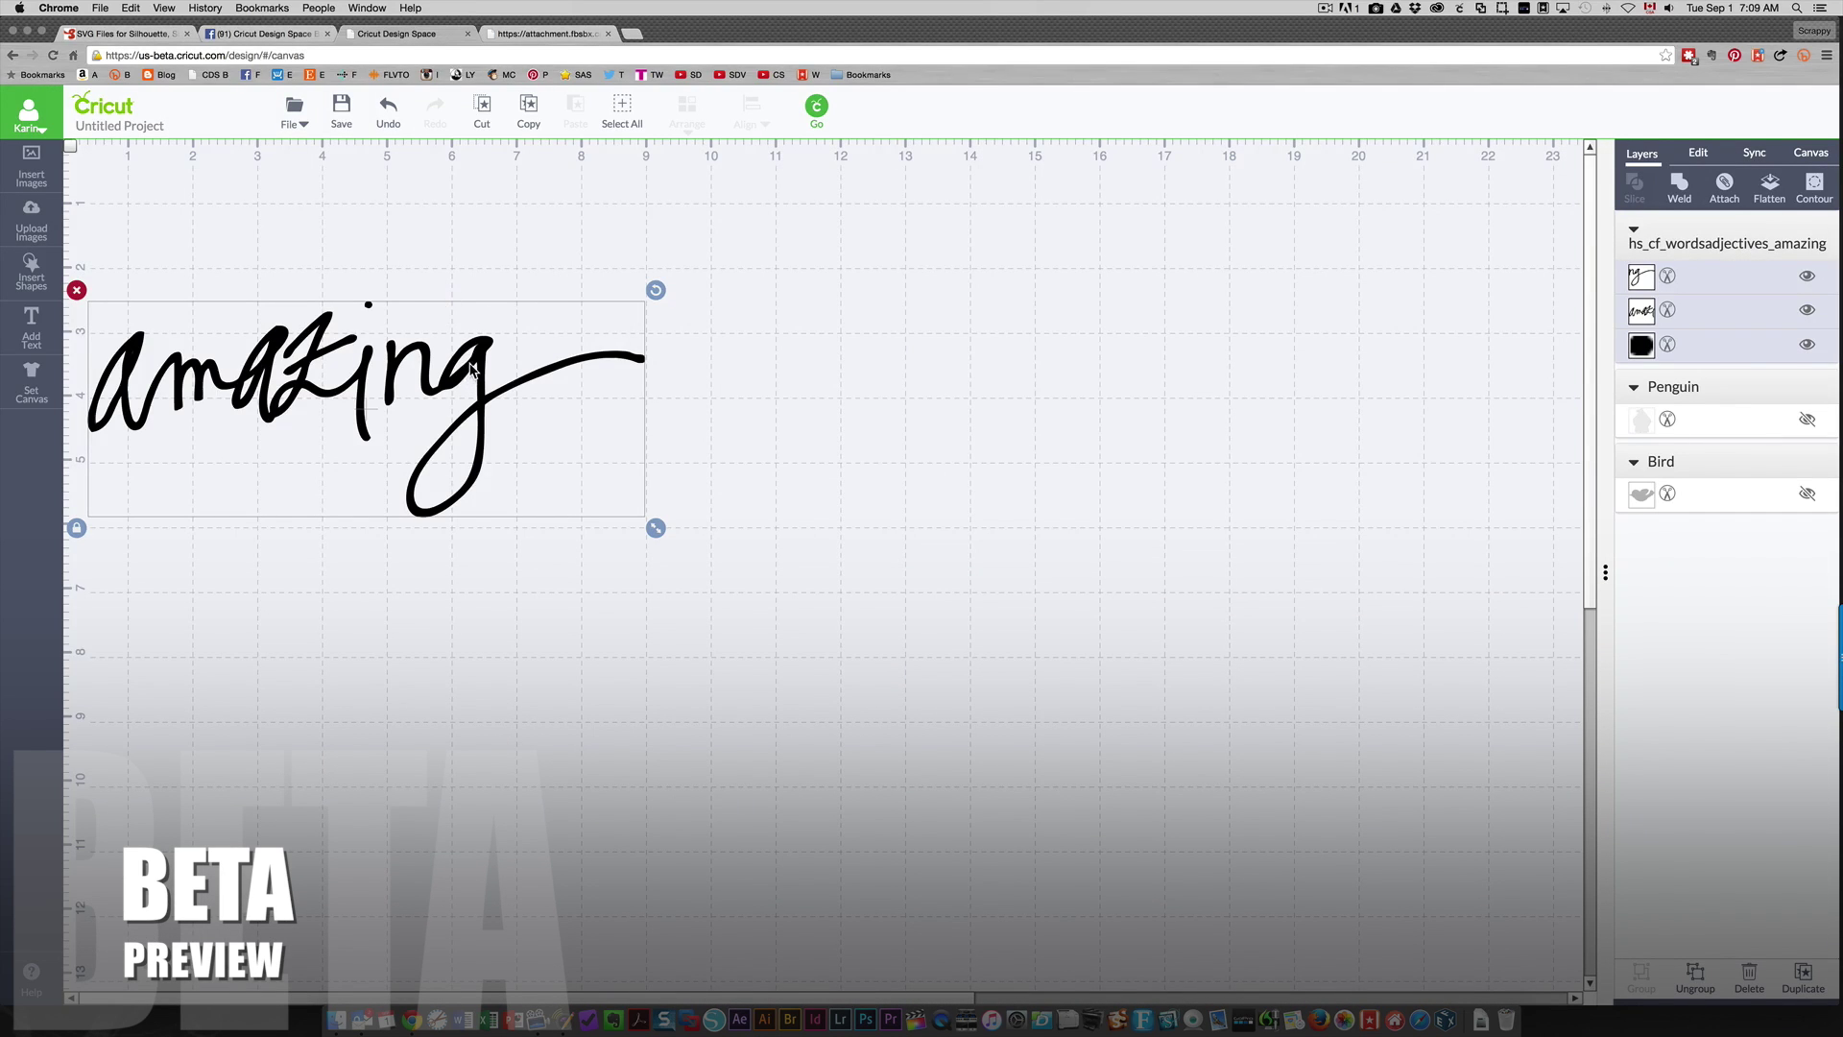
{"action": "left_click_drag", "start_coordinate": [478, 372], "coordinate": [711, 384]}
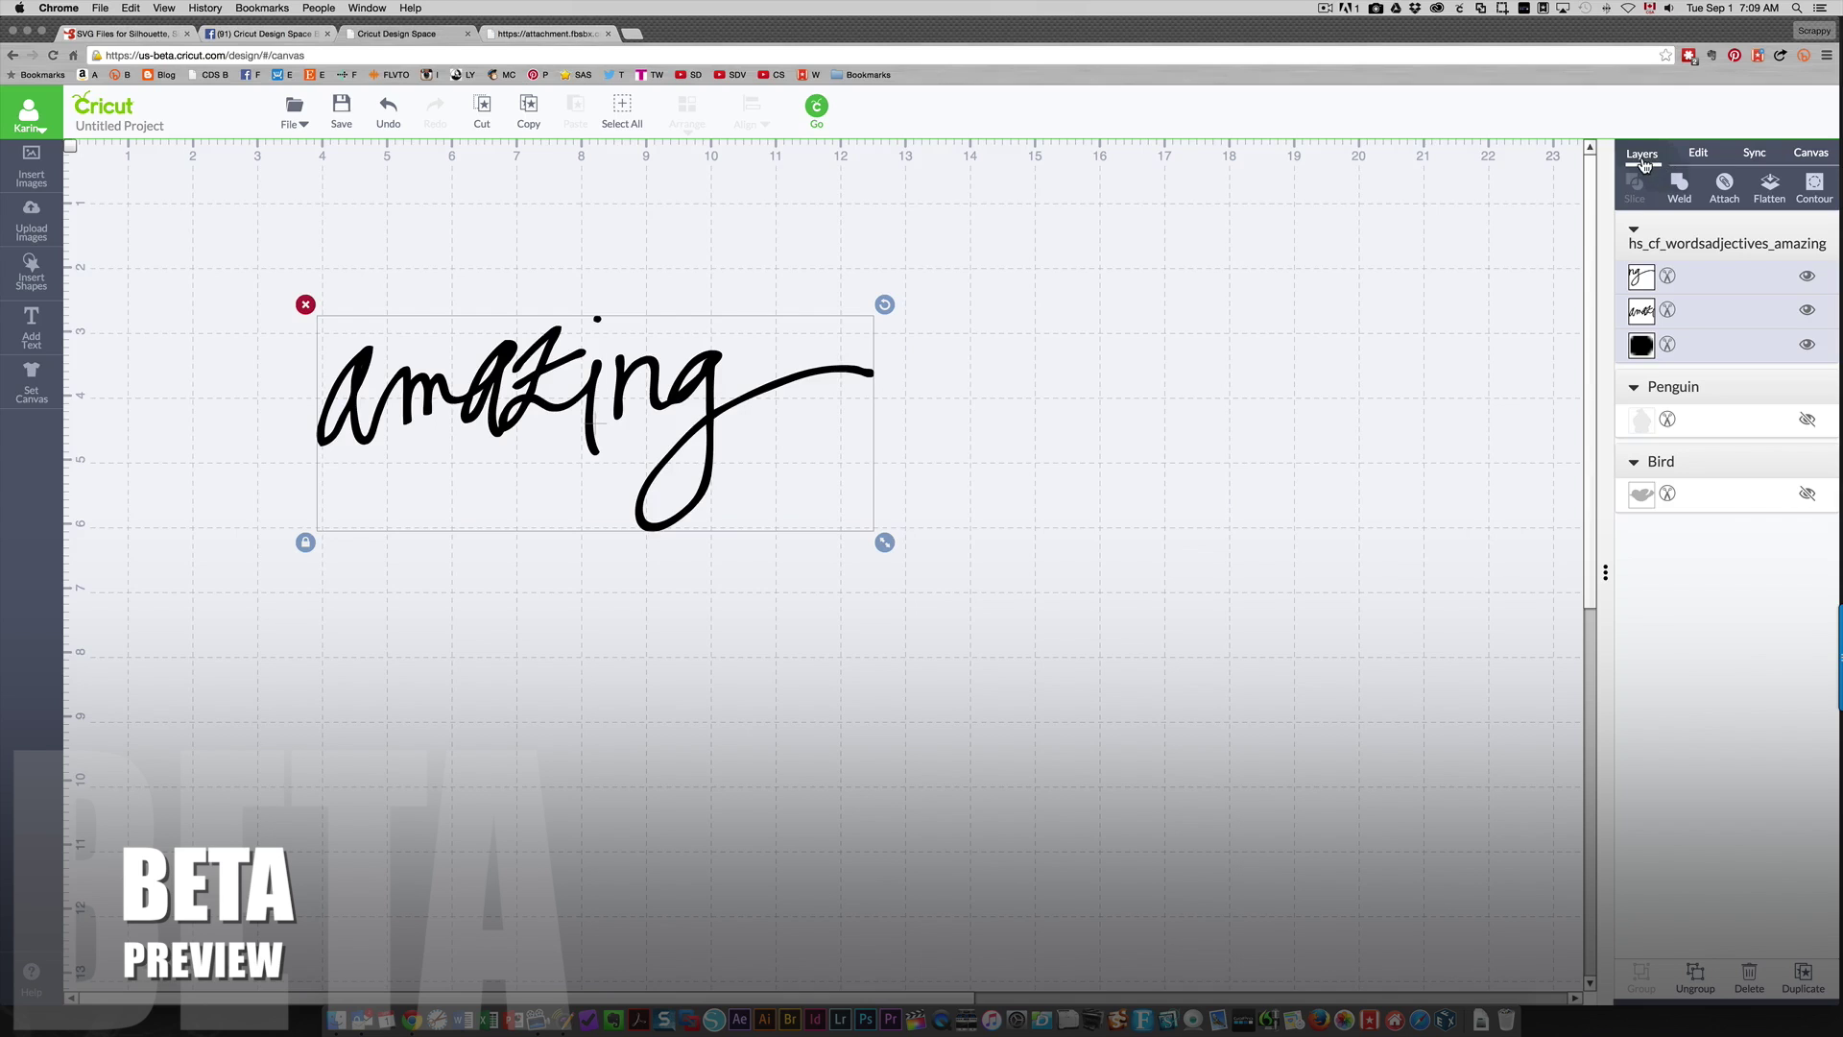
Step: Weld the layers of the "amazing" word into a single image
{"action": "left_click", "coordinate": [1643, 281]}
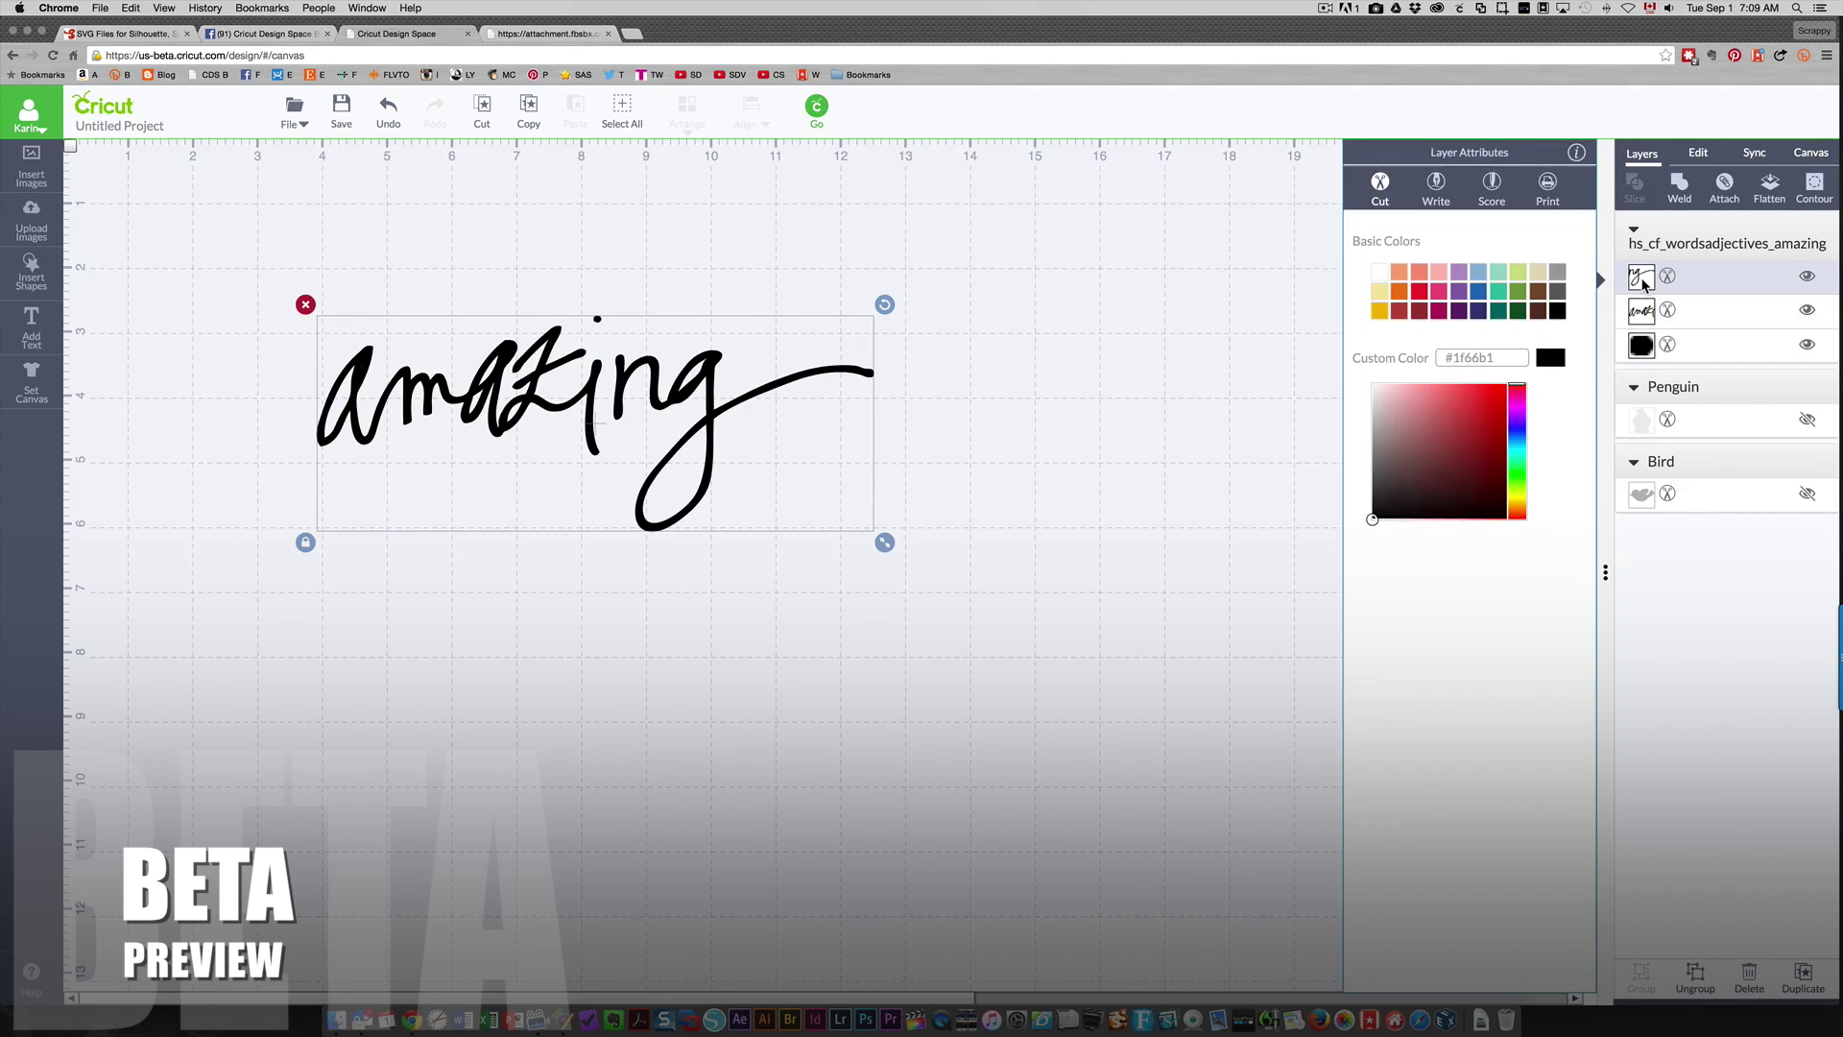
{"action": "left_click", "coordinate": [1118, 371]}
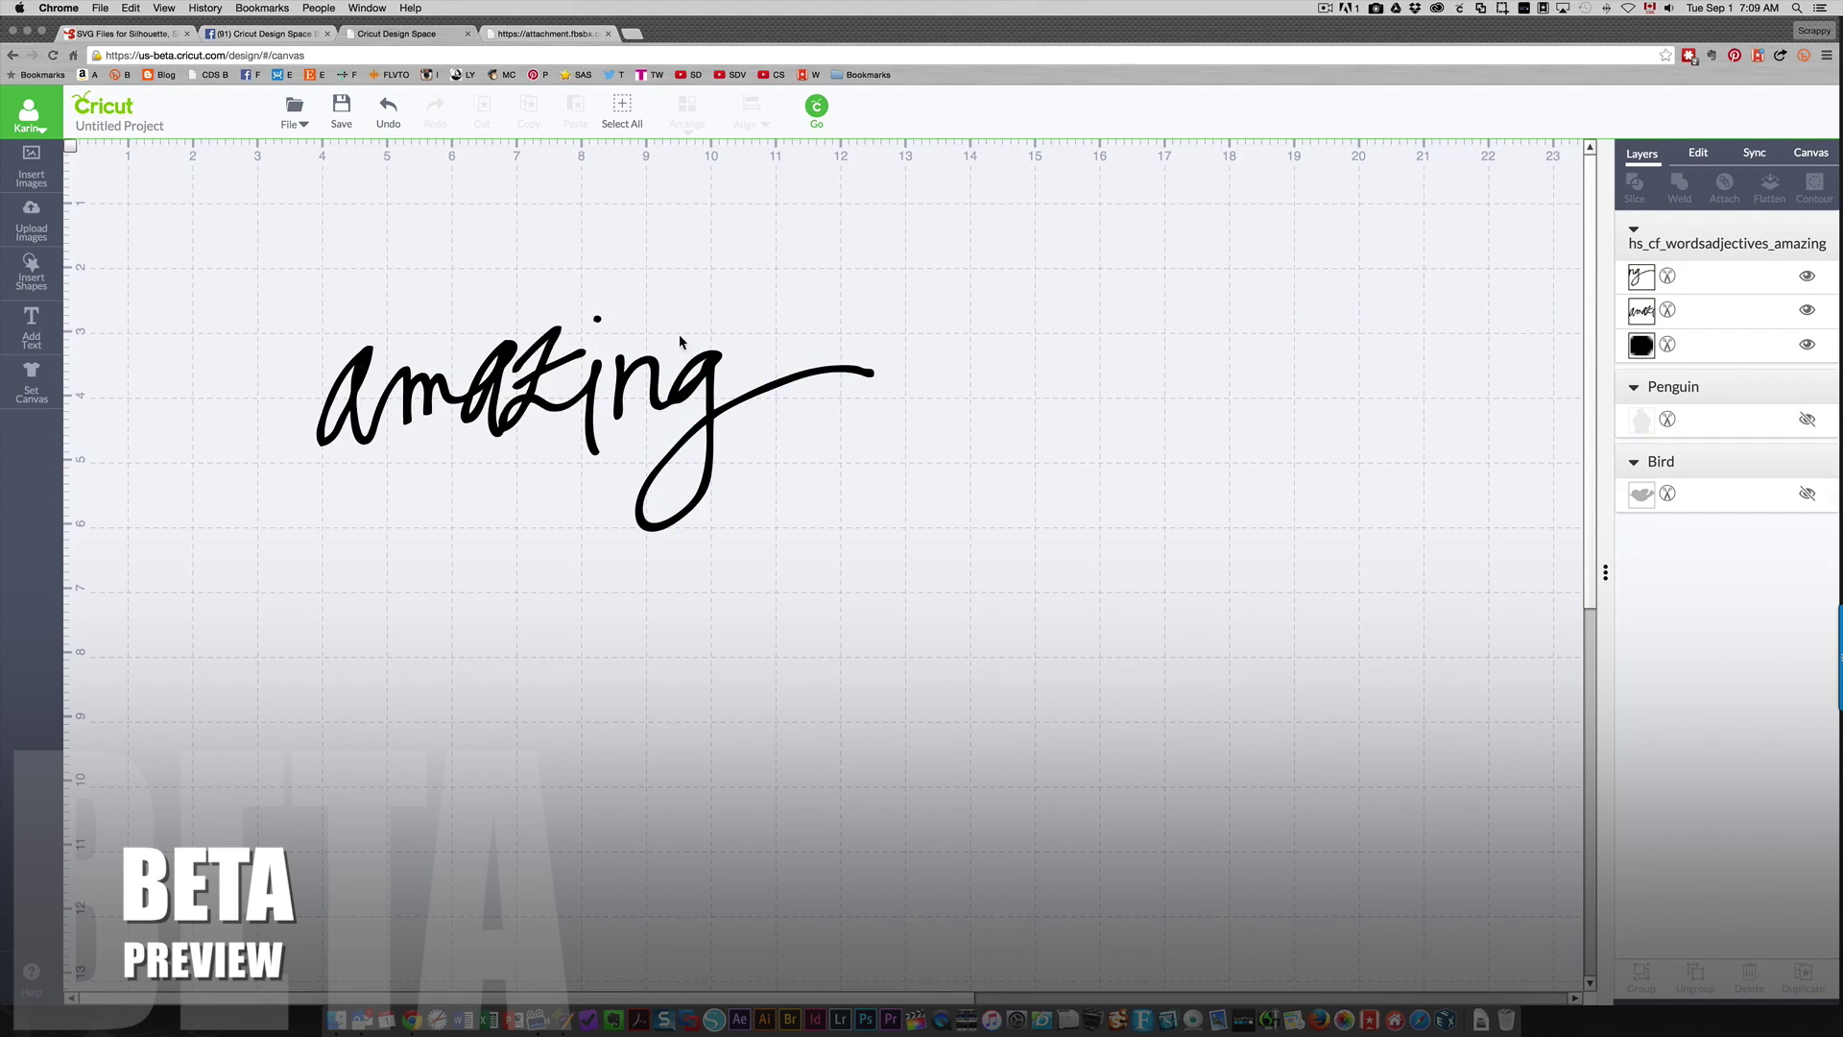
{"action": "left_click", "coordinate": [619, 401]}
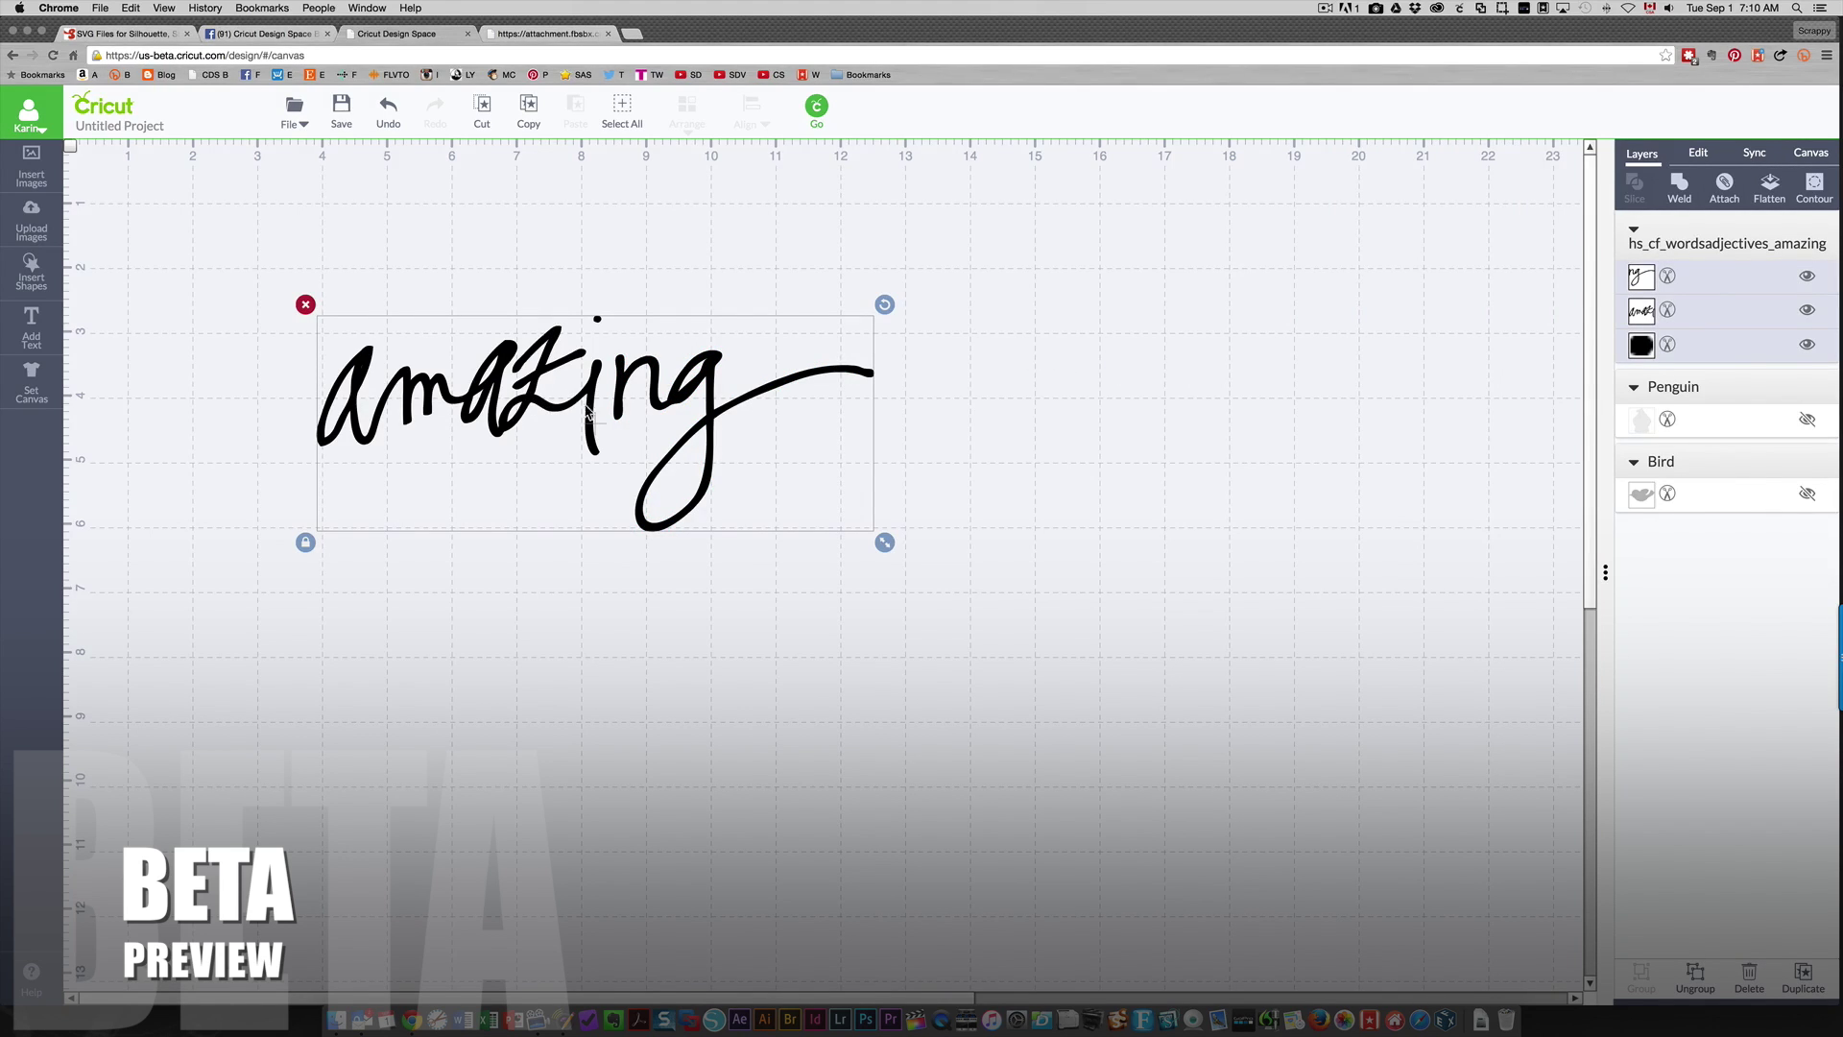
{"action": "right_click", "coordinate": [624, 400]}
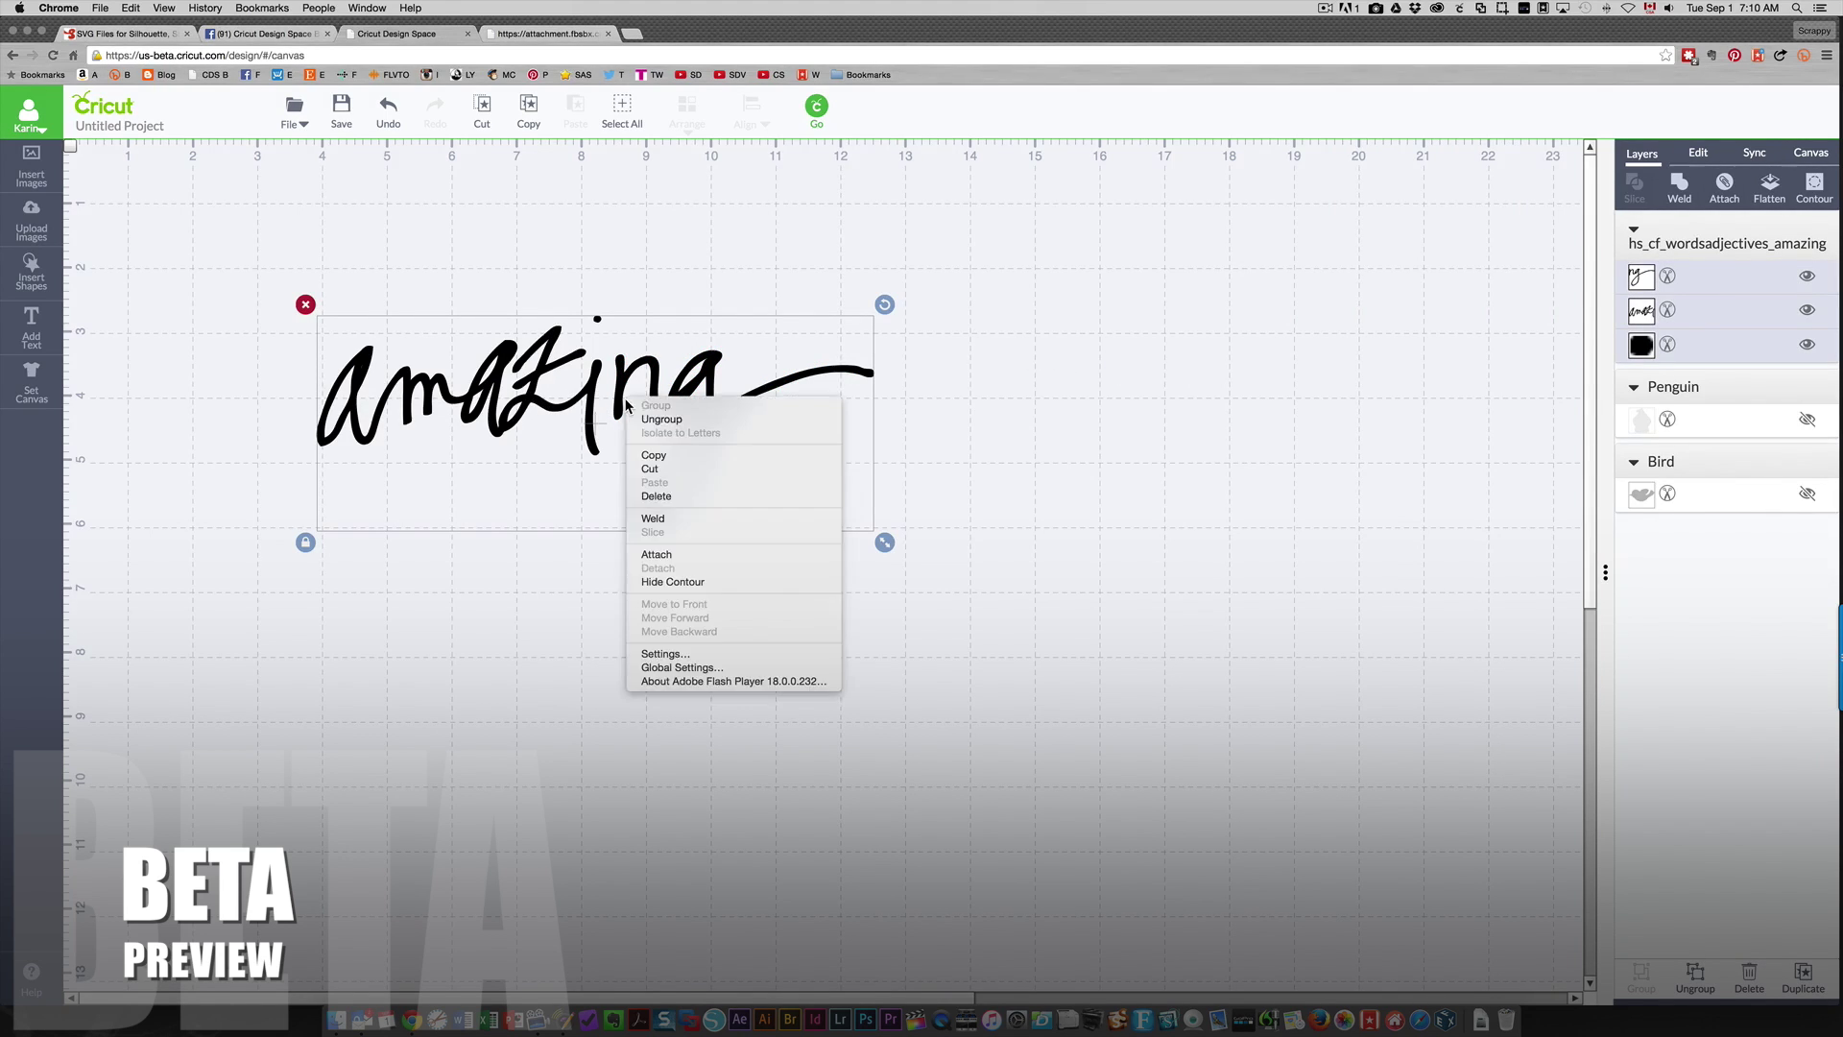
{"action": "left_click", "coordinate": [690, 523]}
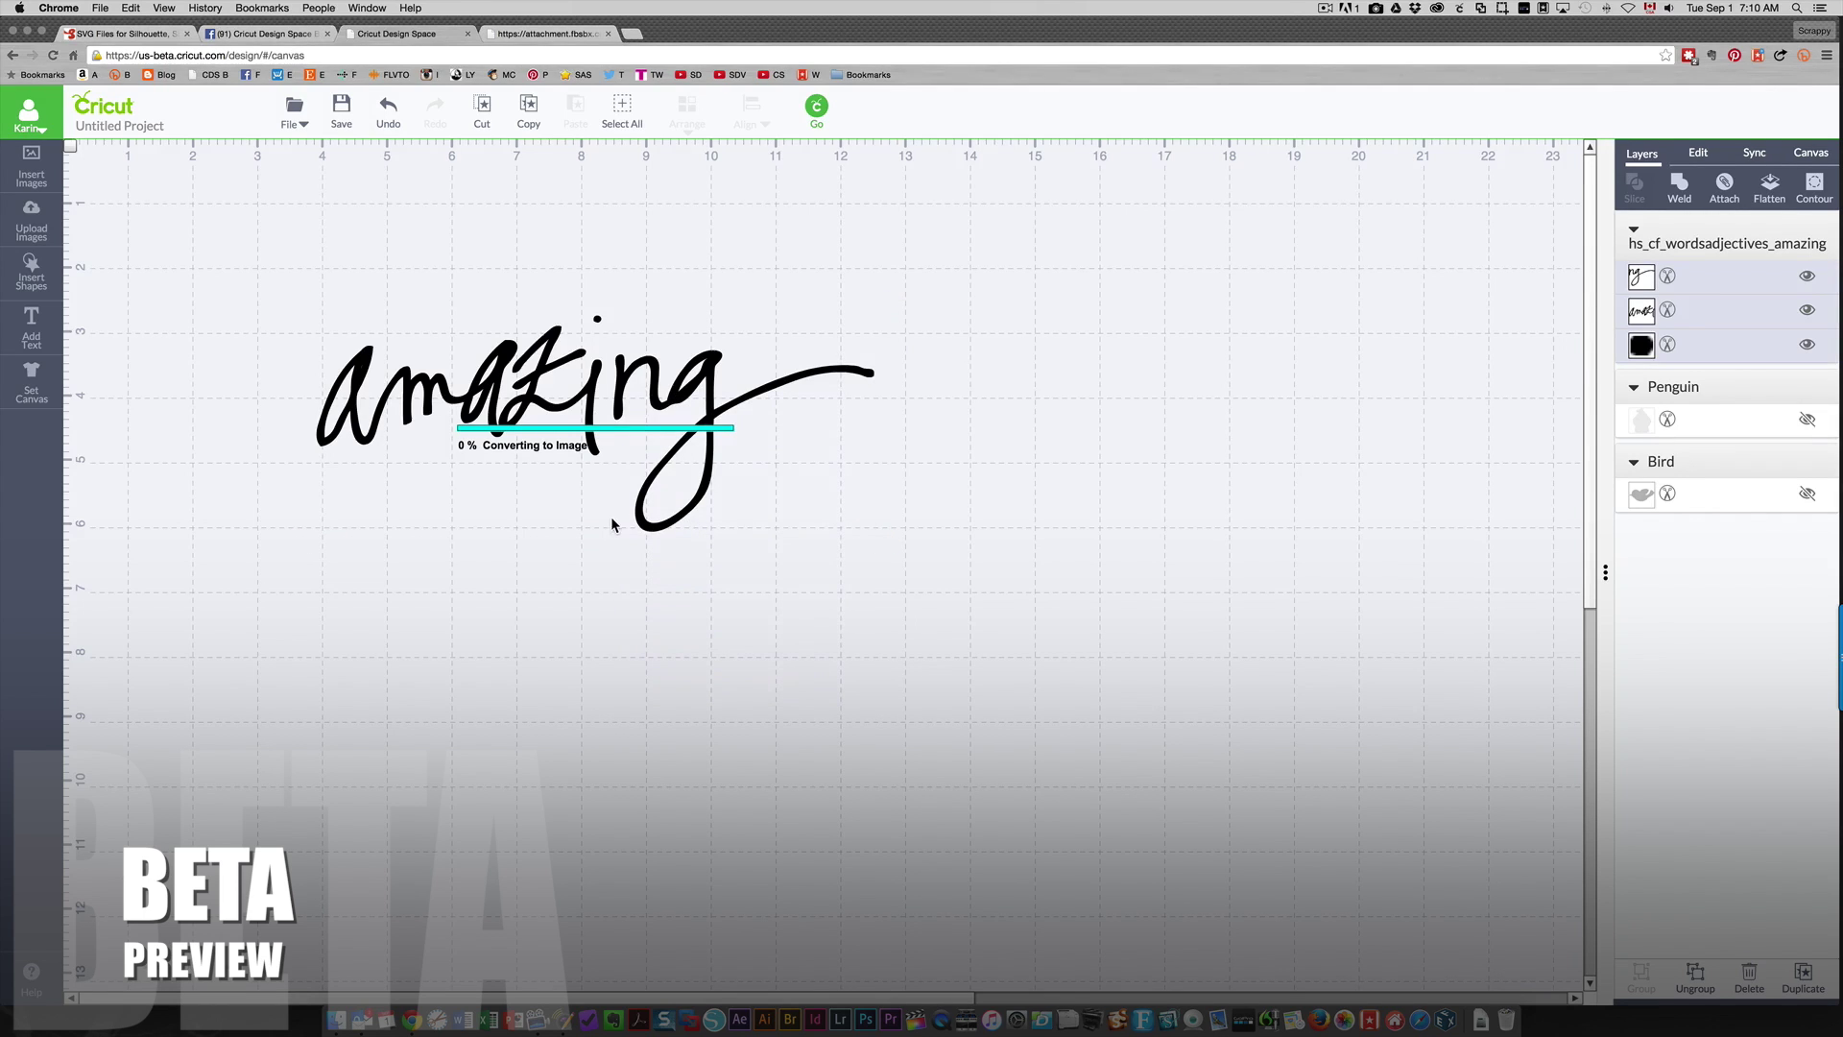
{"action": "left_click", "coordinate": [711, 423]}
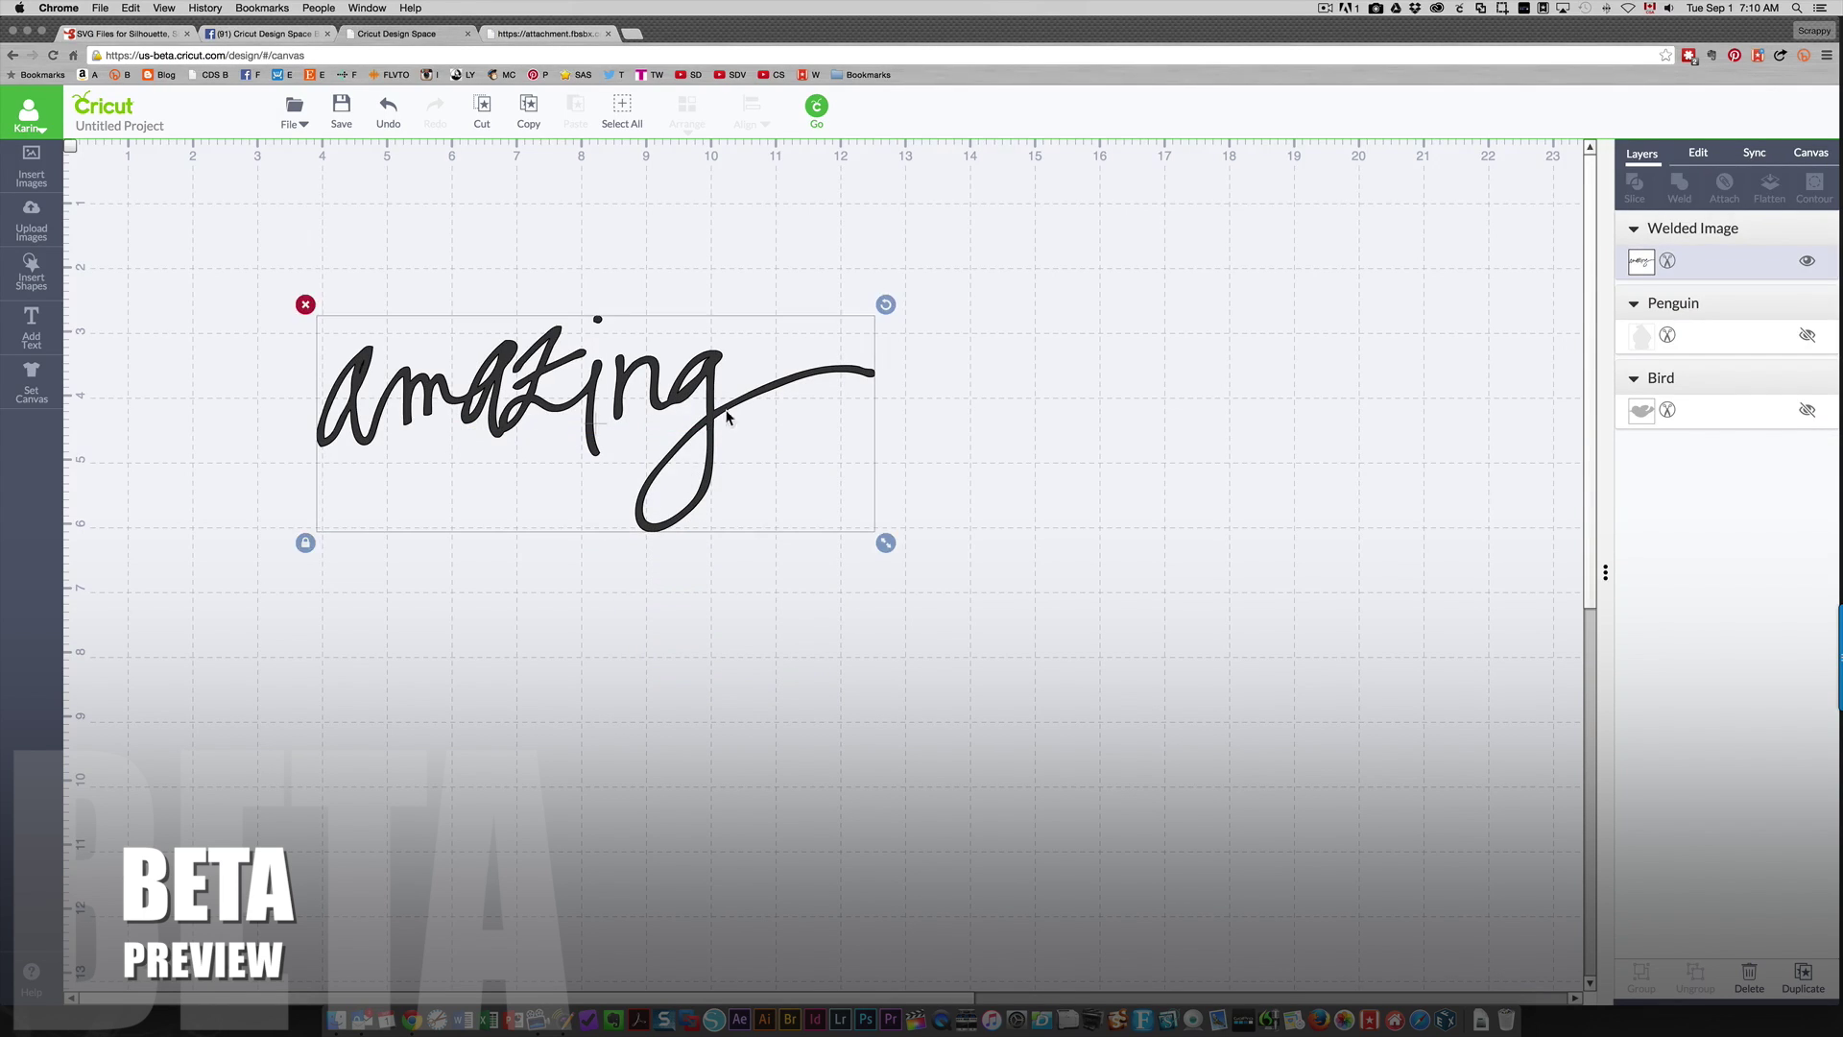
Step: Set the welded "amazing" image to Print and fill it with the uploaded pink pattern
{"action": "left_click", "coordinate": [1637, 266]}
{"action": "left_click", "coordinate": [1547, 190]}
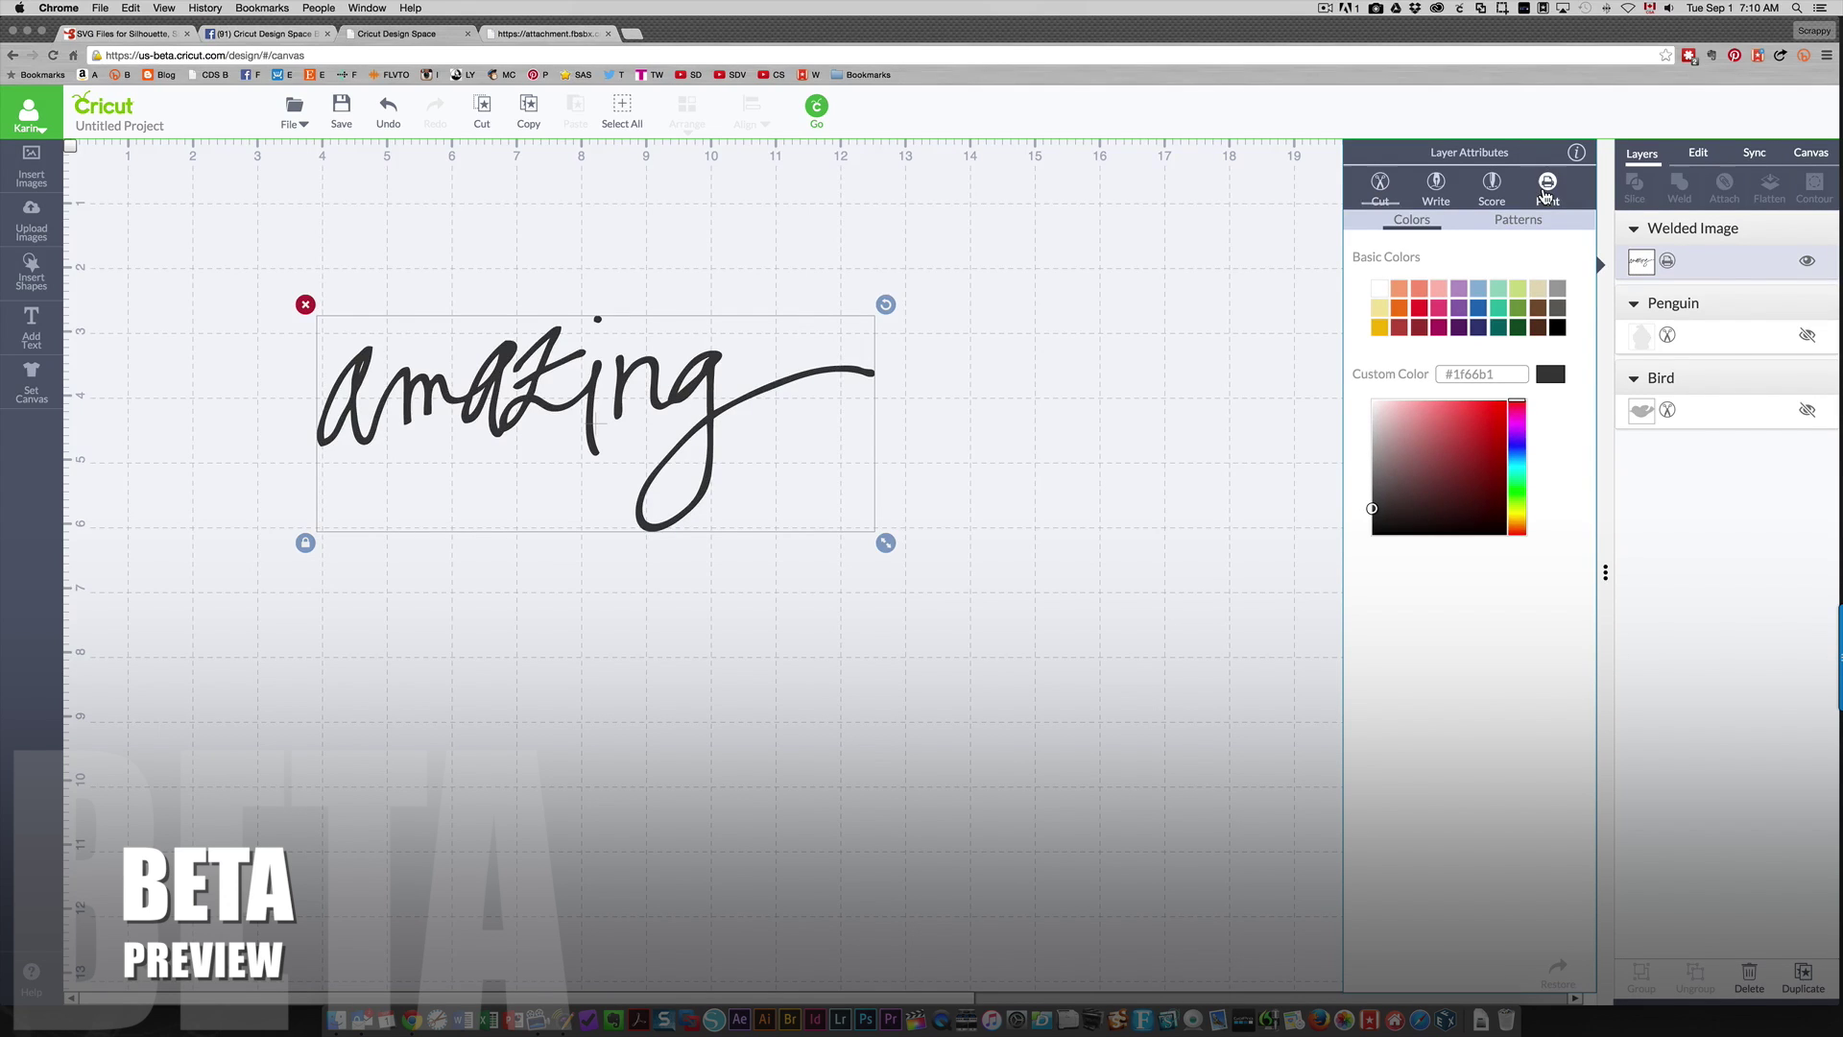
{"action": "left_click", "coordinate": [1522, 224]}
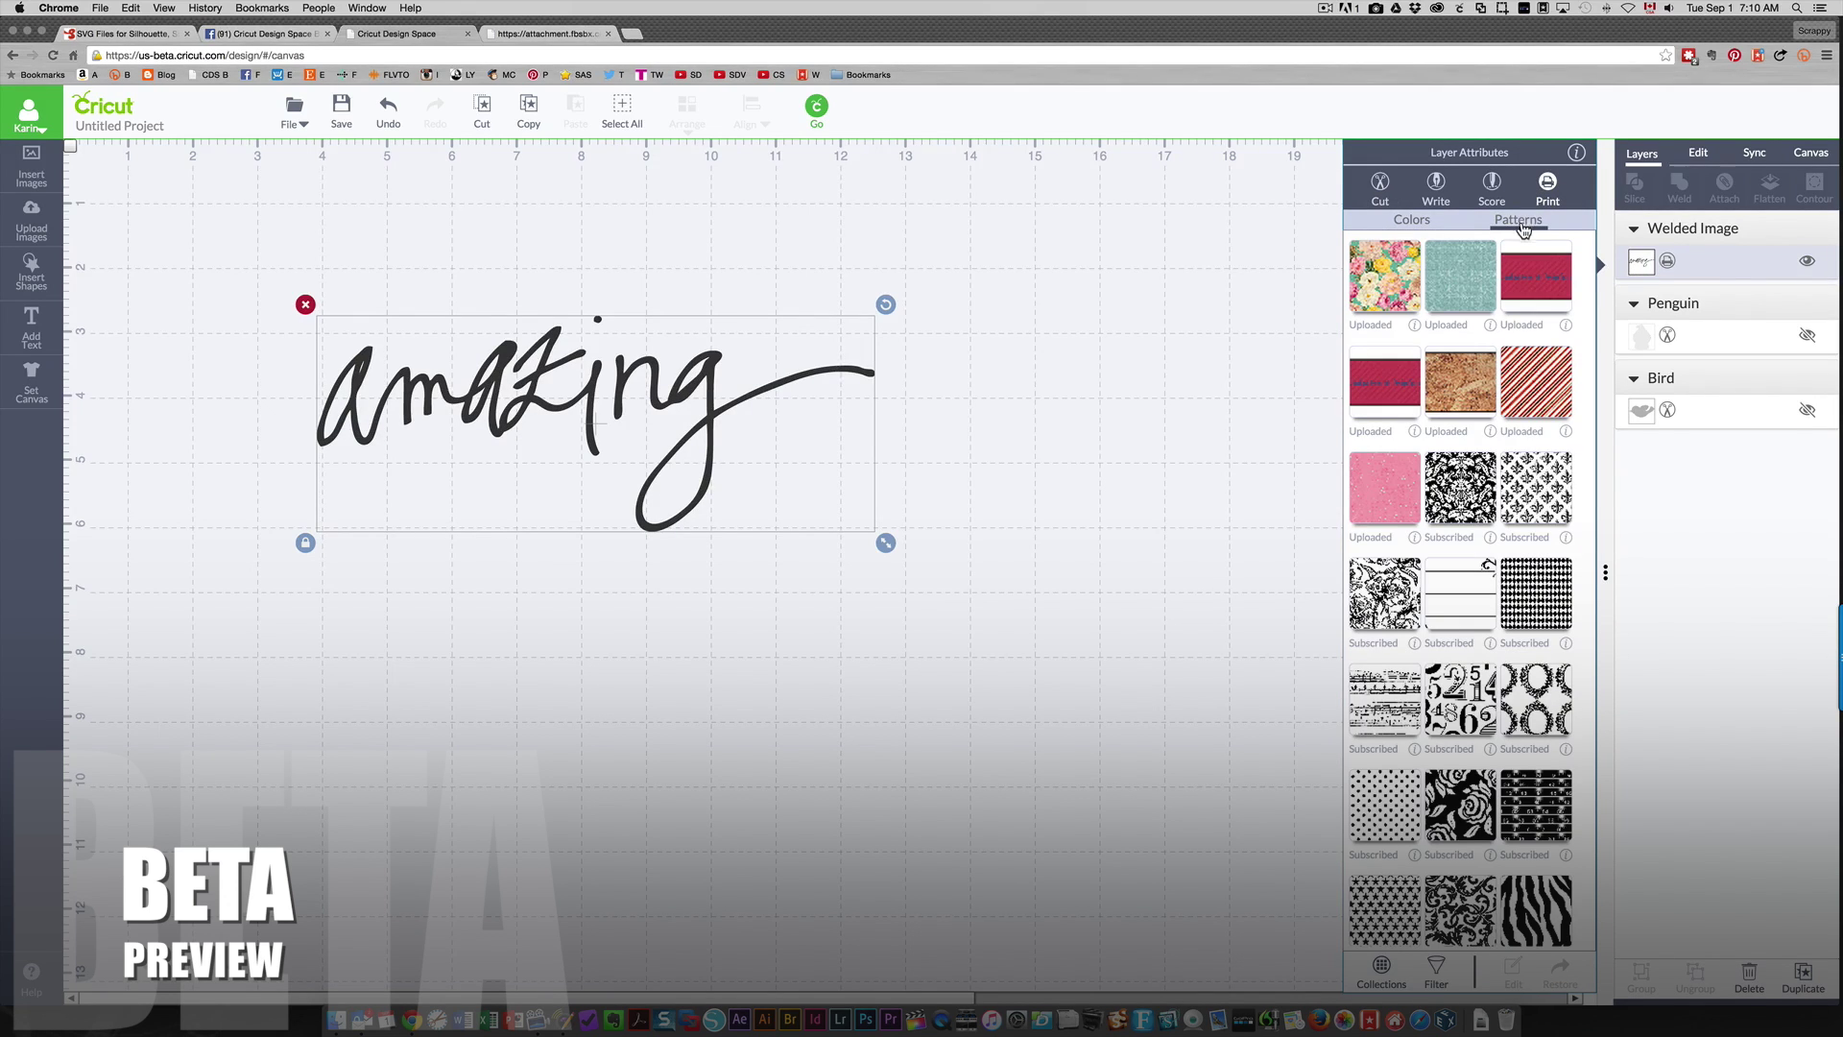
{"action": "left_click", "coordinate": [1392, 493]}
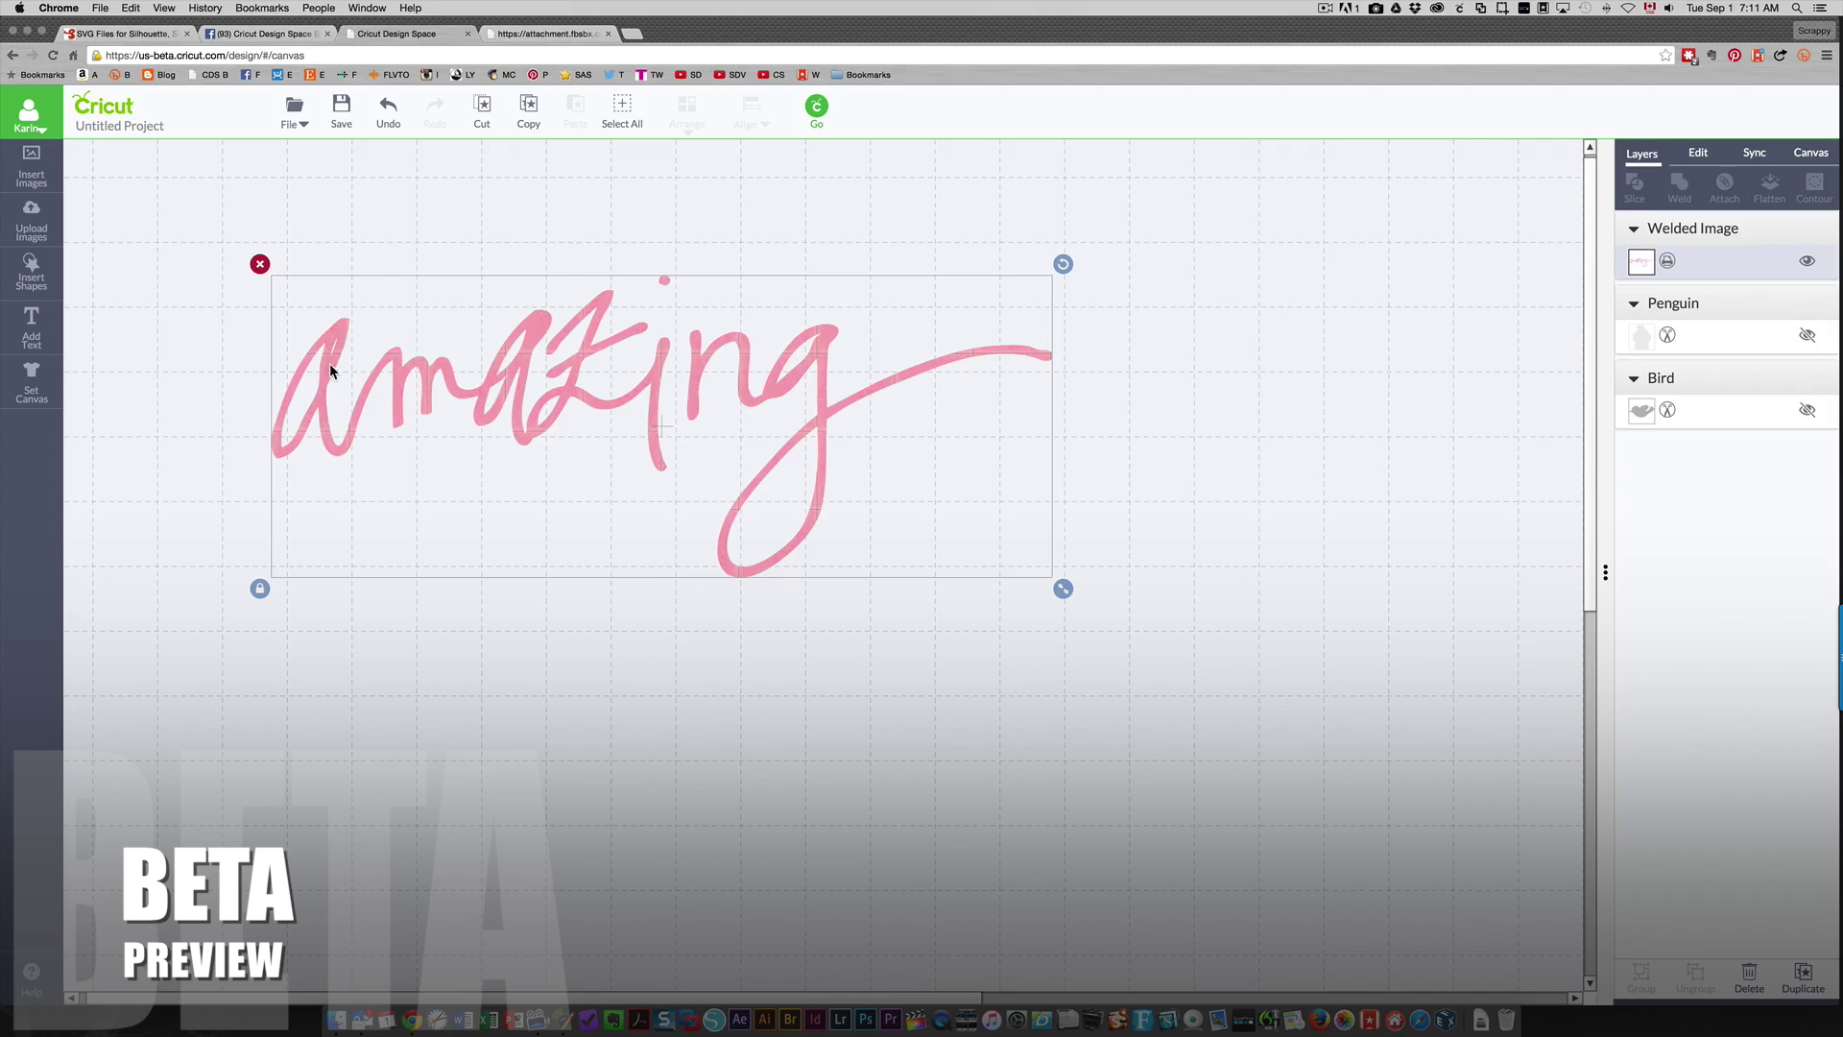
Step: Try the uploaded red stripe, brown wood-look and teal patterns on the "amazing" word, ending with the multicoloured floral pattern
{"action": "left_click", "coordinate": [1640, 265]}
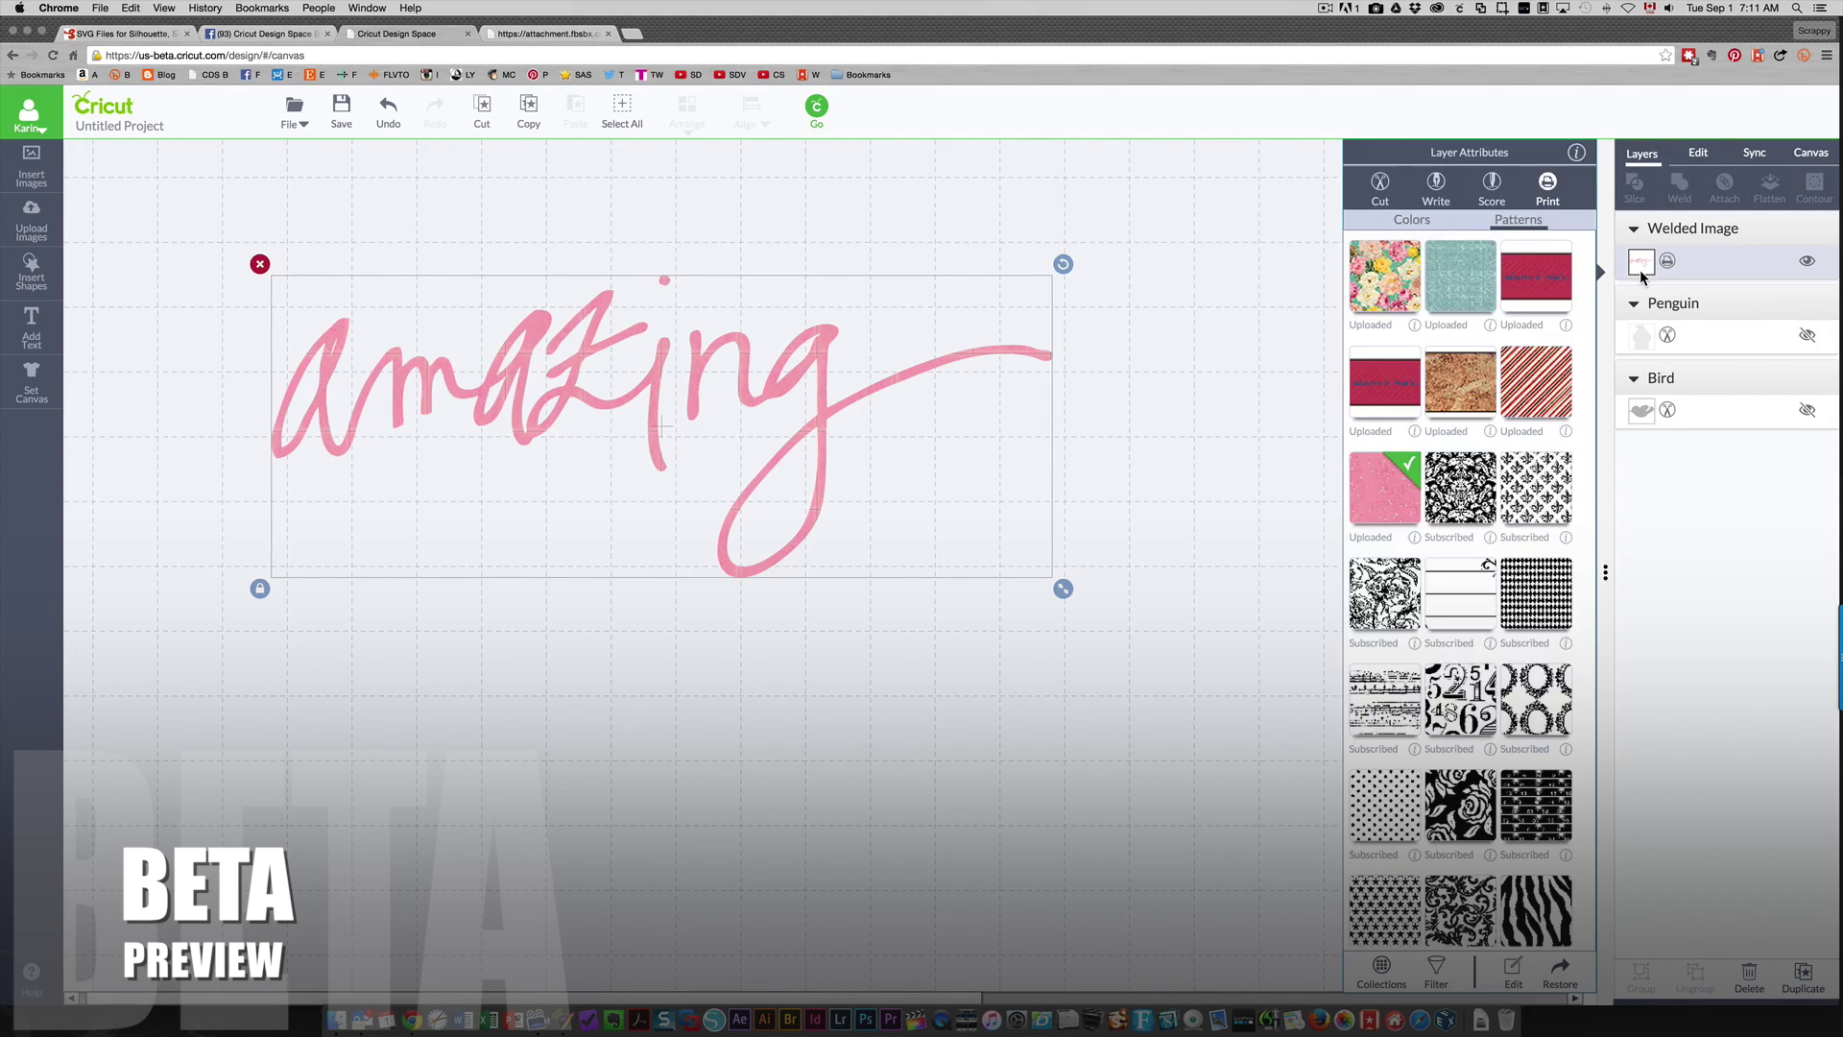
{"action": "left_click", "coordinate": [1547, 392]}
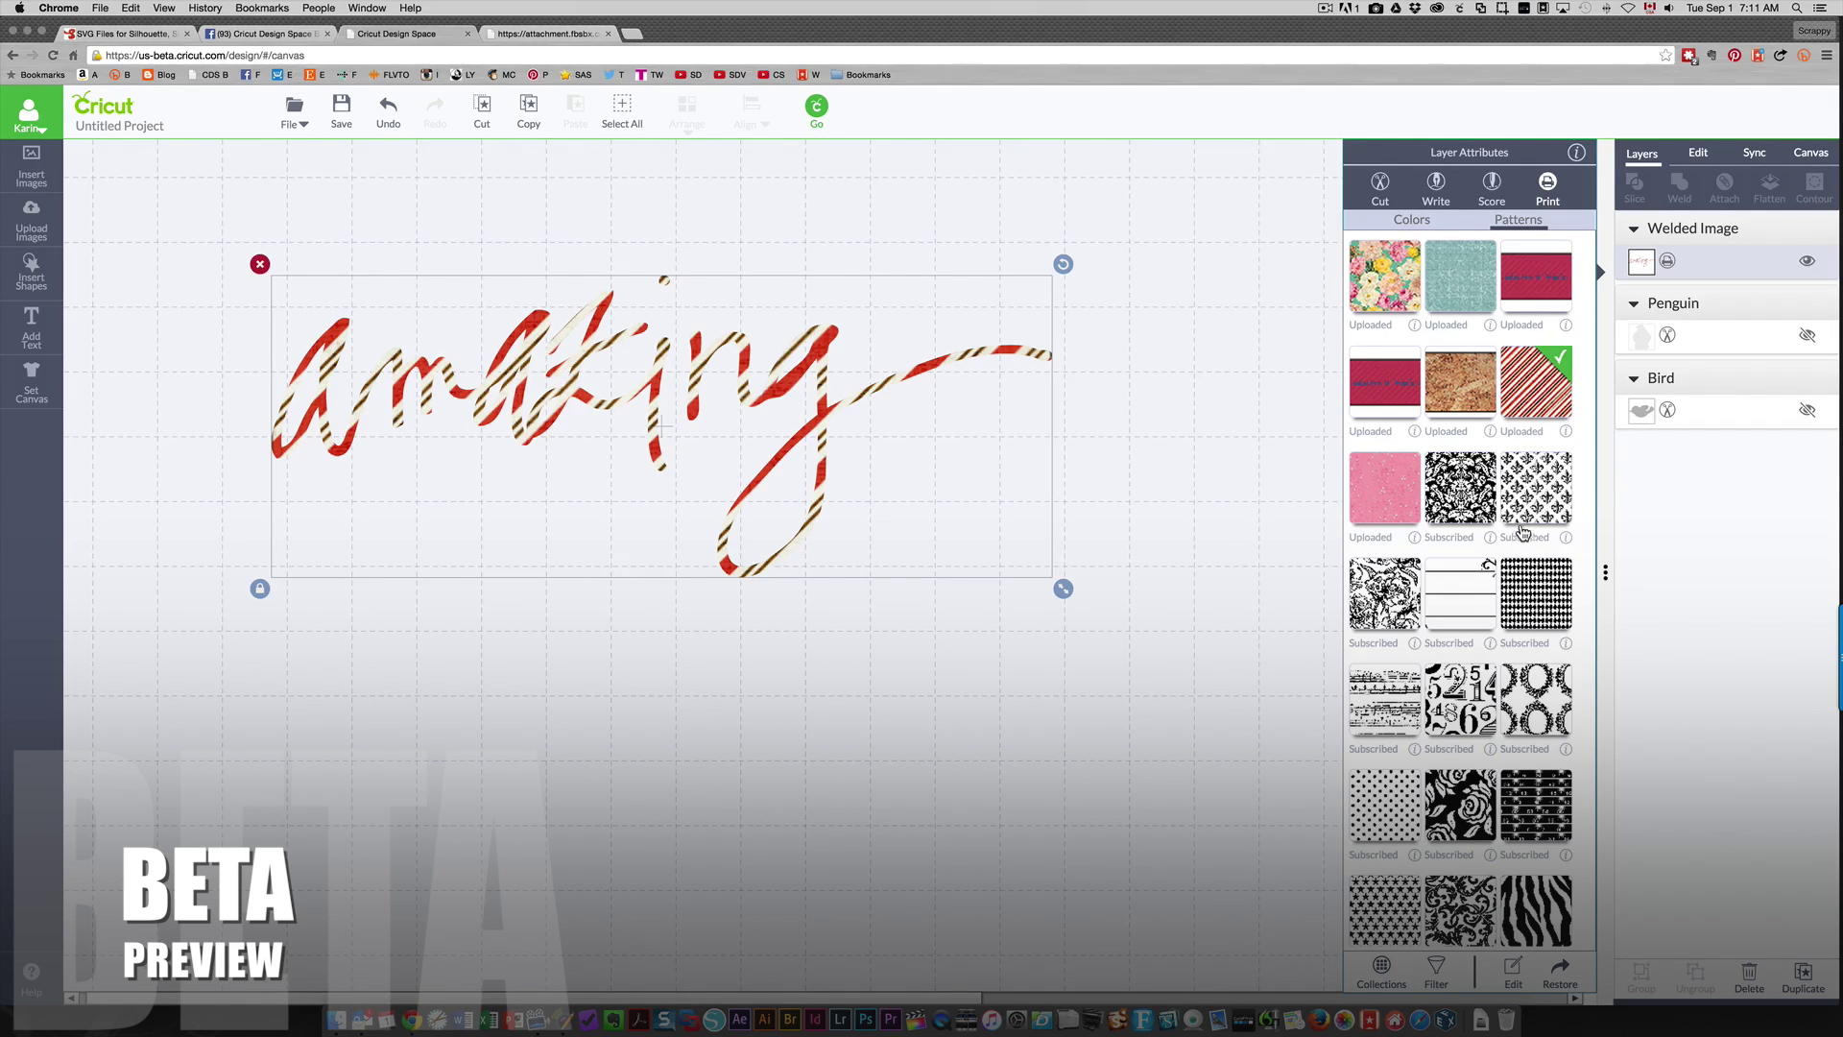
{"action": "left_click", "coordinate": [1454, 395]}
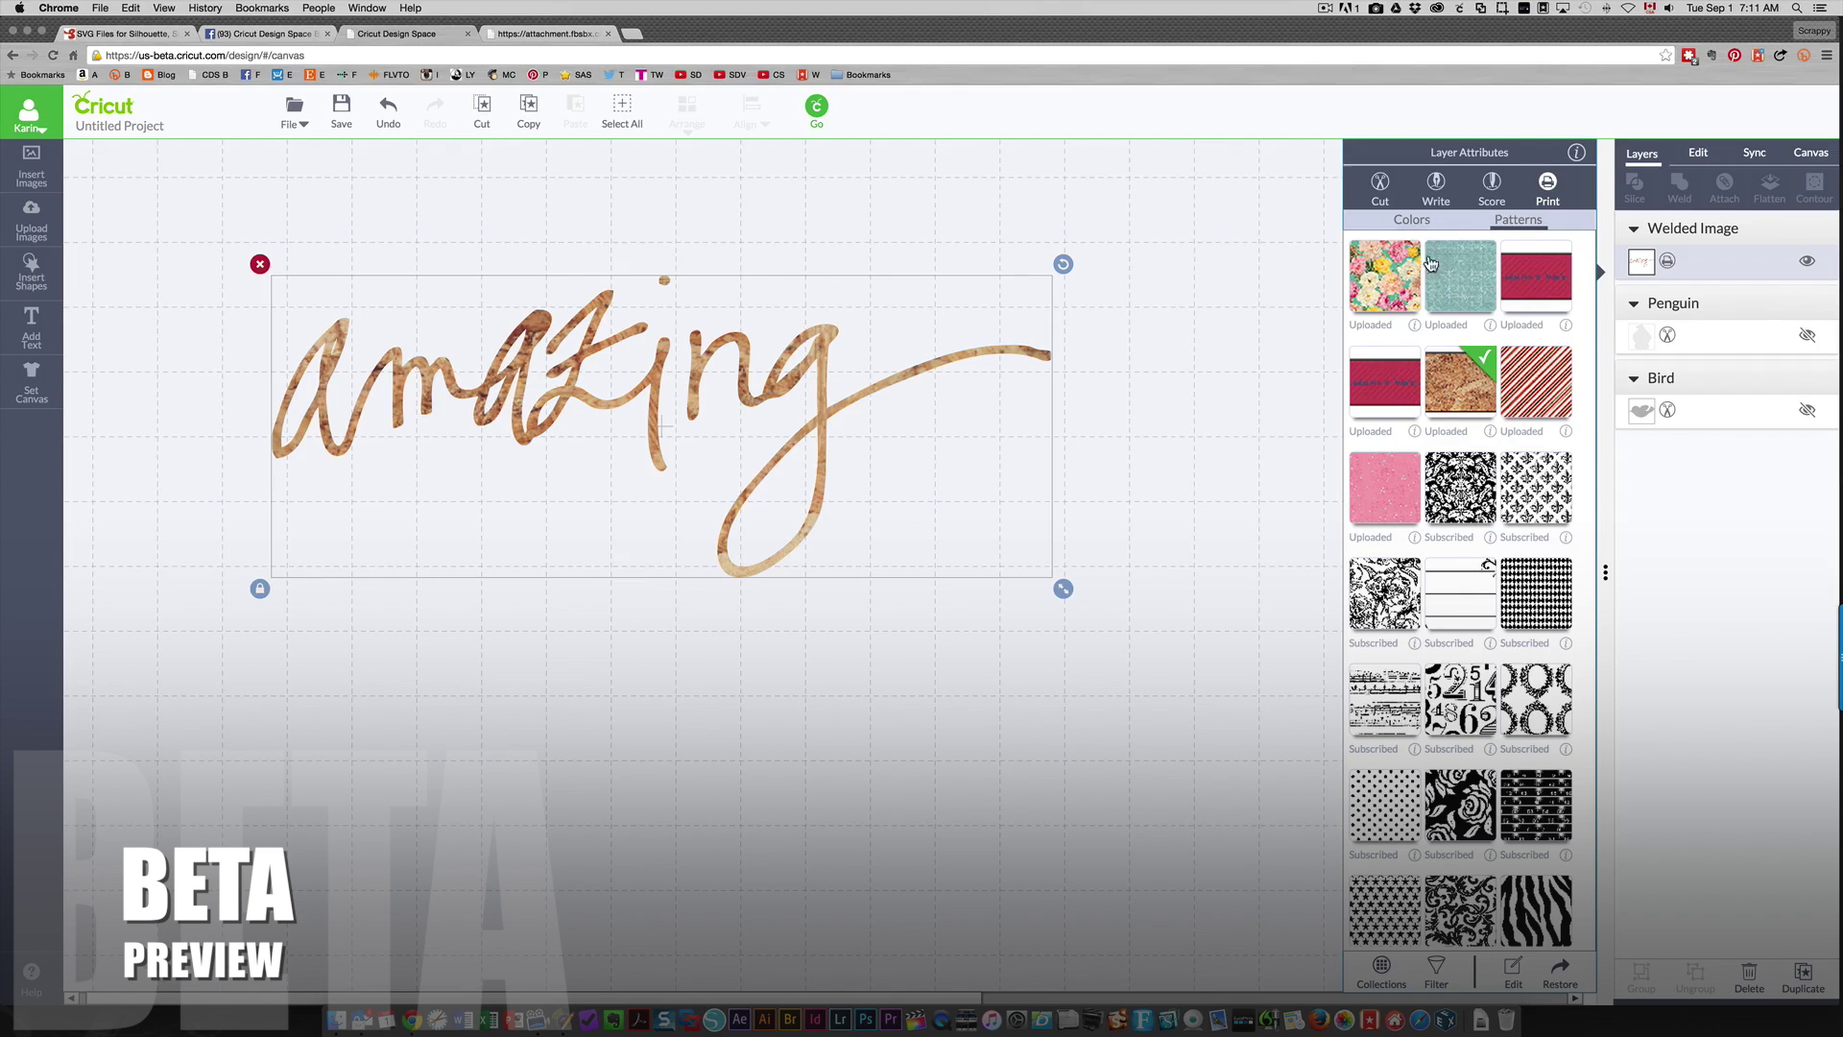
{"action": "left_click", "coordinate": [1459, 297]}
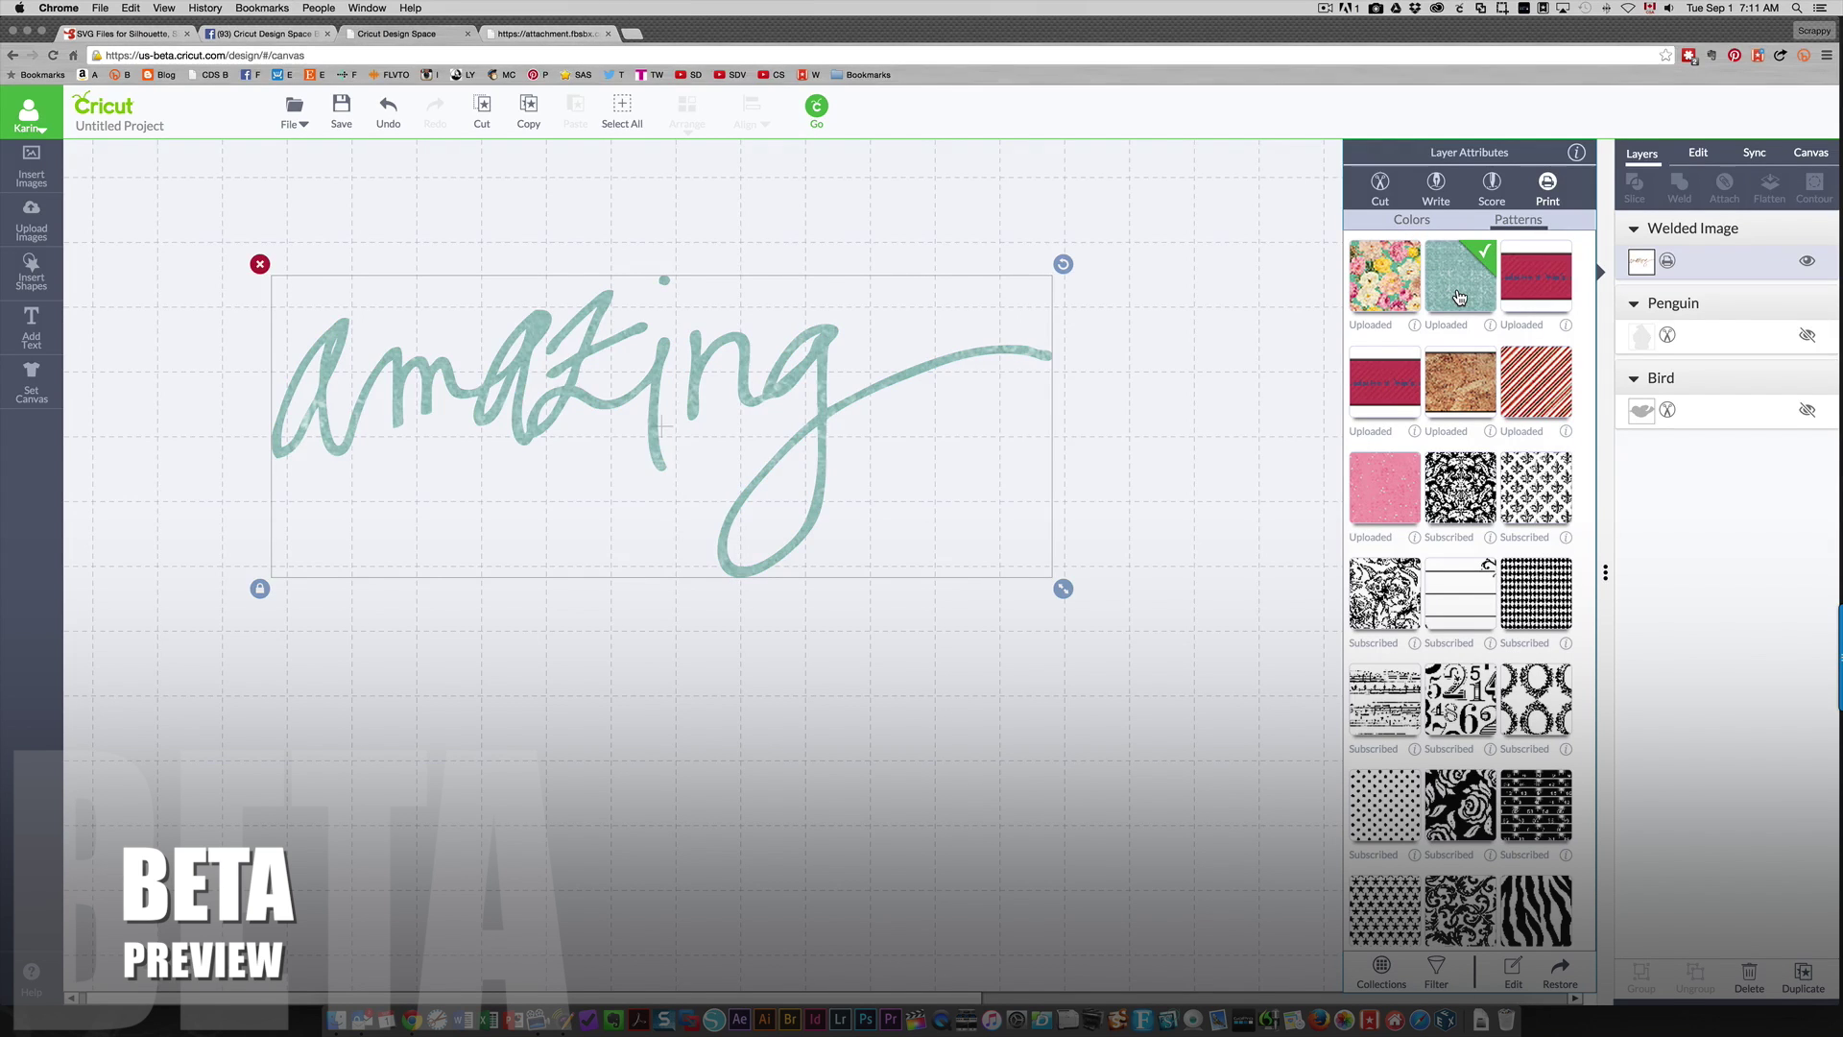
{"action": "left_click", "coordinate": [1395, 290]}
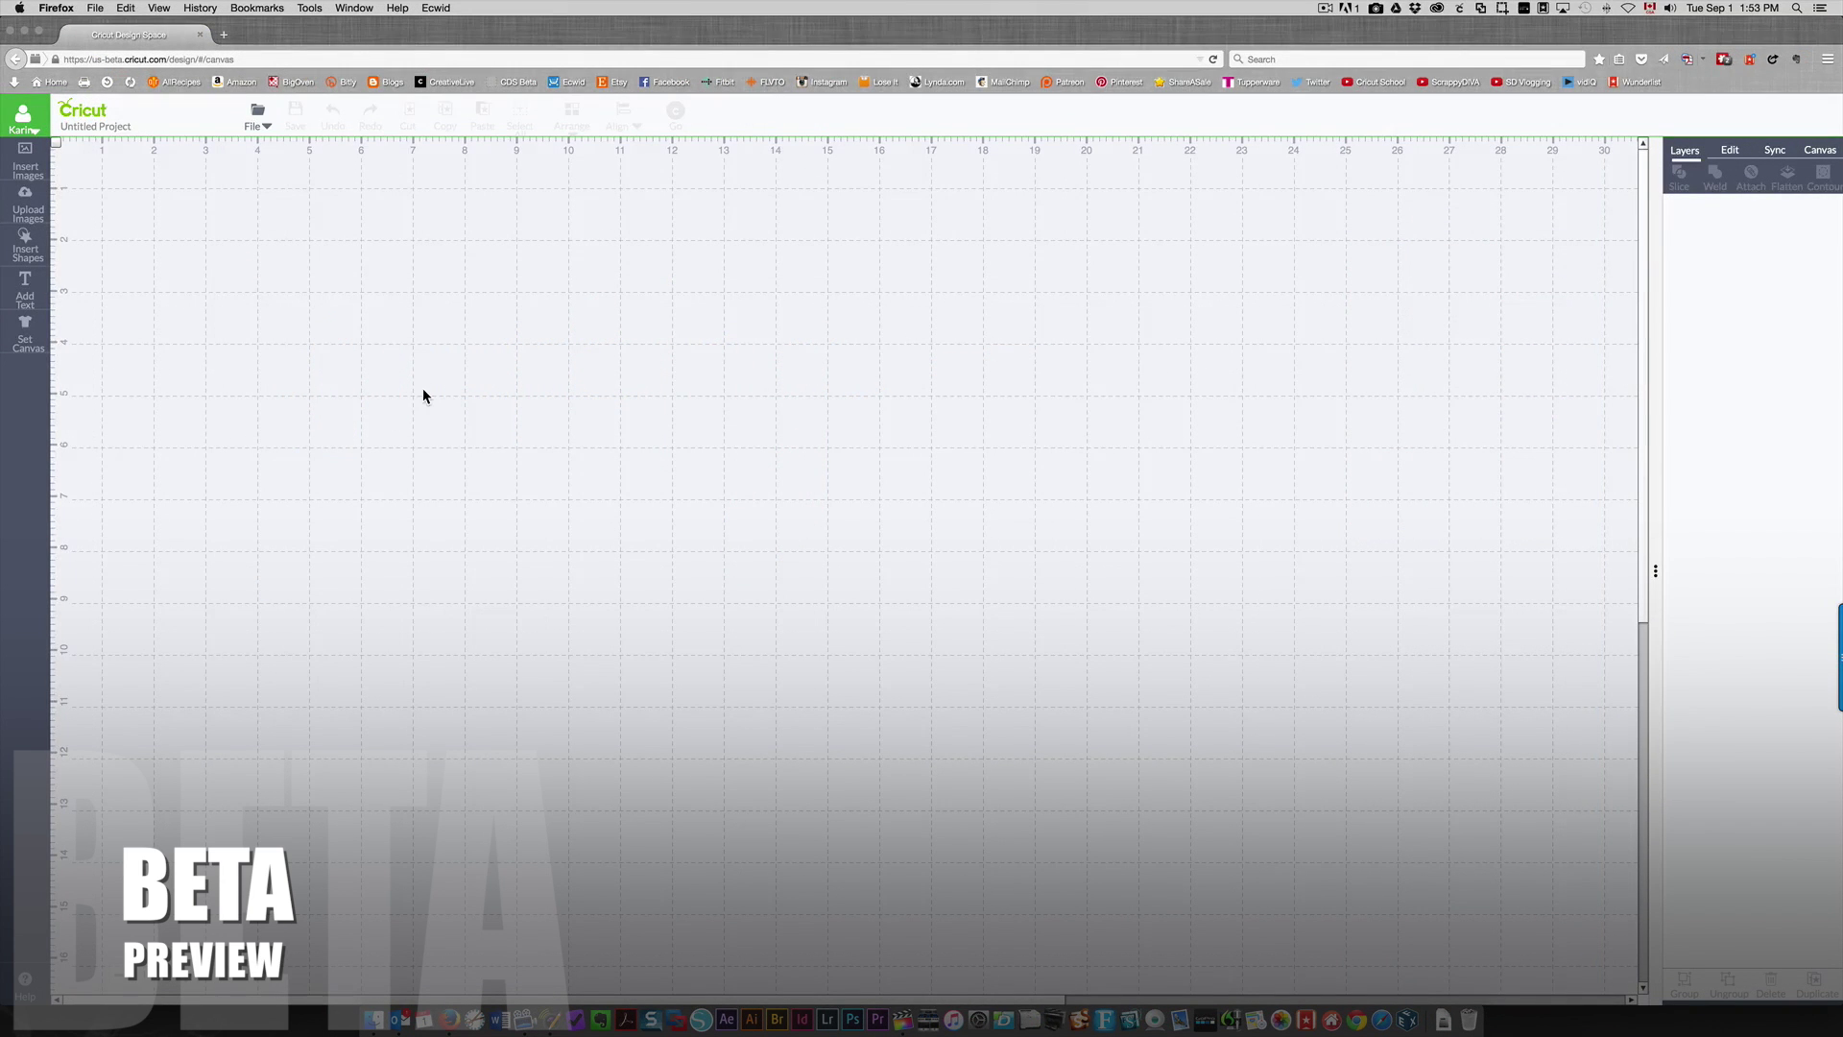
Step: Start a new pattern fill upload and browse the computer for a source file
{"action": "left_click", "coordinate": [28, 215]}
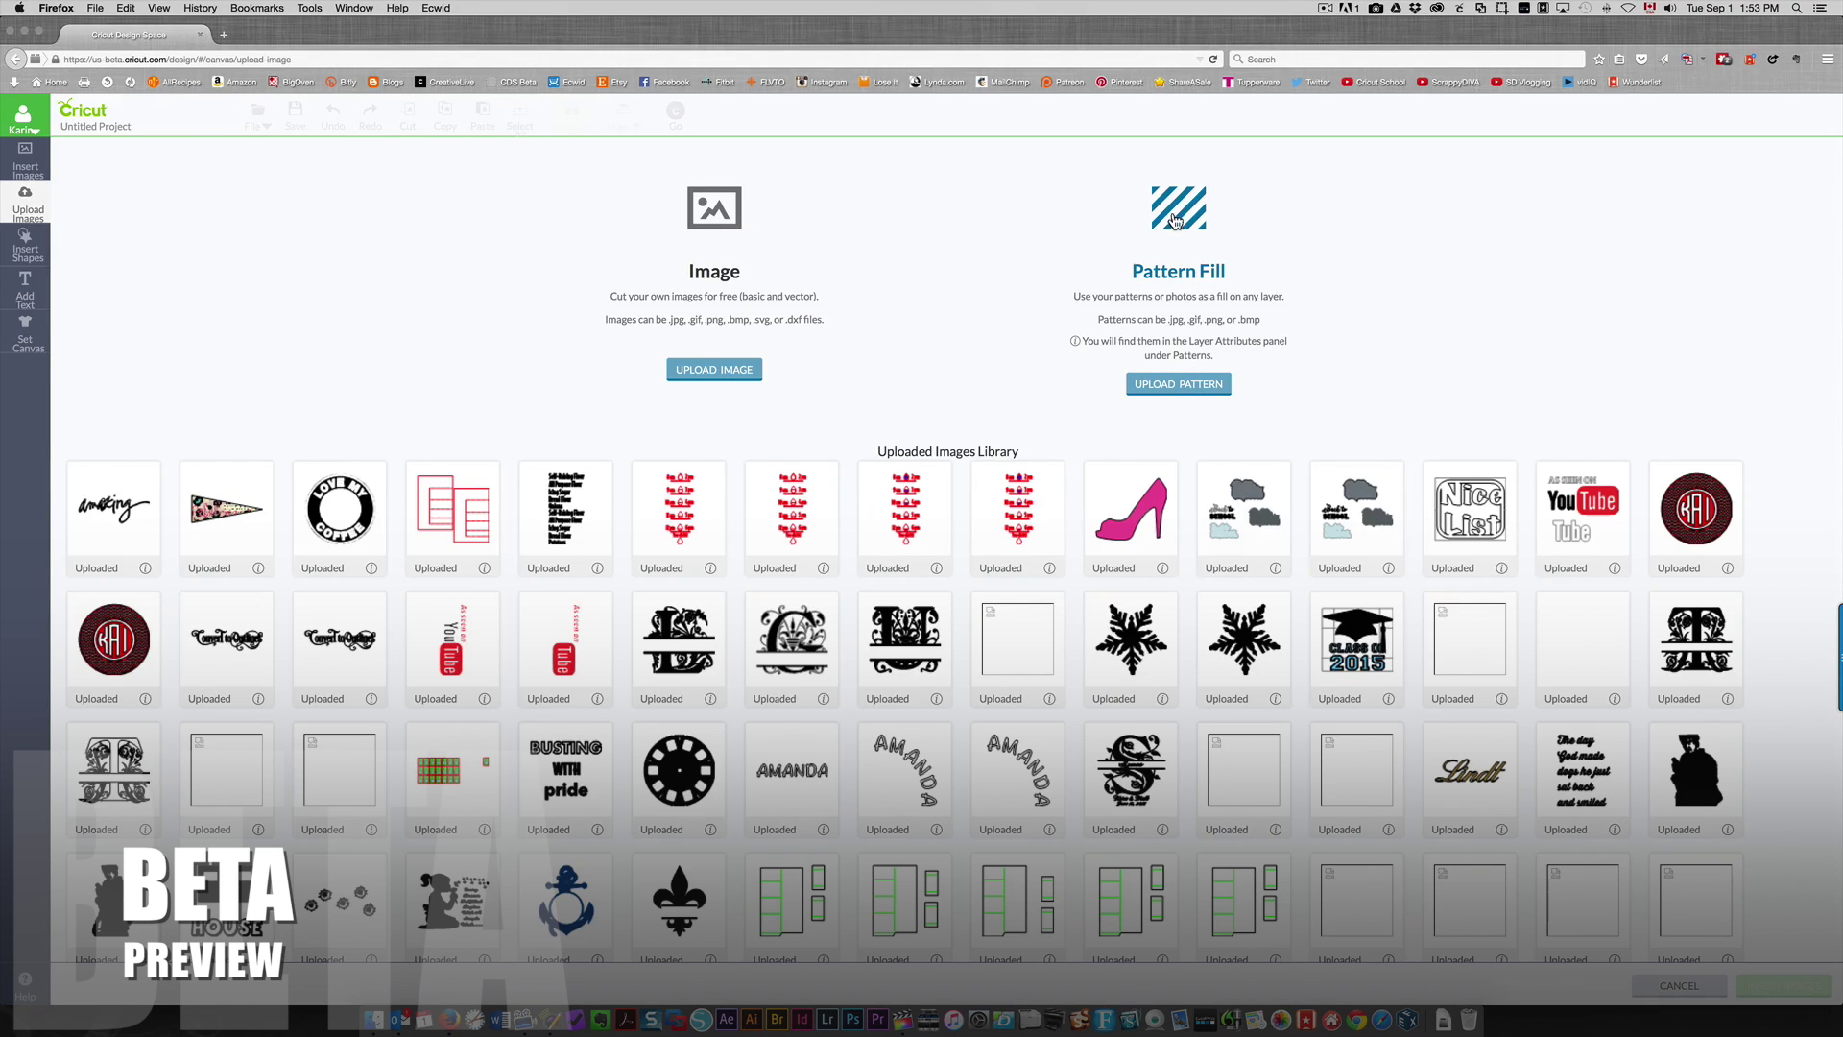
{"action": "left_click", "coordinate": [1179, 384]}
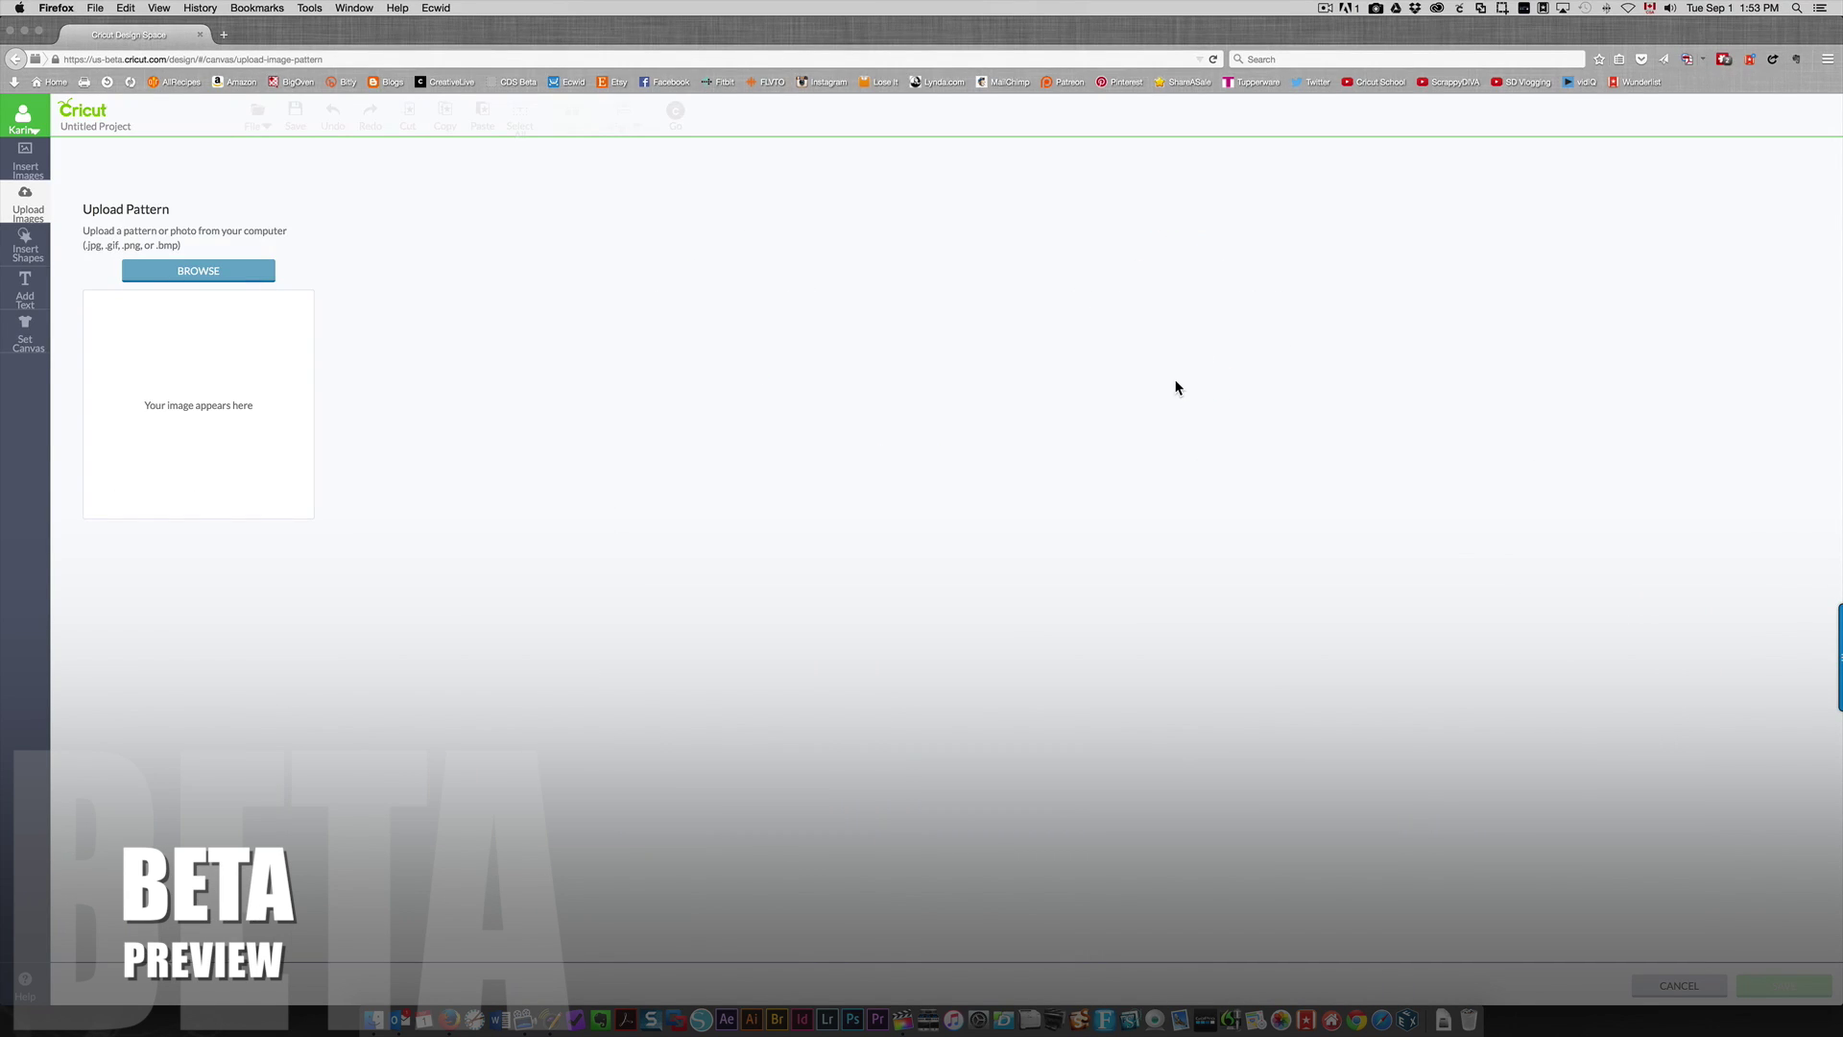
{"action": "left_click", "coordinate": [231, 276]}
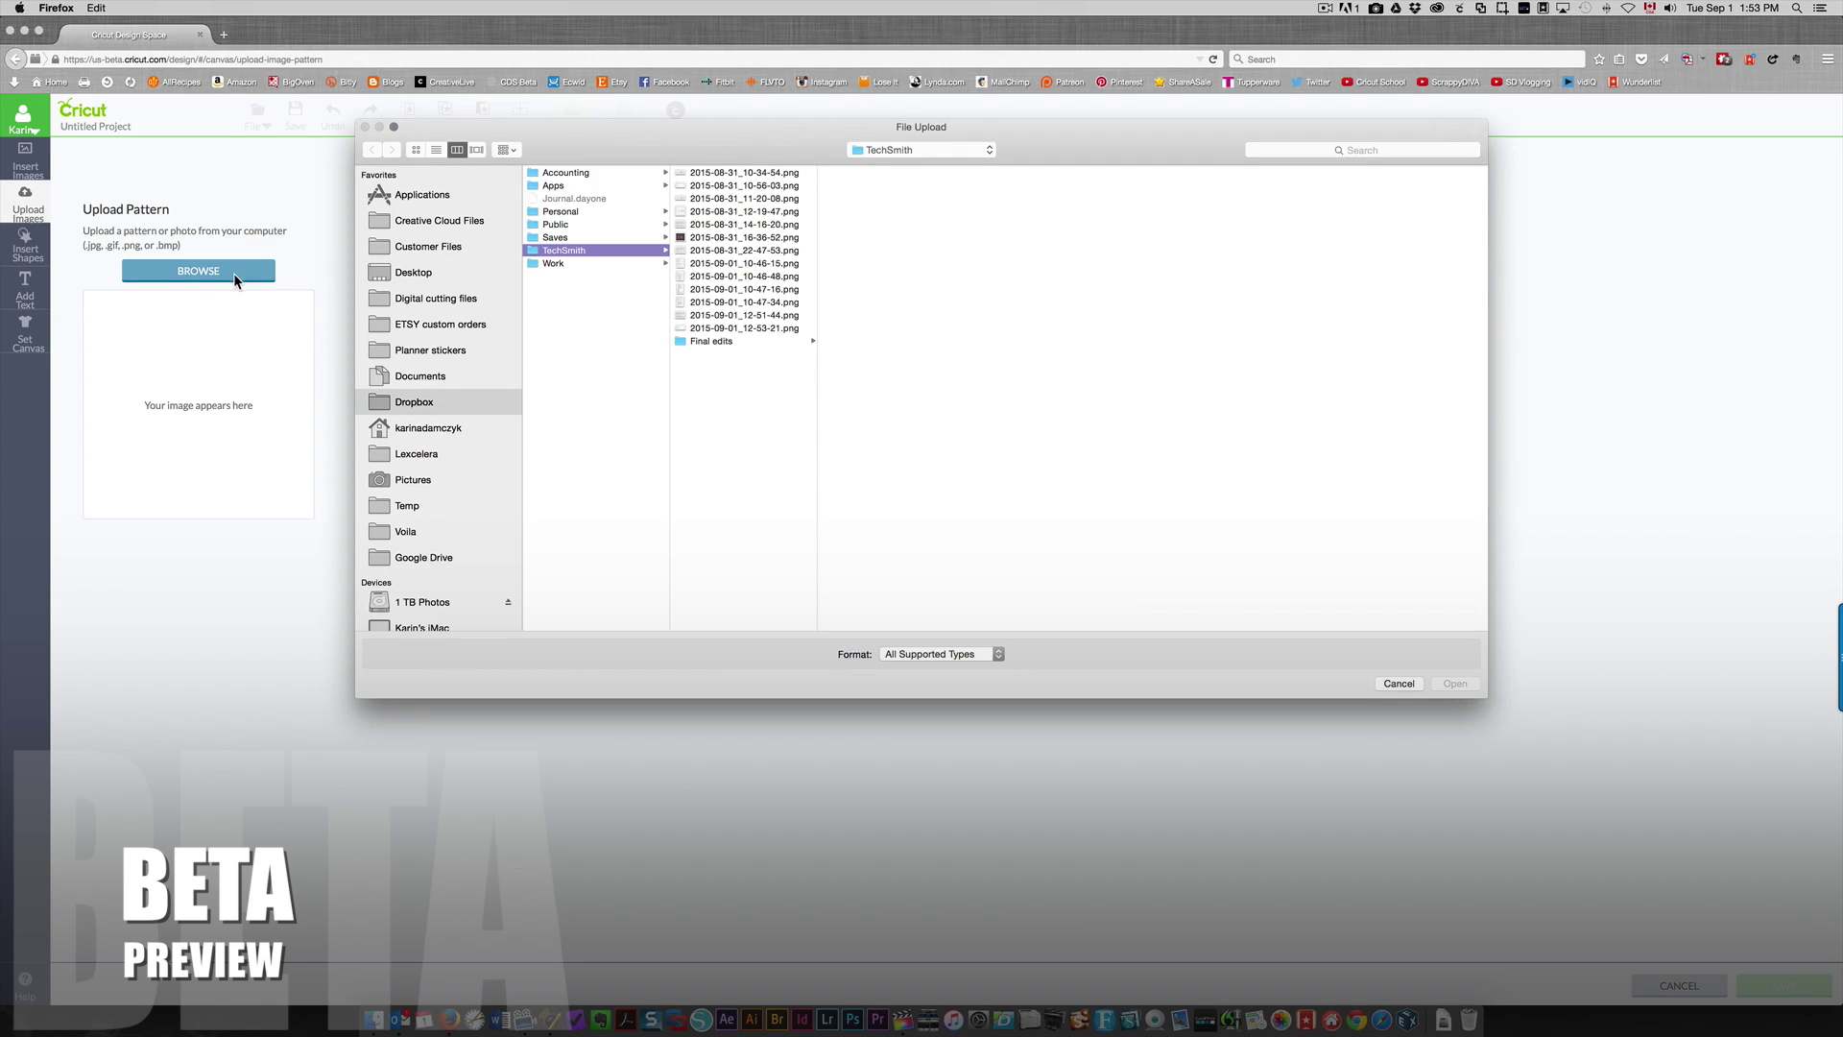
Step: Load the cat photo 19991209_KA_DCP00175 from Pictures > Personal Photos > Tigger, tag it Animals & Wildlife, and save it as a pattern
{"action": "left_click", "coordinate": [418, 480]}
{"action": "scroll", "coordinate": [611, 470], "scroll_direction": "down", "scroll_amount": 3}
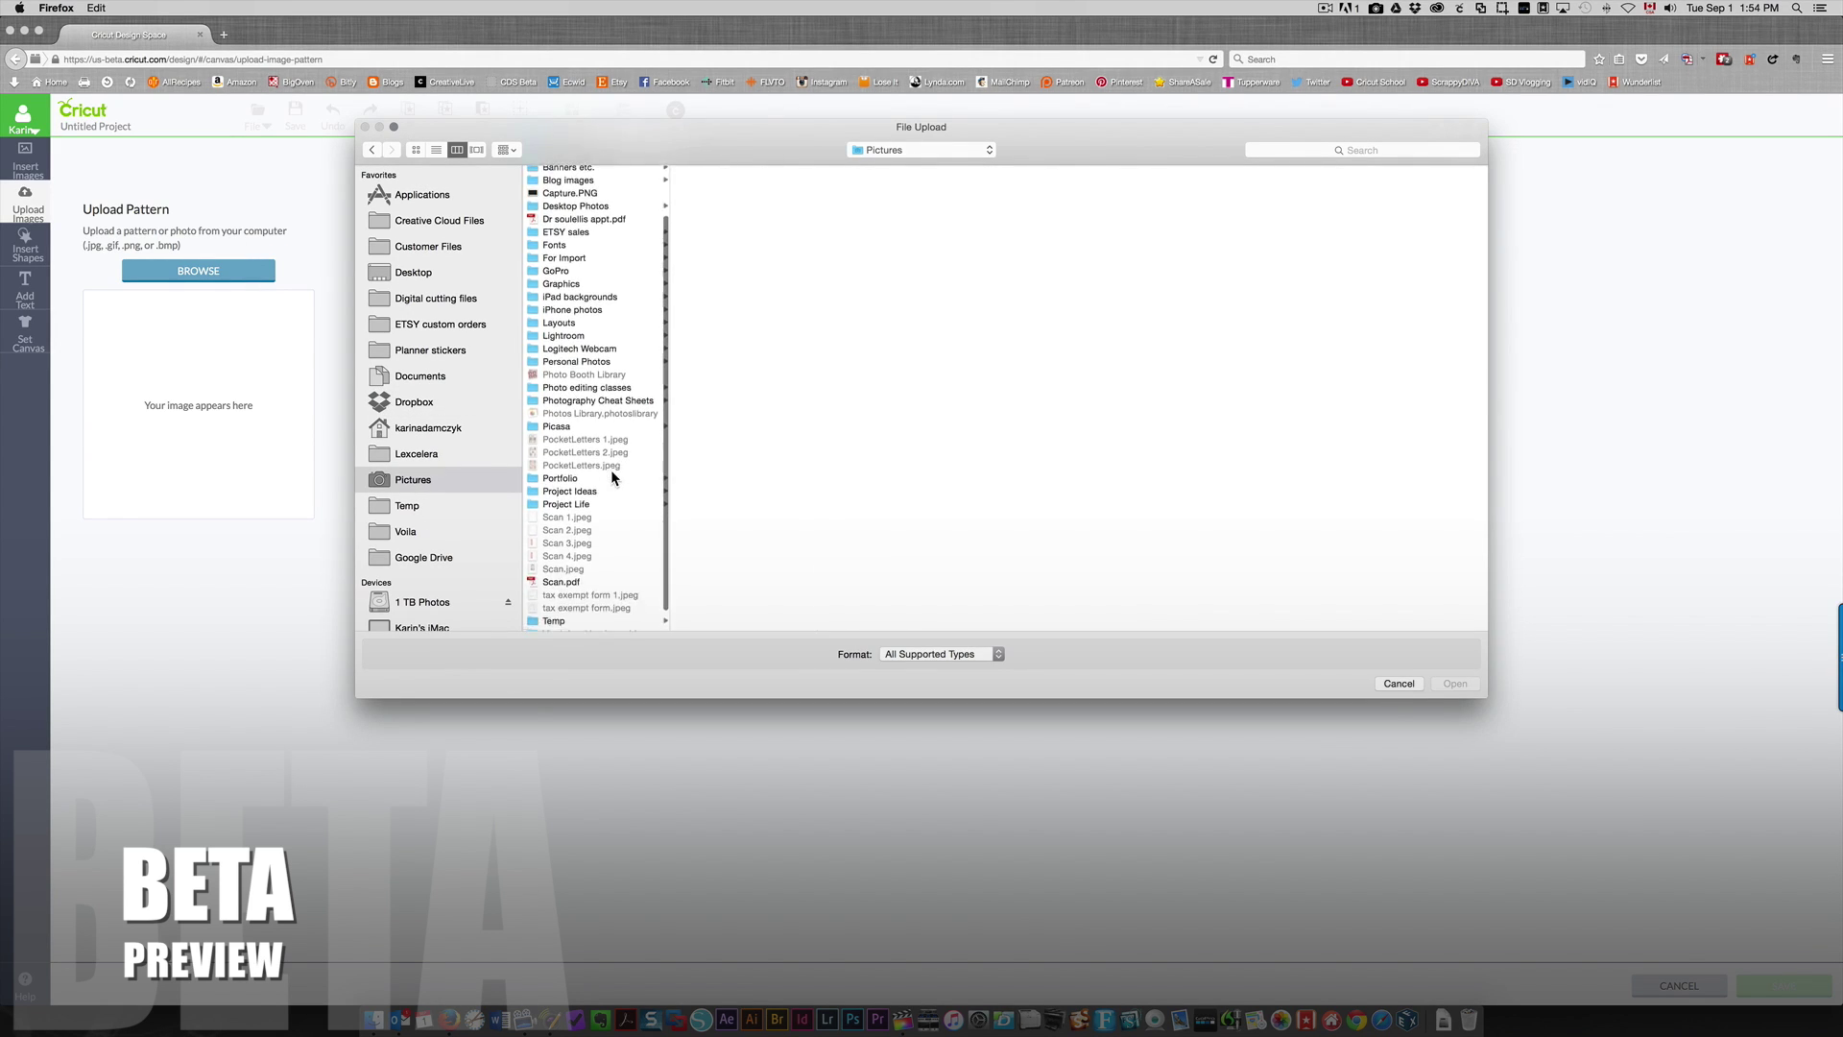
{"action": "scroll", "coordinate": [612, 472], "scroll_direction": "down", "scroll_amount": 2}
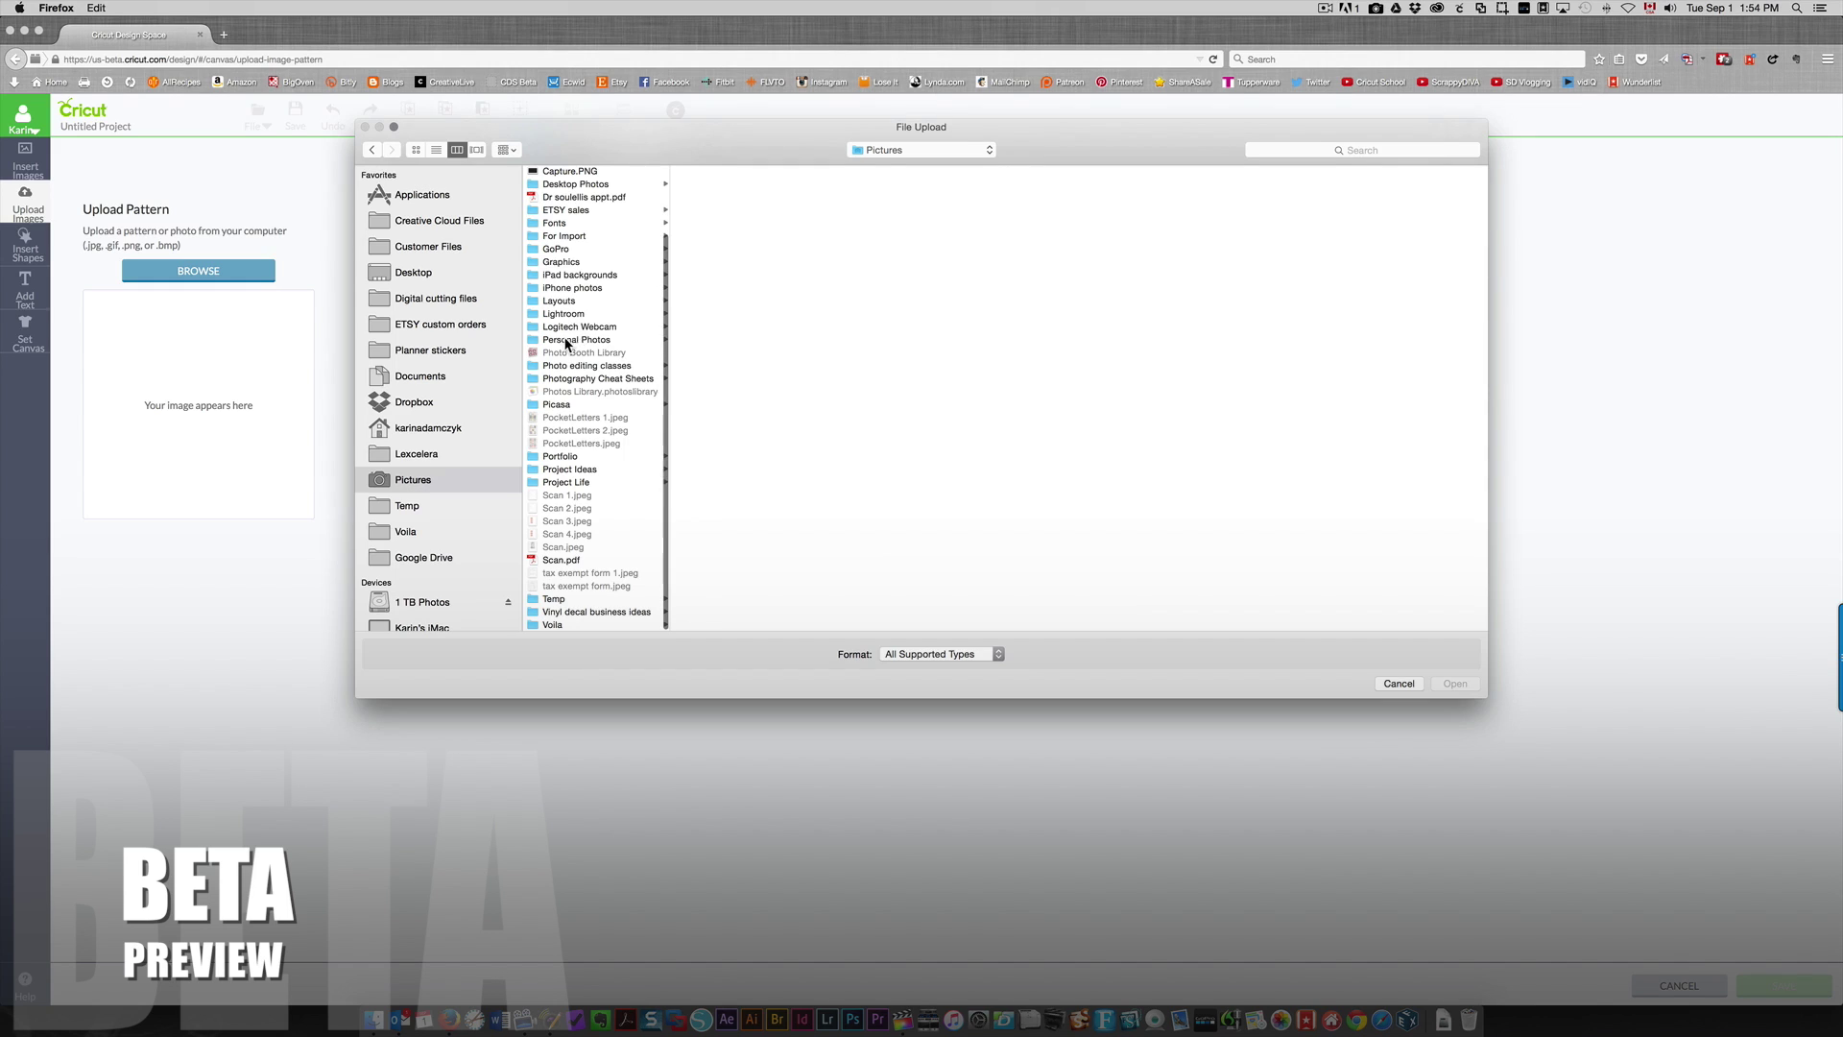
{"action": "left_click", "coordinate": [560, 342]}
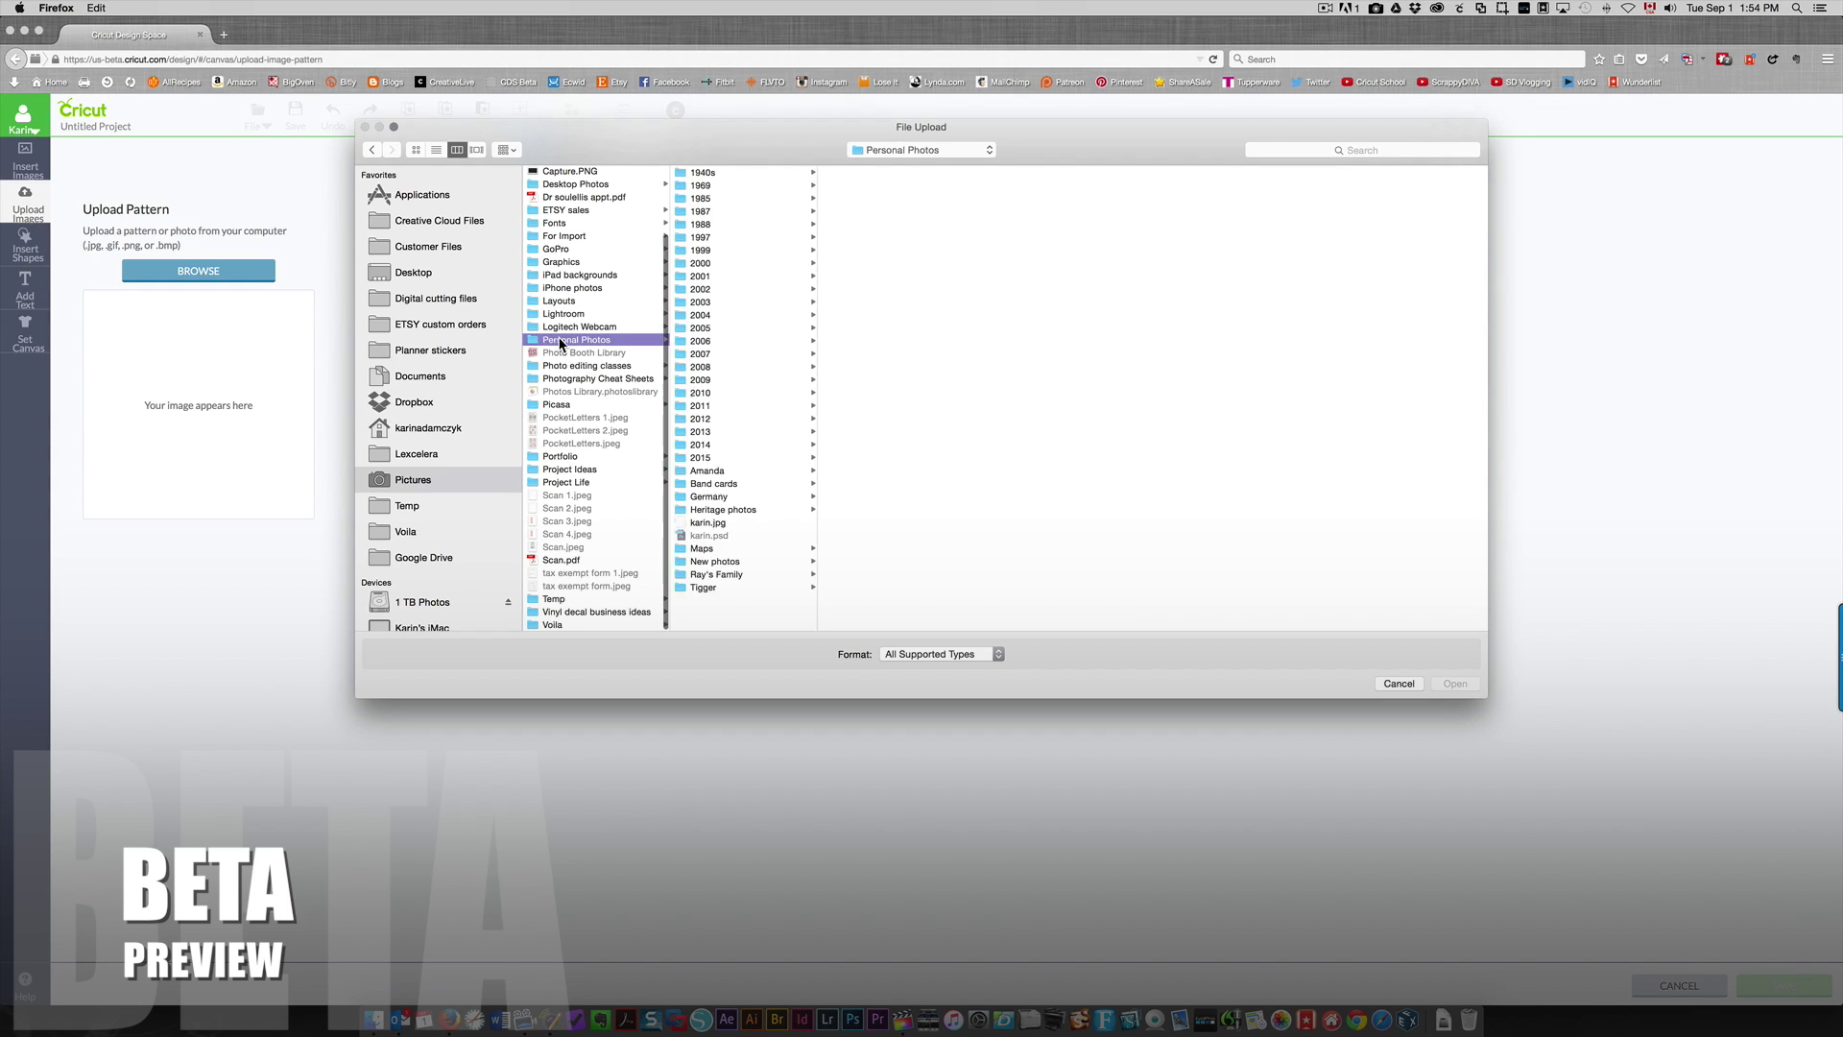
{"action": "left_click", "coordinate": [700, 587]}
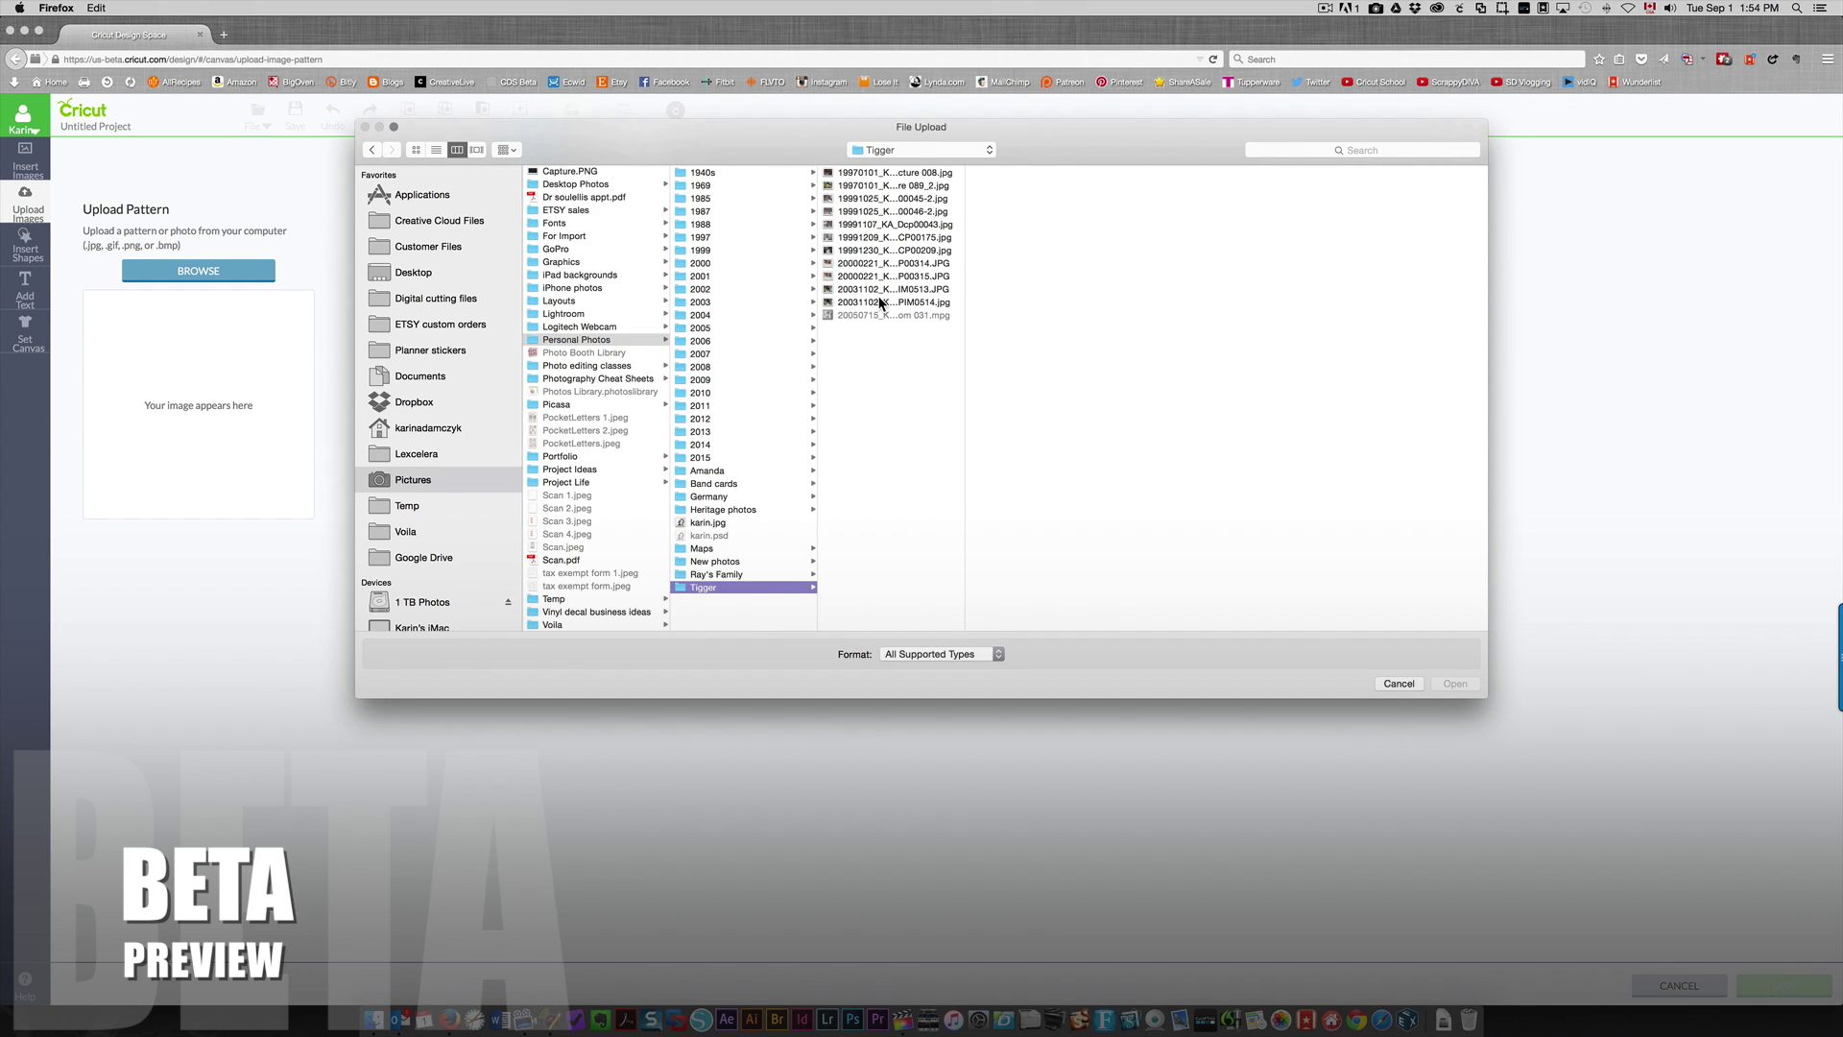
{"action": "left_click", "coordinate": [927, 238]}
{"action": "left_click", "coordinate": [1455, 683]}
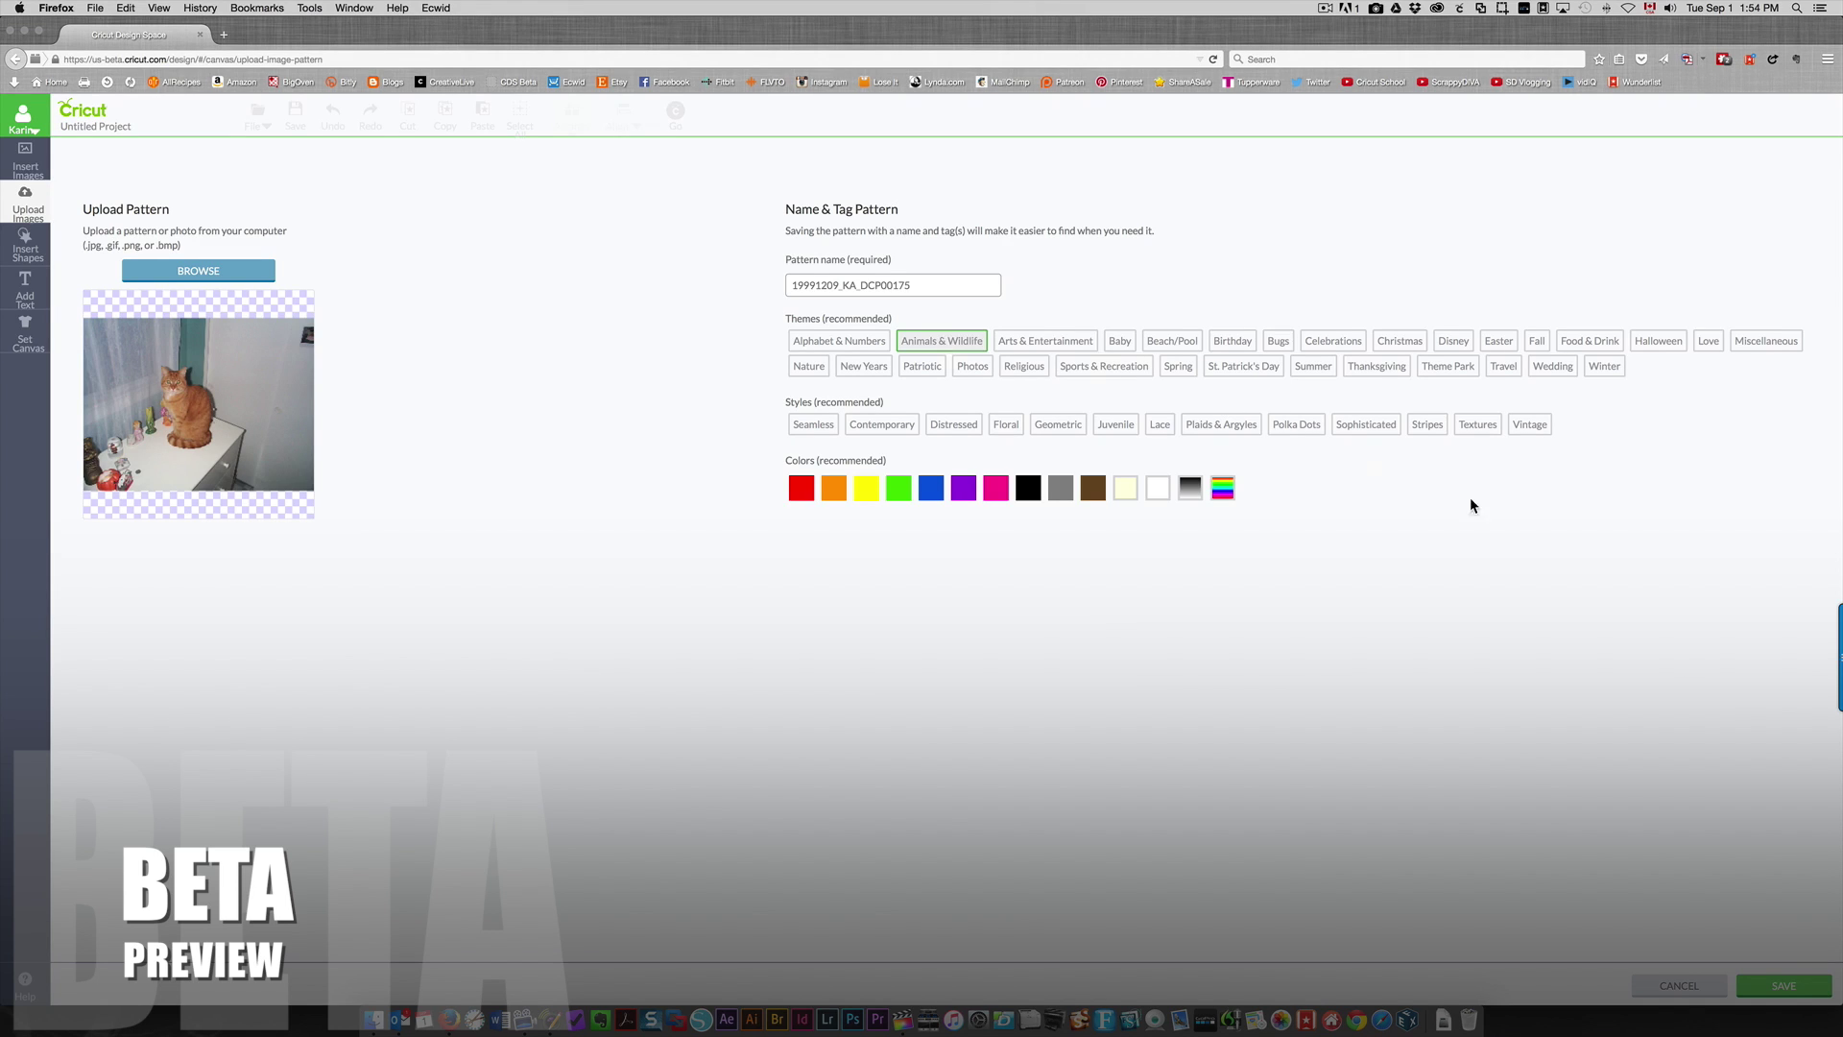
{"action": "left_click", "coordinate": [1805, 989]}
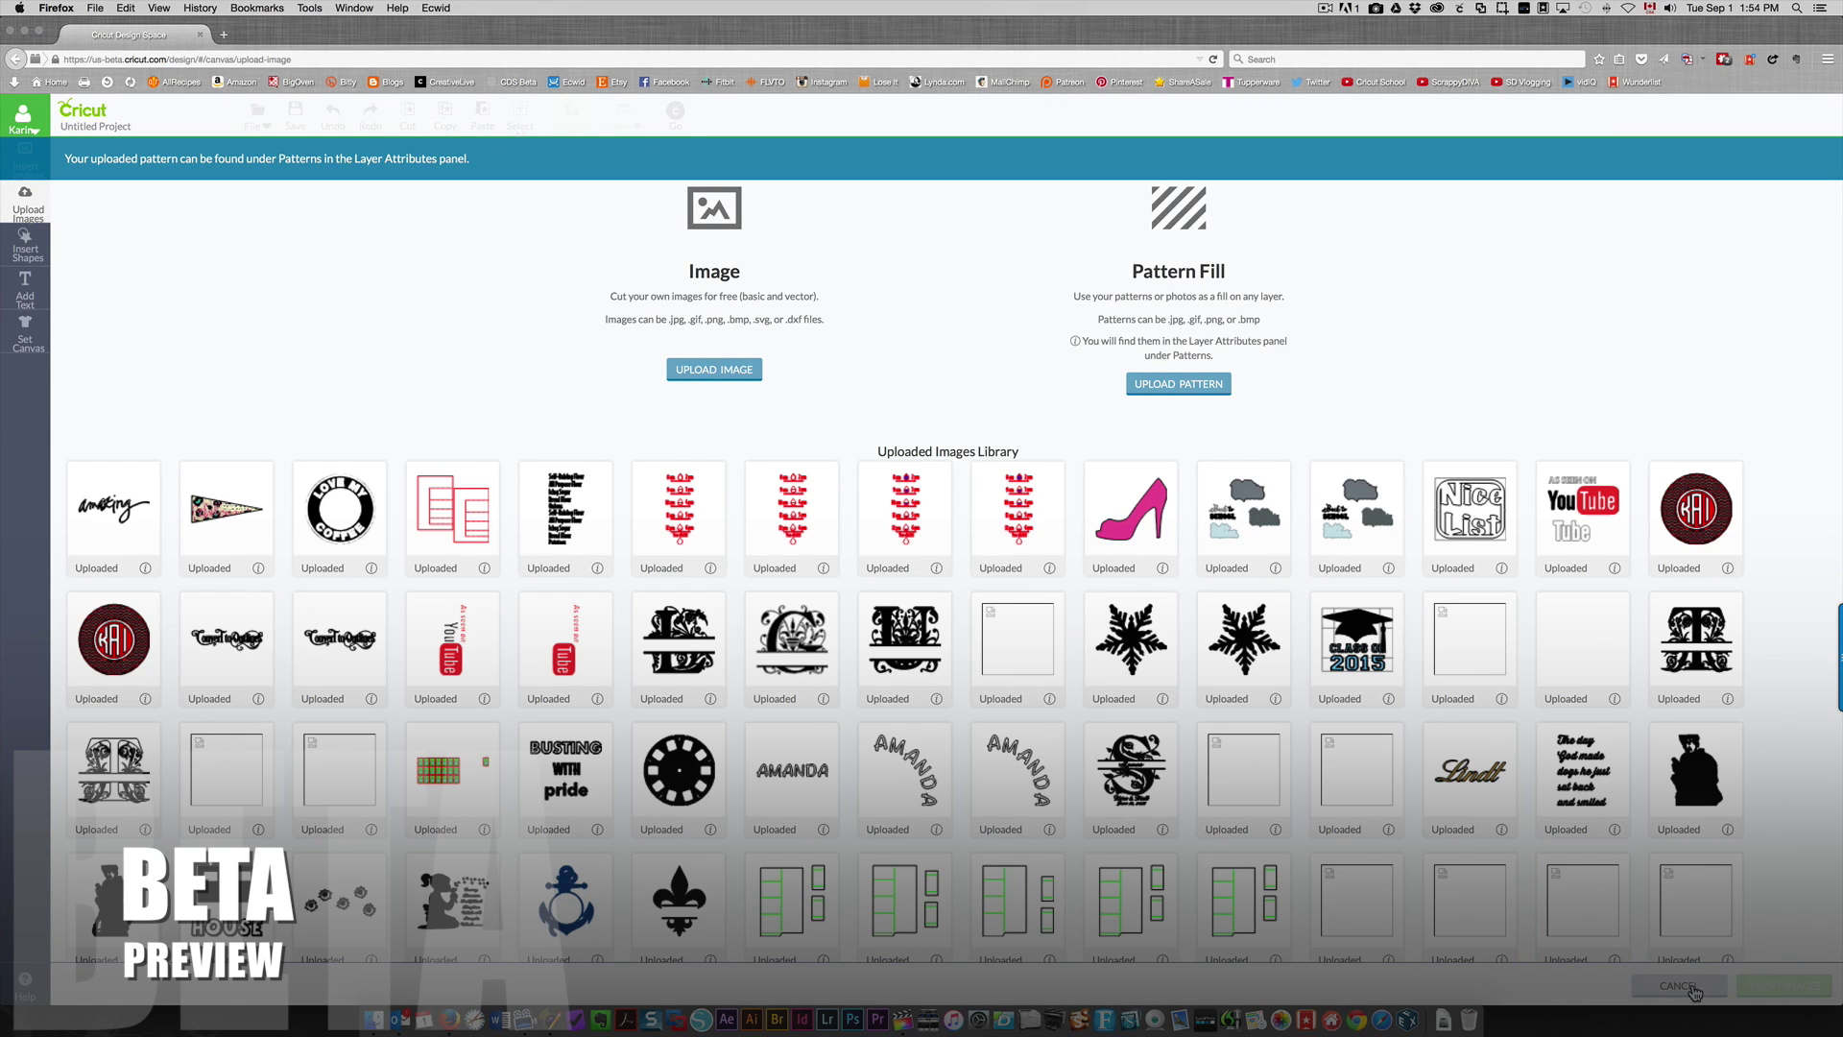
Step: Insert a heart shape, move it up and to the right, and enlarge it to about 8.8 ruler units wide
{"action": "left_click", "coordinate": [29, 204]}
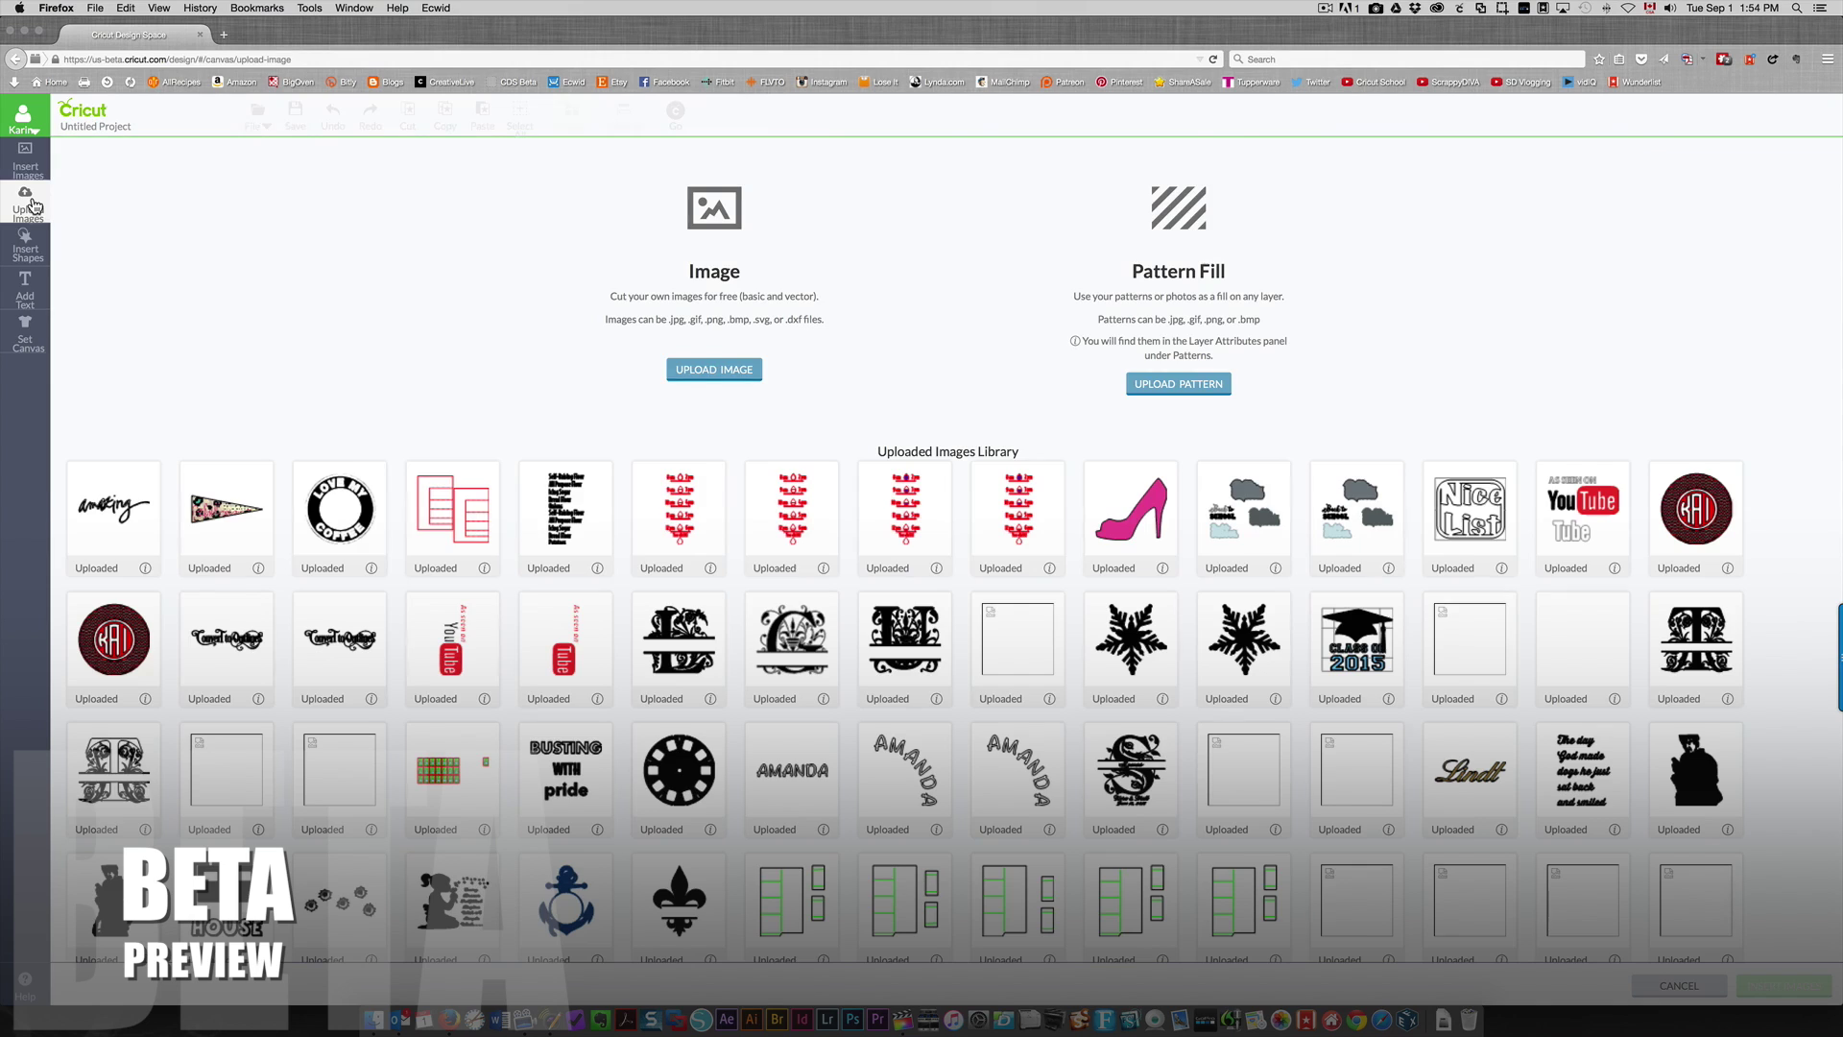
{"action": "left_click", "coordinate": [26, 252]}
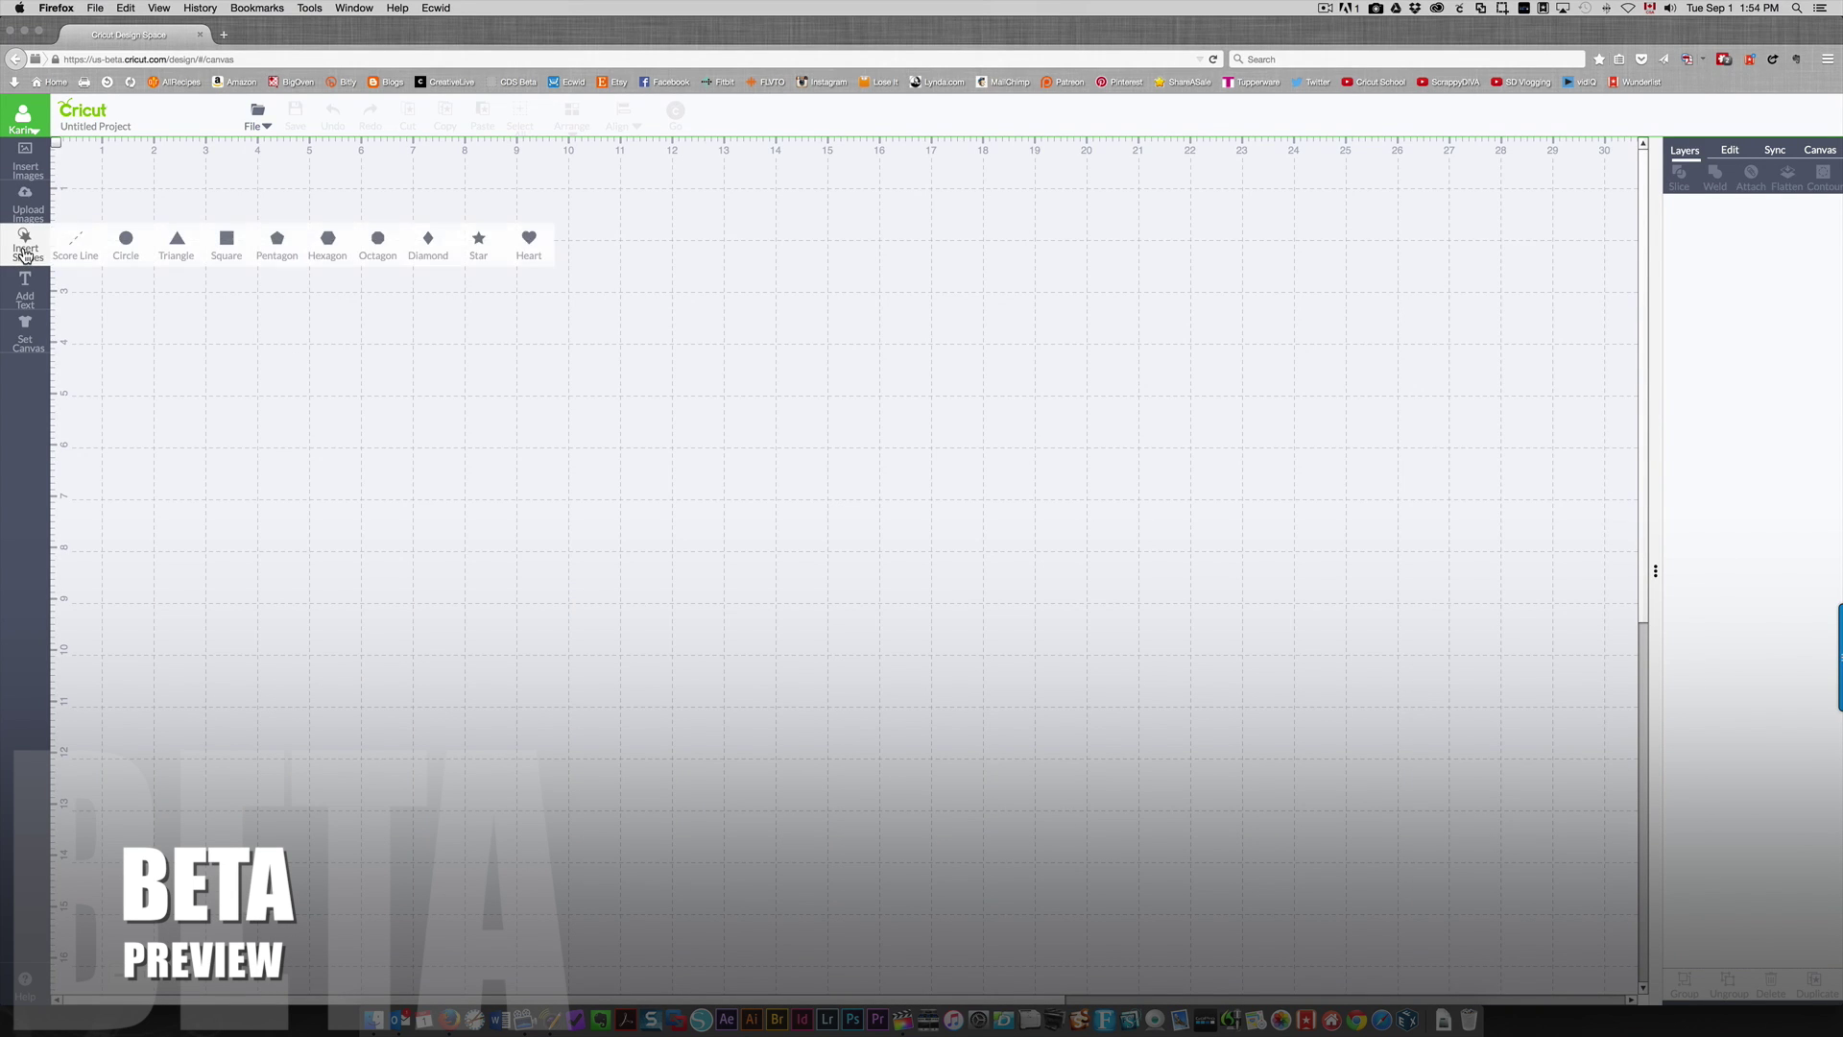
{"action": "left_click", "coordinate": [529, 240]}
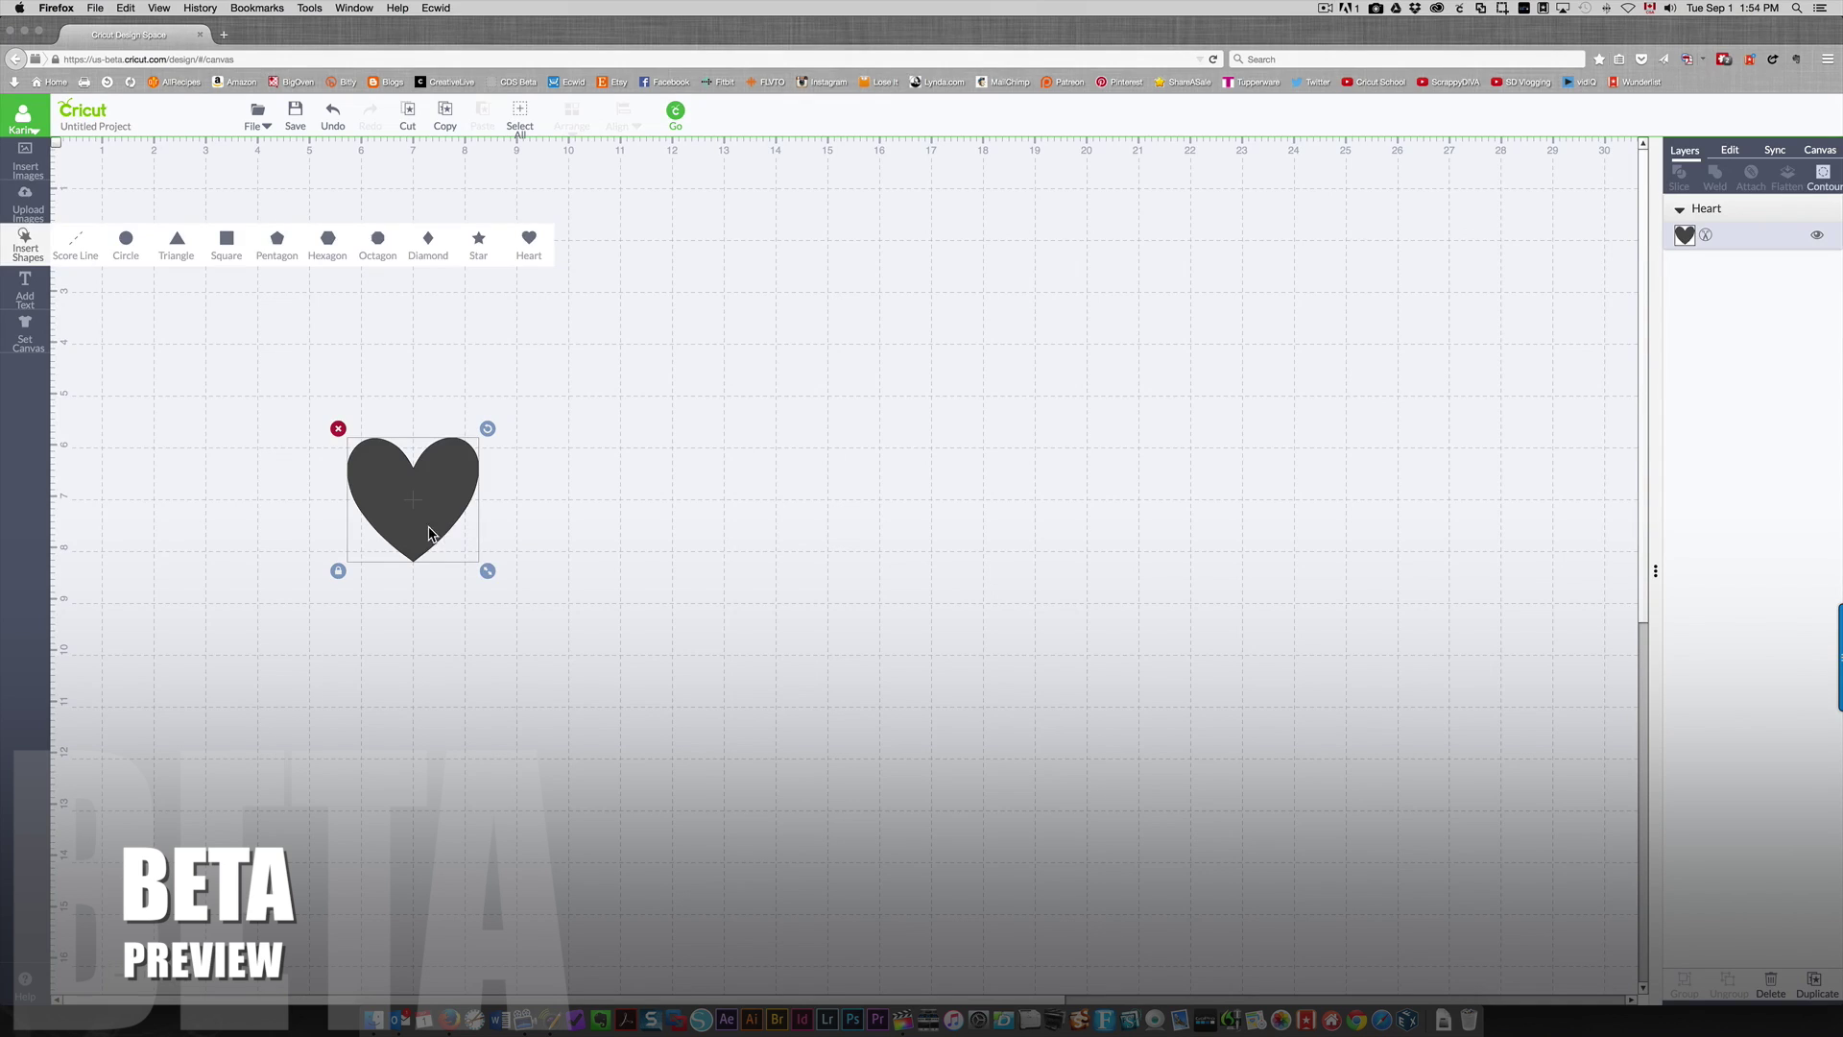
{"action": "left_click_drag", "start_coordinate": [441, 507], "coordinate": [576, 345]}
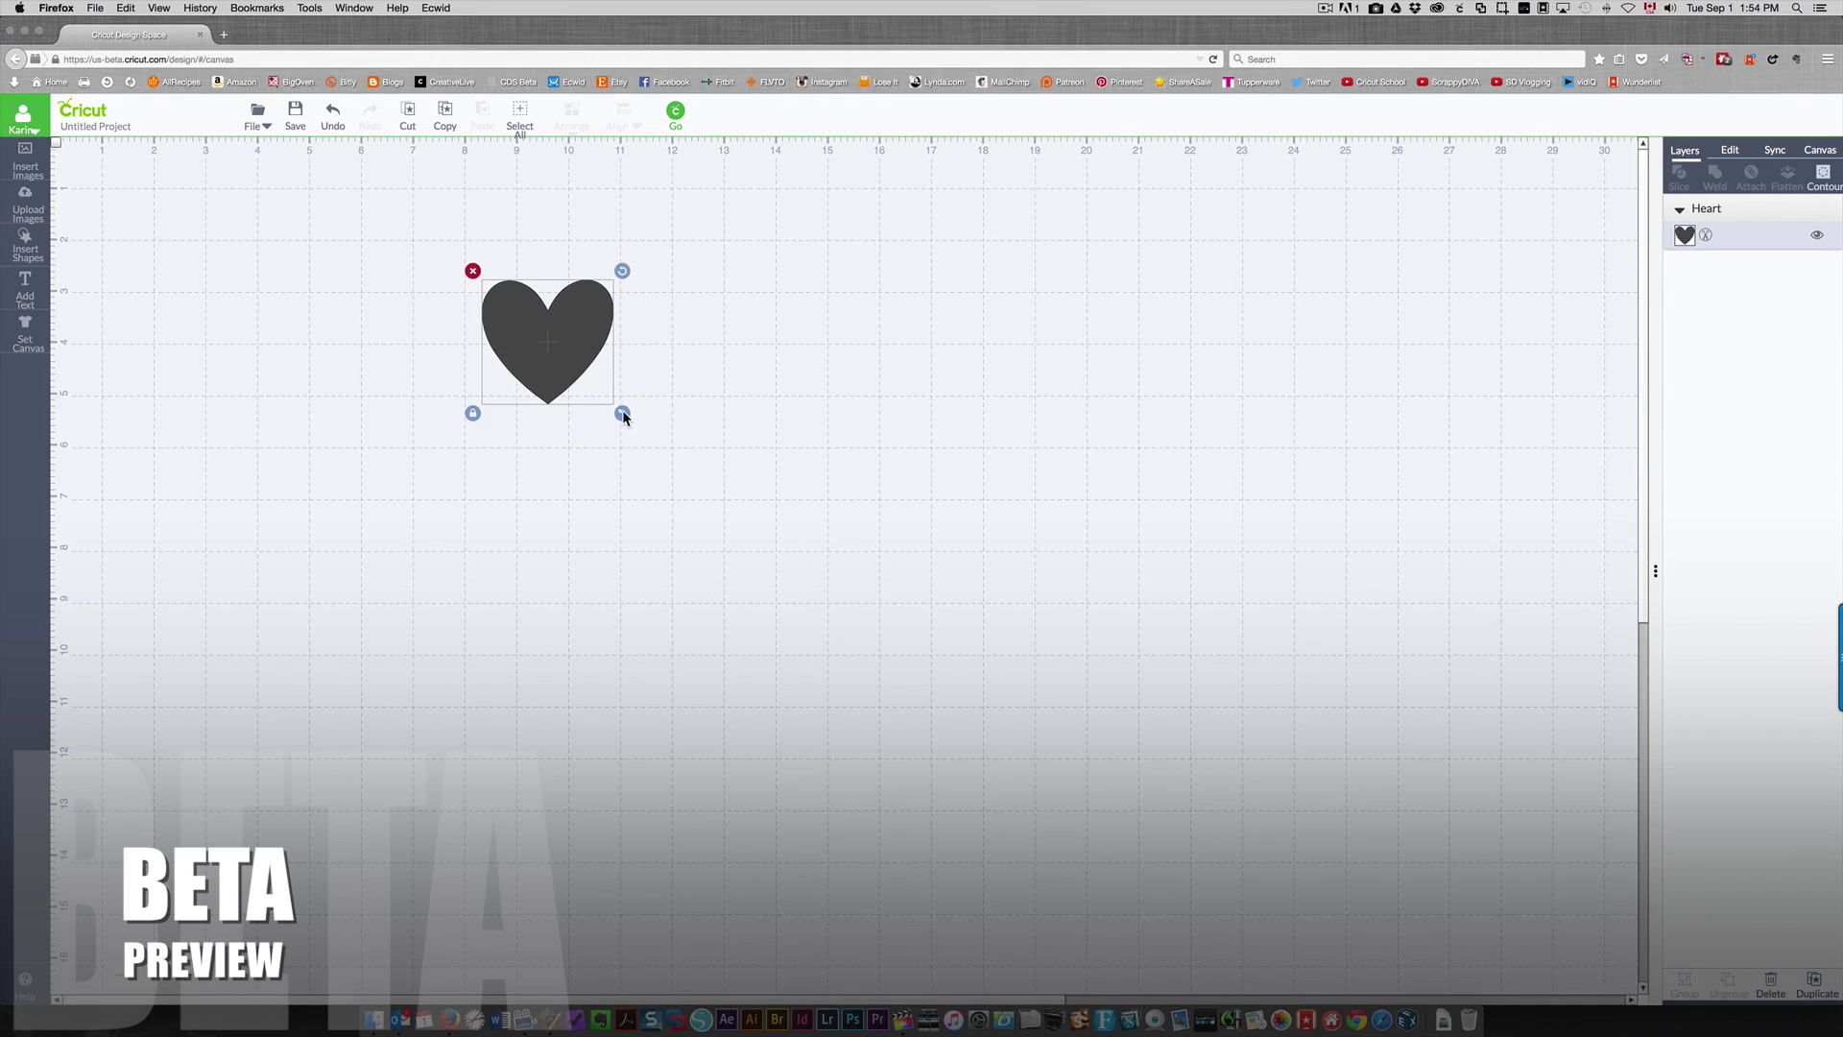
{"action": "left_click_drag", "start_coordinate": [622, 413], "coordinate": [998, 744]}
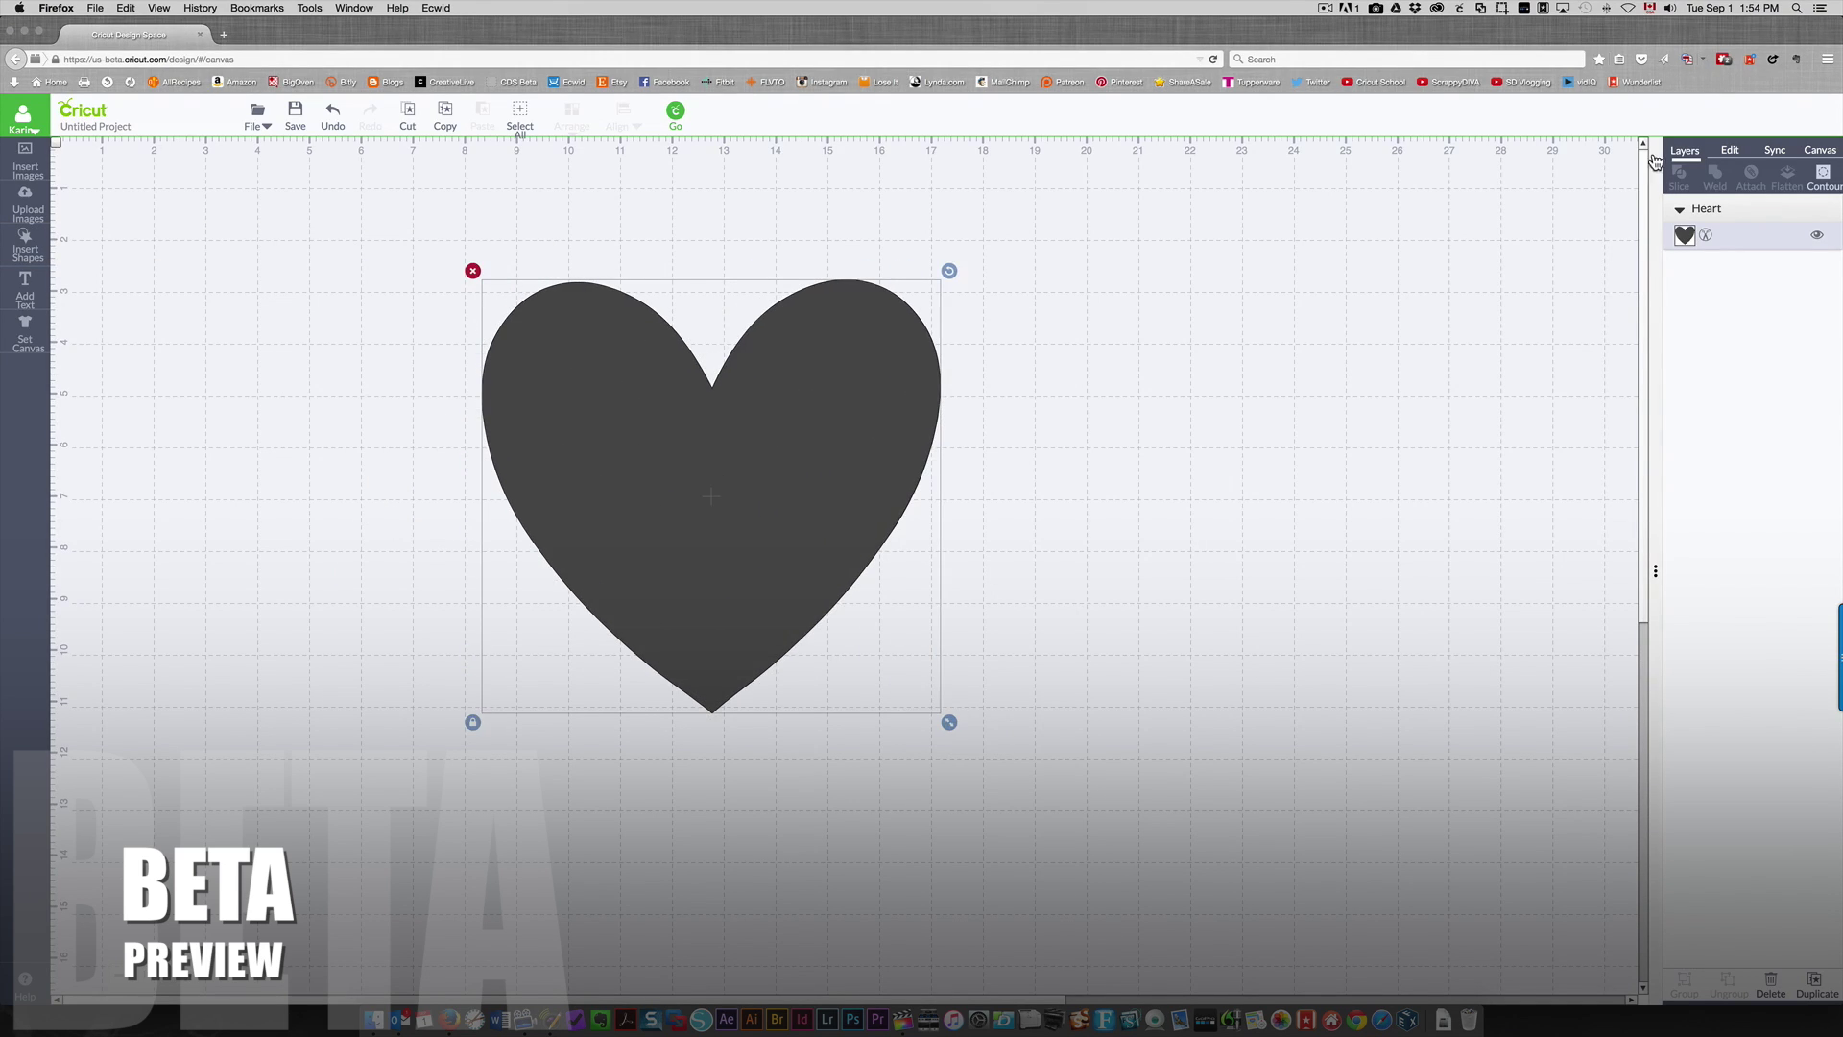
Step: Set the heart layer to Print and fill it with the uploaded cat photo pattern
{"action": "left_click", "coordinate": [1684, 233]}
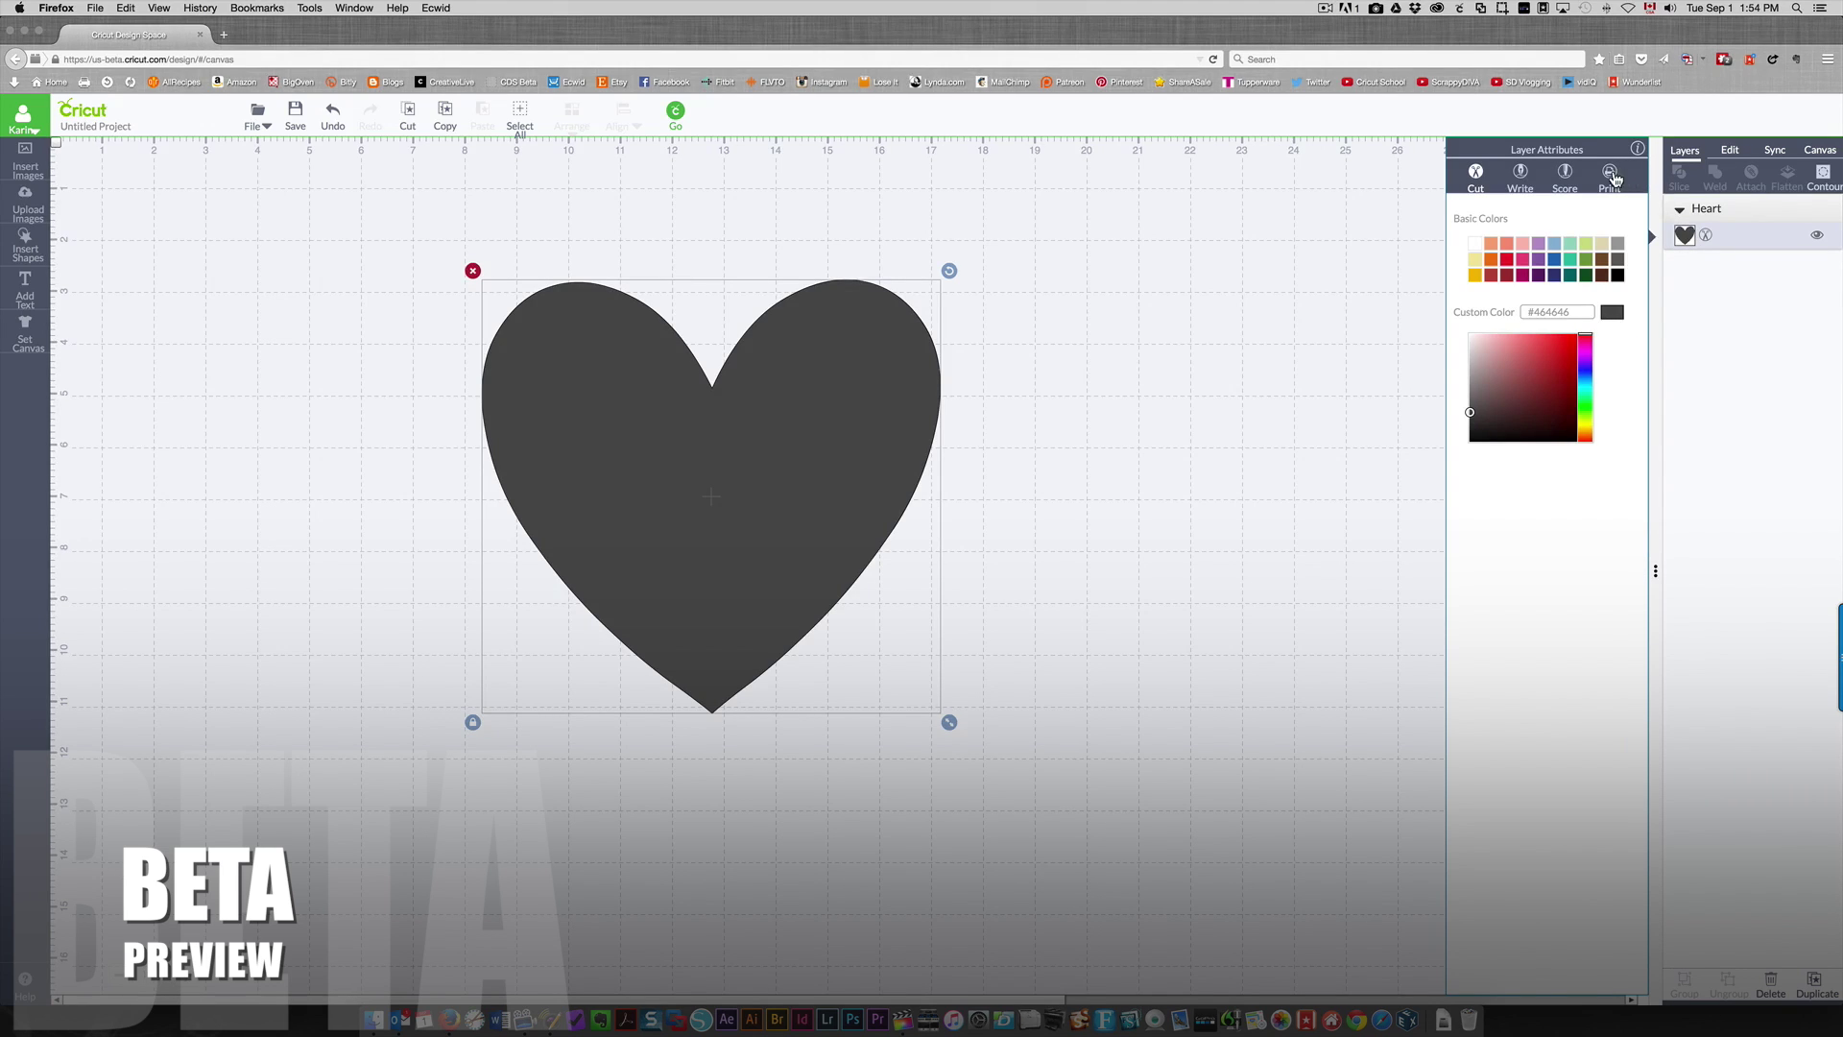
{"action": "left_click", "coordinate": [1612, 176]}
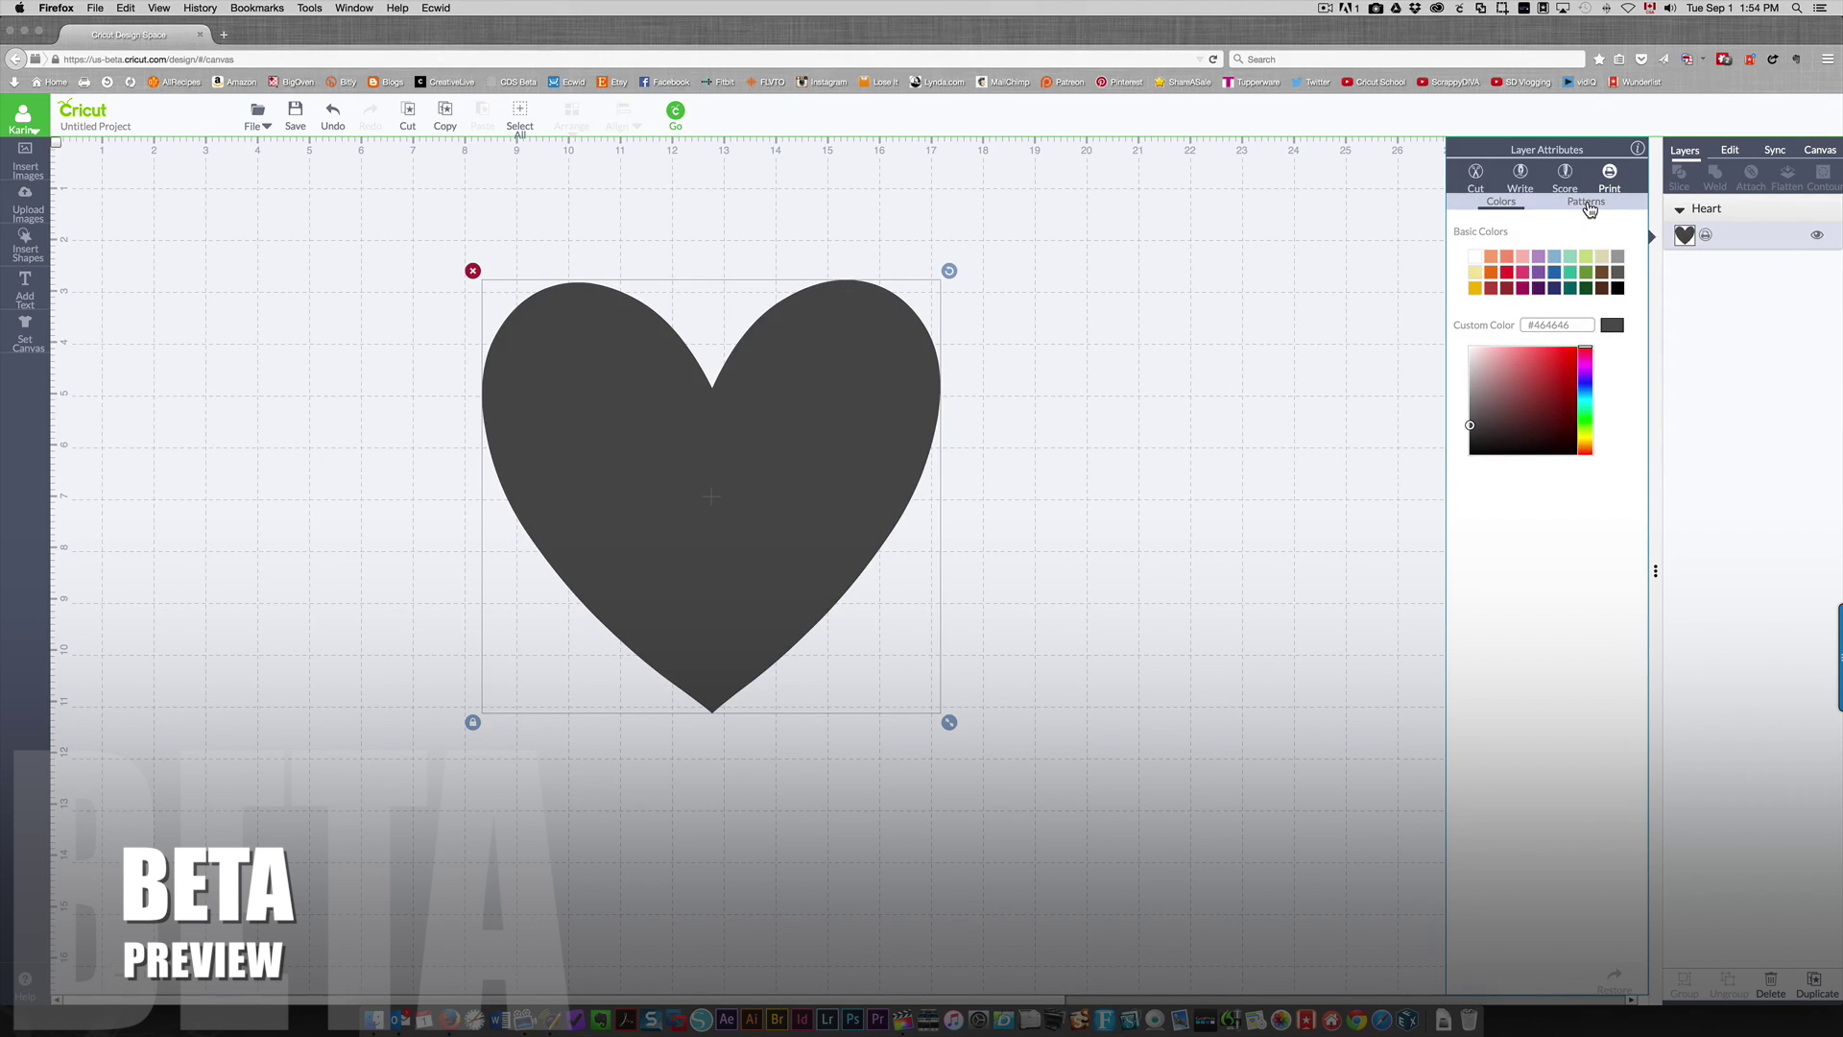
{"action": "left_click", "coordinate": [1588, 205]}
{"action": "left_click", "coordinate": [1483, 252]}
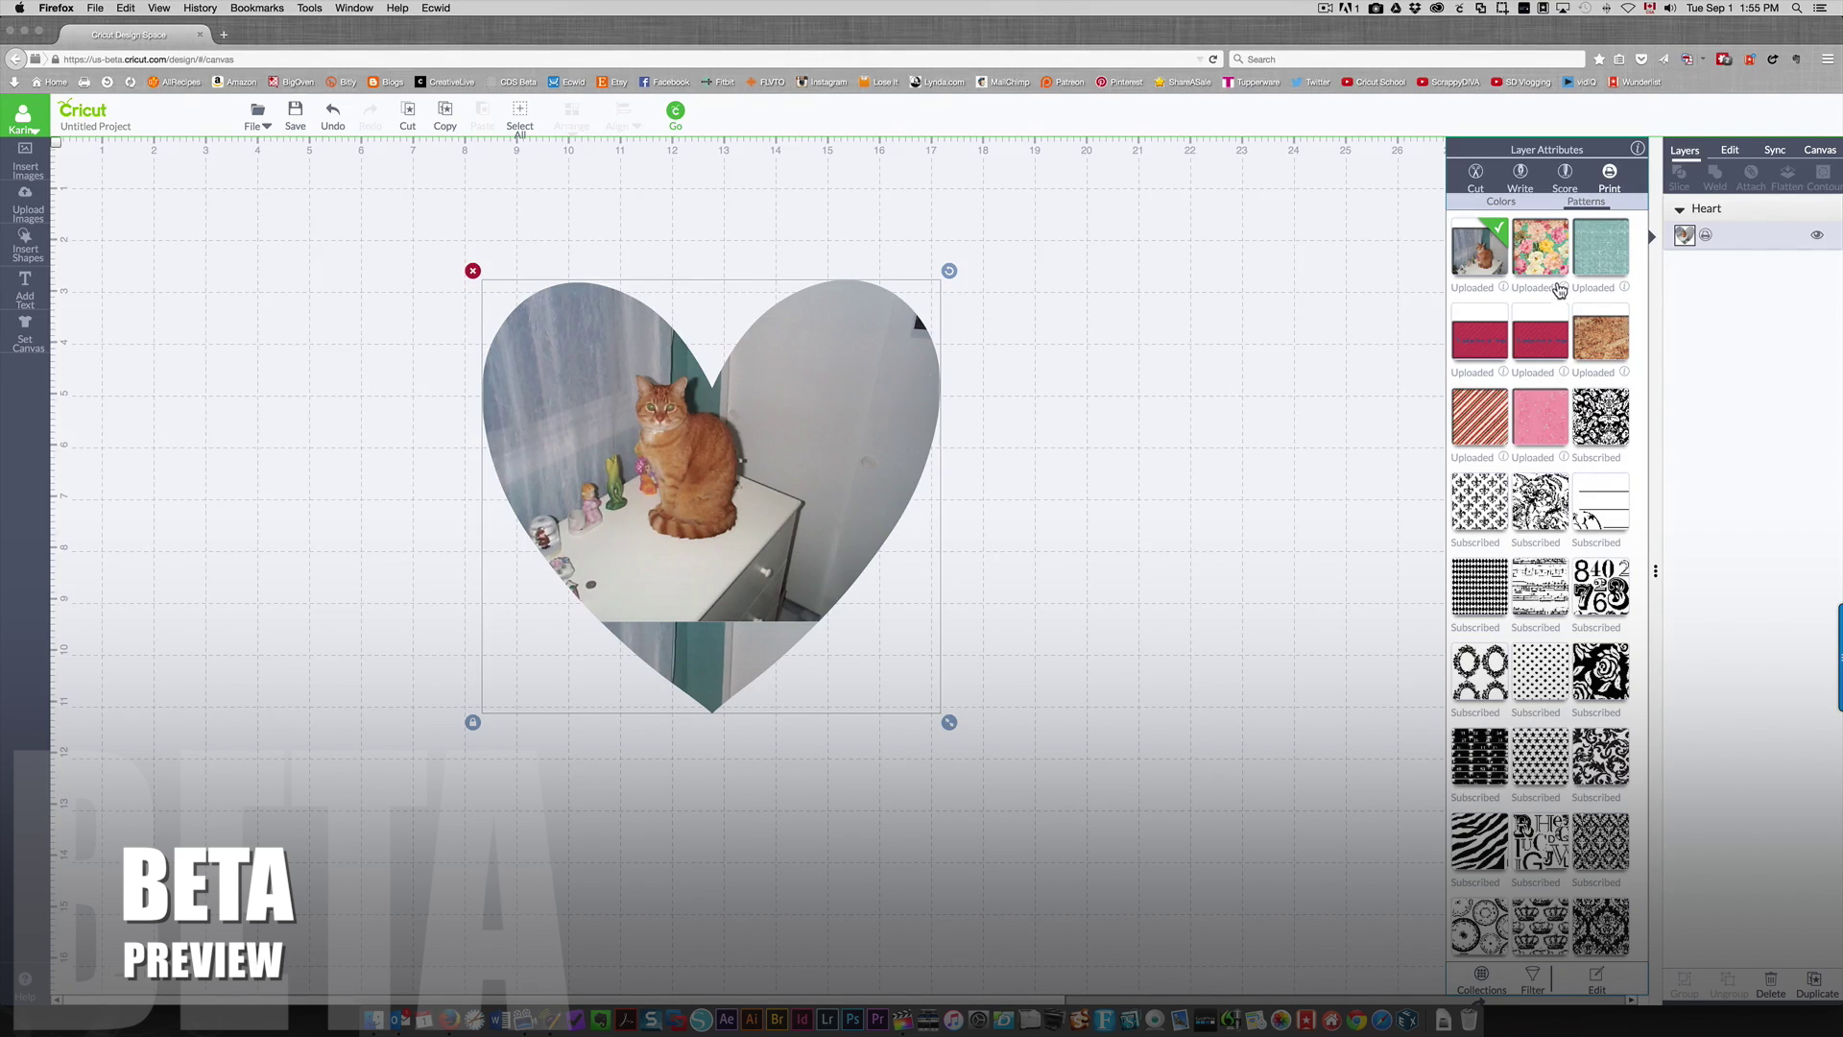
Step: Open the heart's pattern for editing and enlarge the cat photo fill to a scale of 135%
{"action": "left_click", "coordinate": [1597, 979]}
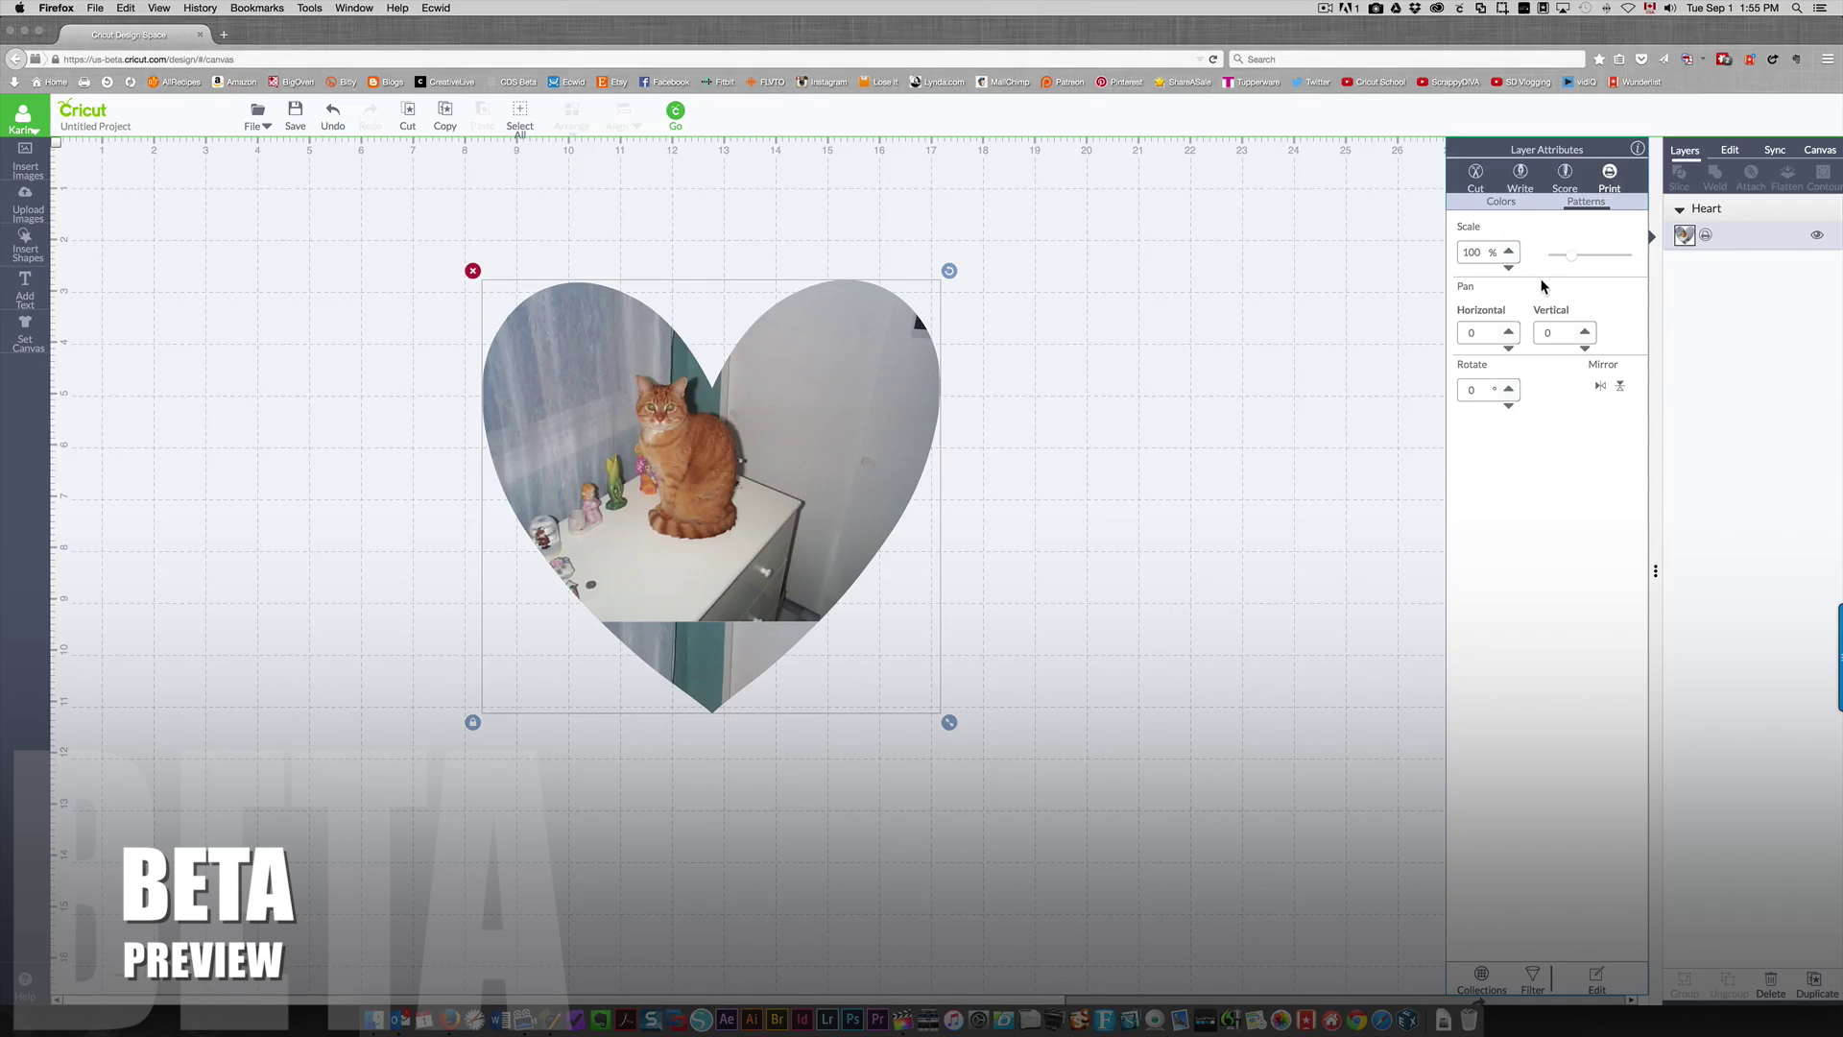
{"action": "left_click", "coordinate": [1509, 252]}
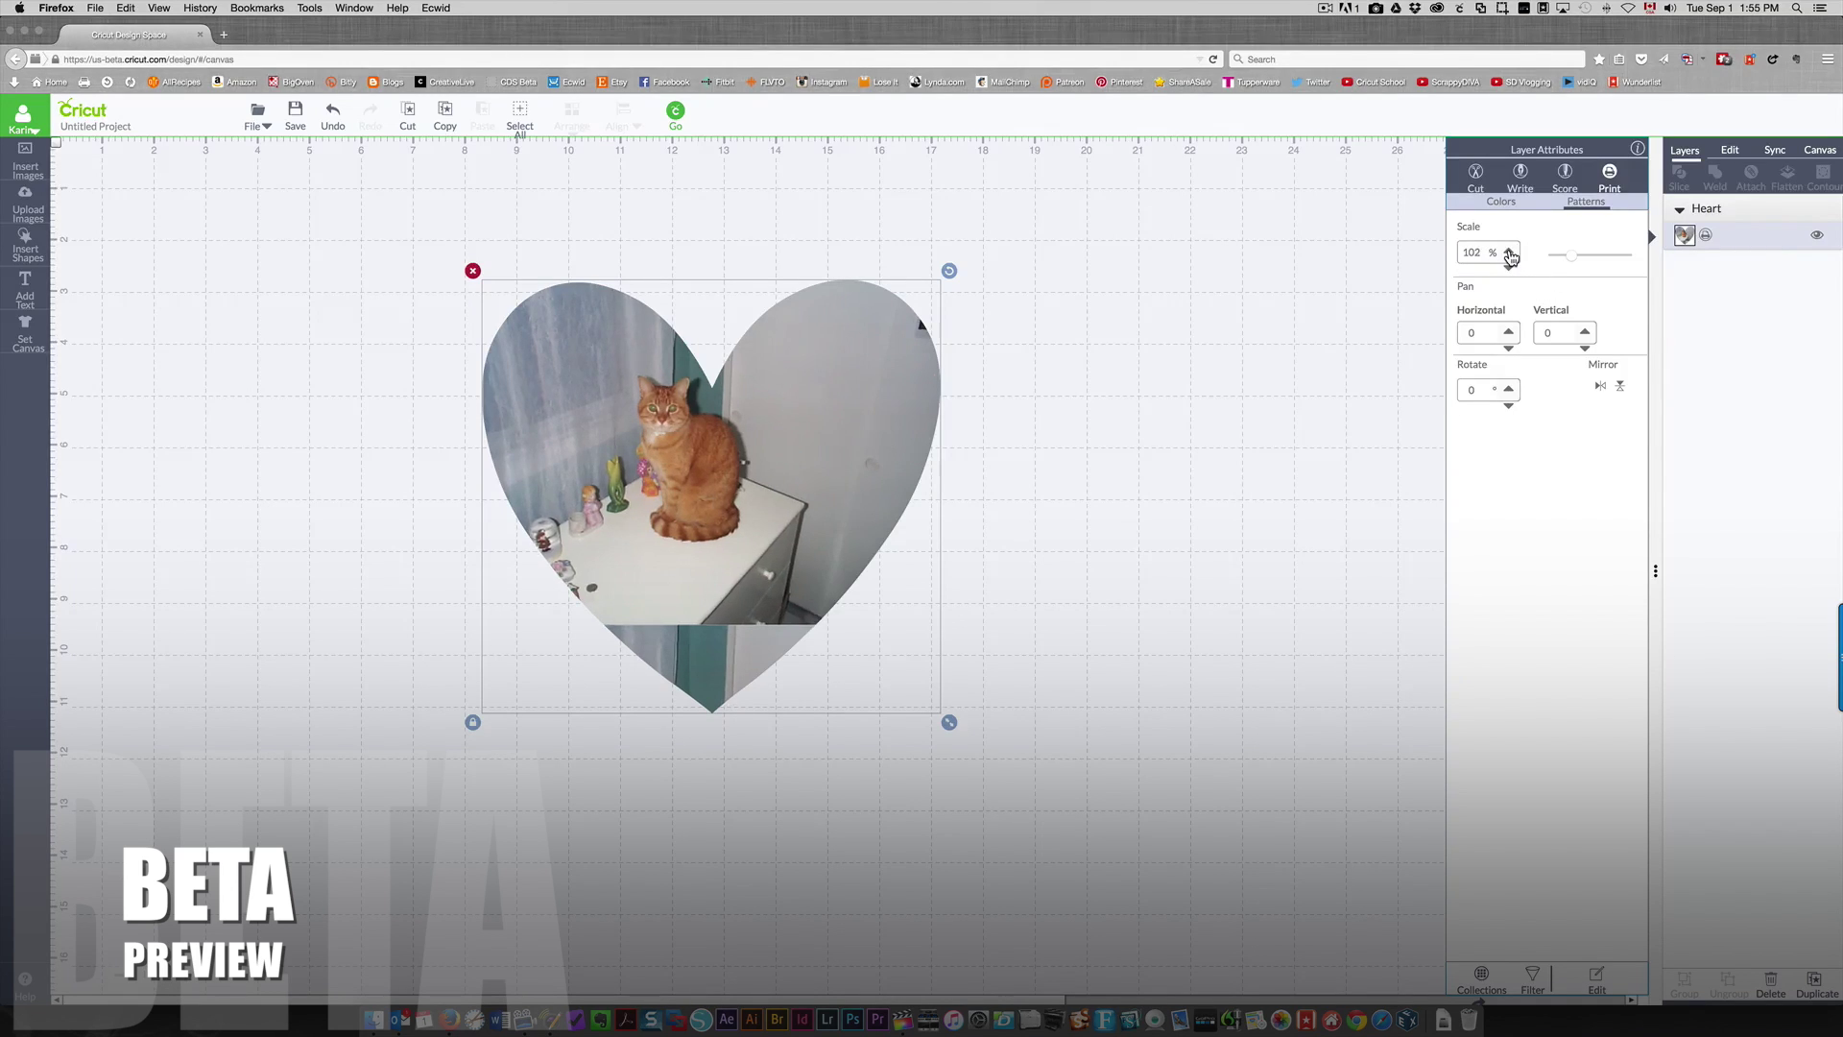
{"action": "left_click", "coordinate": [1509, 252]}
{"action": "left_click", "coordinate": [1508, 252]}
{"action": "left_click", "coordinate": [1509, 251]}
{"action": "left_click", "coordinate": [1509, 252]}
{"action": "left_click", "coordinate": [1508, 252]}
{"action": "left_click", "coordinate": [1509, 251]}
{"action": "left_click", "coordinate": [1508, 252]}
{"action": "left_click", "coordinate": [1509, 251]}
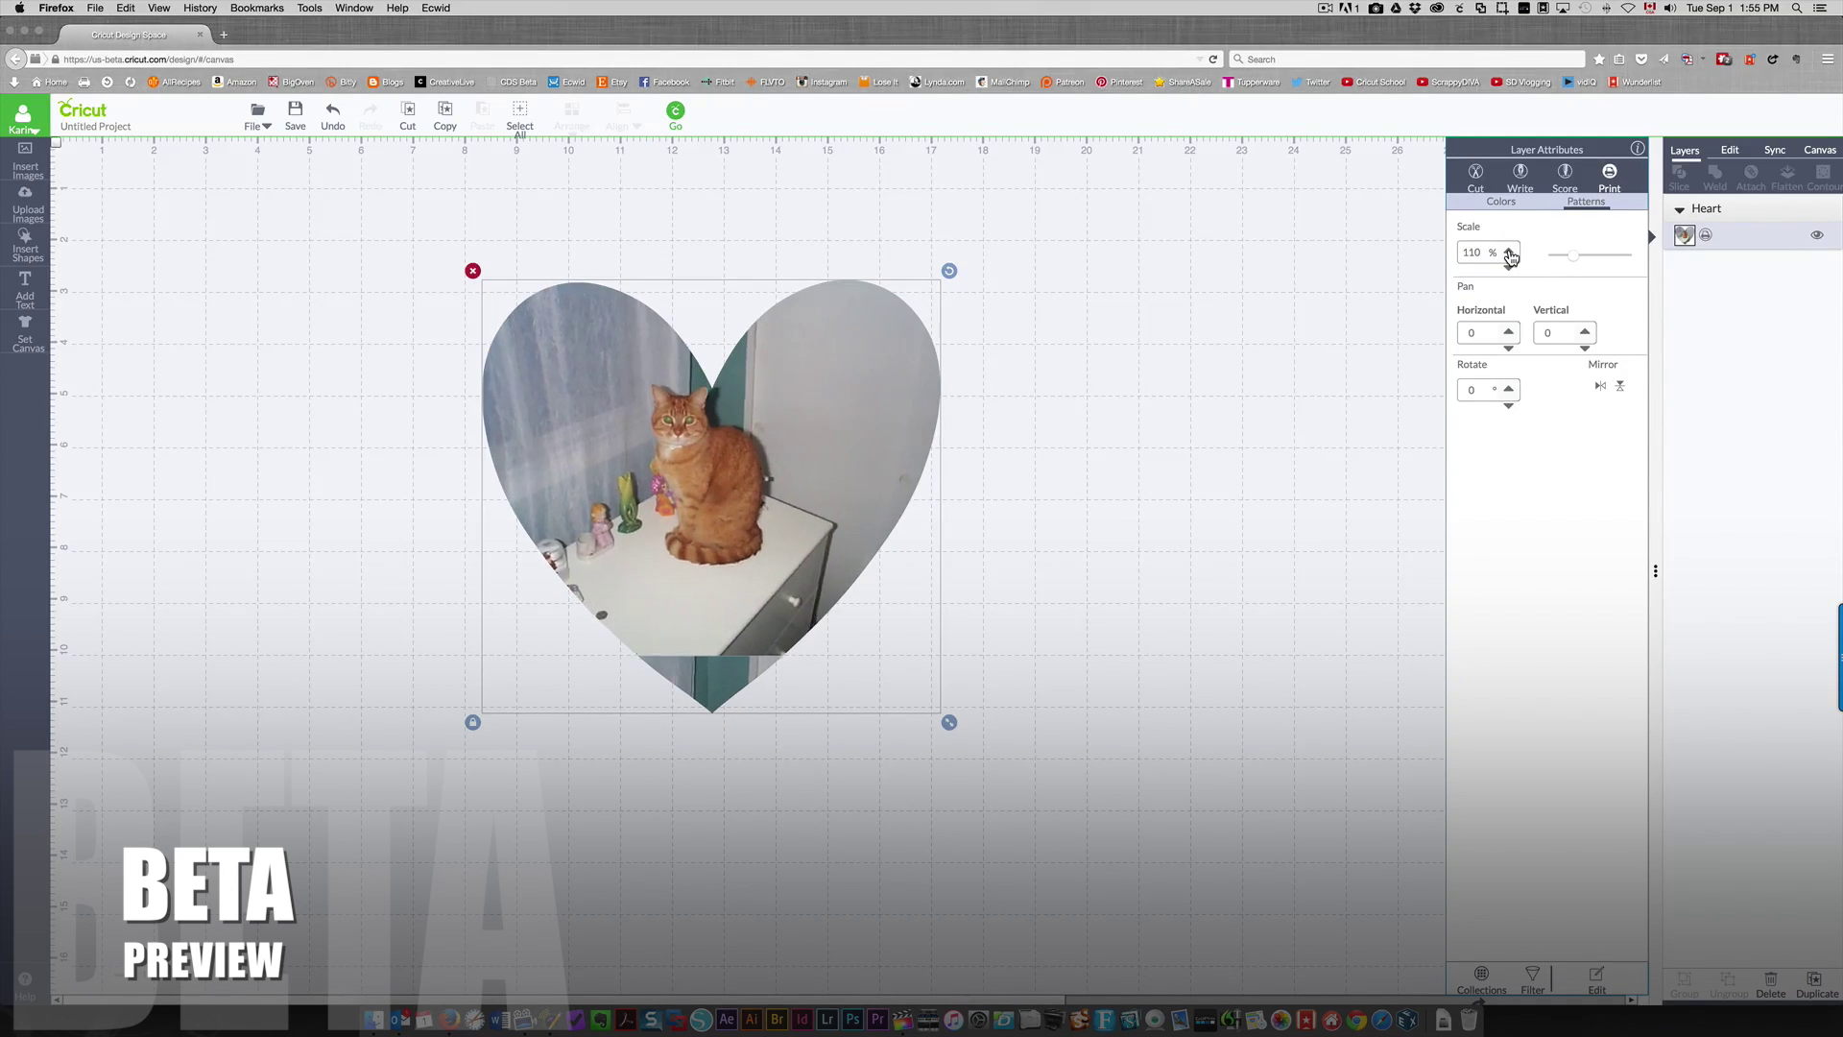
{"action": "left_click", "coordinate": [1509, 252]}
{"action": "left_click", "coordinate": [1509, 251]}
{"action": "left_click", "coordinate": [1508, 252]}
{"action": "left_click", "coordinate": [1509, 251]}
{"action": "left_click", "coordinate": [1508, 251]}
{"action": "left_click", "coordinate": [1508, 251]}
{"action": "left_click", "coordinate": [1509, 252]}
{"action": "left_click", "coordinate": [1509, 252]}
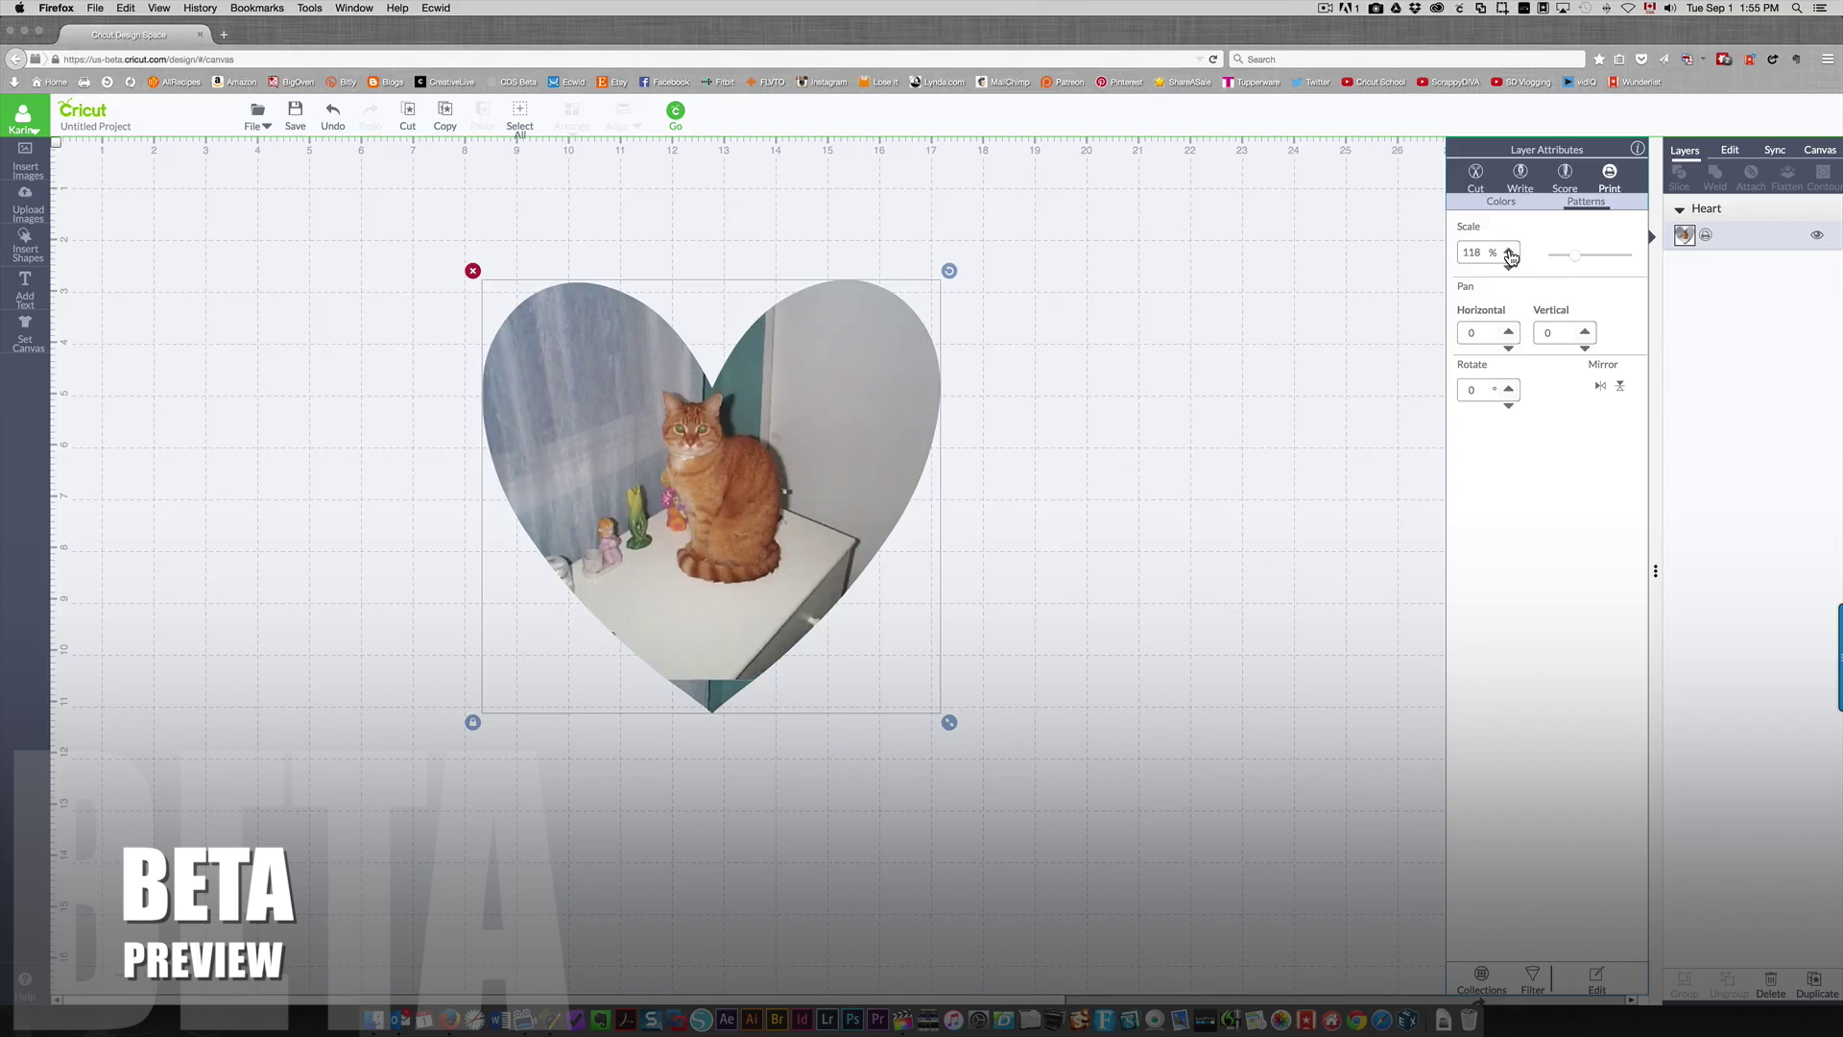
{"action": "left_click", "coordinate": [1509, 252]}
{"action": "left_click", "coordinate": [1509, 252]}
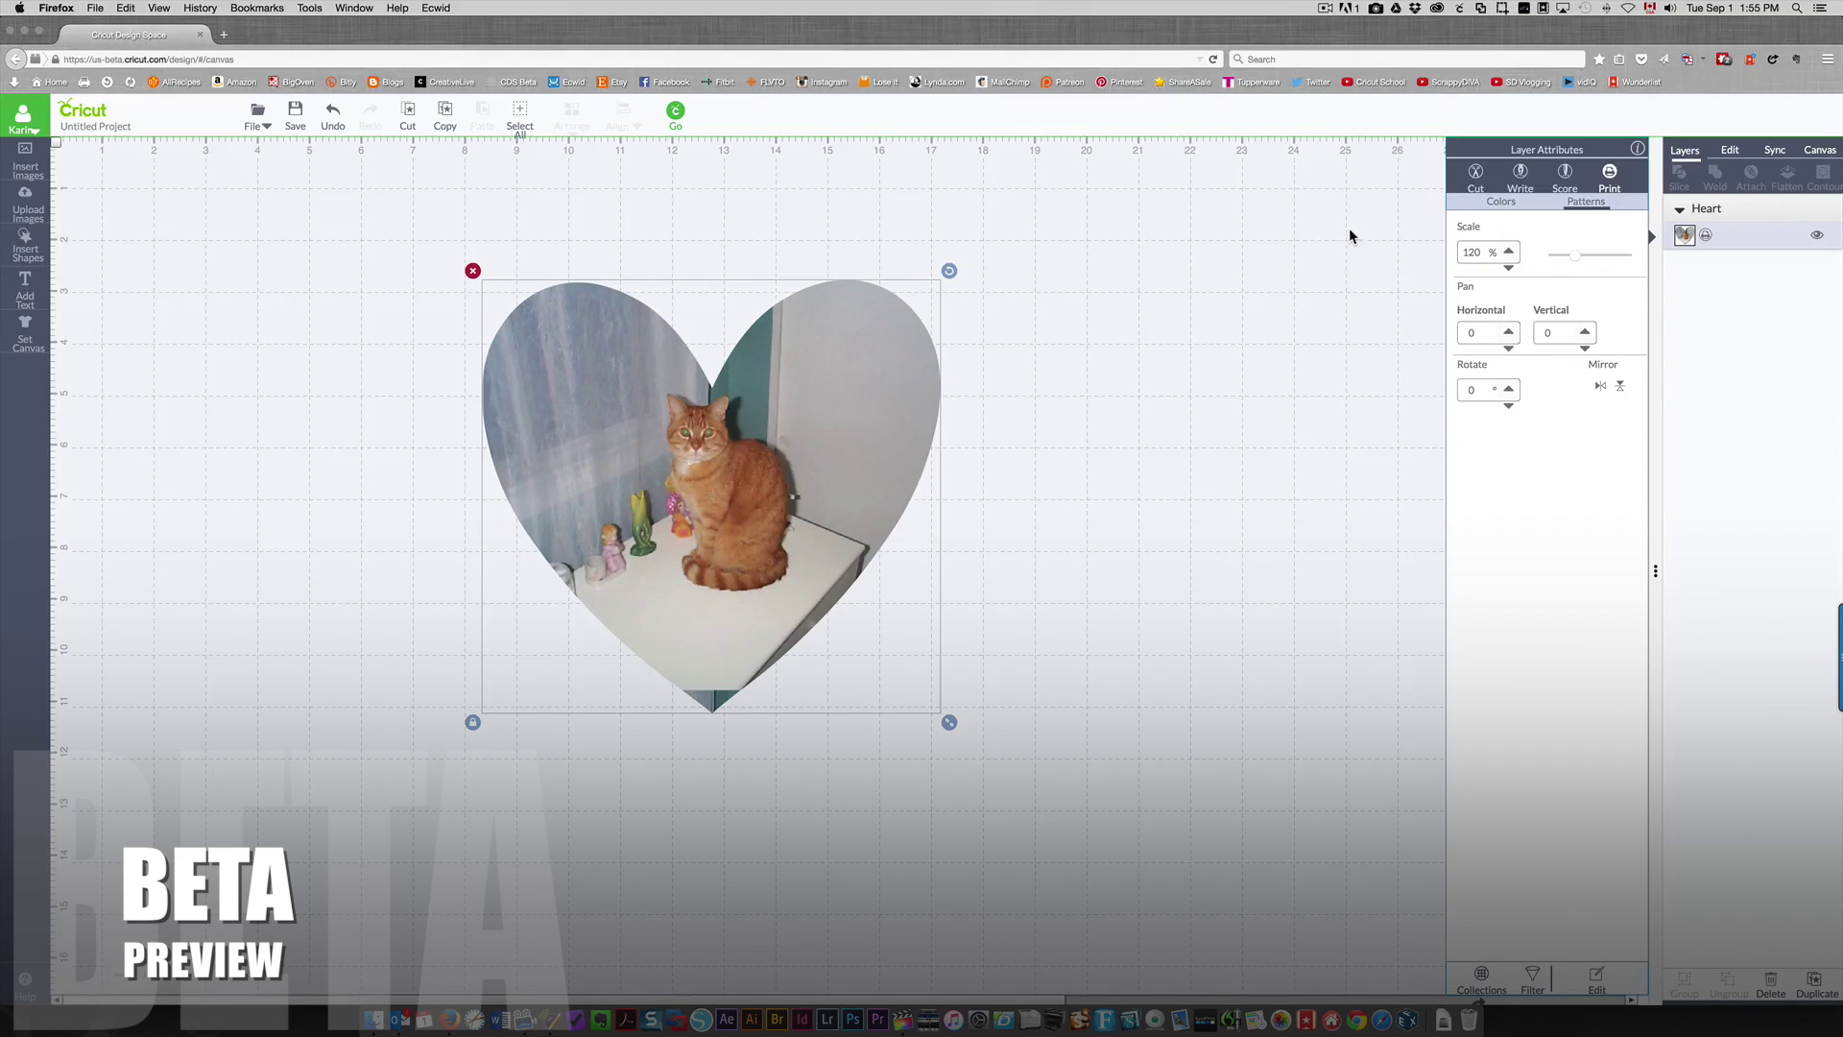
{"action": "left_click", "coordinate": [1508, 251]}
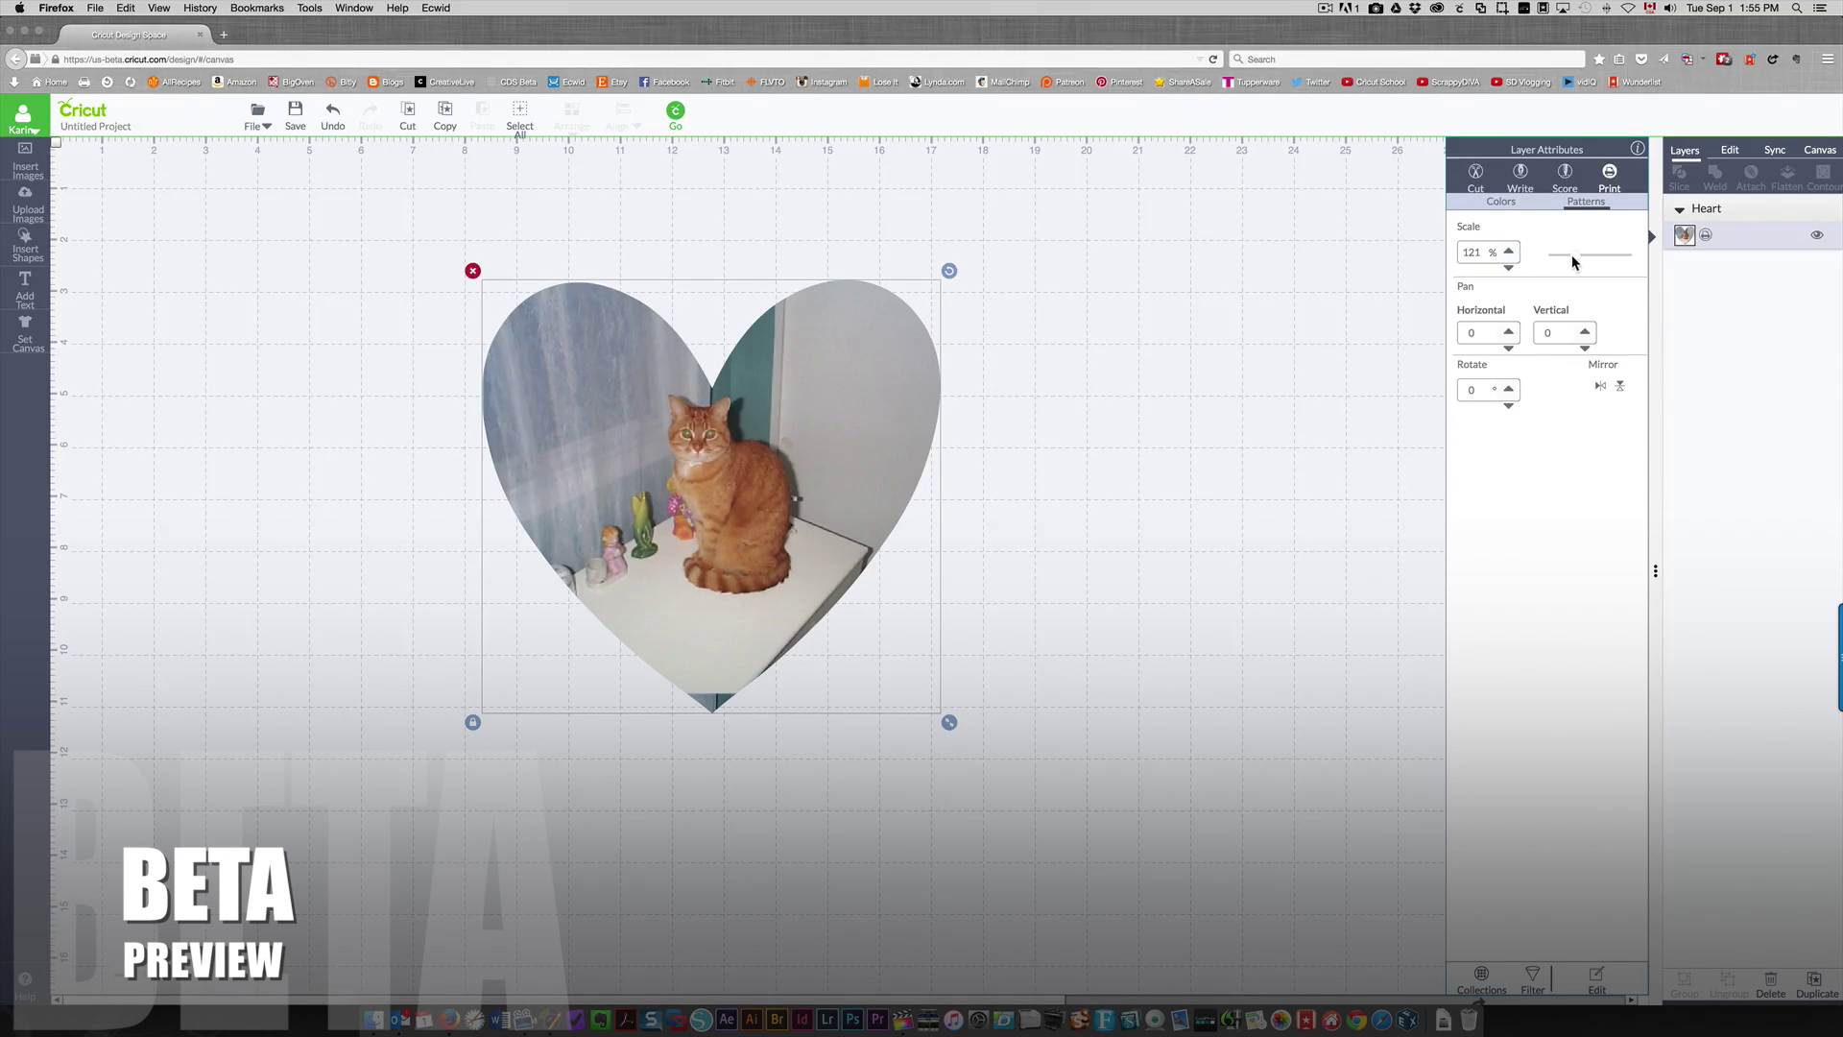
{"action": "left_click", "coordinate": [1572, 255]}
{"action": "left_click_drag", "start_coordinate": [1574, 257], "coordinate": [1576, 255]}
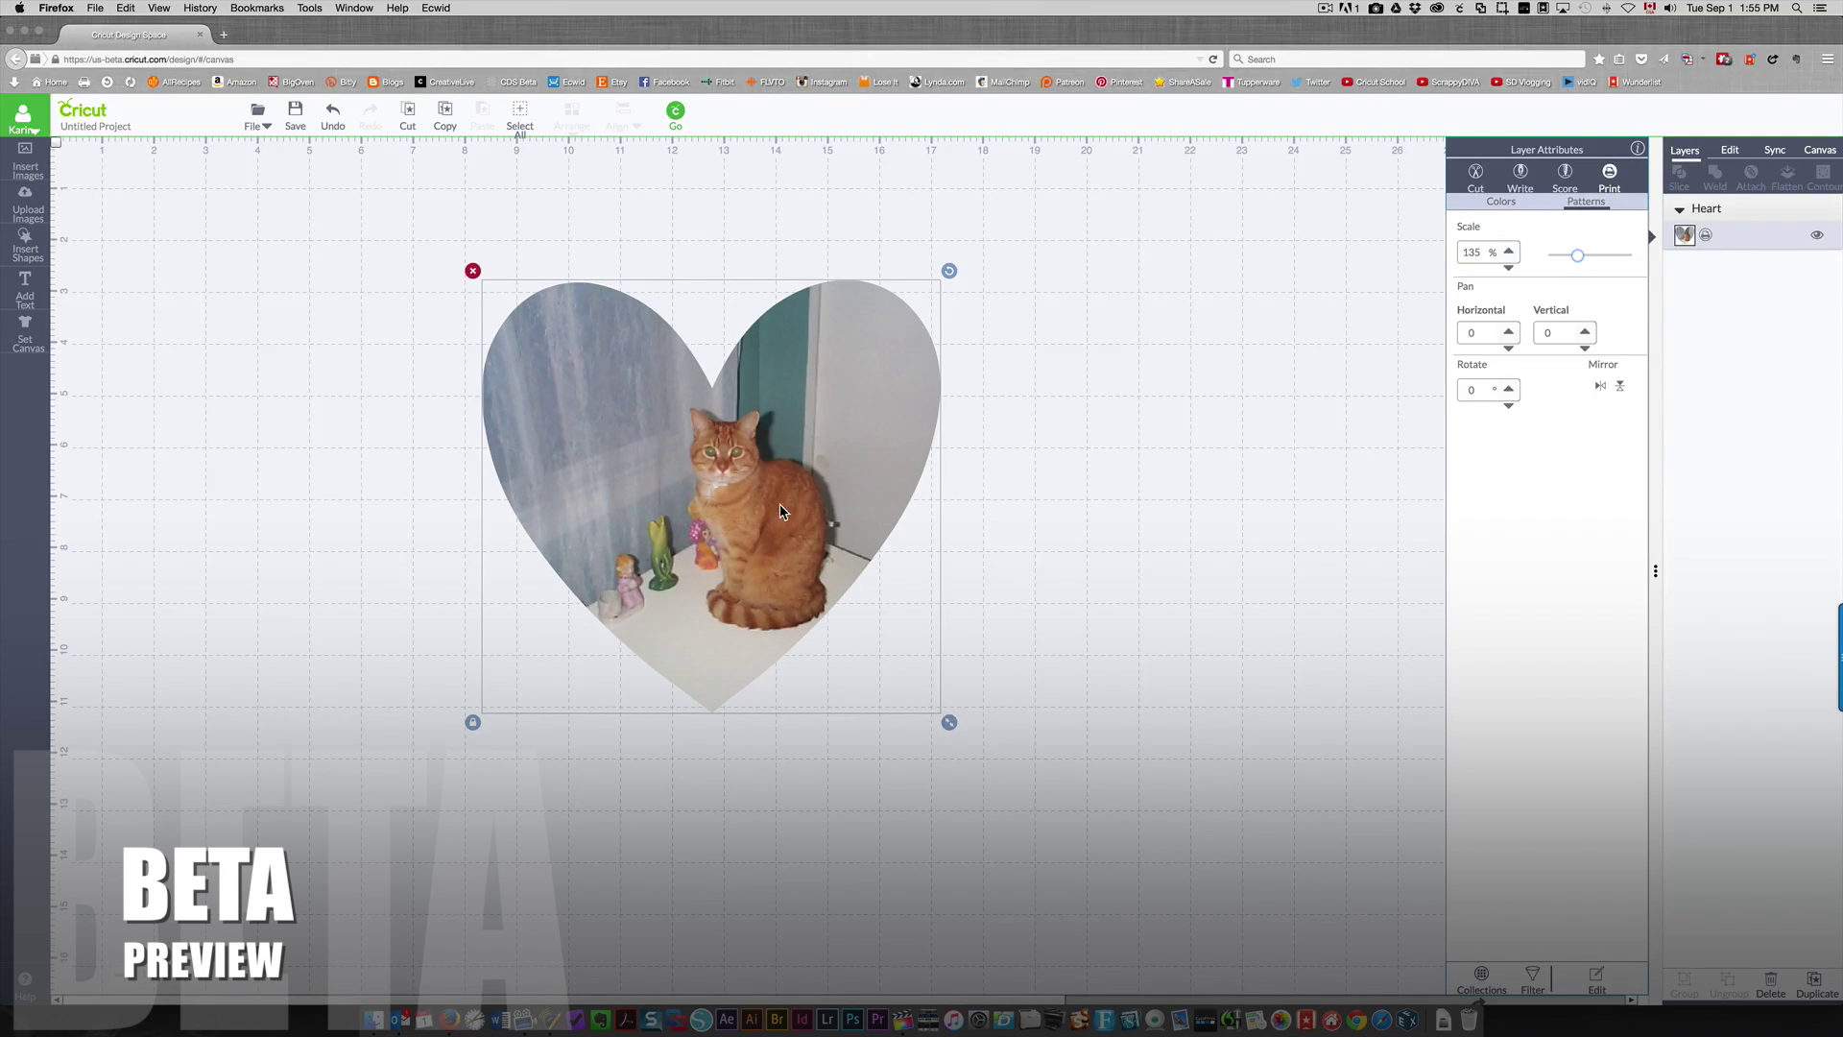
Step: Move the heart about 1.2 ruler units to the left and set its pattern's horizontal pan to -50
{"action": "left_click_drag", "start_coordinate": [787, 508], "coordinate": [727, 515]}
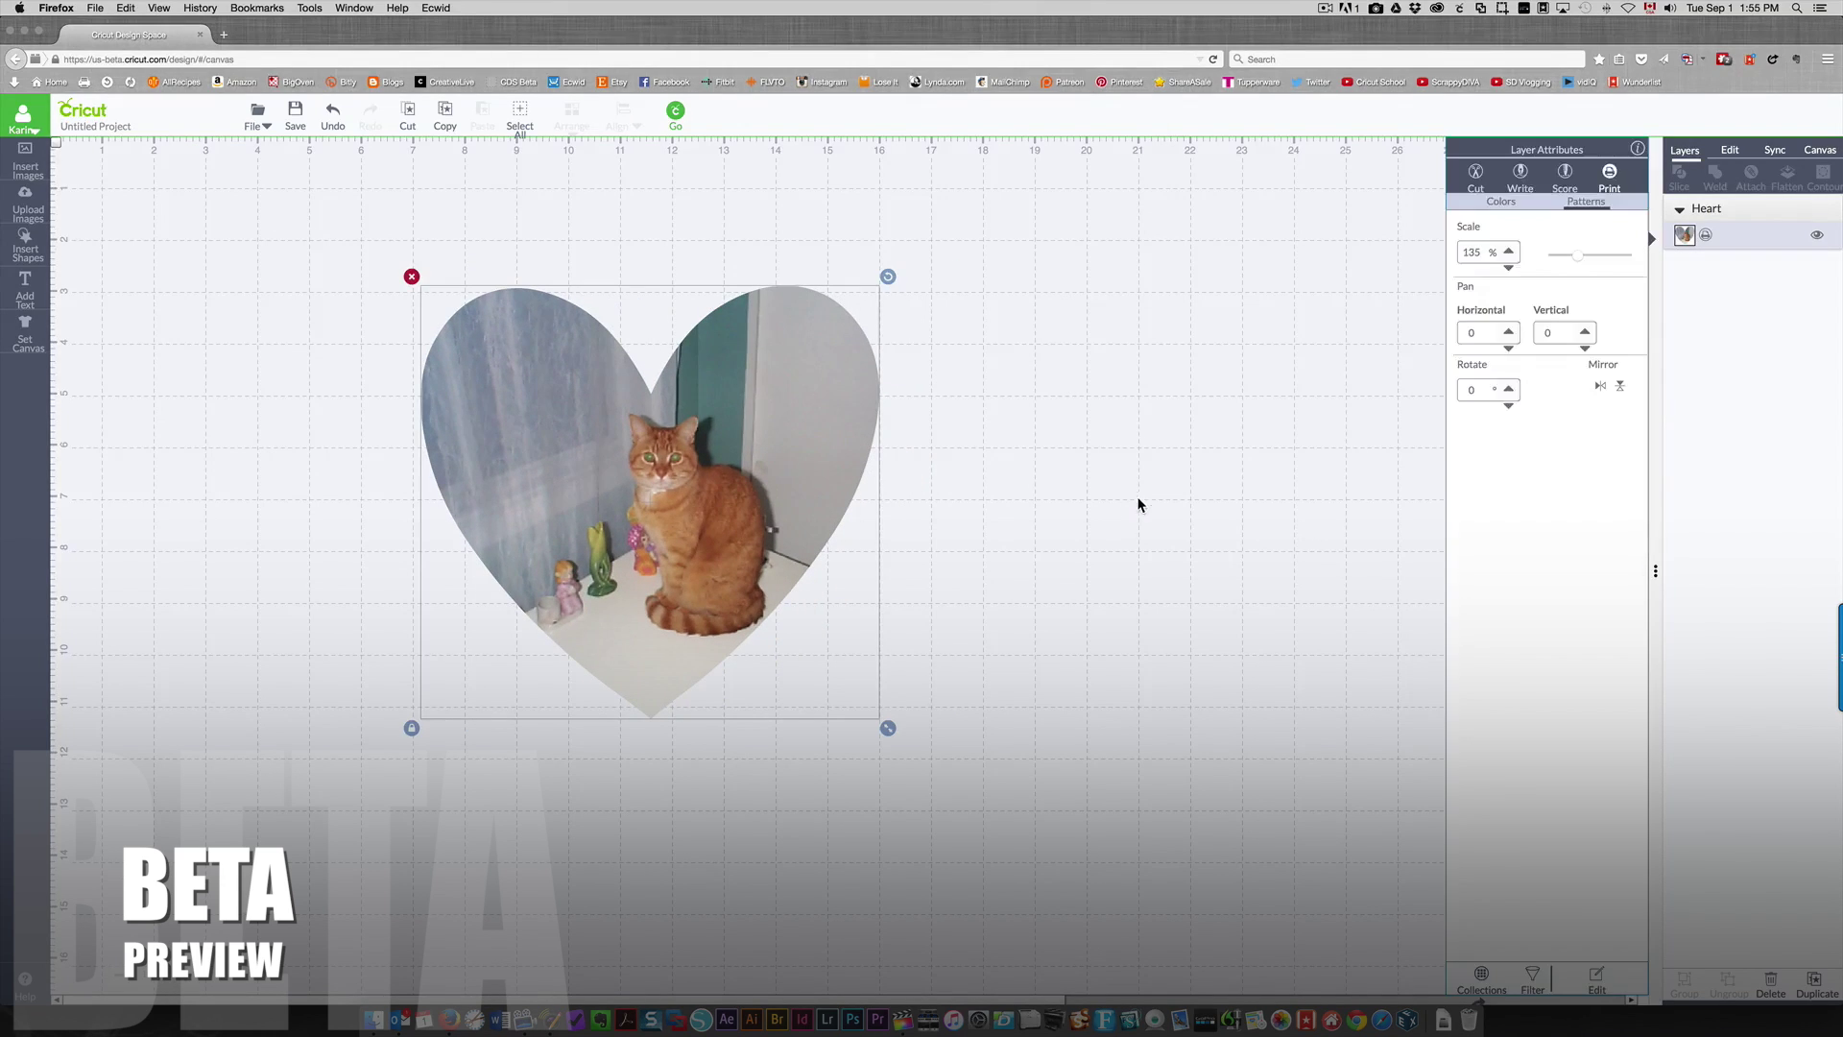
{"action": "left_click", "coordinate": [1510, 335]}
{"action": "left_click", "coordinate": [1509, 349]}
{"action": "left_click", "coordinate": [1509, 349]}
{"action": "left_click", "coordinate": [1508, 349]}
{"action": "left_click", "coordinate": [1509, 350]}
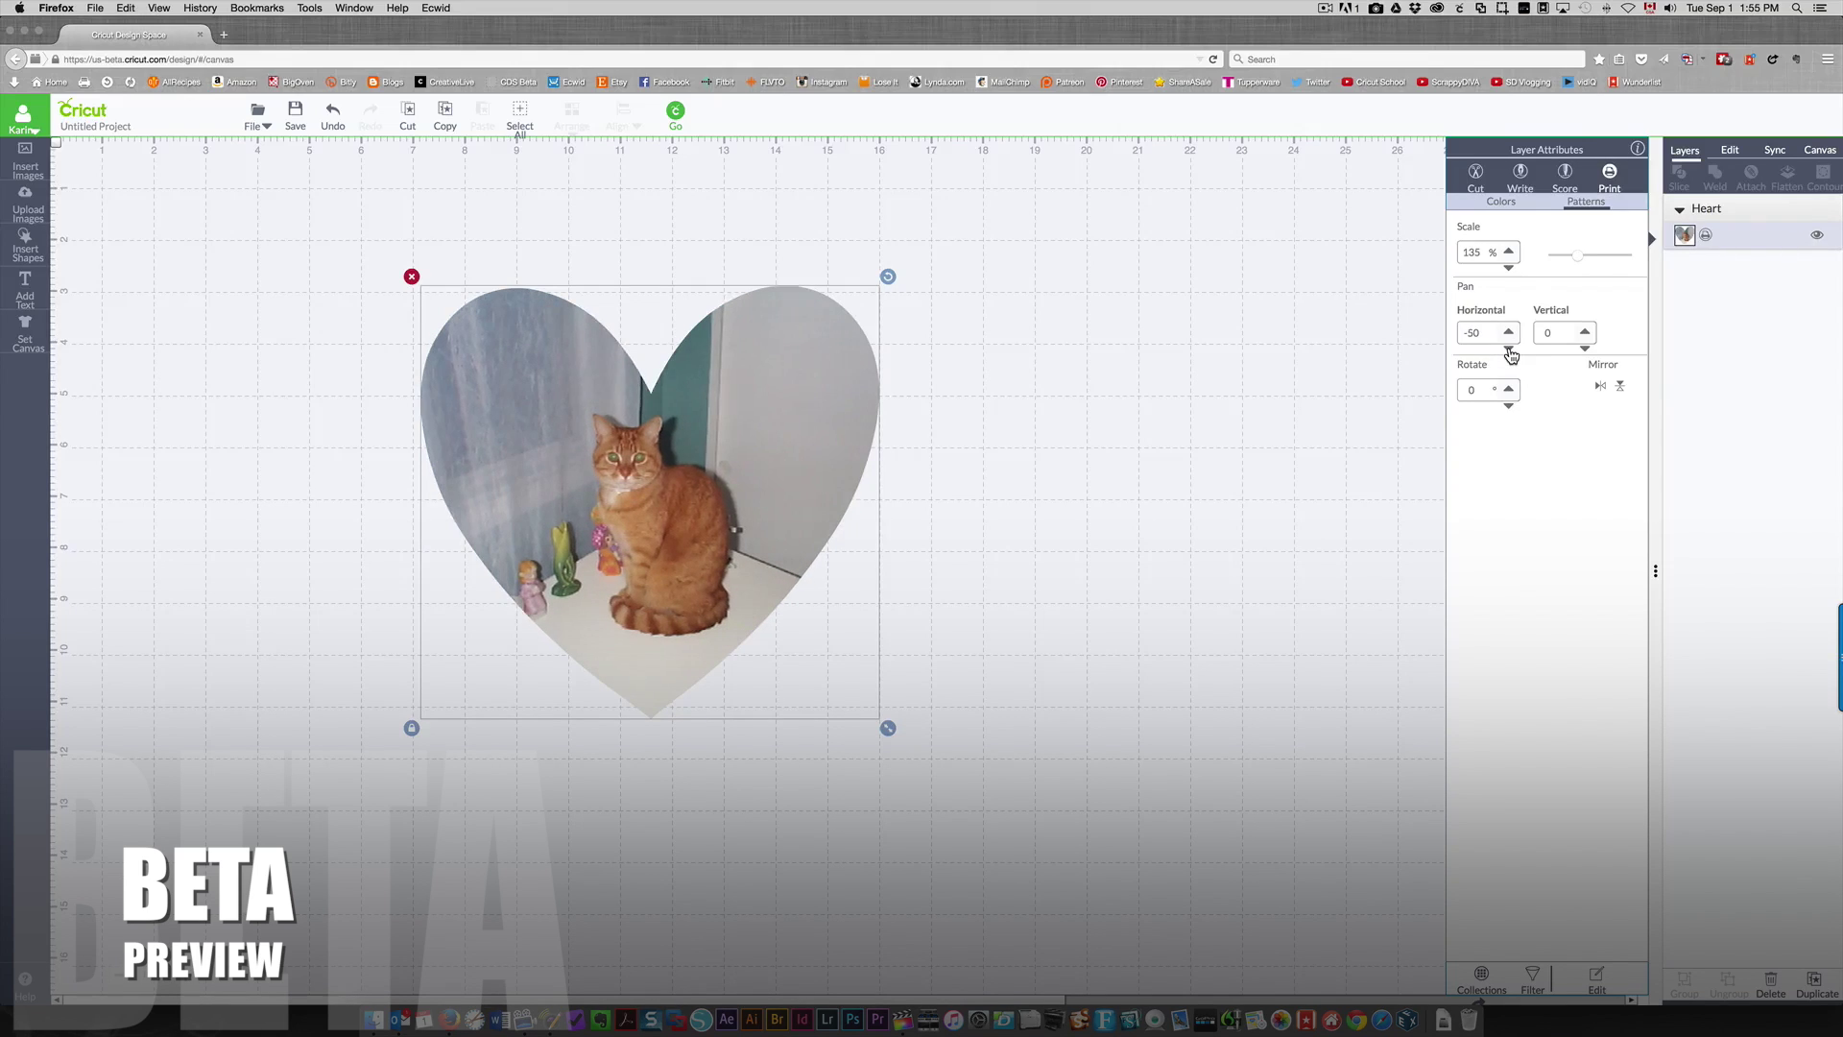
{"action": "left_click", "coordinate": [1509, 349]}
{"action": "left_click", "coordinate": [1509, 350]}
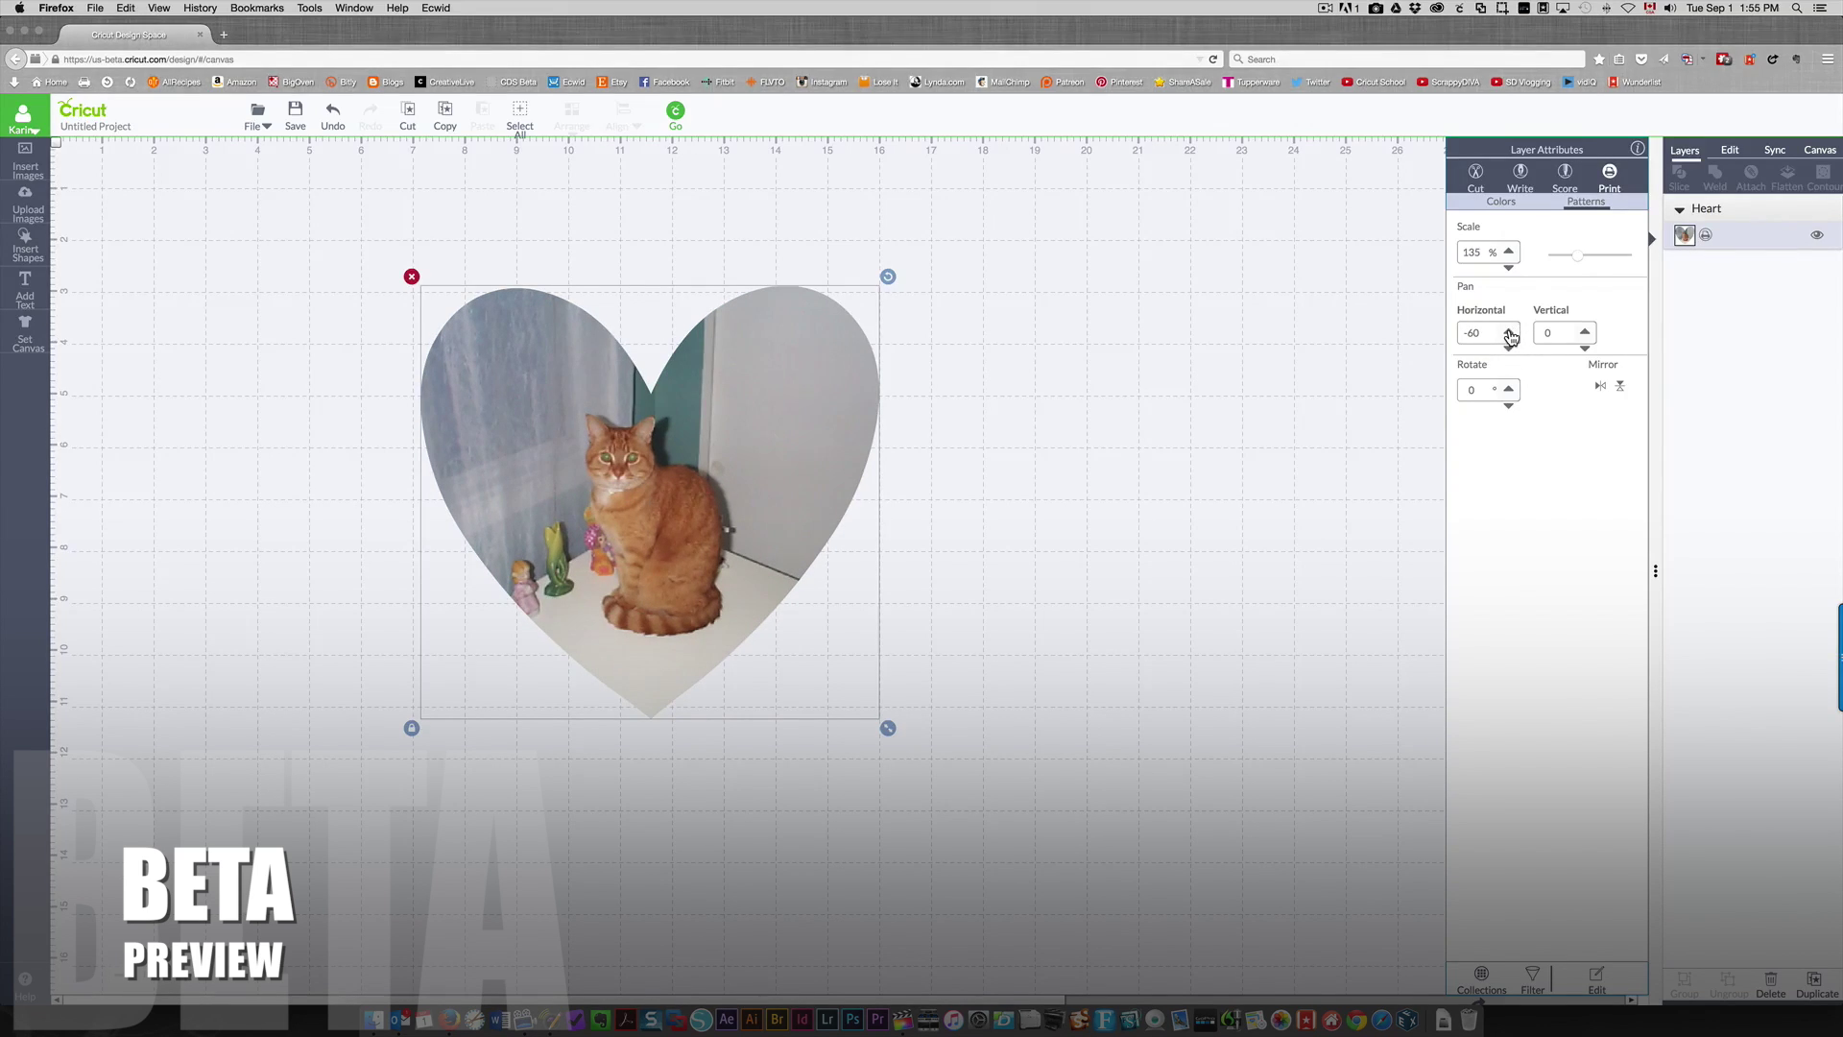
{"action": "left_click", "coordinate": [1509, 333]}
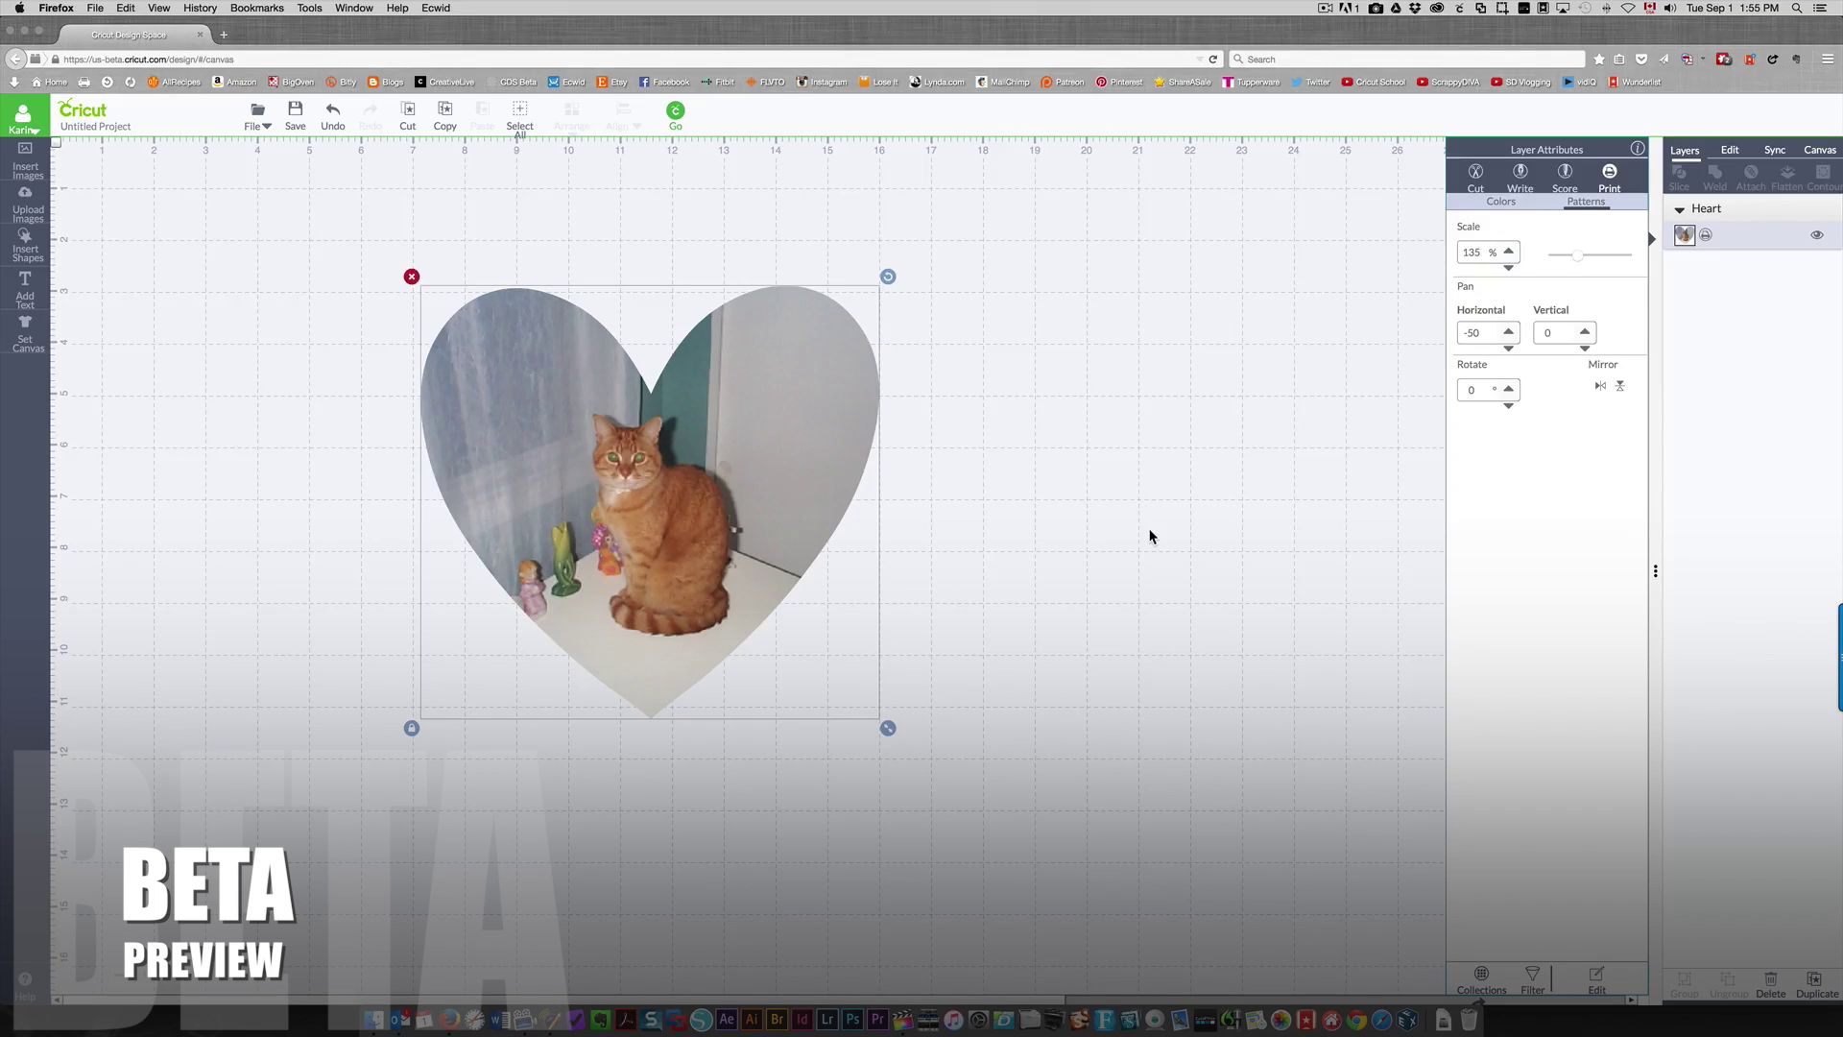
Step: Try vertical pan values from -10 to 20 on the heart's cat photo pattern, and set the vertical pan back to 0
{"action": "left_click", "coordinate": [1584, 349]}
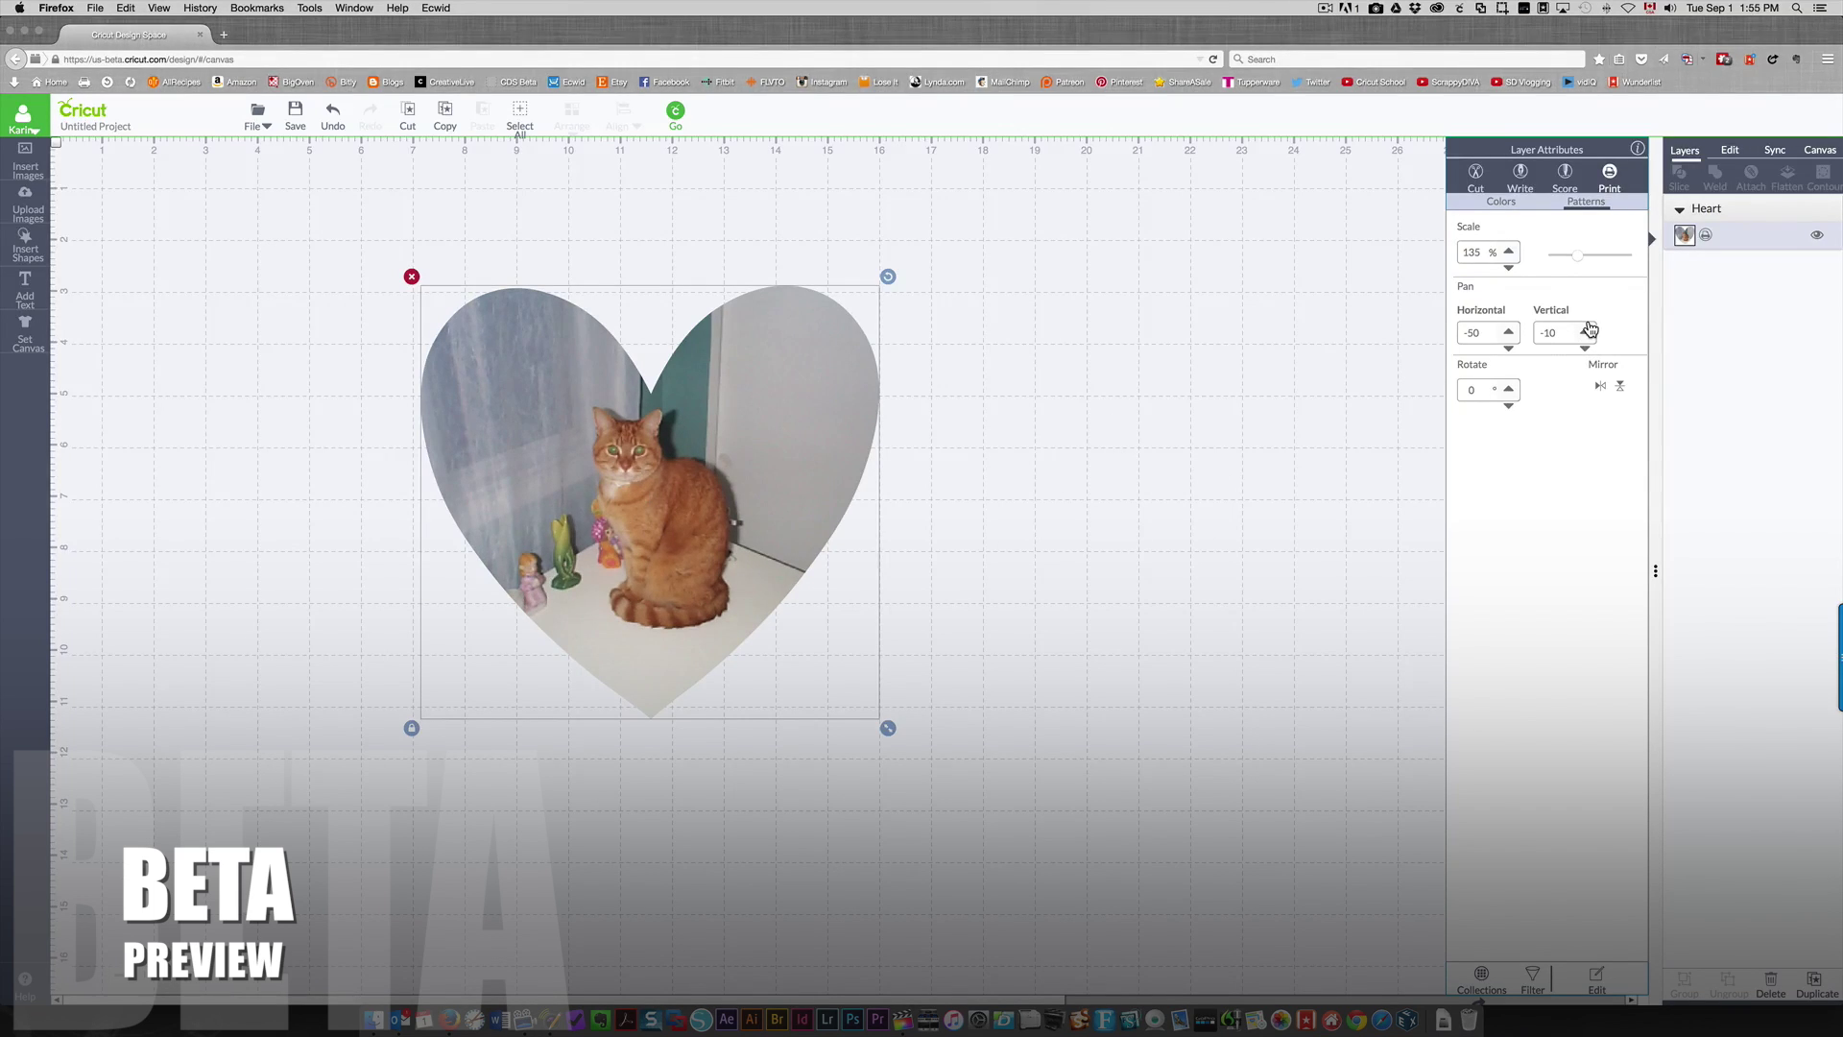
{"action": "left_click", "coordinate": [1585, 331]}
{"action": "left_click", "coordinate": [1586, 332]}
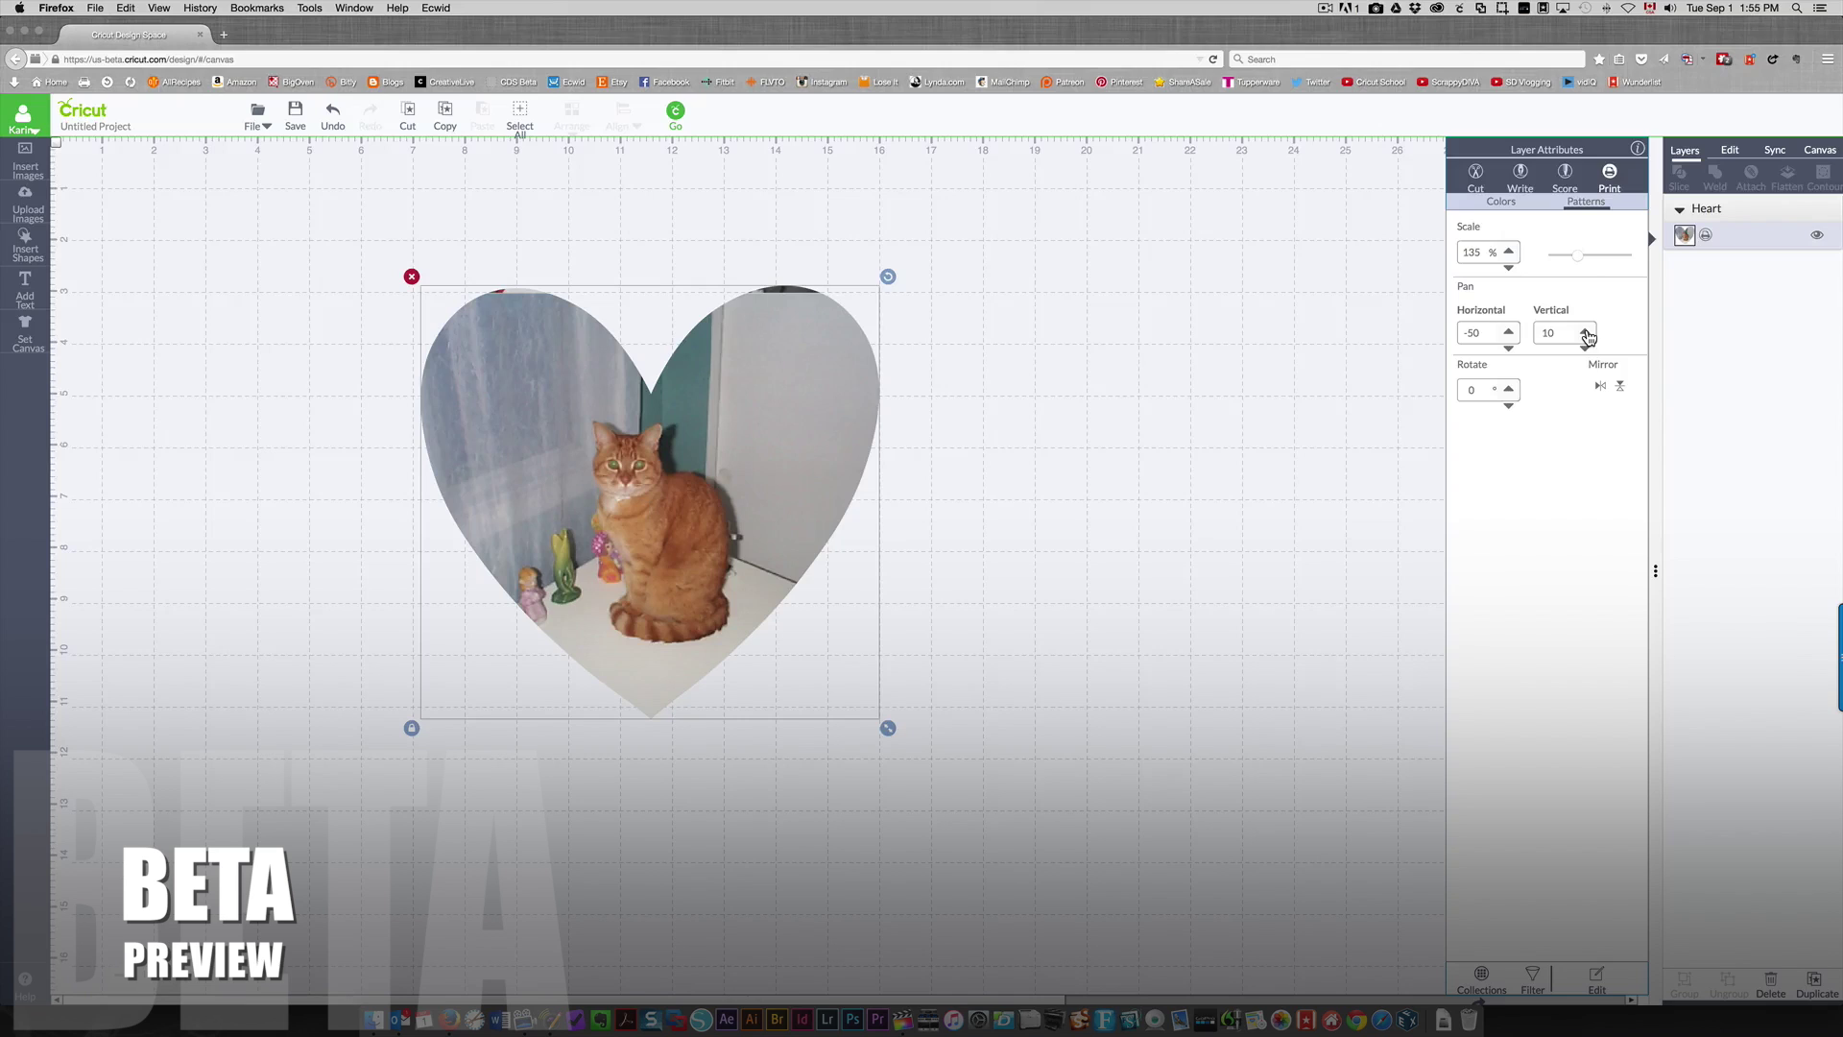
{"action": "left_click", "coordinate": [1586, 331]}
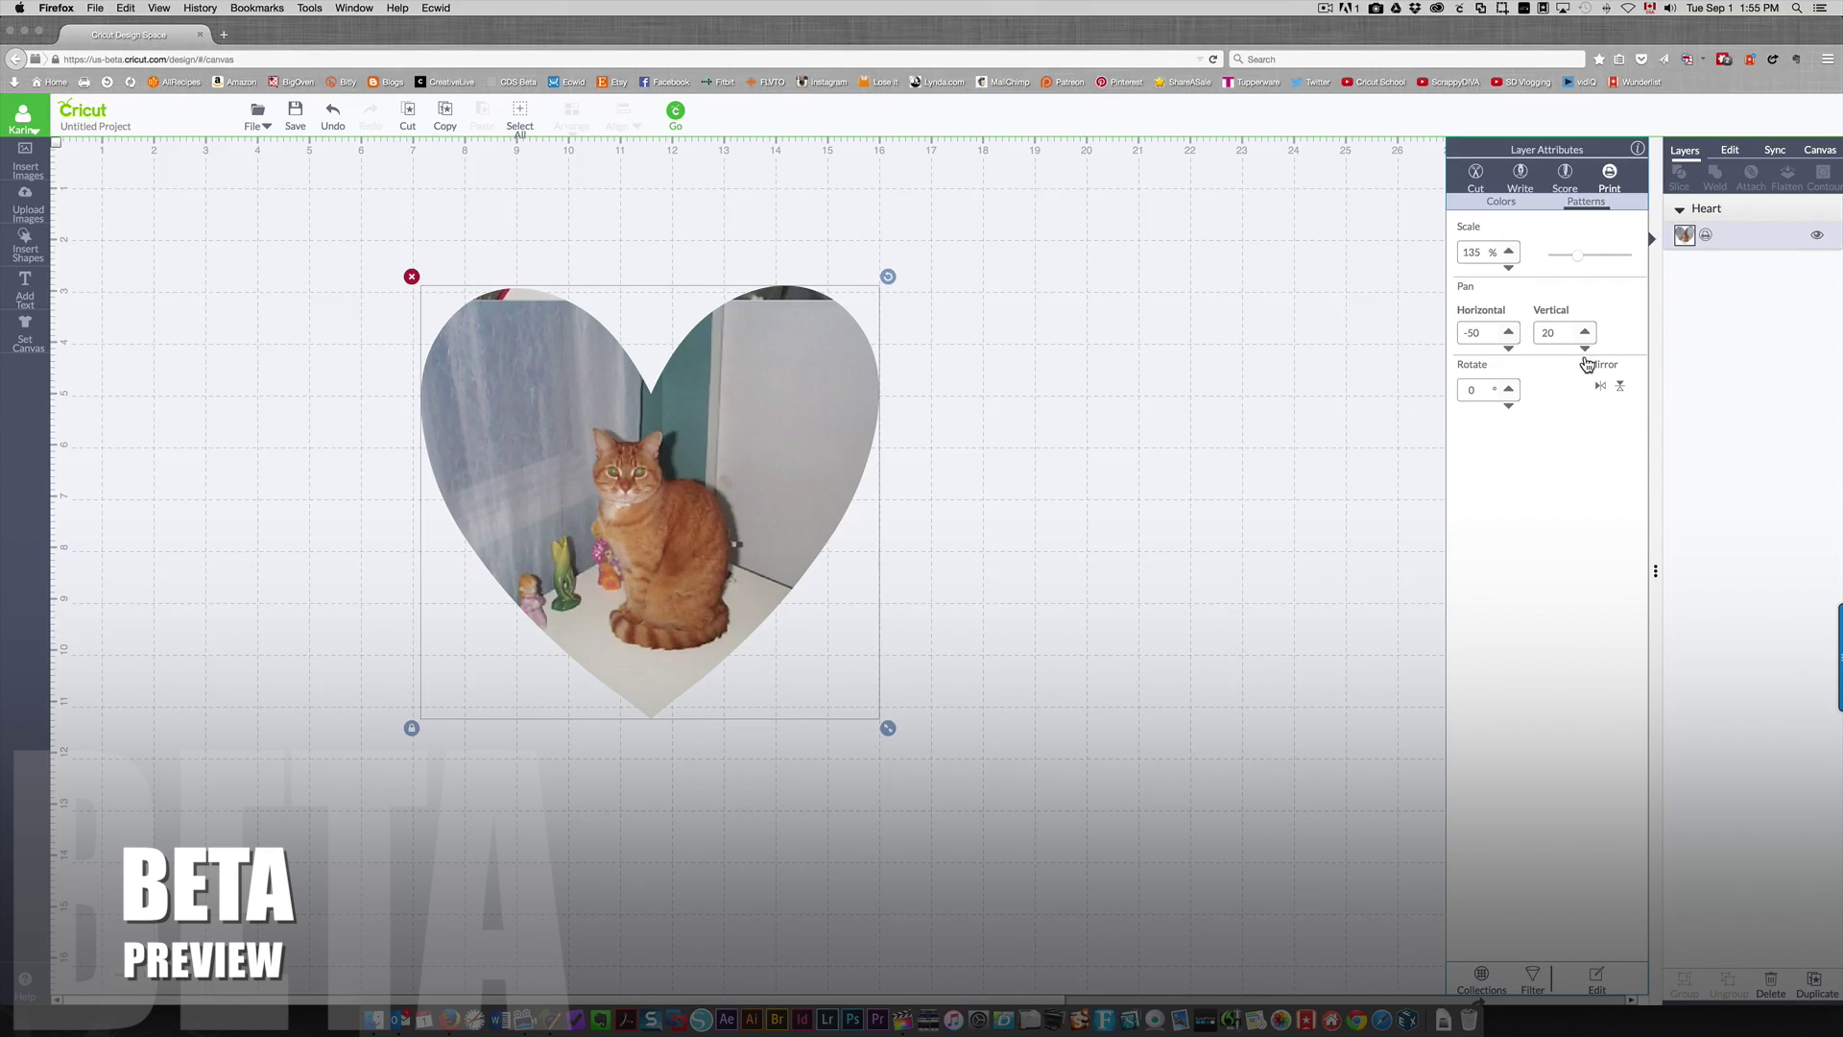
{"action": "left_click", "coordinate": [1585, 351]}
{"action": "left_click", "coordinate": [1585, 350]}
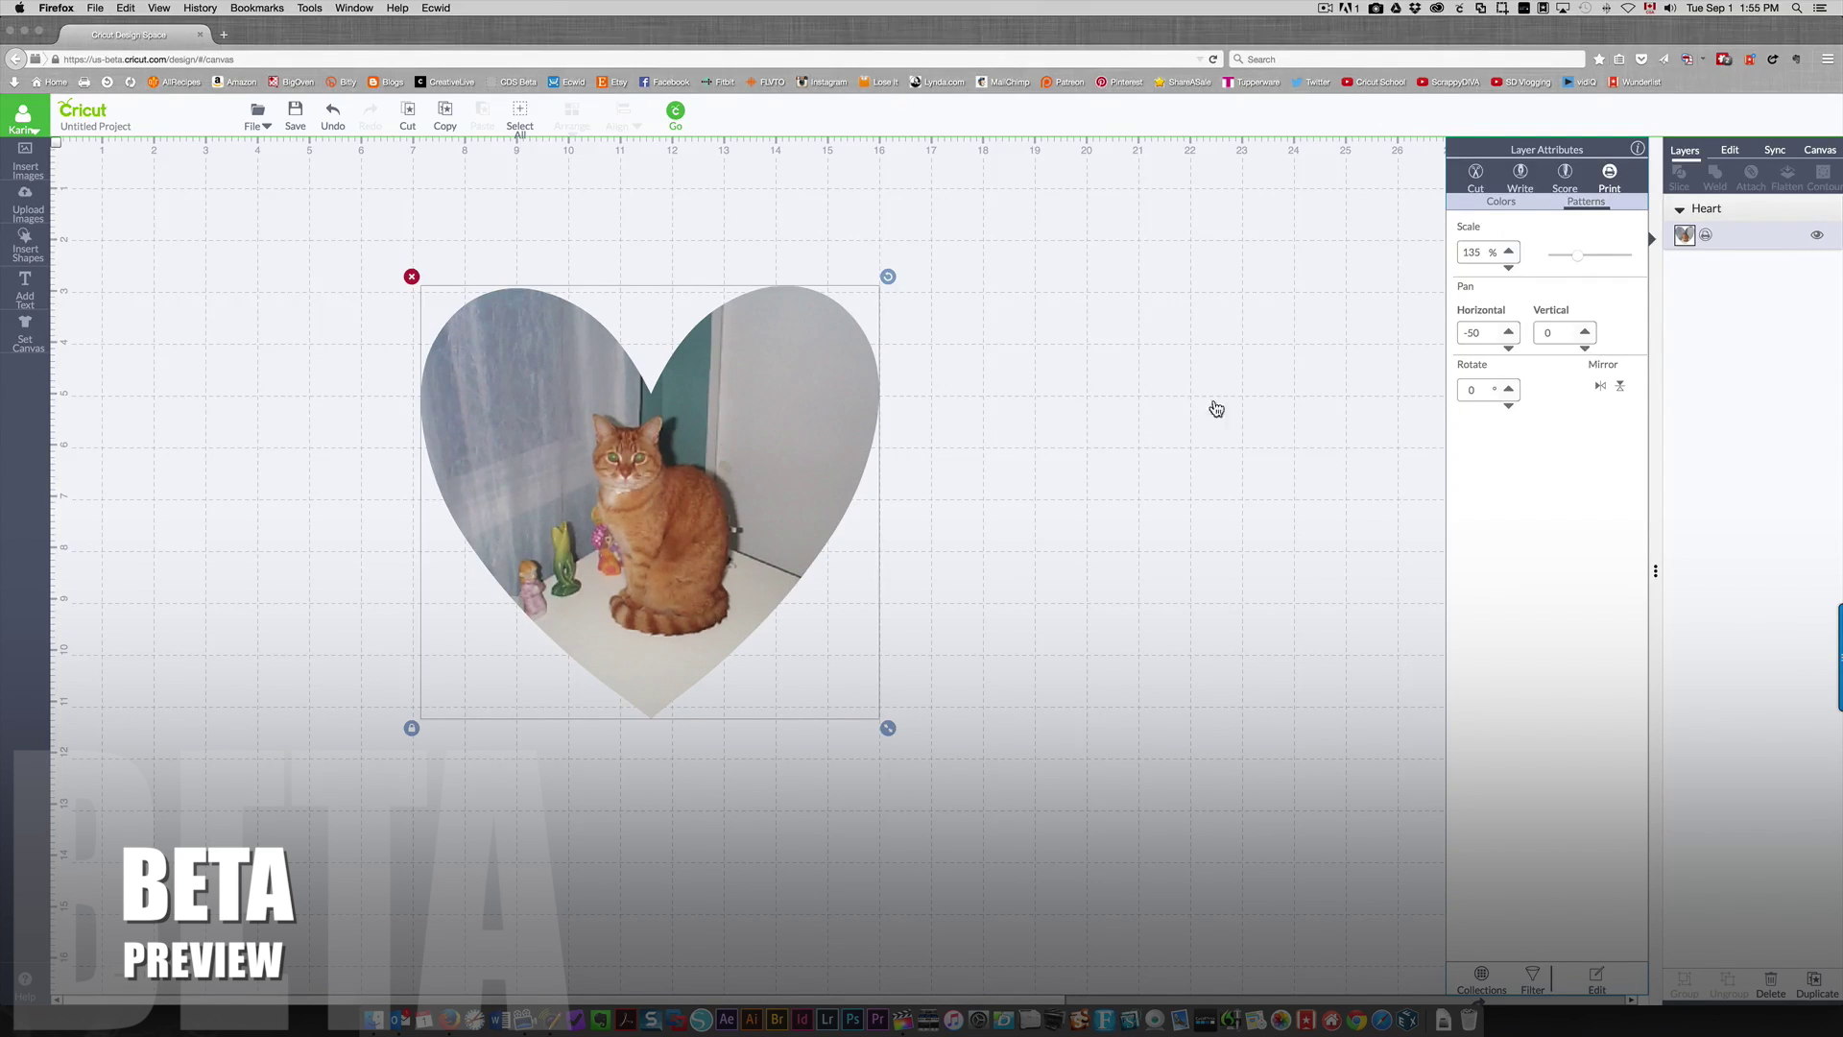